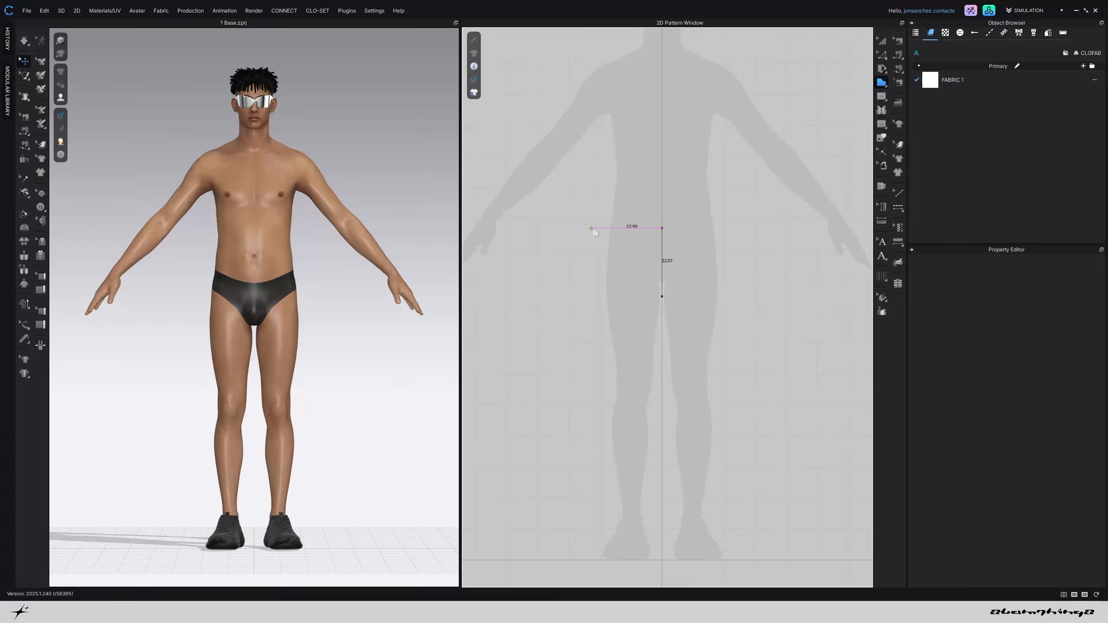
Draw a closed rectangular leg panel about 22.9 cm wide and 94.2 cm long beside the centre line, with a crotch point about 22 cm down
left_click(591, 228)
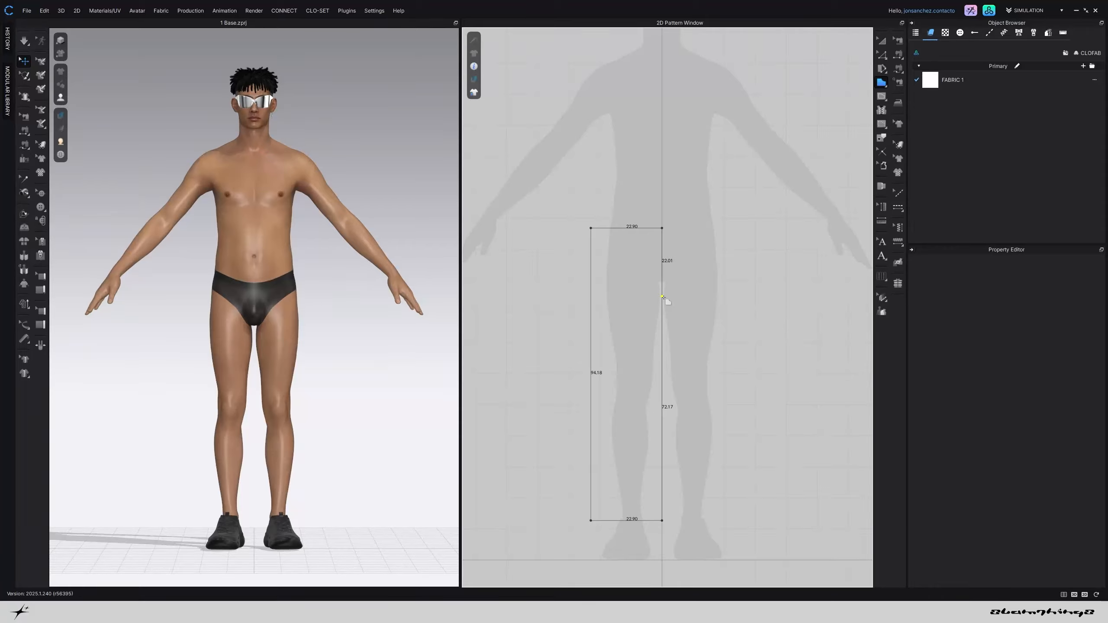
left_click(662, 228)
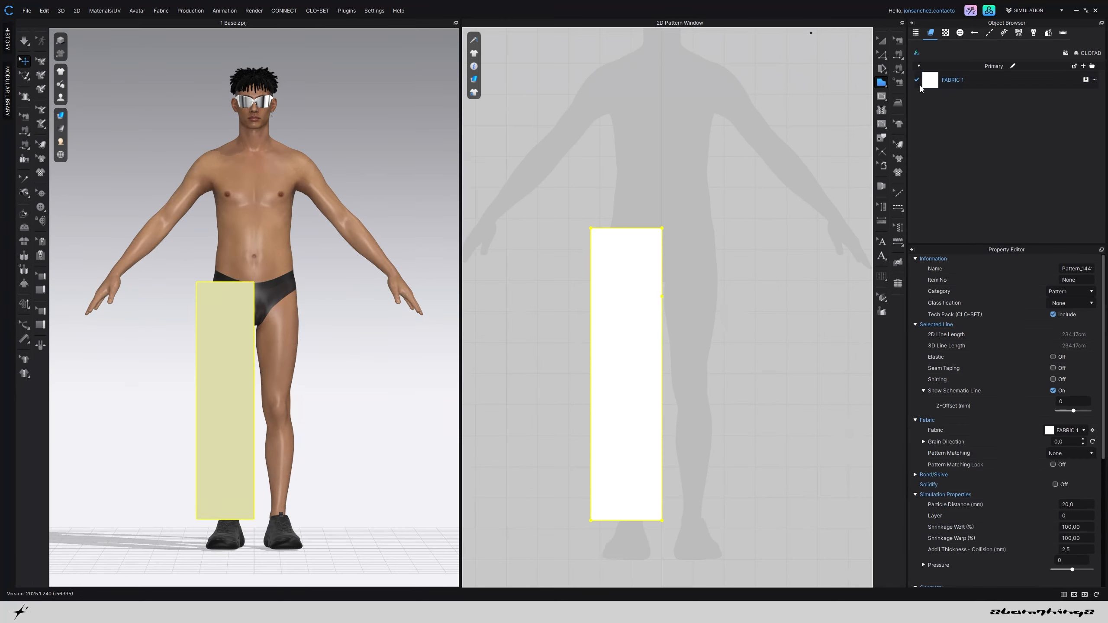
left_click(694, 294)
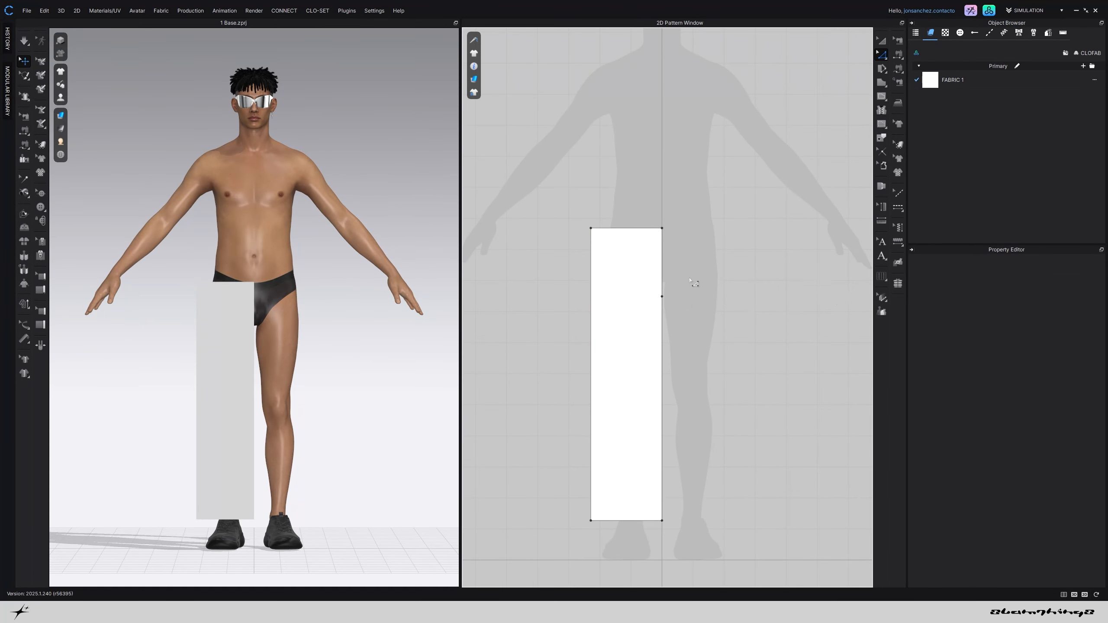
Shift the panel's inseam edge slightly past the centre line and bend the slanted edge above it into a concave crotch curve
left_click_drag(662, 470, 670, 470)
left_click(881, 54)
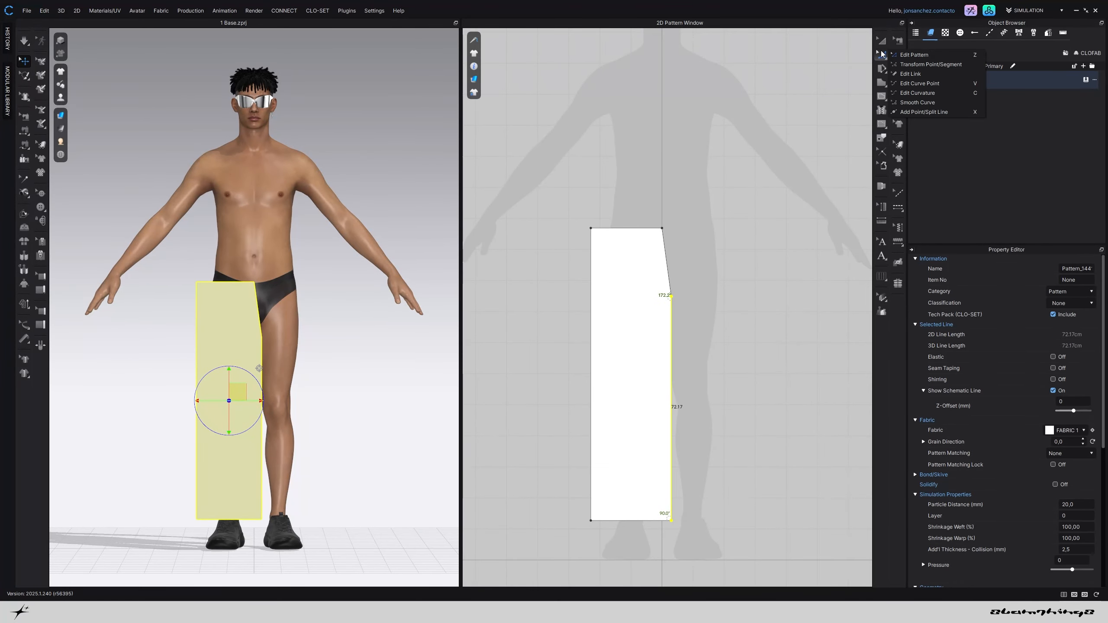
left_click(910, 93)
scroll(674, 287, "up", 5)
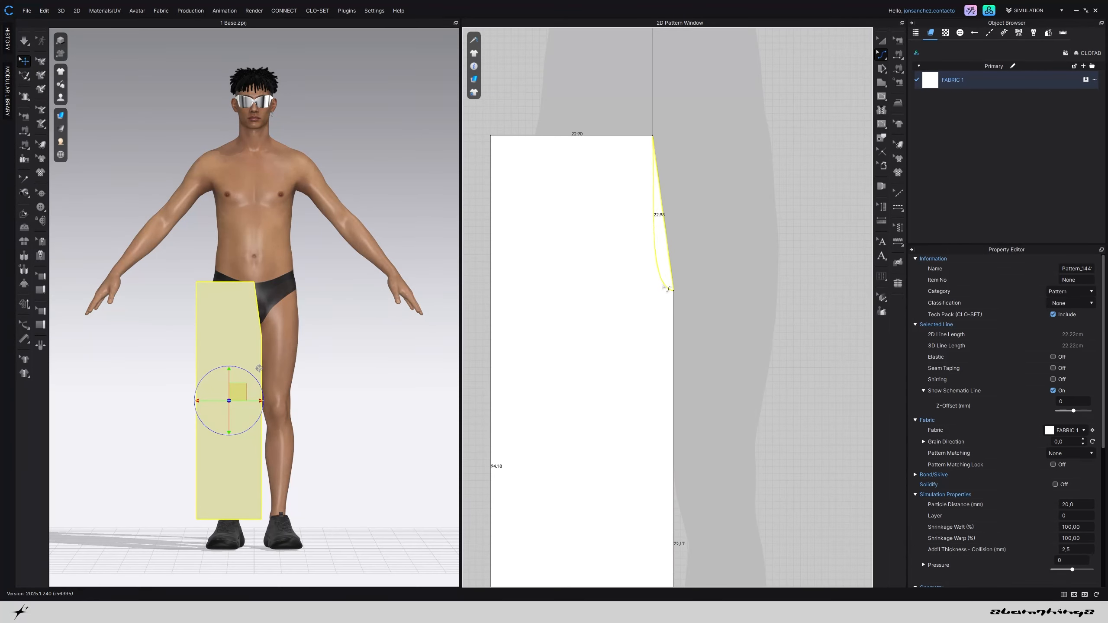
left_click_drag(662, 286, 662, 286)
Raise the panel's waist edge to a side length of about 98.2 cm and the crotch point to an inseam of about 73.2 cm
left_click(886, 55)
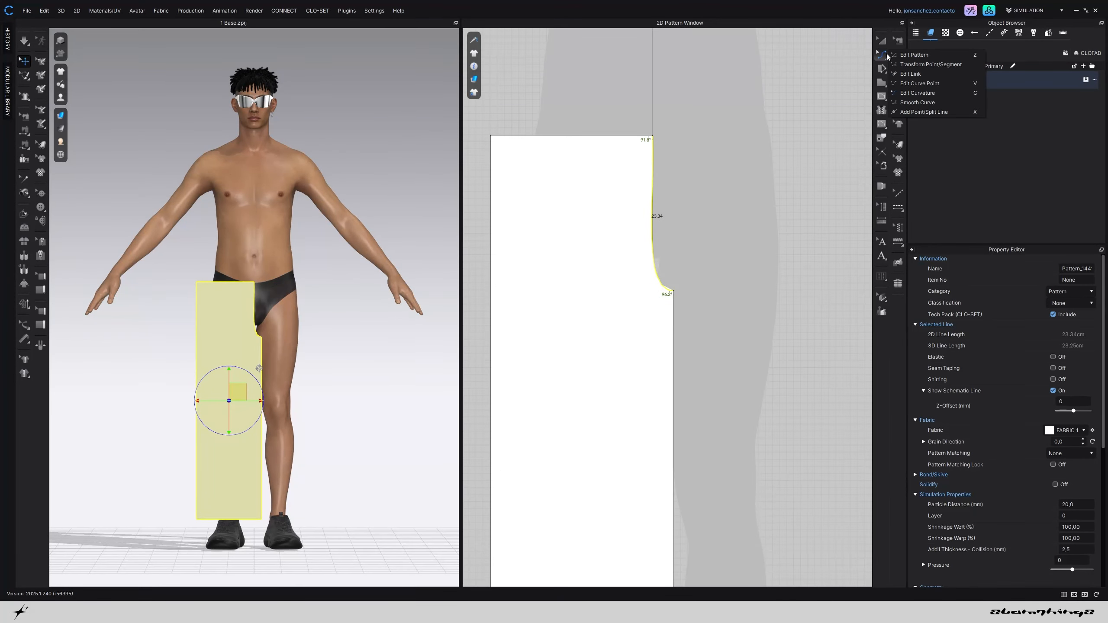
left_click(914, 54)
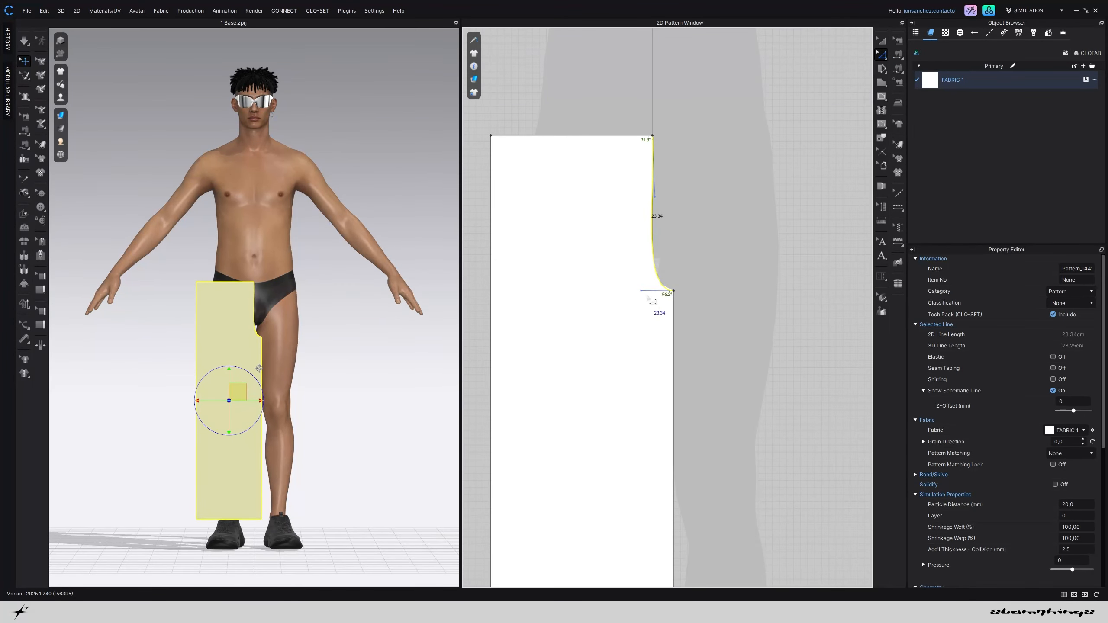
scroll(650, 300, "down", 5)
left_click_drag(682, 180, 601, 255)
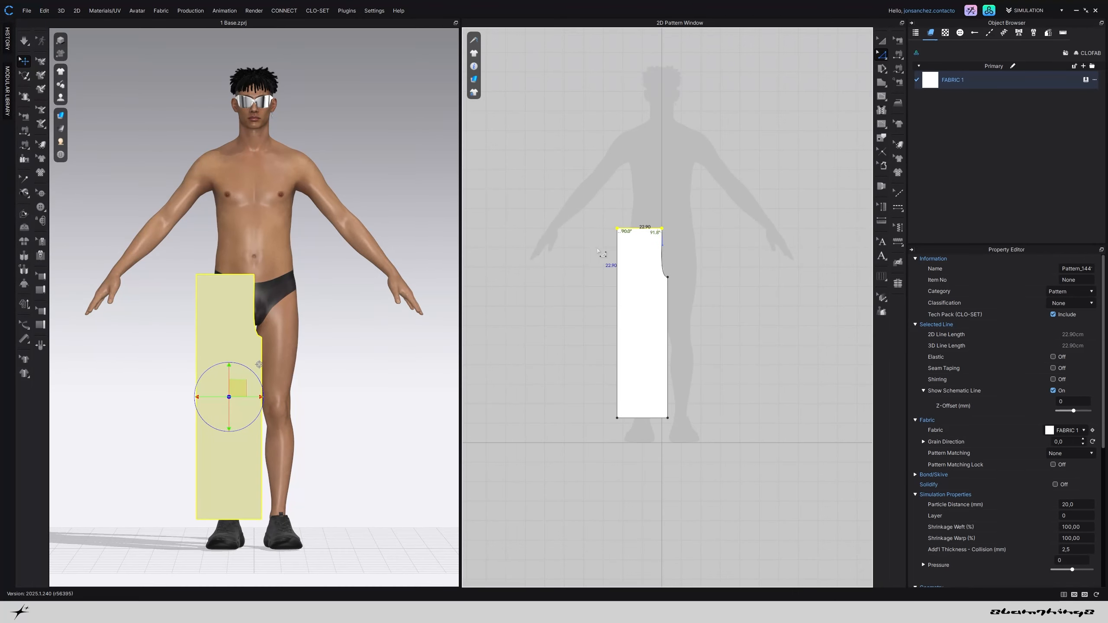
key("Up")
left_click_drag(703, 265, 650, 301)
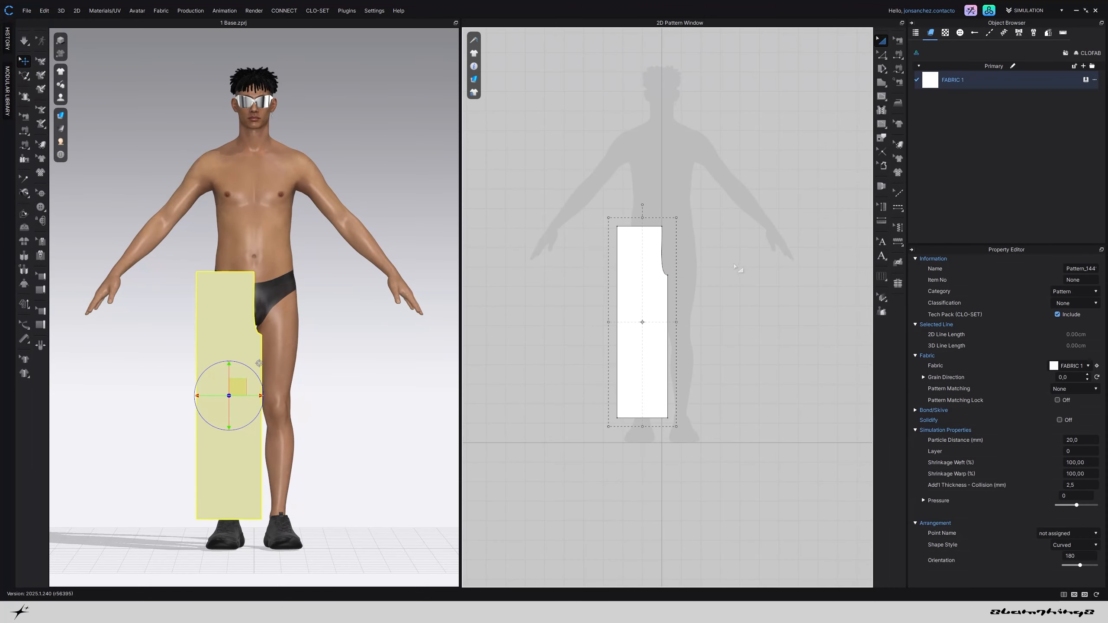
Move the leg panel back in 3D so it sits closer to the front of the avatar's leg
left_click(651, 264)
right_click_drag(203, 327, 283, 336)
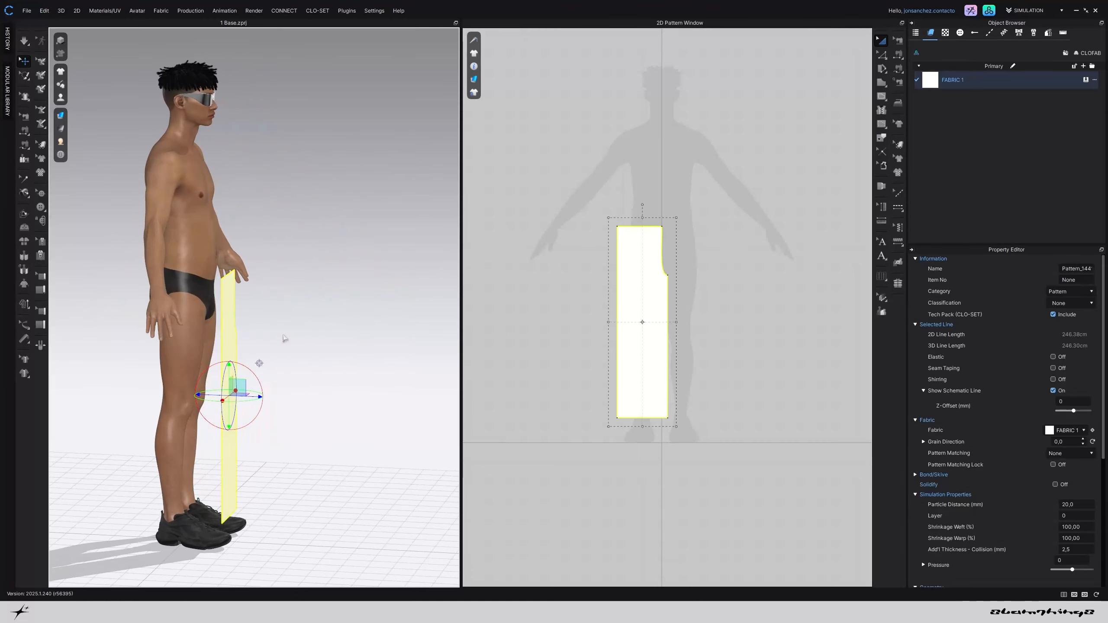
left_click_drag(208, 398, 193, 397)
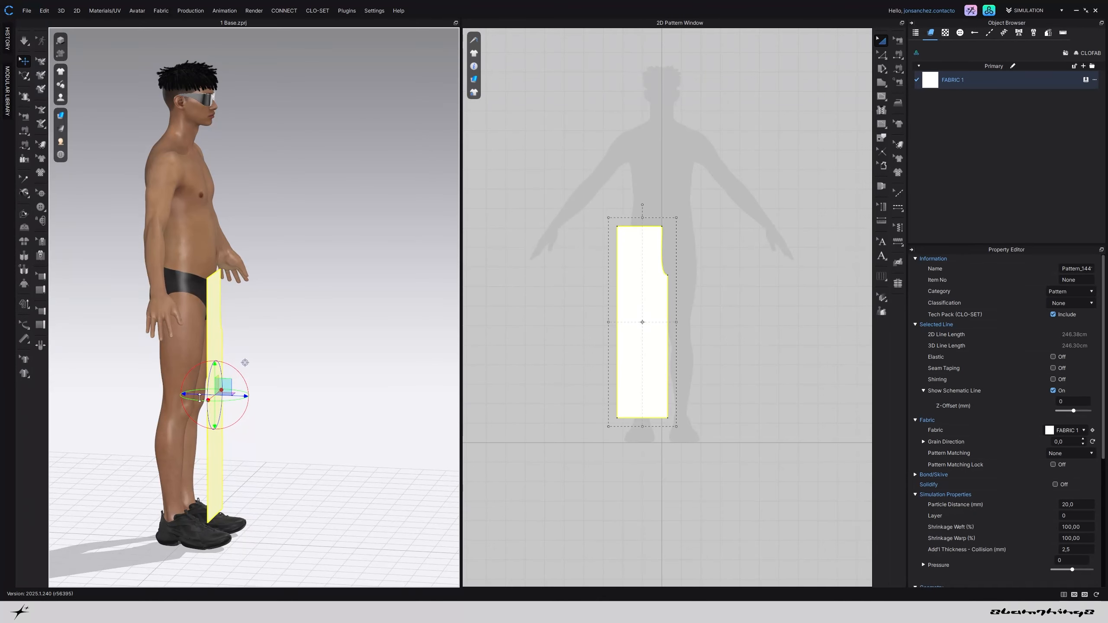
right_click_drag(238, 377, 150, 370)
Clone the front panel as a Symmetric Pattern and place it beside the original with the crotch curves facing each other
right_click(640, 277)
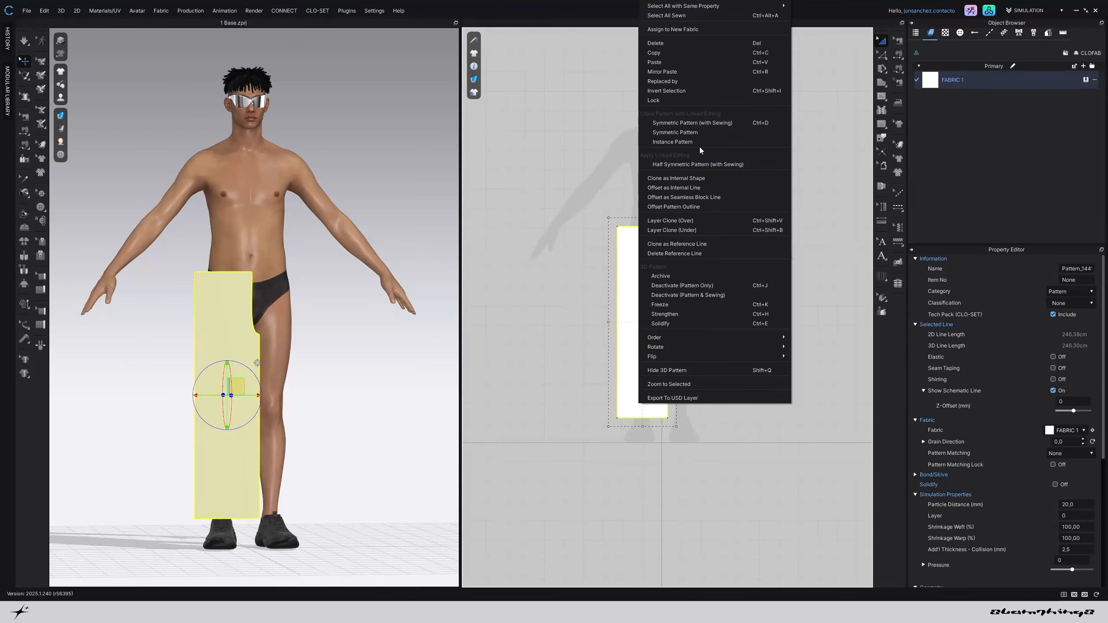
left_click(679, 135)
left_click(704, 321)
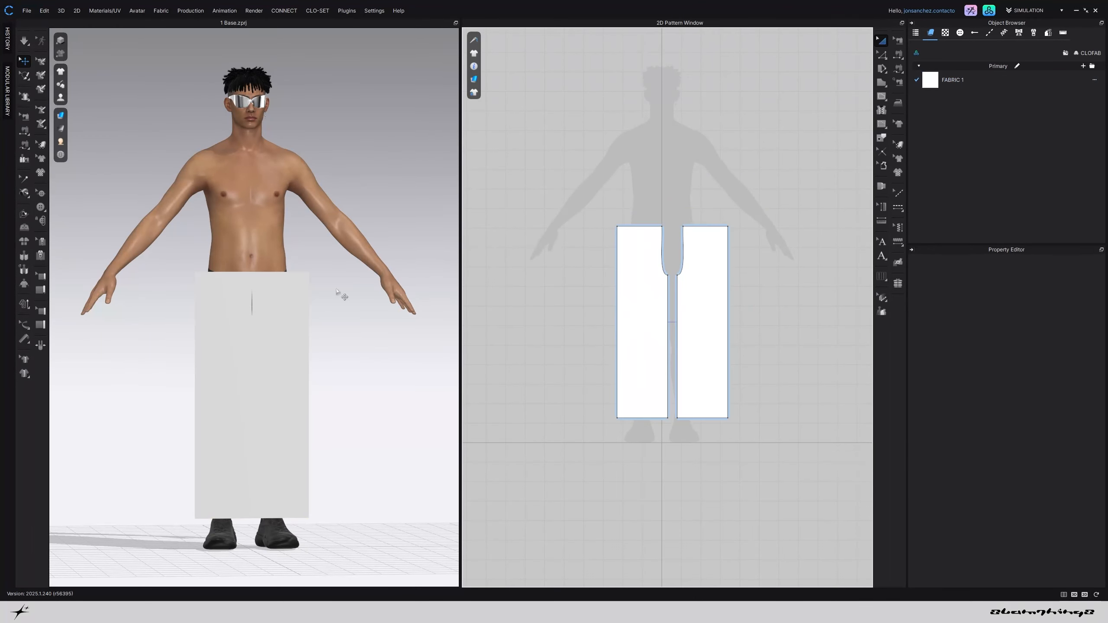
Spread the two front panels slightly apart sideways in 3D, leaving a narrow gap between the inseams
left_click(685, 333)
right_click_drag(366, 384, 308, 362)
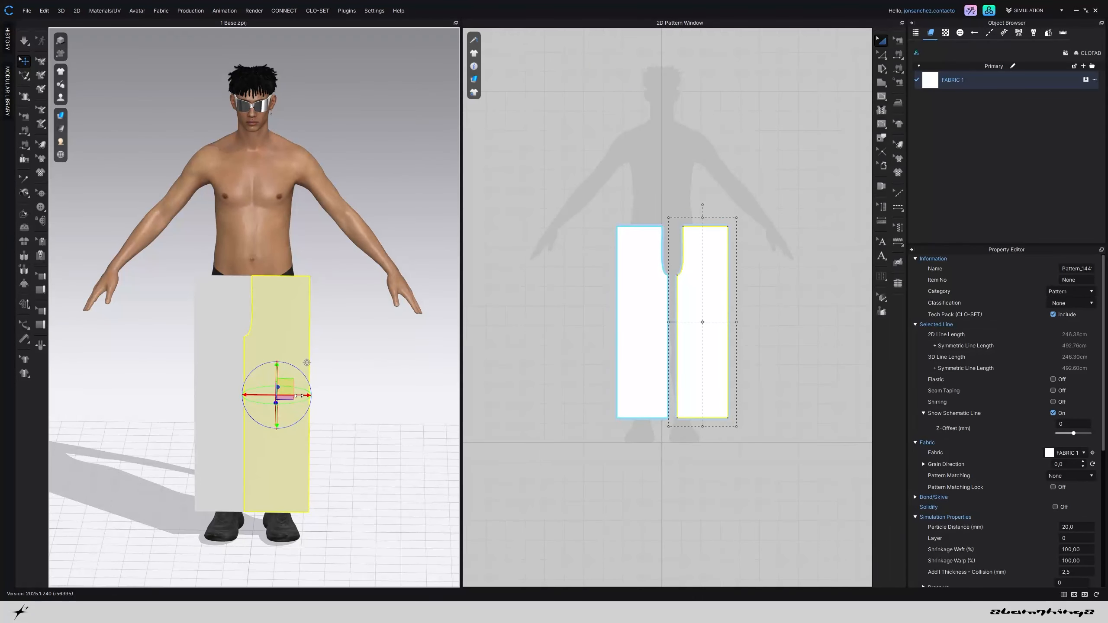
left_click_drag(299, 395, 311, 396)
left_click(231, 372)
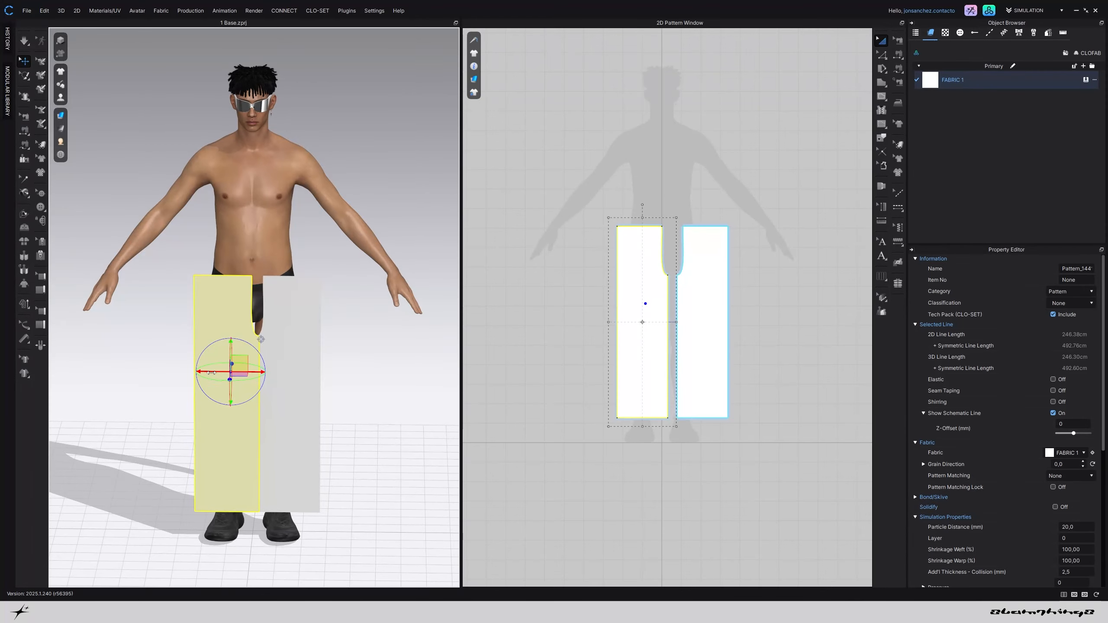
left_click_drag(212, 372, 203, 369)
Create an Instance Pattern copy of each front panel and place the two copies side by side next to the originals as back panels
right_click(637, 312)
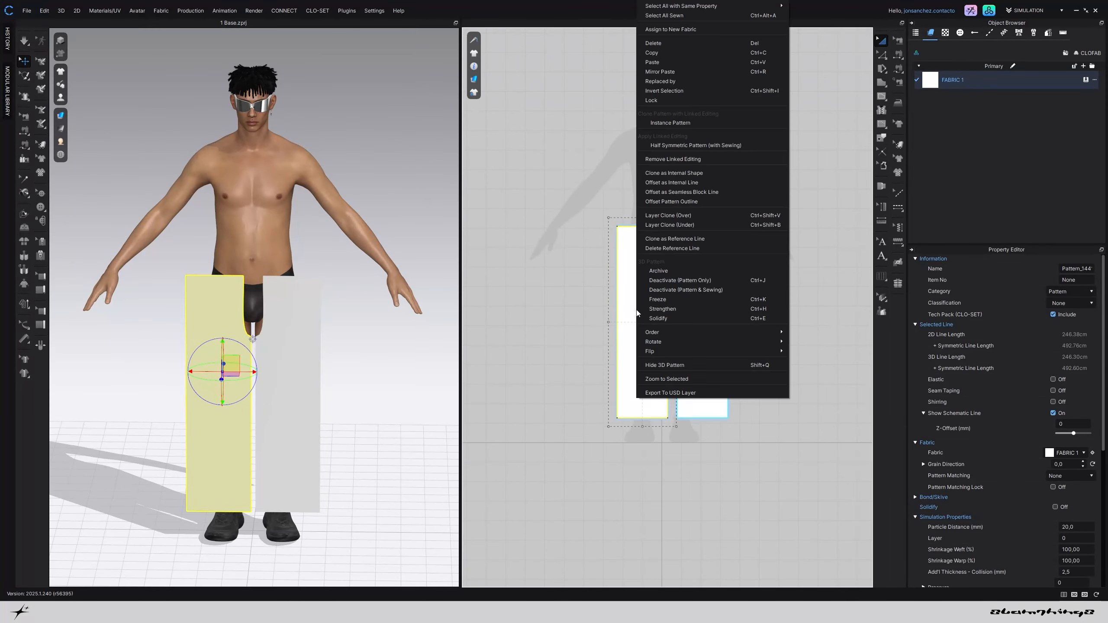
left_click(690, 128)
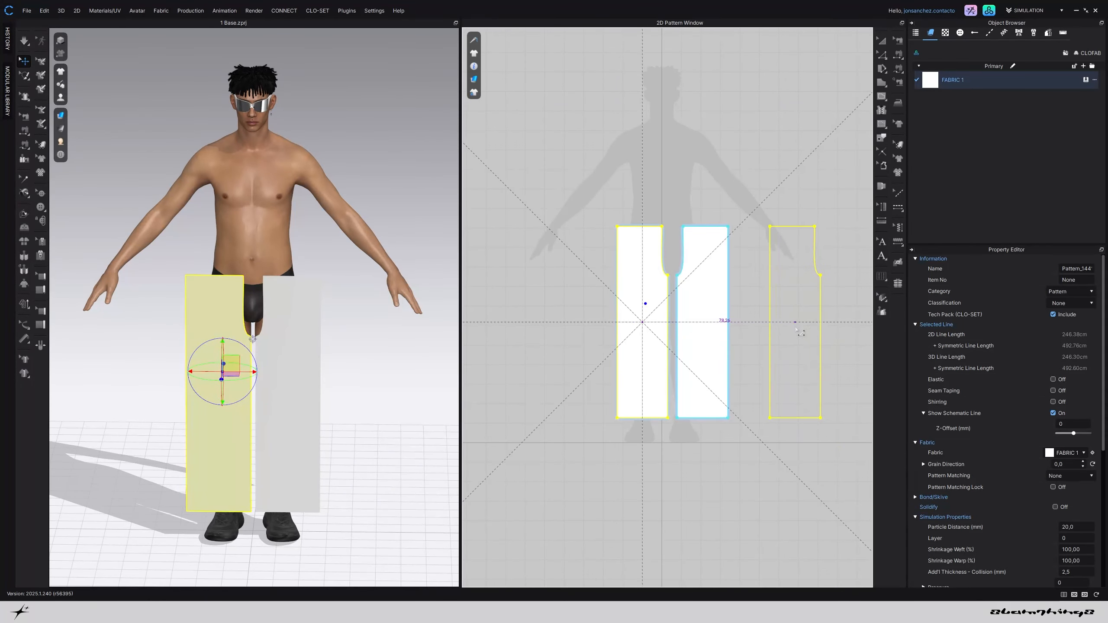
left_click(797, 323)
right_click(722, 297)
left_click(768, 126)
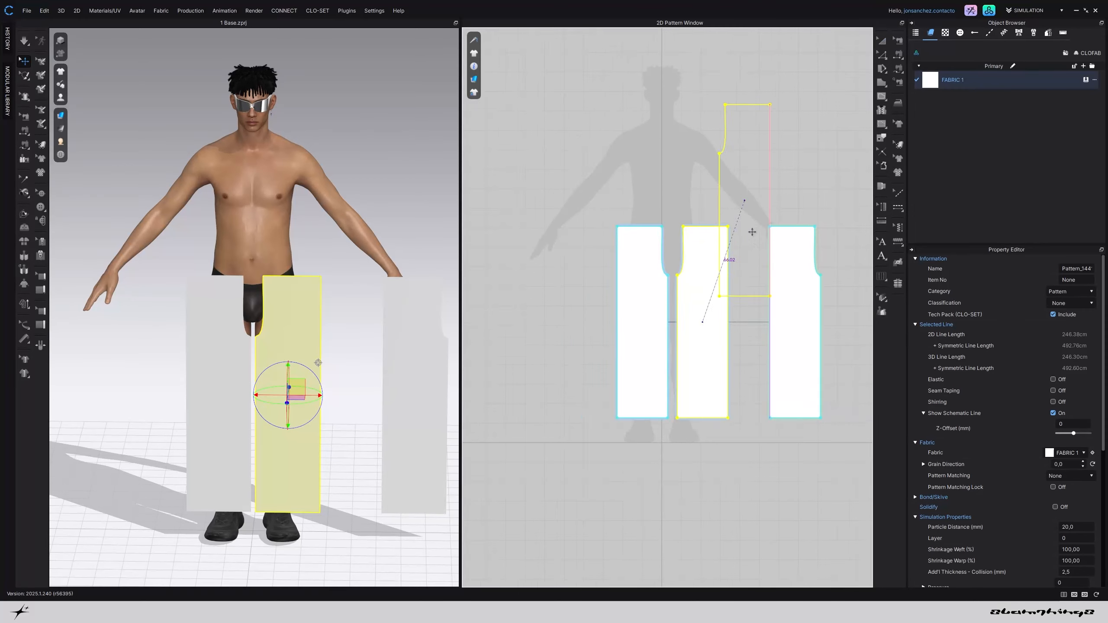
middle_click_drag(792, 272, 641, 265)
left_click(709, 302)
left_click(710, 305)
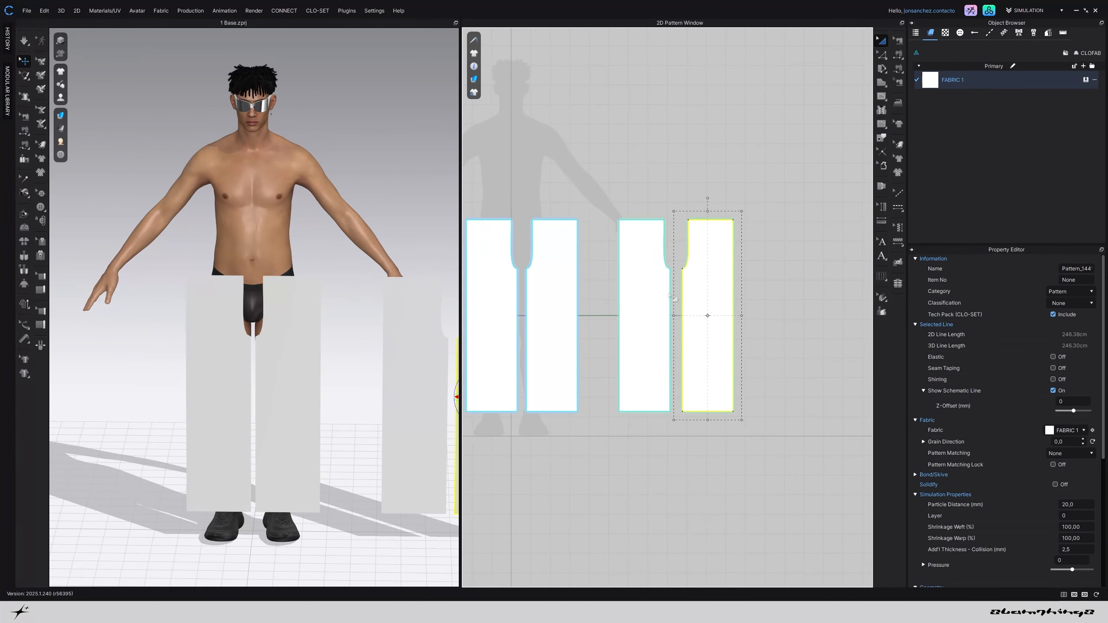
Position both back panels behind the avatar's legs in 3D, facing outward and parallel to the front panels
left_click(648, 295, "shift")
right_click_drag(300, 325, 354, 384)
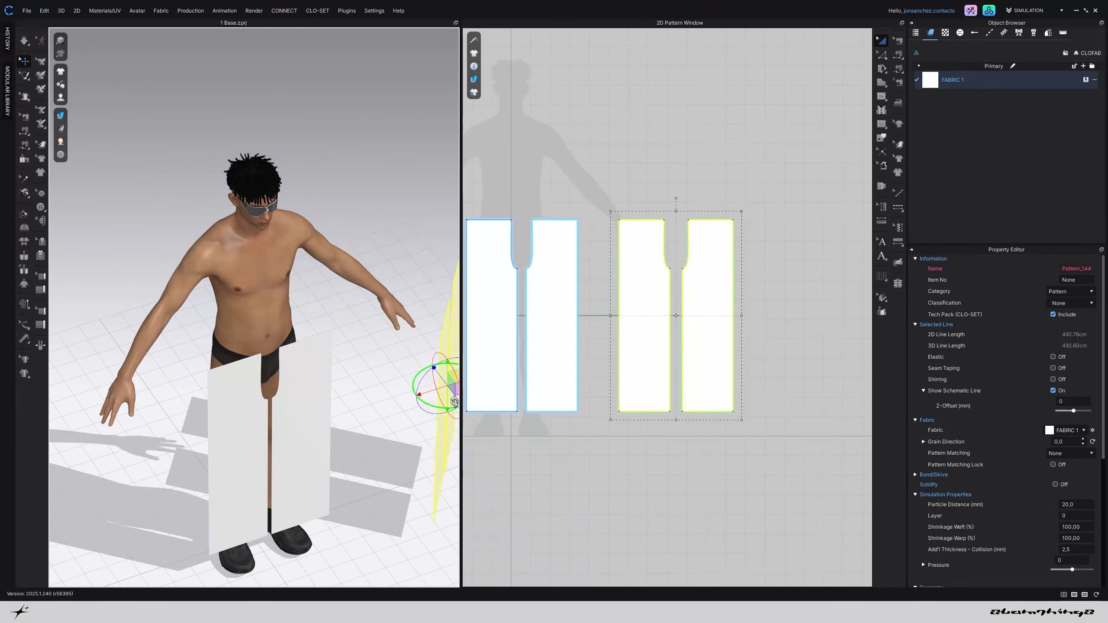
left_click_drag(407, 402, 228, 459)
right_click_drag(246, 430, 388, 364)
scroll(708, 339, "down", 3)
left_click_drag(751, 415, 570, 263)
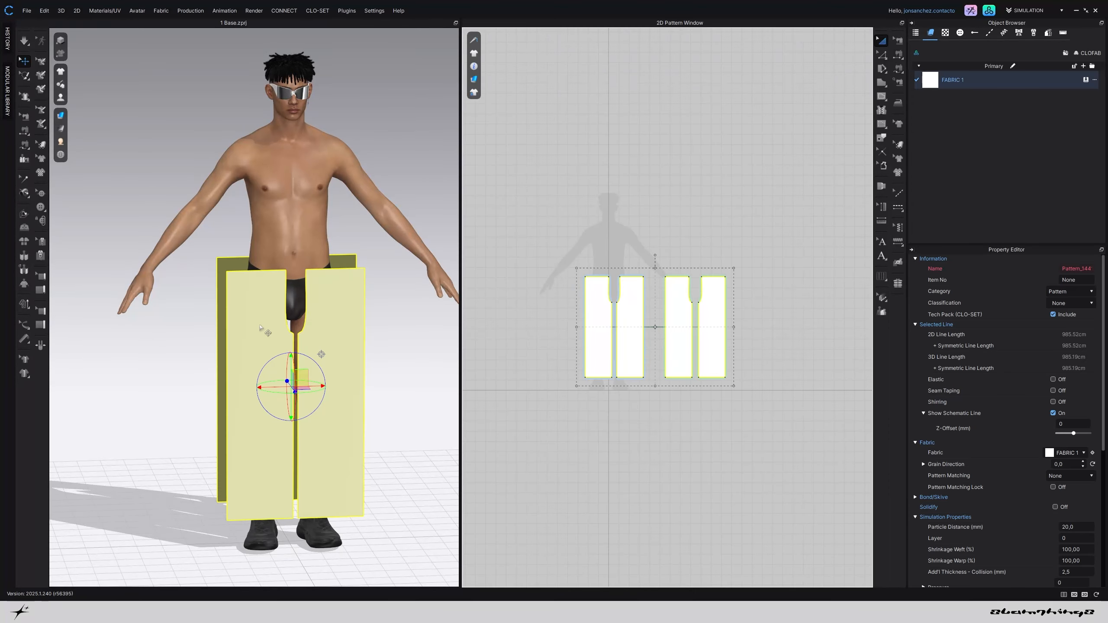
right_click_drag(245, 332, 343, 325)
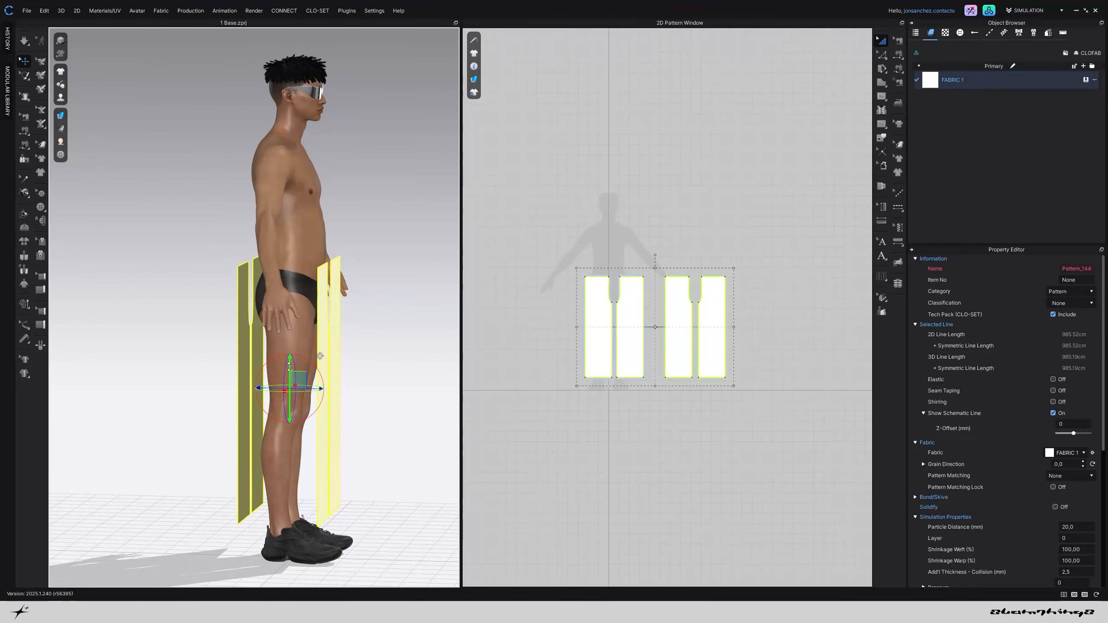
right_click_drag(292, 376, 184, 289)
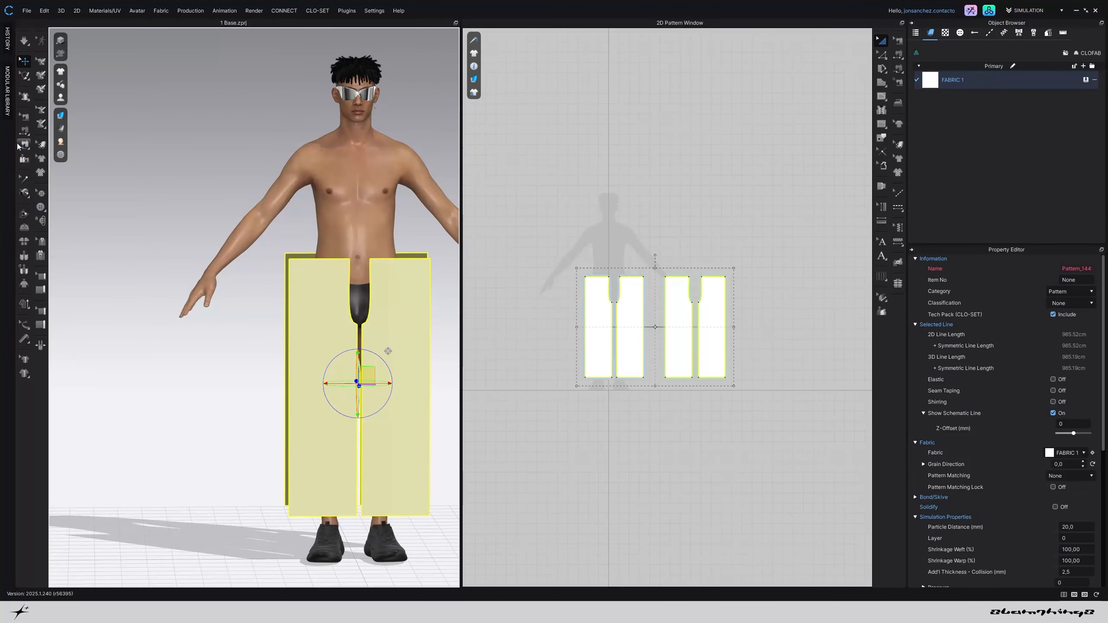
Sew the front panel to the back panel along the outer side seam of the avatar's right leg
left_click(23, 131)
middle_click_drag(320, 335, 196, 333)
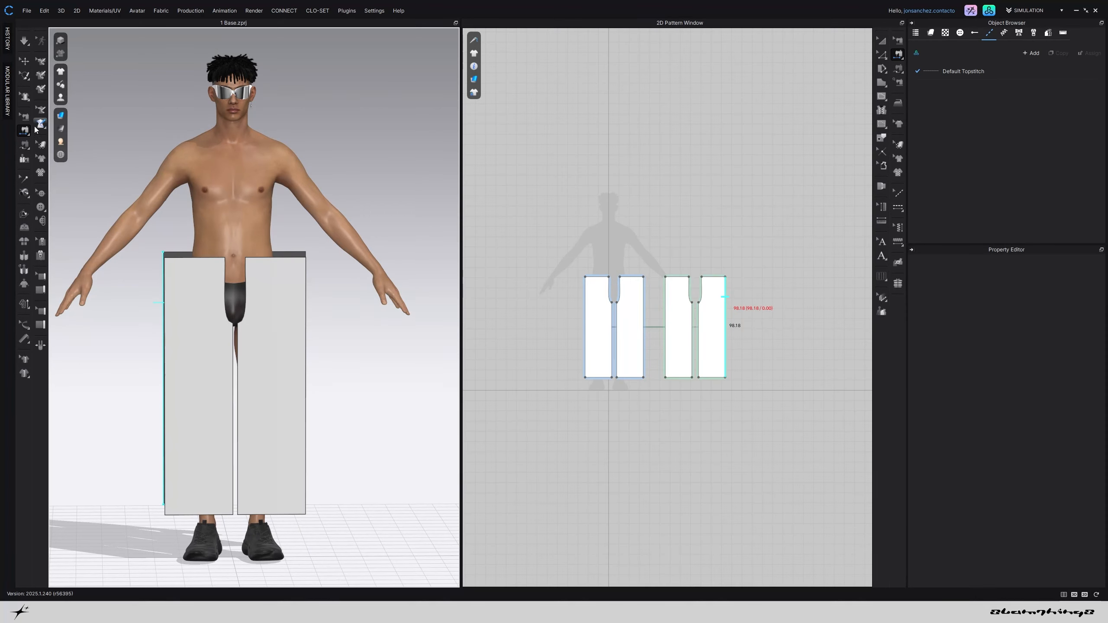
right_click_drag(109, 238, 146, 301)
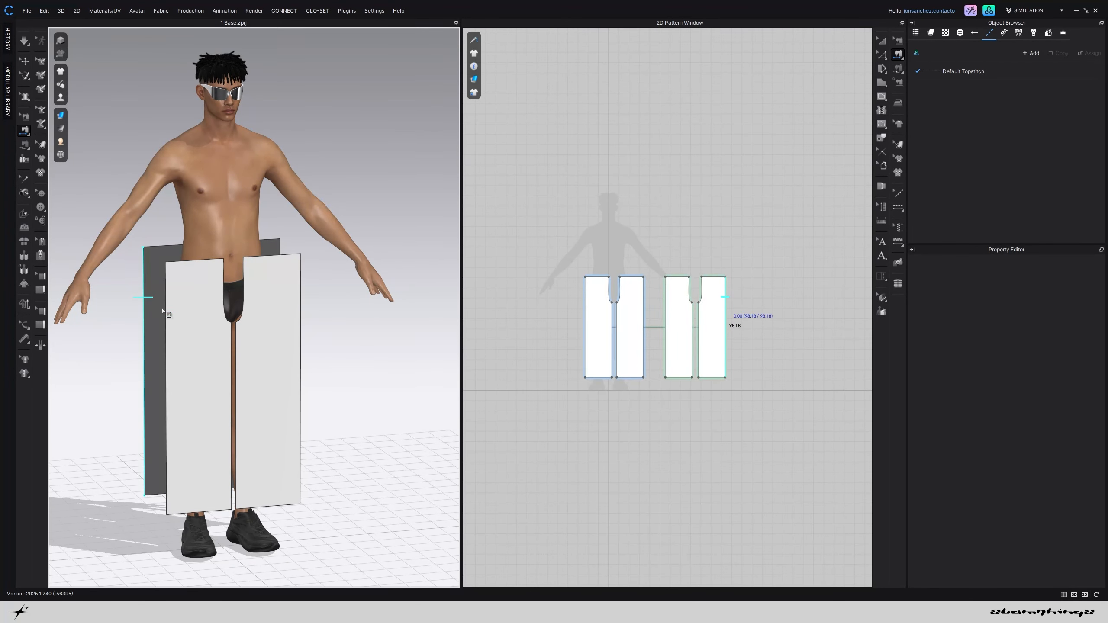
left_click(163, 311)
left_click(256, 369)
Sew the front and back panels together along the inseams of both legs
right_click_drag(217, 367, 257, 495)
left_click(251, 517)
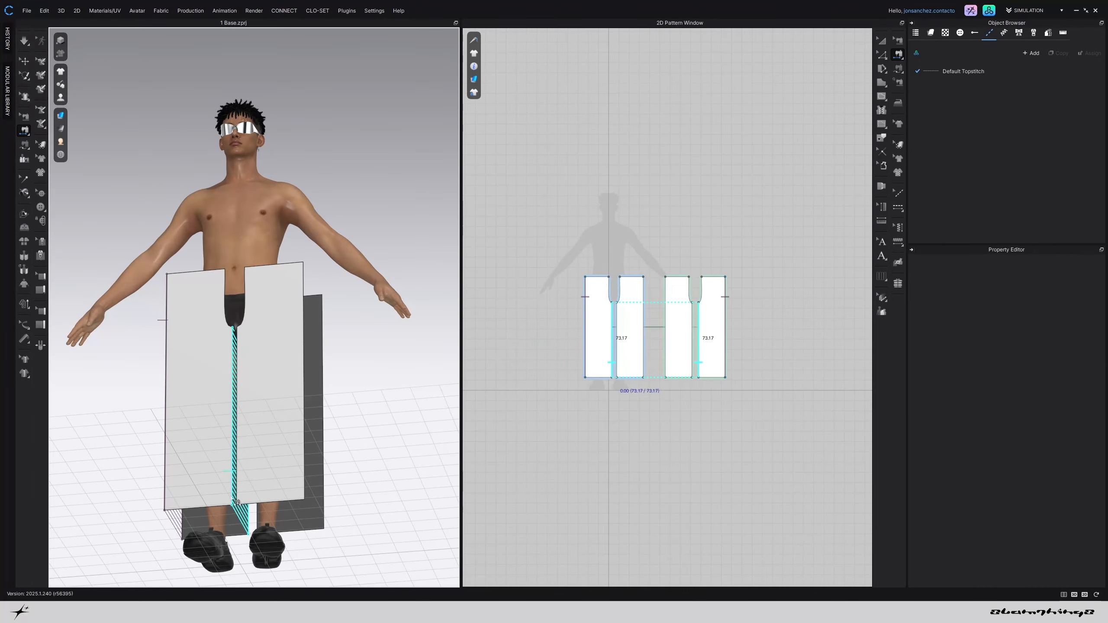
left_click(232, 498)
left_click(257, 522)
left_click(241, 482)
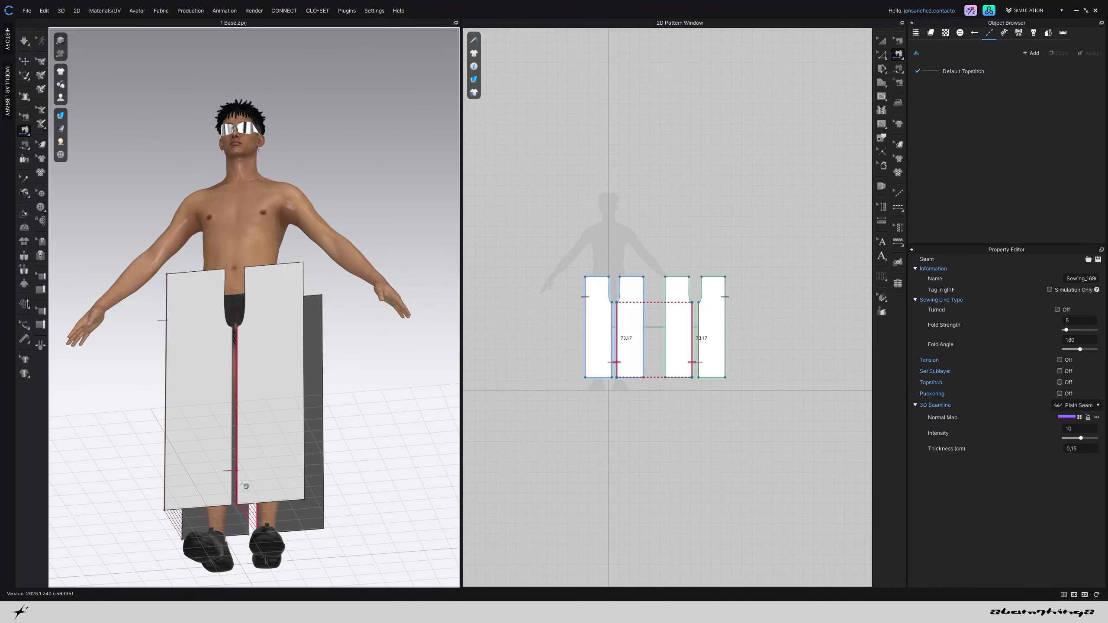
Sew the two front crotch curves together and join the outer side seam of the avatar's left leg
left_click(228, 327)
left_click(249, 329)
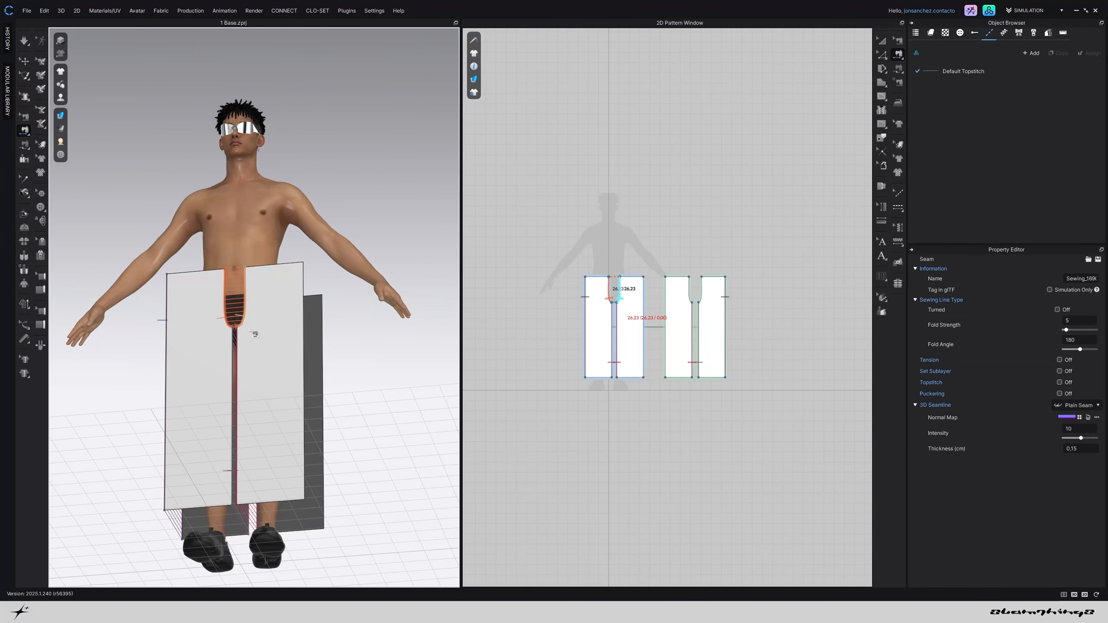
left_click(307, 478)
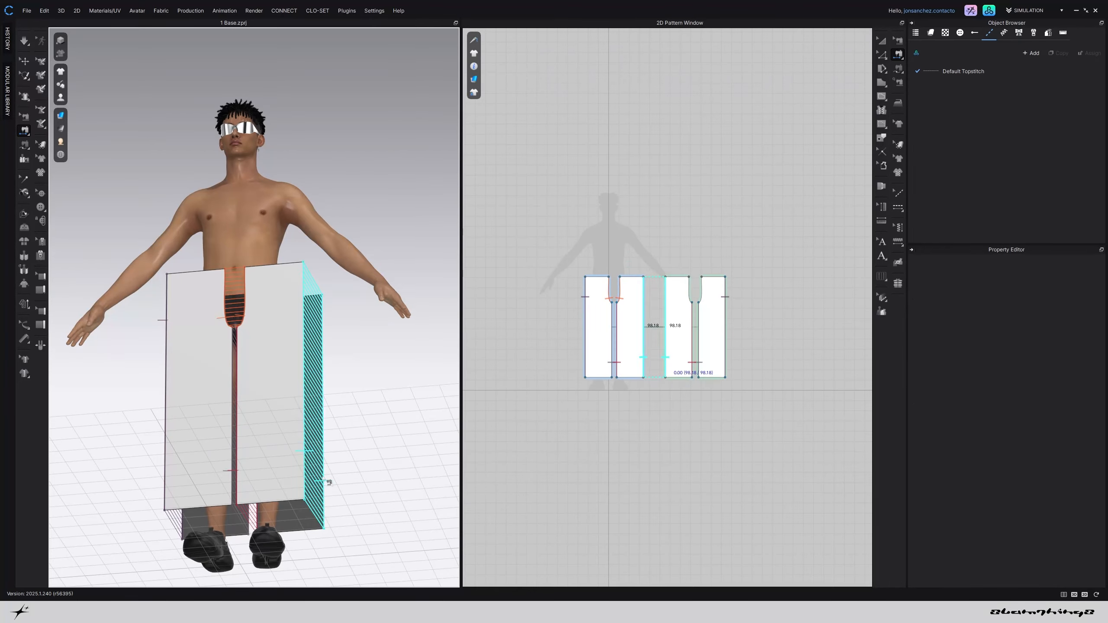
left_click(318, 481)
Sew the crotch curves of the two back panels together
right_click_drag(317, 480, 139, 503)
left_click(163, 308)
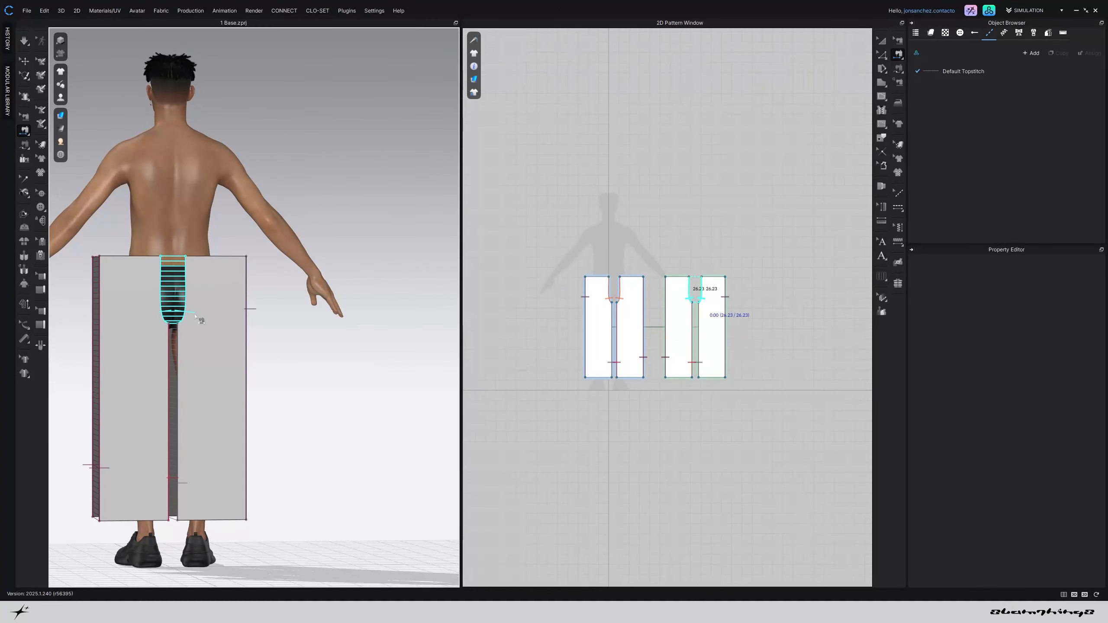
left_click(185, 311)
Switch to the 3D selection tool and run the simulation to drape the sewn trousers on the avatar
key("2")
left_click(24, 61)
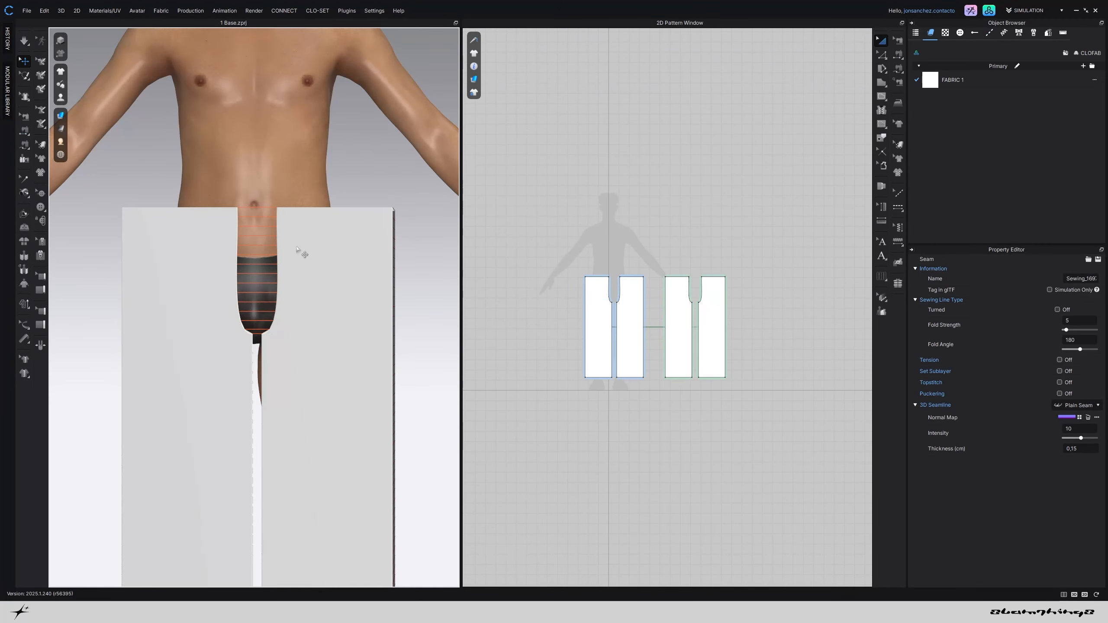
key("2")
key("space")
Pull the simulated trousers up at the front, back and side so the waist sits higher on the avatar's hips
left_click_drag(281, 301, 284, 231)
left_click(251, 306)
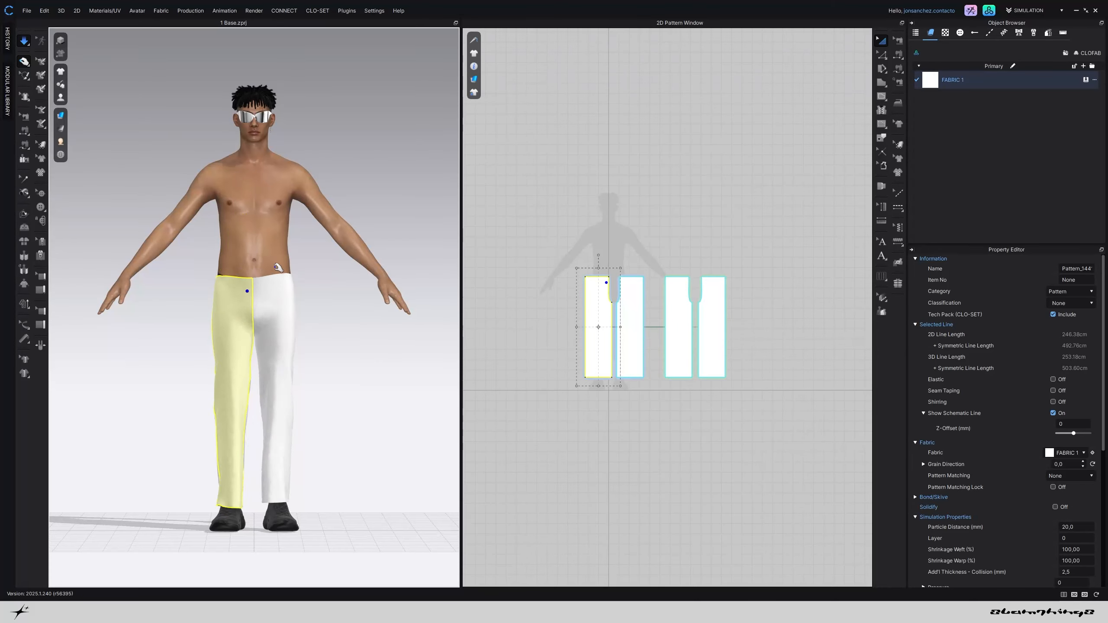
right_click_drag(251, 305, 199, 308)
left_click(199, 308)
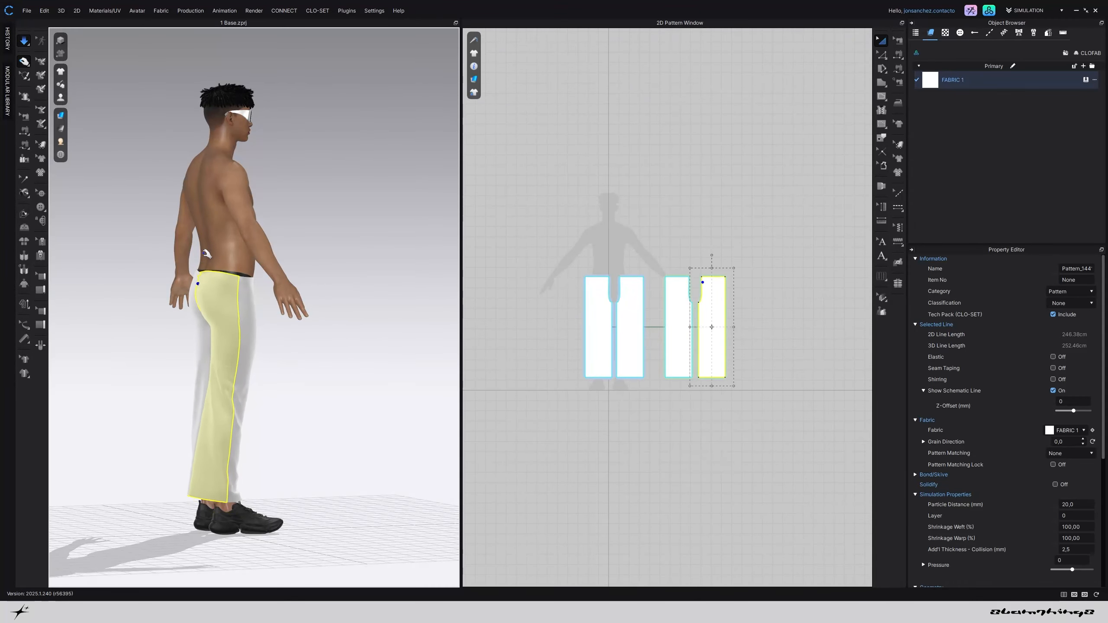
right_click_drag(228, 360, 170, 349)
key("2")
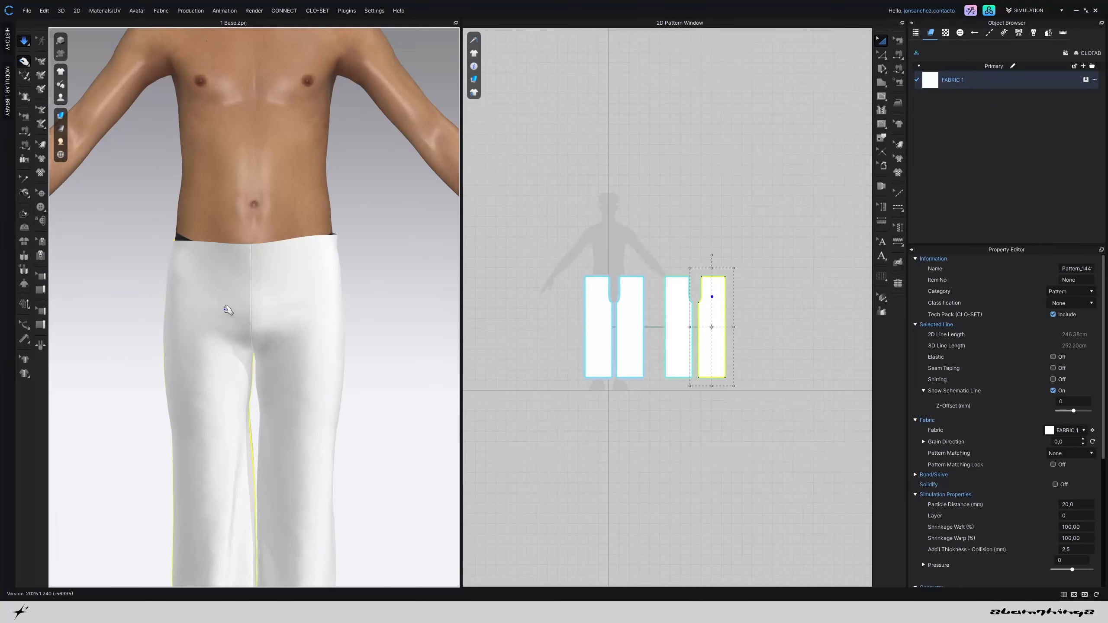
scroll(214, 311, "down", 5)
left_click(212, 297)
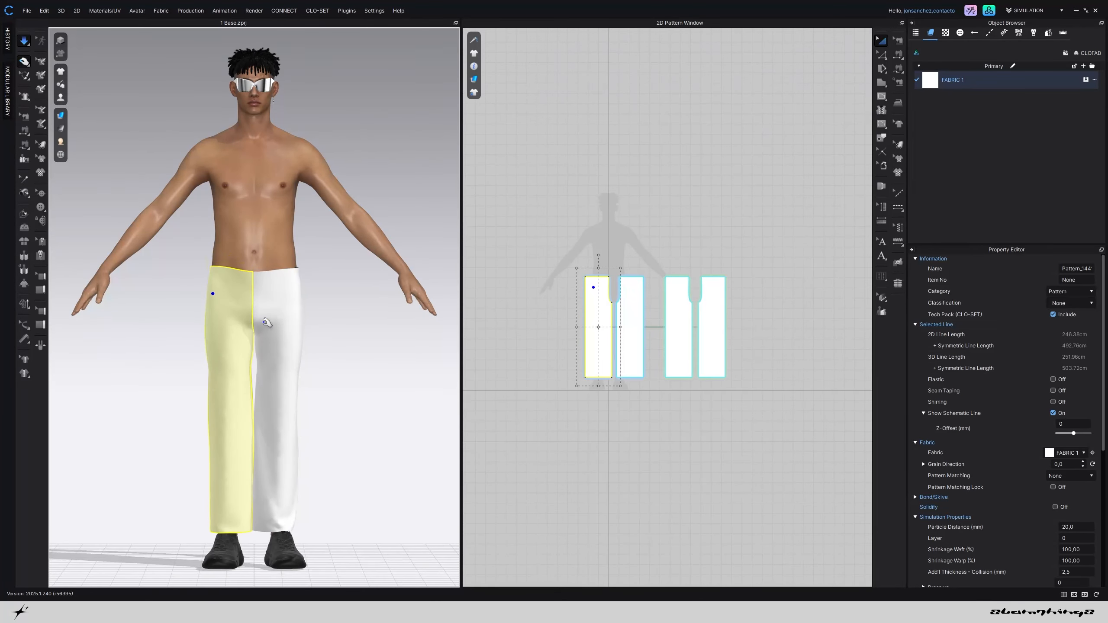
Pull the front panel on the avatar's left leg outward to loosen its drape, and stop the simulation
left_click(292, 353)
left_click(329, 436)
left_click(279, 462)
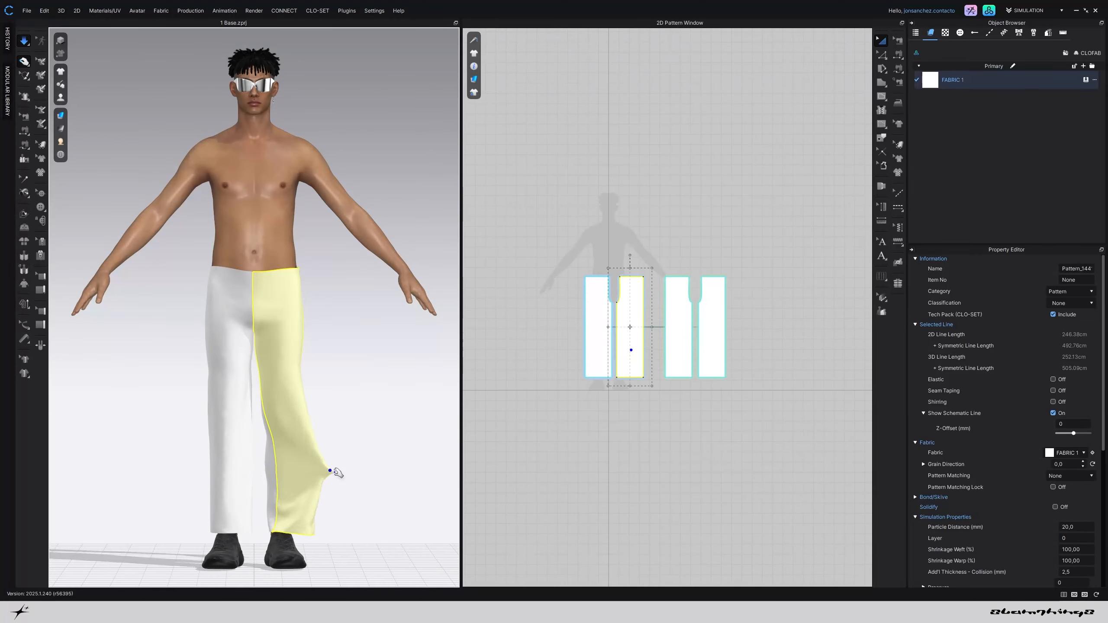
scroll(329, 322, "down", 3)
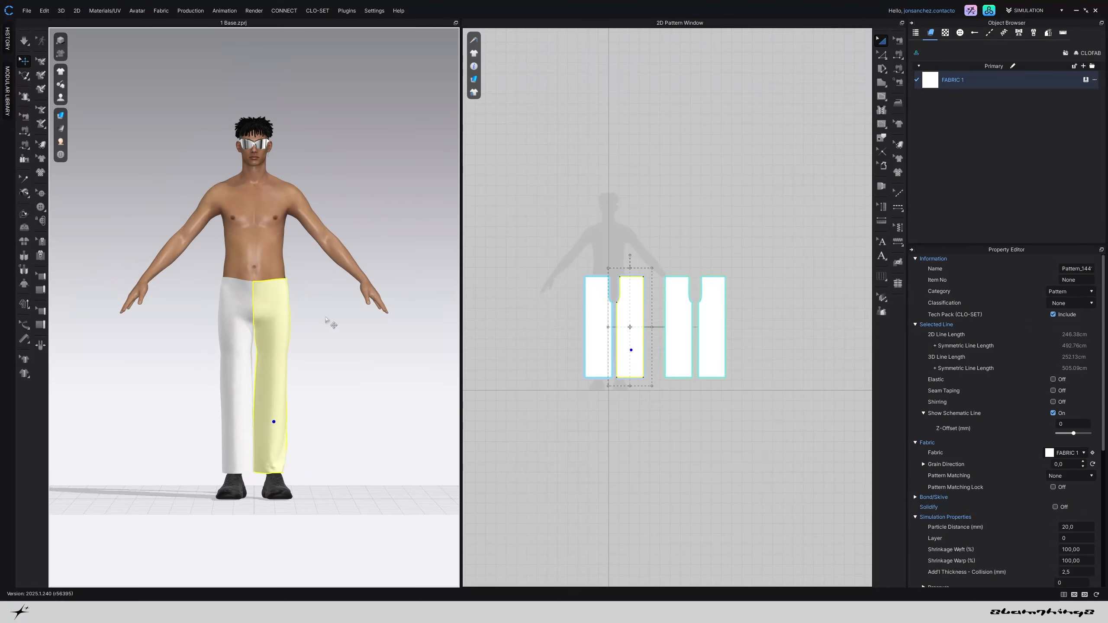
left_click(330, 323)
scroll(328, 323, "down", 2)
Run the simulation again and adjust the upper front panel on the avatar's left leg
key("space")
right_click_drag(325, 323, 197, 329)
key("1")
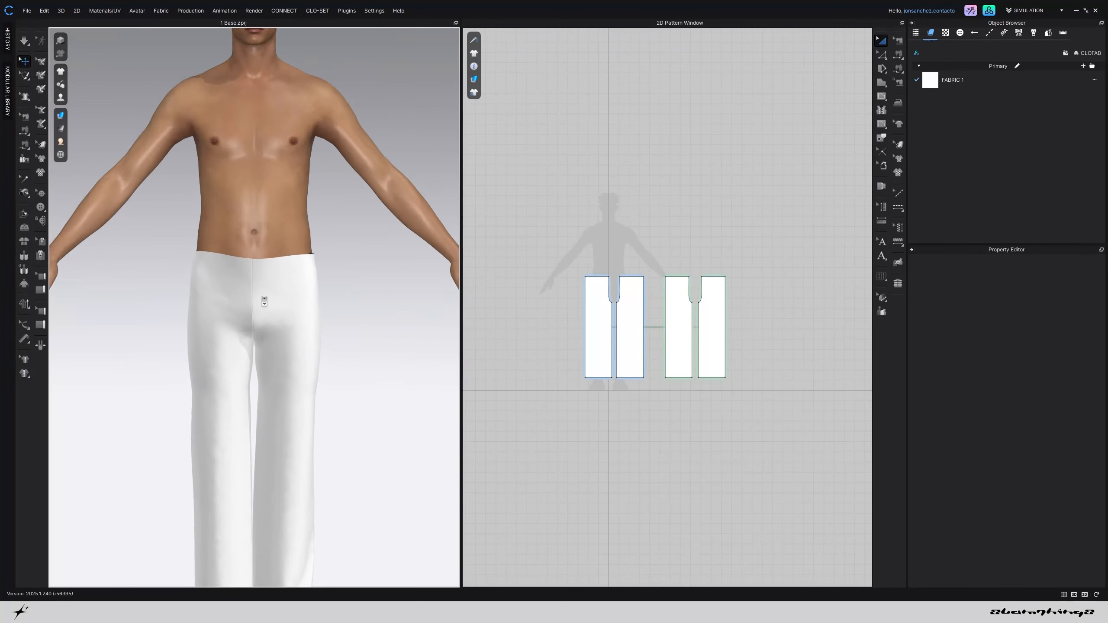
key("space")
left_click_drag(274, 285, 302, 292)
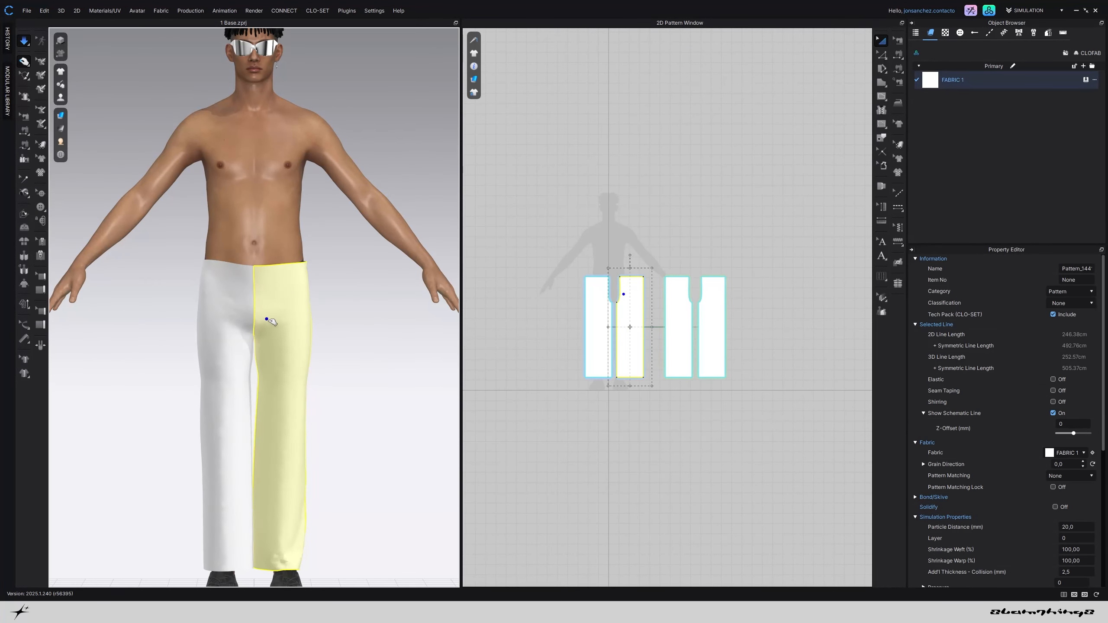
Draw a rectangular waistband about 79.6 cm wide and 5.6 cm high above the front leg panels in the 2D window
left_click(881, 82)
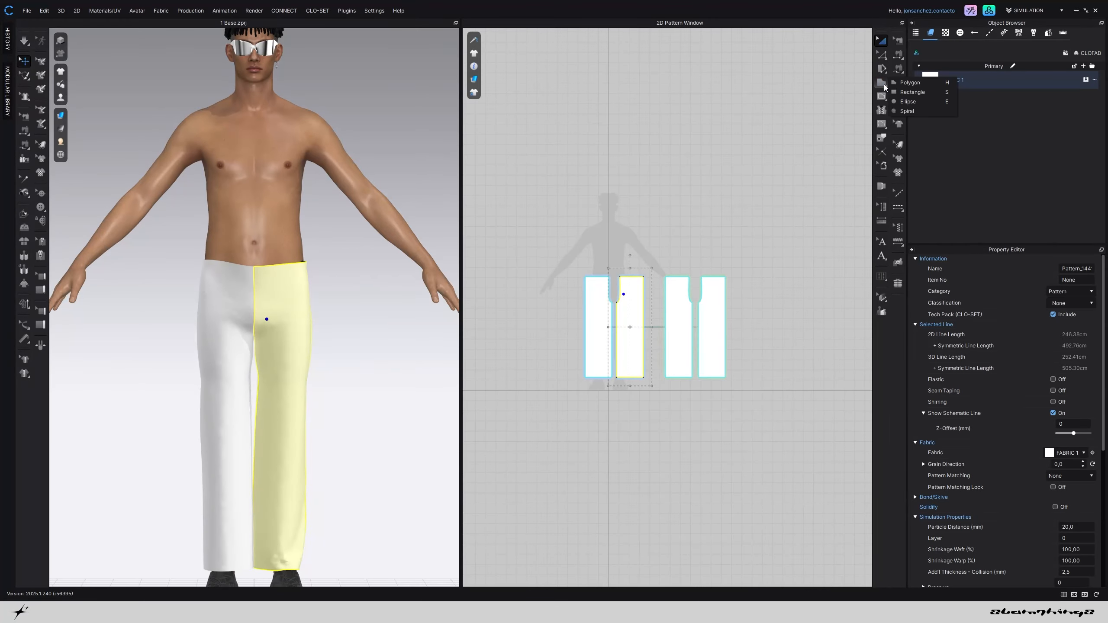
scroll(641, 274, "up", 2)
scroll(640, 274, "up", 3)
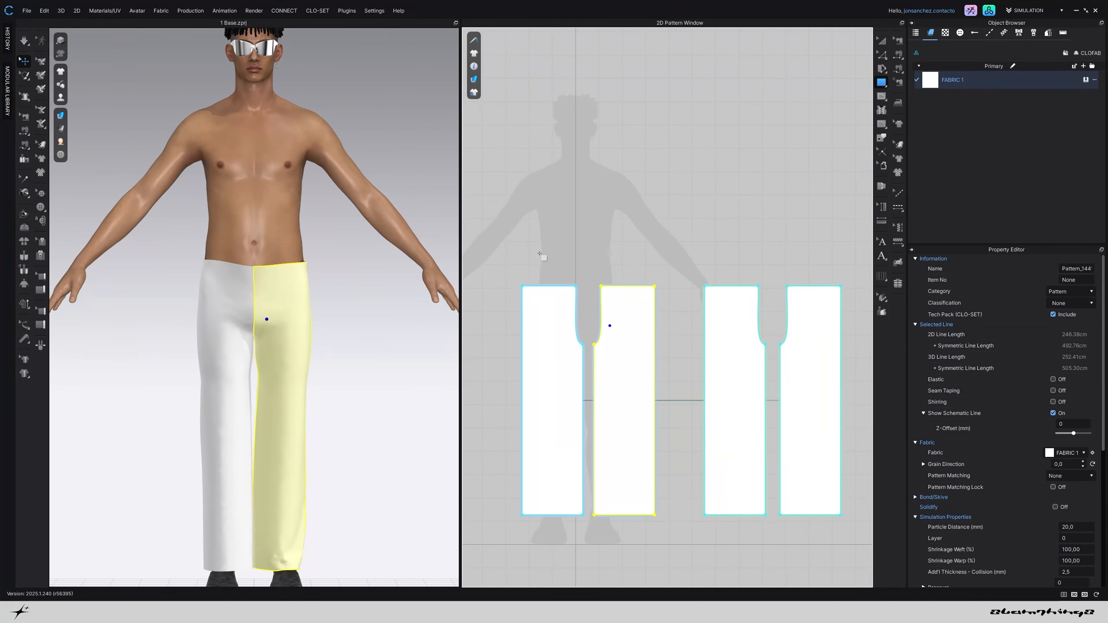
left_click_drag(657, 273, 711, 259)
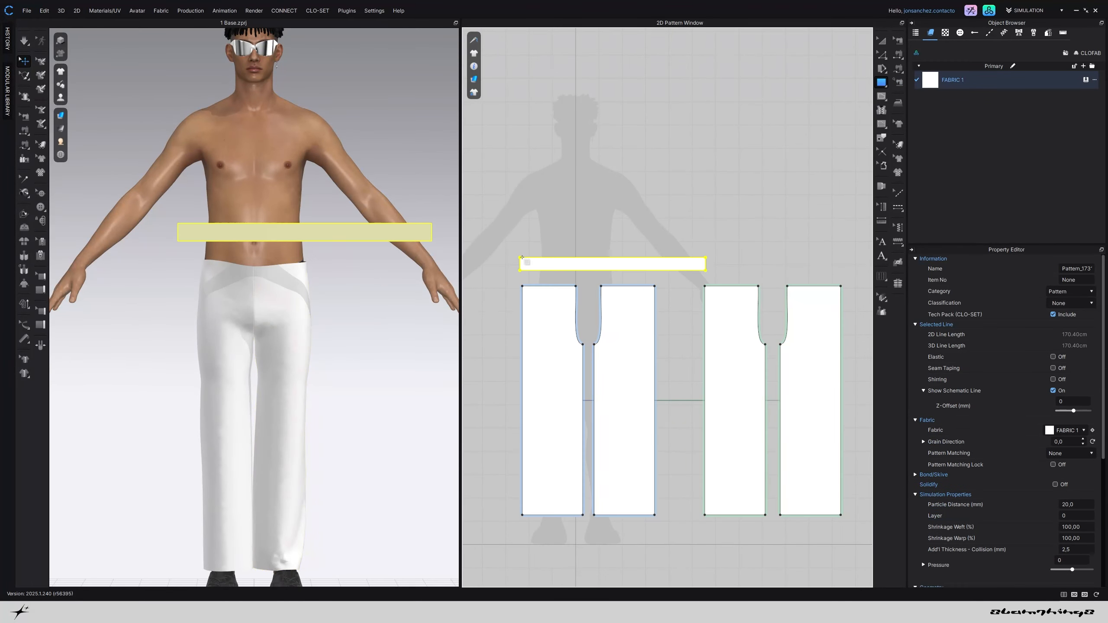
left_click(24, 131)
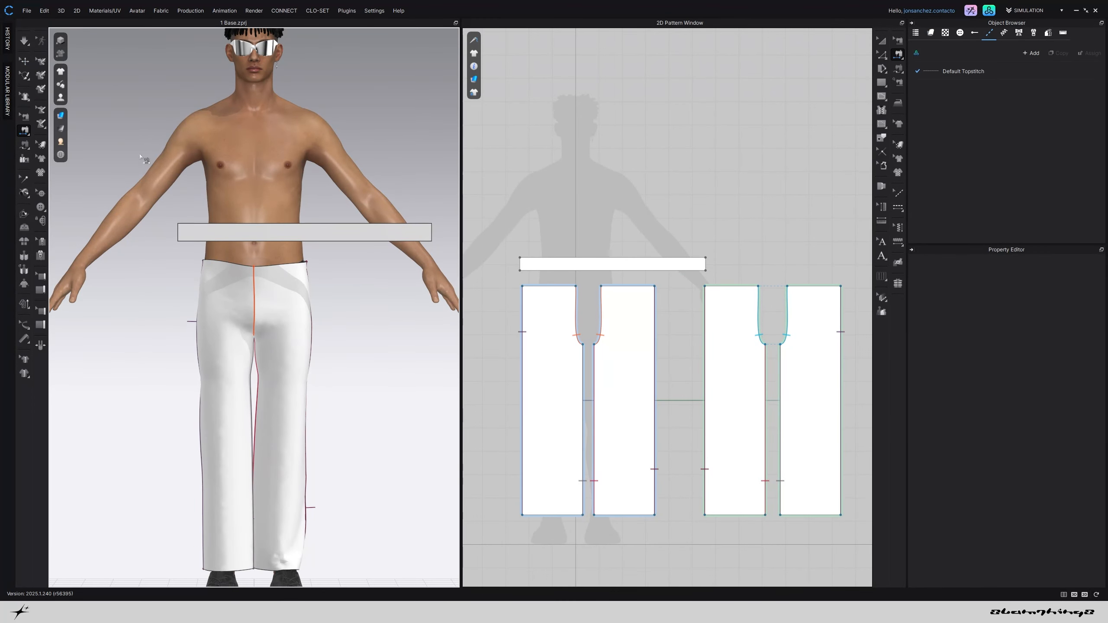
left_click(216, 243)
left_click(23, 62)
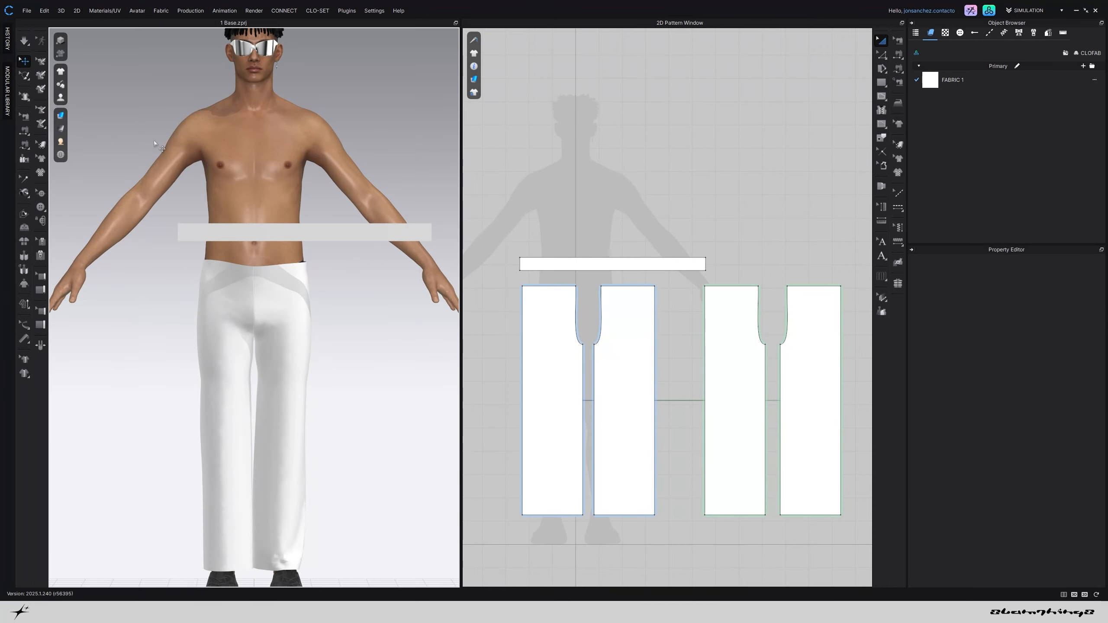
Display the arrangement points, wrap the waistband around the avatar from the back waist point, and hide the points again
mouse_move(61, 97)
left_click(93, 127)
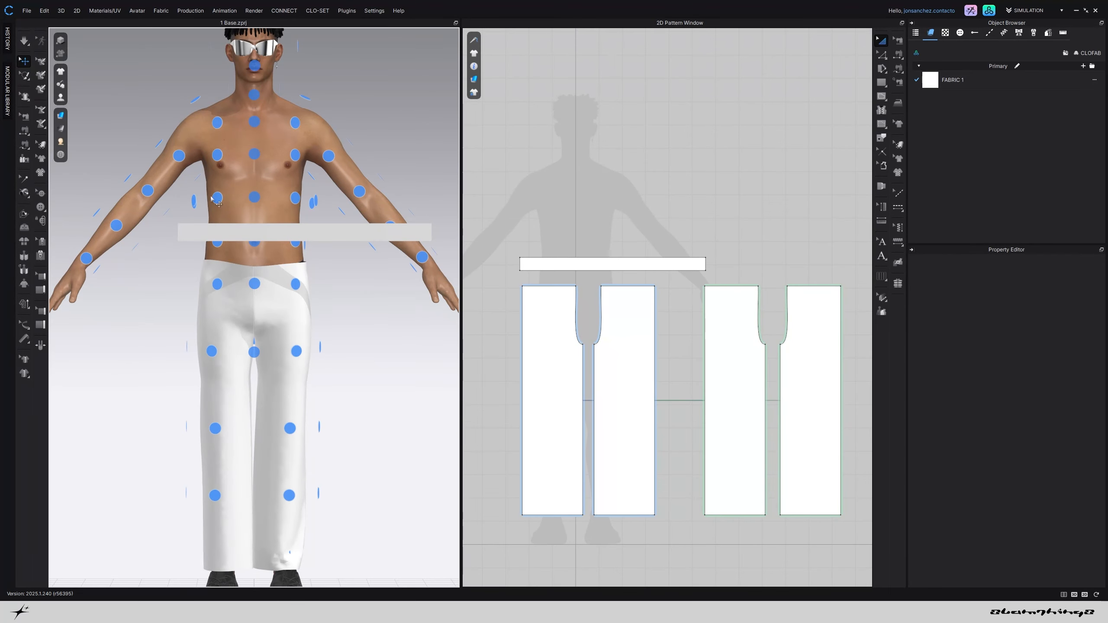
left_click(271, 234)
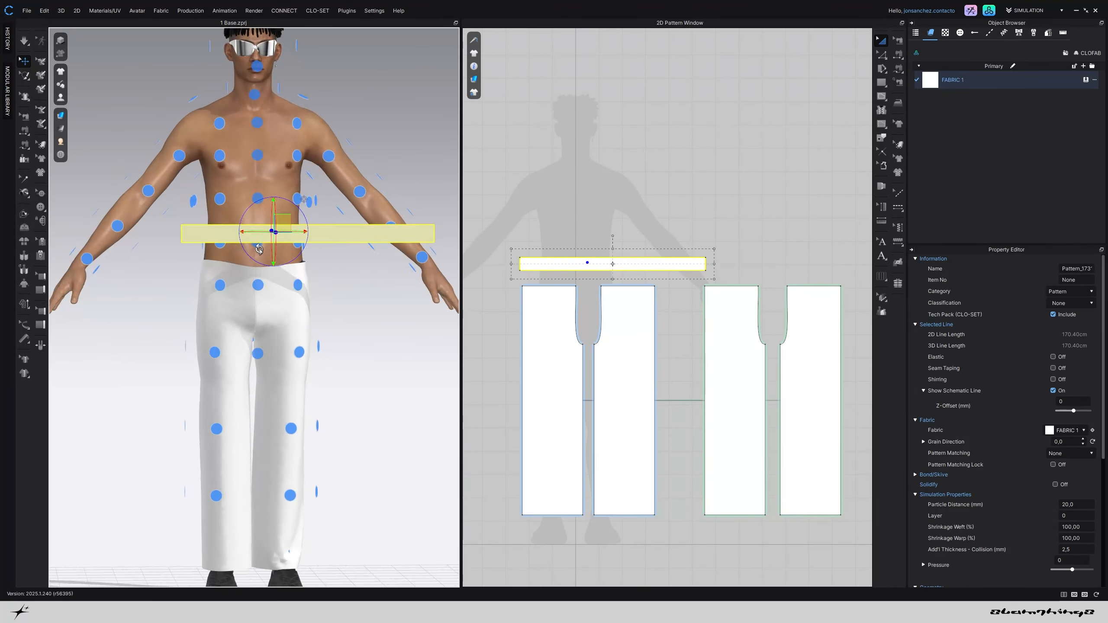
right_click_drag(272, 233, 383, 270)
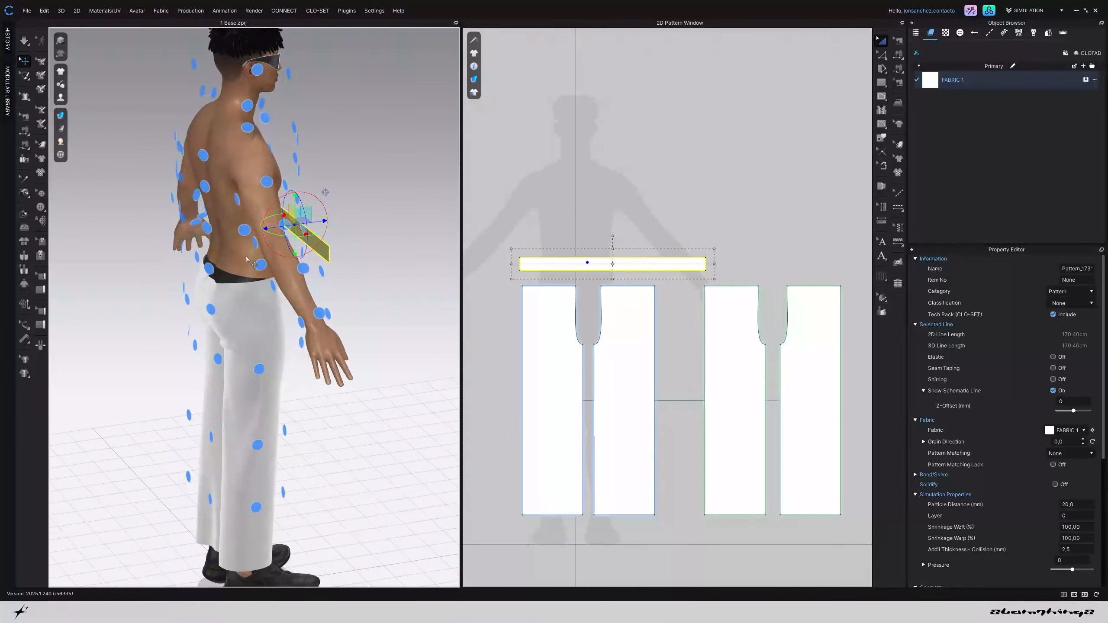
left_click(200, 263)
right_click_drag(200, 262, 117, 224)
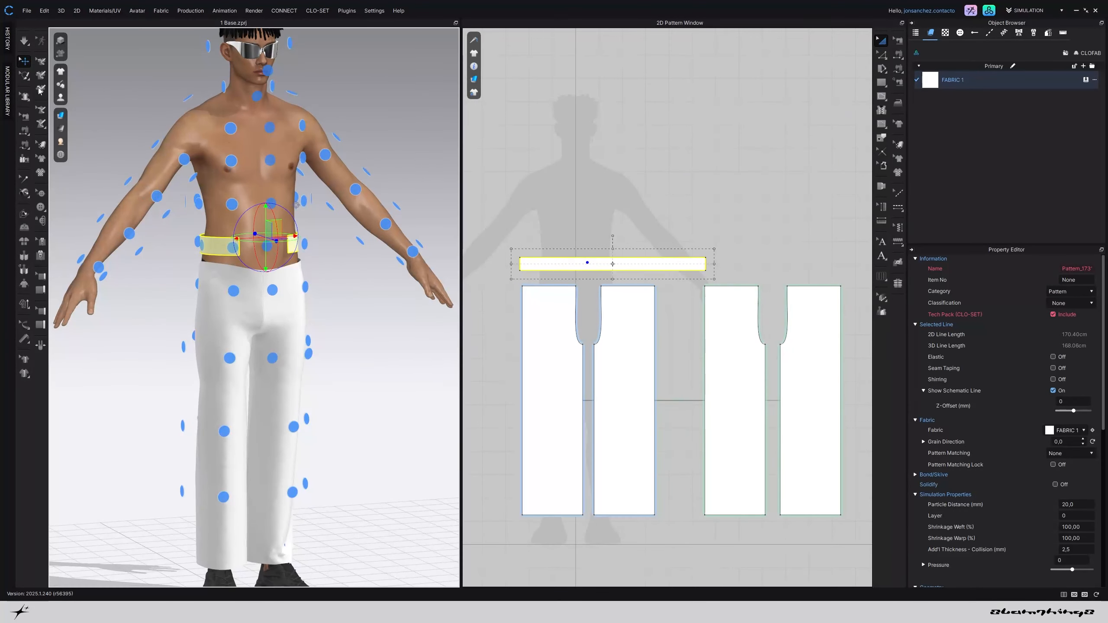
left_click(22, 132)
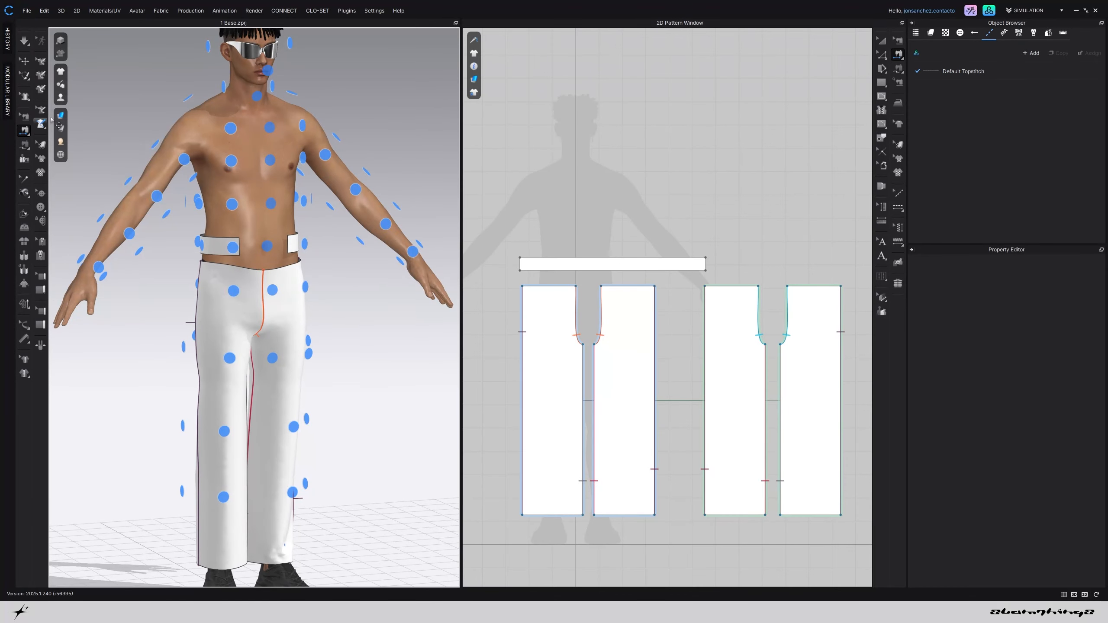
mouse_move(62, 101)
left_click(89, 127)
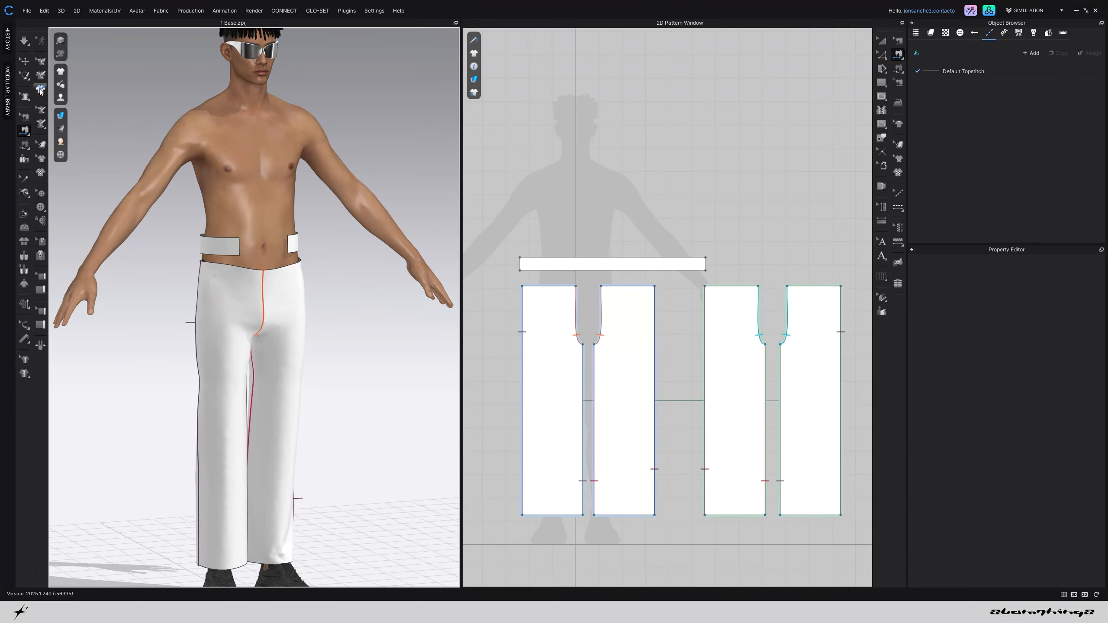
Try to sew the waistband's lower edge to the top edges of the front and back panels on the avatar's left leg
scroll(300, 244, "up", 3)
left_click(300, 247)
right_click_drag(301, 248, 281, 238)
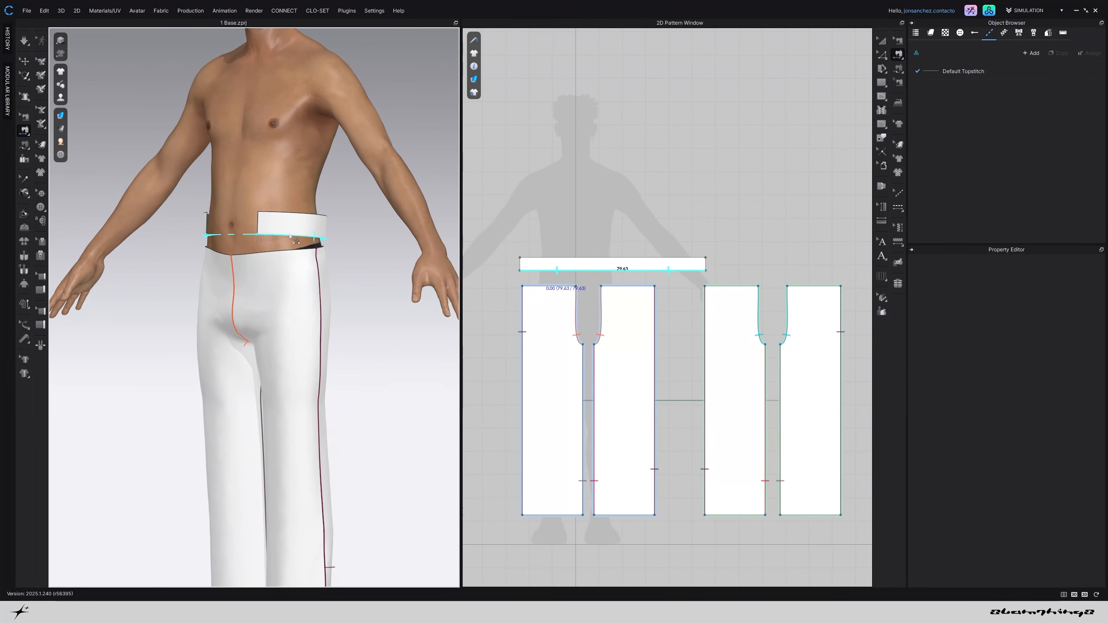
left_click(309, 239)
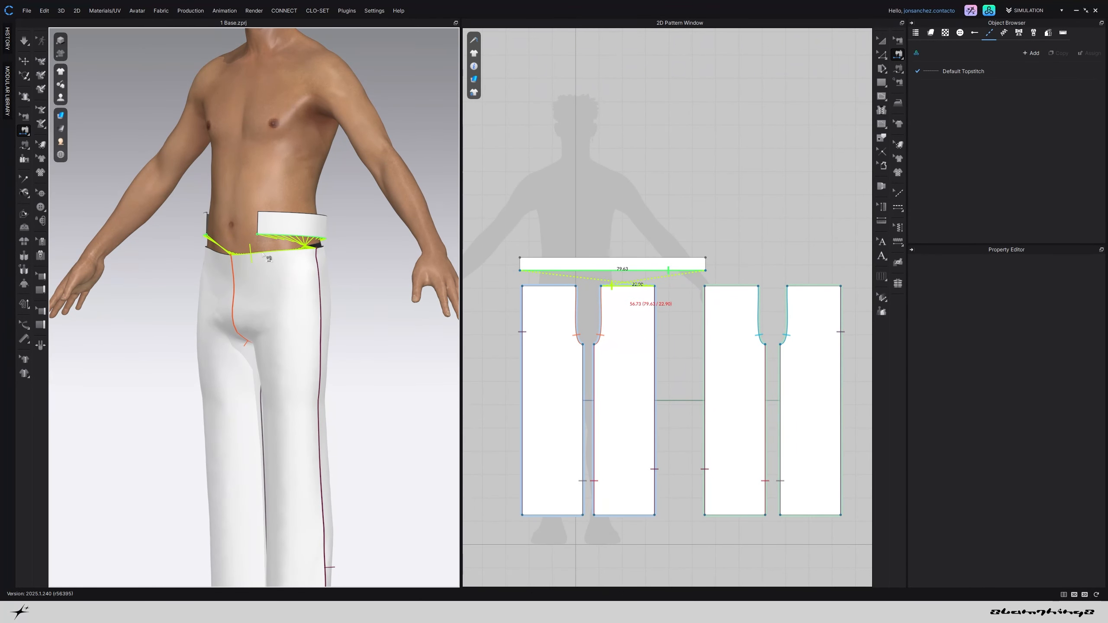
right_click_drag(265, 258, 163, 258)
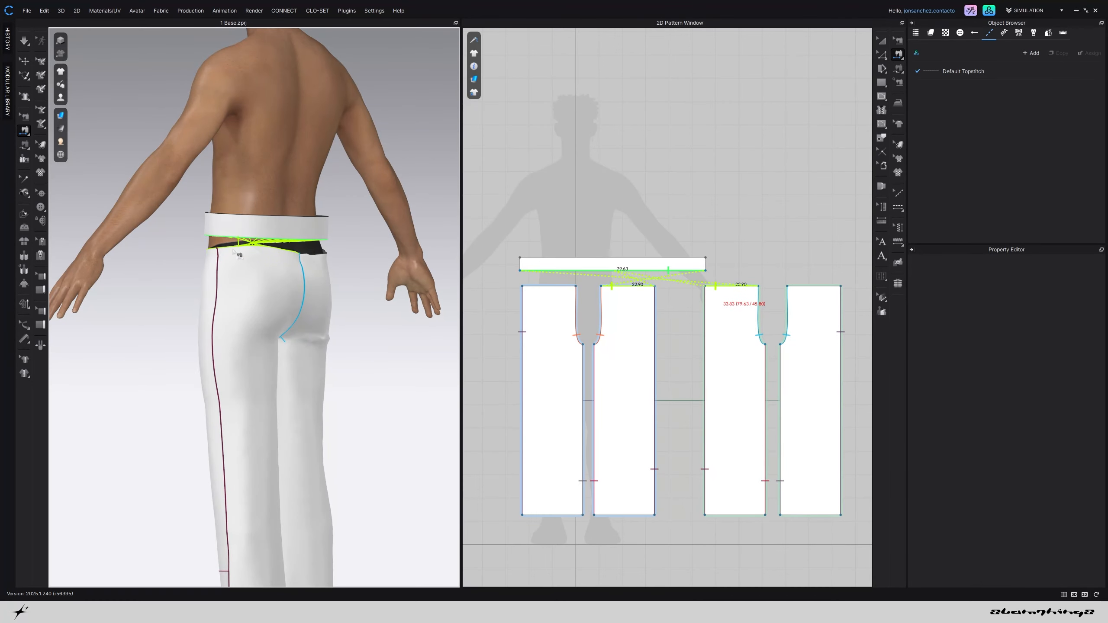
key("Return")
right_click_drag(239, 255, 343, 263)
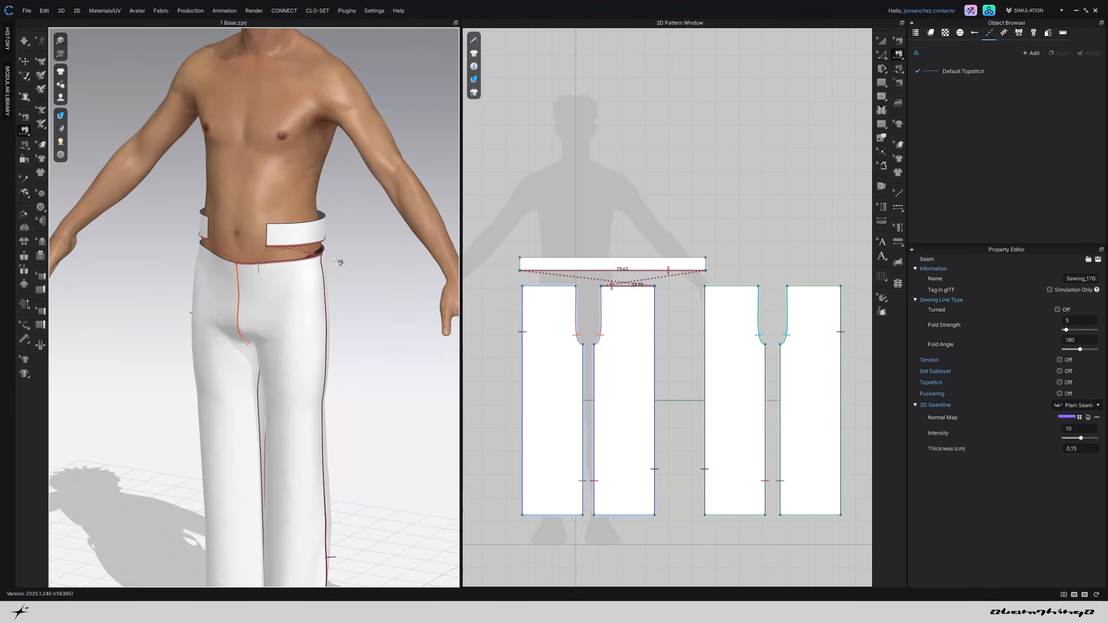
Sew the waistband's lower edge to the top edges of all four leg panels and join its short ends at the front
left_click(336, 260)
left_click(302, 246)
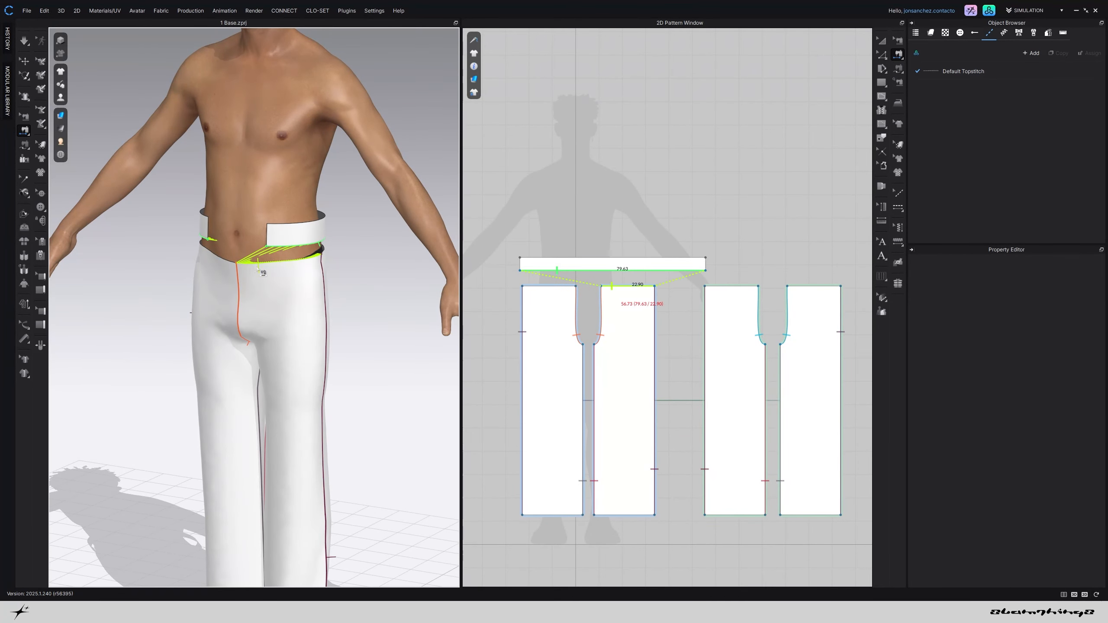
right_click_drag(261, 267, 212, 261)
left_click(230, 266)
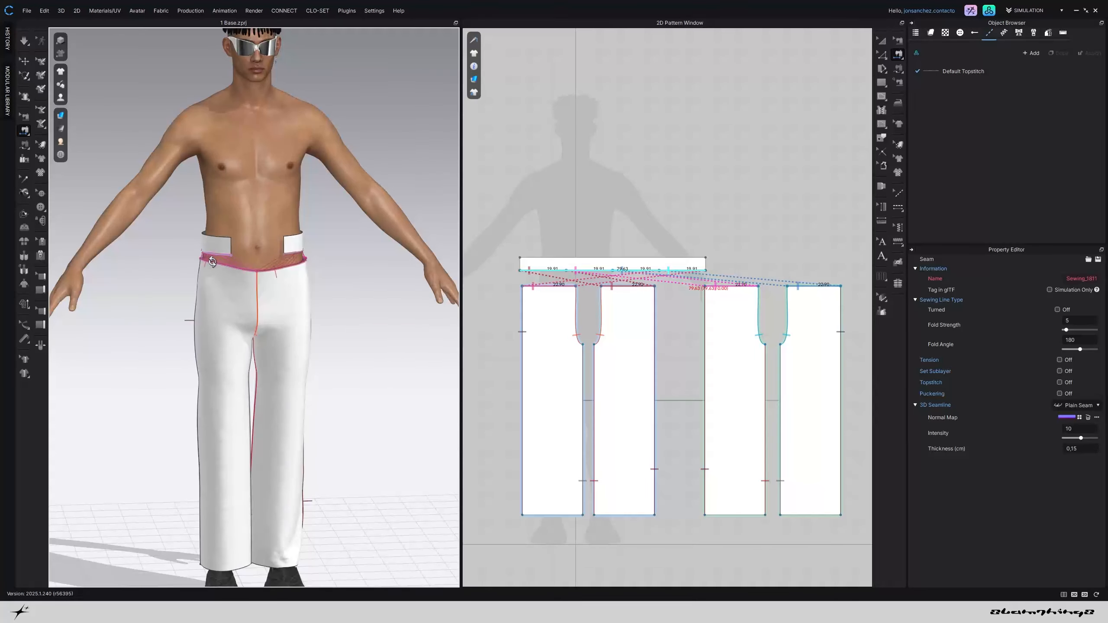
left_click(230, 247)
left_click(292, 248)
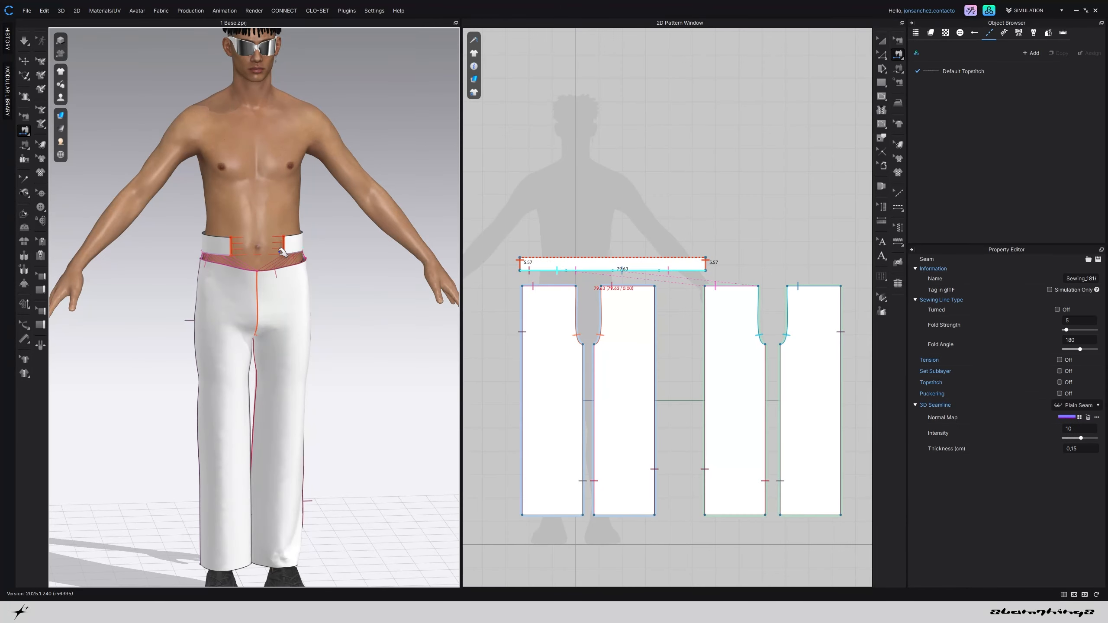
Simulate the trousers with the attached waistband and pull both front leg panels into place
key("q")
key("space")
left_click(269, 280)
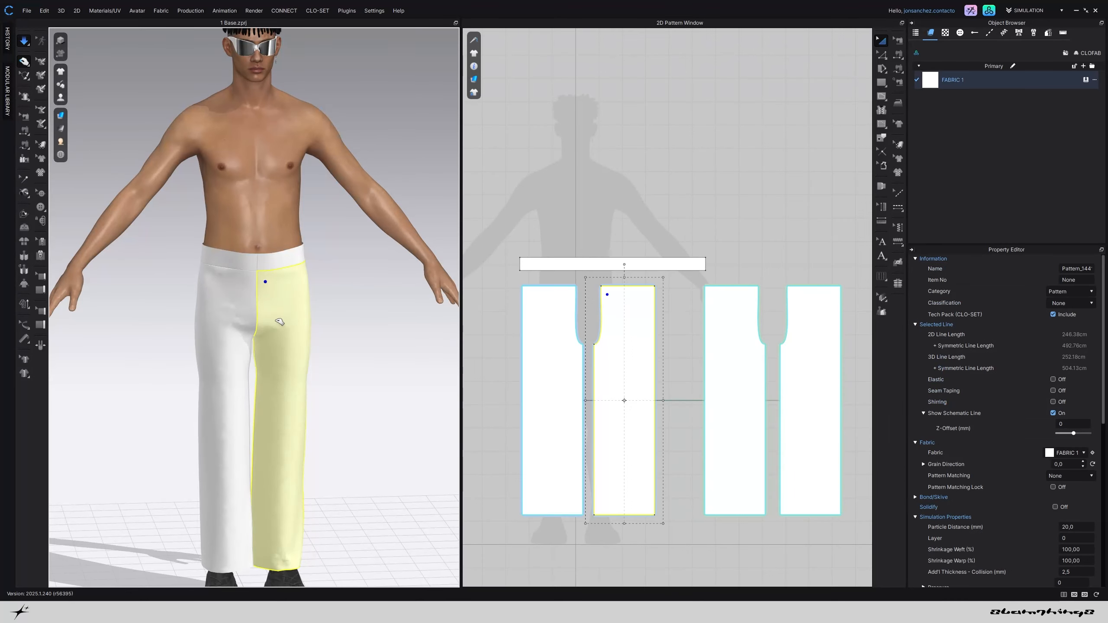
left_click(258, 307)
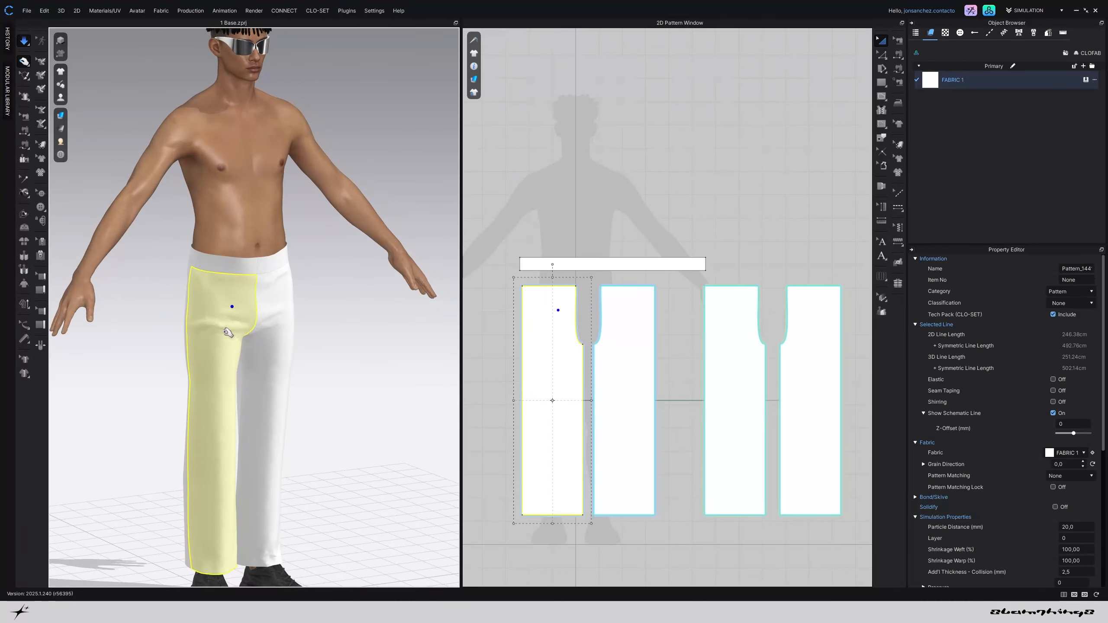
right_click_drag(221, 329, 364, 366)
left_click(320, 406)
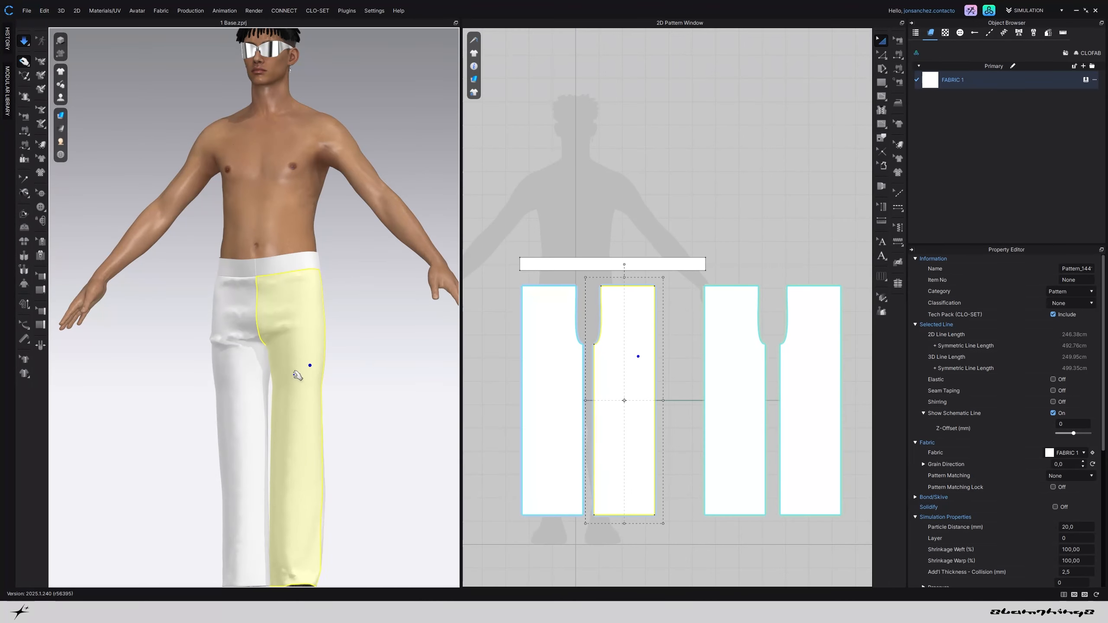
left_click(249, 372)
right_click_drag(278, 385, 194, 391)
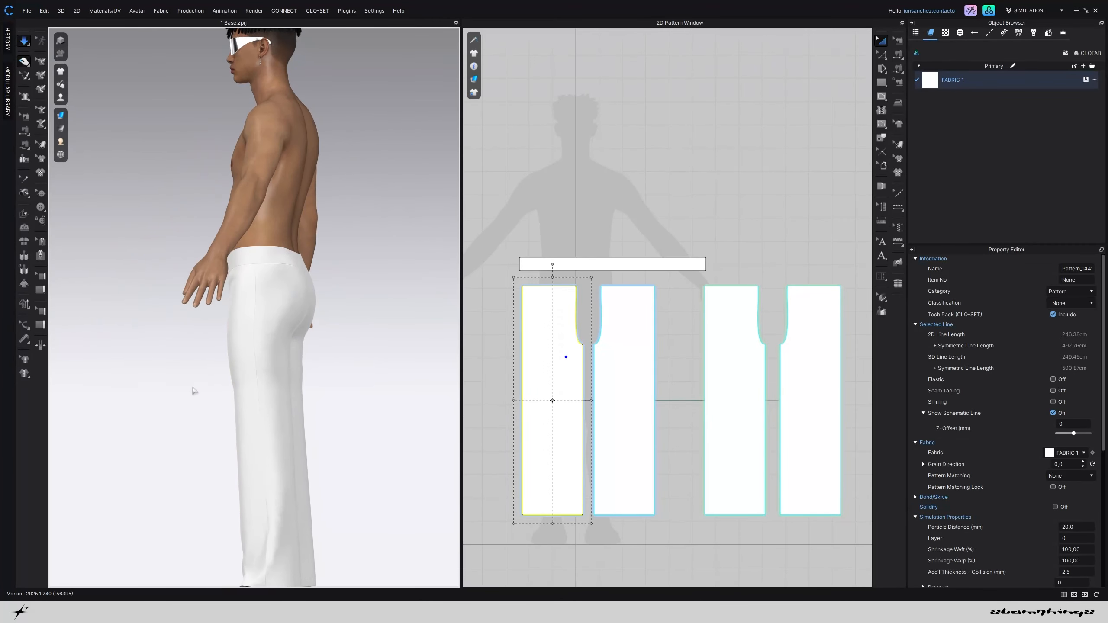
Pull the seat of the back panel and the waistband into place on the avatar while the simulation runs
left_click(259, 343)
right_click_drag(259, 343, 235, 351)
left_click(323, 323)
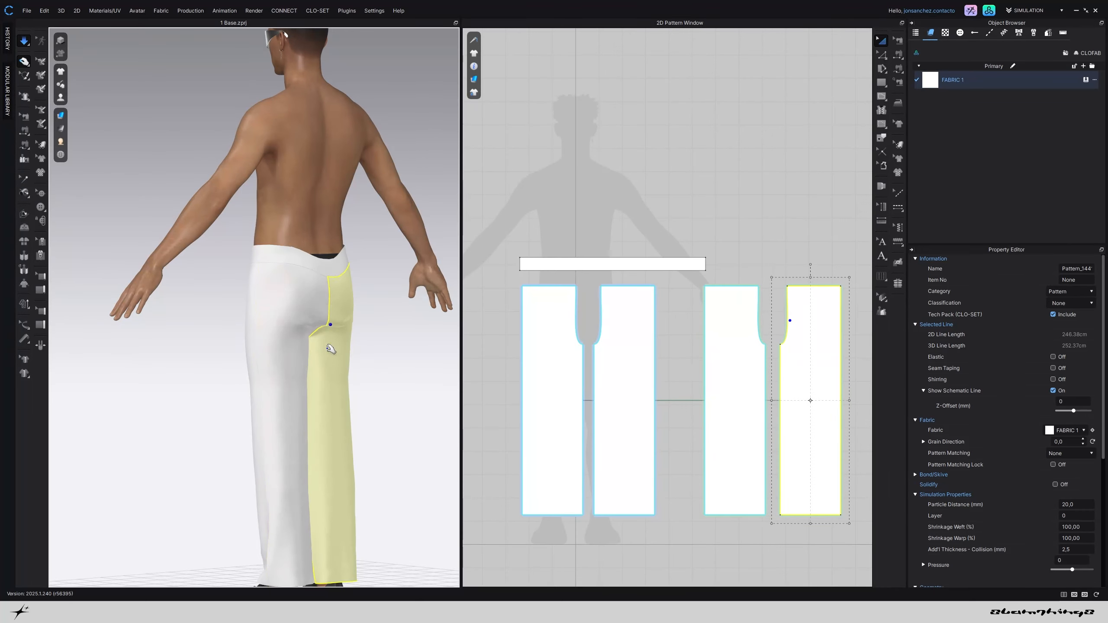
left_click(335, 259)
mouse_move(335, 258)
right_mouse_down()
mouse_move(358, 259)
mouse_move(327, 266)
right_mouse_up()
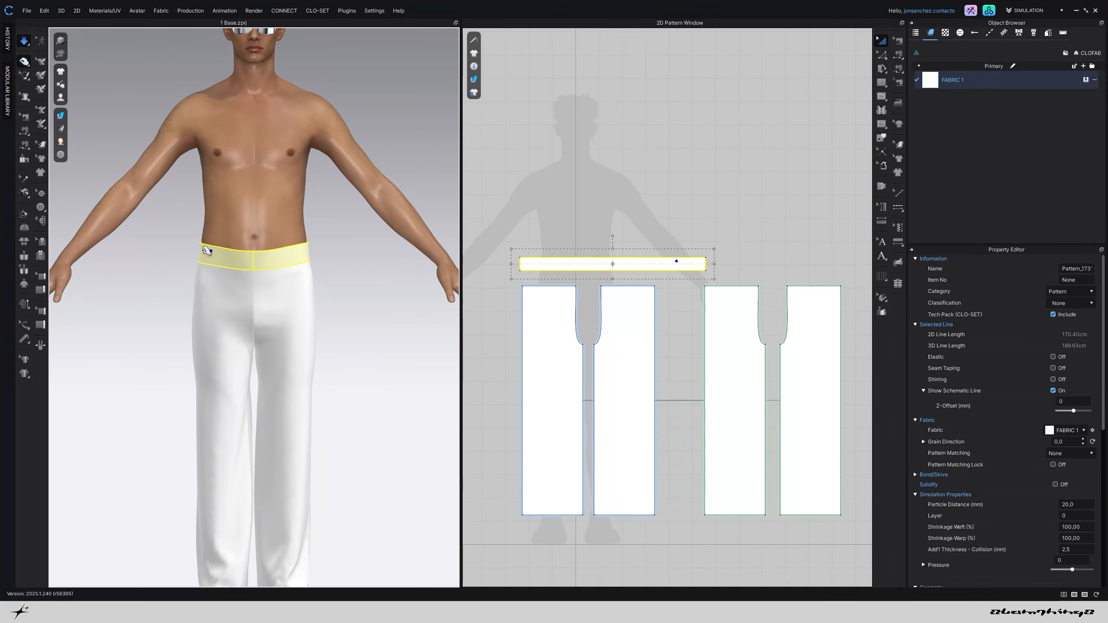
left_click(292, 273)
Lower the waistband's upper edge in the 2D window to make it about 4 cm high, and simulate the change
key("b")
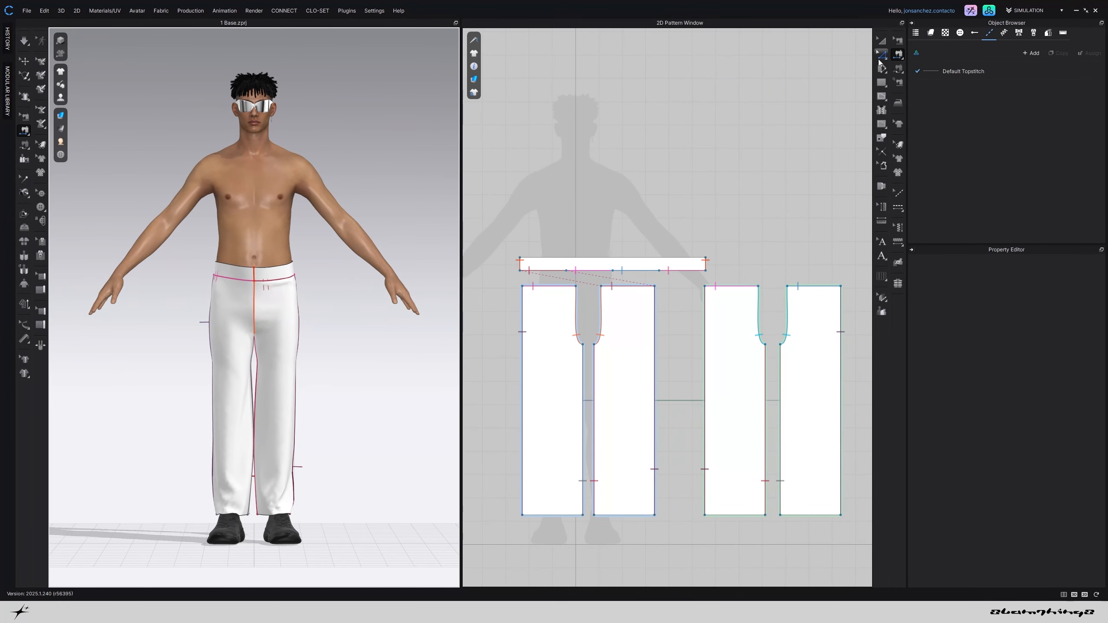
left_click(882, 54)
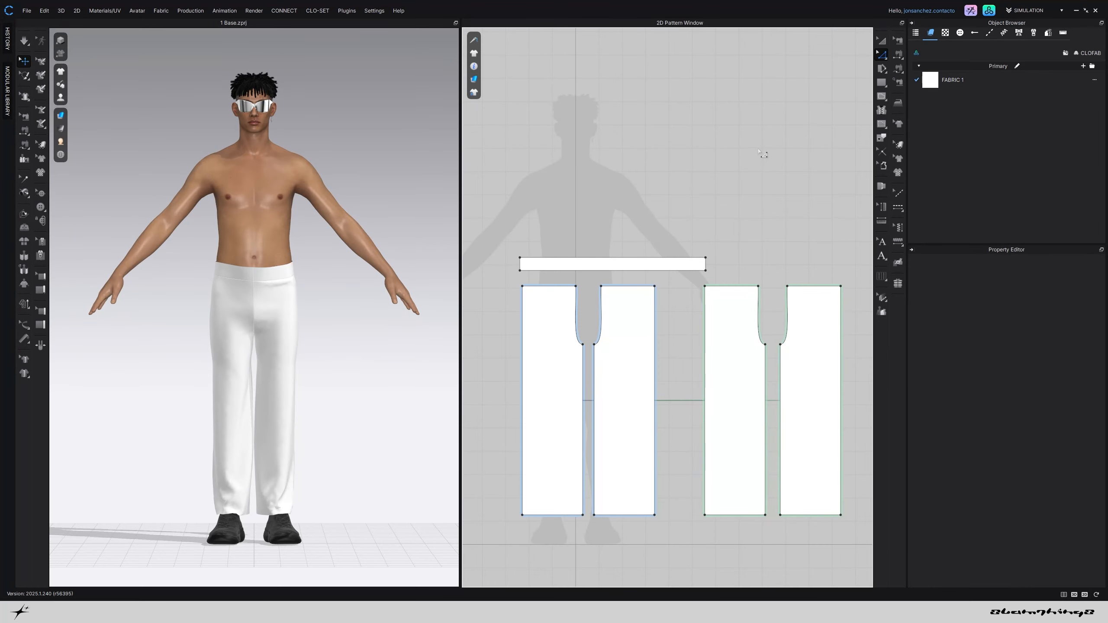
scroll(698, 236, "up", 8)
left_click(687, 343)
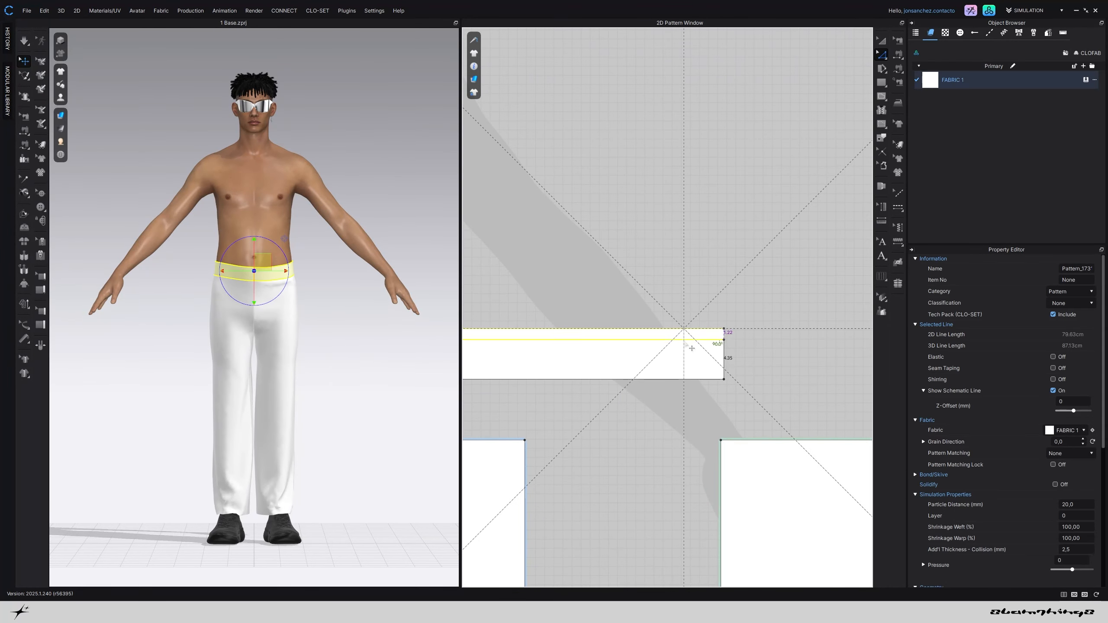
left_click_drag(684, 342, 684, 344)
left_click(324, 325)
scroll(324, 325, "up", 3)
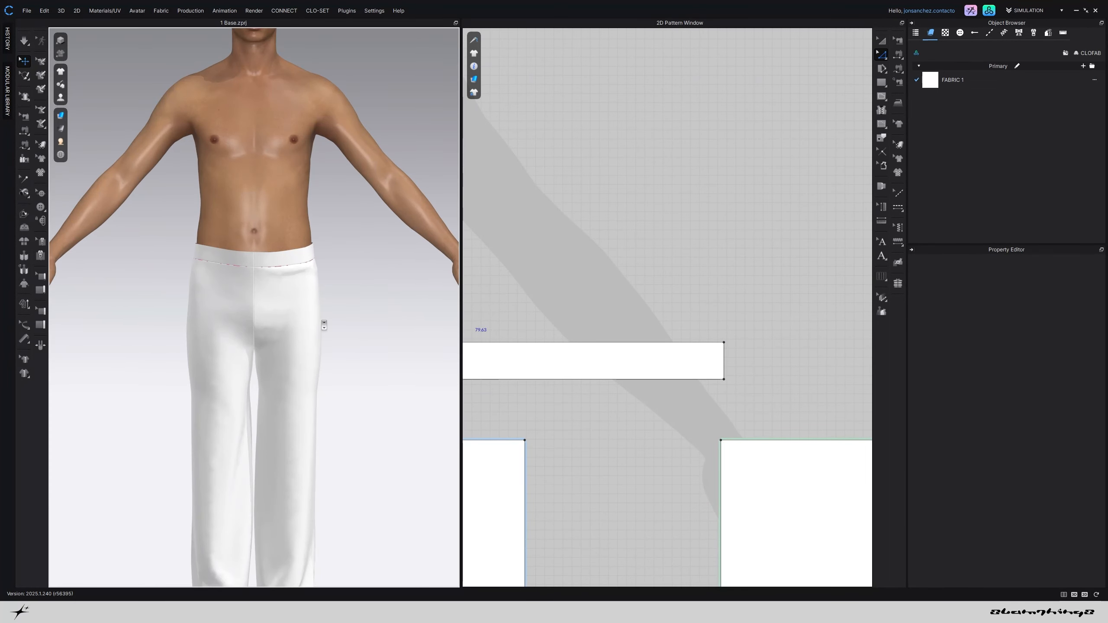
scroll(323, 305, "down", 4)
right_click_drag(322, 304, 177, 291)
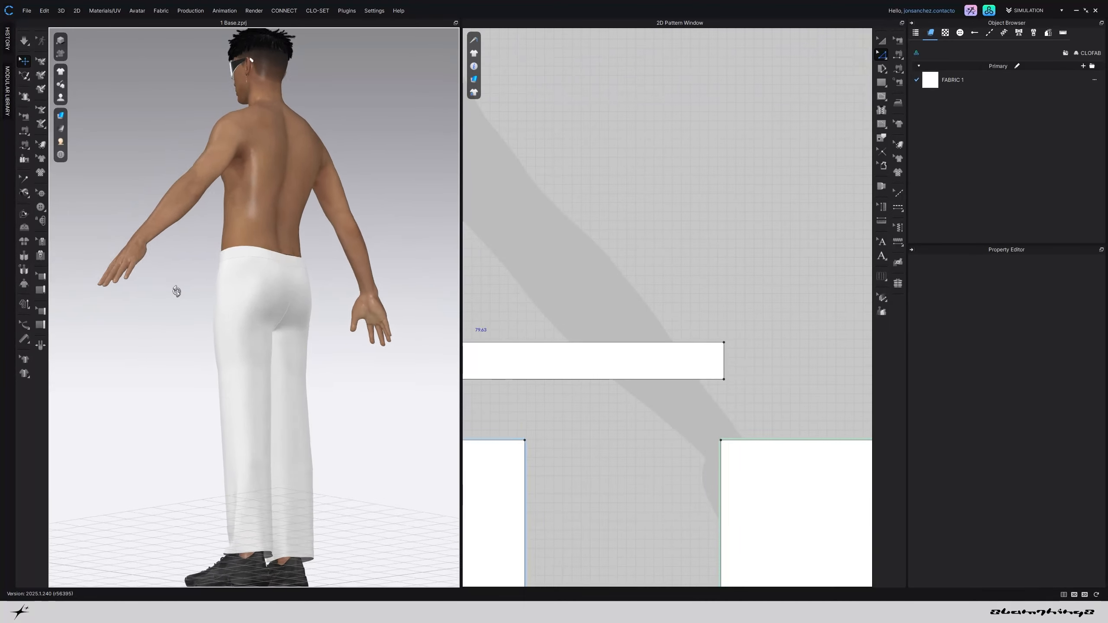
key("2")
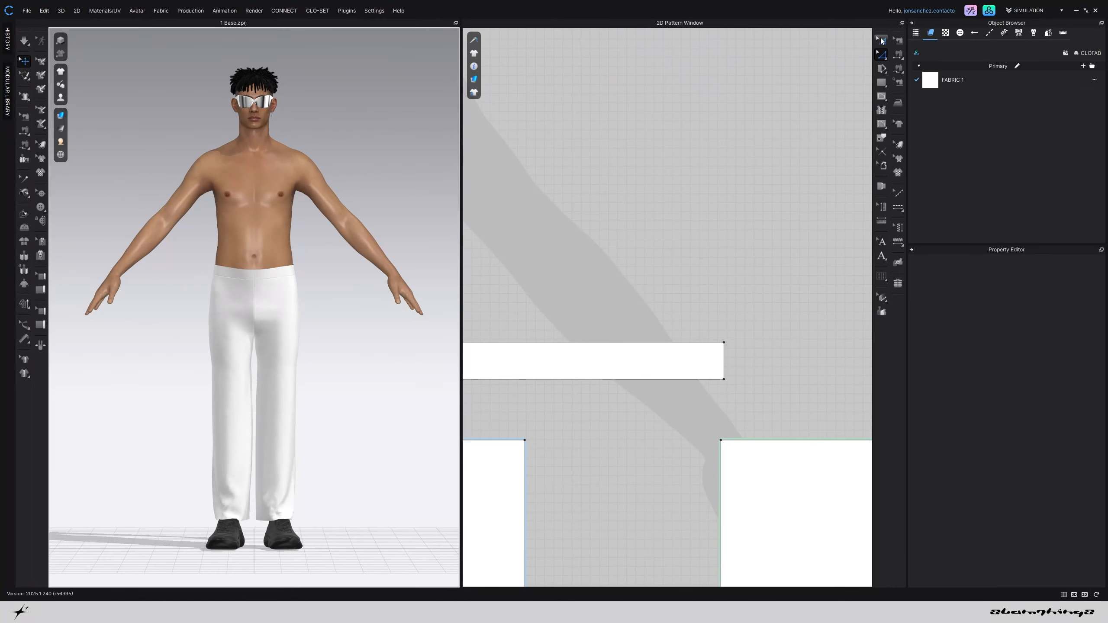
Move the waistband pattern beside the avatar silhouette, clear of the four leg panels
left_click(882, 40)
scroll(764, 264, "down", 8)
left_click_drag(713, 291, 506, 311)
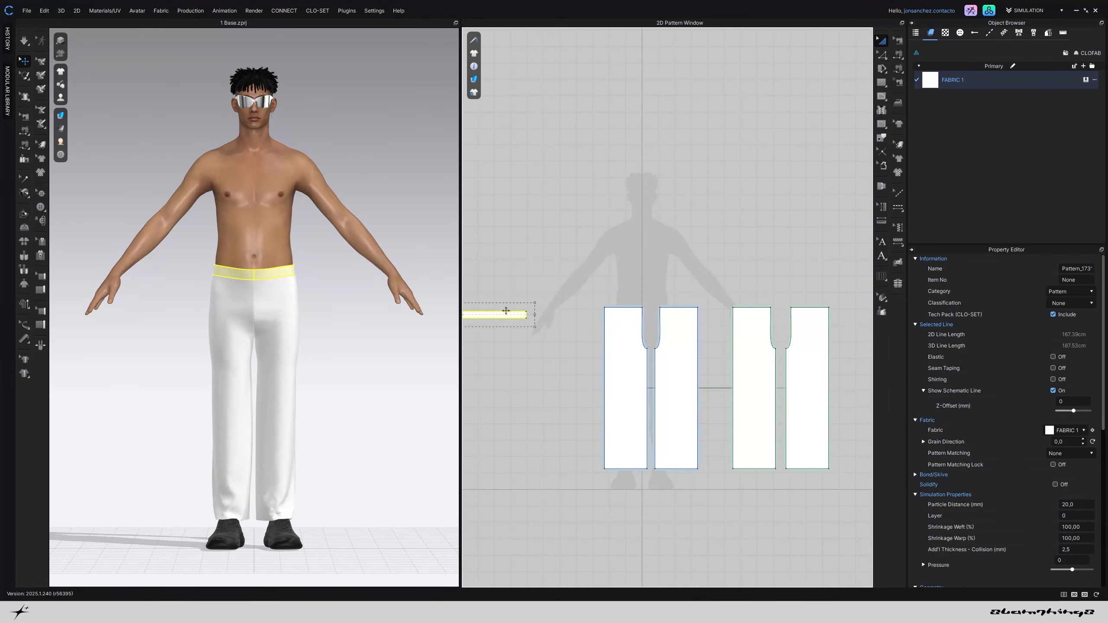
Deselect the waistband and spread the leg patterns apart horizontally in the 2D window, moving the outer front and back panels outward
right_click(506, 311)
left_click(536, 305)
middle_click_drag(614, 346, 593, 311)
left_click_drag(593, 311, 575, 311)
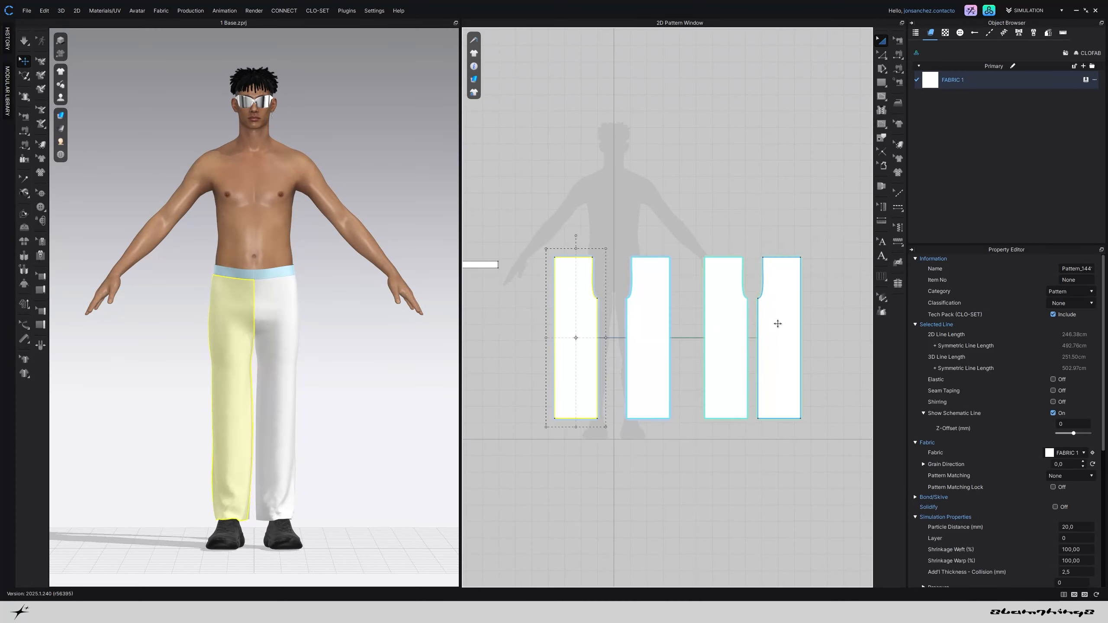
left_click_drag(778, 324, 794, 324)
left_click(687, 327)
middle_click_drag(334, 365, 351, 331)
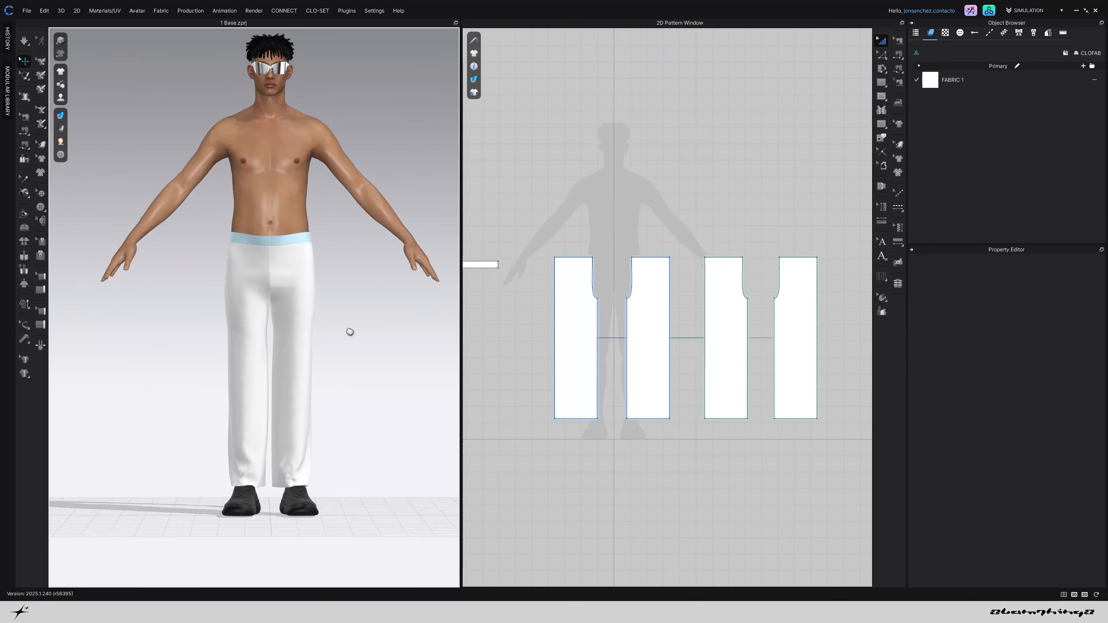
Lengthen the leg panels slightly by lowering the front panel's hem line in the 2D window
scroll(344, 284, "up", 5)
scroll(330, 306, "down", 6)
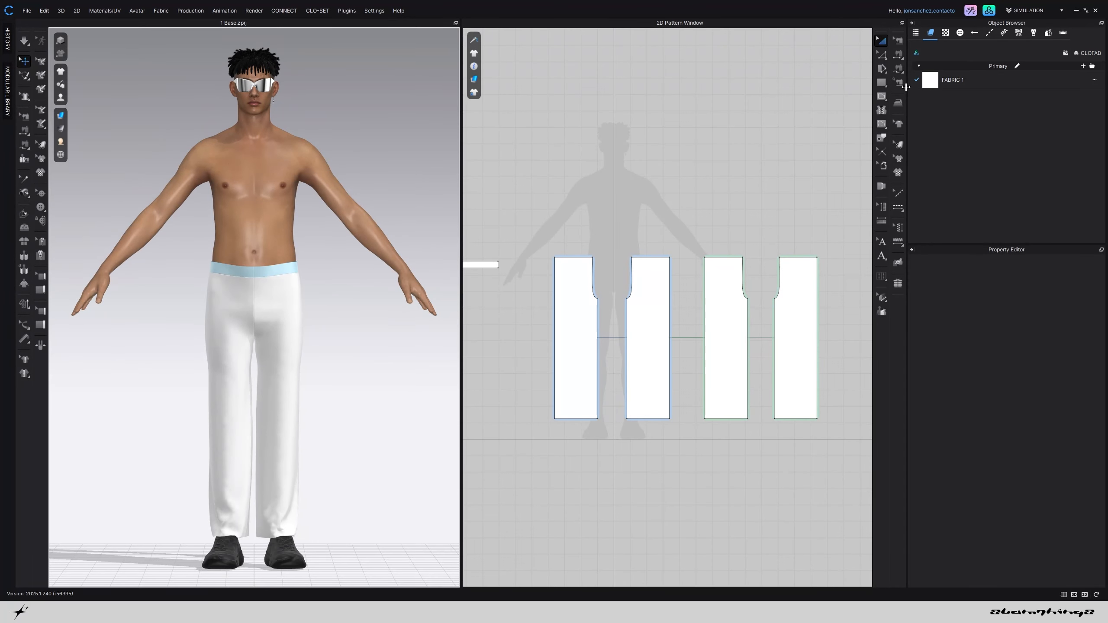
left_click(882, 55)
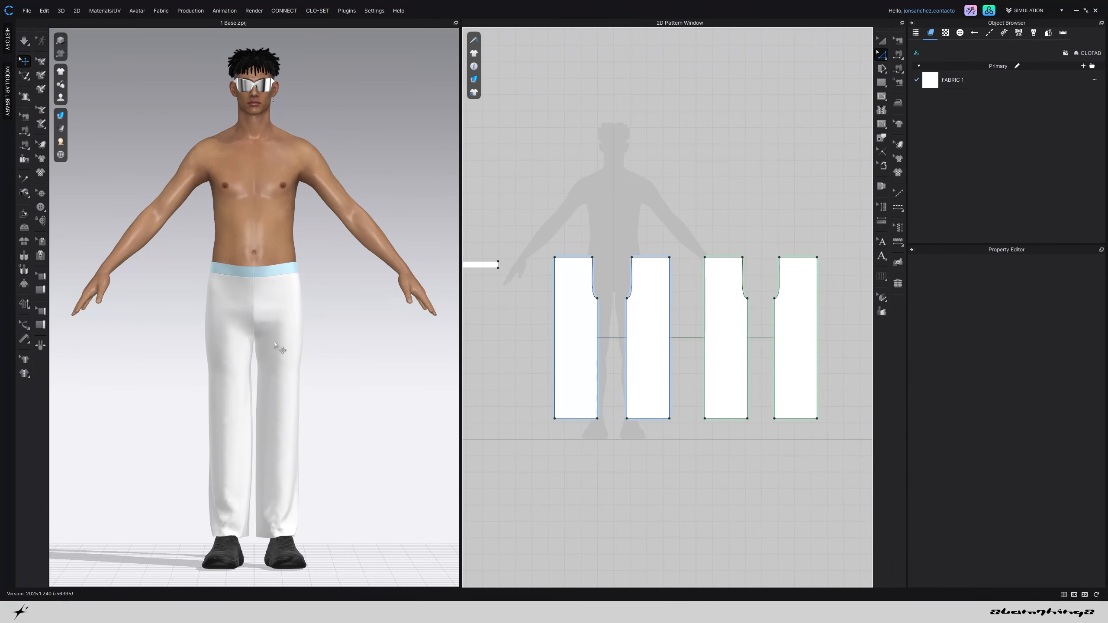
scroll(301, 336, "down", 2)
scroll(297, 362, "up", 2)
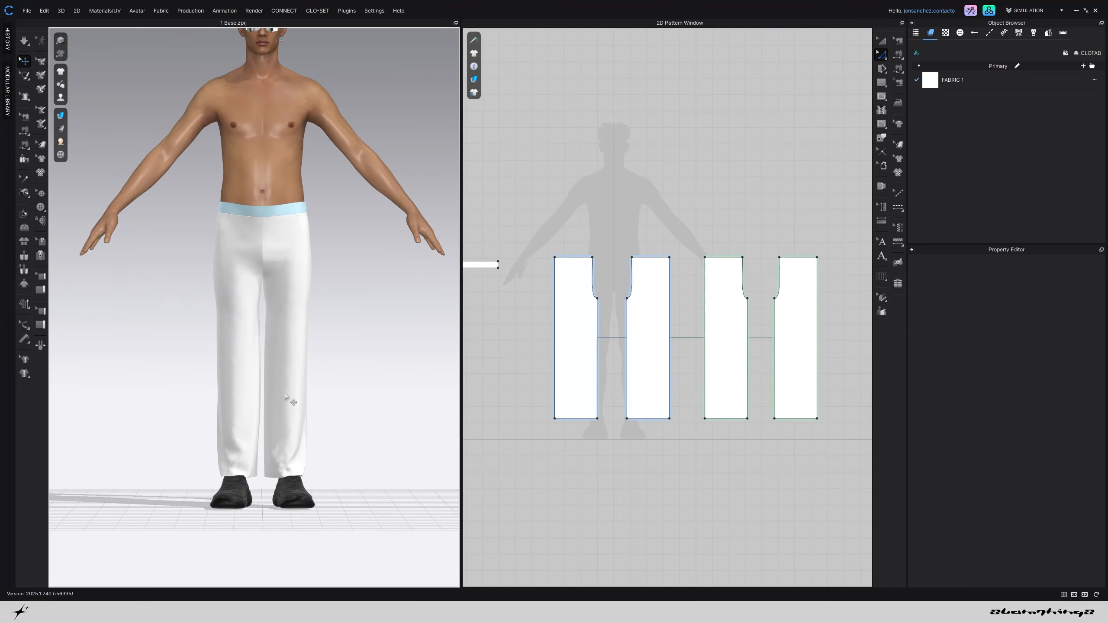
scroll(573, 373, "up", 3)
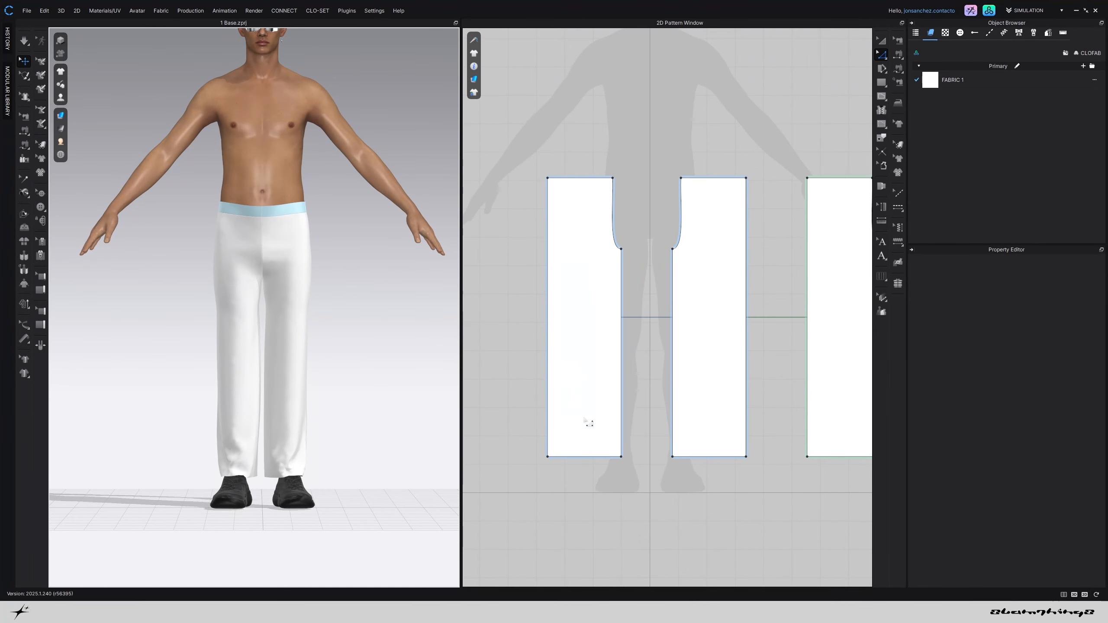
left_click(610, 458)
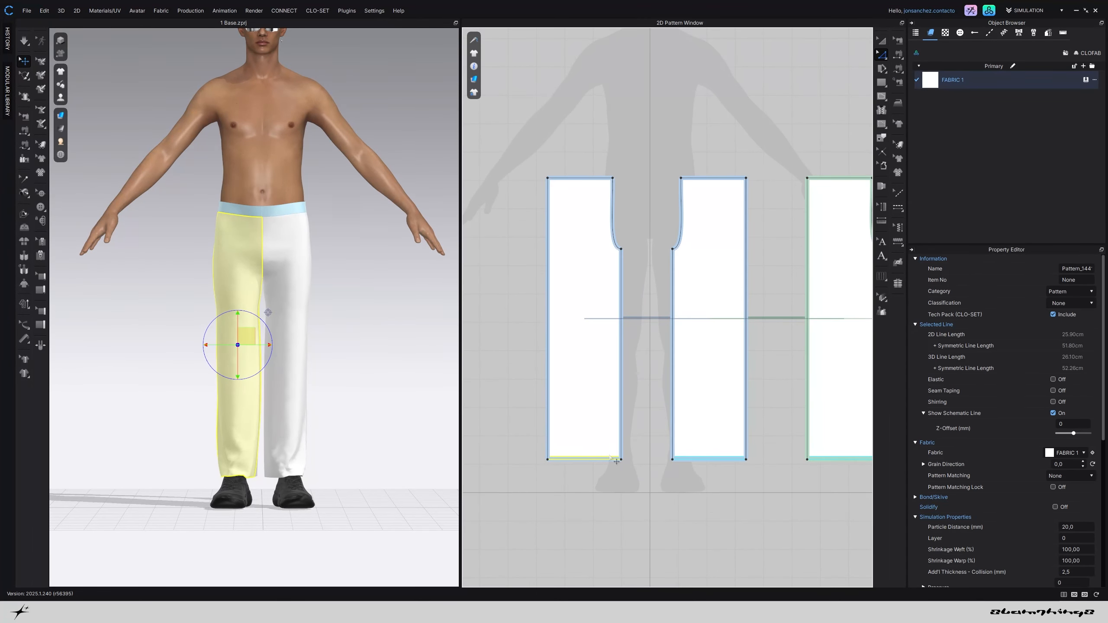
left_click_drag(611, 458, 615, 471)
Move both front leg panels forward, clear of the avatar's legs, and start simulating the longer trousers
right_click_drag(367, 421, 271, 417)
left_click(199, 412)
left_click(236, 400)
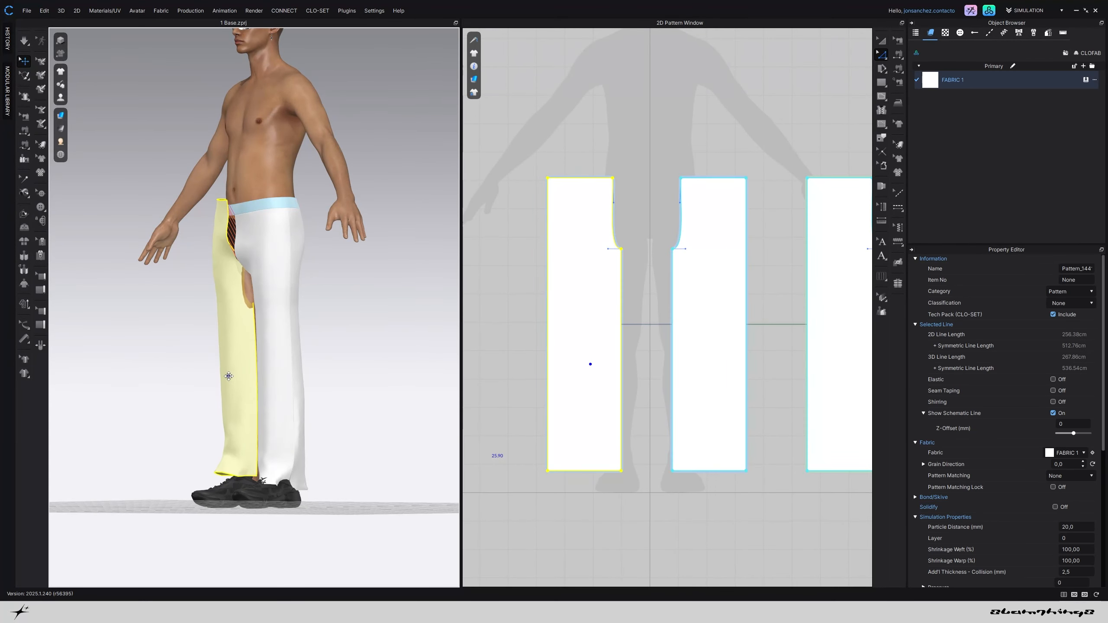
left_click(272, 402)
mouse_move(268, 387)
right_mouse_down()
mouse_move(299, 389)
mouse_move(277, 388)
right_mouse_up()
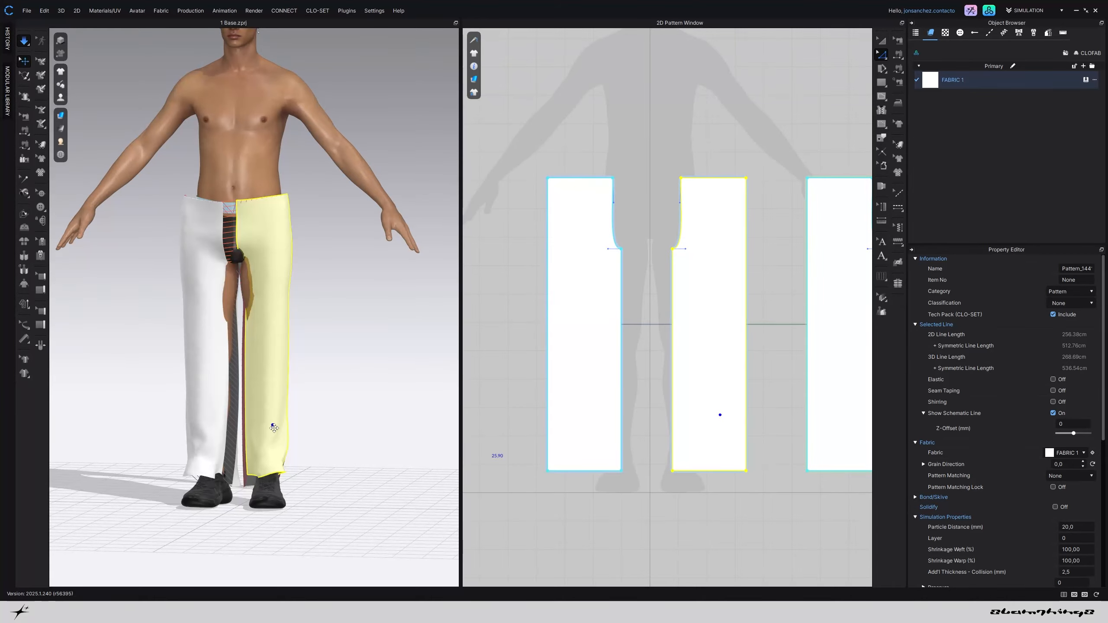
key("space")
Pull the trouser hems down and outward around both shoes while the simulation runs
right_click_drag(245, 475, 265, 485)
left_click_drag(223, 475, 251, 482)
key("2")
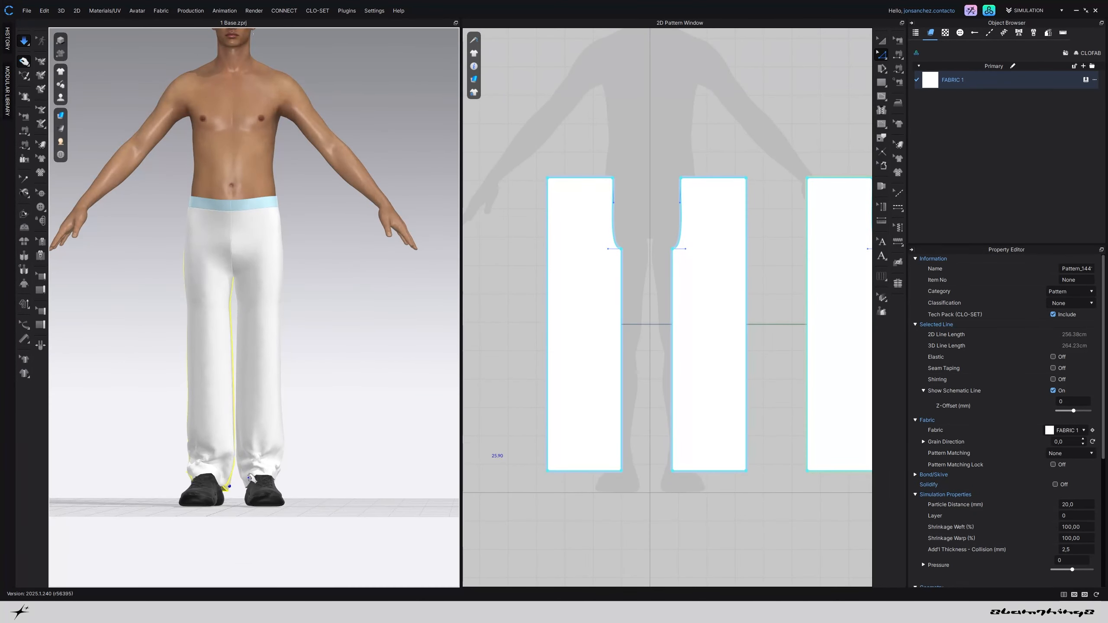
right_click_drag(250, 478, 229, 488)
left_click_drag(271, 480, 296, 488)
right_click_drag(296, 487, 218, 427)
scroll(292, 480, "down", 3)
key("space")
scroll(254, 465, "up", 3)
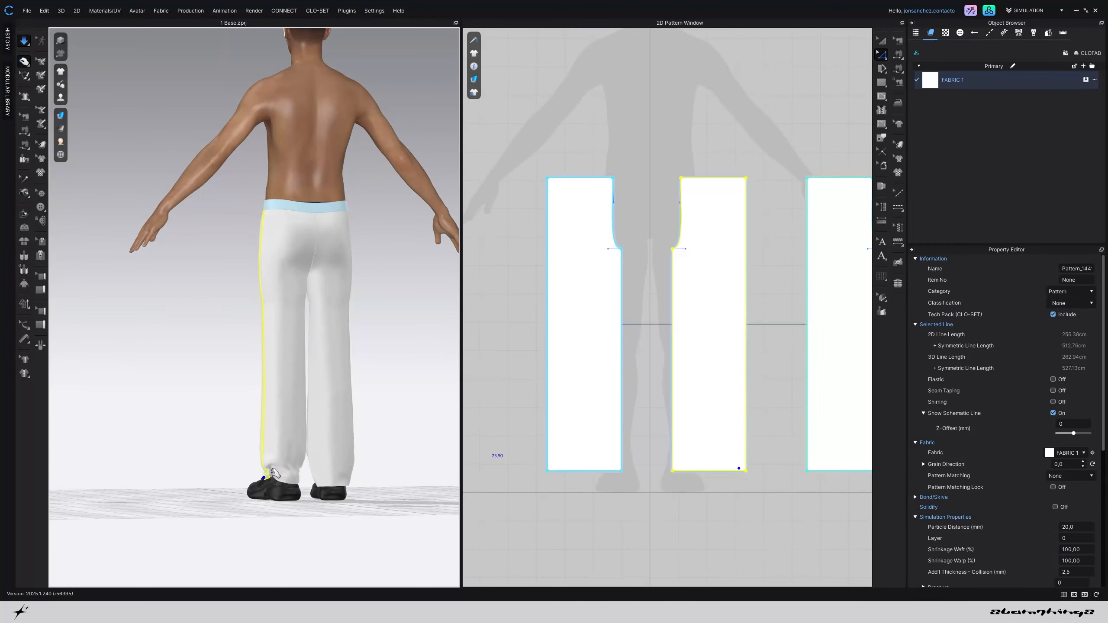
Adjust the hem folds at the sides and fronts of the legs, stop the simulation and deselect the panels
left_click(274, 473)
right_click_drag(273, 488, 473, 489)
left_click_drag(261, 468, 268, 475)
right_click_drag(269, 474, 233, 467)
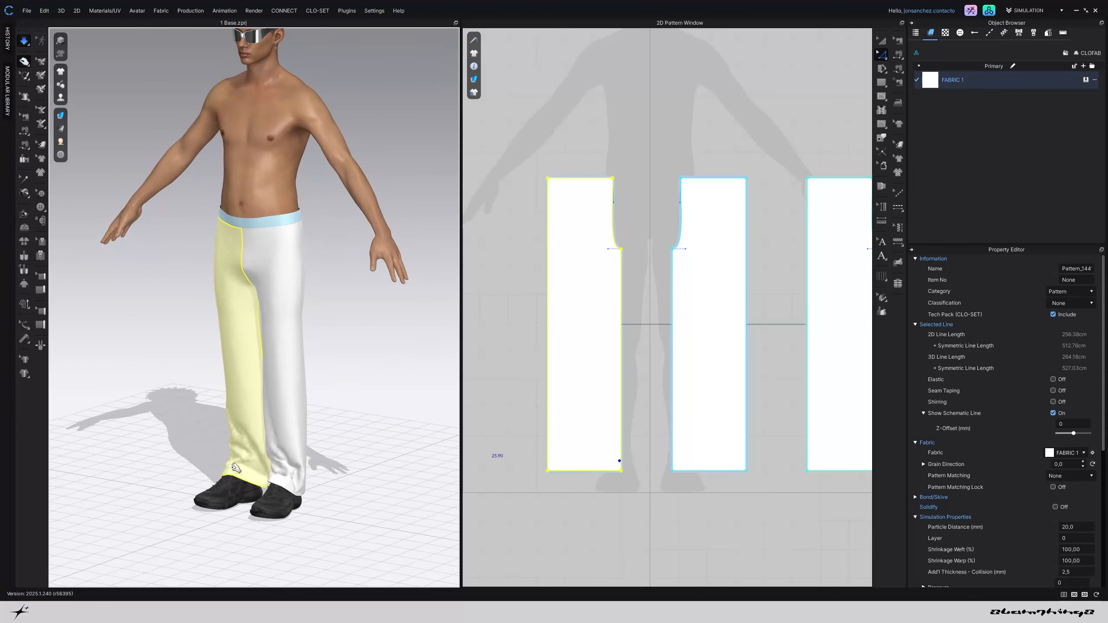
left_click_drag(232, 467, 188, 470)
left_click_drag(264, 475, 257, 477)
right_click_drag(257, 476, 237, 477)
left_click_drag(252, 474, 259, 476)
key("2")
scroll(288, 484, "up", 3)
scroll(282, 482, "down", 1)
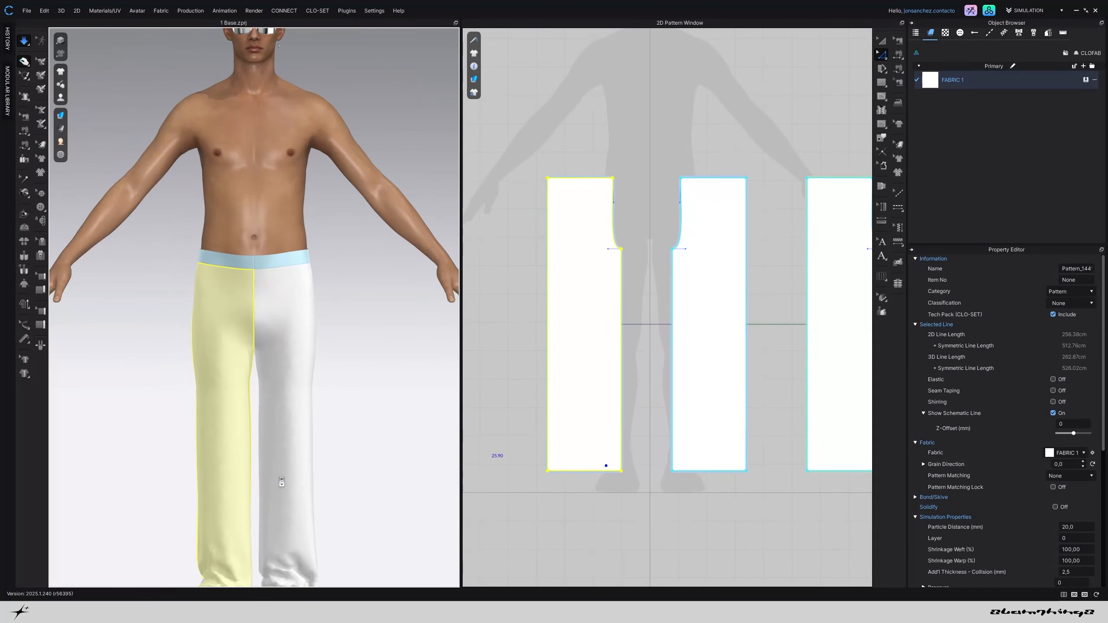
scroll(281, 482, "down", 3)
left_click(713, 168)
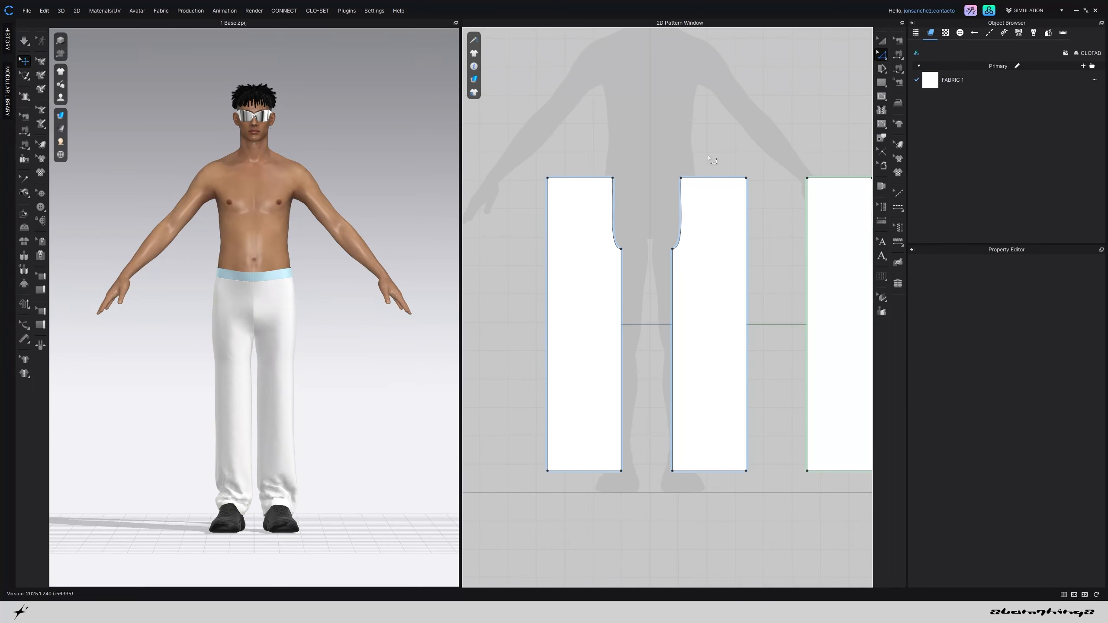
Nudge the outer hem corner of the front leg panel outward in the 2D window to flare the side seams
left_click_drag(566, 485, 532, 410)
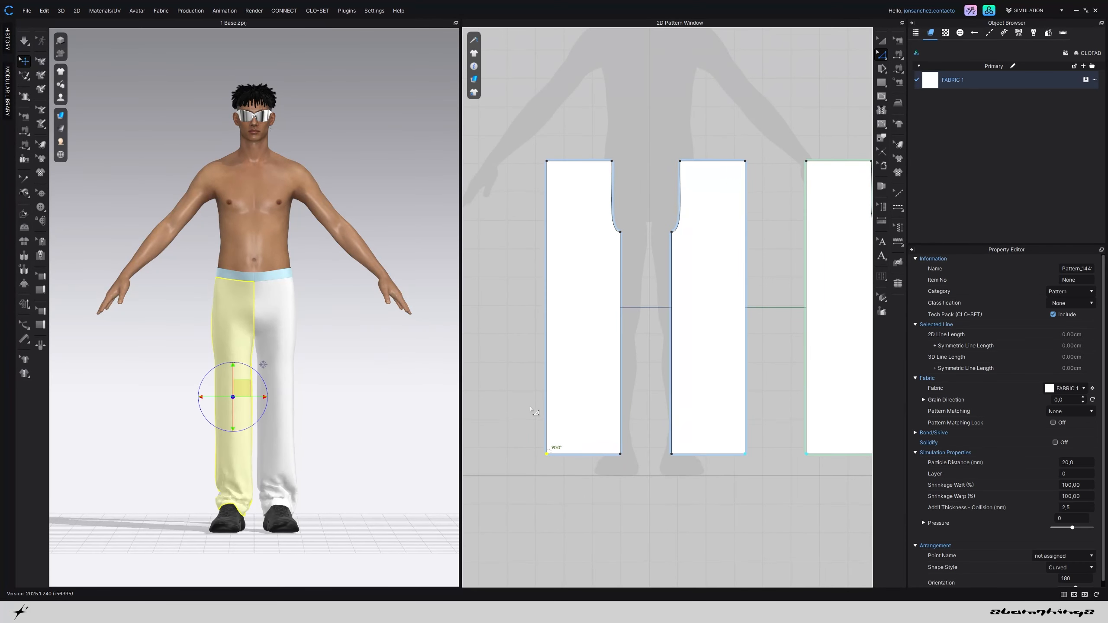
key("Left")
key("Left")
key("Left")
key("Left")
key("Left")
key("Left")
key("Left")
key("Left")
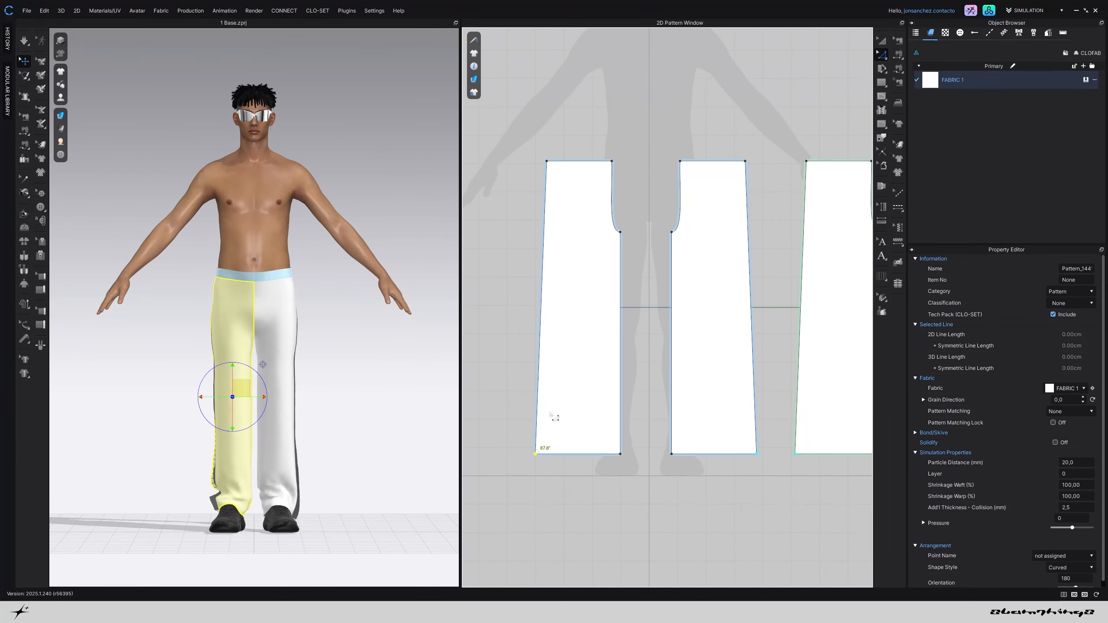
Shift the front panel's inseam, including the crotch point, inward to widen the legs and deepen the crotch curve
left_click_drag(636, 203, 612, 275)
left_click_drag(648, 467, 602, 222)
key("Right")
key("Right")
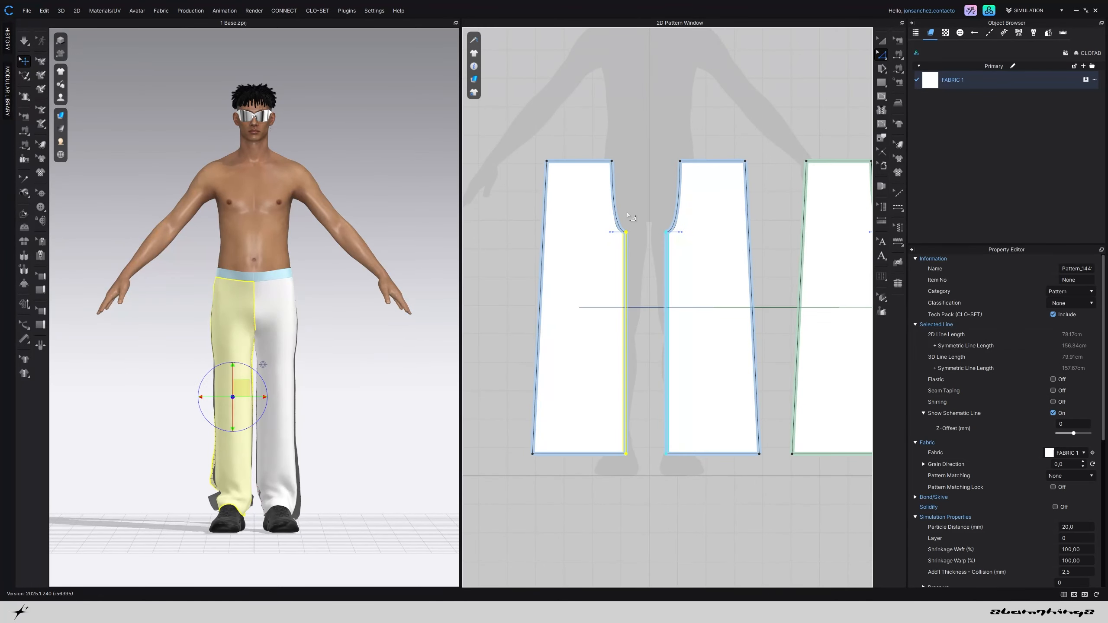
key("Right")
key("Right")
Simulate the widened trousers on the avatar until they drape, and clear the selection
left_click(297, 363)
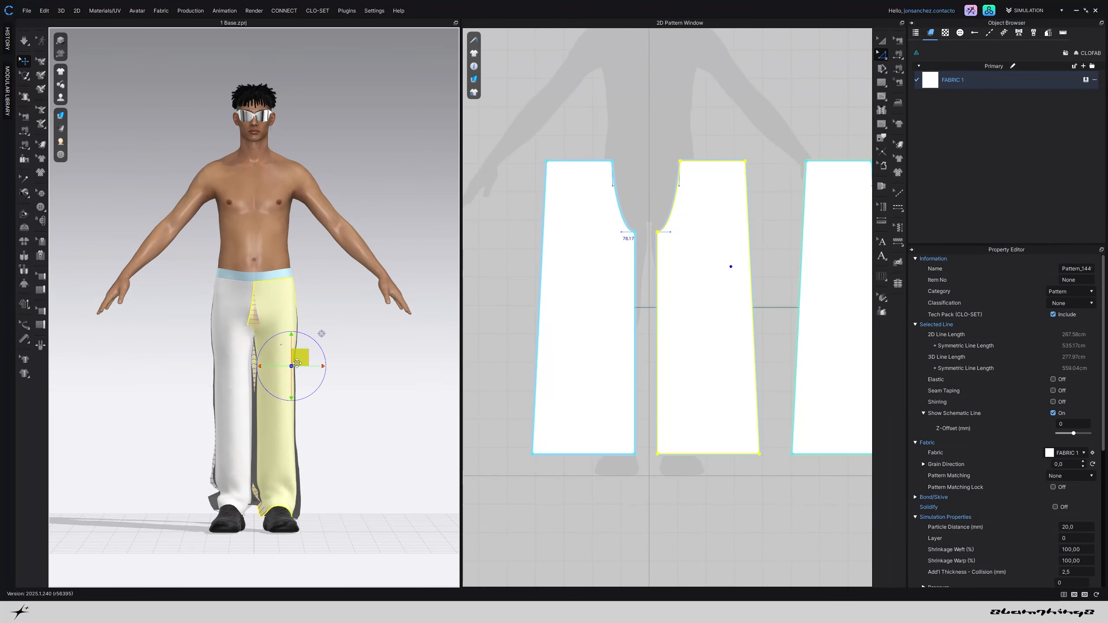
key("space")
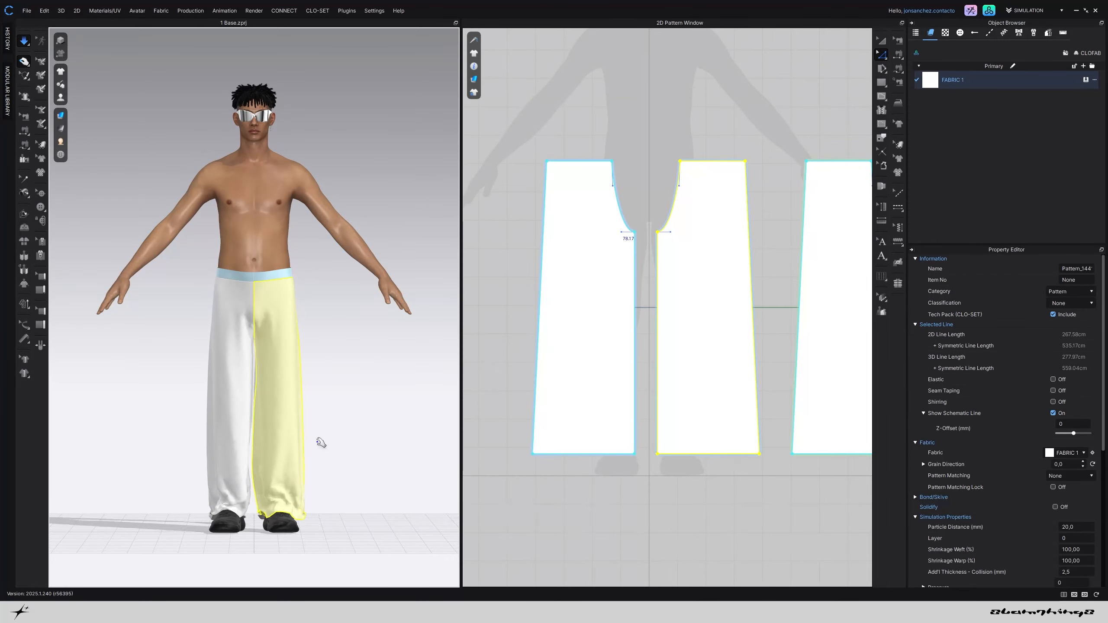
right_click_drag(309, 430, 249, 435)
scroll(326, 453, "down", 3)
key("space")
scroll(296, 426, "up", 5)
left_click(362, 406)
Examine the drape of the wide-leg trousers from the front and side, including the hems over the shoes
scroll(361, 406, "down", 3)
scroll(280, 415, "up", 4)
scroll(279, 416, "down", 4)
scroll(285, 413, "down", 3)
scroll(249, 435, "up", 5)
scroll(248, 434, "down", 5)
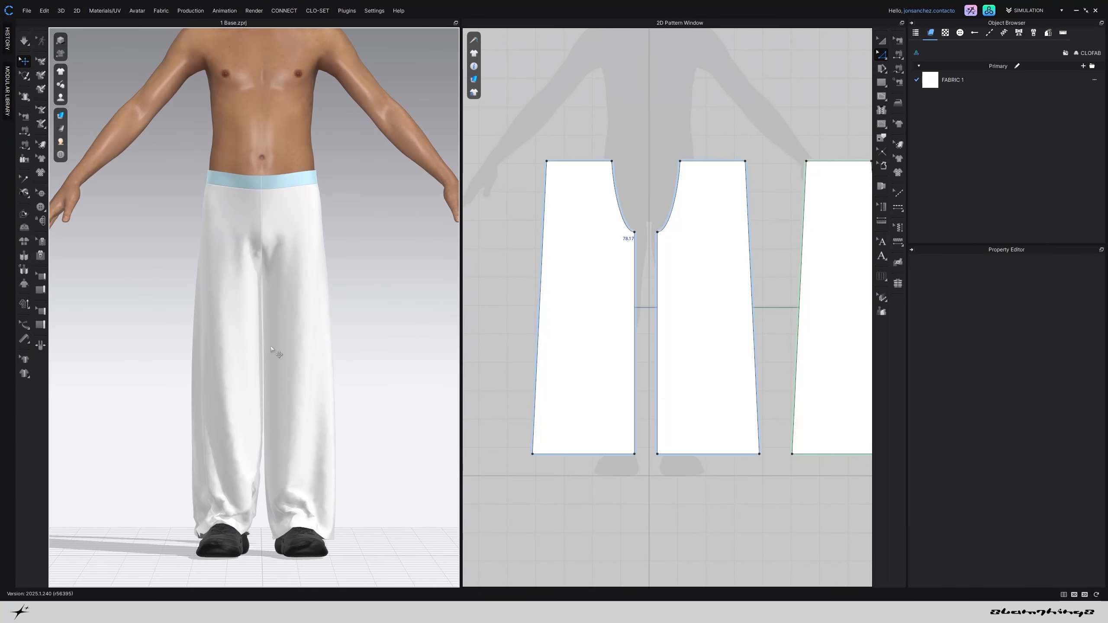
right_click_drag(243, 488, 225, 526)
key("2")
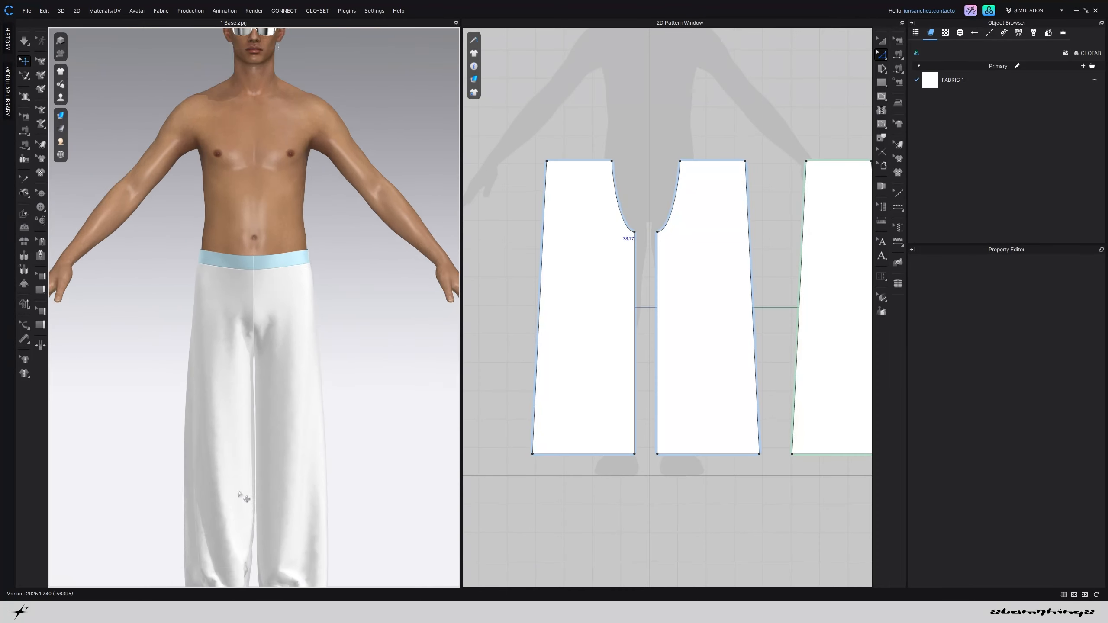
scroll(244, 458, "down", 4)
scroll(242, 359, "down", 3)
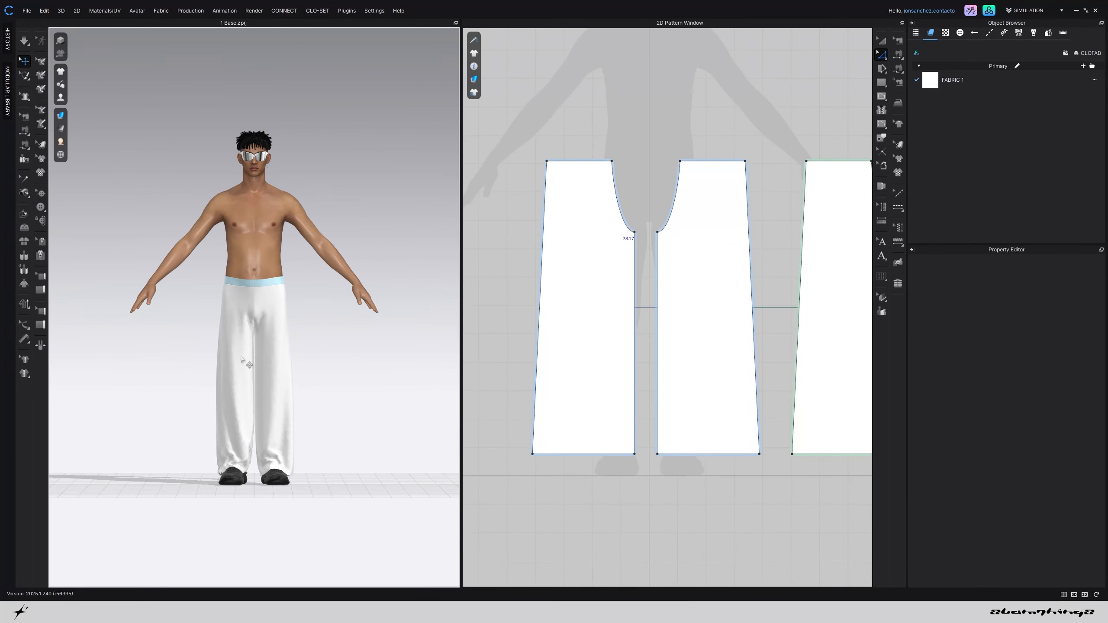
right_click_drag(243, 345, 185, 333)
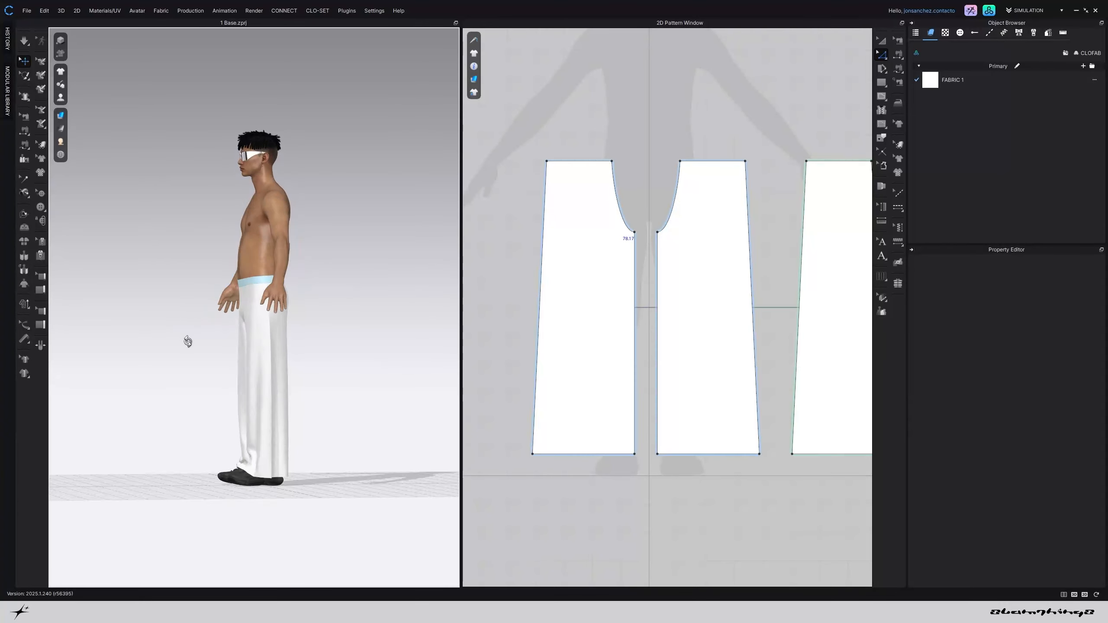
key("2")
scroll(234, 354, "down", 5)
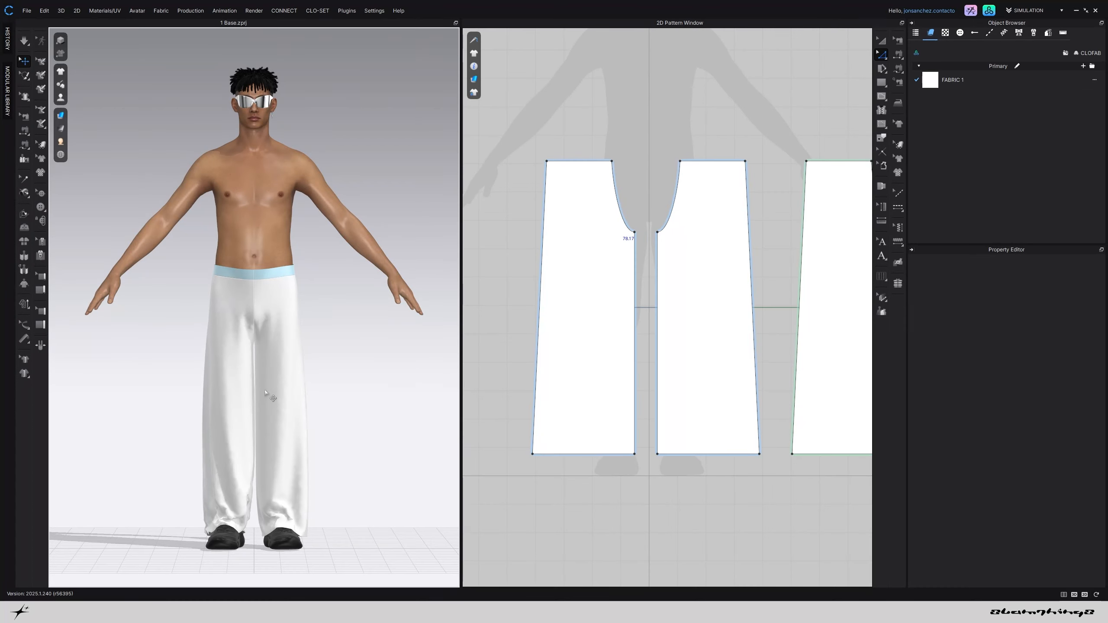
Lower the hem line of the leg panels slightly in the 2D window and start the simulation
right_click_drag(265, 393, 230, 396)
scroll(331, 252, "up", 6)
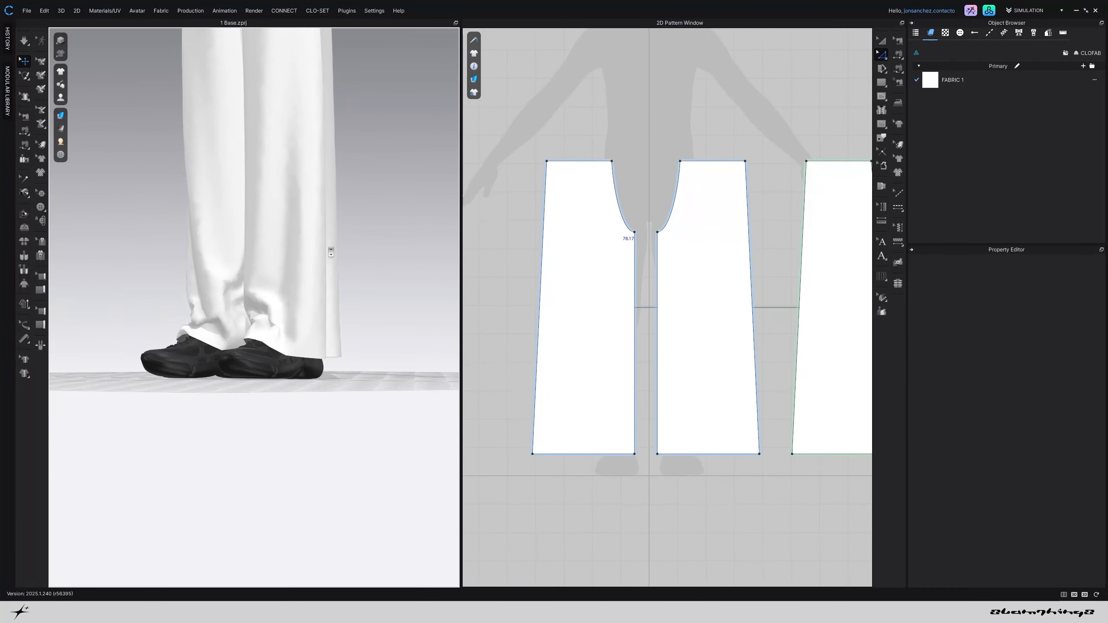
scroll(331, 252, "up", 2)
right_click_drag(330, 410, 324, 387)
left_click(608, 456)
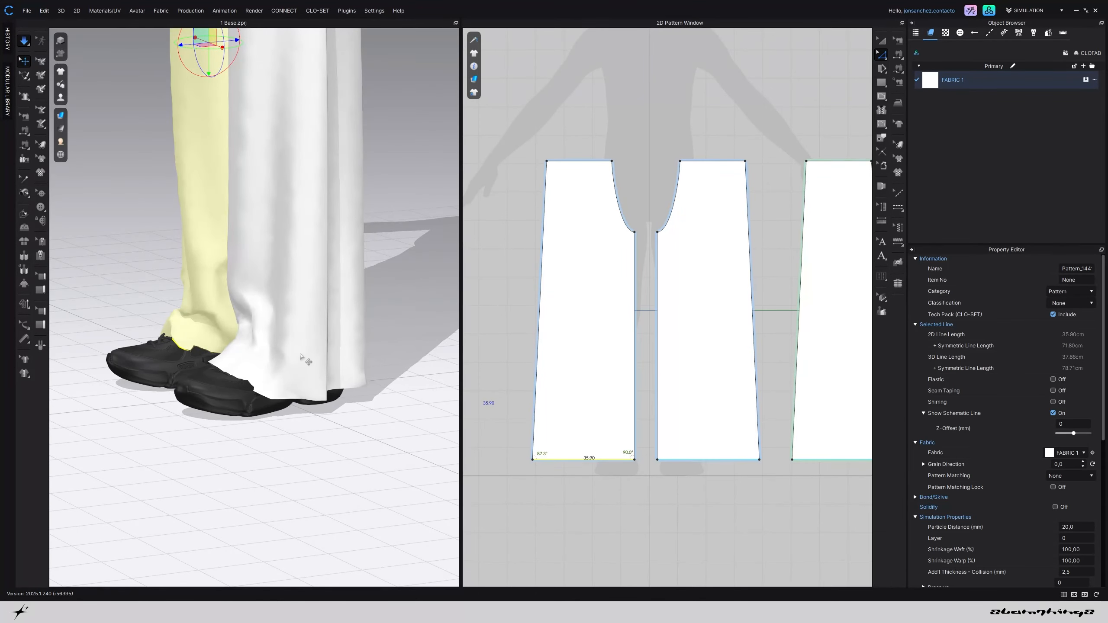
key("space")
Pull the hem fabric of both front legs into place over the shoes during the simulation
left_click_drag(252, 356, 264, 327)
right_click_drag(265, 327, 349, 334)
middle_click_drag(301, 336, 348, 224)
left_click_drag(141, 246, 109, 210)
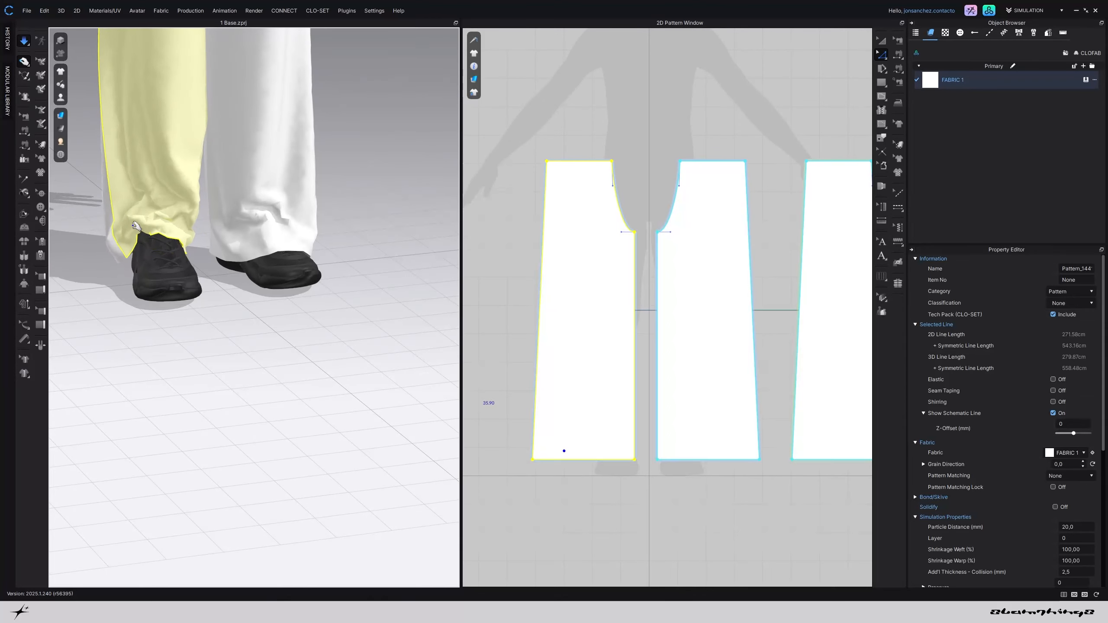
right_click_drag(109, 210, 157, 233)
left_click_drag(209, 223, 196, 231)
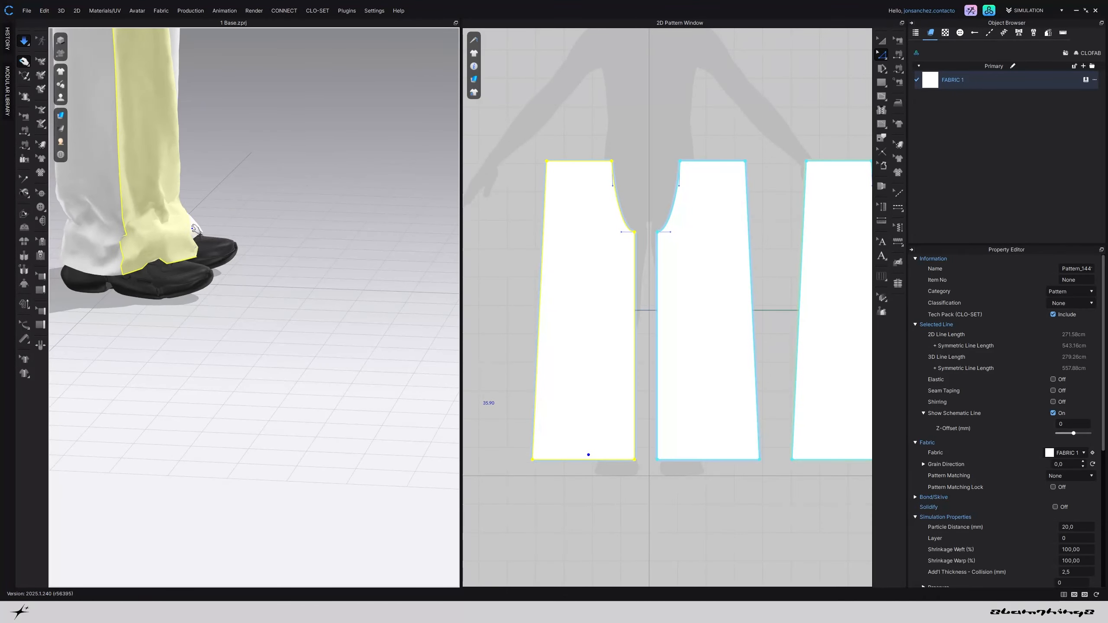
right_click_drag(196, 232, 168, 231)
left_click_drag(99, 238, 117, 229)
right_click_drag(118, 230, 145, 252)
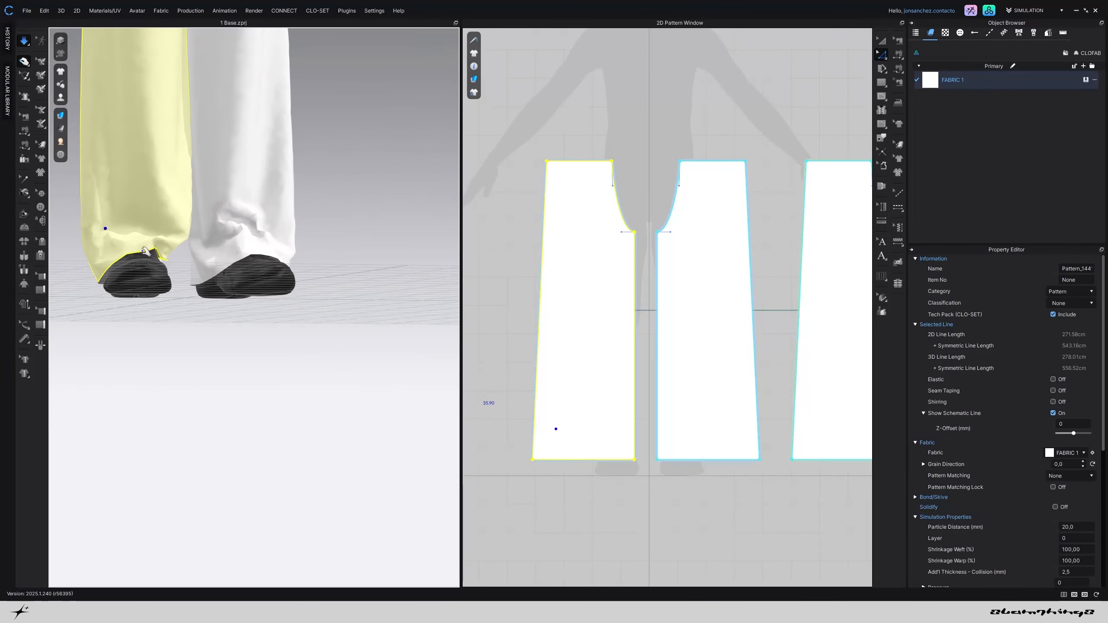
Arrange the remaining hem folds around the shoes from several angles and return to the front view
right_click_drag(222, 247, 127, 247)
left_click_drag(163, 256, 161, 258)
left_click_drag(173, 251, 169, 277)
right_click_drag(171, 276, 334, 271)
left_click_drag(181, 261, 203, 253)
right_click_drag(191, 258, 172, 229)
left_click_drag(177, 256, 207, 264)
right_click_drag(209, 258, 242, 273)
key("2")
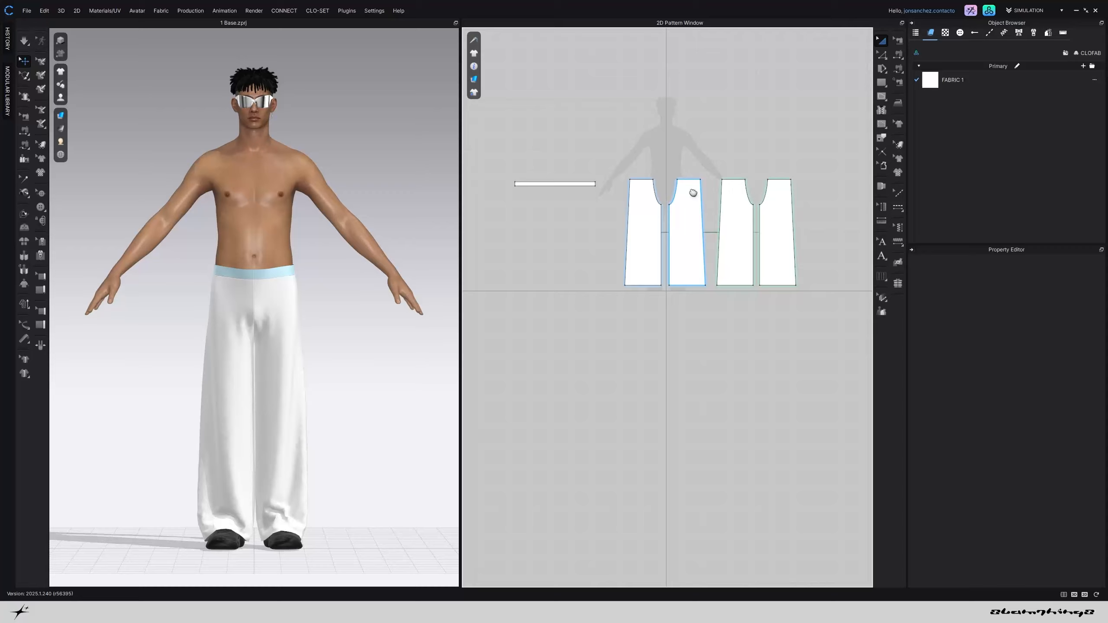
Set the weft and warp shrinkage of all four leg panels to 110% and simulate the trousers
middle_click_drag(693, 192, 678, 198)
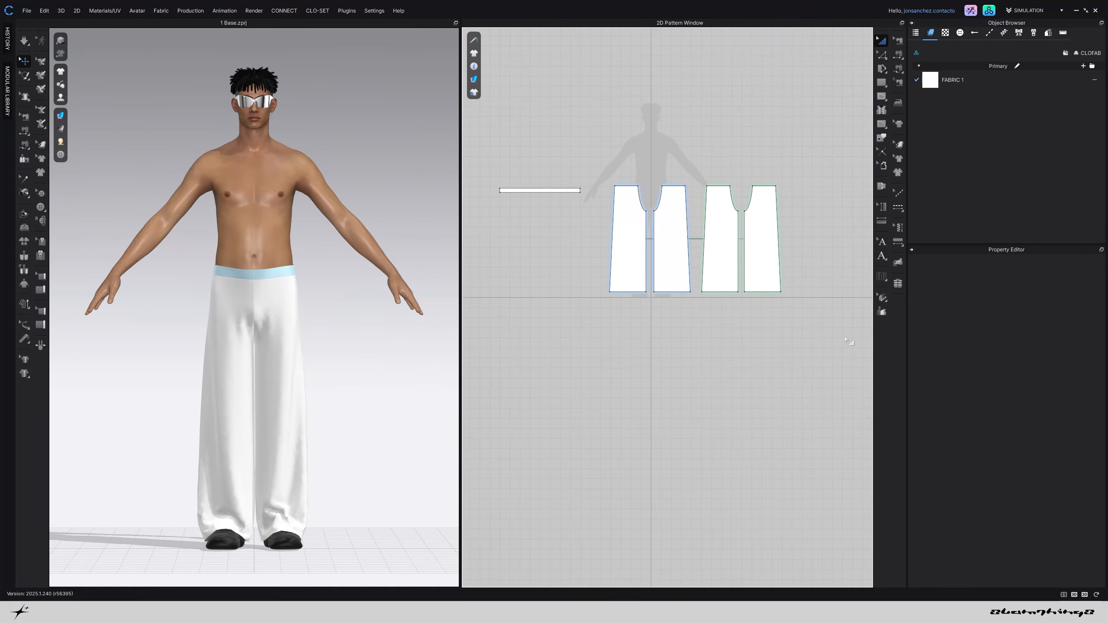
left_click_drag(801, 322, 645, 212)
left_click_drag(600, 155, 599, 153)
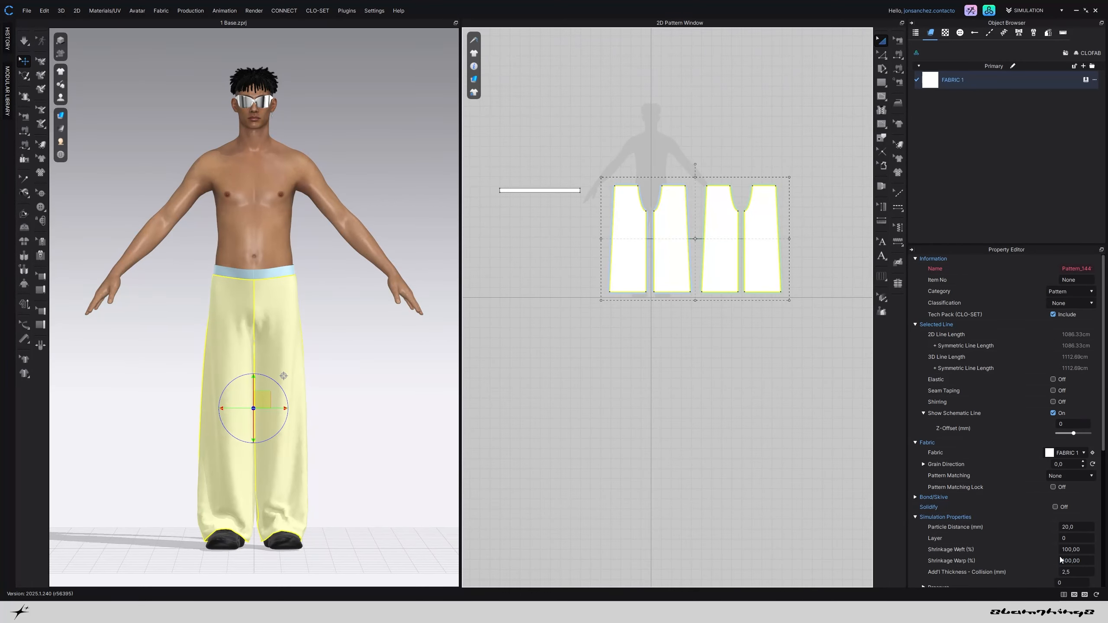
left_click(1079, 550)
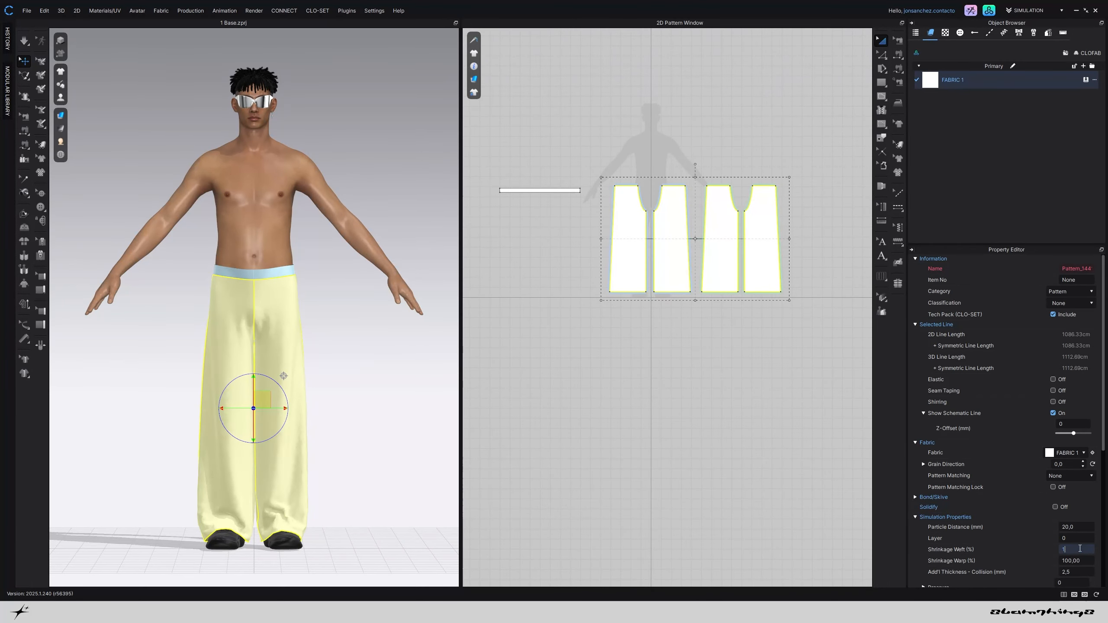
key("space")
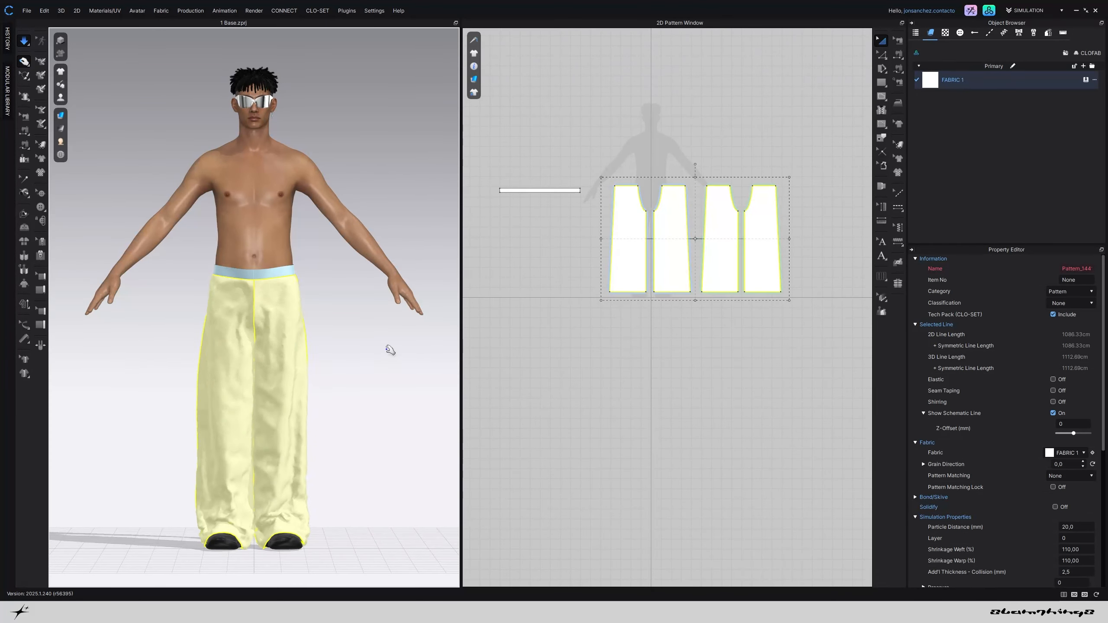
key("space")
scroll(291, 472, "down", 2)
right_click_drag(291, 471, 219, 475)
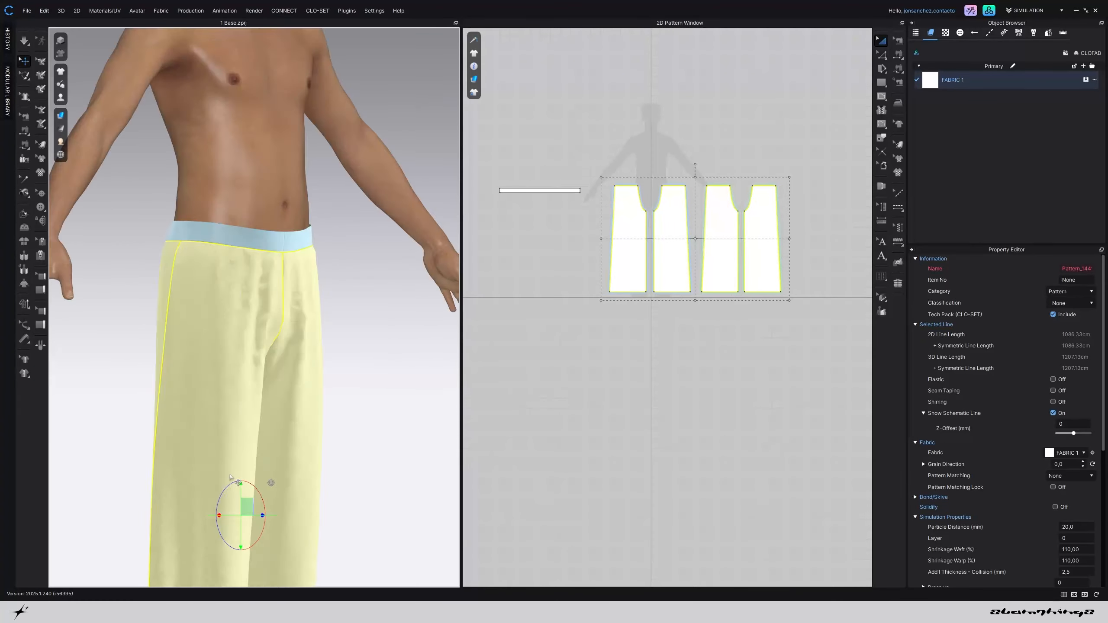
Set the weft and warp shrinkage of all four leg panels to 100% and simulate the trousers
key("2")
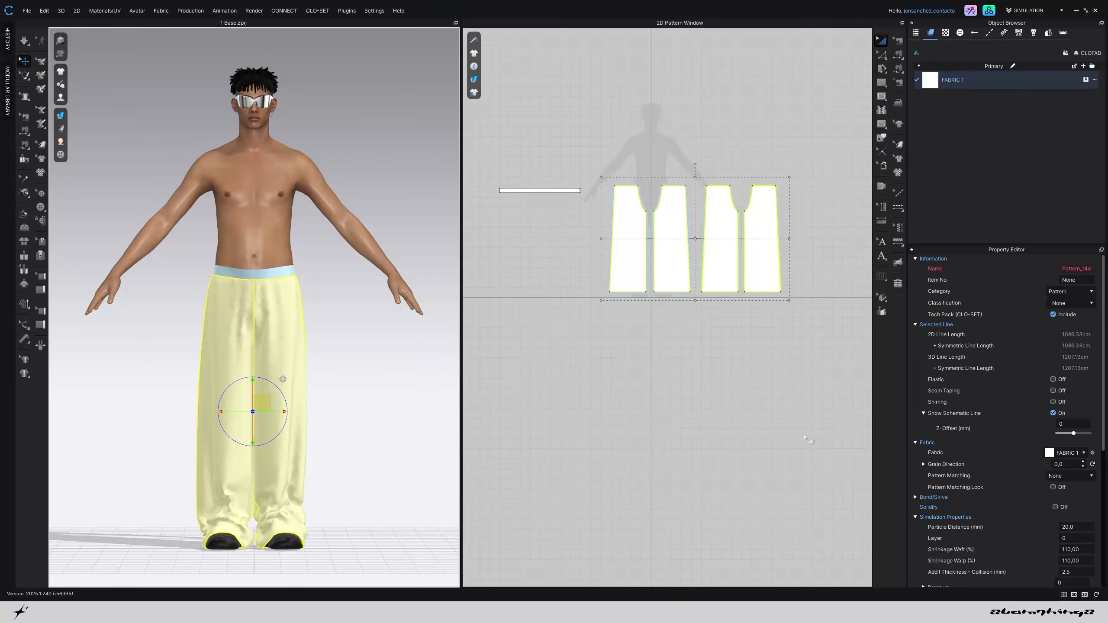
type("10")
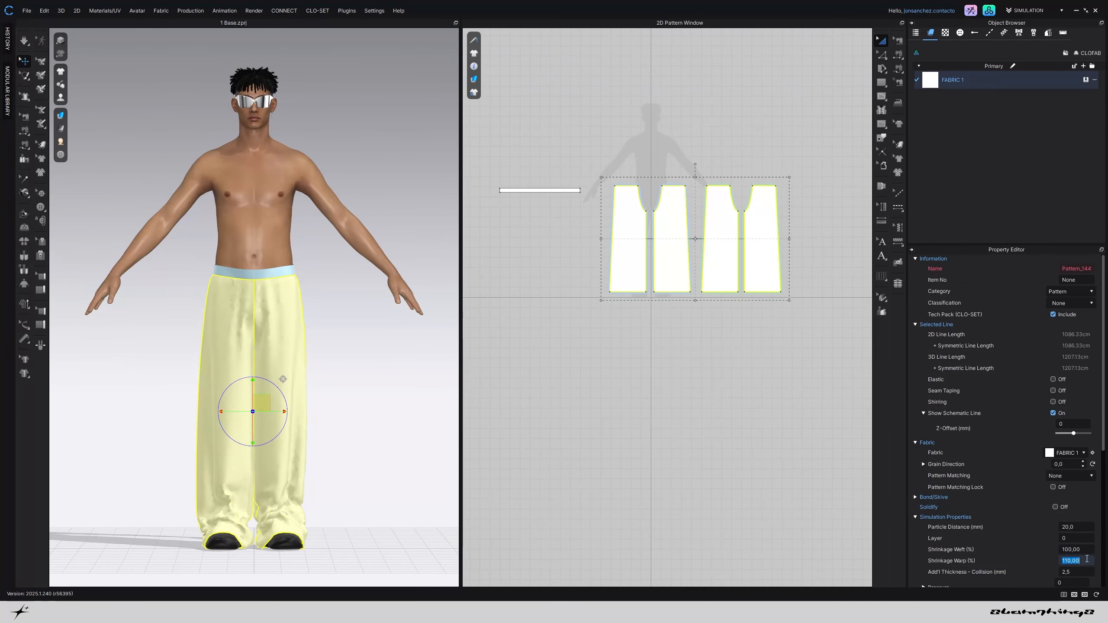
key("space")
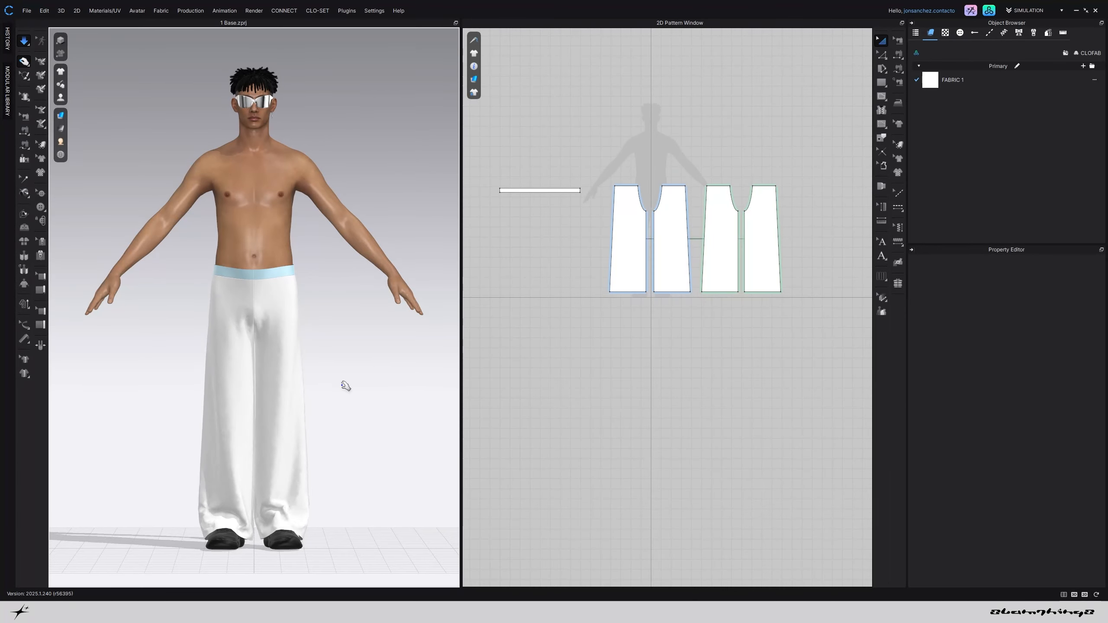
key("space")
scroll(339, 478, "down", 4)
mouse_move(339, 479)
right_mouse_down()
mouse_move(334, 453)
mouse_move(267, 446)
mouse_move(329, 473)
right_mouse_up()
key("2")
scroll(317, 468, "up", 4)
scroll(318, 468, "down", 3)
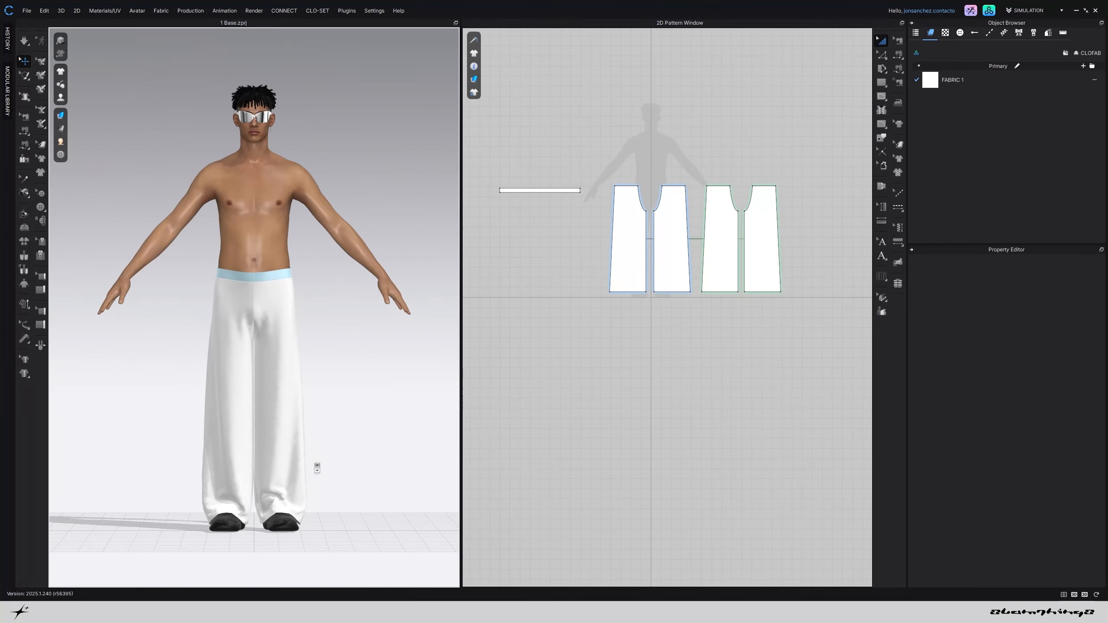
scroll(286, 360, "up", 3)
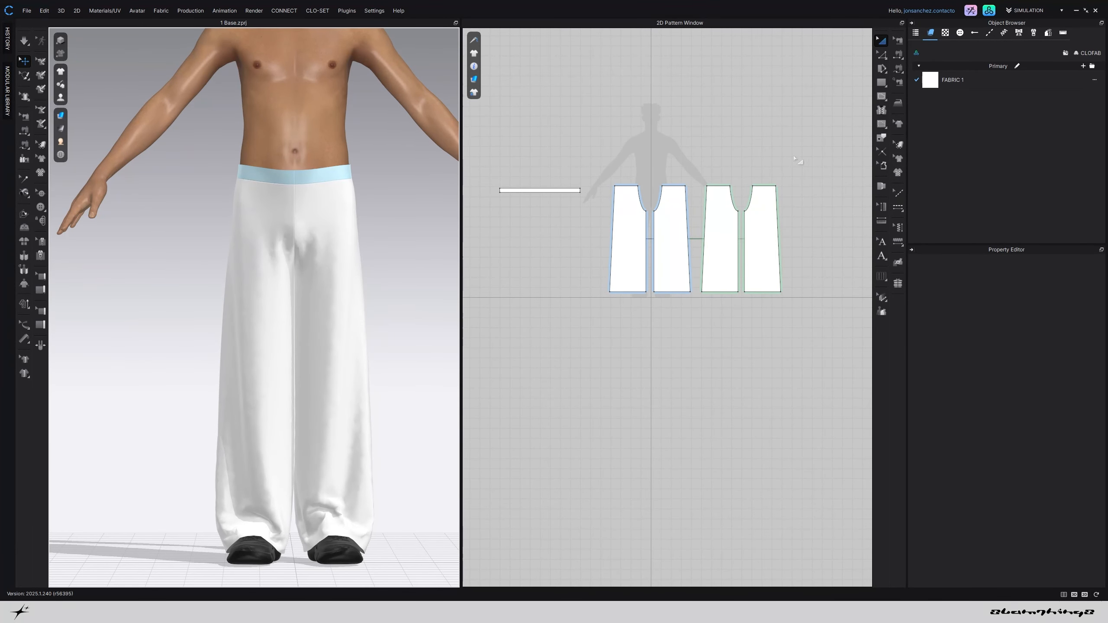
Tack two pairs of points together on the lower part of each leg panel and simulate the gathered folds
left_click(20, 195)
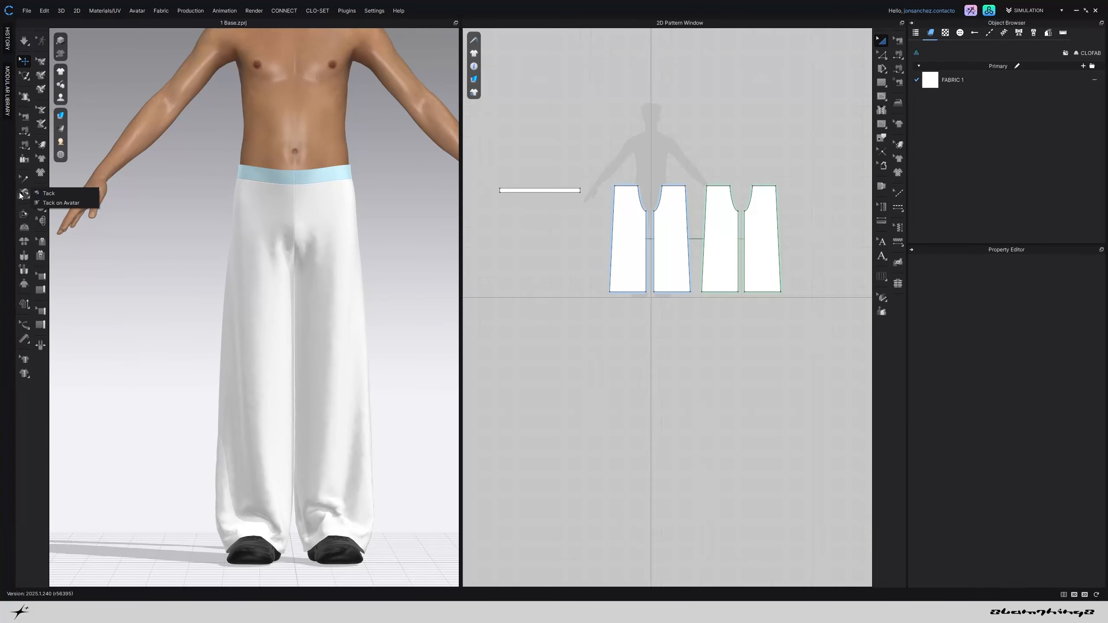
left_click(49, 193)
scroll(594, 277, "up", 2)
left_click(636, 259)
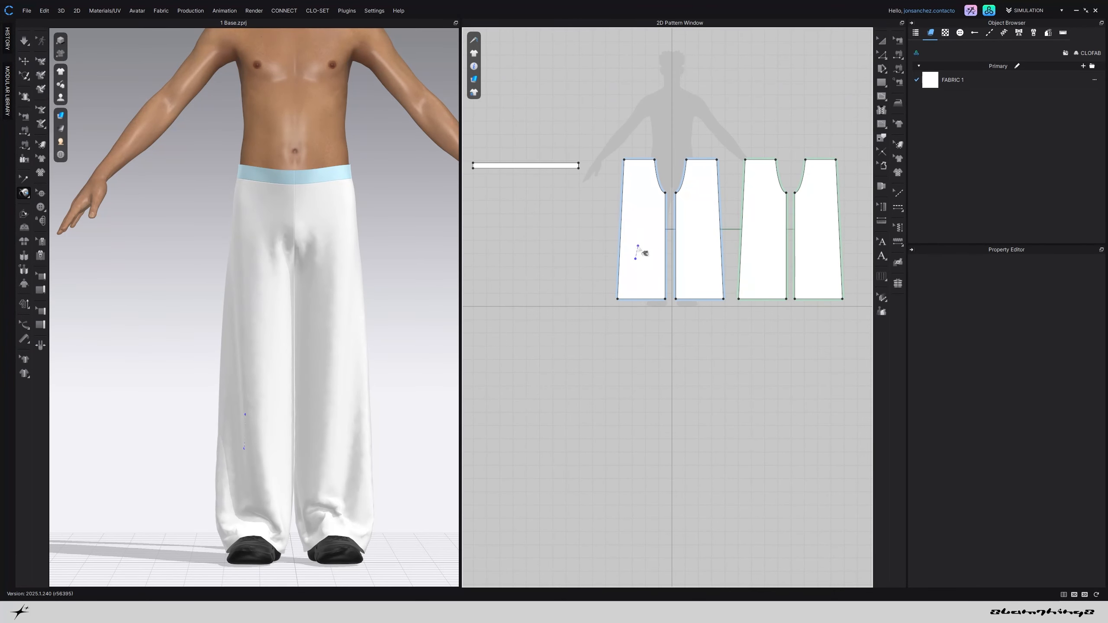
left_click(639, 246)
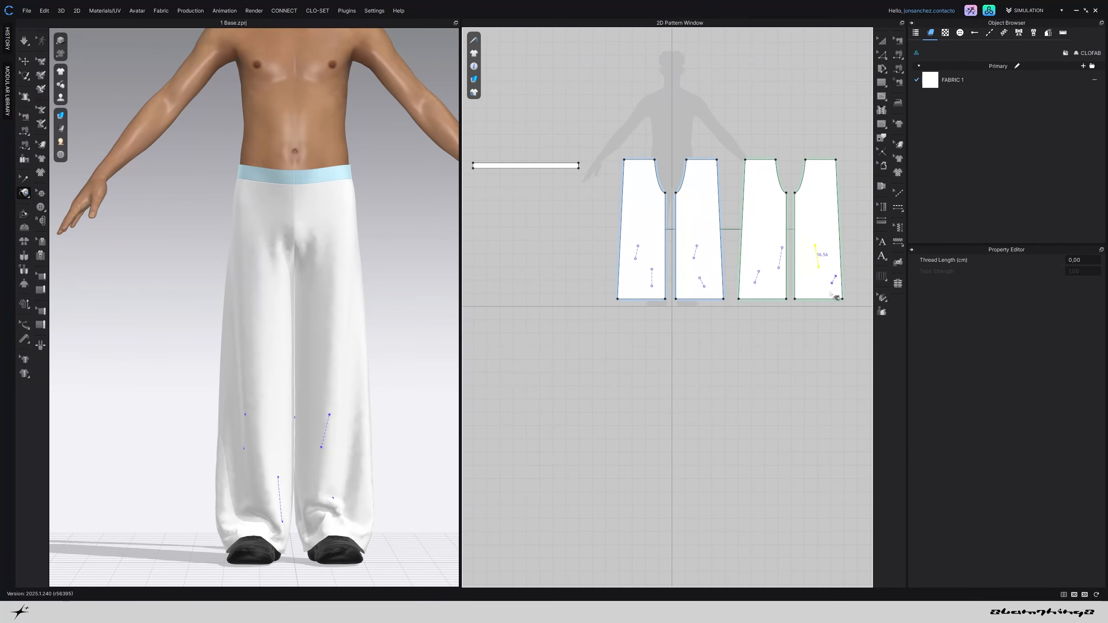
key("space")
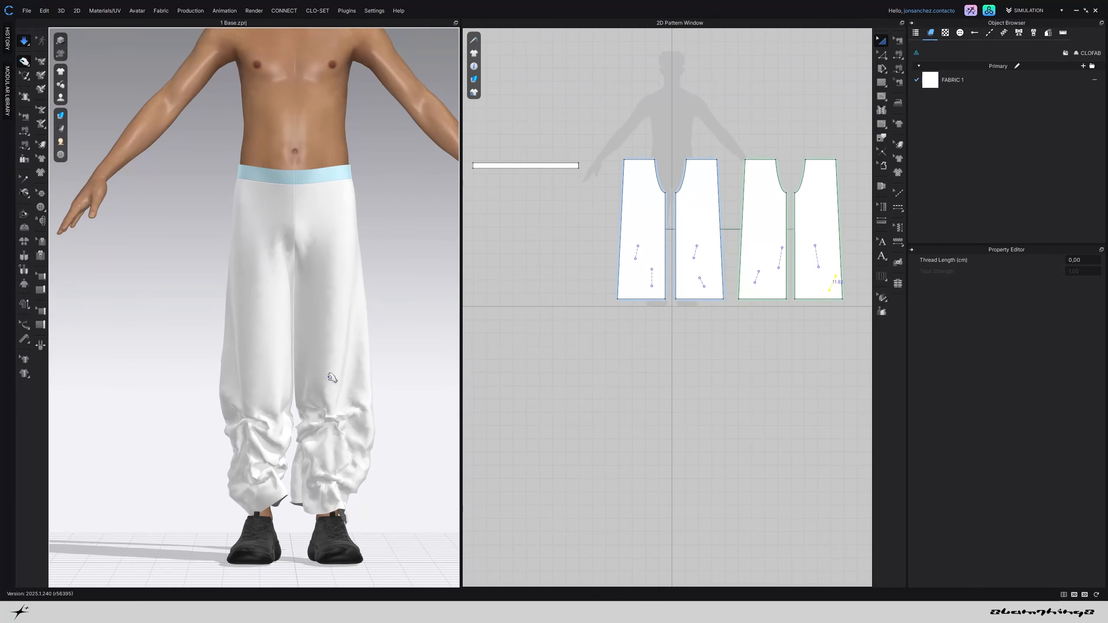
right_click_drag(318, 383, 366, 392)
scroll(365, 392, "up", 3)
scroll(366, 393, "down", 5)
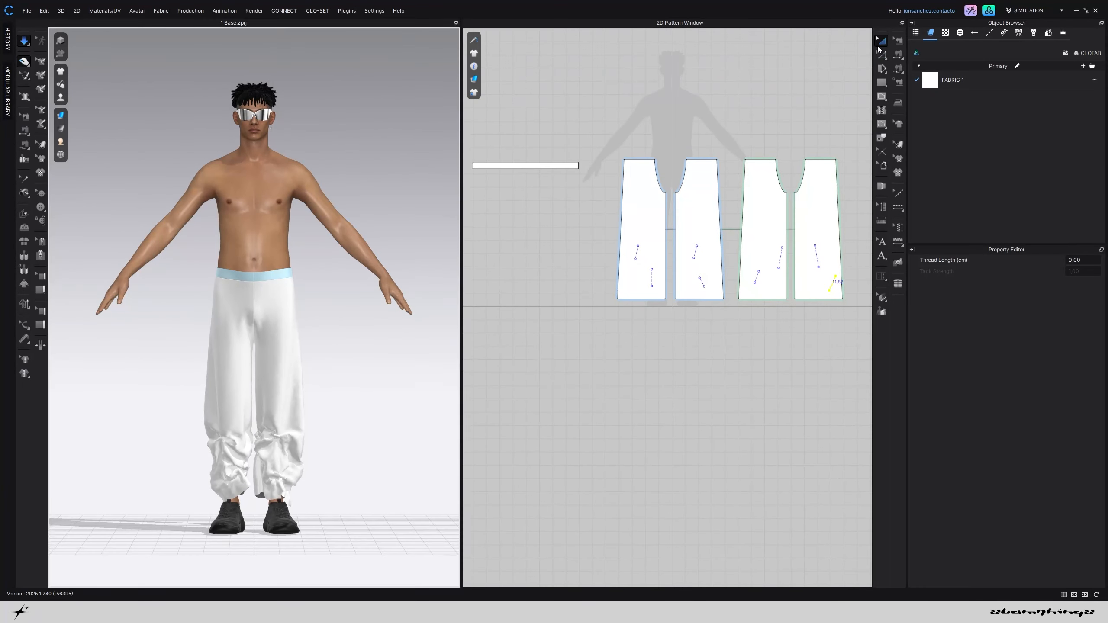
Set the weft and warp shrinkage of all four leg panels to 120% and check the simulated trousers from the front and at an angle
scroll(804, 270, "down", 4)
left_click_drag(738, 214, 677, 182)
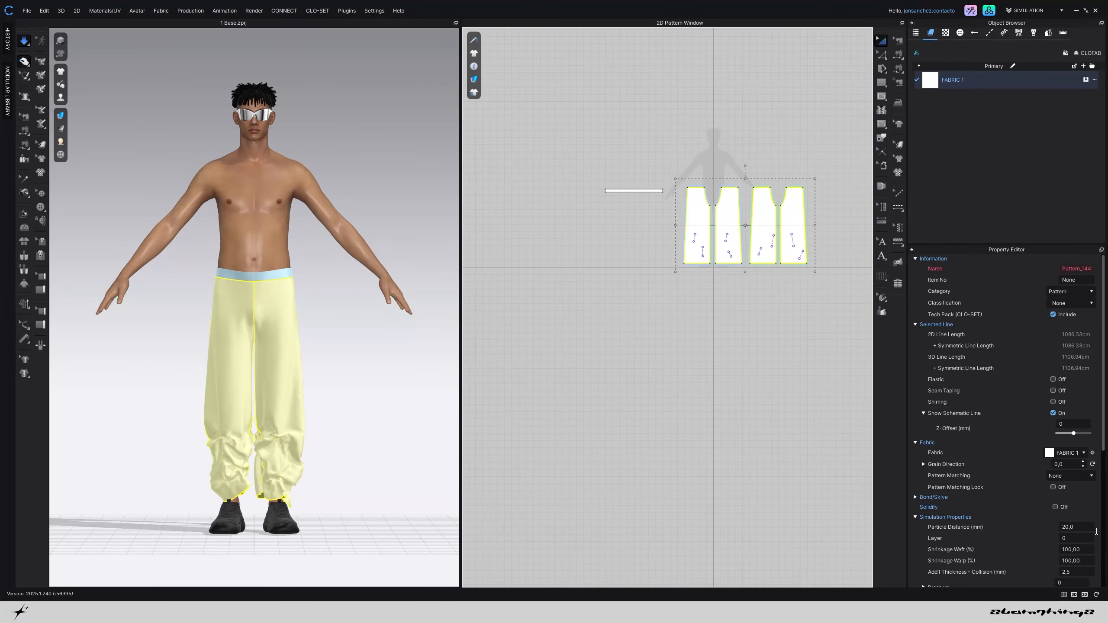
left_click(1086, 549)
type("120")
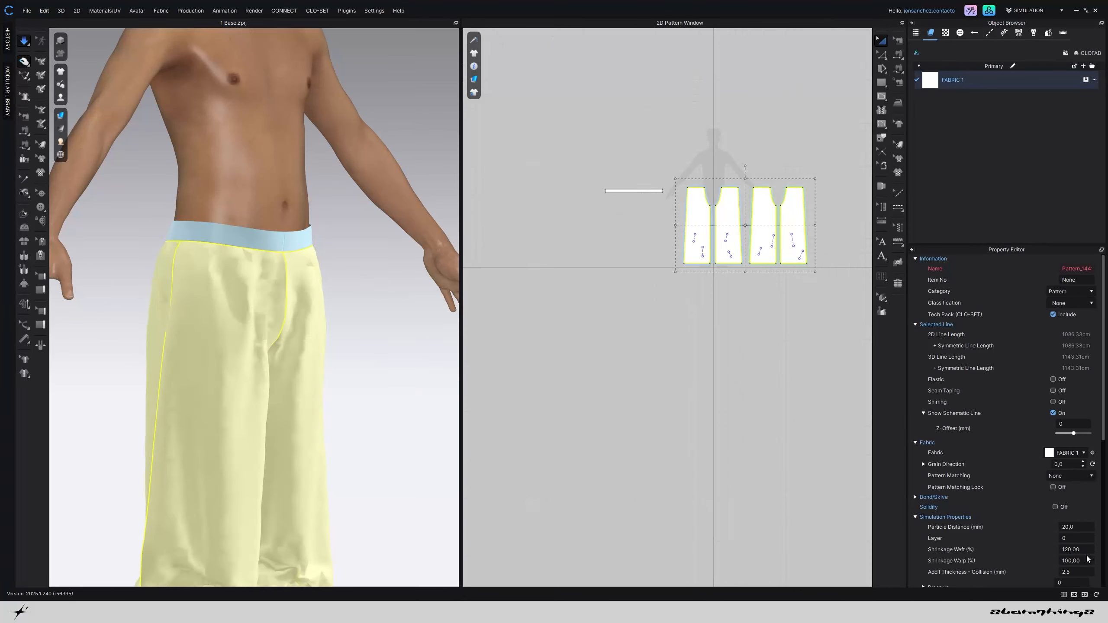
key("Tab")
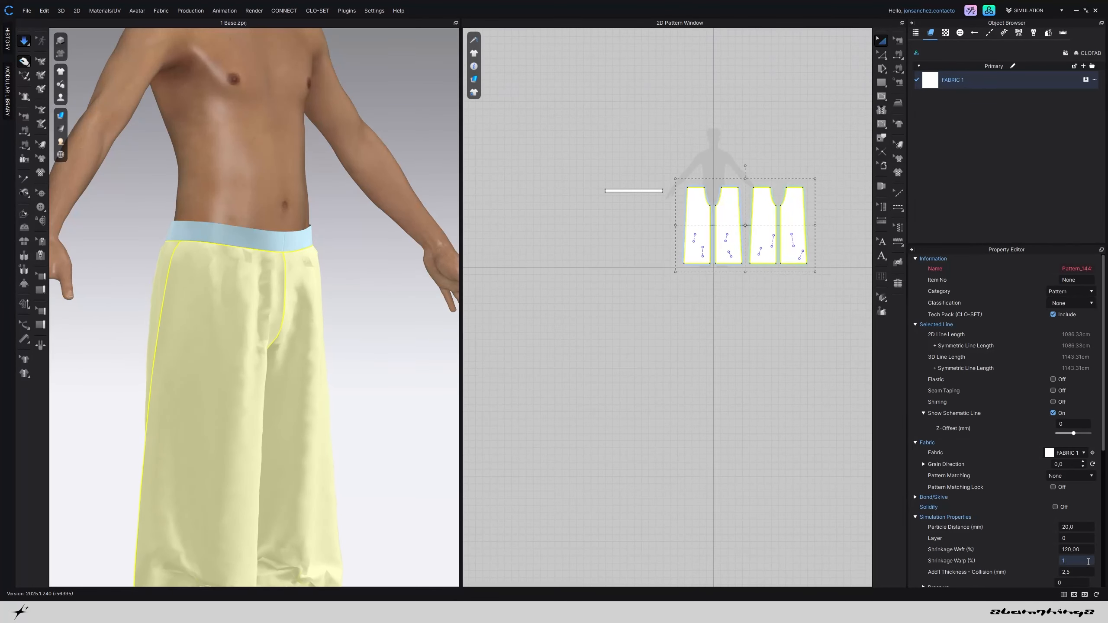
type("120")
key("Return")
left_click(546, 450)
key("2")
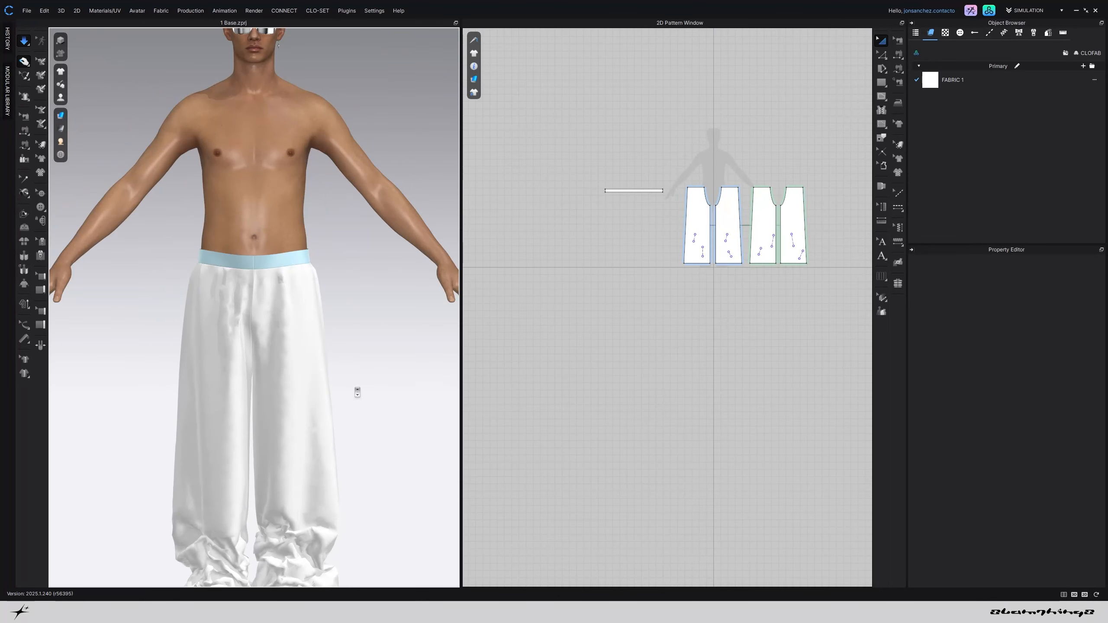
mouse_move(314, 424)
right_mouse_down()
mouse_move(303, 388)
mouse_move(329, 432)
right_mouse_up()
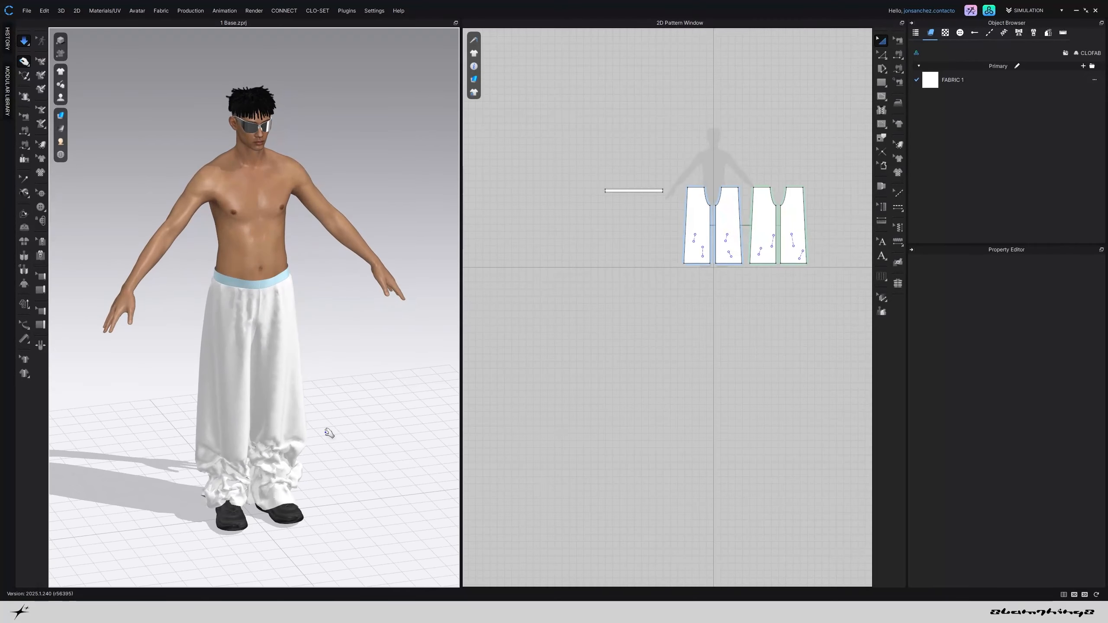
key("2")
scroll(326, 434, "down", 4)
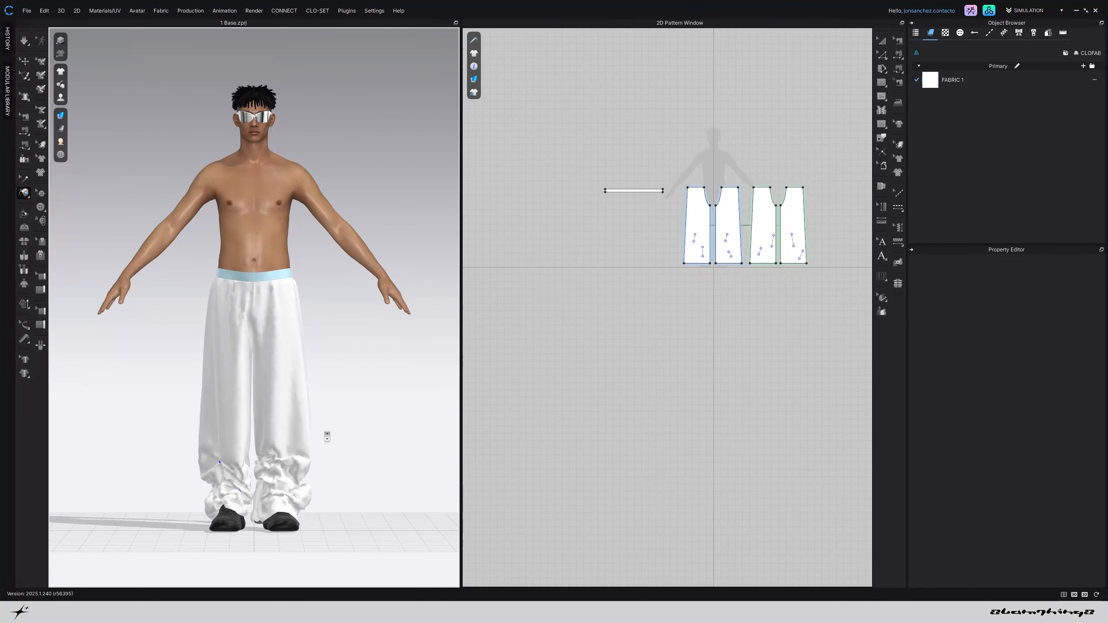
Undo the last shrinkage change and all tacks on the leg panels, and simulate the trousers again
key("ctrl+z")
key("ctrl+z")
key("ctrl+z")
key("ctrl+z")
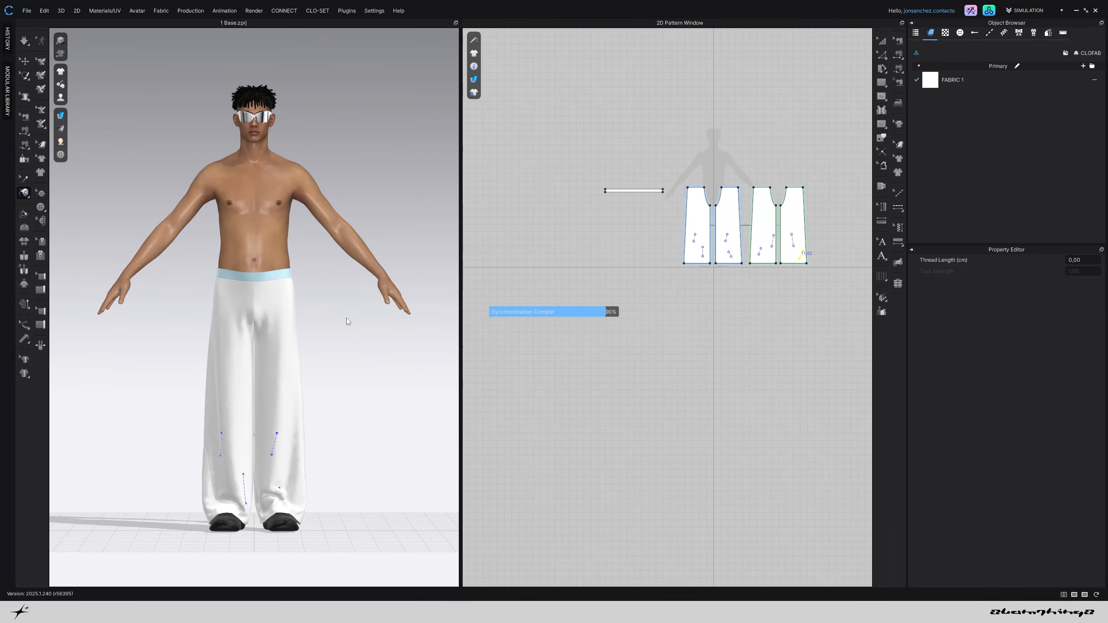
key("ctrl+z")
key("ctrl+z")
key("ctrl+z")
key("ctrl+z")
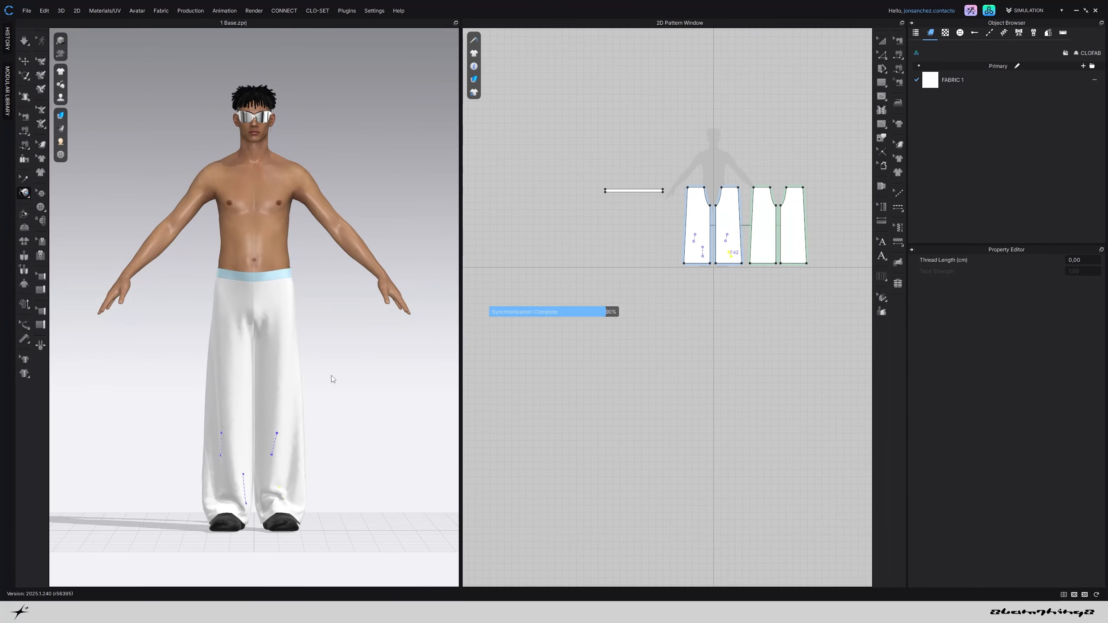
key("ctrl+z")
key("ctrl+z")
key("ctrl+z")
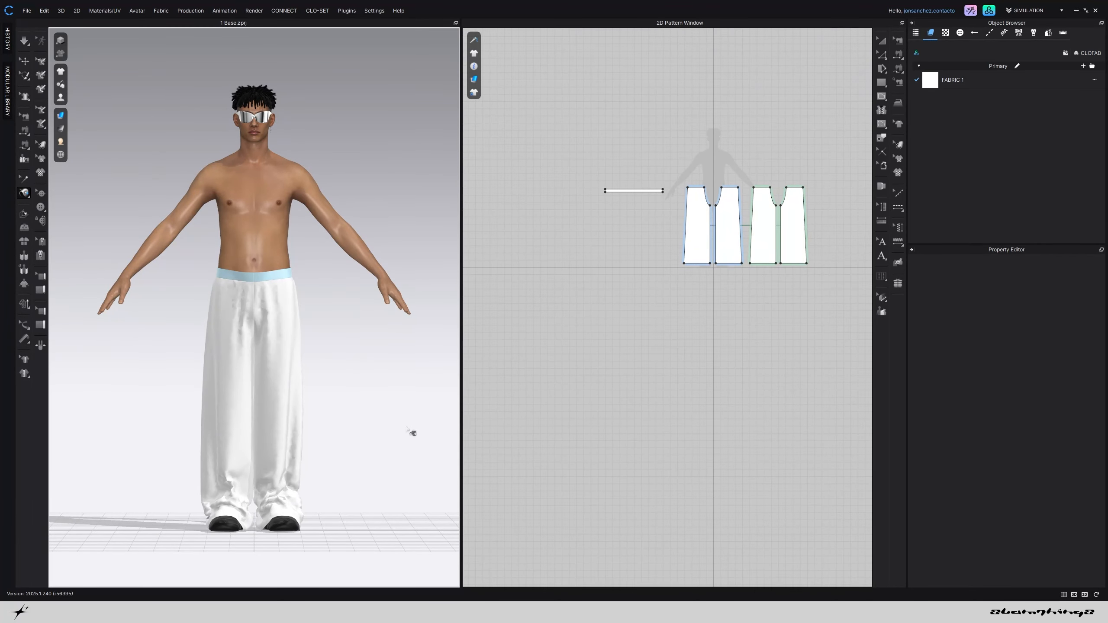
left_click(881, 41)
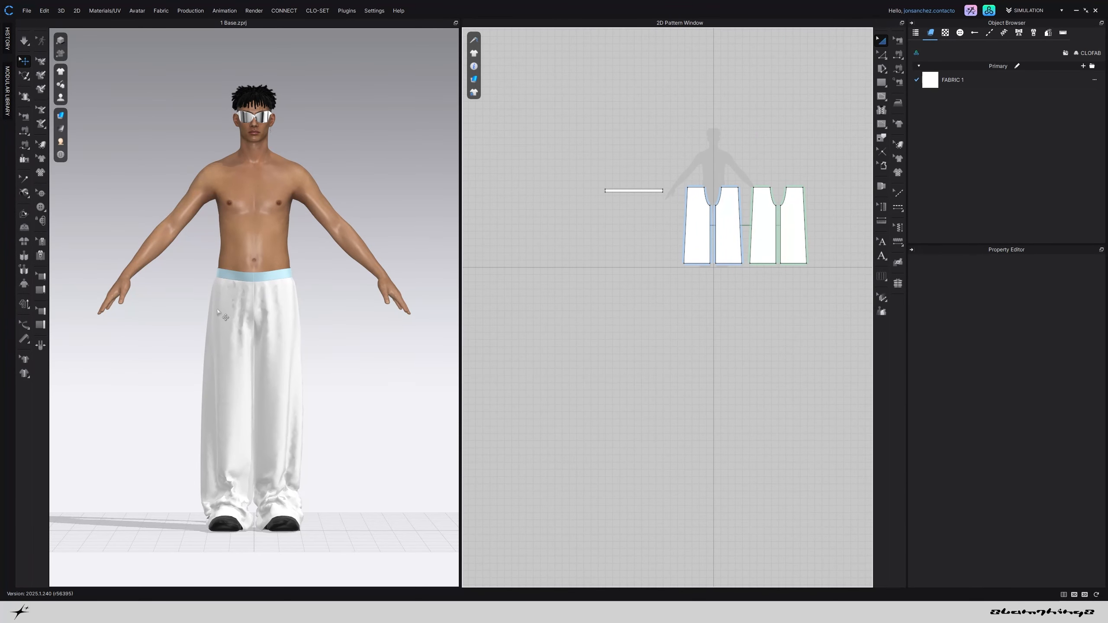
key("ctrl+z")
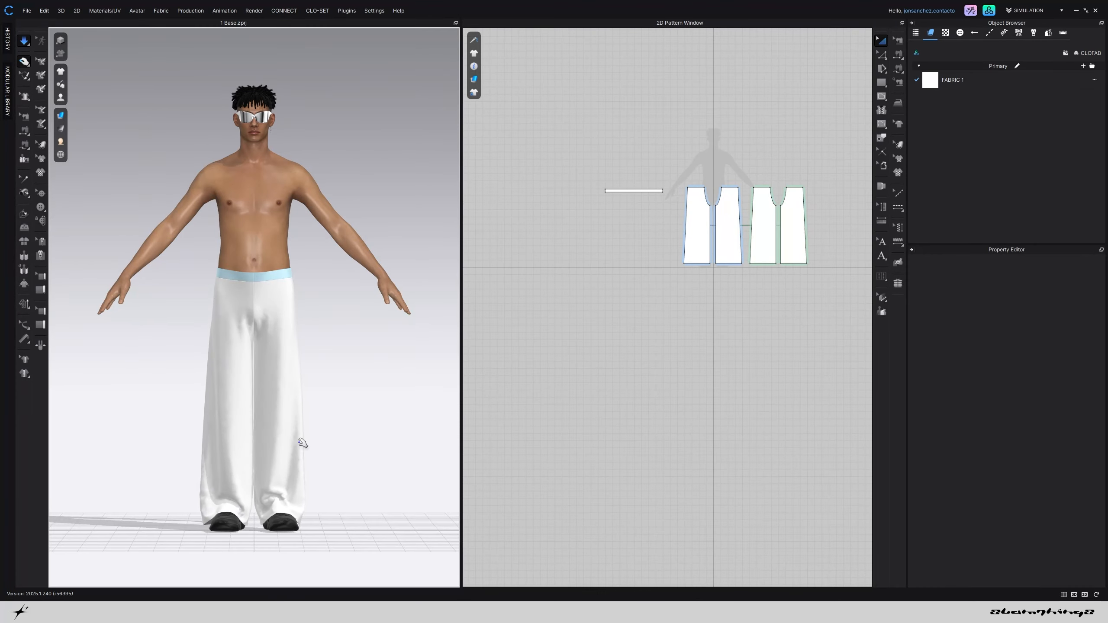
Curve the outer side seam of the front leg panels outward with its widest point below the knee, and simulate the trousers
scroll(638, 277, "up", 5)
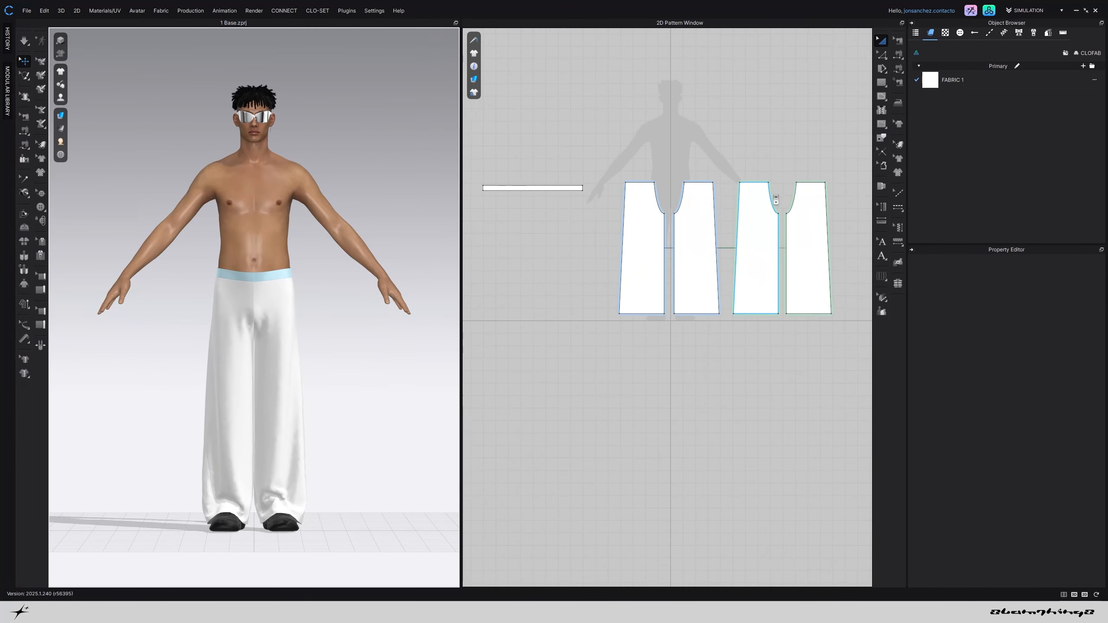
left_click(916, 93)
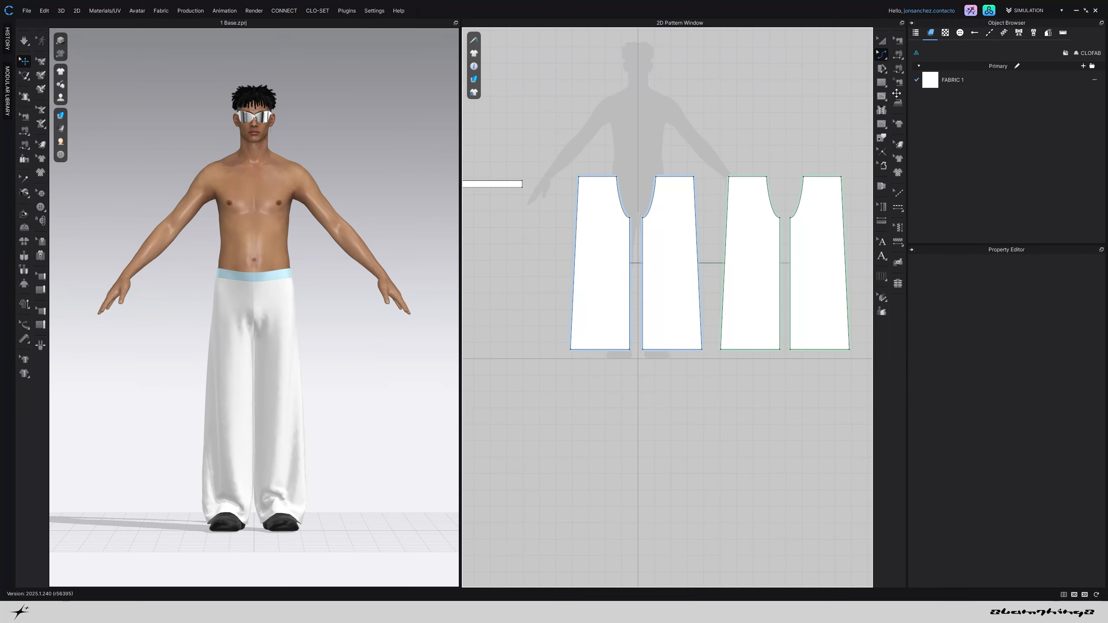
scroll(567, 249, "up", 4)
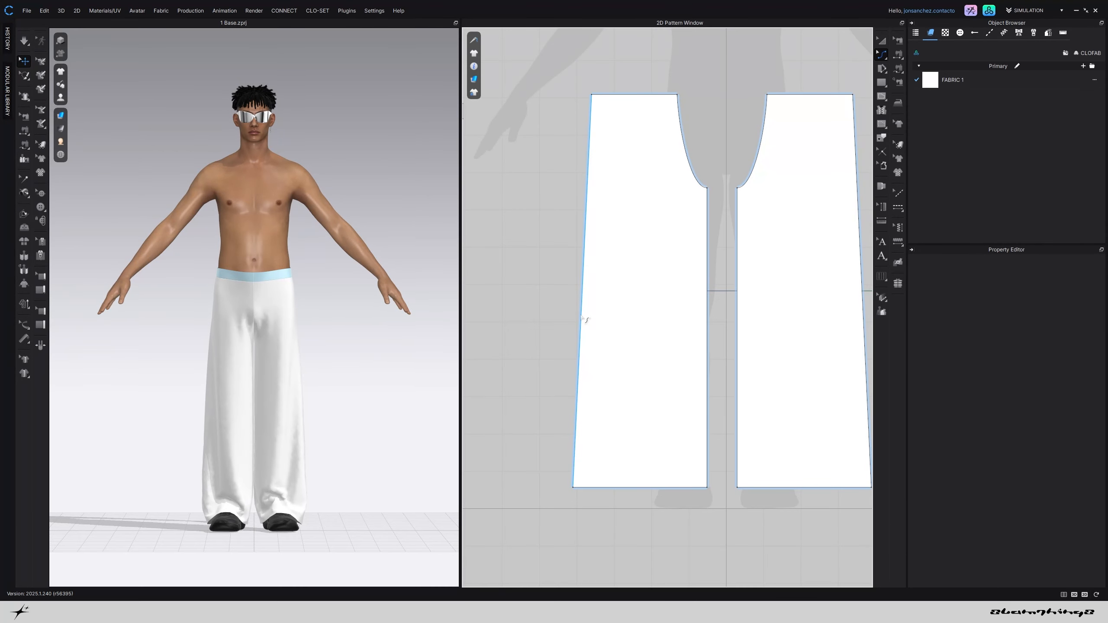
left_click_drag(581, 319, 565, 372)
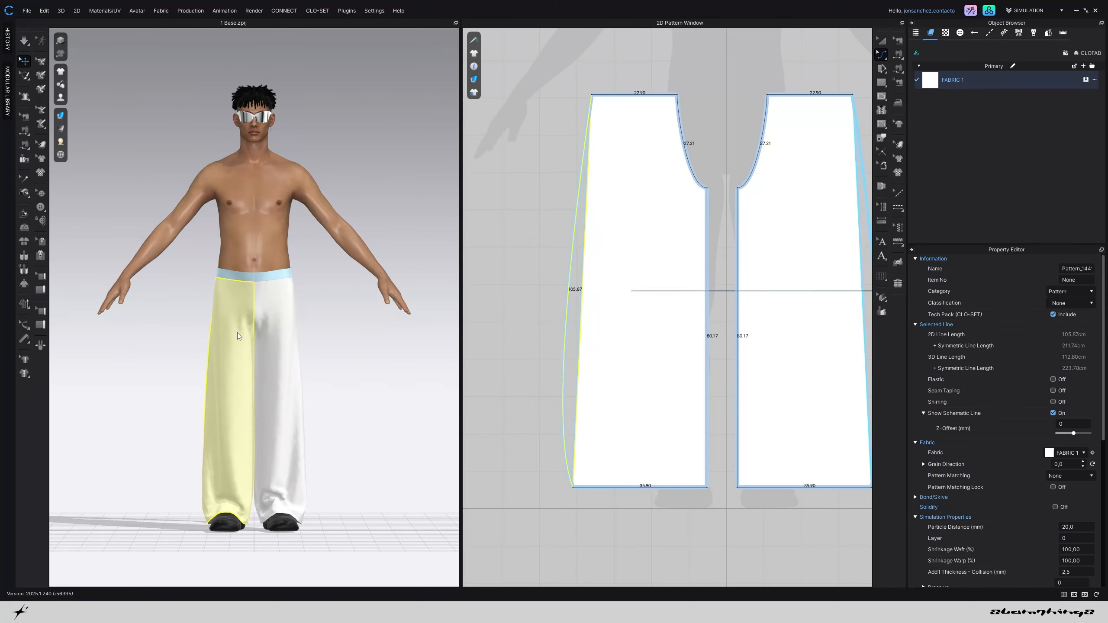
key("space")
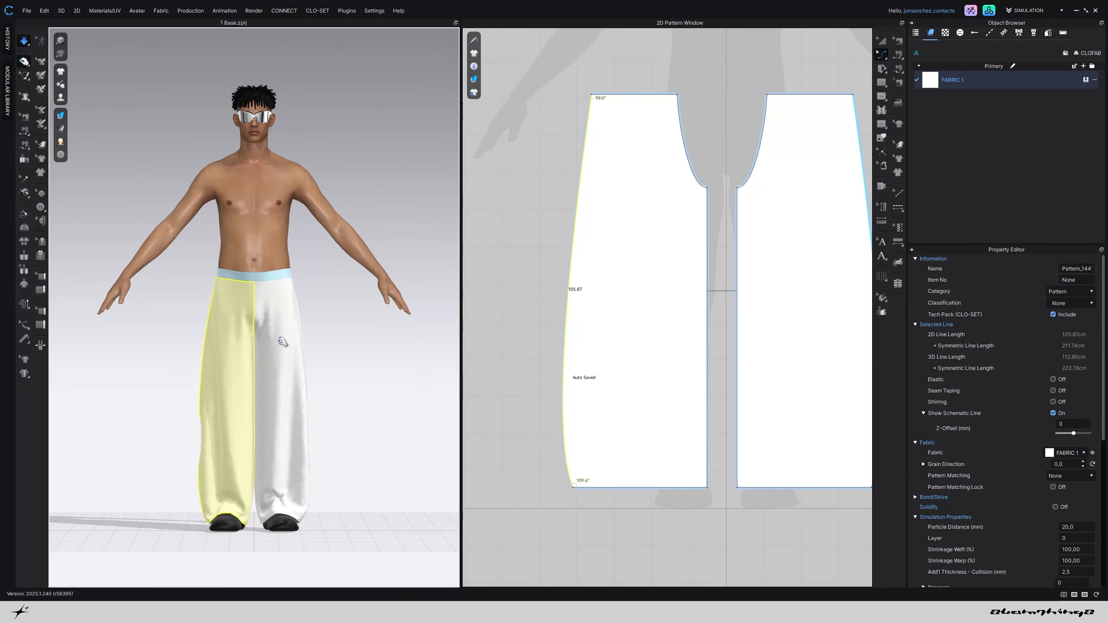
Pull the outer side of the left back leg outward during the simulation, return to the front view and stop simulating
right_click_drag(329, 450, 210, 441)
key("space")
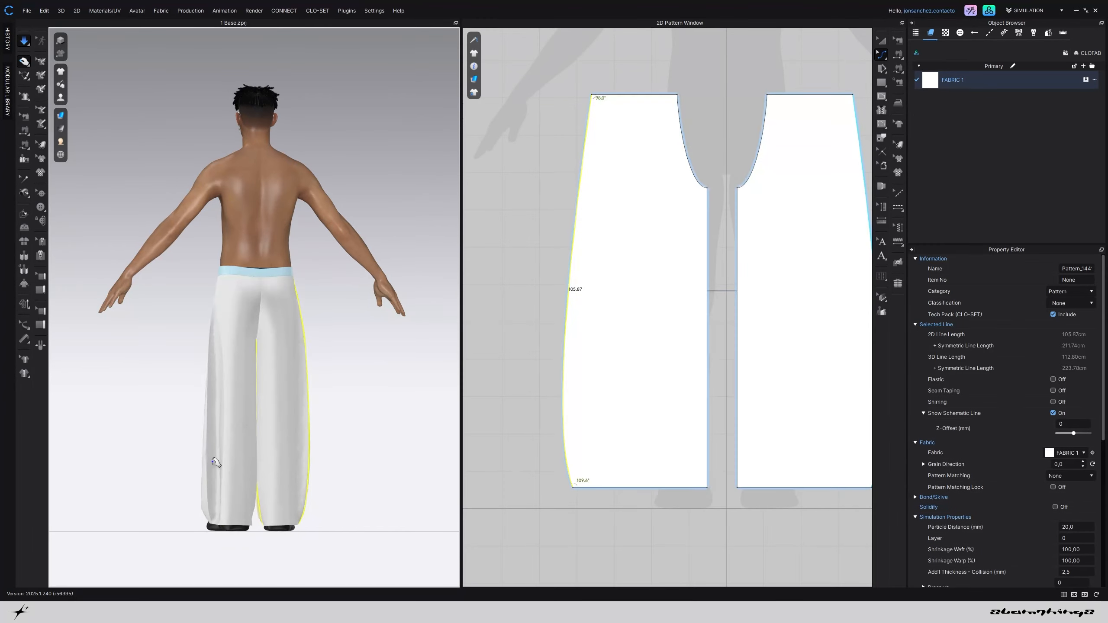
left_click_drag(212, 462, 188, 465)
right_click_drag(192, 465, 240, 467)
key("2")
scroll(243, 475, "down", 5)
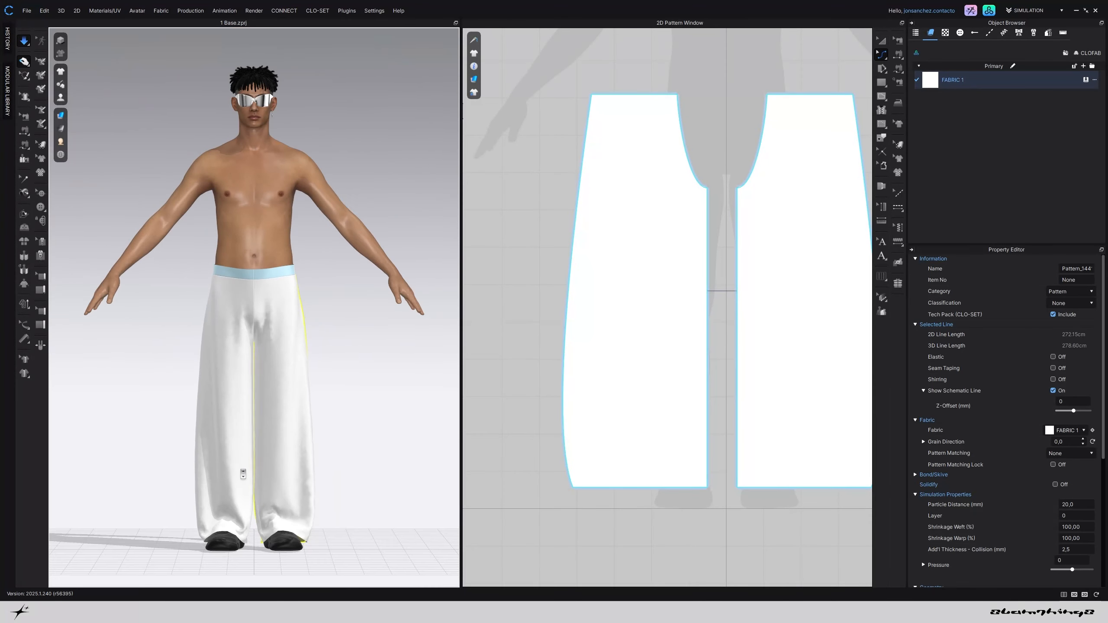
scroll(291, 448, "down", 3)
key("space")
Examine the silhouette and drape of the curved-seam trousers from several angles and distances
left_click(371, 409)
scroll(371, 408, "down", 4)
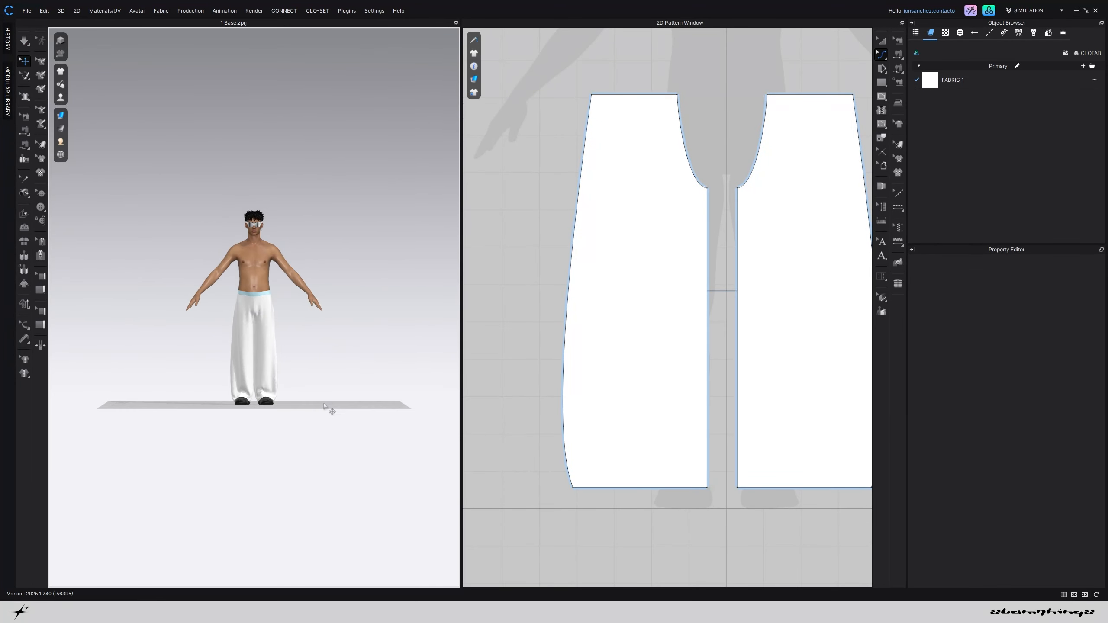
right_click_drag(331, 411, 224, 365)
scroll(314, 409, "up", 5)
key("2")
scroll(275, 369, "up", 2)
scroll(275, 369, "down", 4)
key("2")
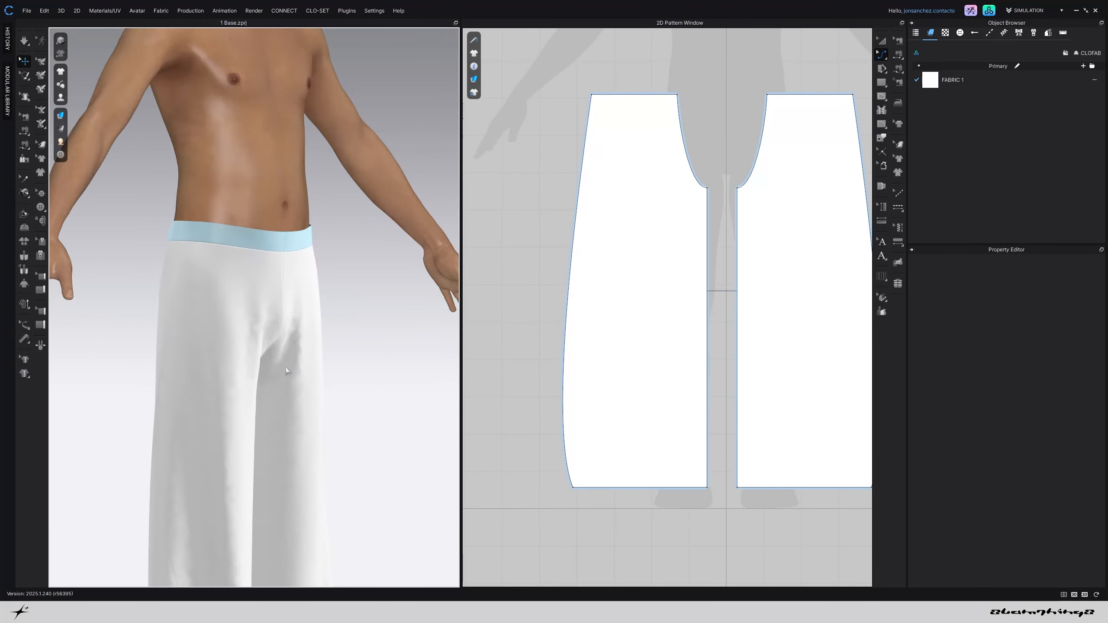
scroll(289, 371, "down", 4)
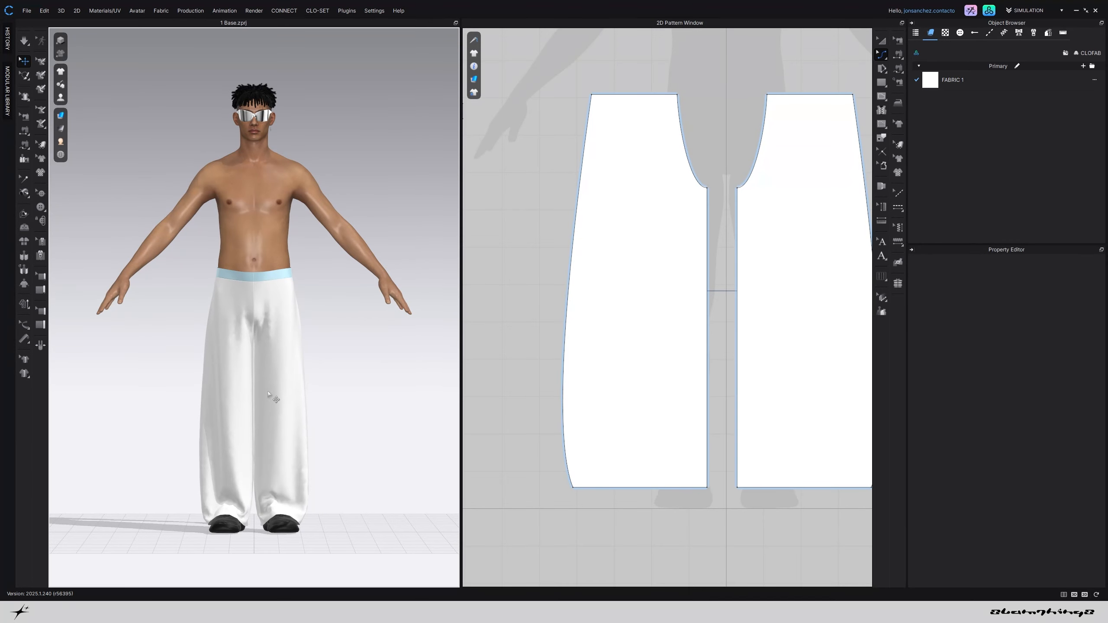
Resume the simulation and adjust the fabric along the outer sides of the left back leg and the right front leg
right_click_drag(268, 394, 153, 432)
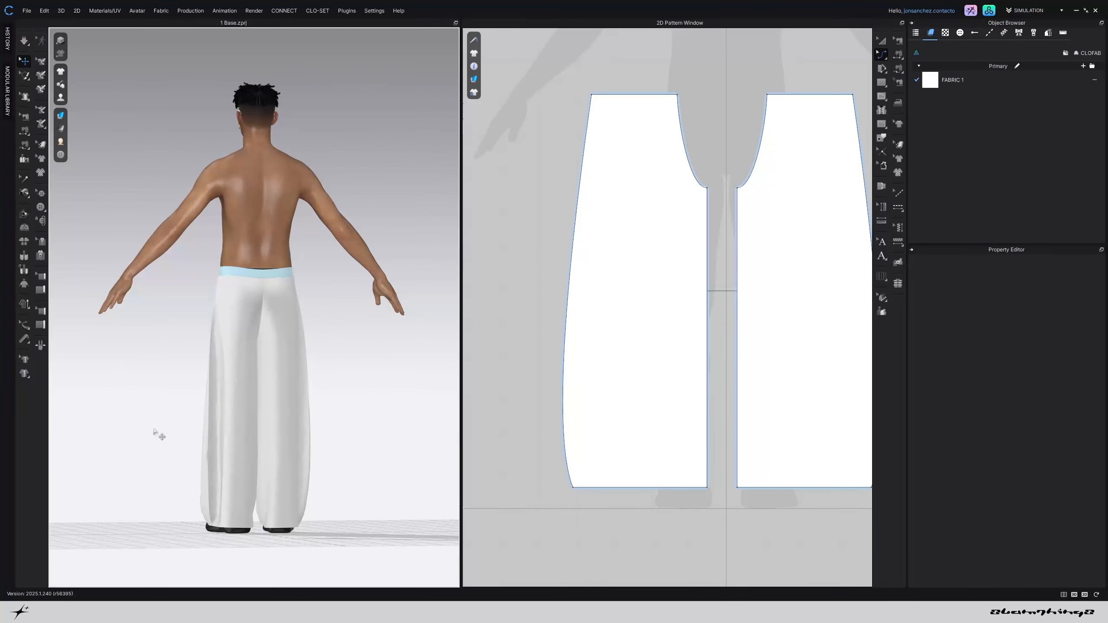
left_click(214, 472)
mouse_move(188, 483)
right_mouse_down()
mouse_move(154, 503)
mouse_move(203, 473)
right_mouse_up()
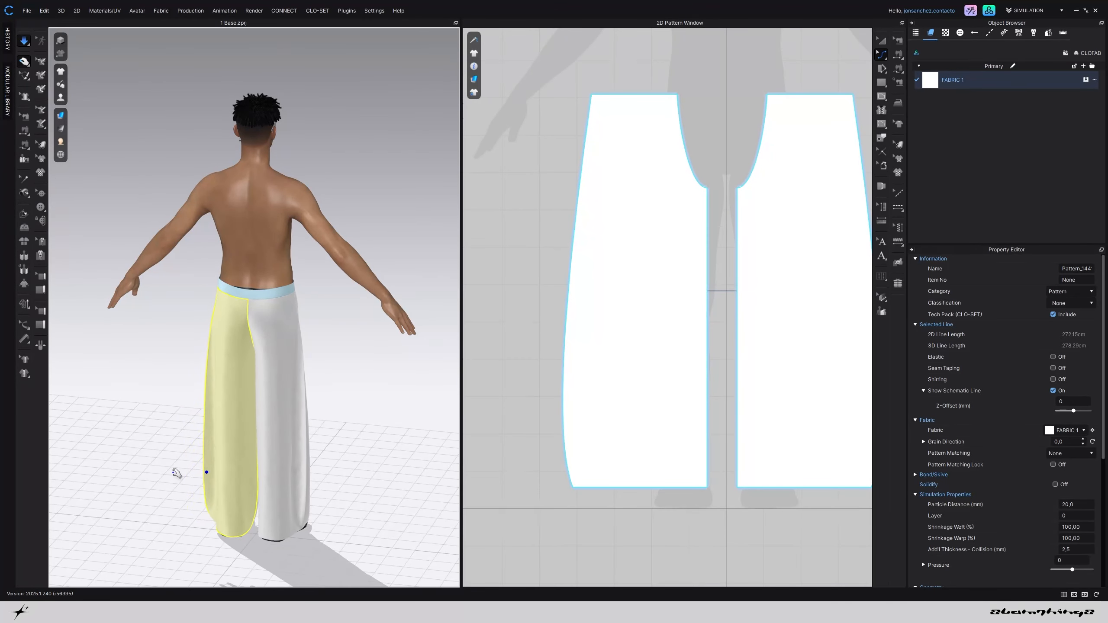
key("2")
scroll(176, 476, "down", 4)
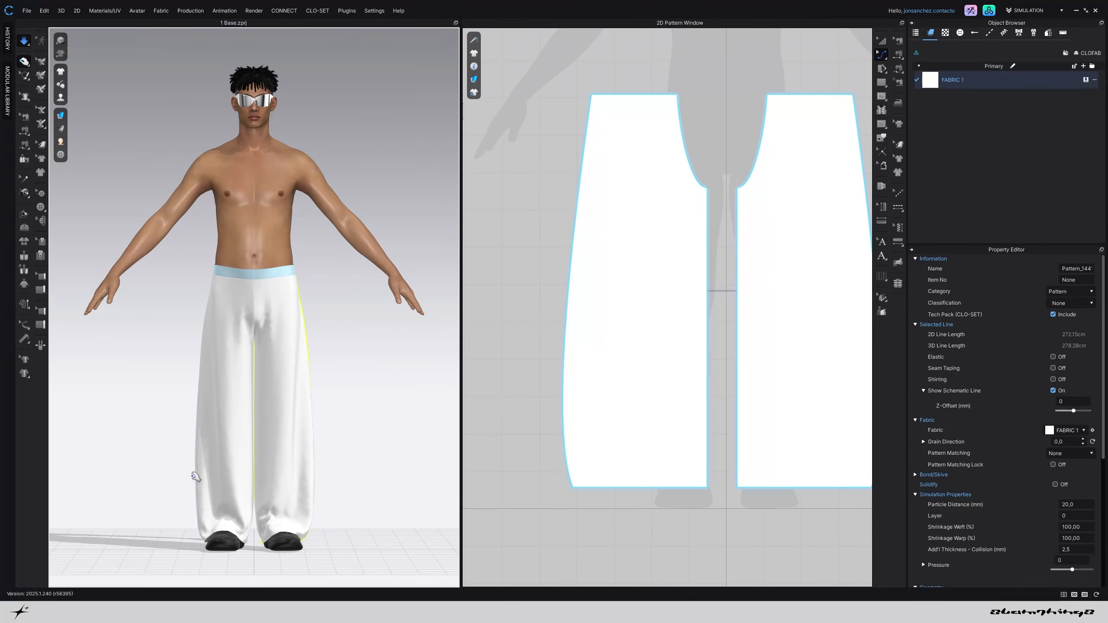
left_click(195, 480)
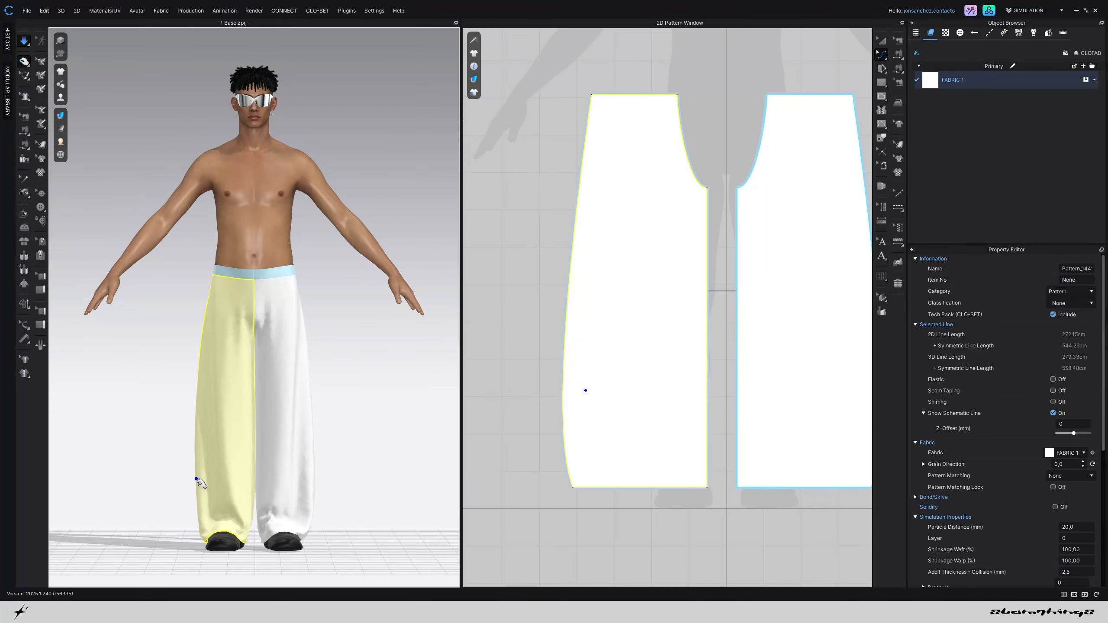
Stop the simulation, view the trousers at full length from the front and clear the pattern selection
right_click_drag(205, 478, 198, 479)
scroll(288, 454, "down", 4)
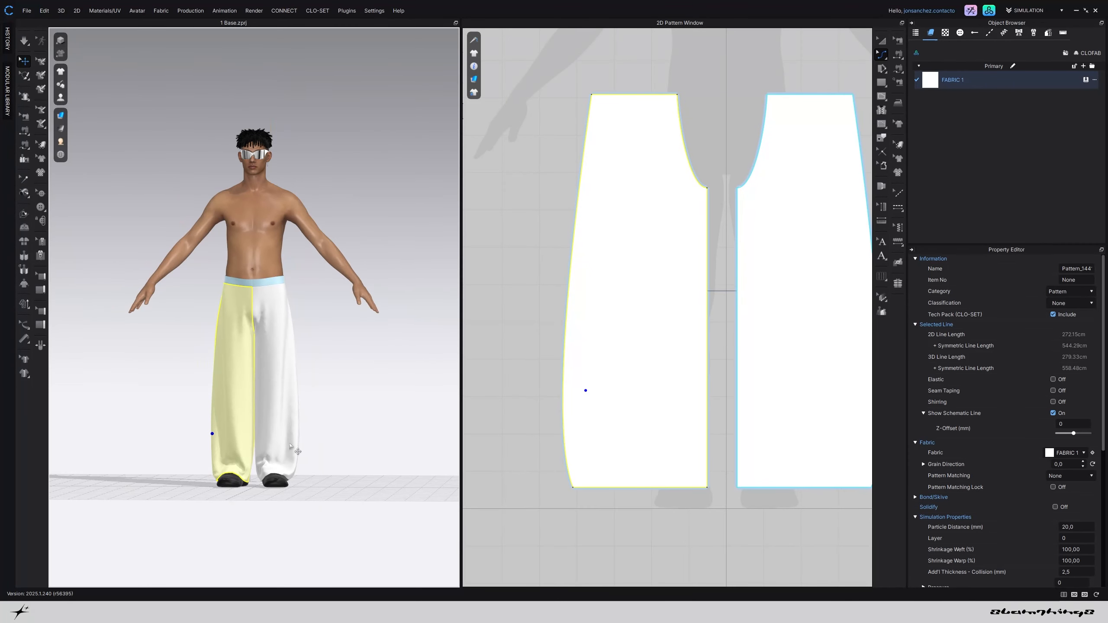
key("space")
left_click(318, 424)
Examine the drape of the wide-leg trousers and the side seam curve from the front, an angle and the side
right_click_drag(320, 423, 352, 435)
right_click_drag(414, 421, 401, 424)
key("2")
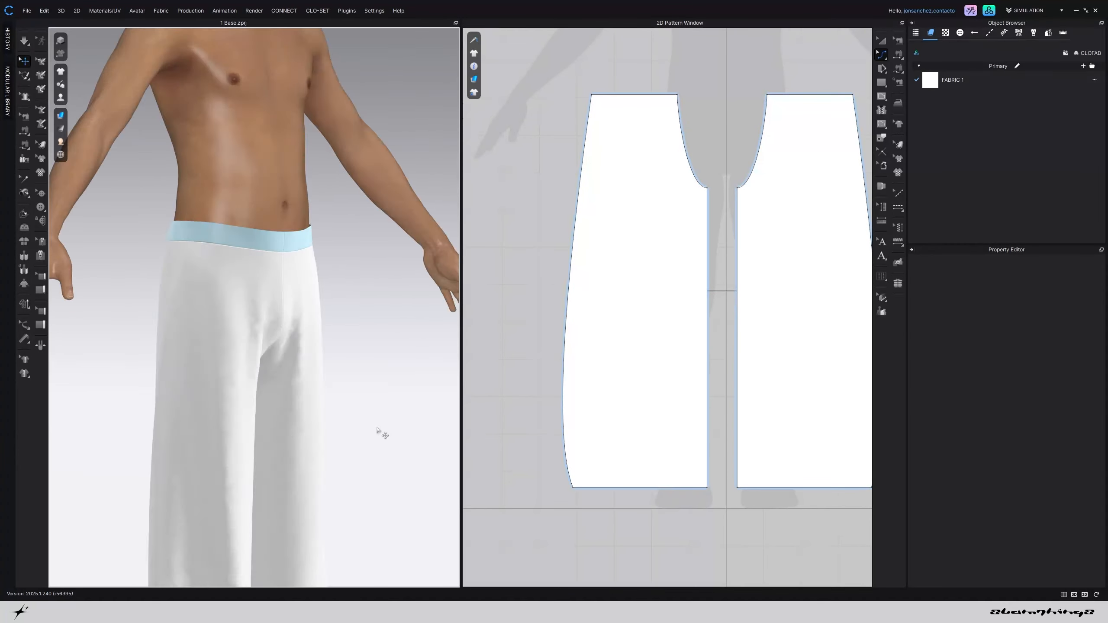
scroll(233, 366, "down", 1)
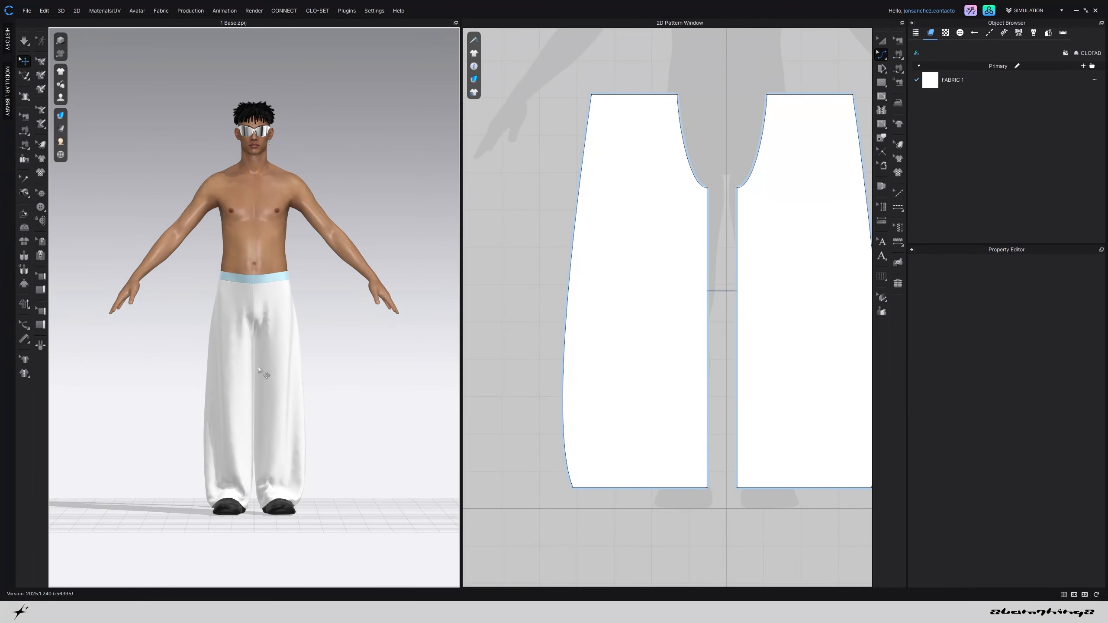
right_click_drag(248, 378, 222, 408)
scroll(222, 408, "up", 4)
middle_click_drag(320, 502, 309, 402)
right_click_drag(309, 402, 306, 411)
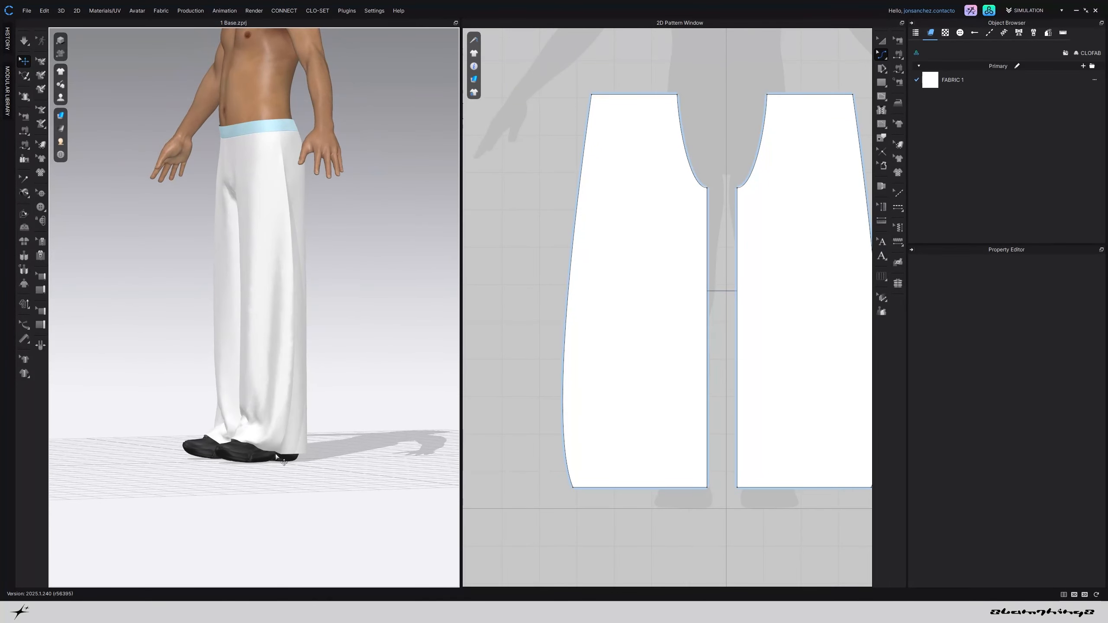
key("2")
scroll(283, 432, "down", 4)
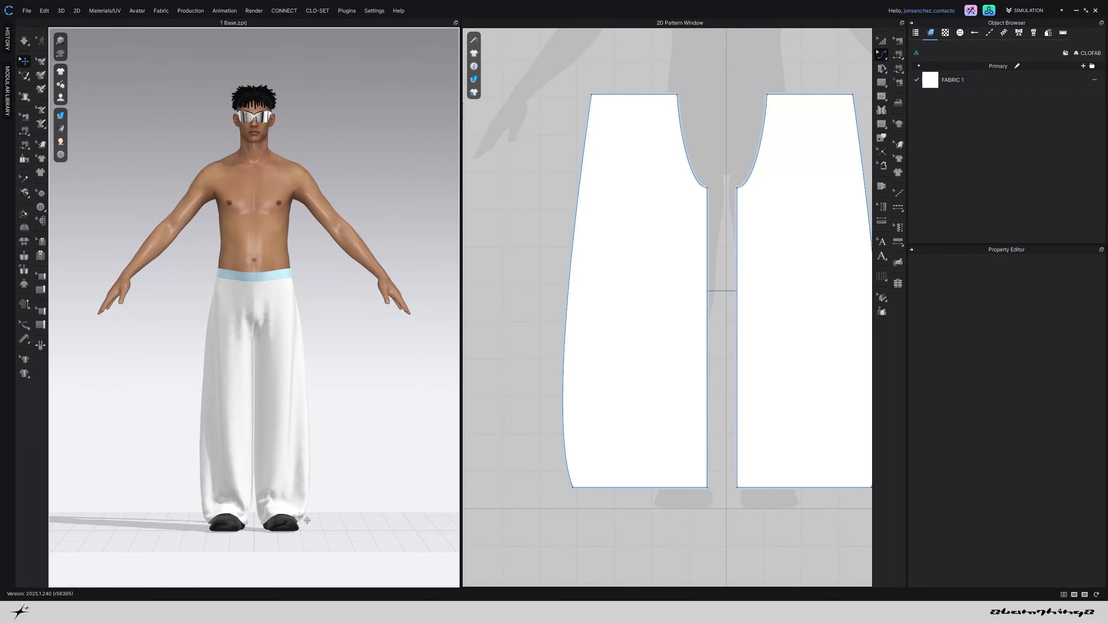
scroll(287, 429, "down", 2)
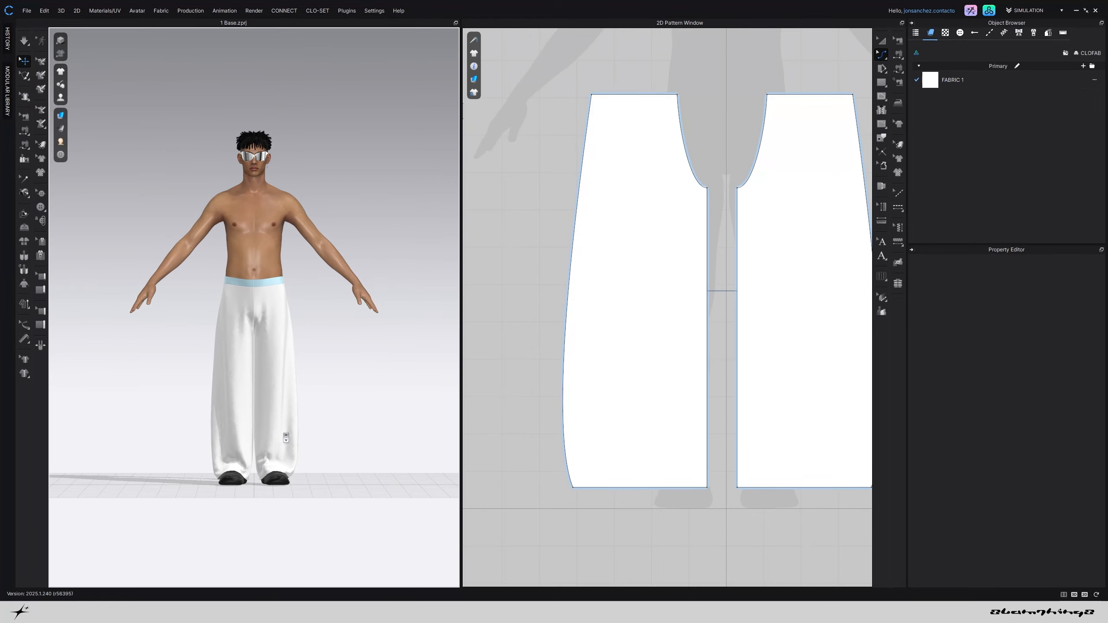
scroll(293, 393, "up", 5)
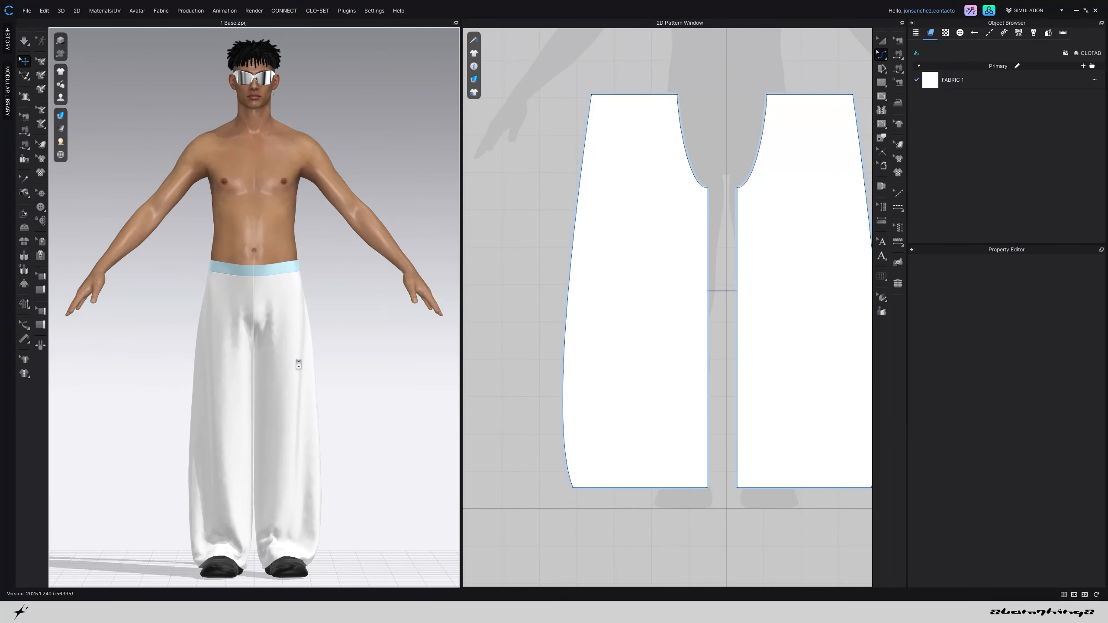
Save the project as a new file named 2 Lines
left_click(881, 42)
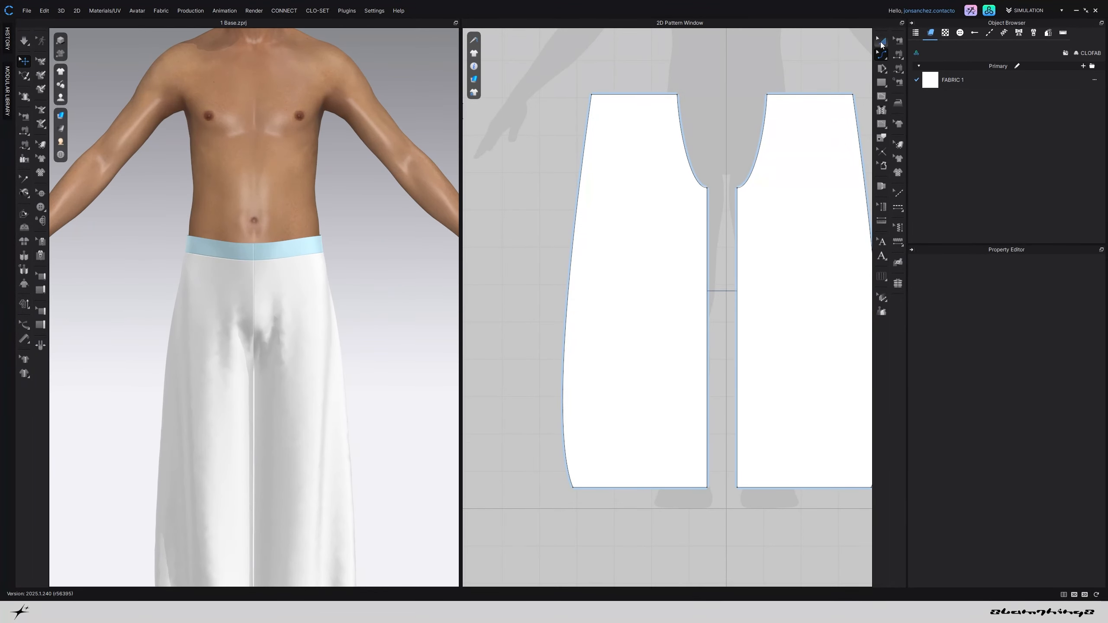
scroll(701, 160, "down", 4)
scroll(401, 288, "down", 3)
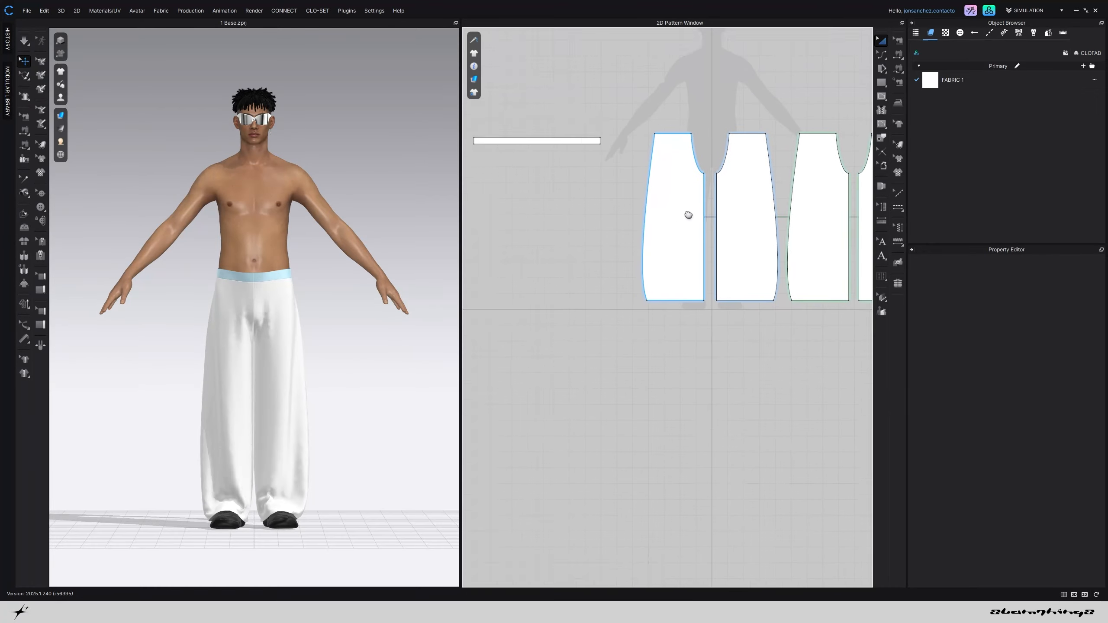
right_click_drag(688, 215, 653, 230)
right_click_drag(322, 346, 361, 344)
key("2")
scroll(355, 352, "down", 3)
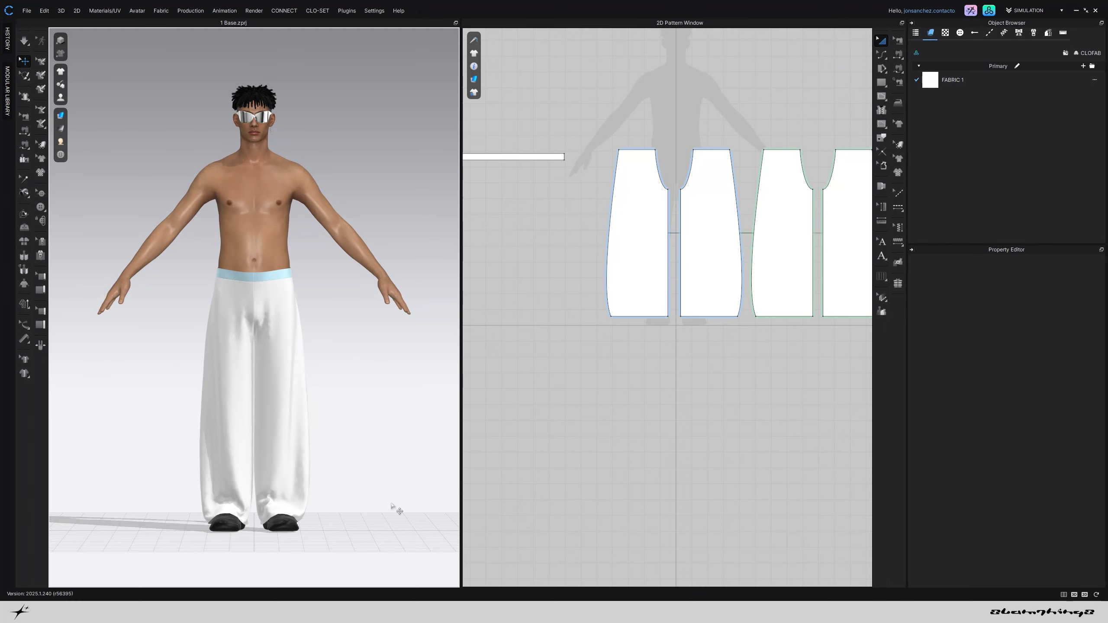
left_click(33, 12)
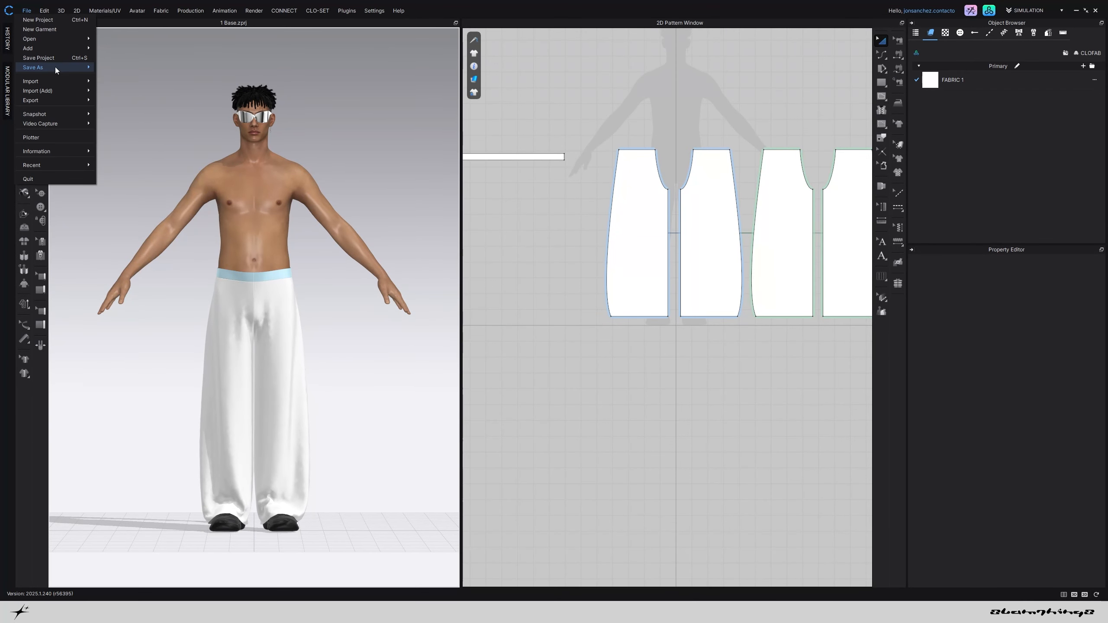
mouse_move(55, 67)
left_click(104, 64)
Simulate the trousers to close the gap at the crotch, stop the simulation and check the drape around the hips
key("space")
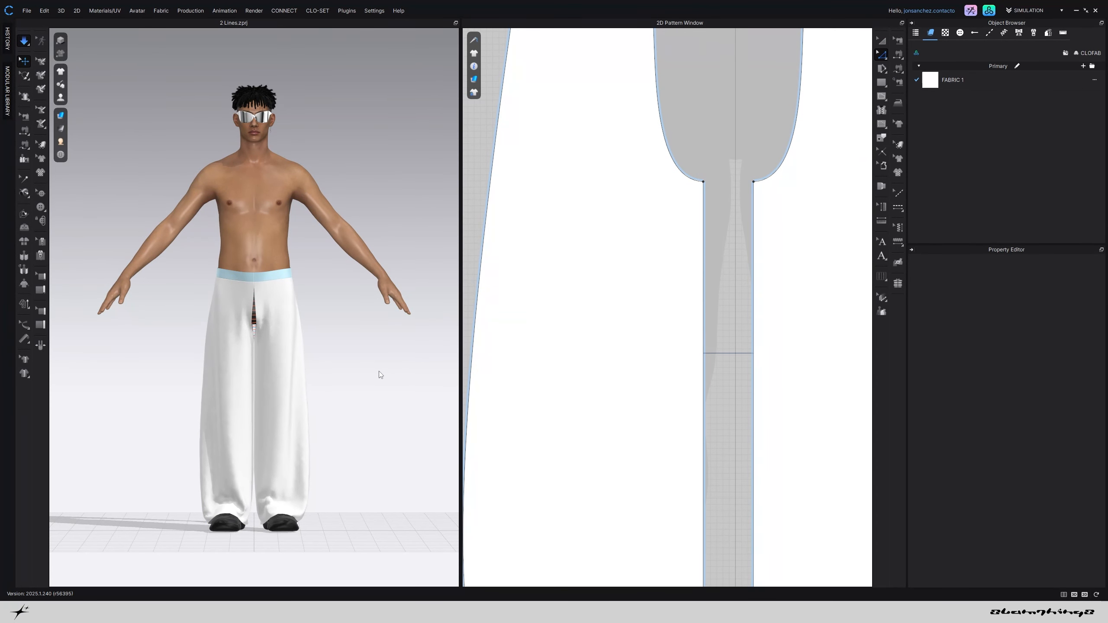
key("space")
scroll(371, 378, "down", 5)
right_click_drag(372, 378, 343, 374)
scroll(388, 378, "up", 5)
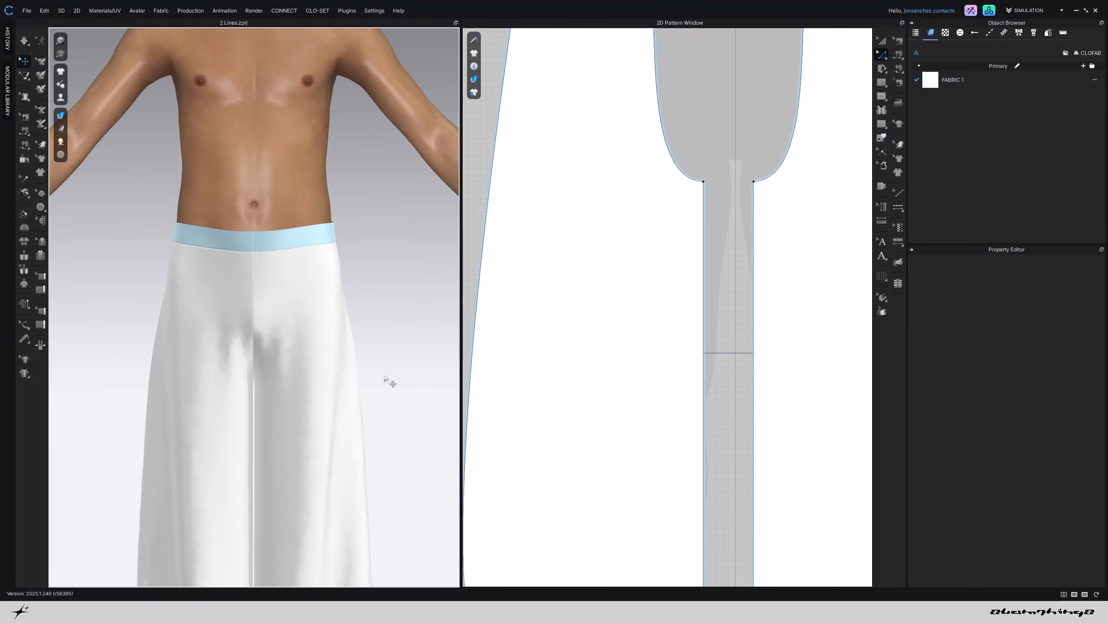
scroll(603, 322, "down", 4)
scroll(597, 272, "up", 2)
Move the upper curve handle of the front leg panels' outer side seam slightly inward and simulate the trousers
left_click(561, 378)
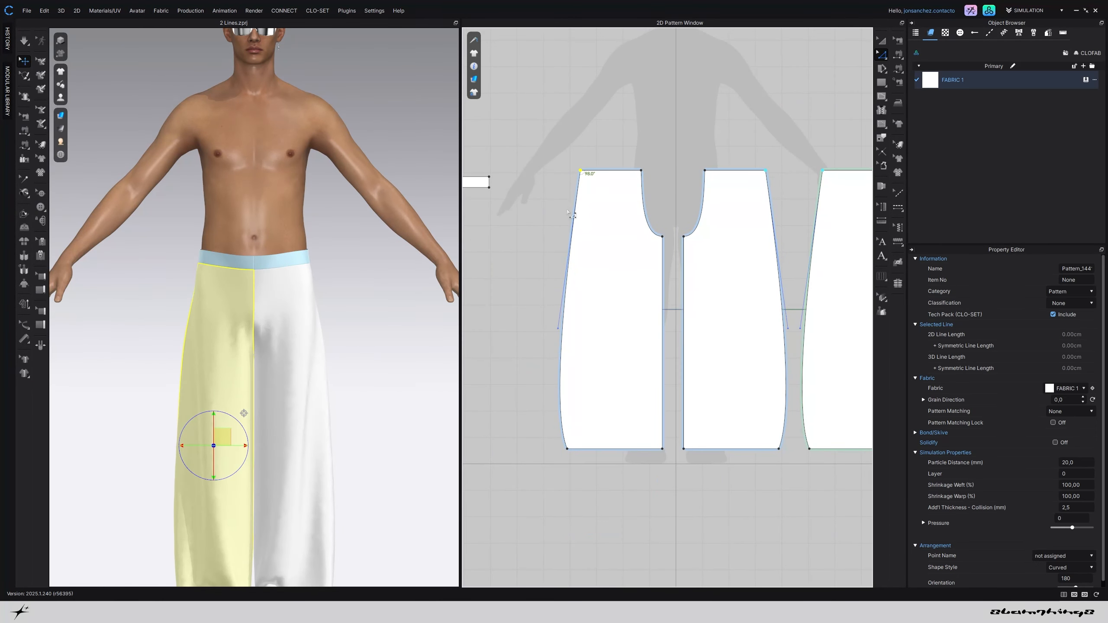
scroll(562, 378, "up", 2)
left_click_drag(555, 368, 566, 370)
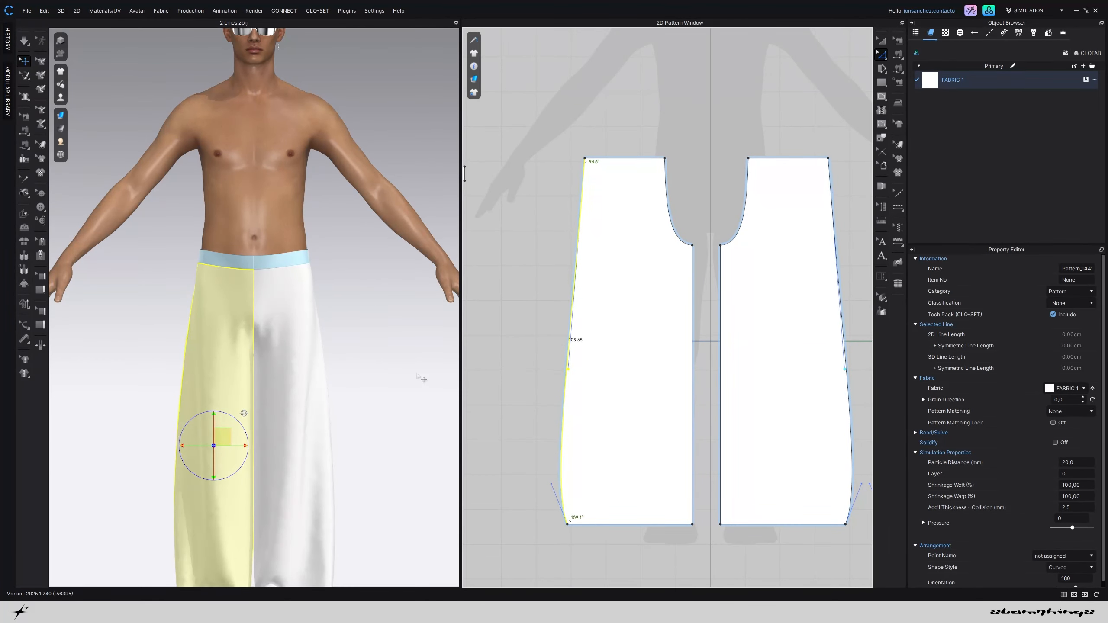
left_click(383, 359)
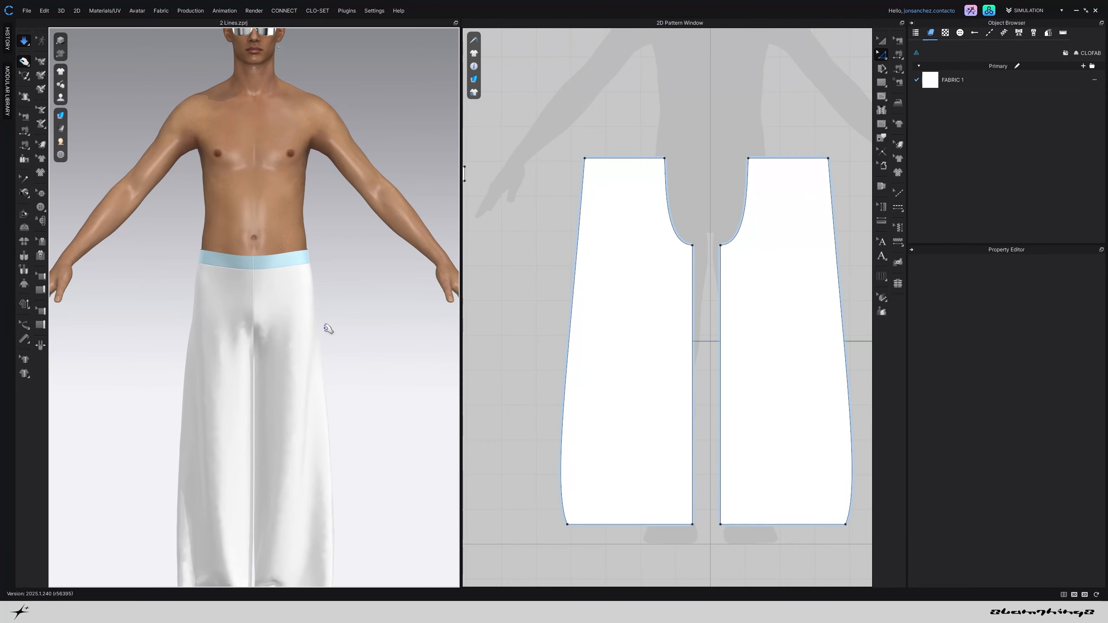
scroll(327, 331, "down", 5)
right_click_drag(316, 381, 259, 307)
scroll(272, 328, "up", 5)
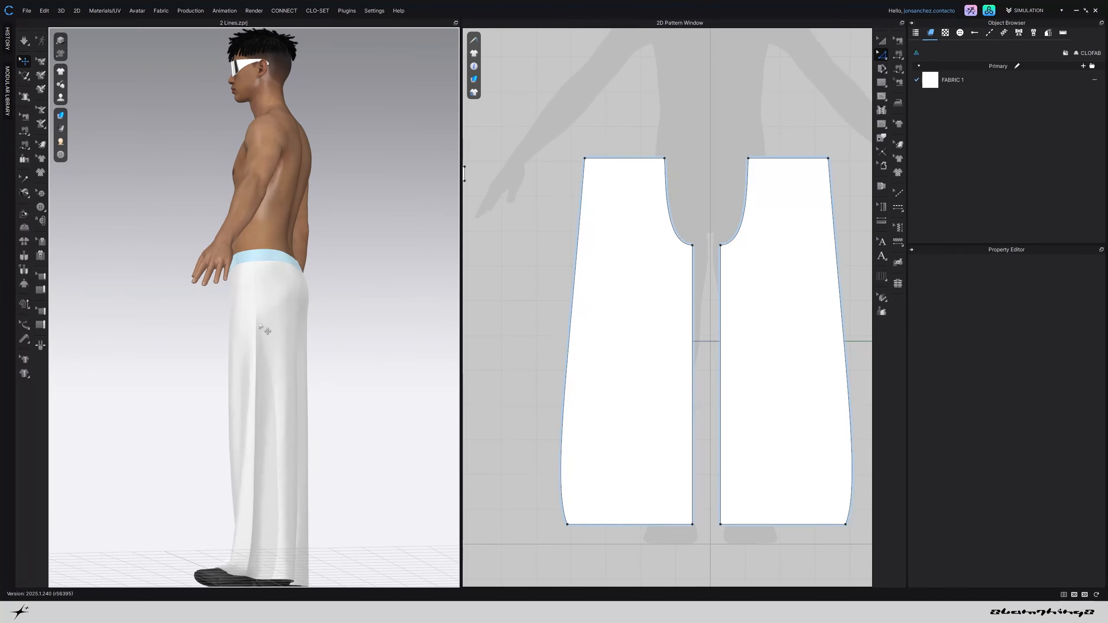
Raise the lower curve handle of the front leg panels' outer side seam and simulate the trousers again
left_click(261, 327)
left_click(552, 484)
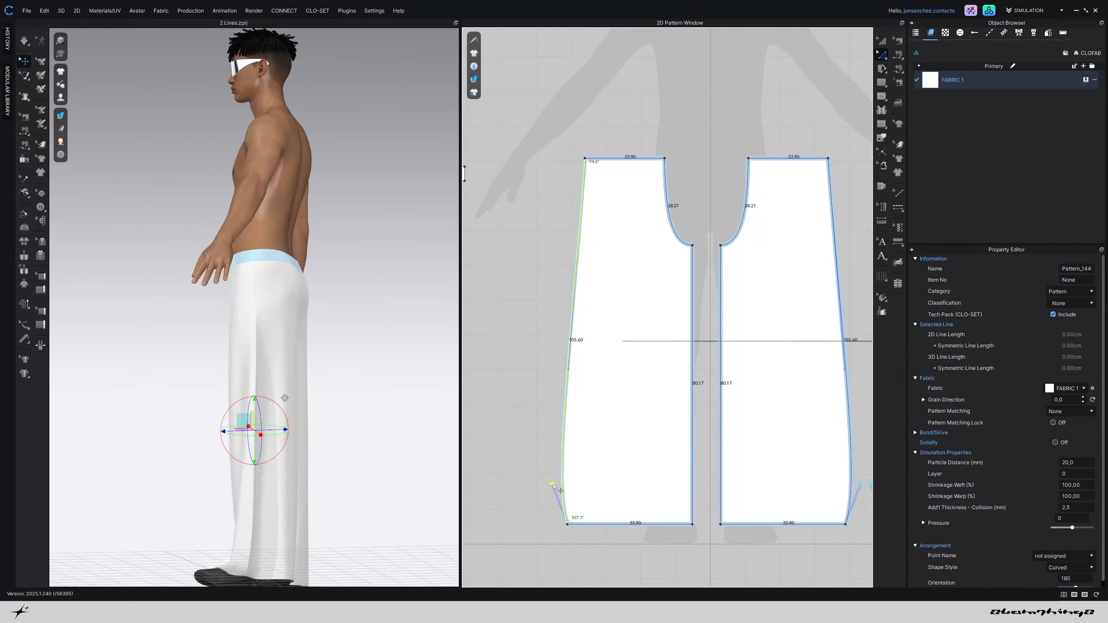
left_click_drag(556, 457, 554, 440)
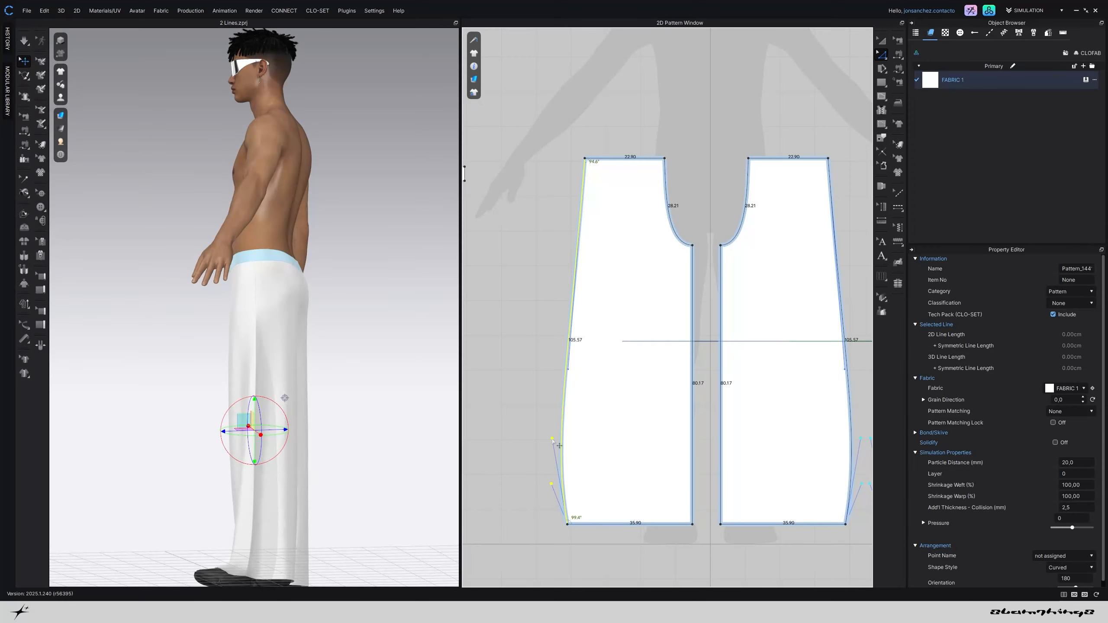
left_click(524, 429)
right_click_drag(300, 417, 372, 426)
key("space")
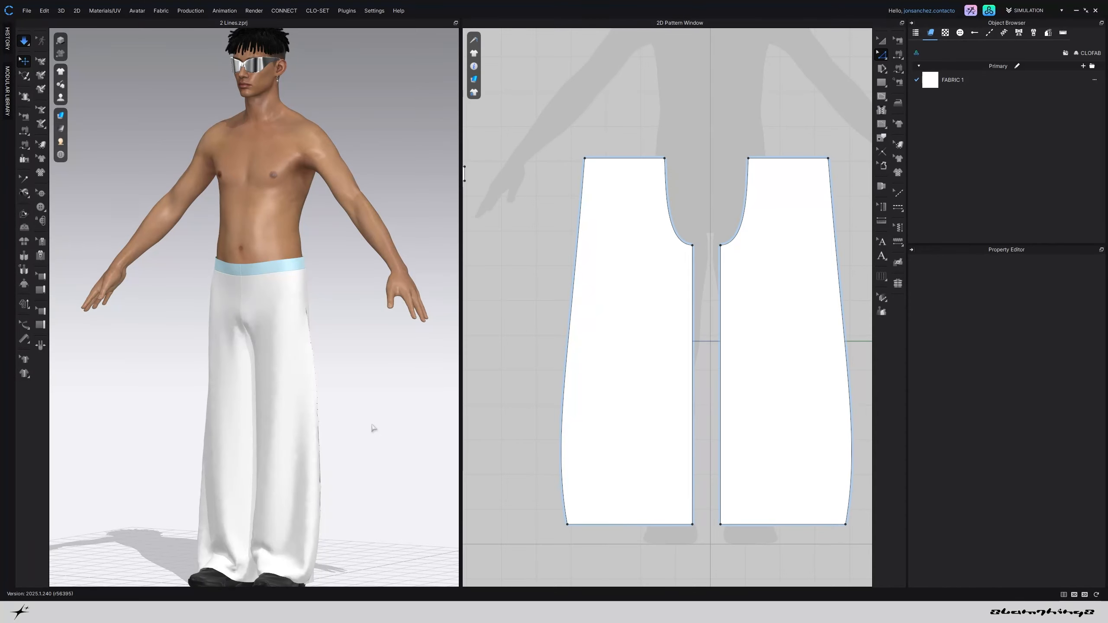
Examine the silhouette of the refined side seams from an angle and from the front, close up and at full length
key("space")
scroll(374, 429, "up", 4)
key("2")
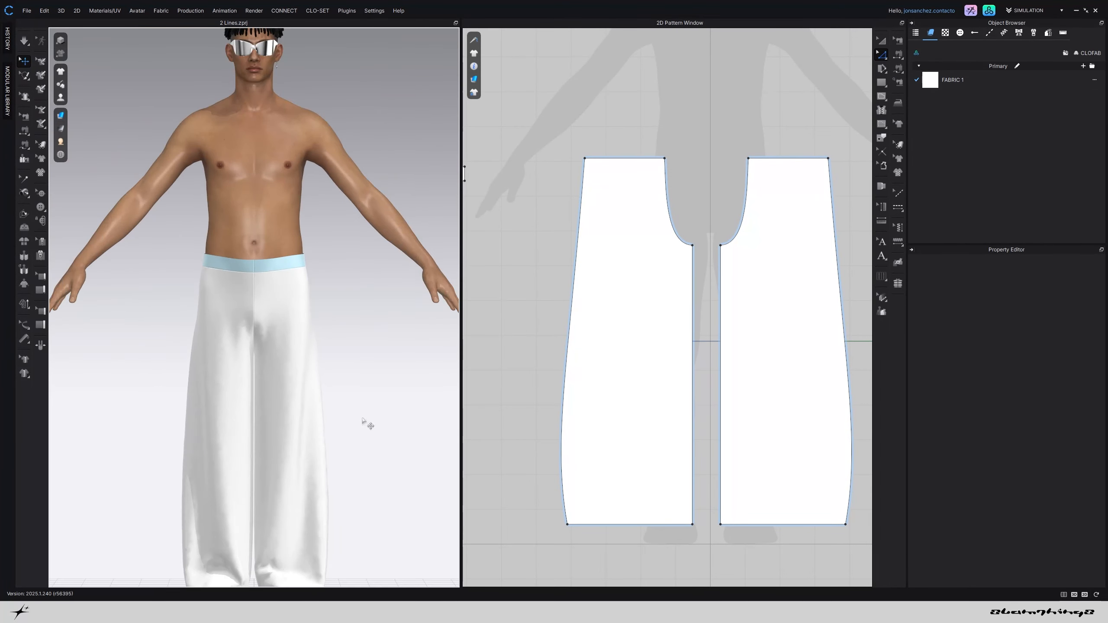
scroll(366, 423, "down", 4)
right_click_drag(367, 421, 400, 421)
scroll(376, 425, "up", 5)
scroll(353, 356, "down", 2)
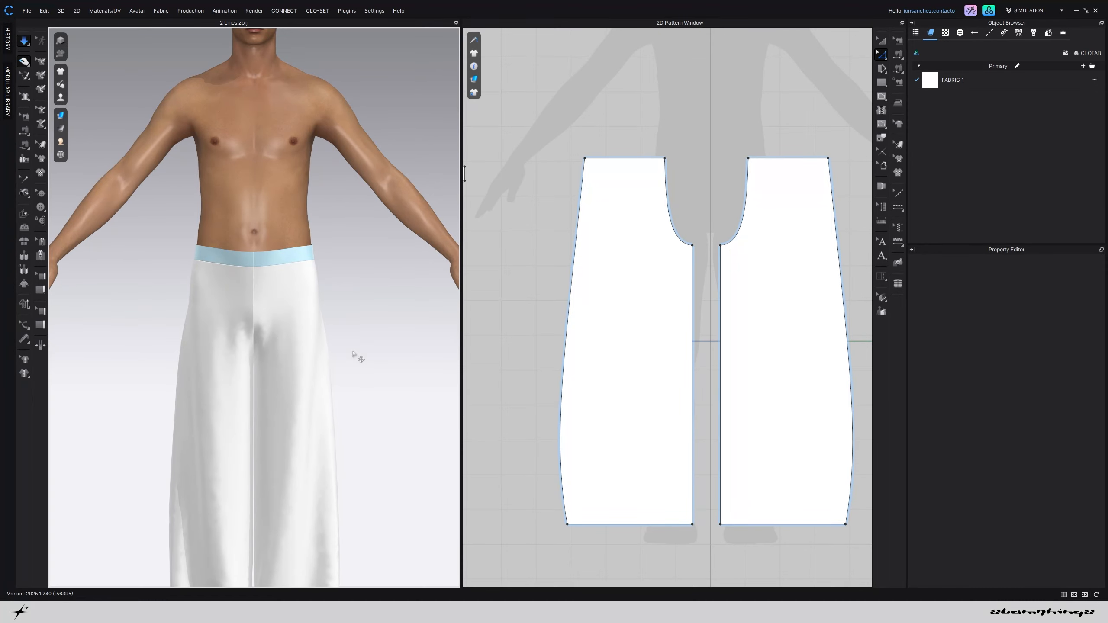
scroll(351, 378, "down", 4)
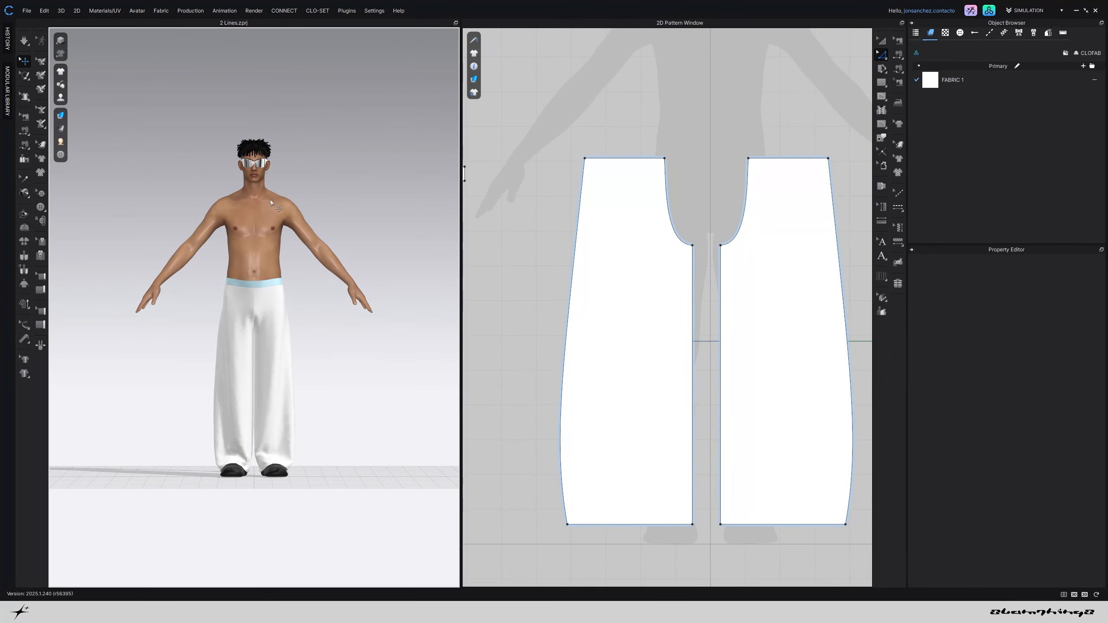
Draw a J-shaped internal fly line on the left front panel, about 4 cm from the center front and 15 cm deep, ending on the crotch curve
scroll(602, 266, "down", 2)
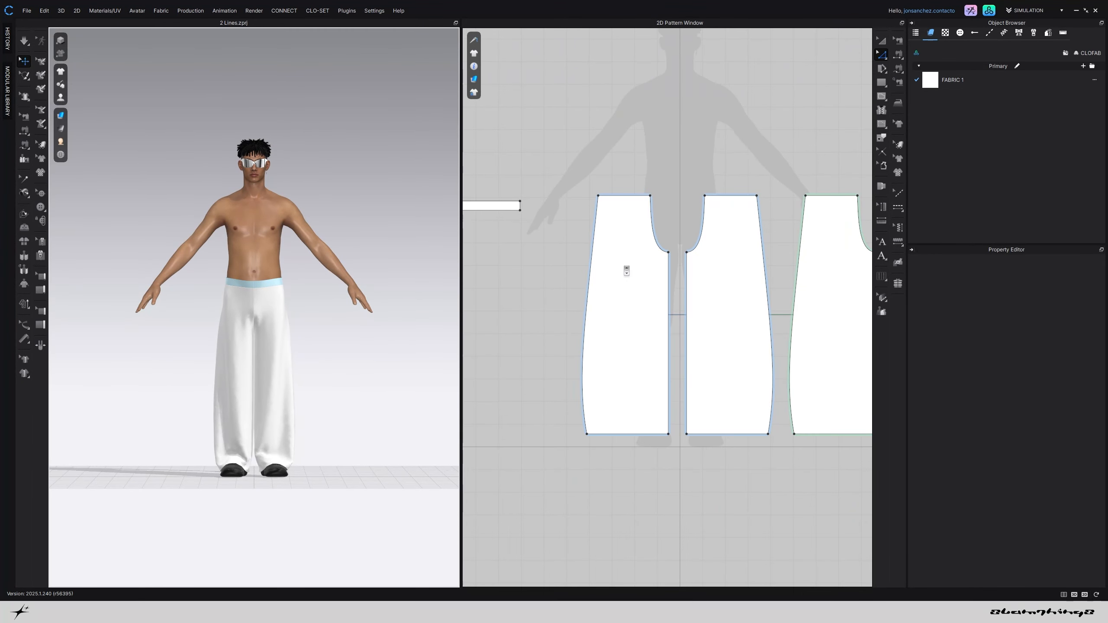
scroll(700, 218, "up", 5)
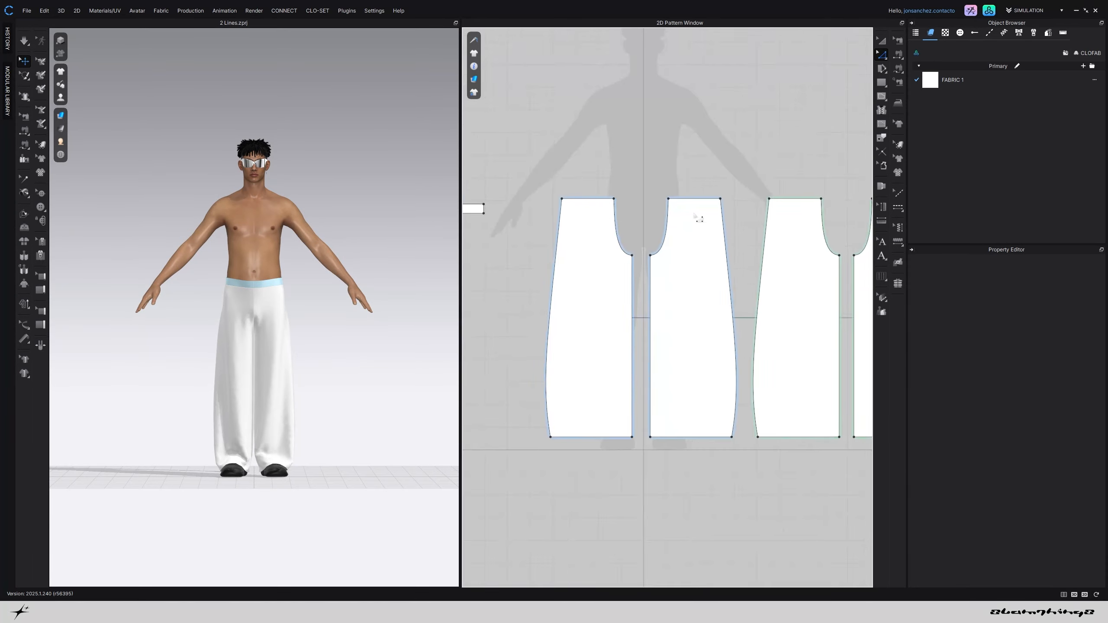
scroll(649, 231, "down", 3)
scroll(649, 231, "up", 4)
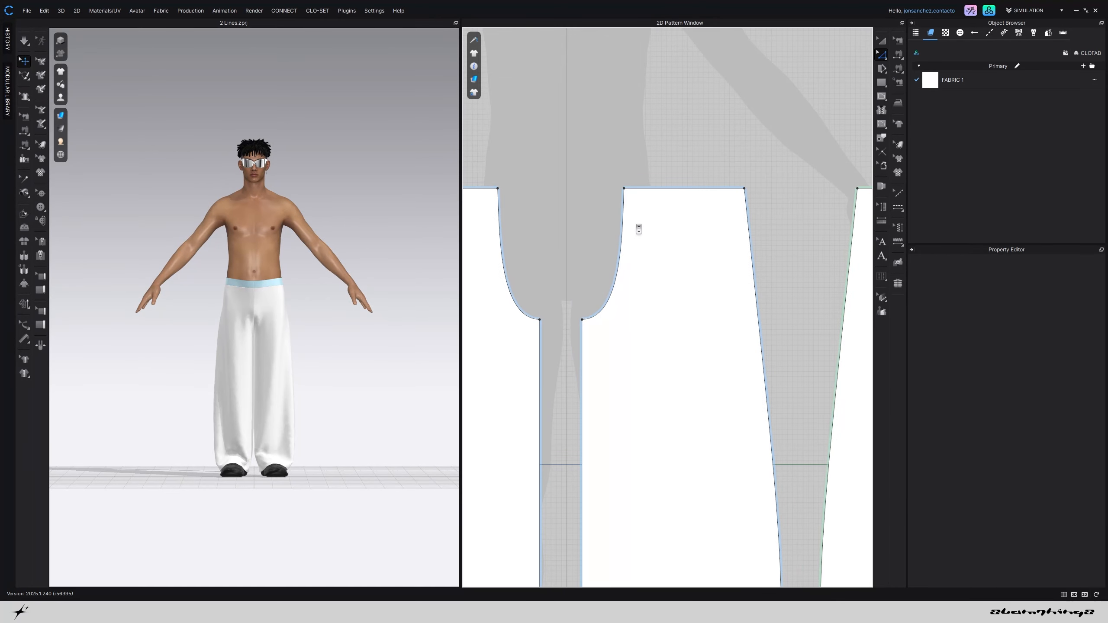
scroll(639, 229, "up", 2)
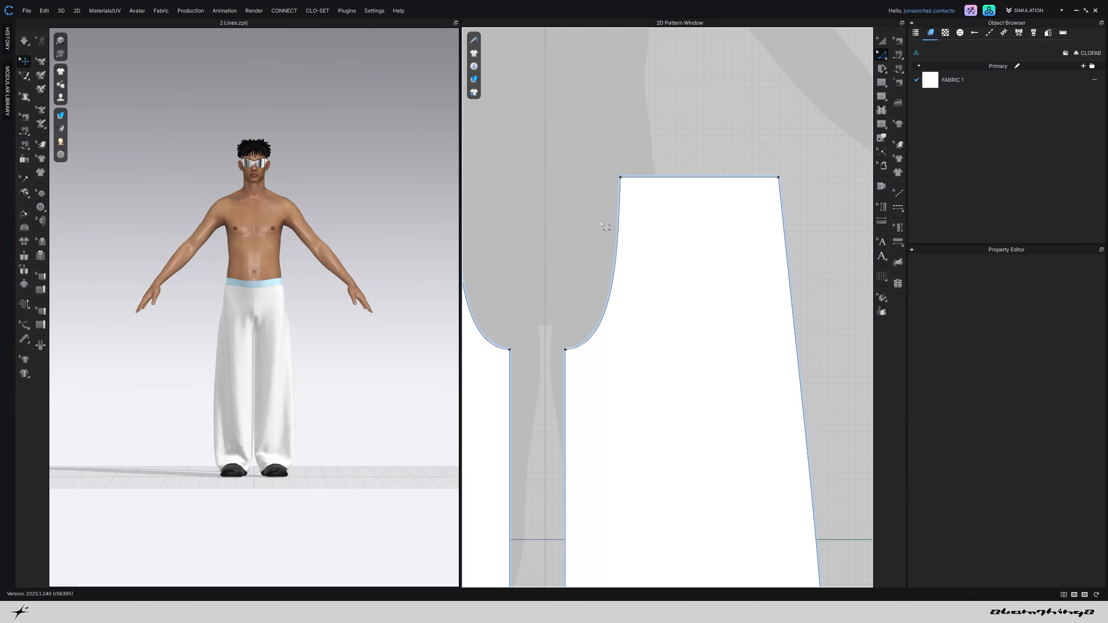
scroll(619, 218, "up", 1)
left_click(885, 101)
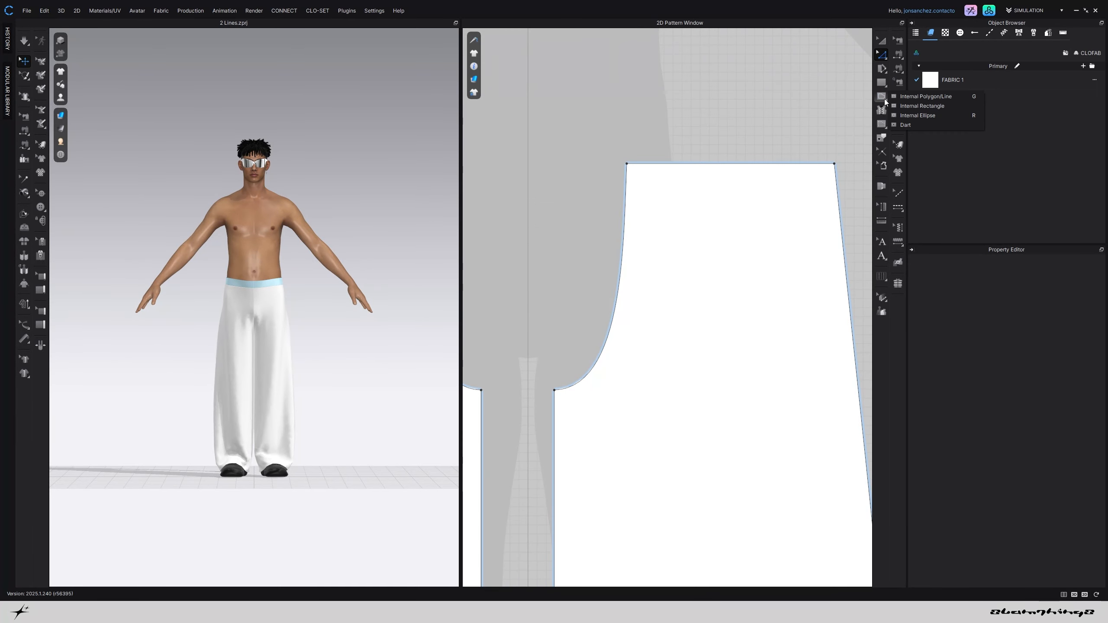
left_click(897, 100)
scroll(661, 170, "up", 1)
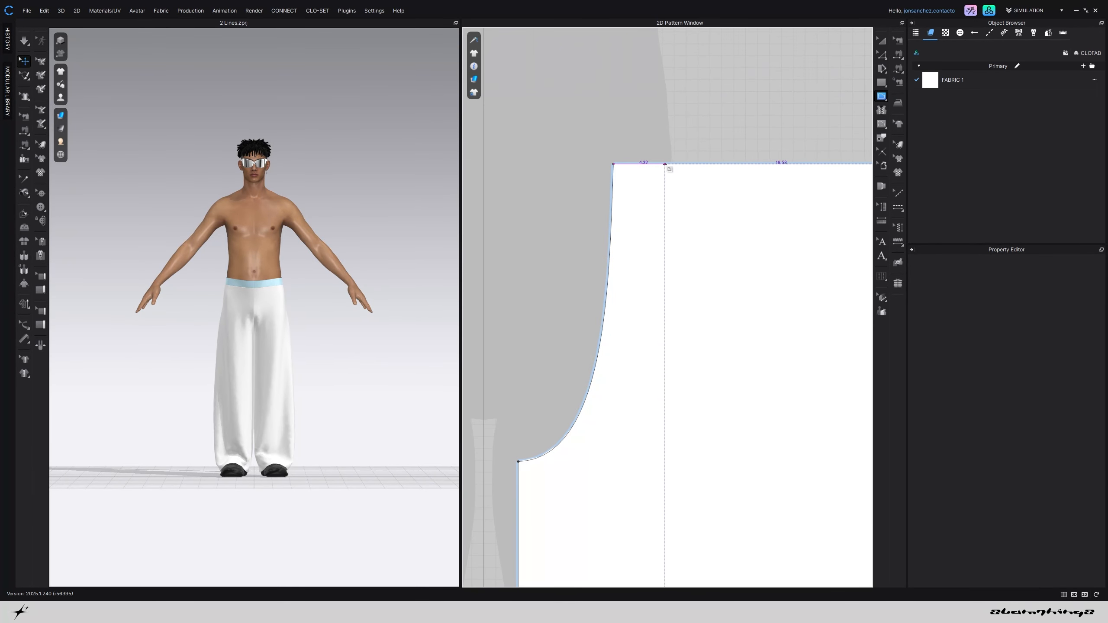
left_click(666, 164)
scroll(643, 334, "up", 1)
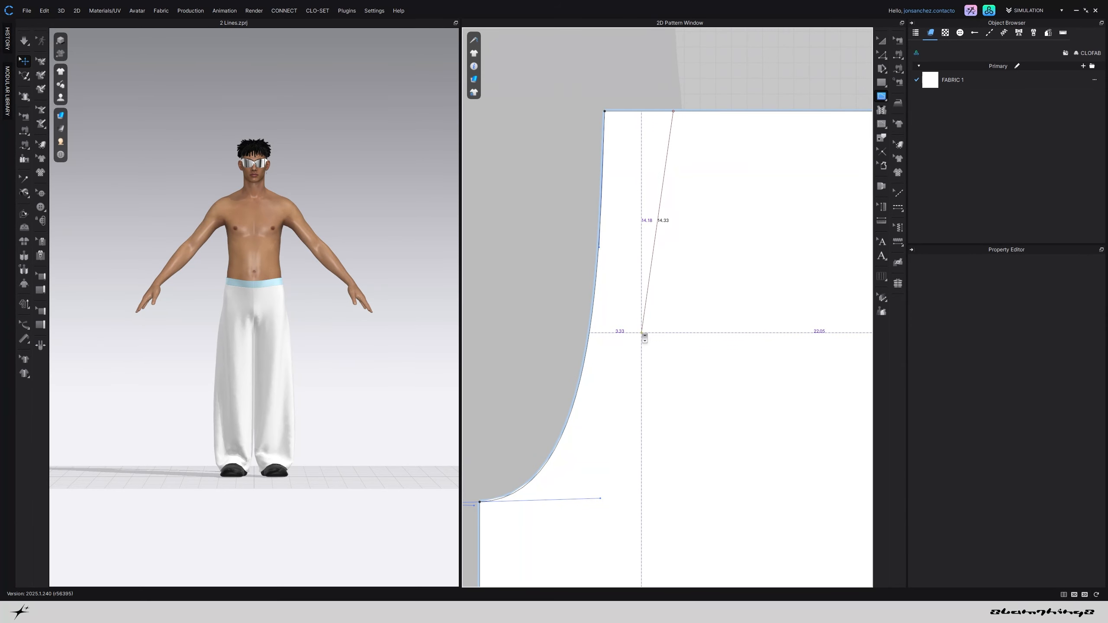
left_click_drag(644, 335, 624, 347)
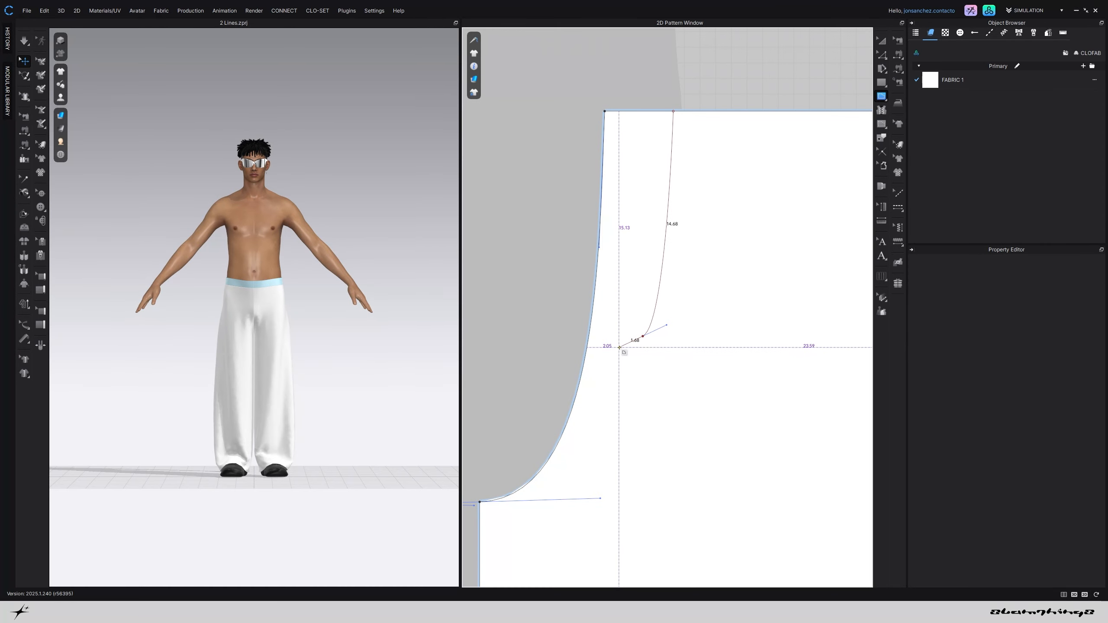
left_click(588, 348)
scroll(388, 346, "up", 2)
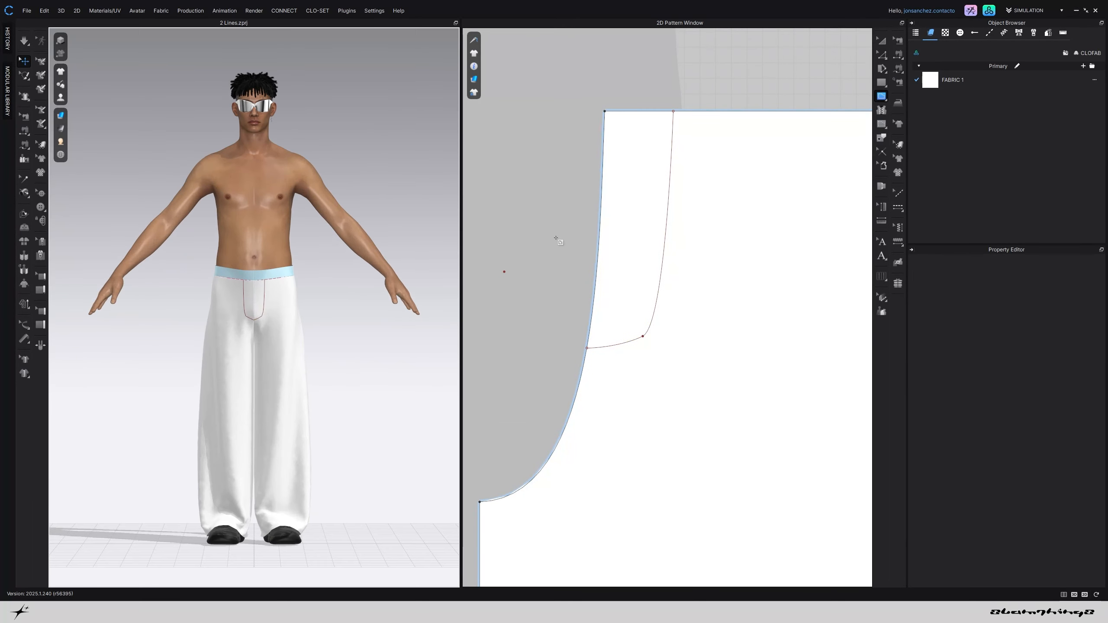
Round the lower corner of the fly line by adjusting its curve handles, and check the fly shape on the trousers
left_click(882, 55)
scroll(728, 315, "up", 2)
left_click_drag(576, 366, 613, 335)
left_click_drag(558, 375, 527, 399)
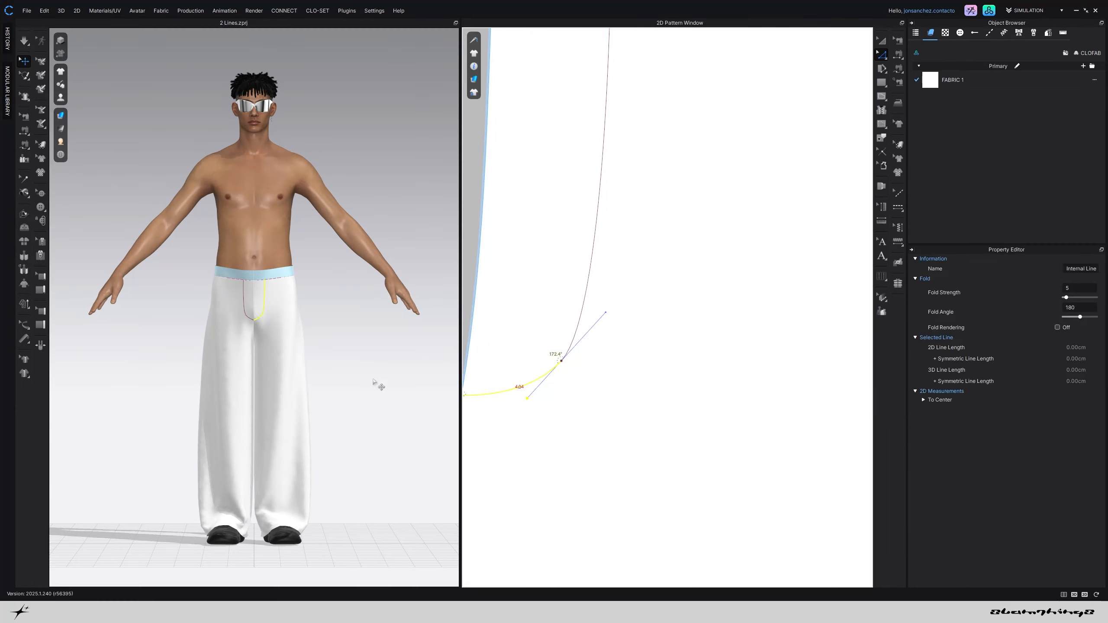
left_click(374, 383)
scroll(317, 277, "up", 3)
scroll(314, 279, "down", 4)
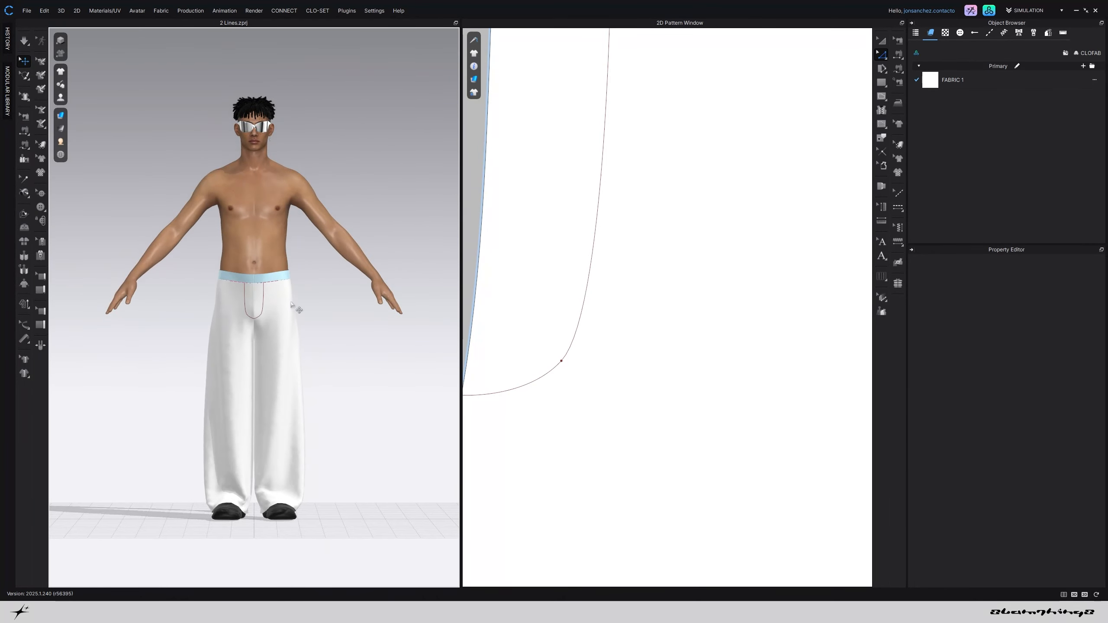
scroll(306, 303, "up", 3)
scroll(650, 236, "down", 3)
scroll(653, 239, "up", 1)
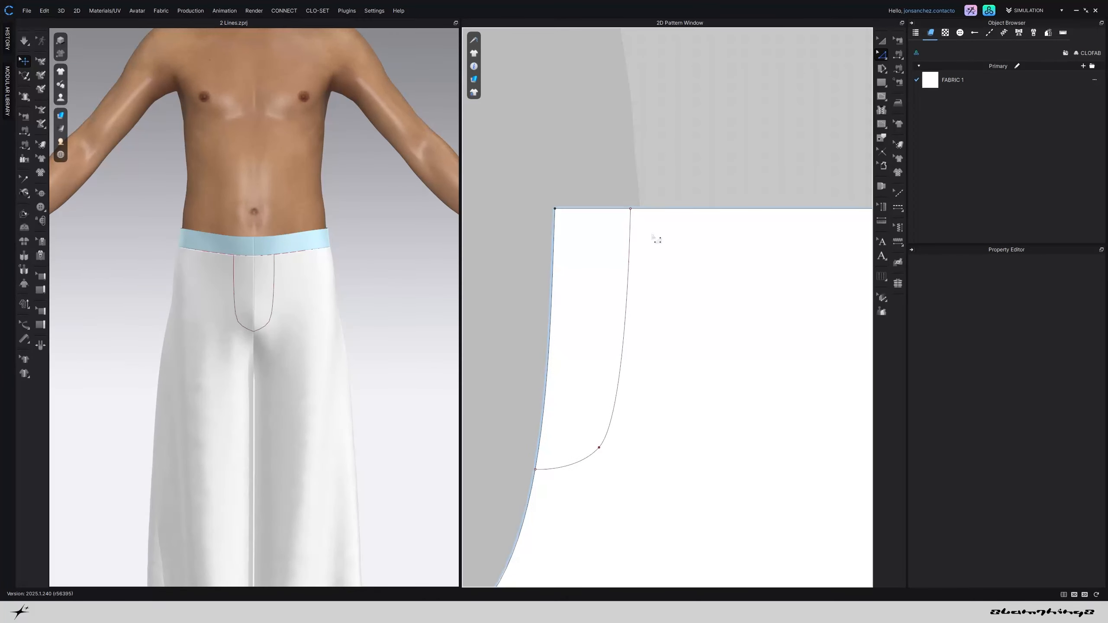
Shift the fly line's waist end slightly toward the center front and round its lower corner with Smooth Curve
left_click(630, 213)
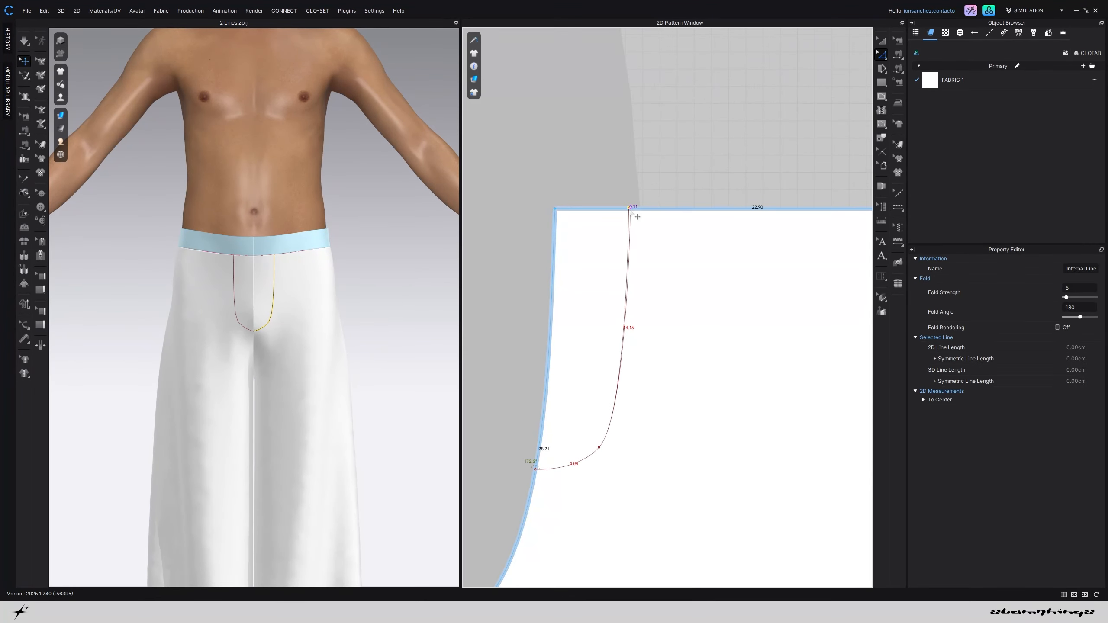
left_click(371, 314)
left_click(887, 54)
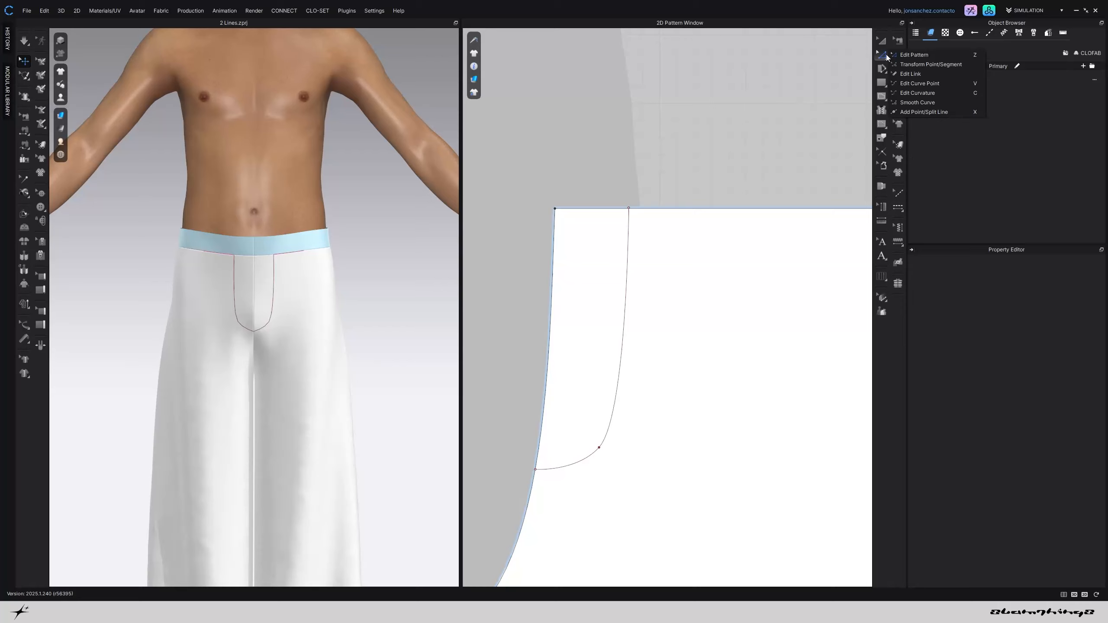
left_click(913, 104)
scroll(604, 454, "up", 1)
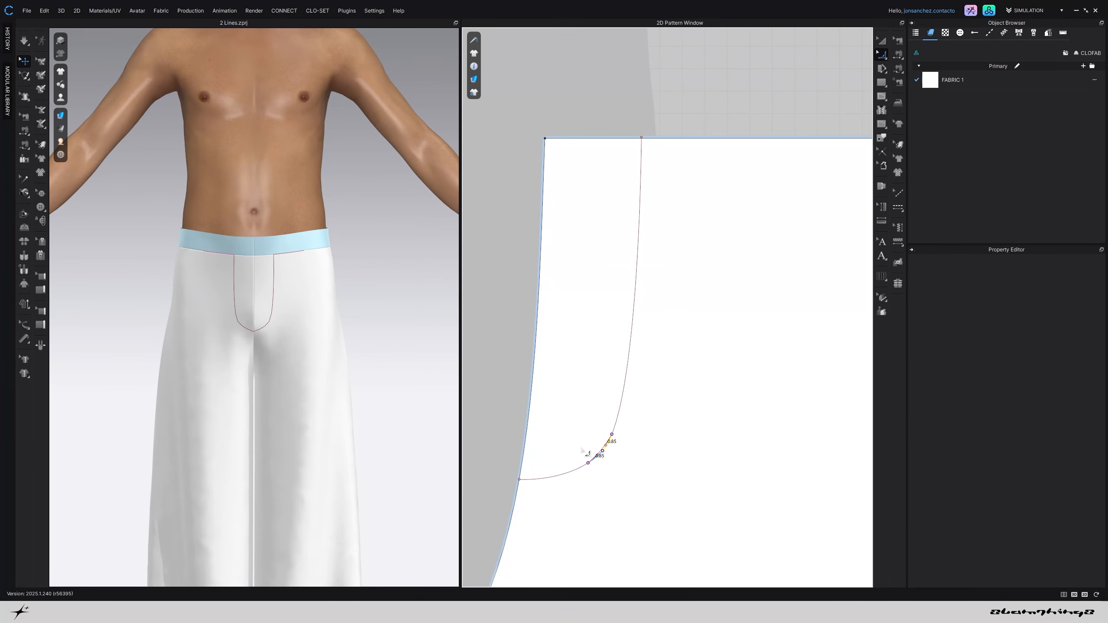
left_click_drag(577, 447, 560, 428)
left_click(451, 363)
scroll(627, 376, "down", 4)
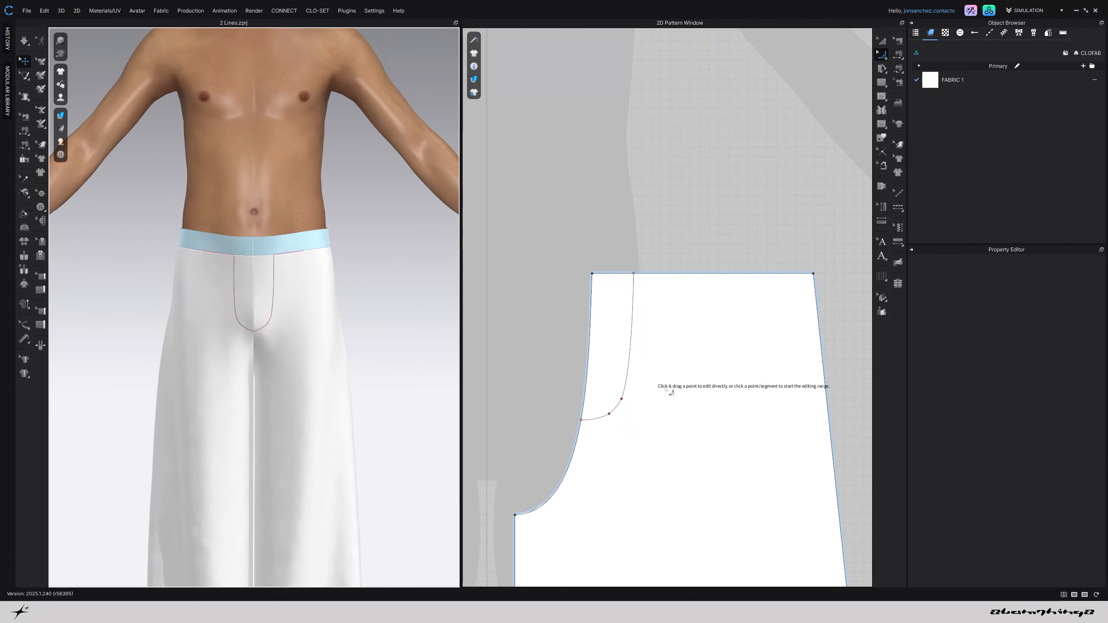
left_click(882, 41)
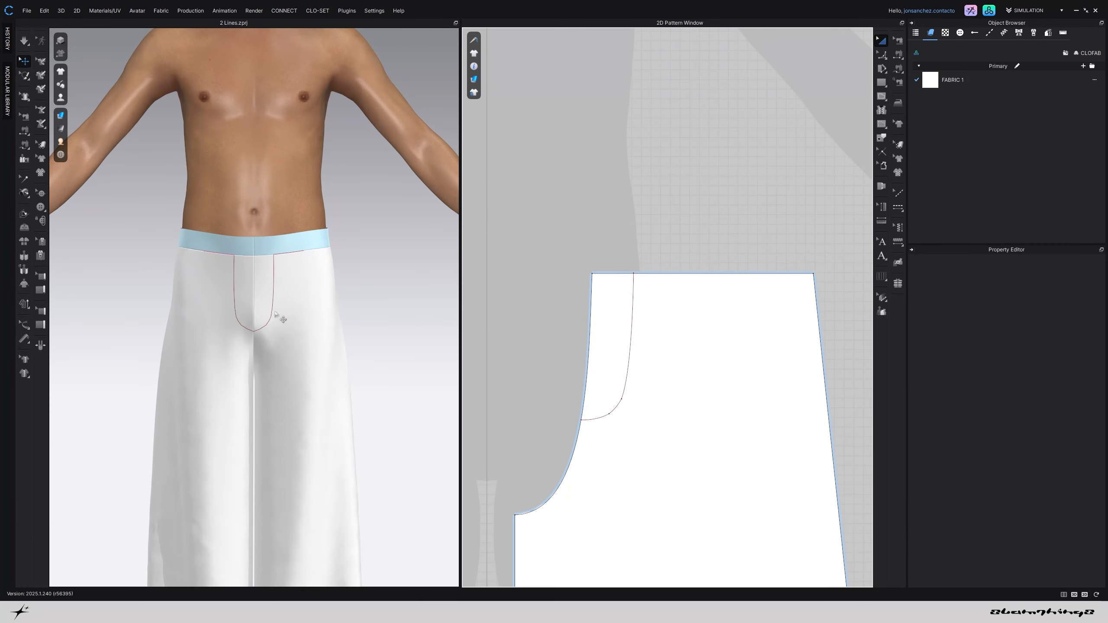
scroll(341, 353, "down", 3)
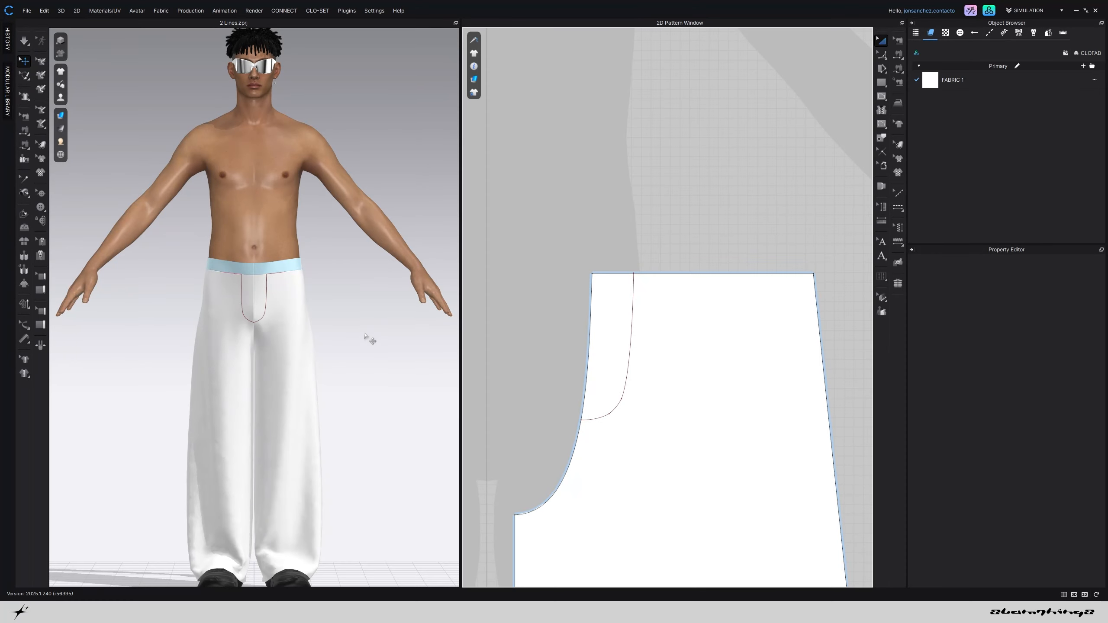
scroll(703, 228, "down", 5)
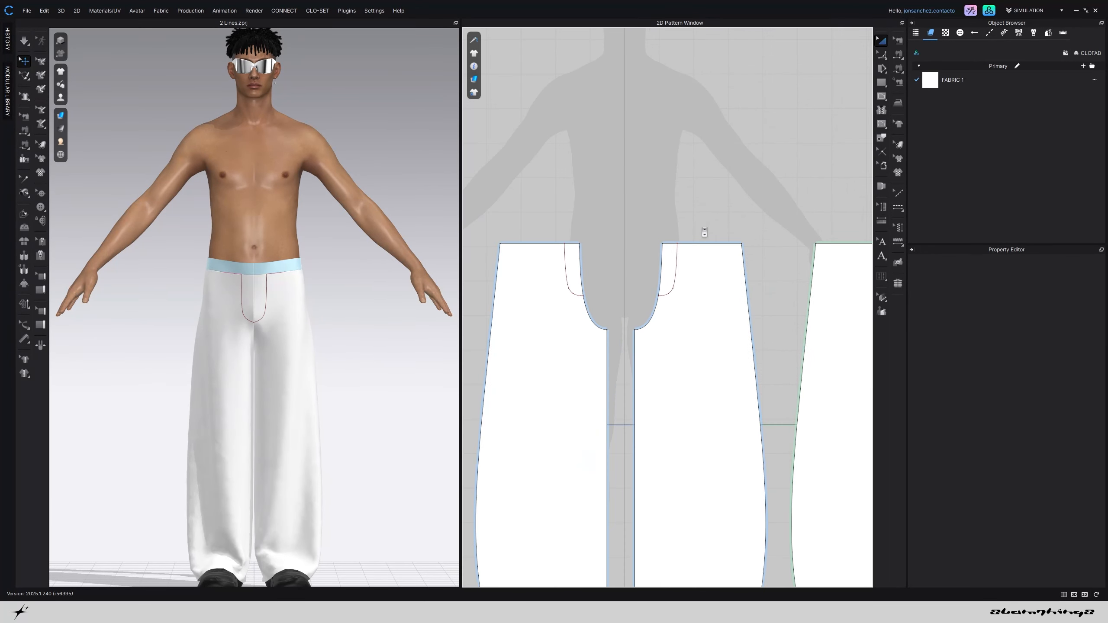
Offset the hem edge of the leg panels as one internal line at 2 cm
left_click(882, 54)
left_click(893, 52)
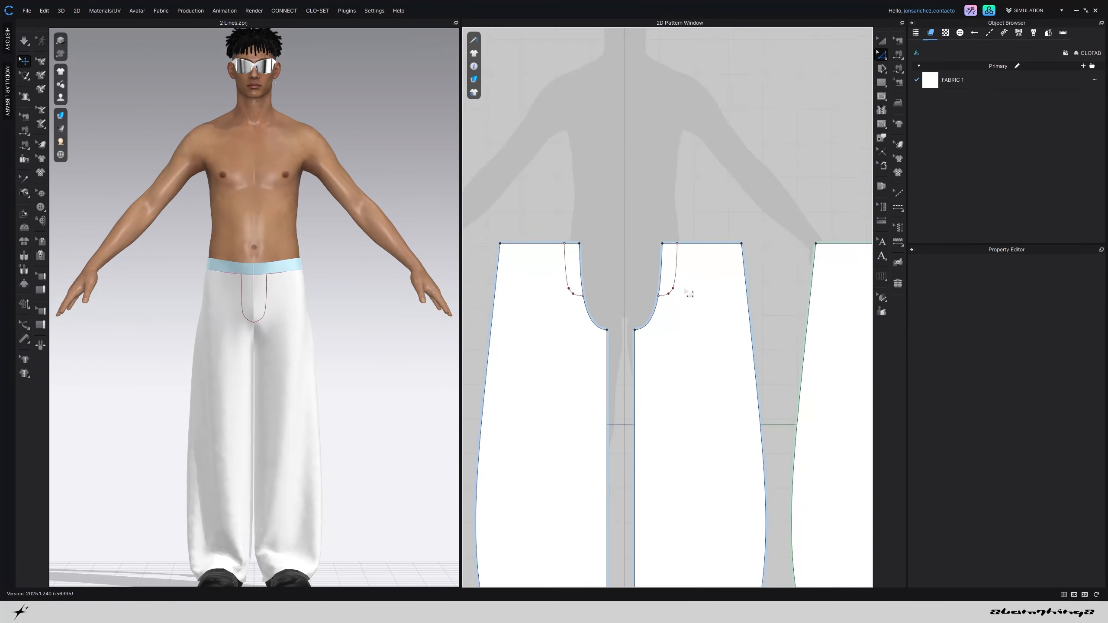
scroll(643, 189, "down", 5)
scroll(628, 231, "up", 2)
left_click(623, 304)
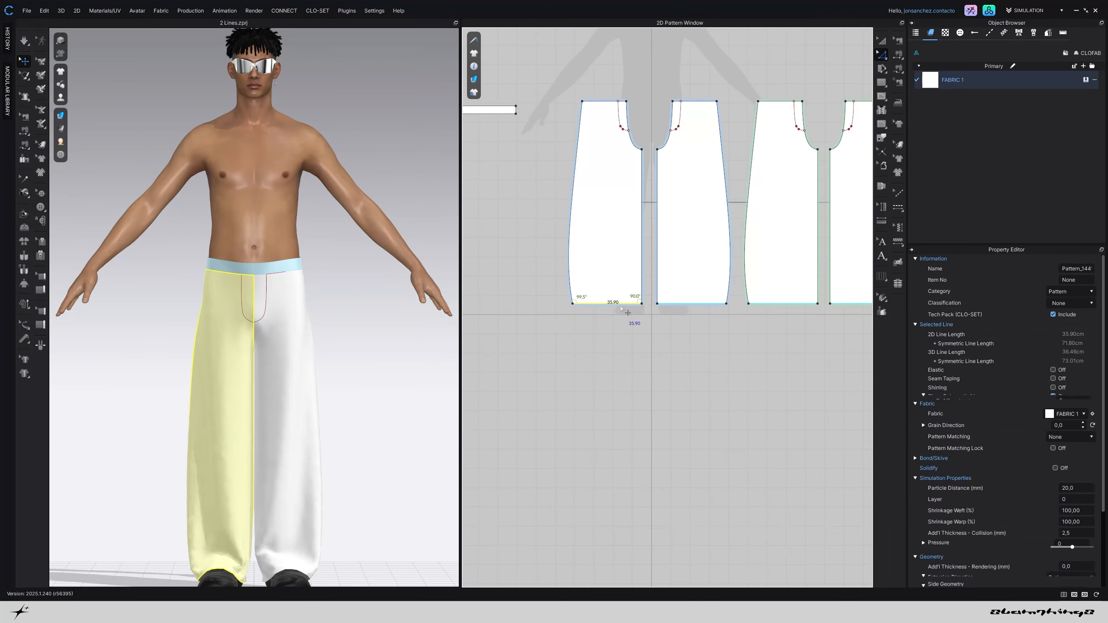
right_click(623, 304)
left_click(650, 401)
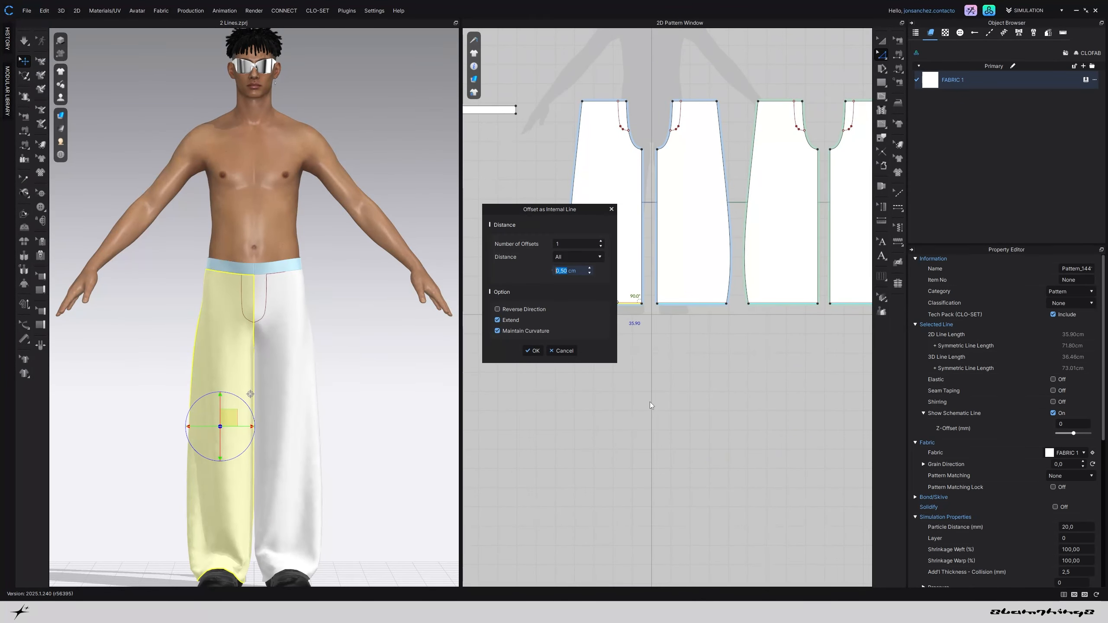
type("2")
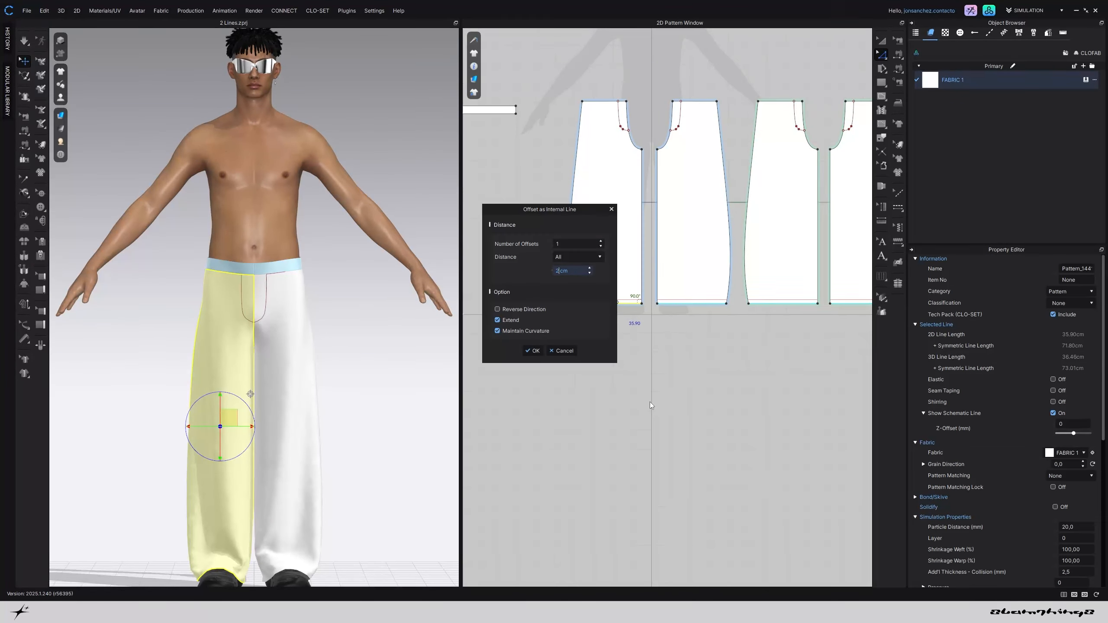
left_click(533, 351)
Examine the hem lines on the trousers up close, from the side and from the front
scroll(334, 404, "up", 5)
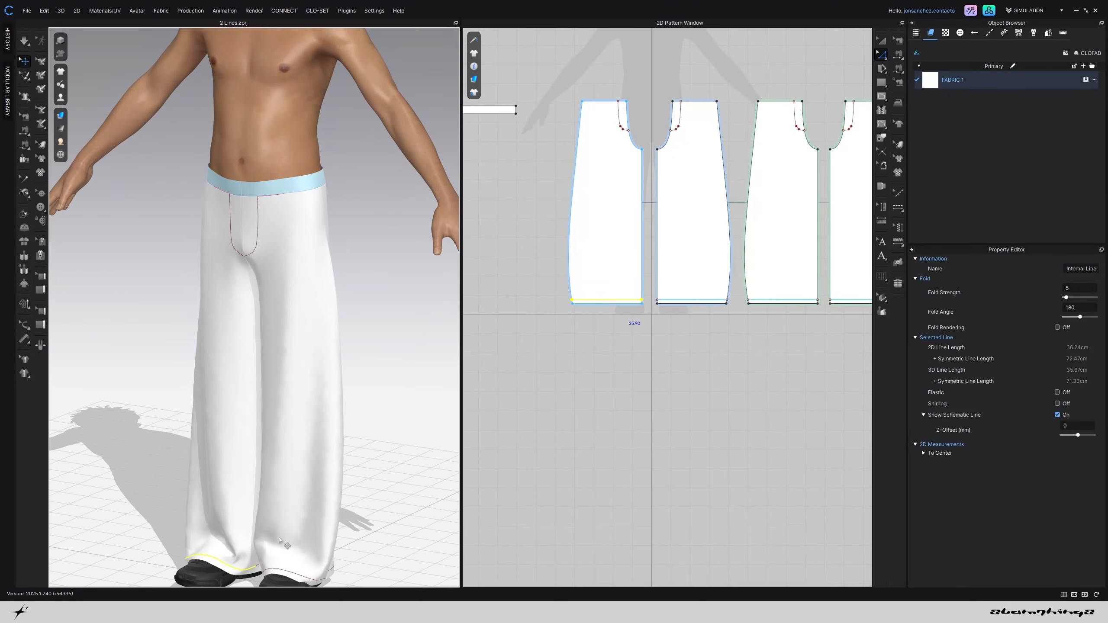
middle_click_drag(279, 540, 301, 421)
scroll(302, 421, "up", 2)
scroll(603, 323, "up", 5)
left_click(631, 283)
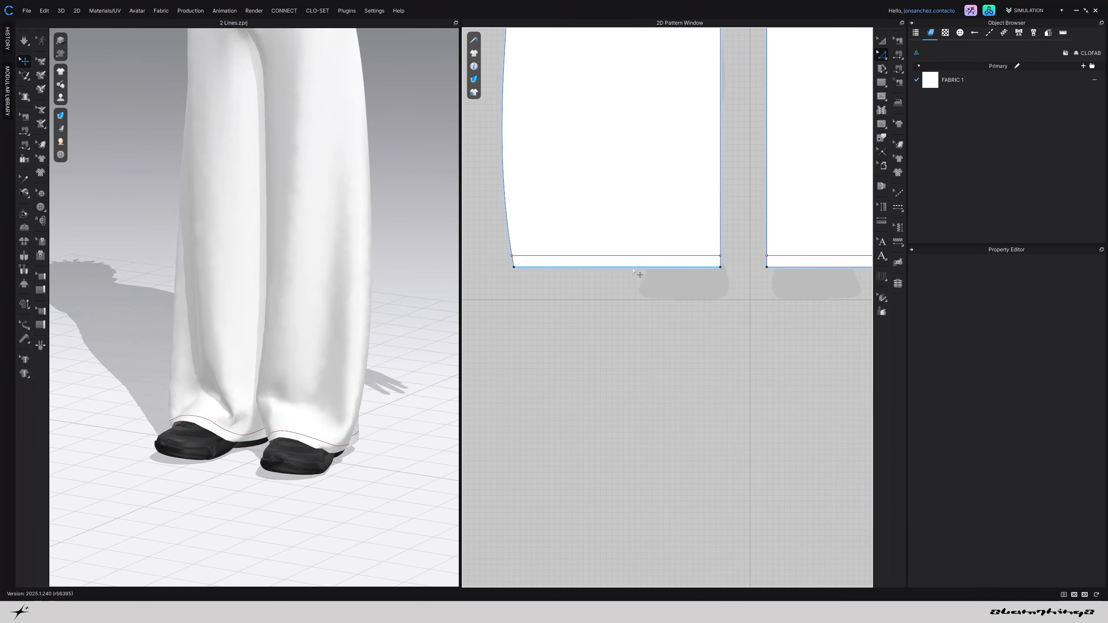
left_click(633, 269)
left_click(389, 402)
scroll(388, 404, "down", 3)
right_click_drag(389, 403, 458, 447)
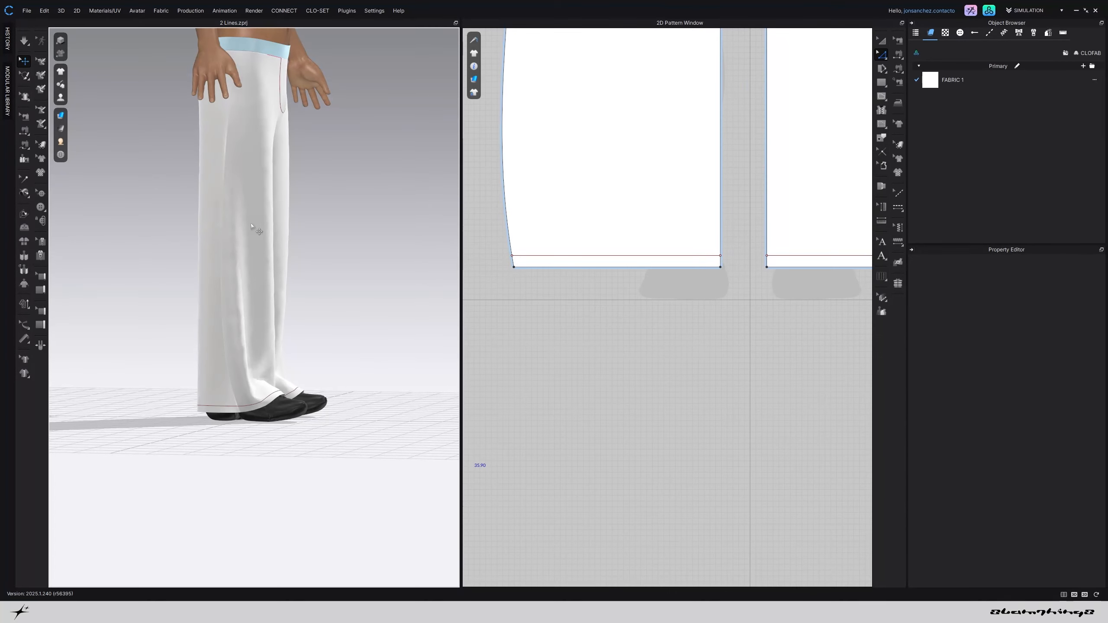
middle_click_drag(235, 272, 243, 298)
scroll(277, 288, "up", 2)
right_click_drag(277, 288, 215, 278)
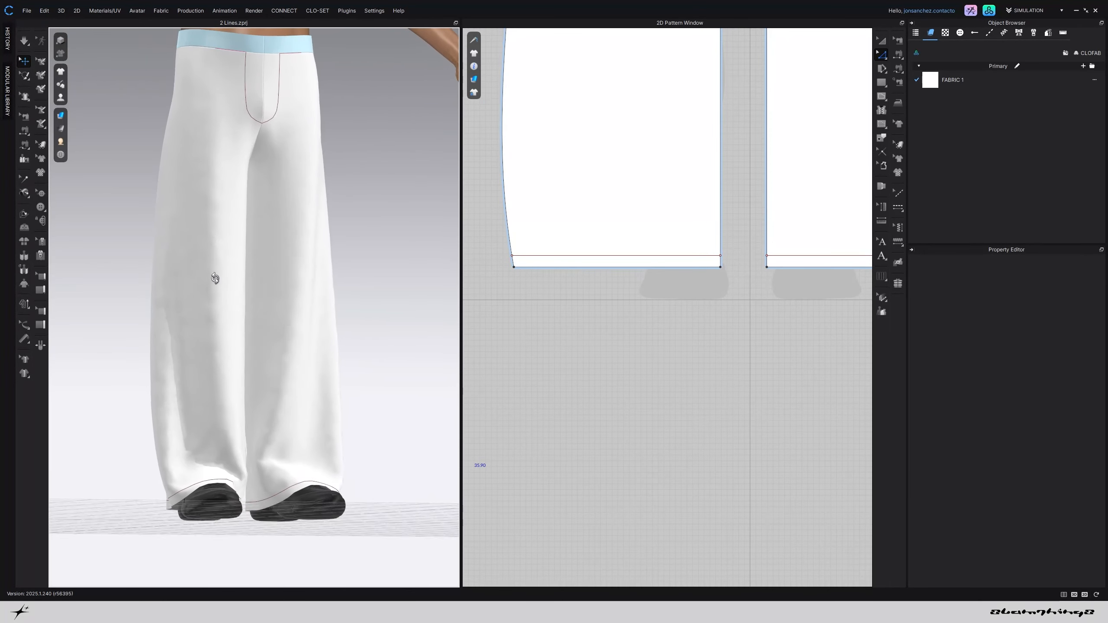
Offset the front panels' inseam as one internal line at 0.5 cm and check it on the trousers
scroll(687, 253, "down", 3)
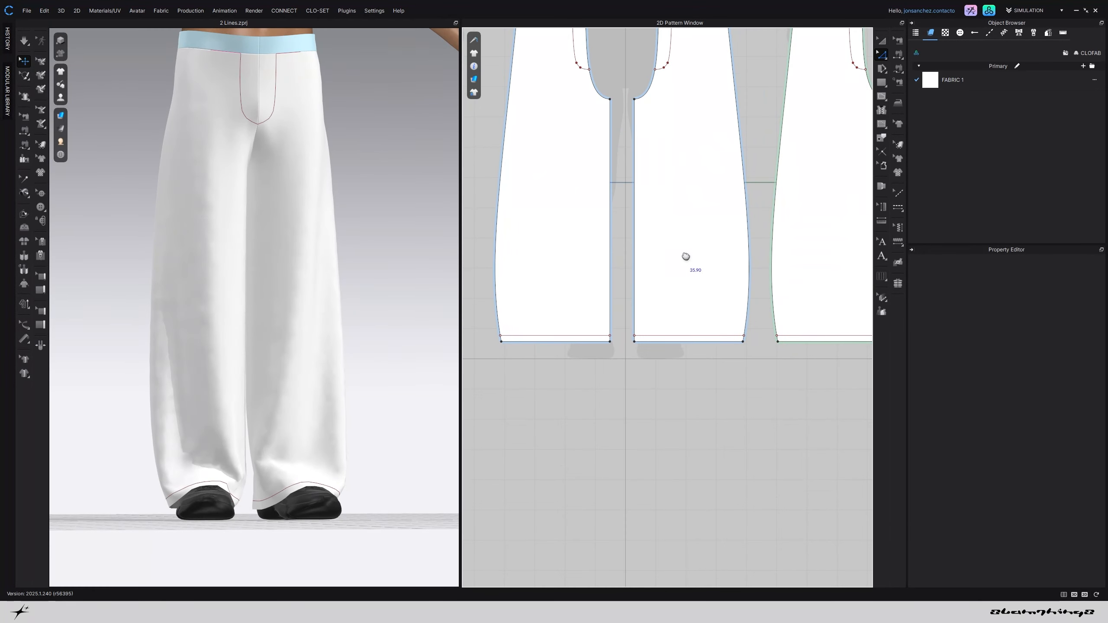
left_click(636, 186)
middle_click_drag(644, 190, 636, 251)
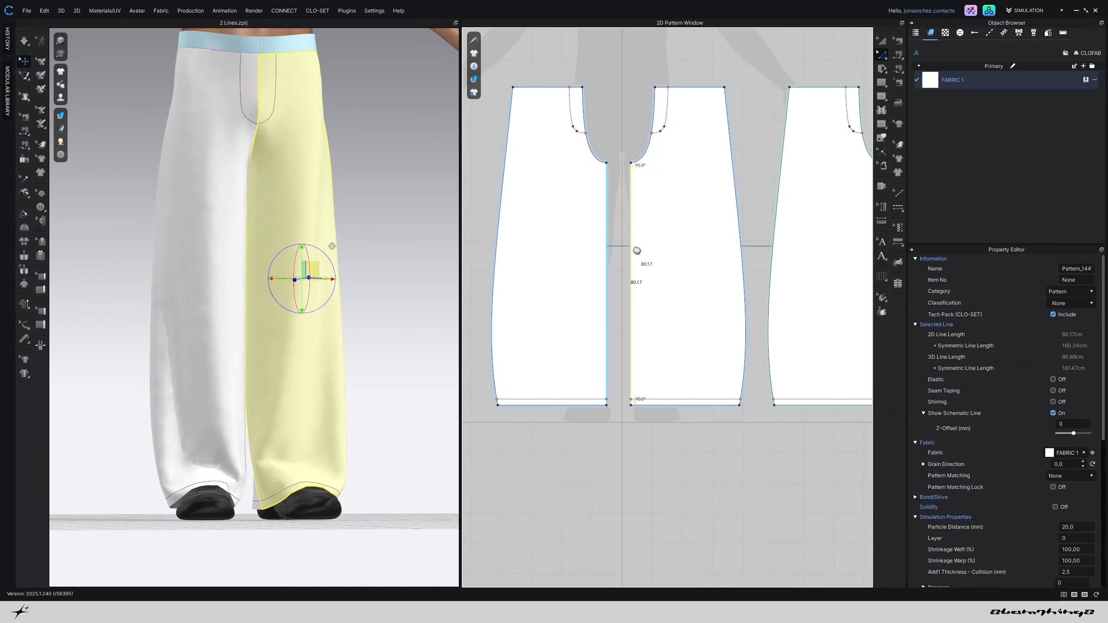
right_click(639, 175)
left_click(673, 278)
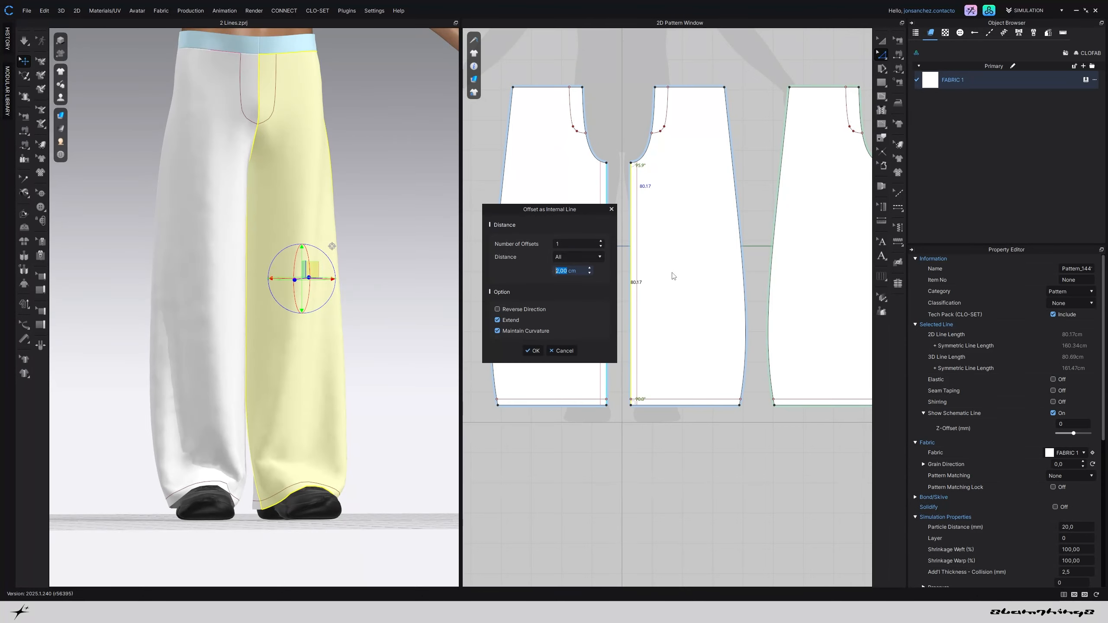
type("0,5")
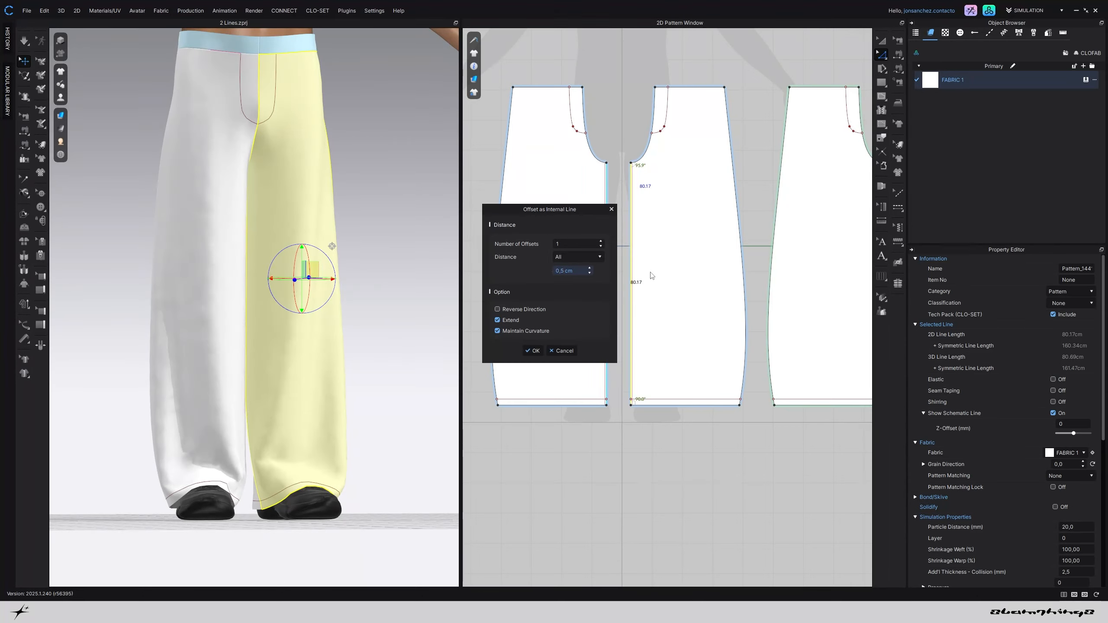
left_click(533, 352)
left_click(352, 310)
right_click_drag(352, 310, 302, 309)
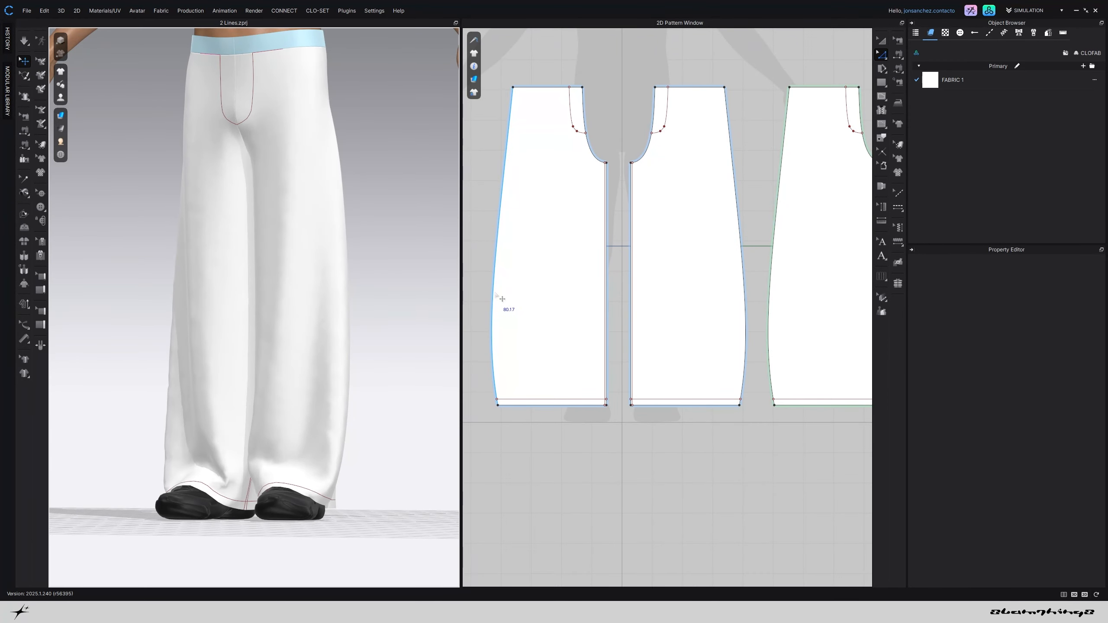
Offset the outer side seam of the leg panels as one internal line at 0.50 cm
left_click(496, 295)
right_click(496, 294)
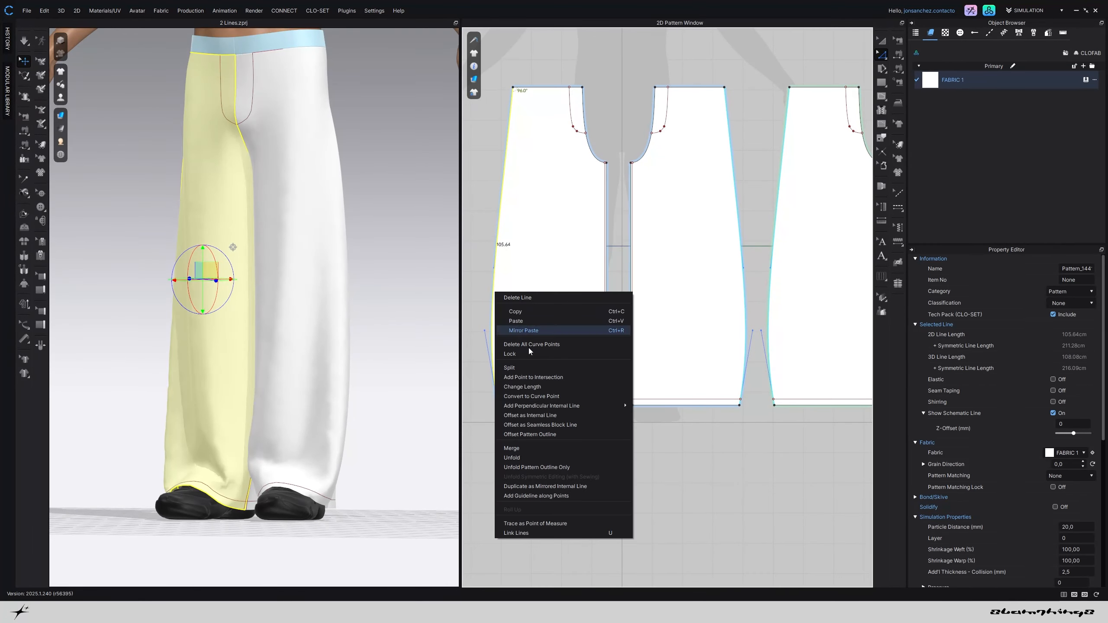
left_click(548, 412)
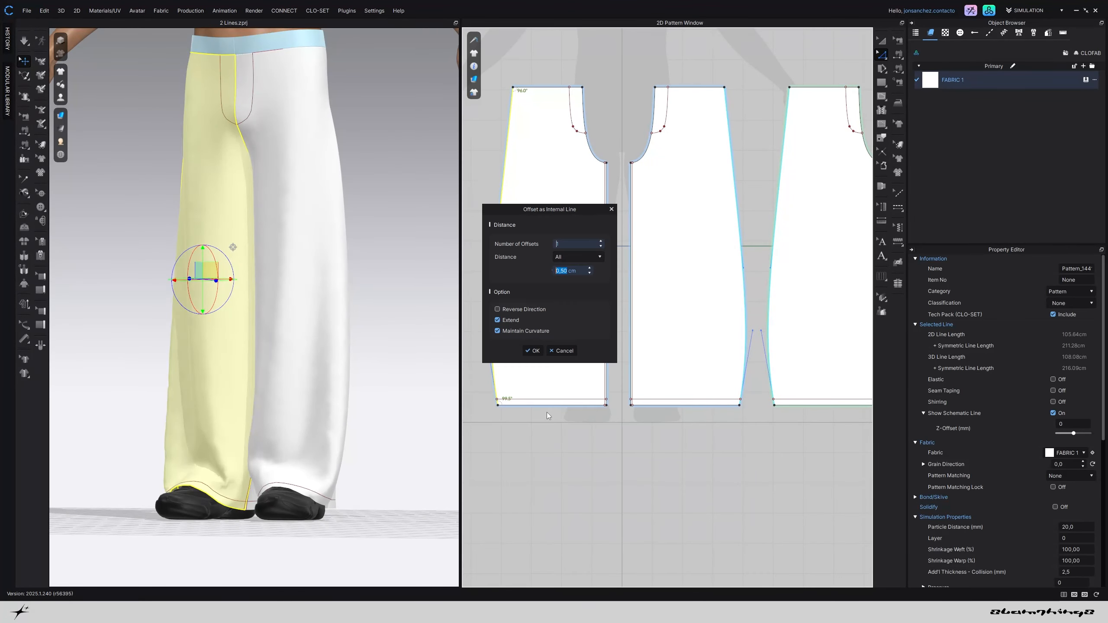
left_click(533, 351)
Examine the side seam lines on the trousers from both sides, the back and the front
right_click_drag(403, 230, 288, 174)
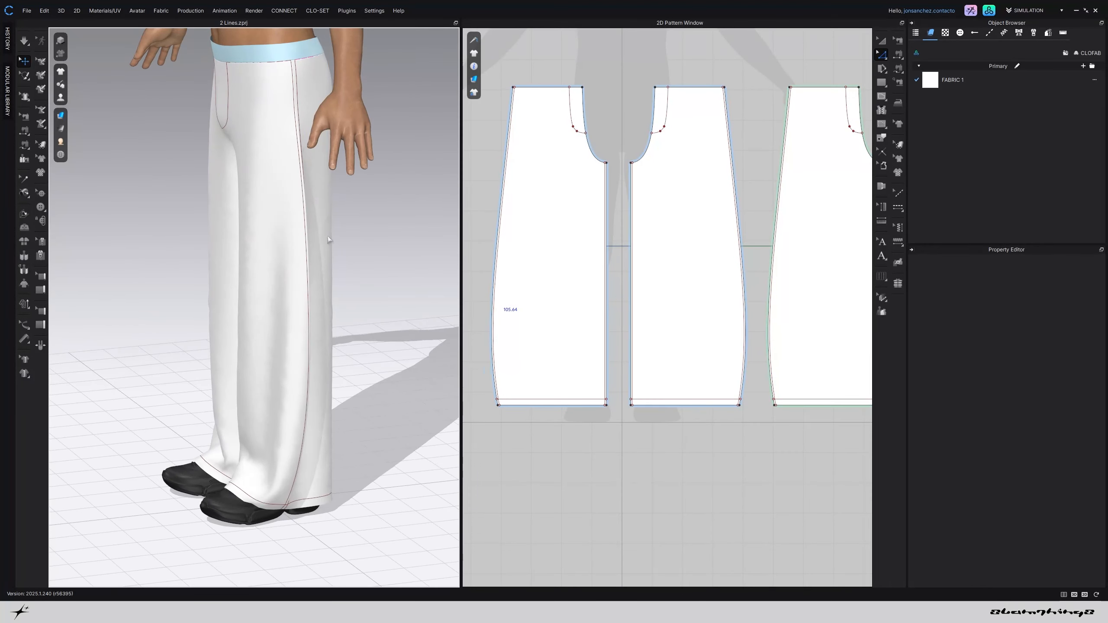
scroll(283, 147, "up", 3)
middle_click_drag(300, 144, 327, 113)
key("2")
scroll(306, 236, "down", 3)
right_click_drag(302, 214, 387, 231)
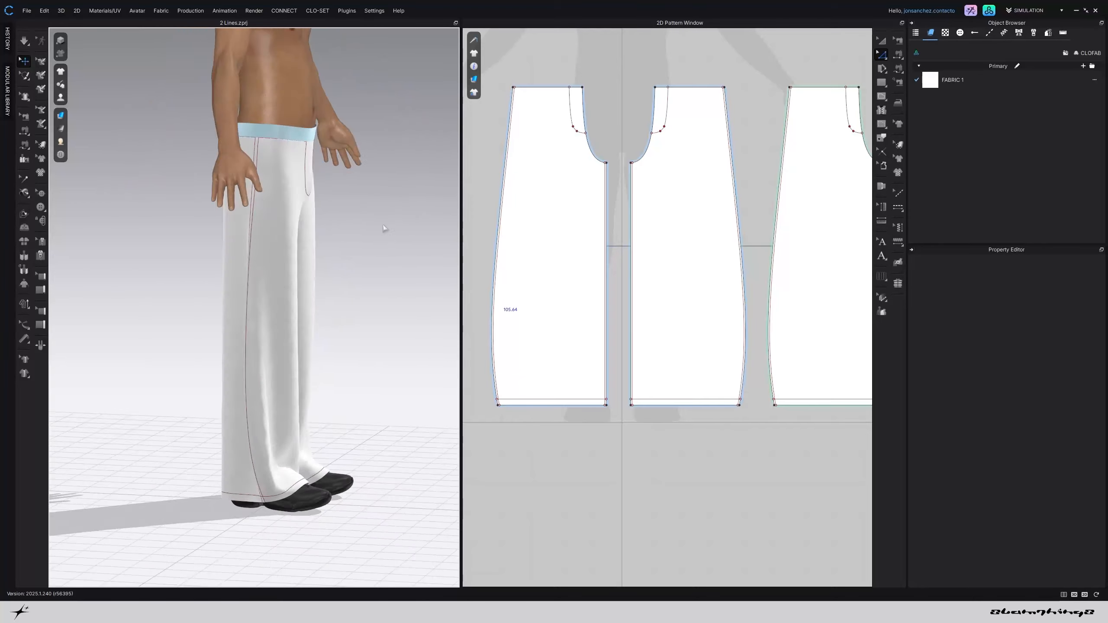
key("2")
right_click_drag(254, 285, 392, 288)
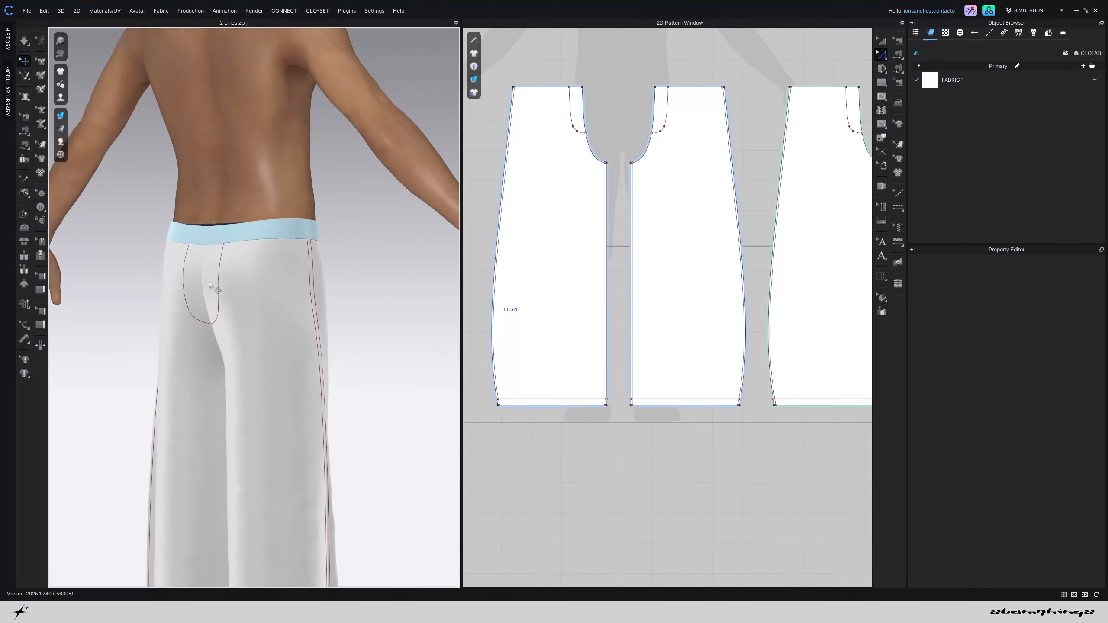
key("2")
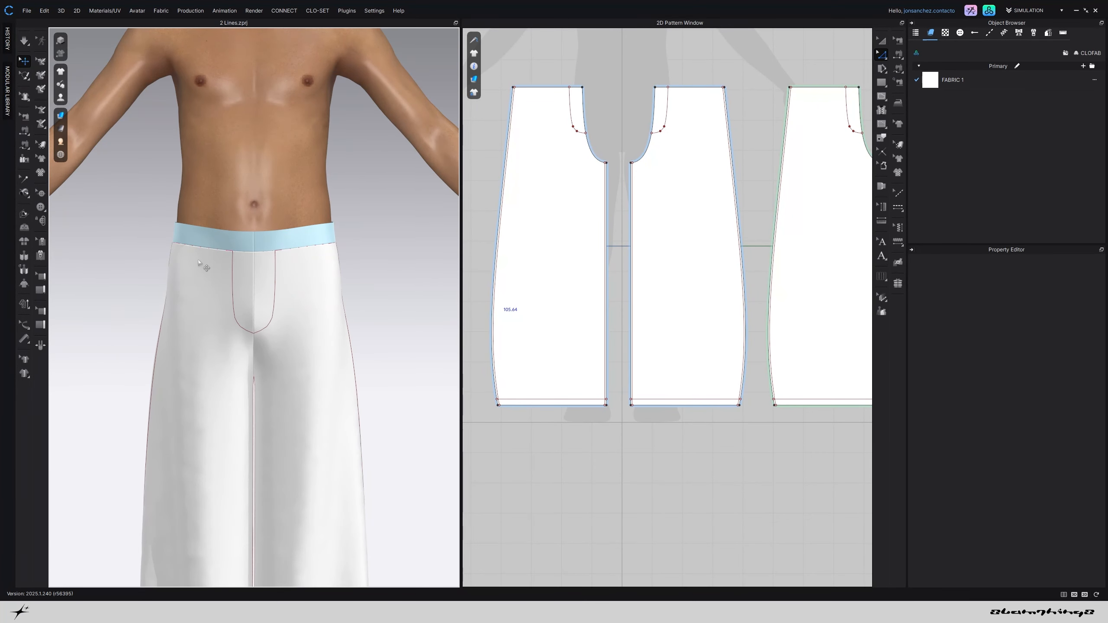
Draw a slanted internal pocket line on the front panel, running from the waist edge down to the outer side seam
right_click_drag(551, 173, 588, 289)
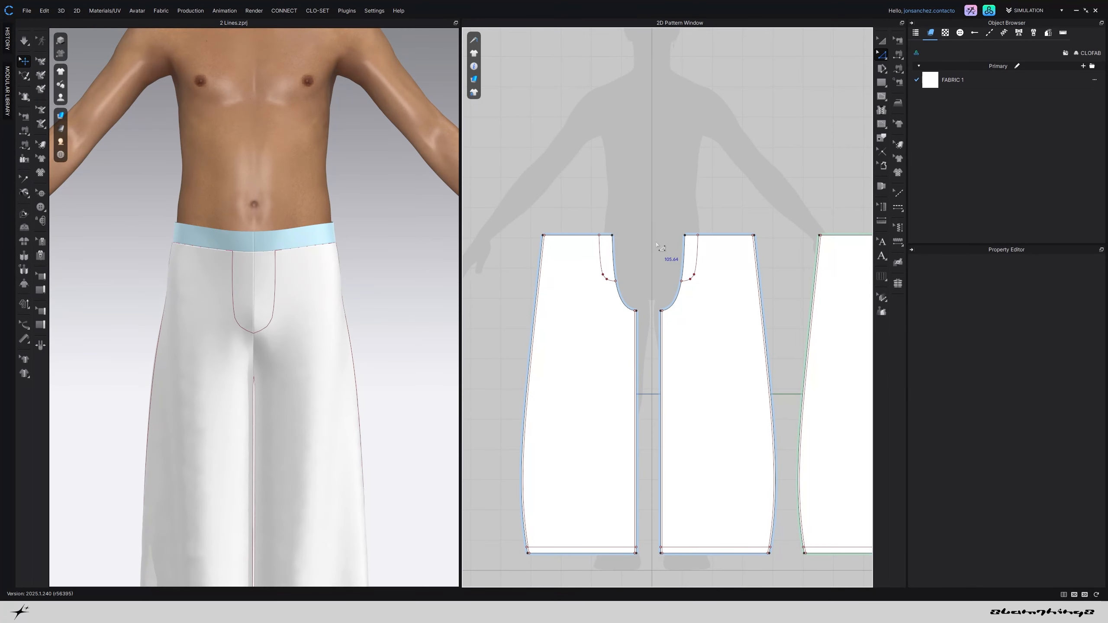
scroll(619, 289, "up", 2)
scroll(585, 236, "up", 2)
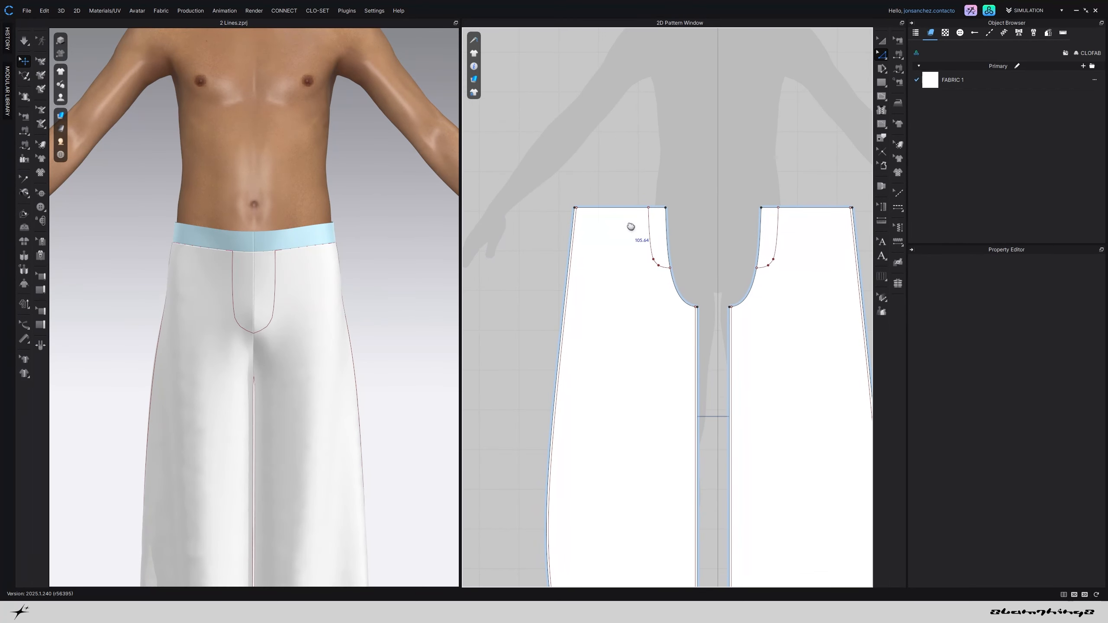
key("g")
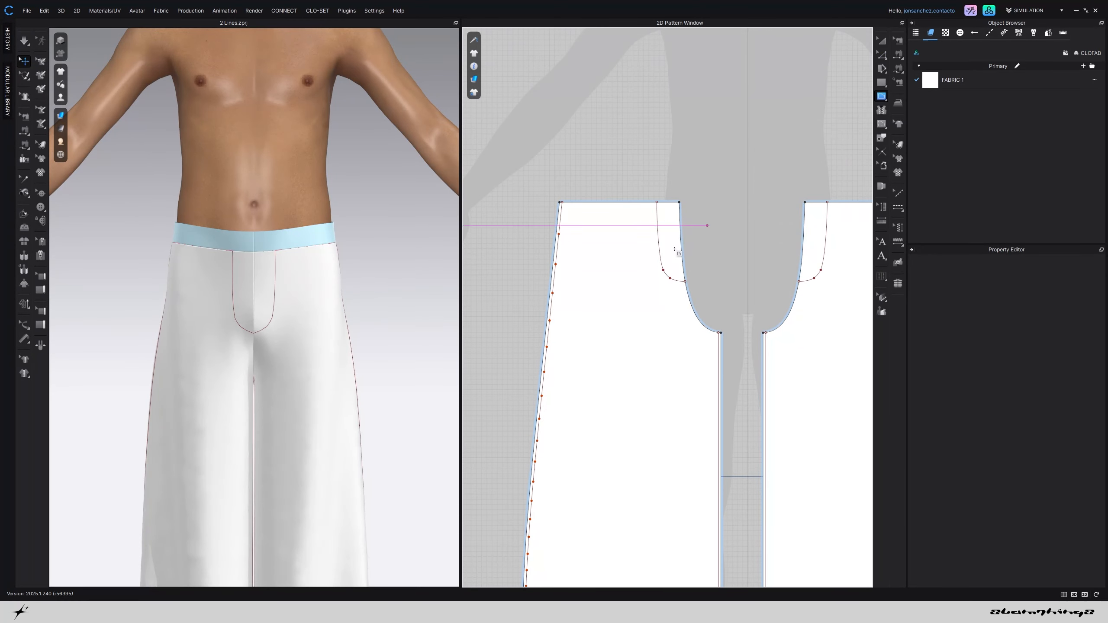
scroll(569, 230, "up", 1)
scroll(568, 230, "up", 1)
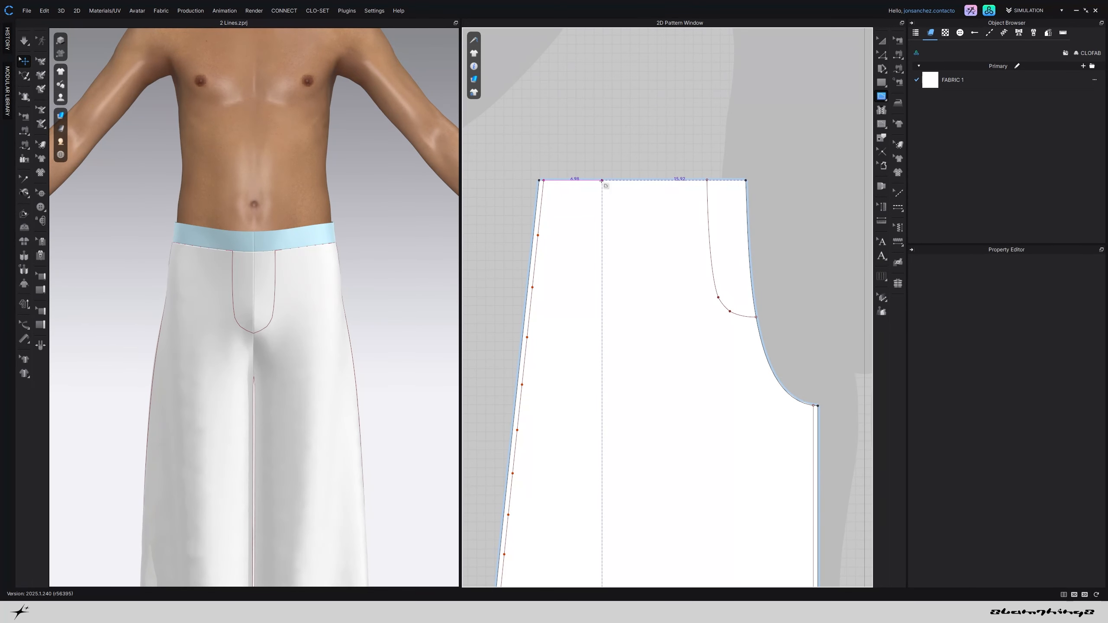
left_click(592, 180)
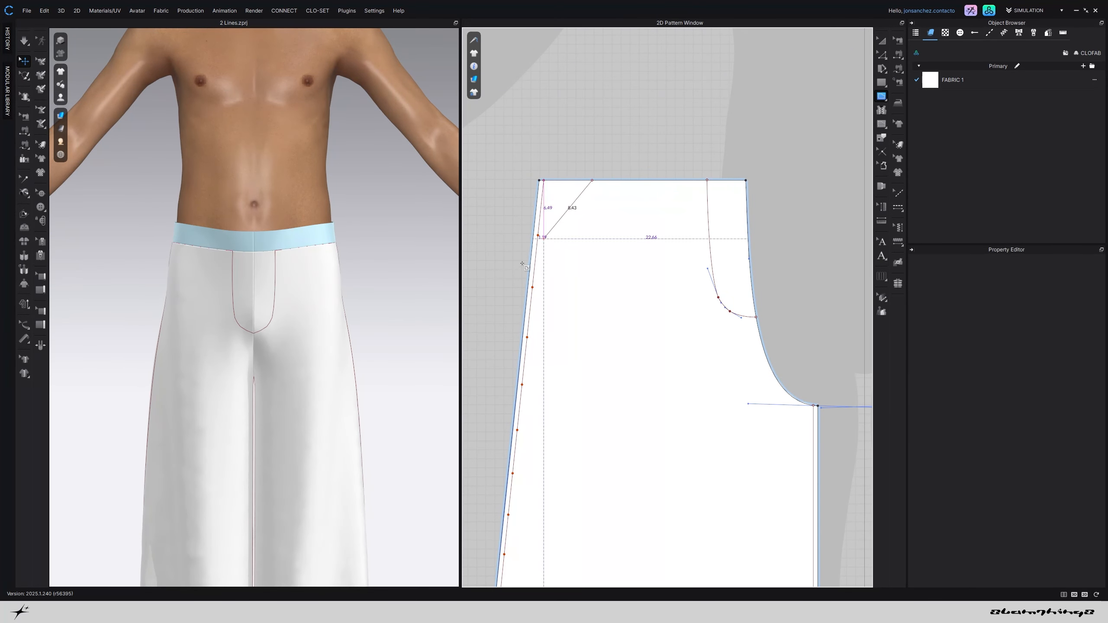
left_click(530, 262)
right_click_drag(433, 302, 315, 310)
Lower the pocket line's end on the side seam and move its waist end toward the center front with Edit Pattern
left_click(882, 55)
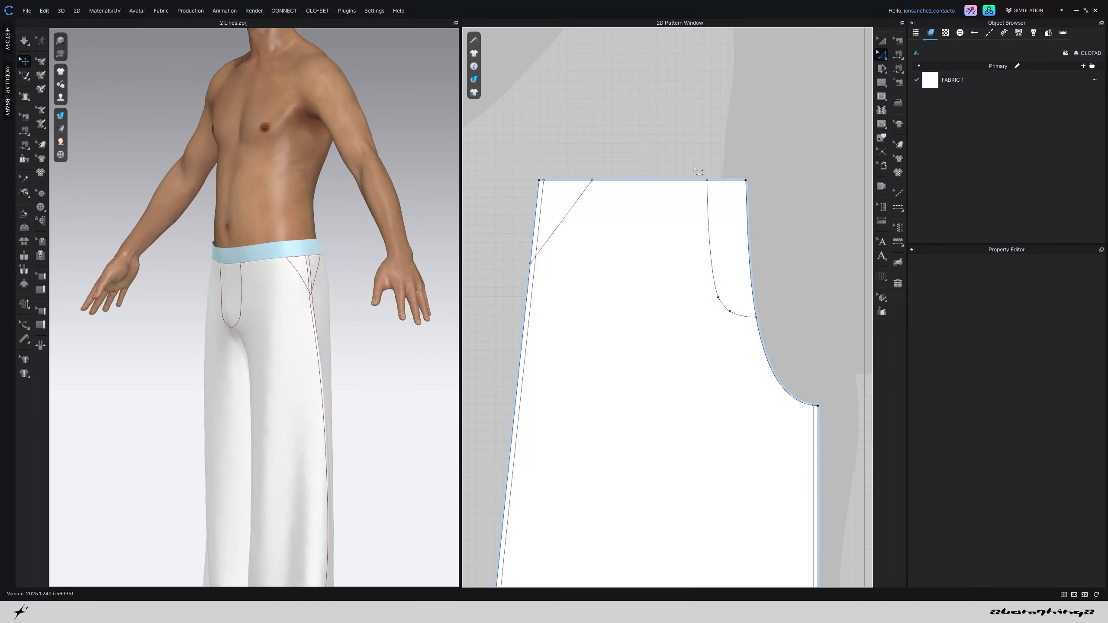
scroll(575, 261, "up", 3)
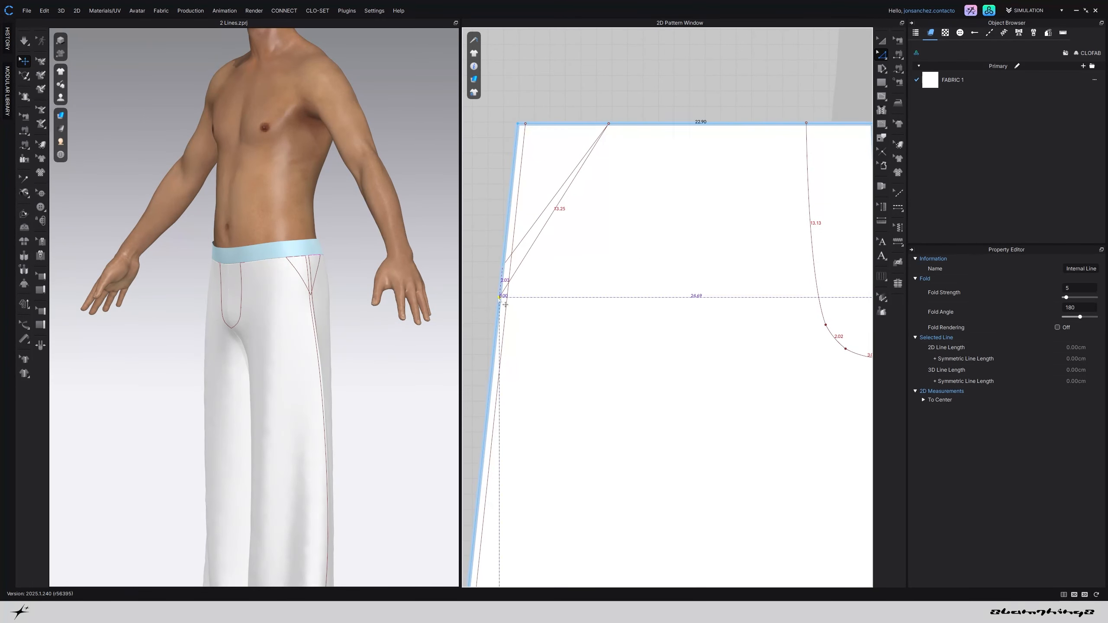
left_click_drag(505, 304, 505, 304)
left_click_drag(610, 125, 642, 125)
left_click_drag(505, 289, 495, 308)
scroll(502, 301, "up", 2)
left_click(534, 303)
scroll(373, 310, "down", 5)
Check the pocket lines from the front and slide the waist end further toward the fly for a flatter slant
mouse_move(374, 309)
right_mouse_down()
mouse_move(351, 310)
mouse_move(386, 309)
right_mouse_up()
key("2")
scroll(576, 240, "down", 5)
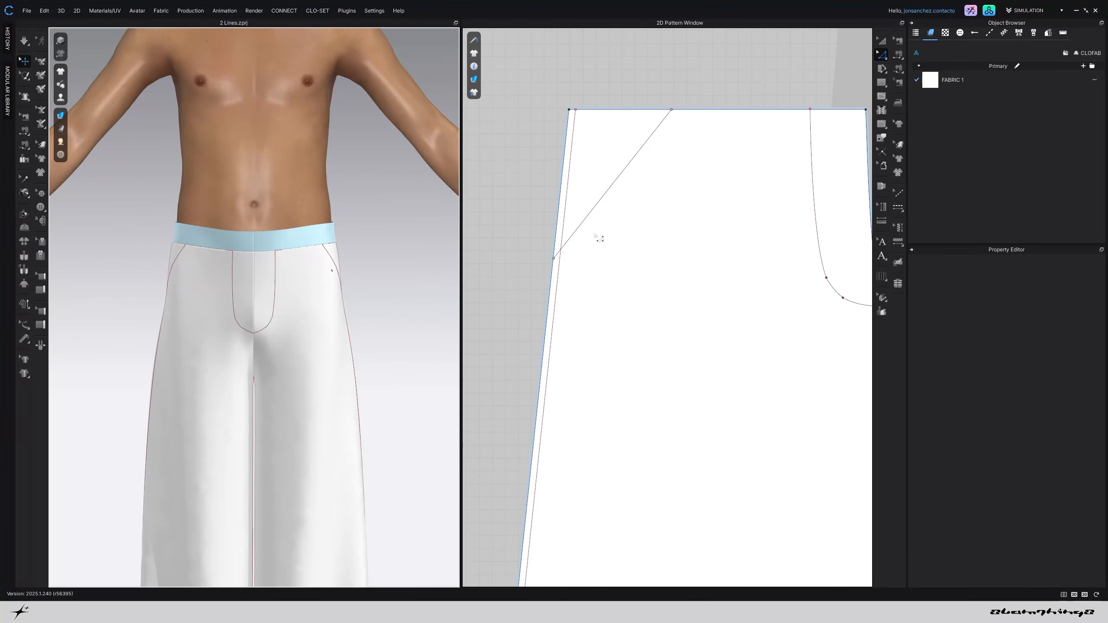
left_click(672, 109)
left_click_drag(694, 130, 690, 131)
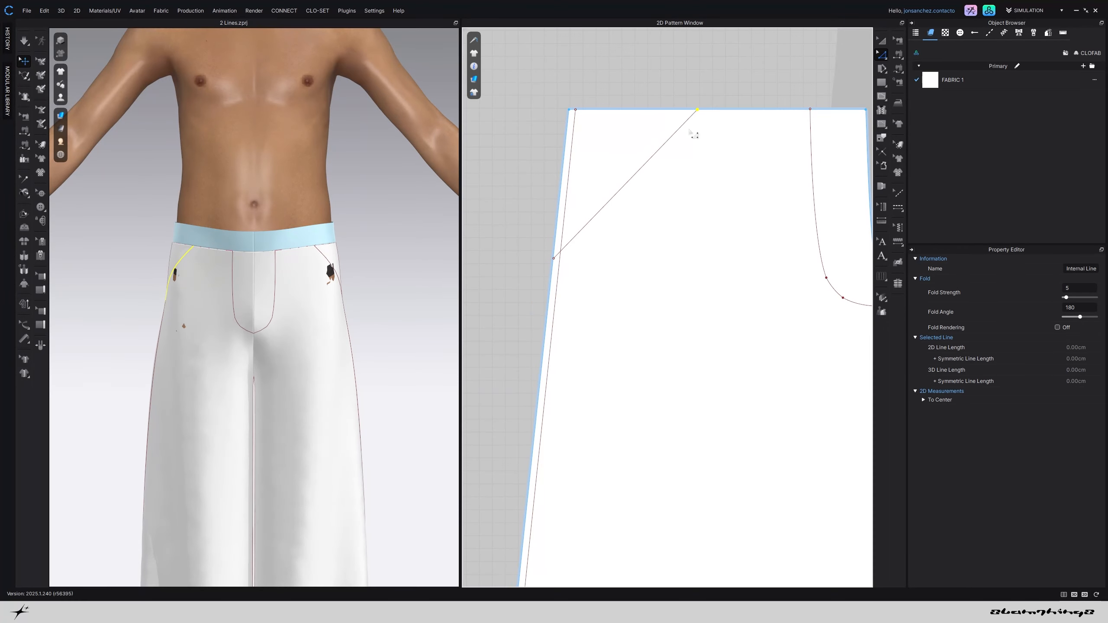
Bend the slanted pocket line into a smooth curve bowing inward toward the leg with Edit Curvature
left_click(377, 275)
mouse_move(377, 275)
right_mouse_down()
mouse_move(294, 285)
mouse_move(382, 287)
right_mouse_up()
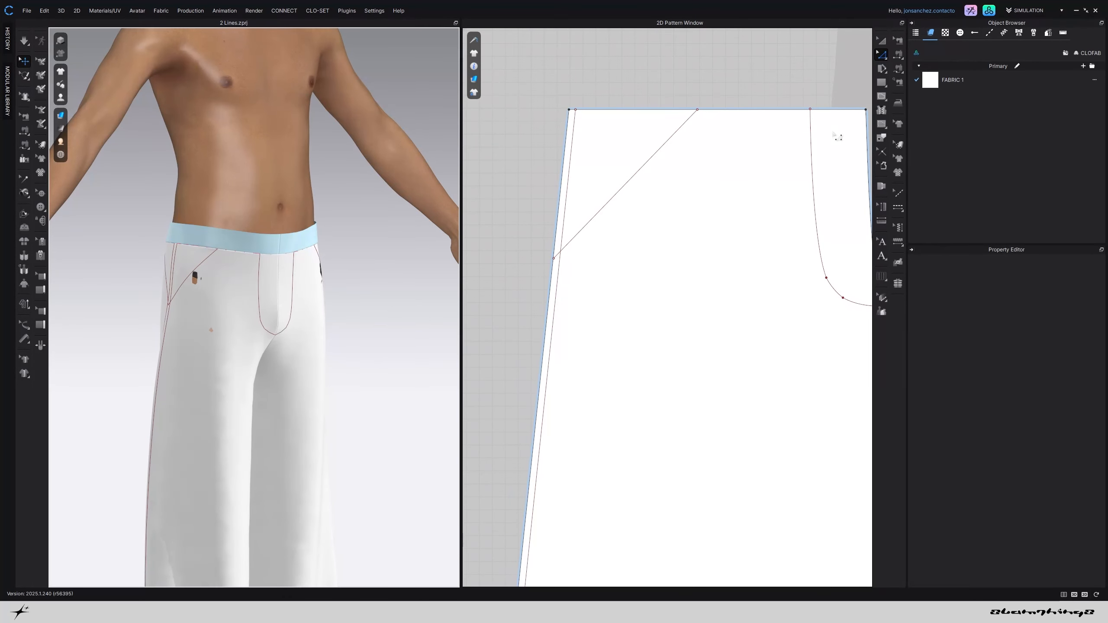
left_click(887, 59)
left_click(938, 89)
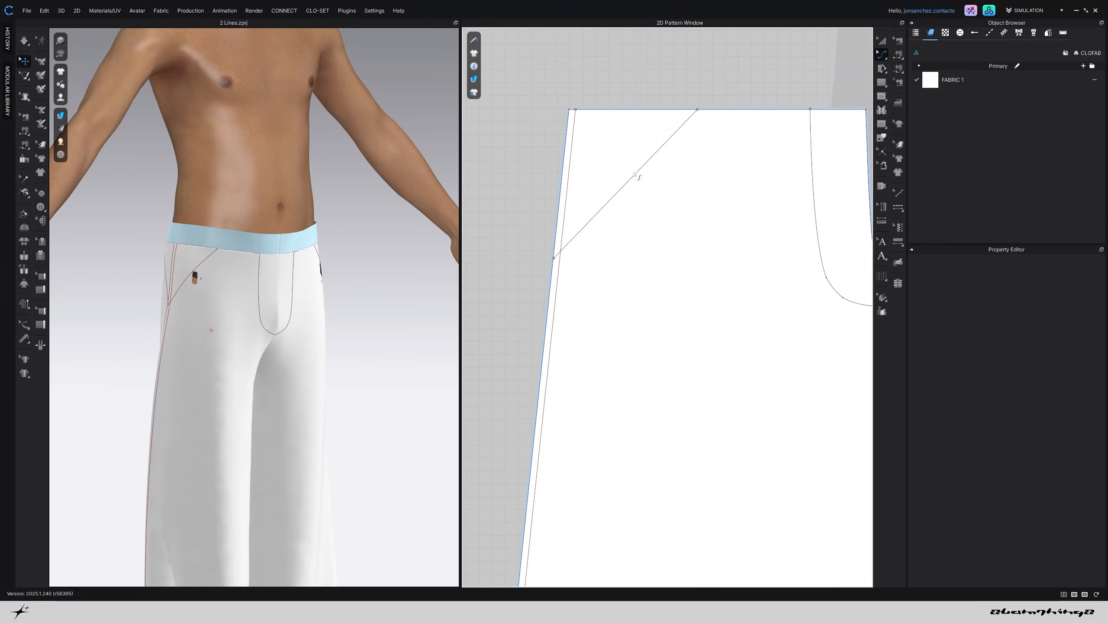
left_click(636, 185)
left_click_drag(632, 183, 639, 196)
Check the curved pocket on the avatar and nudge its waist end slightly toward the side seam with Edit Pattern
left_click(404, 318)
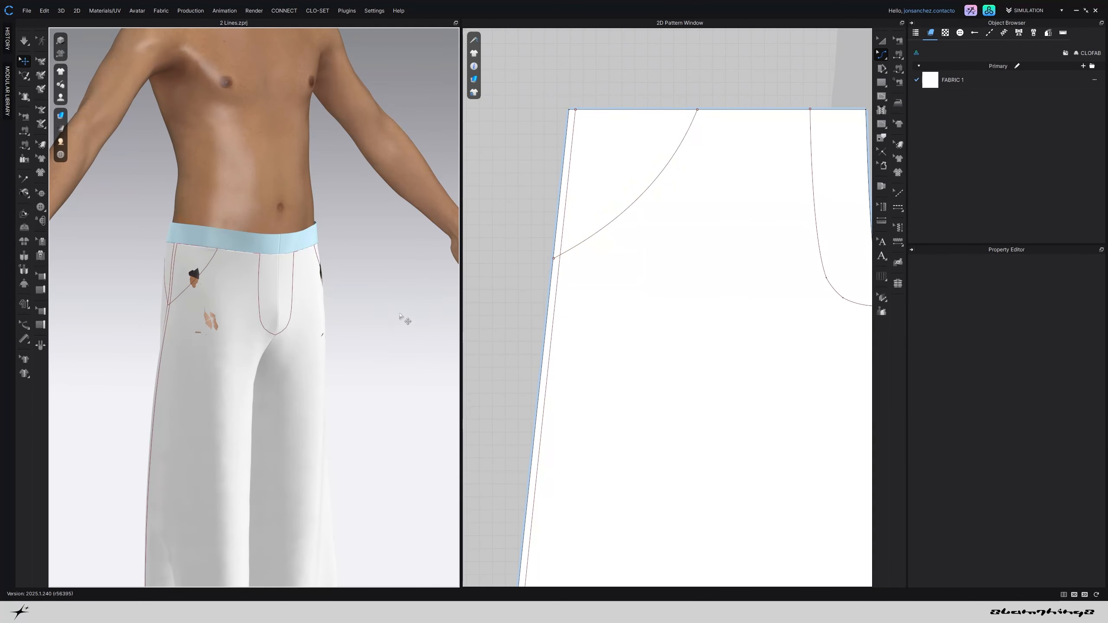
right_click_drag(405, 318, 330, 312)
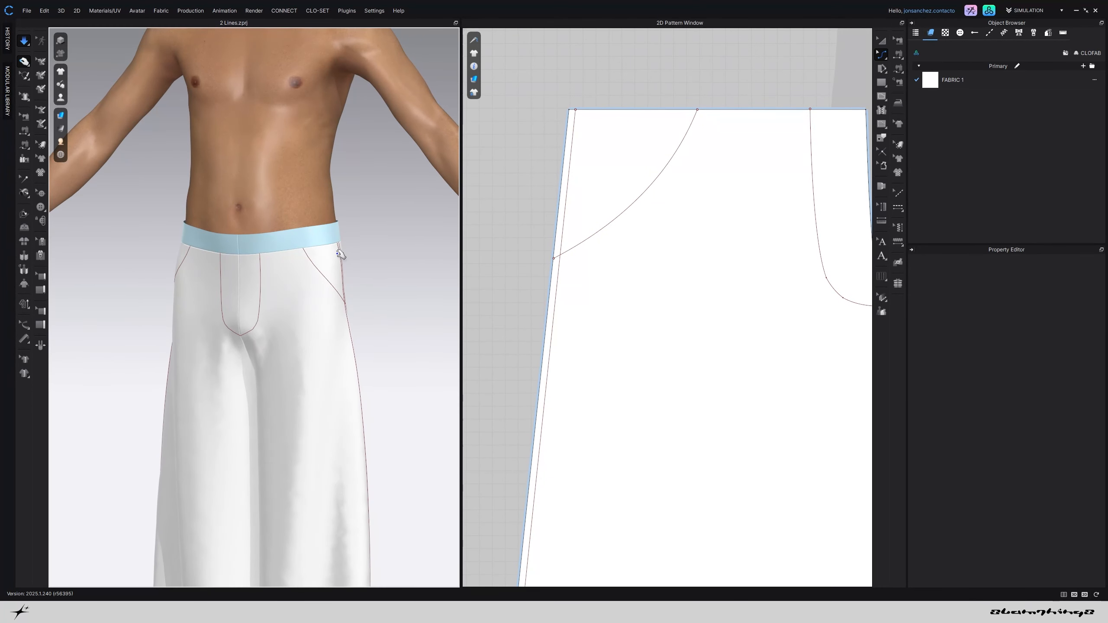
scroll(337, 257, "down", 5)
right_click_drag(337, 256, 377, 297)
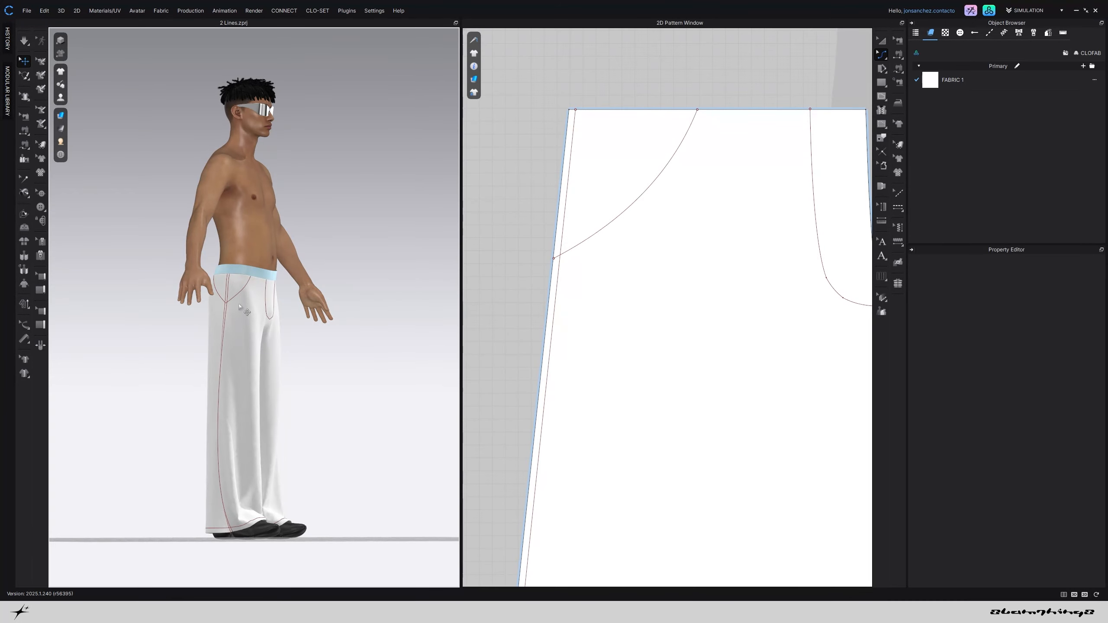
key("2")
scroll(271, 278, "up", 4)
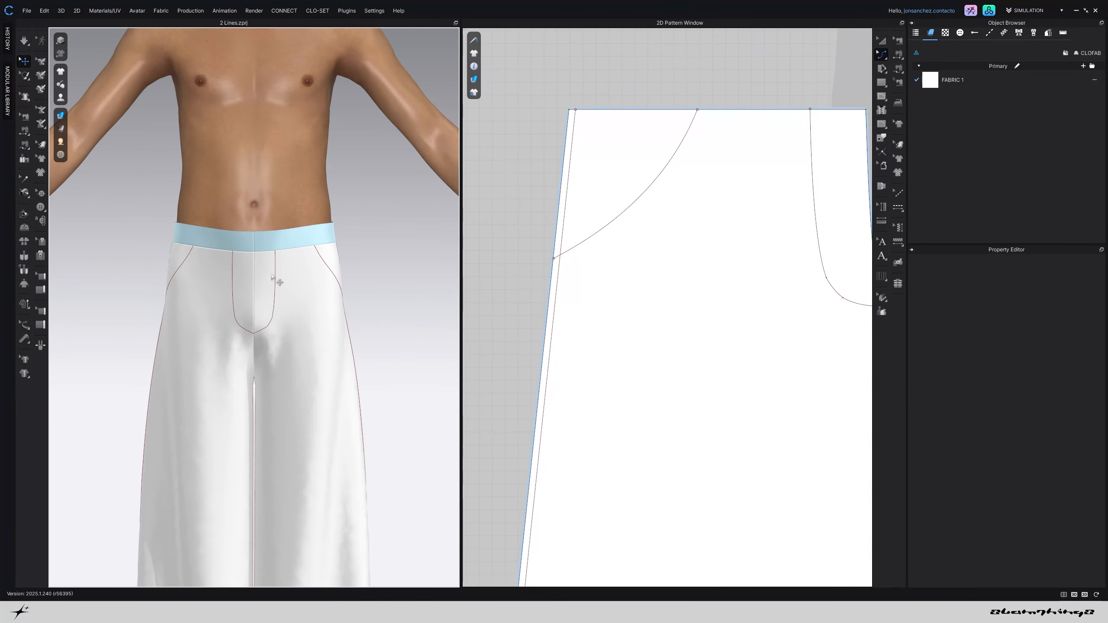
left_click(886, 58)
left_click(897, 57)
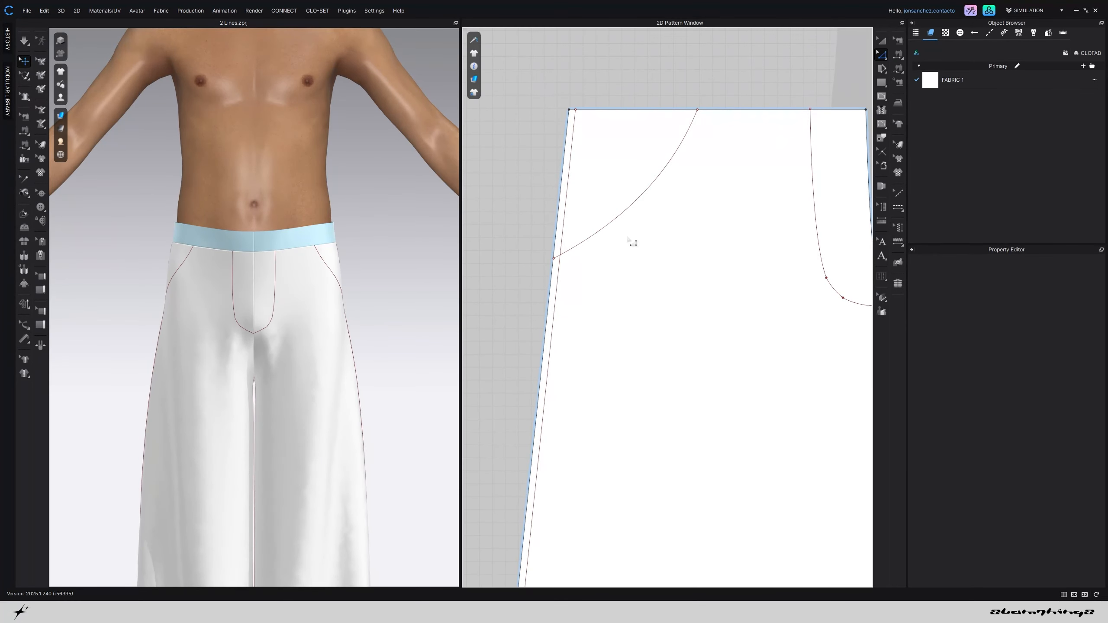
left_click_drag(687, 87, 712, 115)
key("Left")
scroll(506, 234, "up", 4)
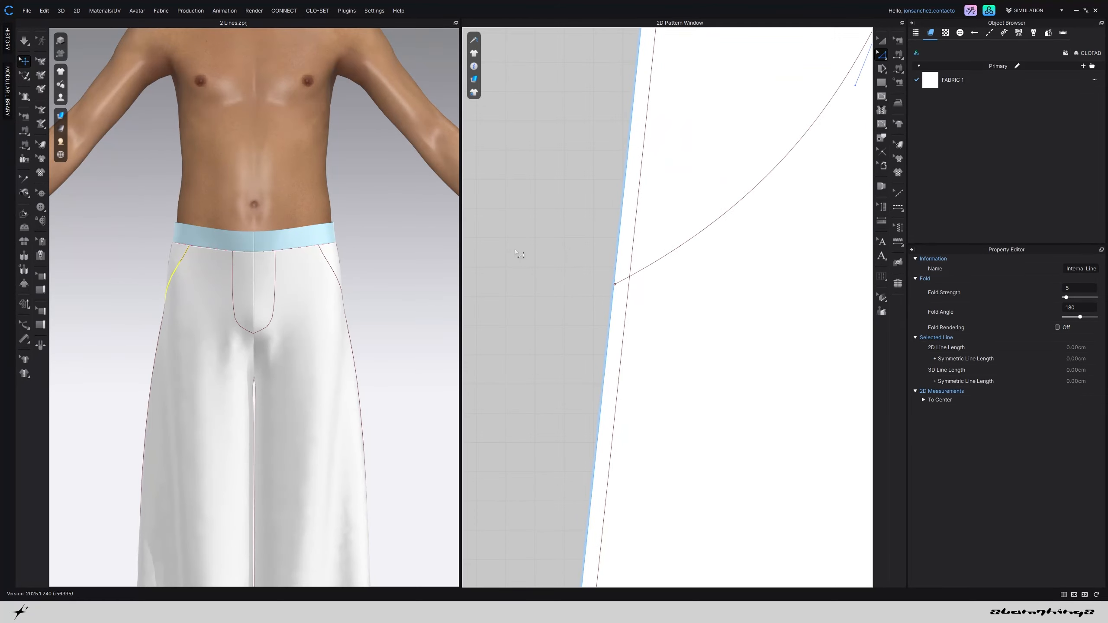
Move the pocket curve's lower end onto the outer side seam edge and check the pockets from the front
left_click_drag(566, 247, 654, 310)
scroll(609, 290, "up", 5)
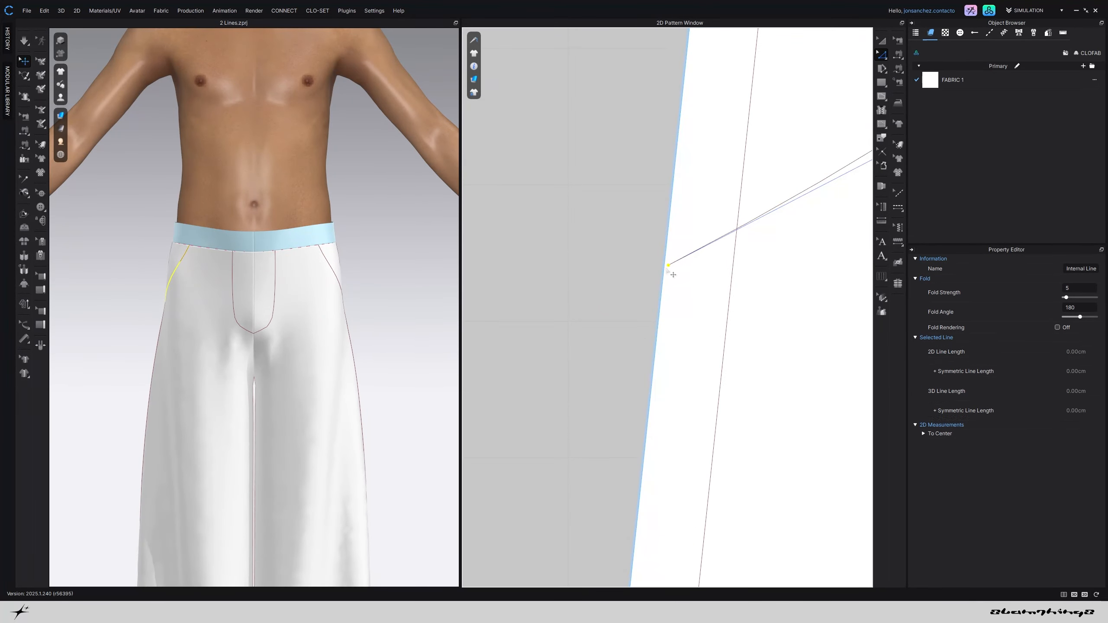
left_click_drag(669, 266, 663, 268)
left_click(389, 287)
scroll(389, 288, "down", 3)
right_click_drag(390, 287, 295, 297)
key("2")
scroll(286, 308, "down", 3)
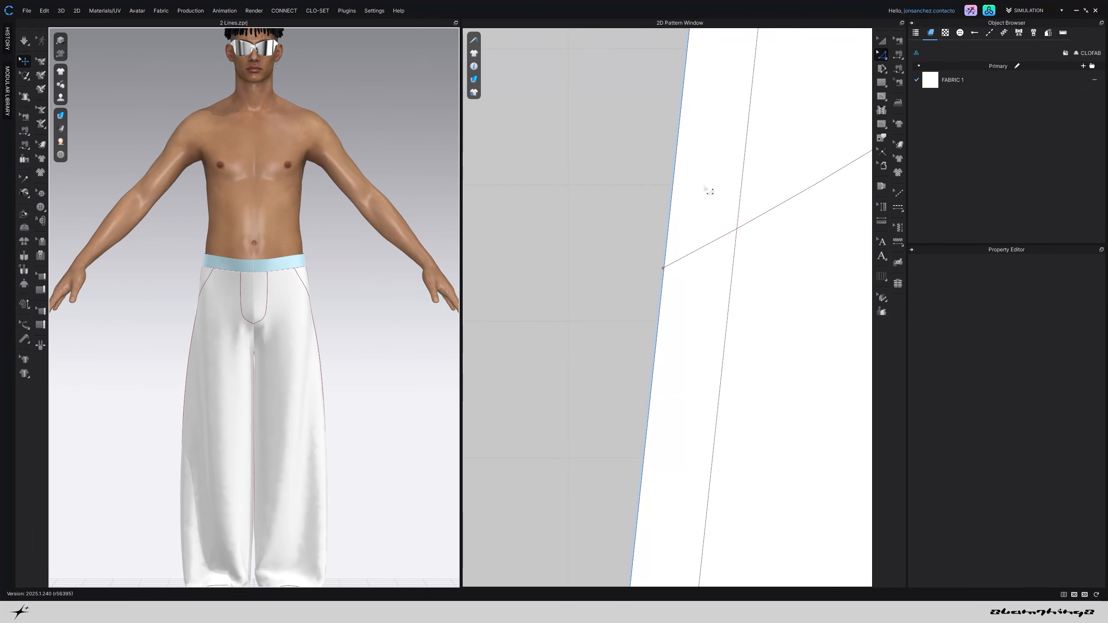
Draw a small internal circle about 1.29 cm around beside the pocket curve's lower end with Internal Ellipse
middle_click_drag(729, 184, 696, 227)
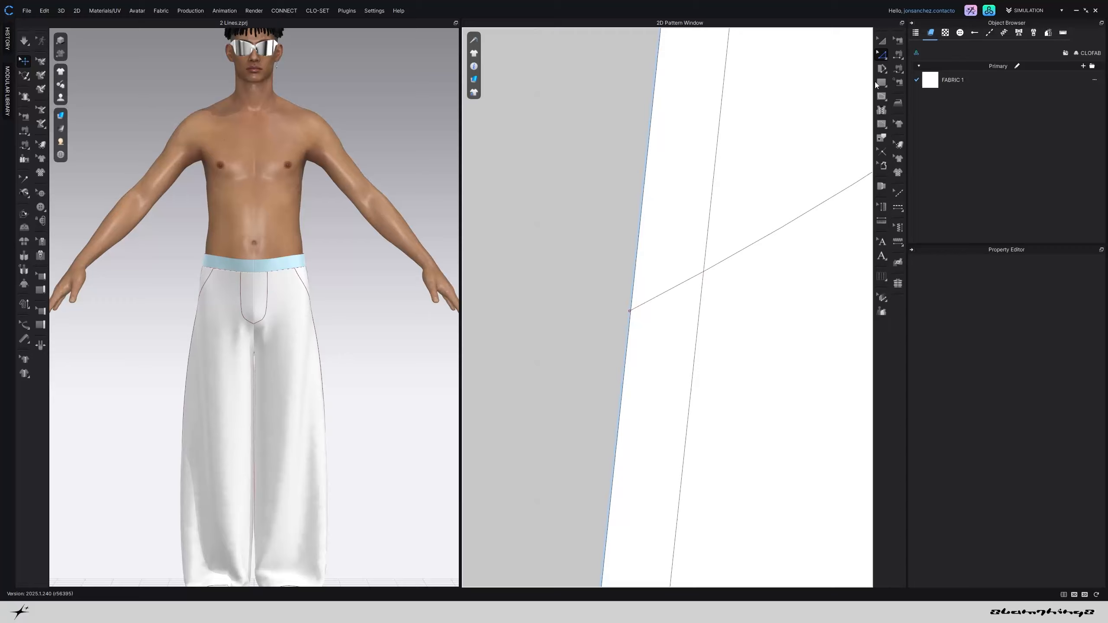
left_click(882, 56)
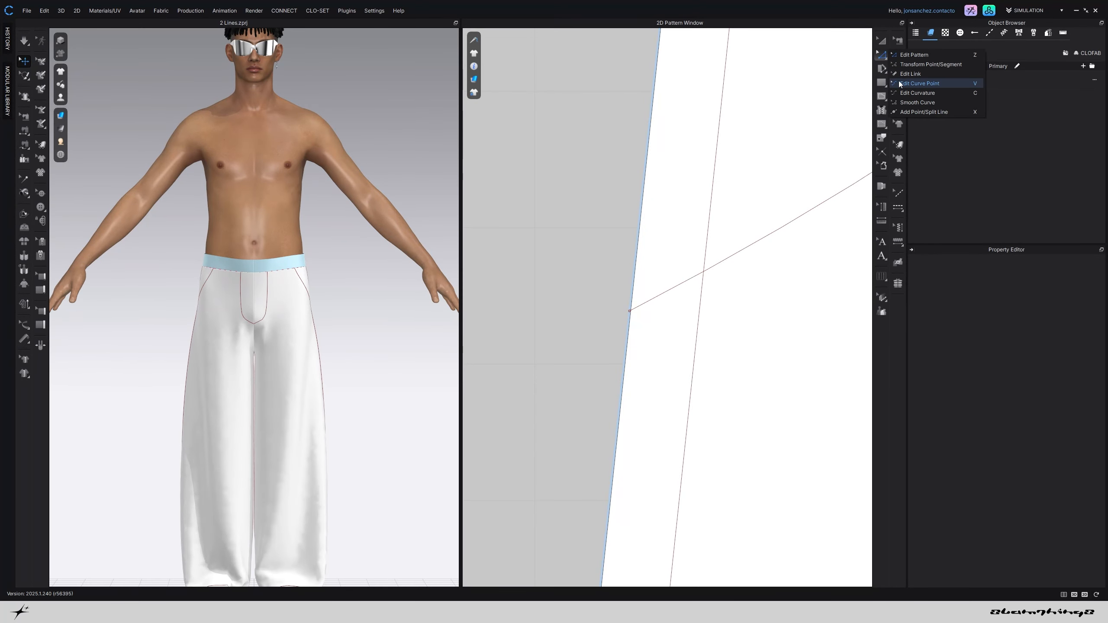
left_click(882, 96)
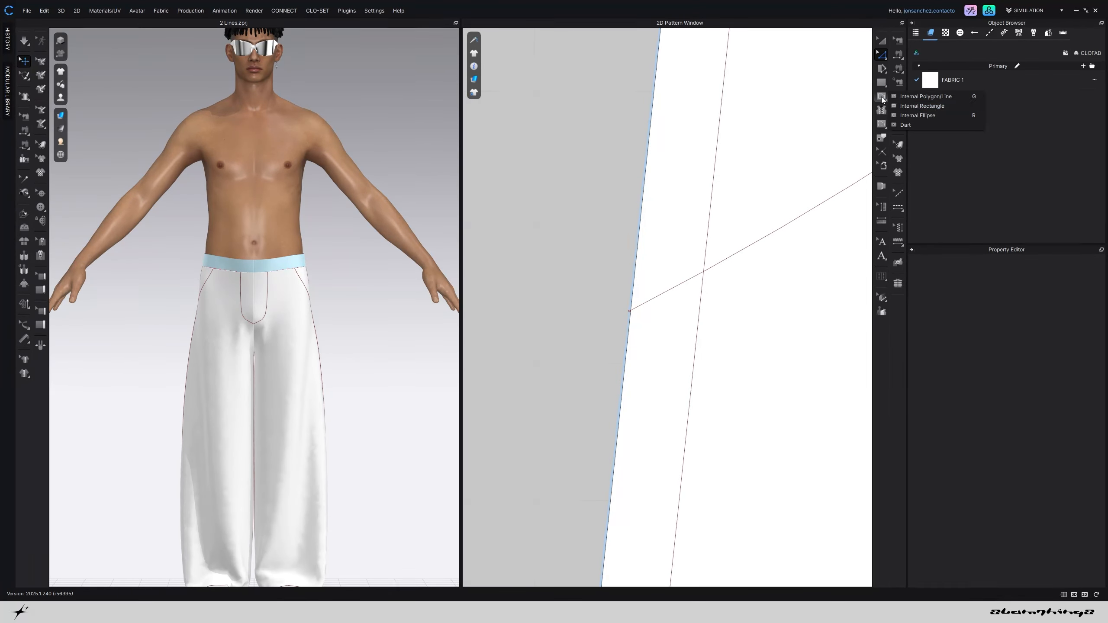
left_click(914, 116)
scroll(619, 223, "down", 4)
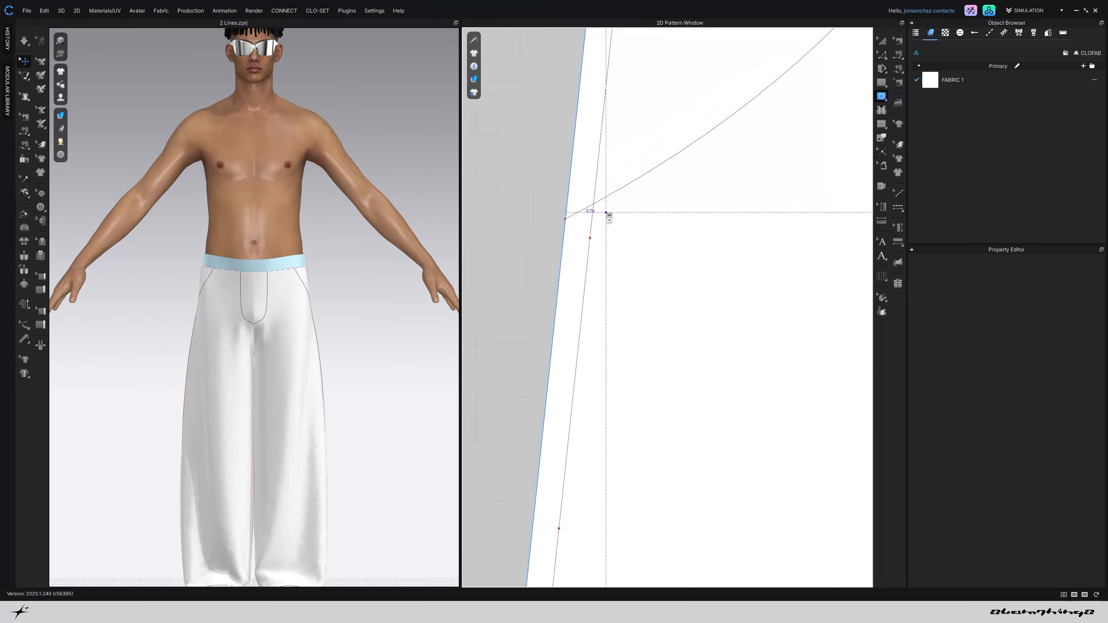
scroll(606, 212, "up", 3)
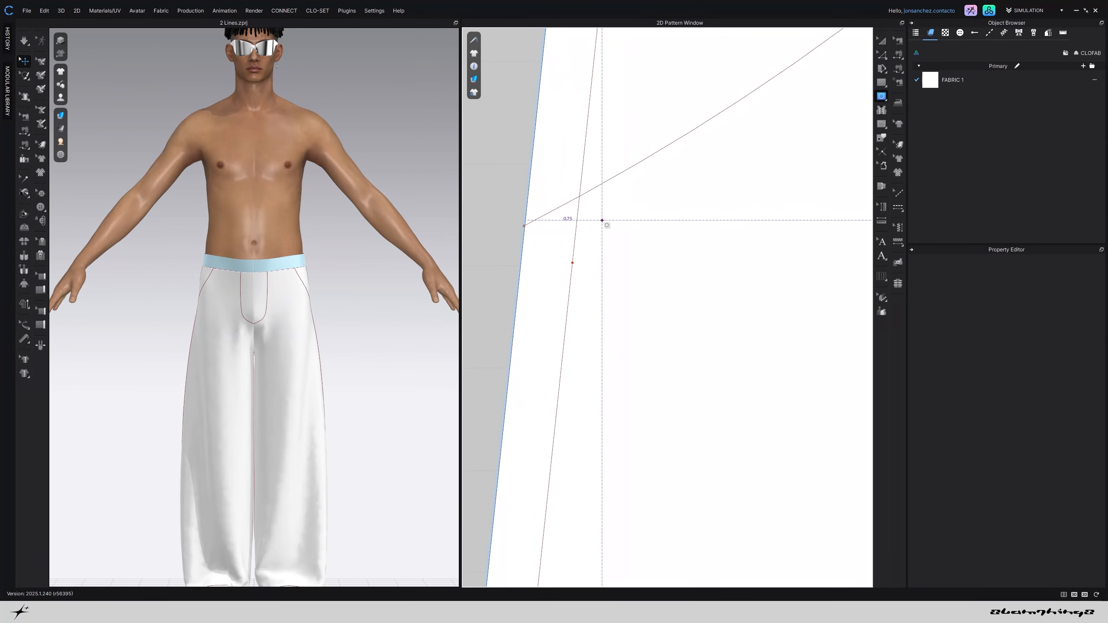
left_click_drag(632, 247, 654, 255)
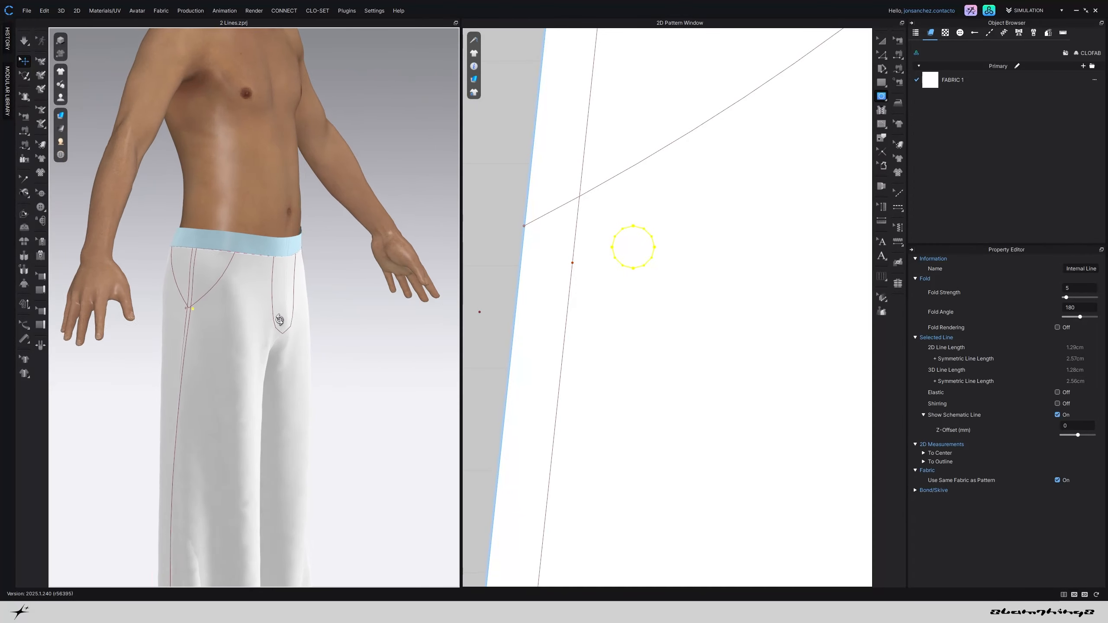
Scale the internal circle up to about 2.3 cm around, checking its size on the trousers
left_click(881, 40)
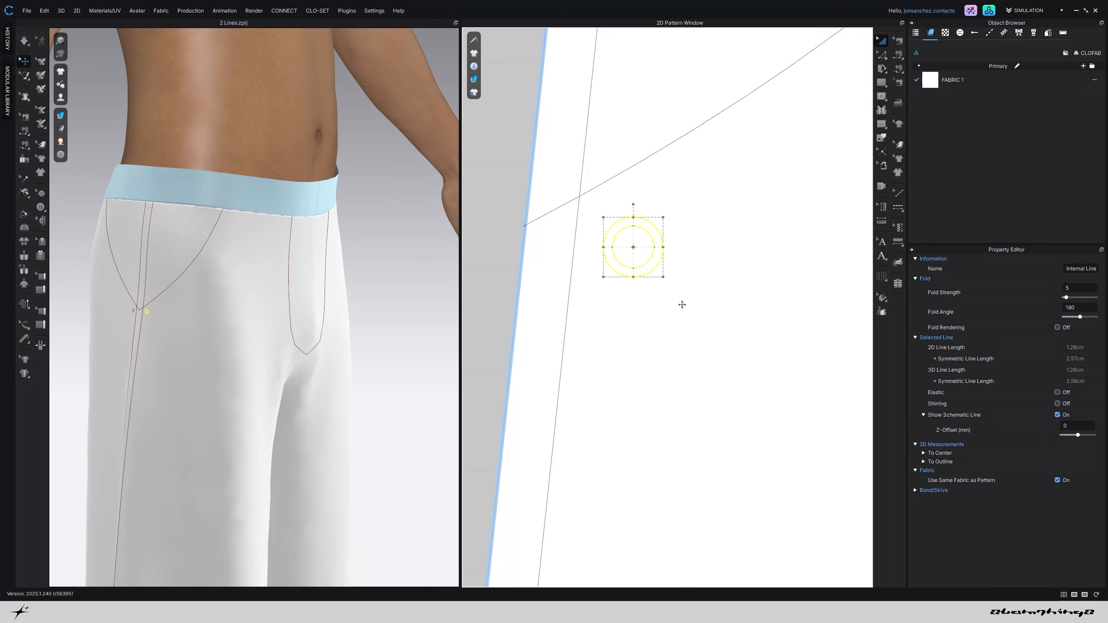
left_click_drag(685, 306, 685, 306)
scroll(253, 365, "down", 5)
mouse_move(247, 368)
right_mouse_down()
mouse_move(203, 353)
mouse_move(253, 358)
right_mouse_up()
scroll(253, 358, "up", 1)
scroll(253, 357, "up", 2)
mouse_move(675, 289)
left_mouse_down()
mouse_move(682, 297)
mouse_move(683, 285)
mouse_move(678, 293)
left_mouse_up()
Offset the circle inward once as an internal line at 0.2 cm
right_click(675, 291)
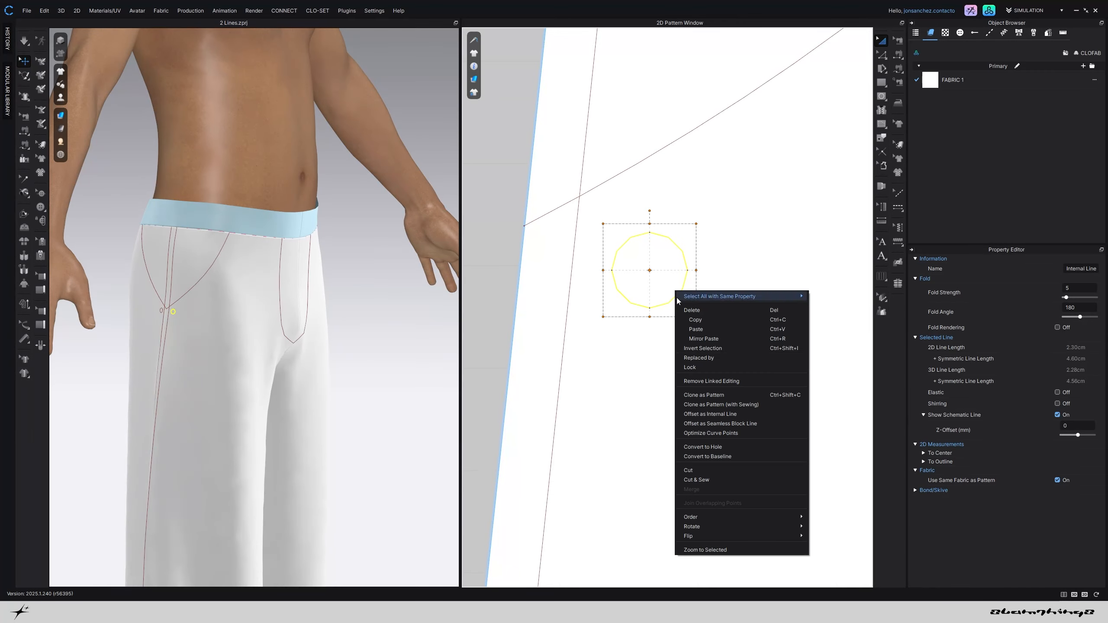
left_click(709, 418)
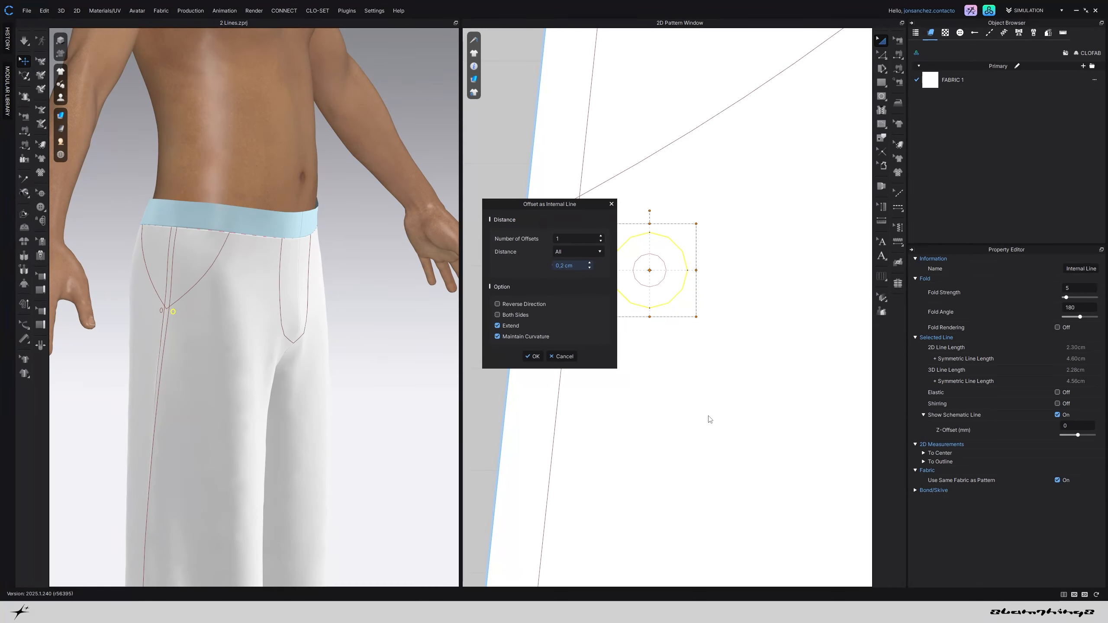
left_click(541, 357)
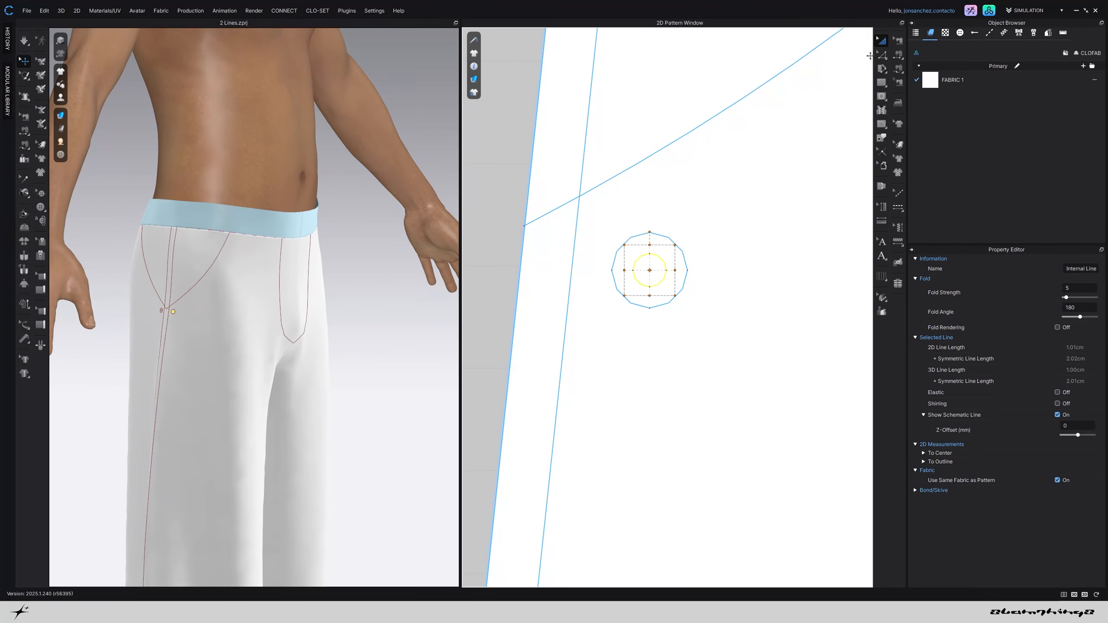
Copy both concentric circles and paste them beside the pocket curve's waist end
left_click(884, 53)
left_click(906, 55)
left_click_drag(718, 216, 606, 330)
scroll(614, 333, "down", 5)
scroll(616, 337, "down", 1)
middle_click_drag(655, 267, 525, 369)
scroll(693, 160, "down", 2)
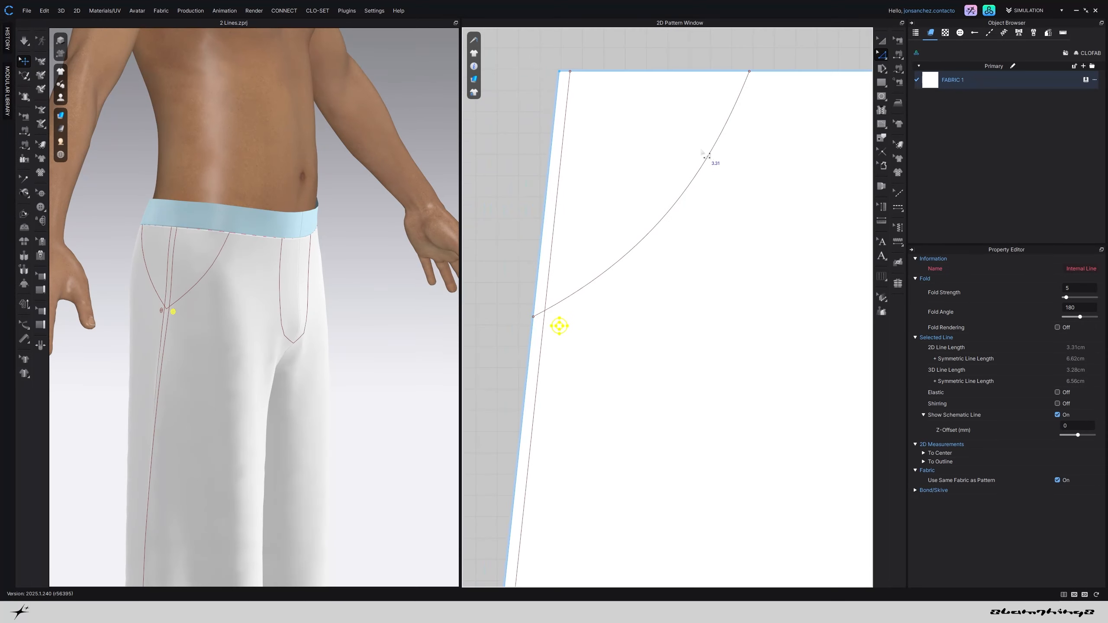
middle_click_drag(707, 155, 672, 205)
key("ctrl+c")
key("ctrl+v")
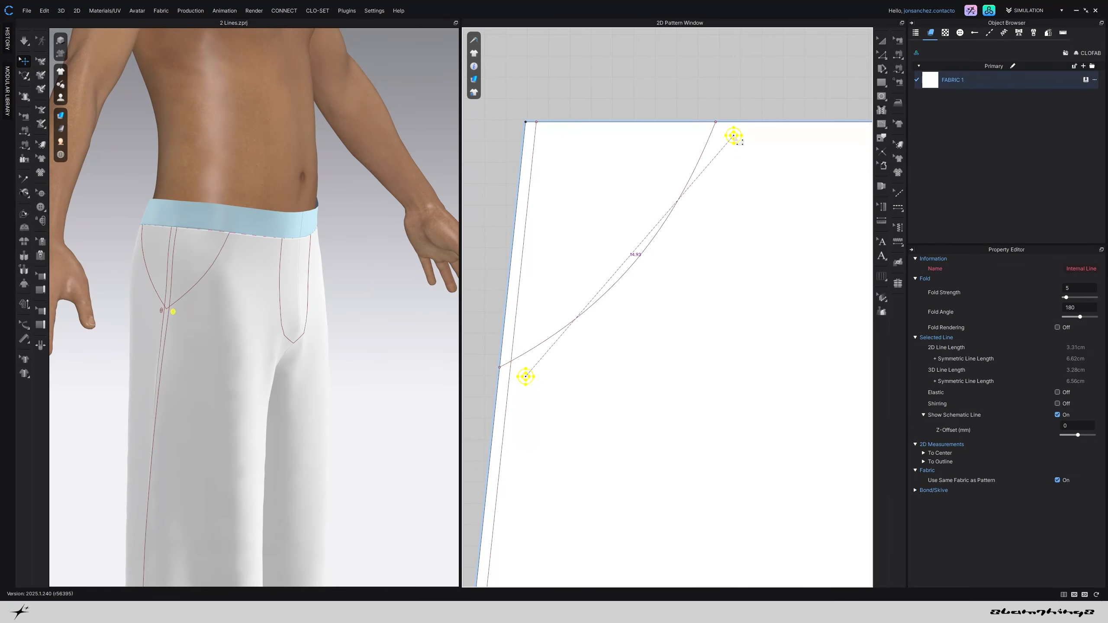
left_click(738, 140)
Examine the rivet circles on the avatar from the side and front, and on both front pattern pieces
right_click_drag(341, 284, 265, 264)
scroll(335, 245, "down", 5)
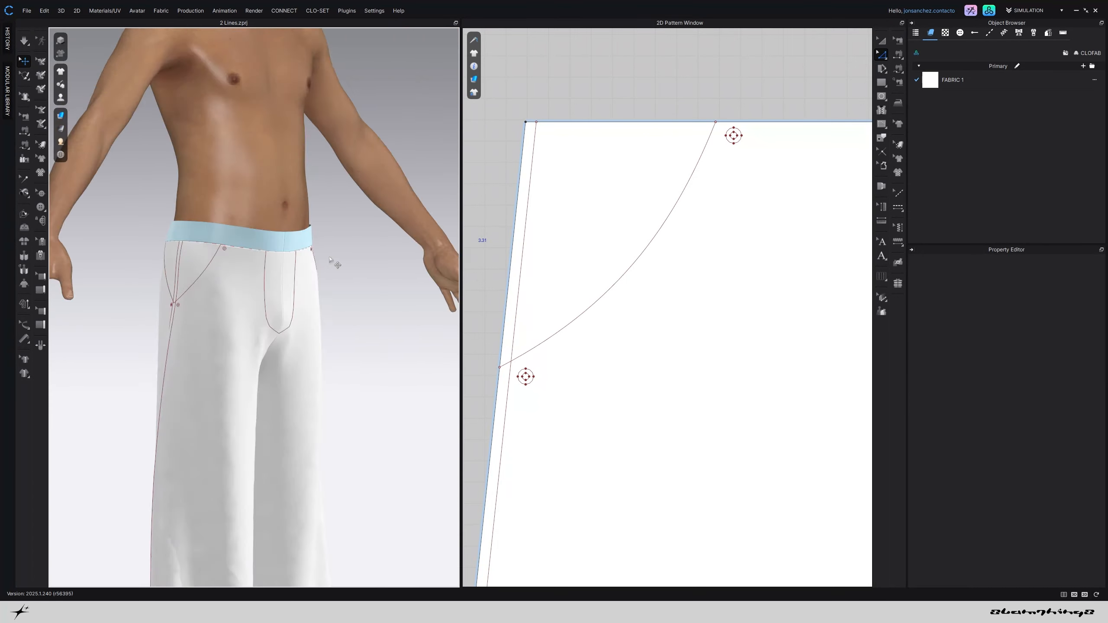
scroll(728, 279, "down", 5)
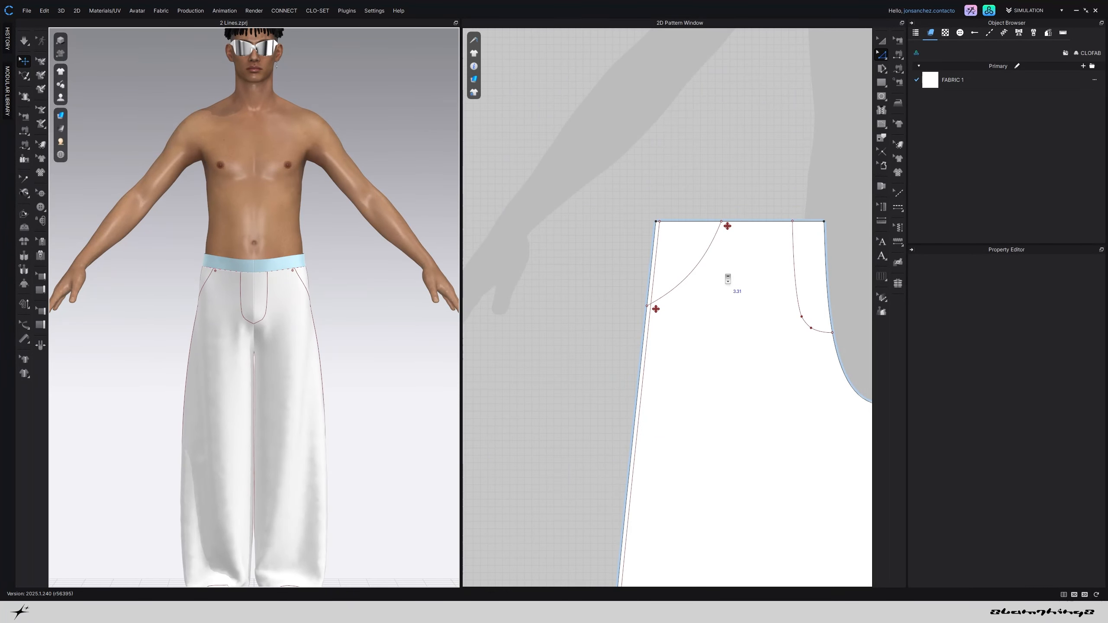
scroll(721, 219, "up", 5)
scroll(719, 245, "down", 5)
middle_click_drag(718, 303, 697, 134)
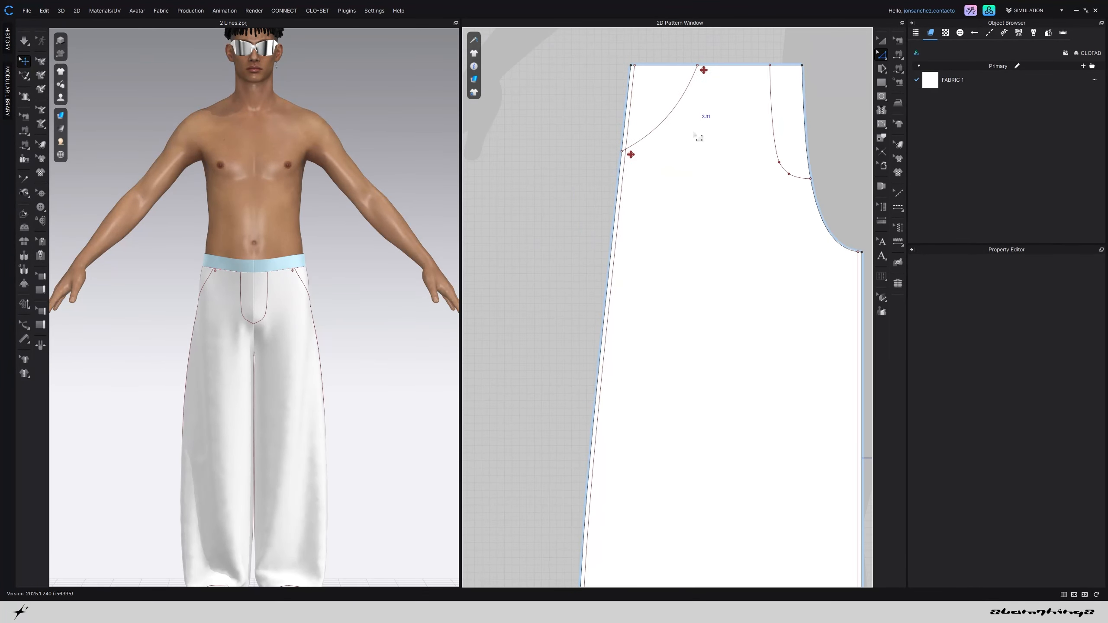
scroll(694, 181, "down", 2)
middle_click_drag(695, 276, 666, 191)
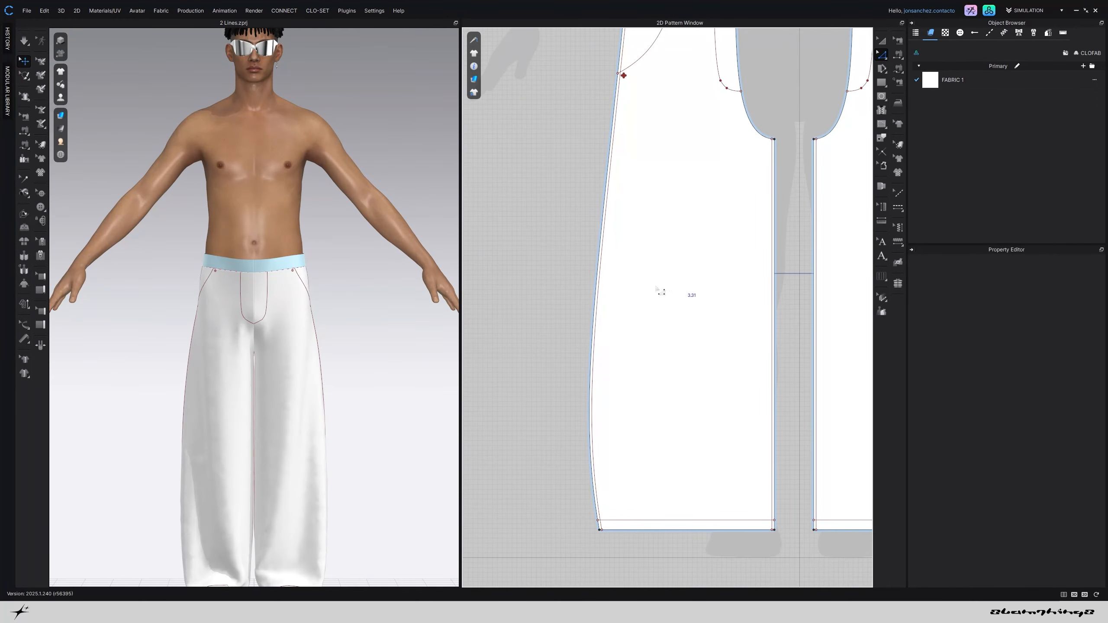
scroll(788, 202, "down", 2)
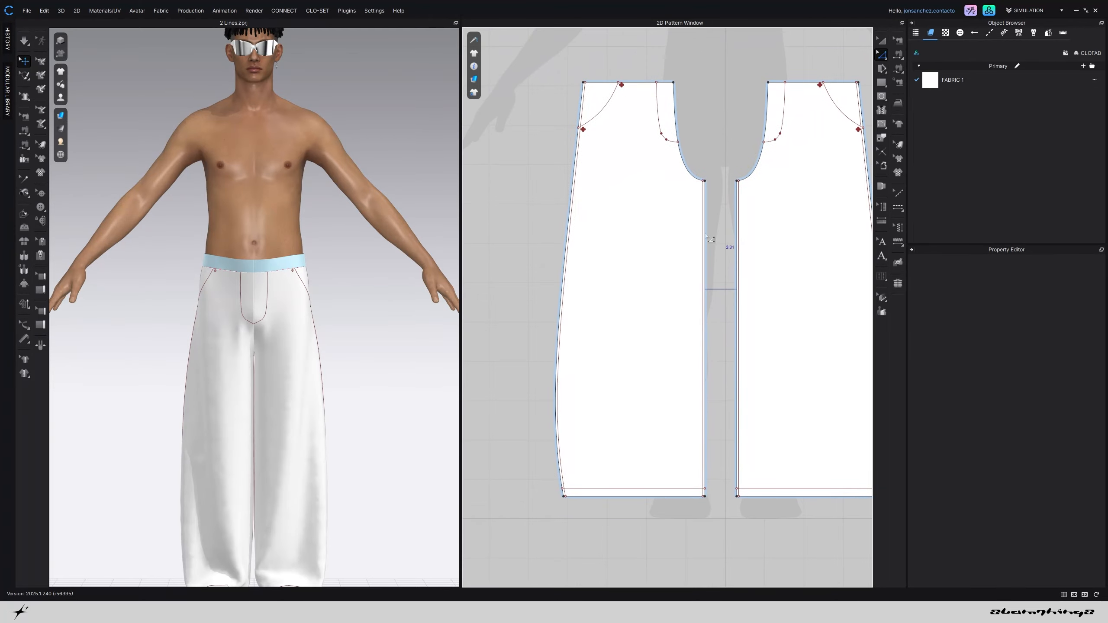
Add the Star 1 graphic to a front leg panel at 23.53 by 35.27 cm and color it black (000000)
left_click(899, 173)
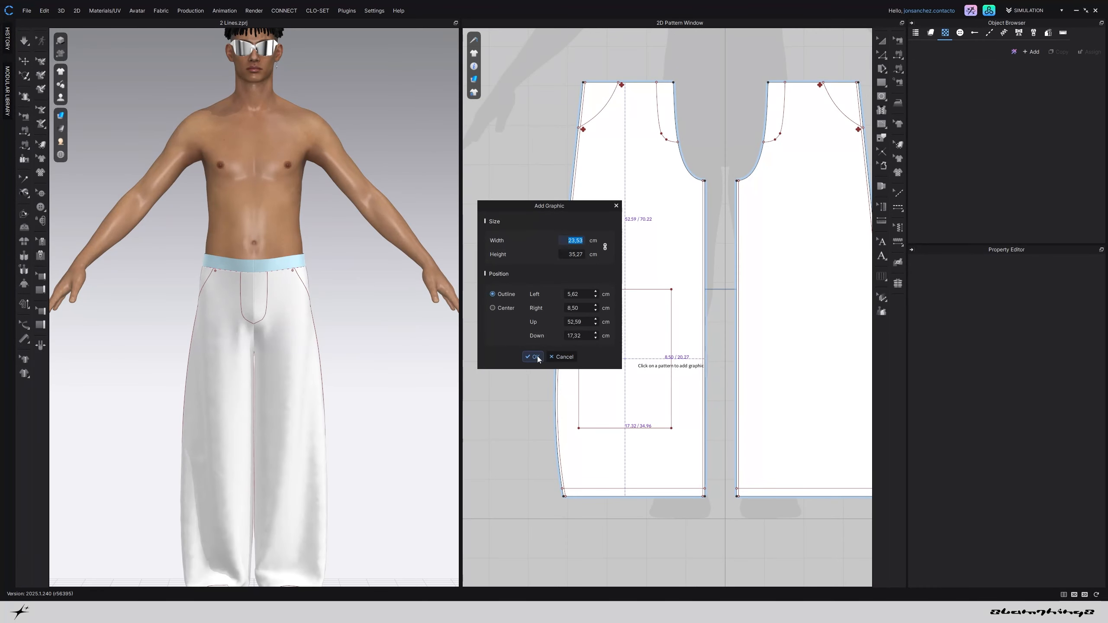
left_click(535, 358)
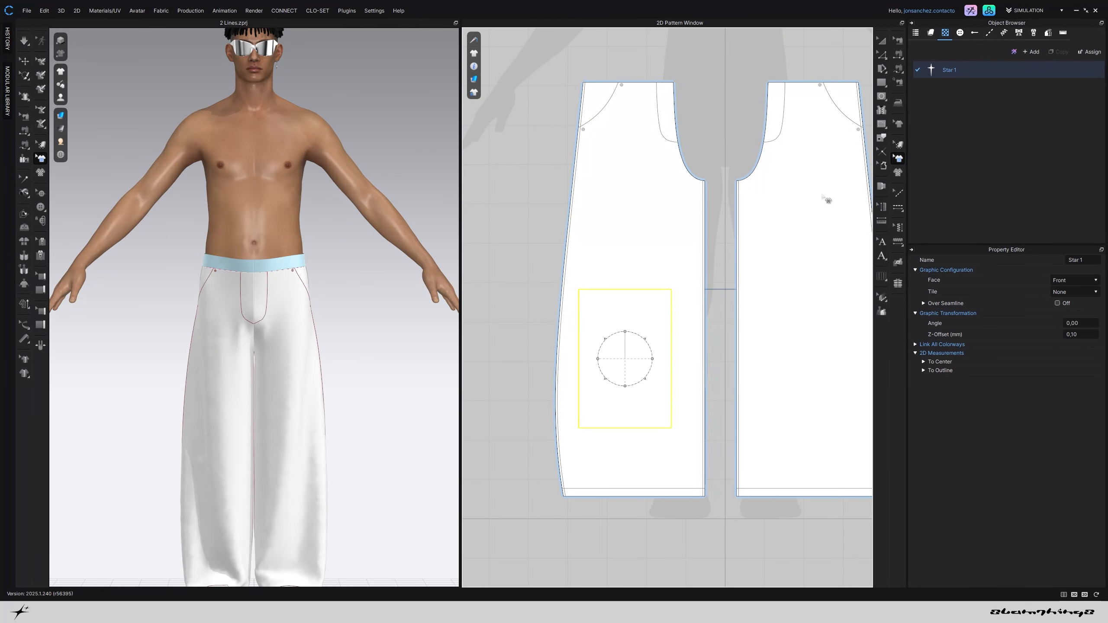
left_click(972, 70)
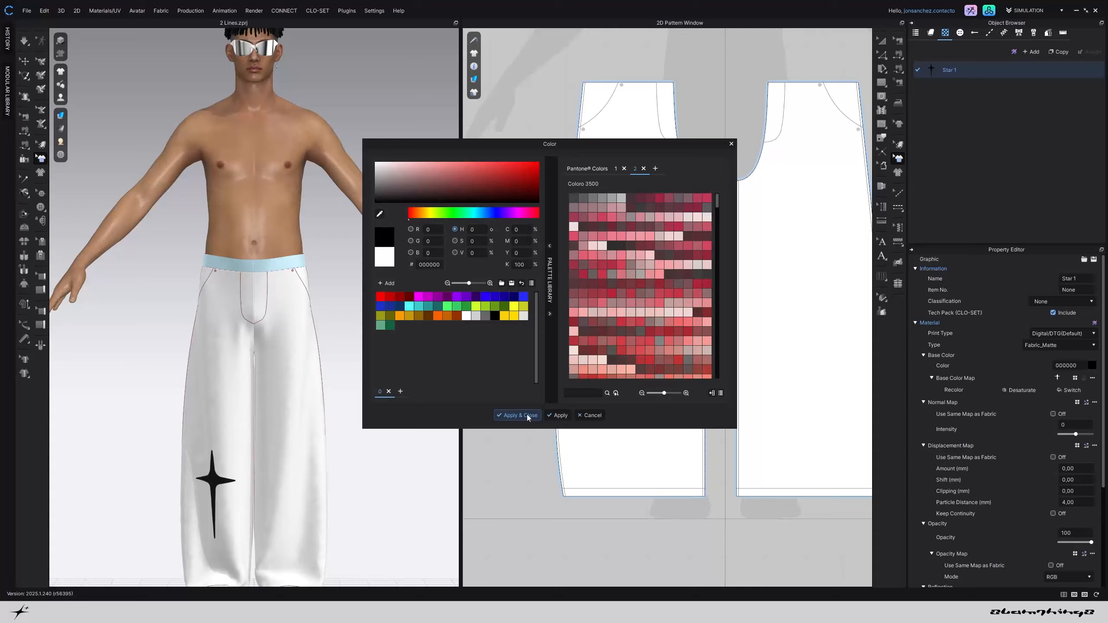
left_click(527, 415)
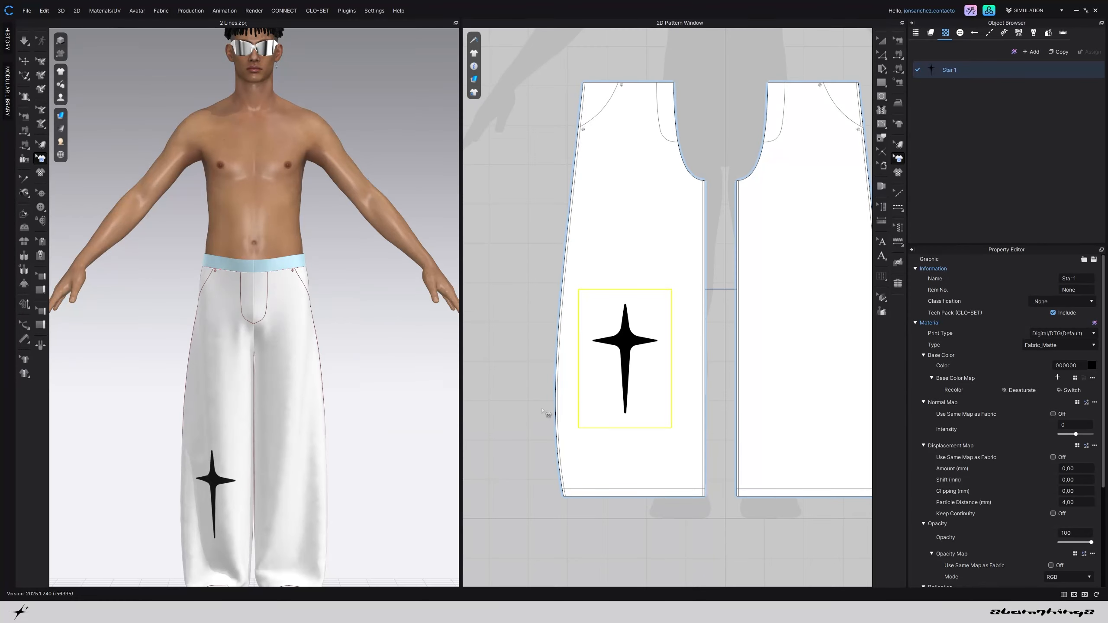
Enlarge the star graphic until its arms run past both edges of the leg panel, and move it upward
left_click(629, 370)
left_click_drag(644, 378, 667, 420)
scroll(289, 387, "down", 5)
mouse_move(288, 386)
right_mouse_down()
mouse_move(272, 381)
mouse_move(296, 384)
right_mouse_up()
scroll(298, 384, "up", 3)
left_click_drag(628, 312, 634, 299)
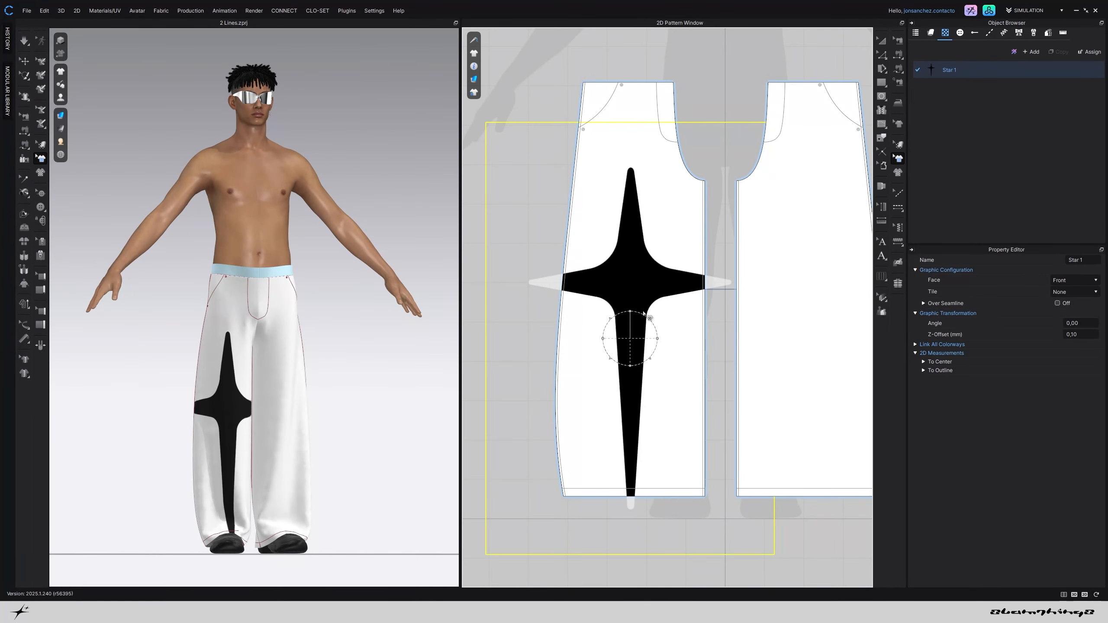
Scale the star down so its arms barely pass the panel edges and its lower tip meets the hem
left_click_drag(650, 357, 649, 347)
left_click_drag(642, 302, 644, 306)
left_click(396, 430)
scroll(395, 430, "down", 2)
right_click_drag(395, 430, 361, 425)
Raise the star graphic and enlarge it so its side arms extend past the leg panel and its lower tip slightly passes the hem
left_click(651, 365)
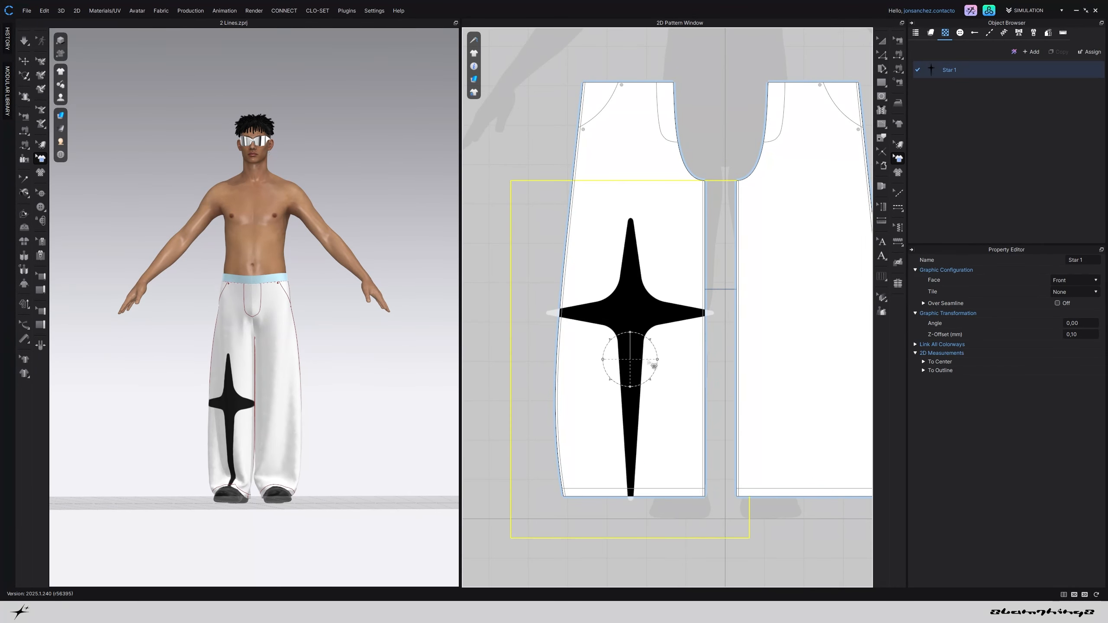
left_click_drag(631, 327, 640, 305)
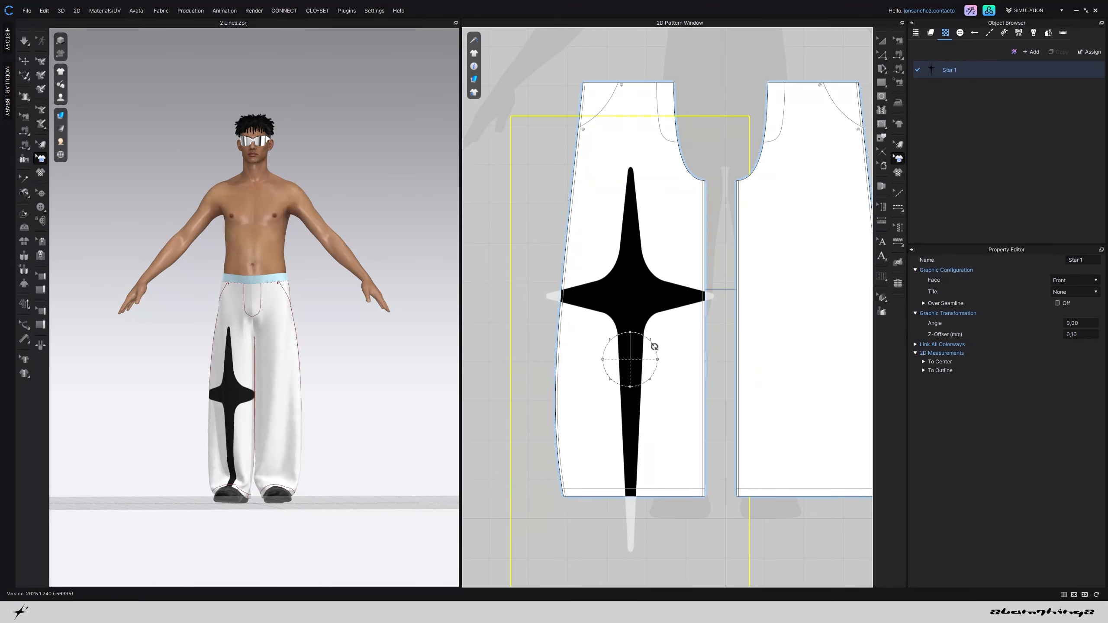
mouse_move(658, 359)
left_mouse_down()
mouse_move(670, 312)
mouse_move(638, 350)
left_mouse_up()
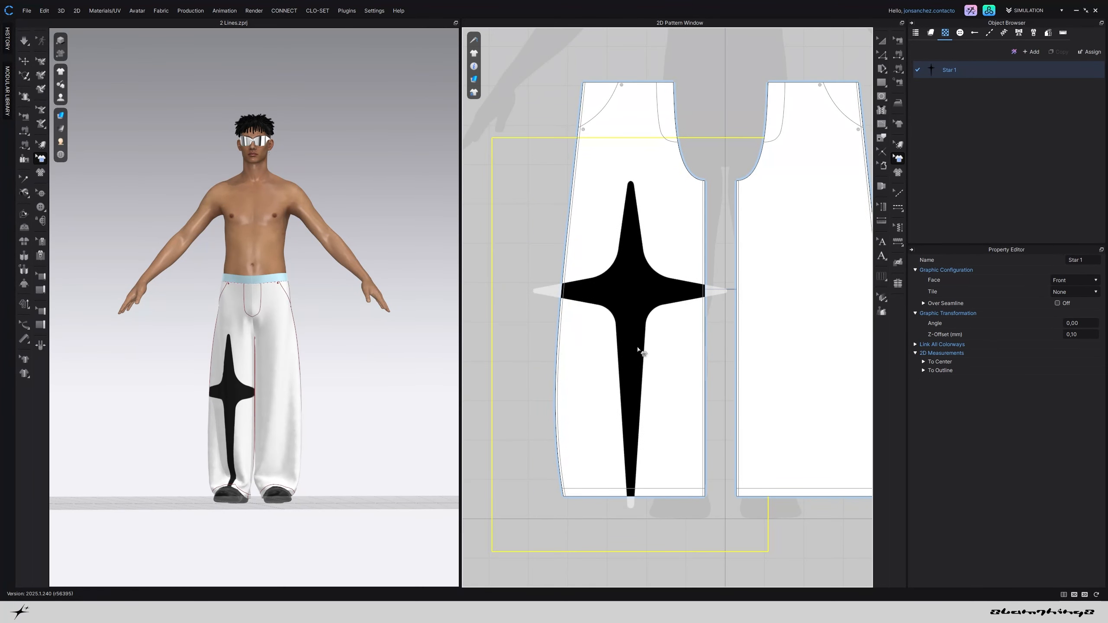
Trace the star graphic as an internal shape on the pattern pieces
scroll(412, 374, "down", 3)
right_click_drag(392, 375, 345, 393)
scroll(345, 393, "up", 8)
key("2")
scroll(582, 366, "down", 8)
right_click(608, 347)
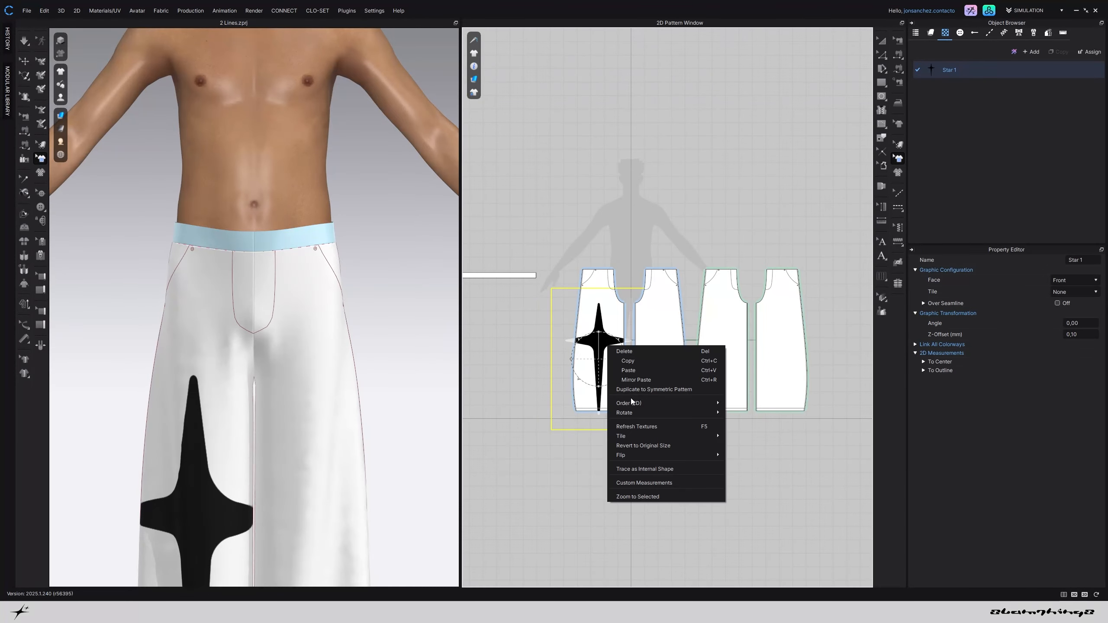
left_click(652, 469)
scroll(604, 337, "up", 5)
left_click(710, 145)
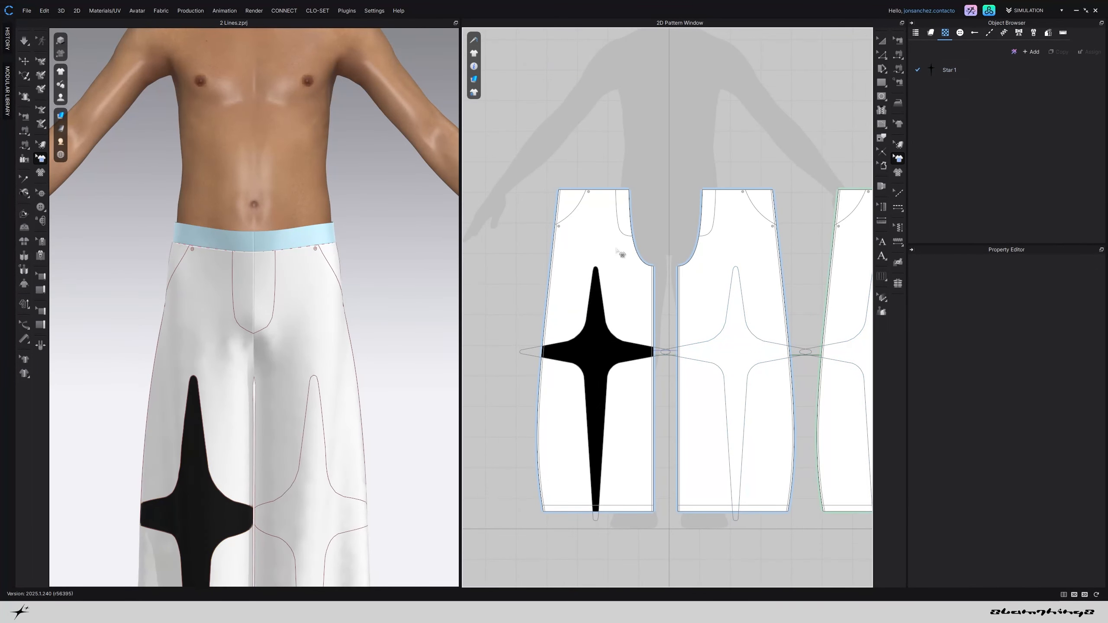
Delete the black star graphic from the front leg panel, keeping only its traced outline
scroll(271, 378, "down", 5)
mouse_move(277, 380)
right_mouse_down()
mouse_move(94, 374)
mouse_move(113, 384)
mouse_move(271, 380)
right_mouse_up()
scroll(271, 381, "up", 5)
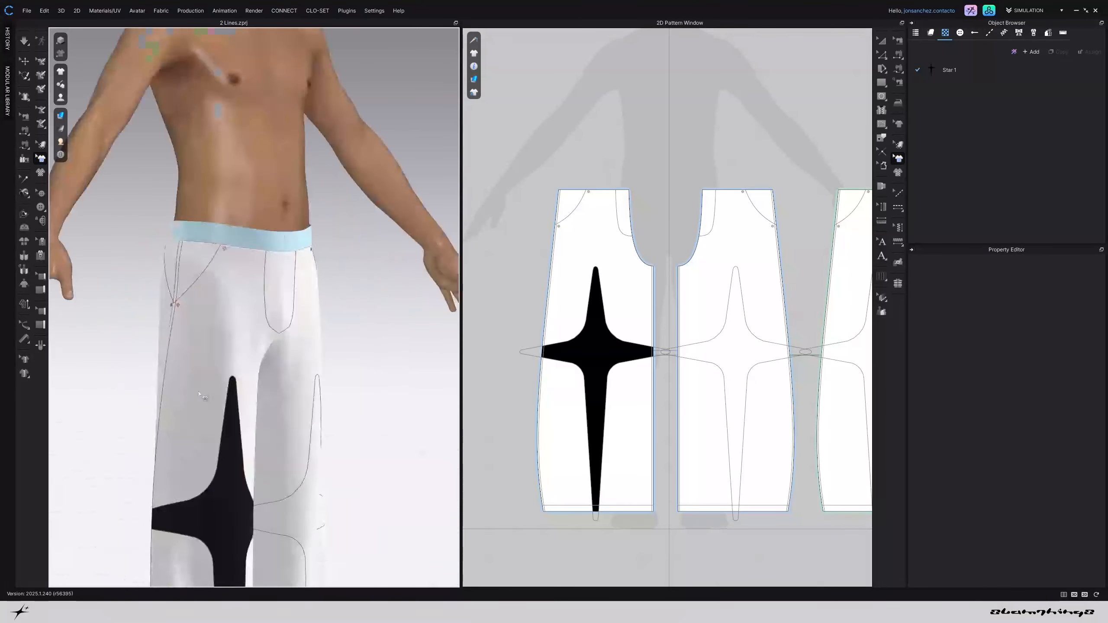
key("2")
left_click(578, 357)
key("Delete")
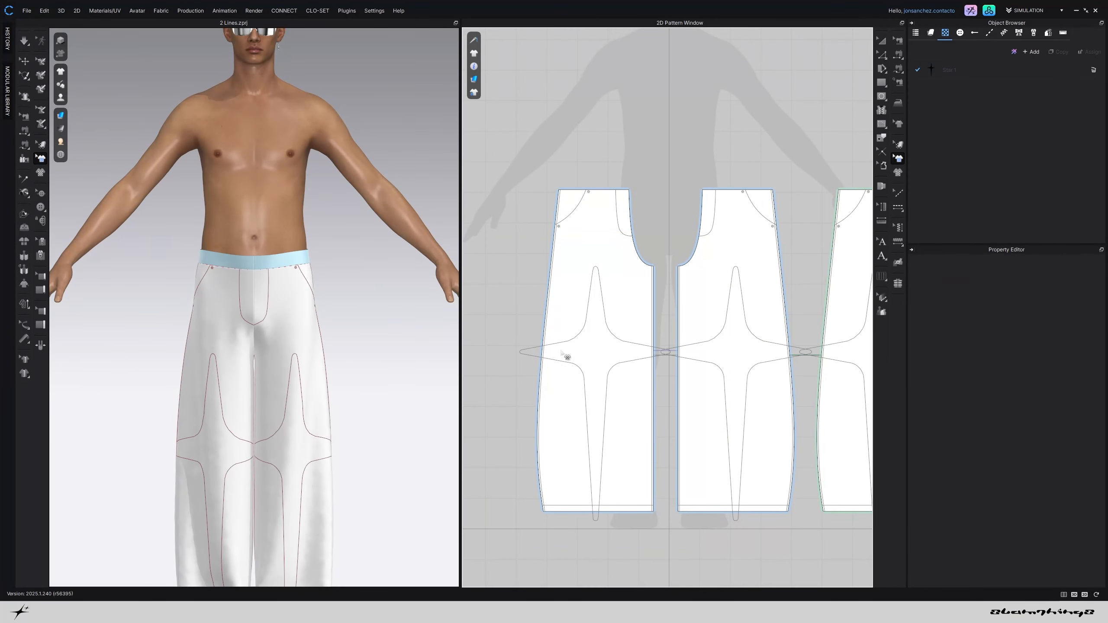
Move the front panel of the avatar's right leg outward, away from the other front panel, in the 2D layout
scroll(246, 341, "down", 5)
right_click_drag(247, 342, 221, 354)
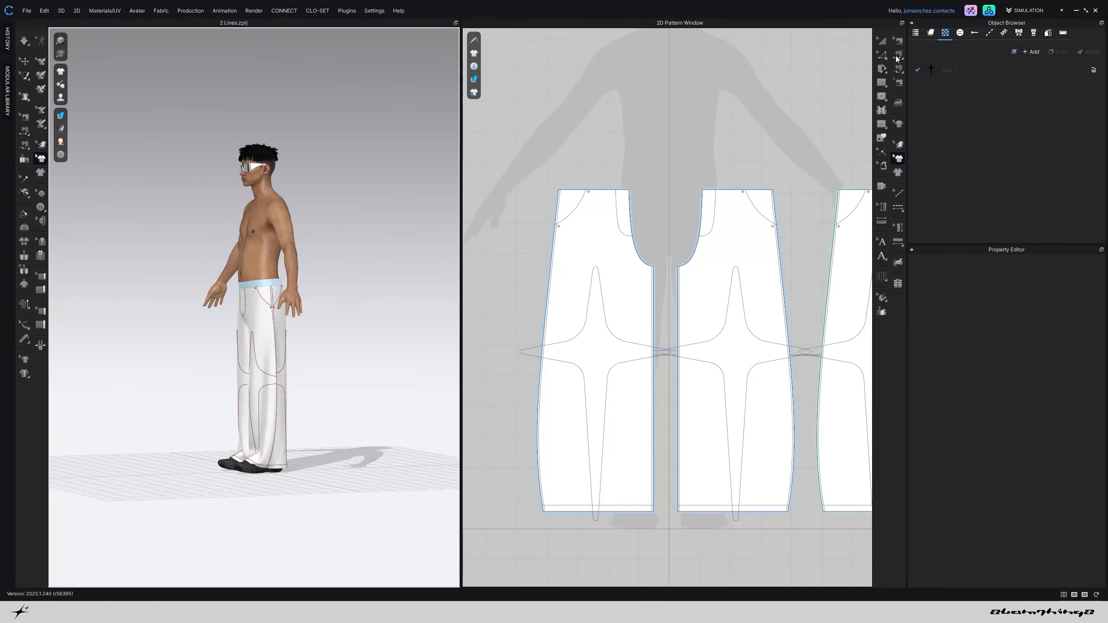
left_click(881, 41)
left_click(642, 293)
scroll(599, 286, "down", 3)
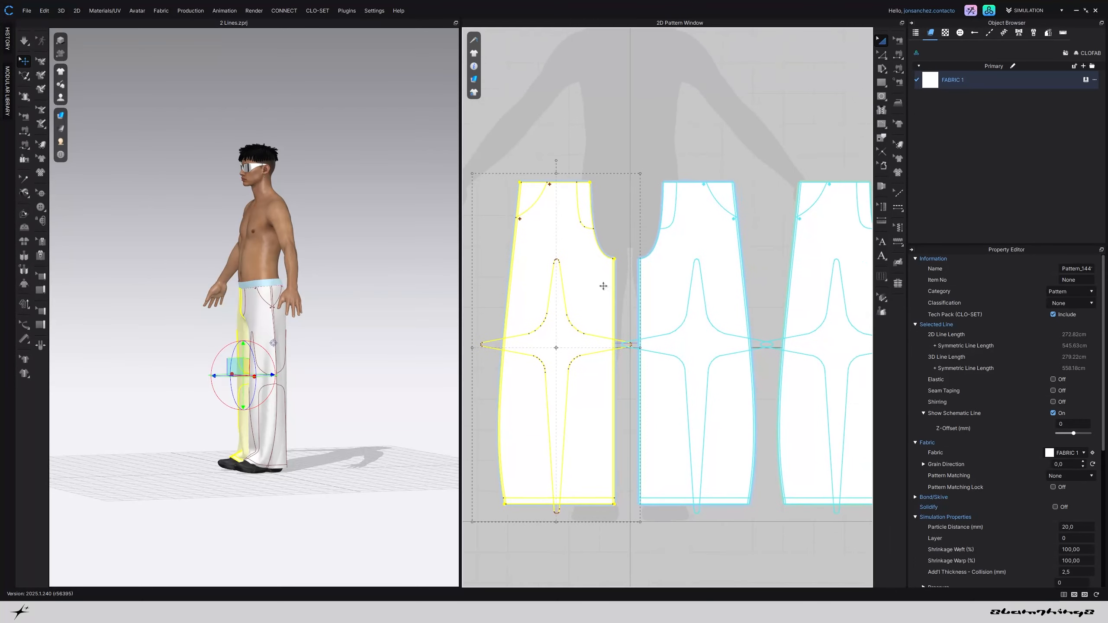
key("Left")
key("Left")
key("Left")
key("Left")
key("Left")
key("Left")
key("Left")
key("Left")
key("Left")
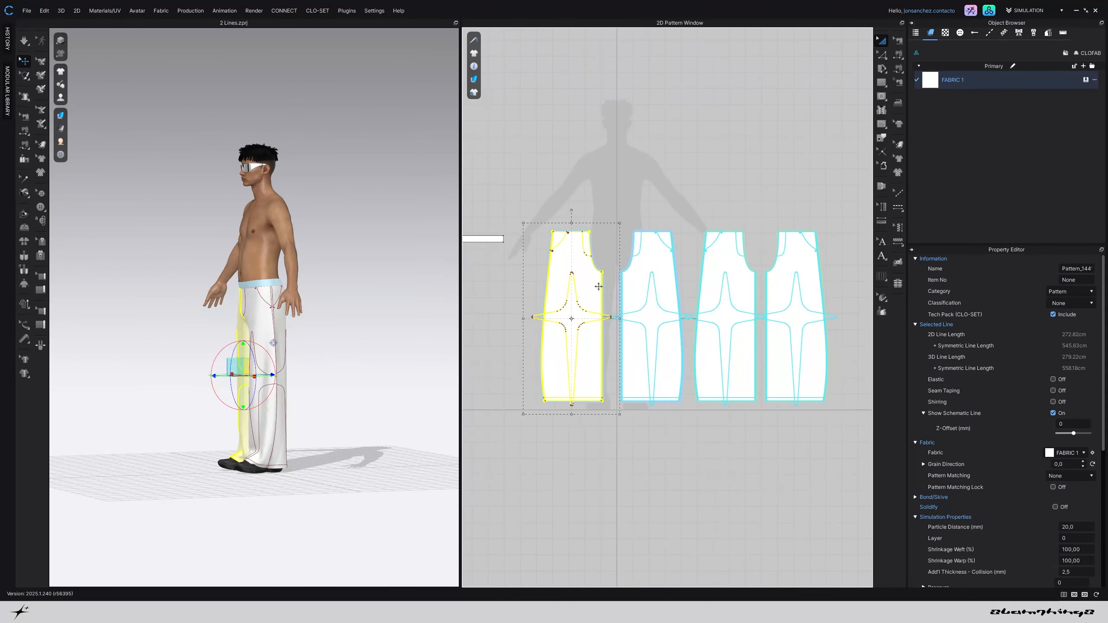
Shift the outermost back panel farther from its neighbouring back panel in the 2D layout
middle_click_drag(752, 281, 646, 269)
left_click(708, 259)
key("Right")
key("Right")
key("Right")
key("Right")
key("Right")
key("Right")
key("Right")
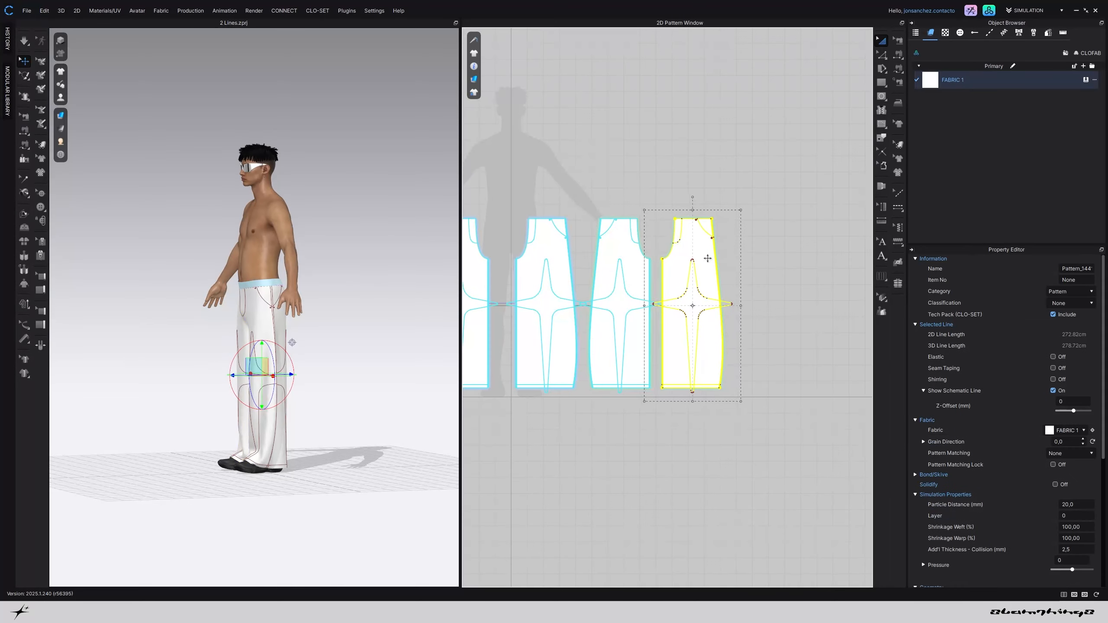
key("Right")
key("Right")
key("Right")
key("Right")
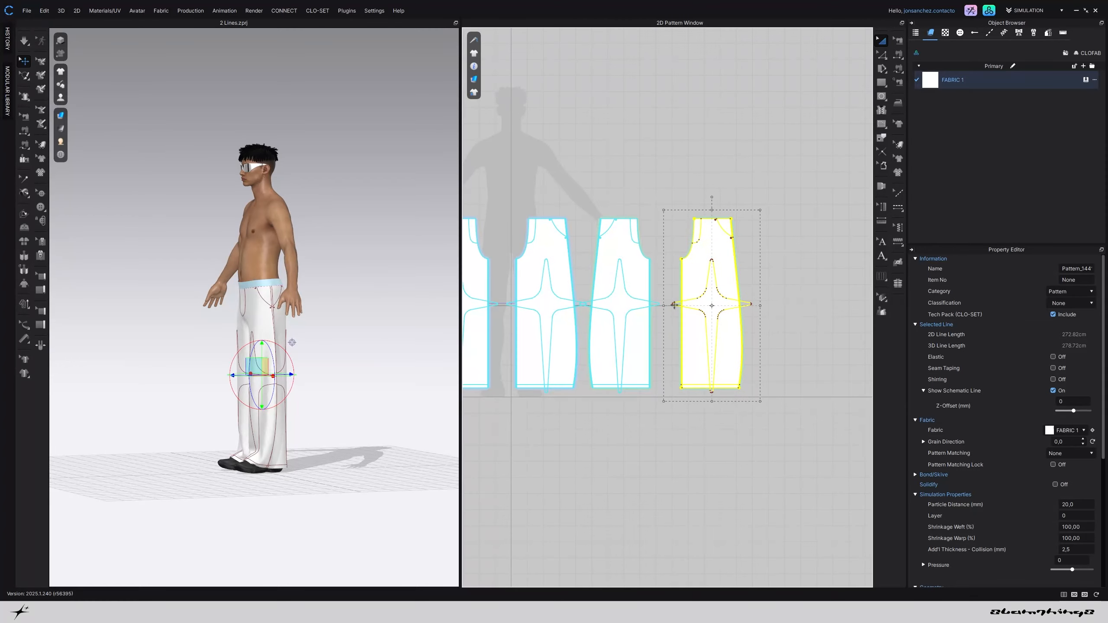
Move the inner back panel away from the front panel so the traced star arms no longer crowd each other
left_click(638, 272)
key("Right")
key("Right")
key("Right")
key("Right")
key("Right")
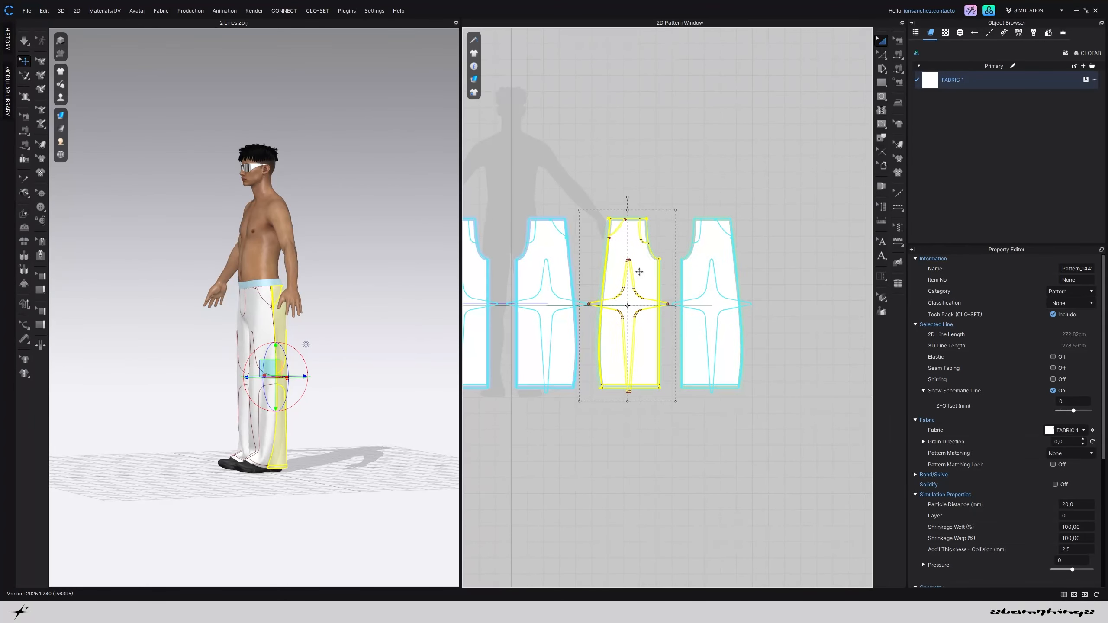
left_click(438, 273)
Draw a curved crescent as an internal line across the upper star arm, starting and ending on the front panel's side seam
scroll(268, 330, "up", 3)
scroll(268, 330, "up", 5)
key("2")
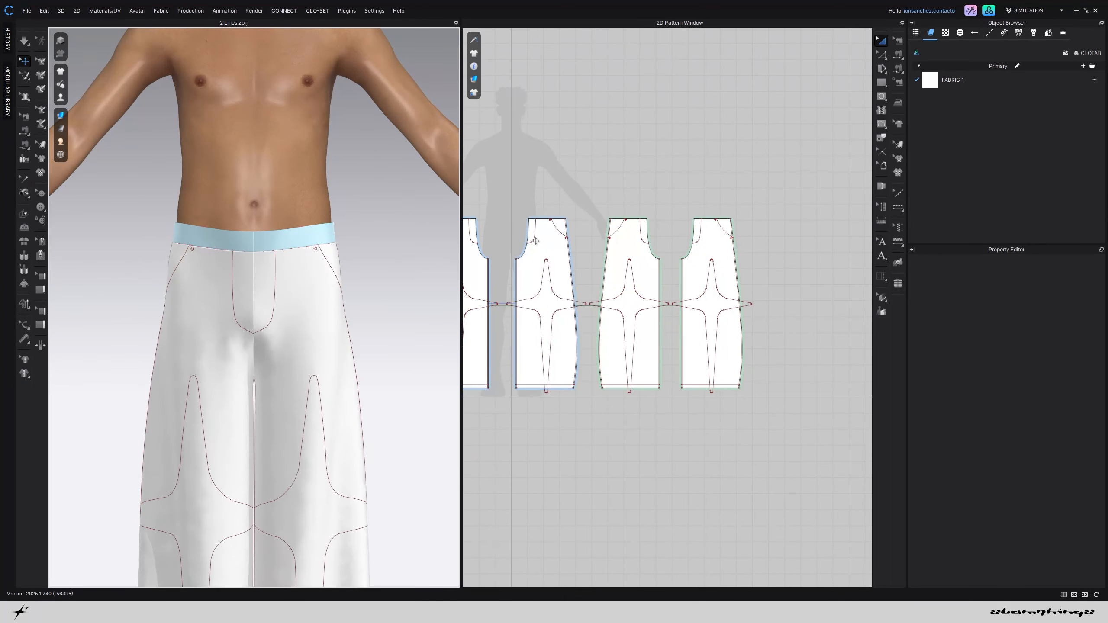
middle_click_drag(685, 323, 788, 332)
middle_click_drag(563, 269, 614, 290)
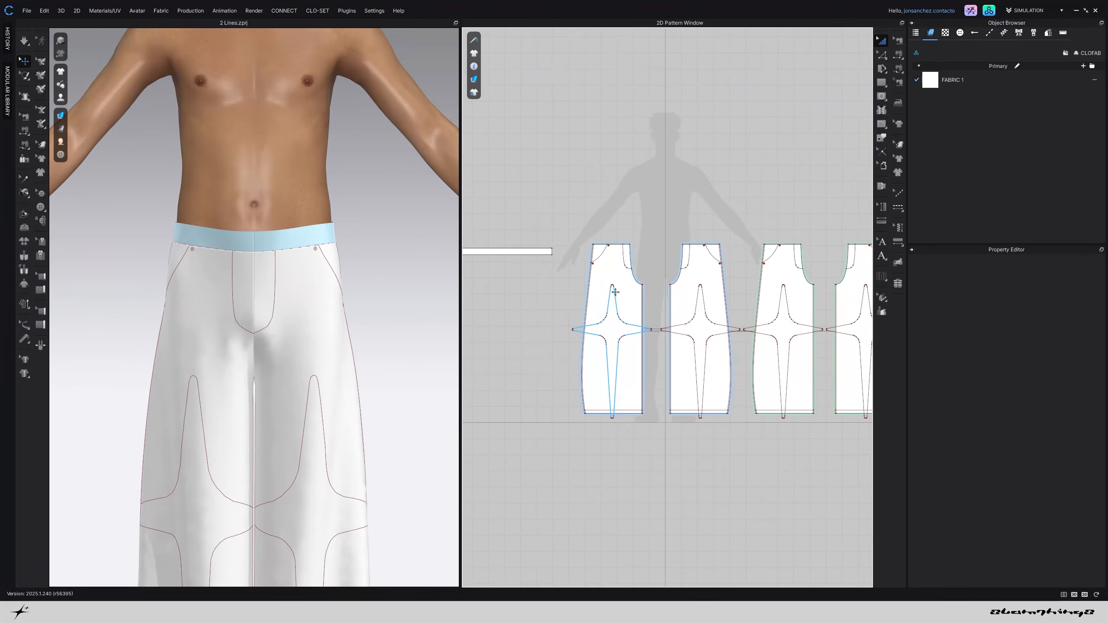
scroll(615, 291, "up", 3)
left_click(881, 96)
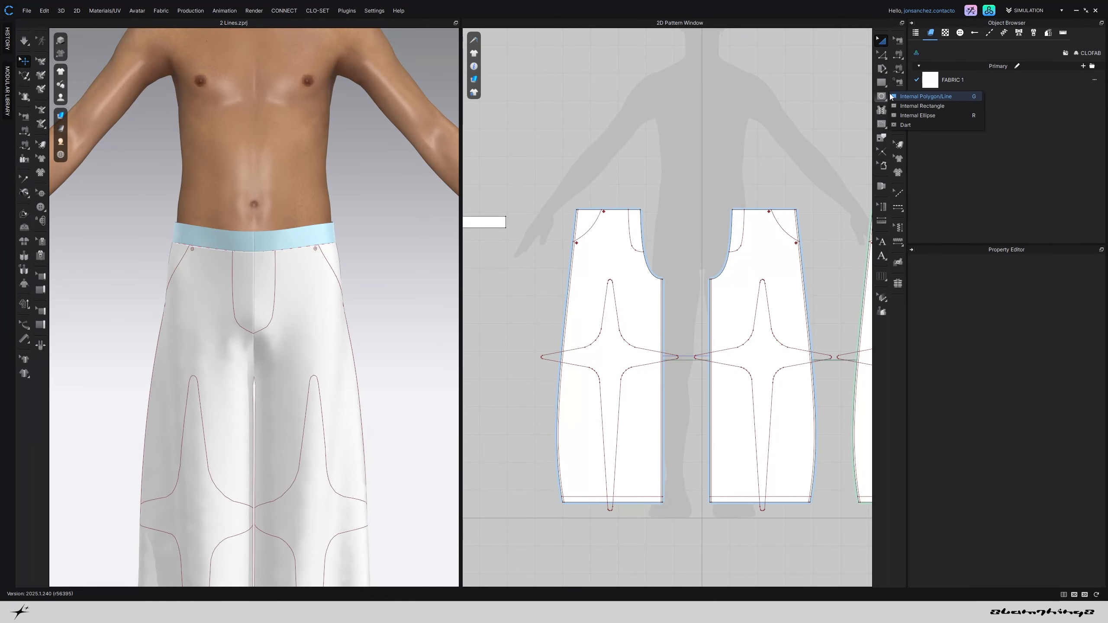
left_click(891, 94)
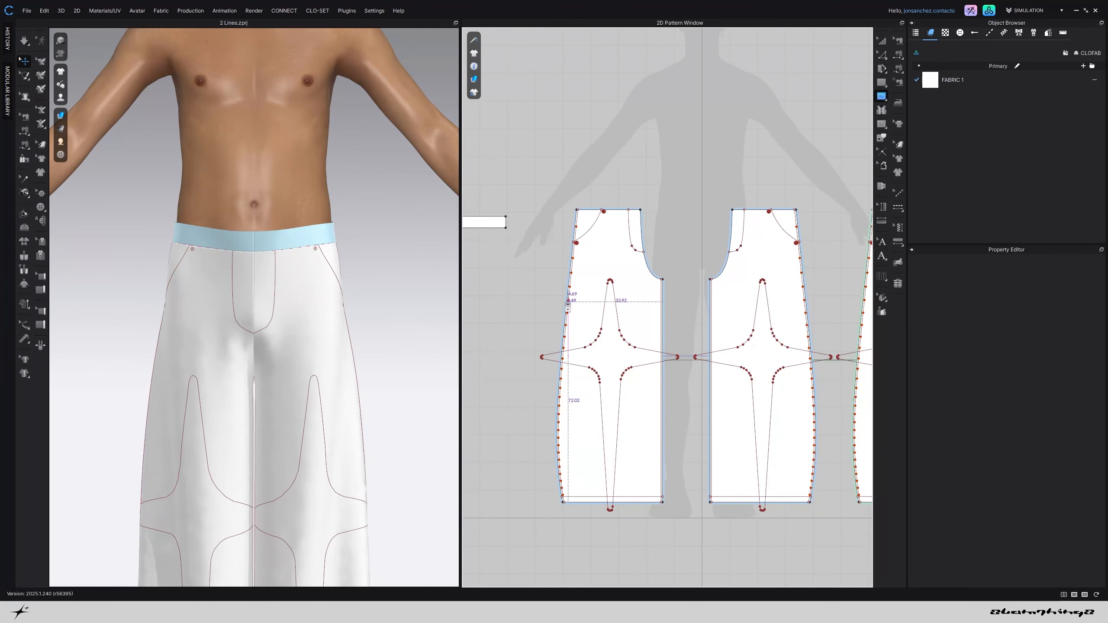
scroll(568, 306, "up", 2)
scroll(572, 289, "up", 1)
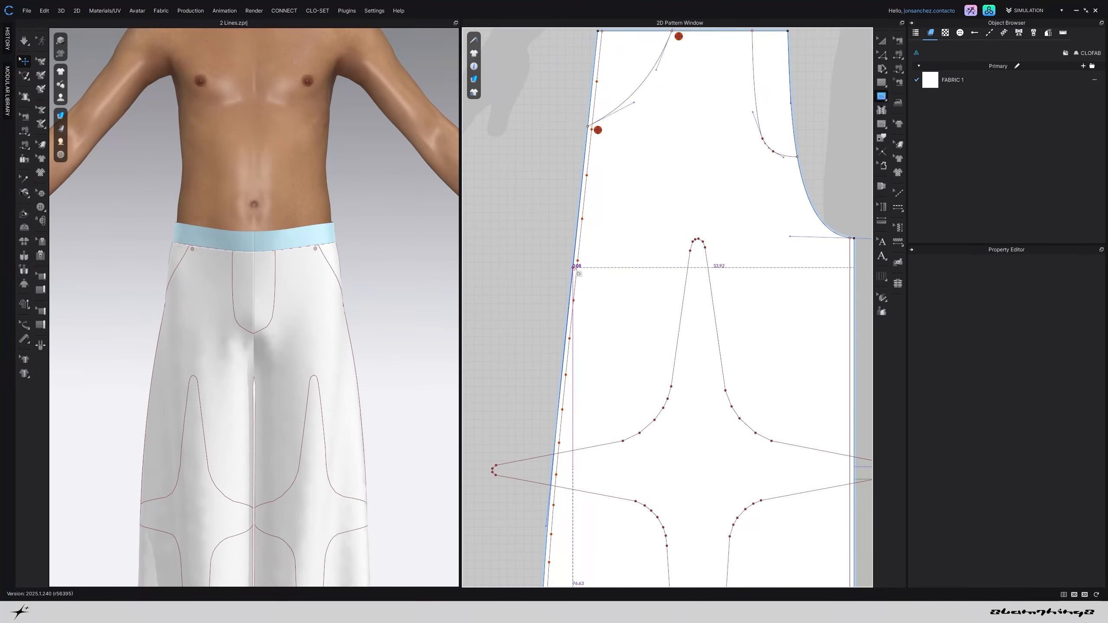
left_click(574, 267)
left_click_drag(690, 333, 742, 333)
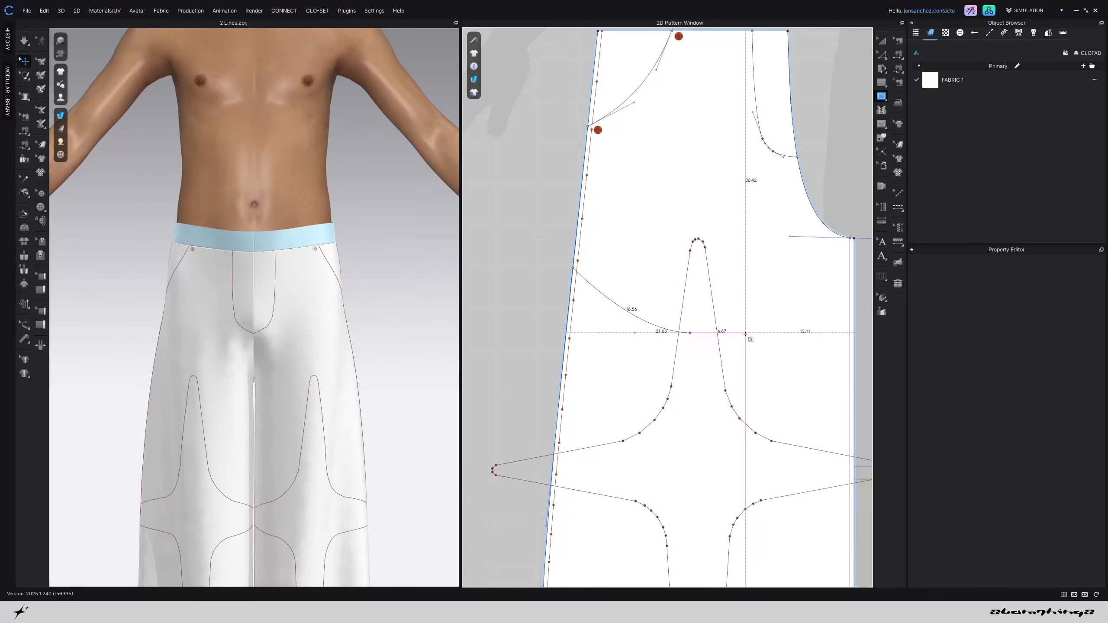
left_click(788, 319)
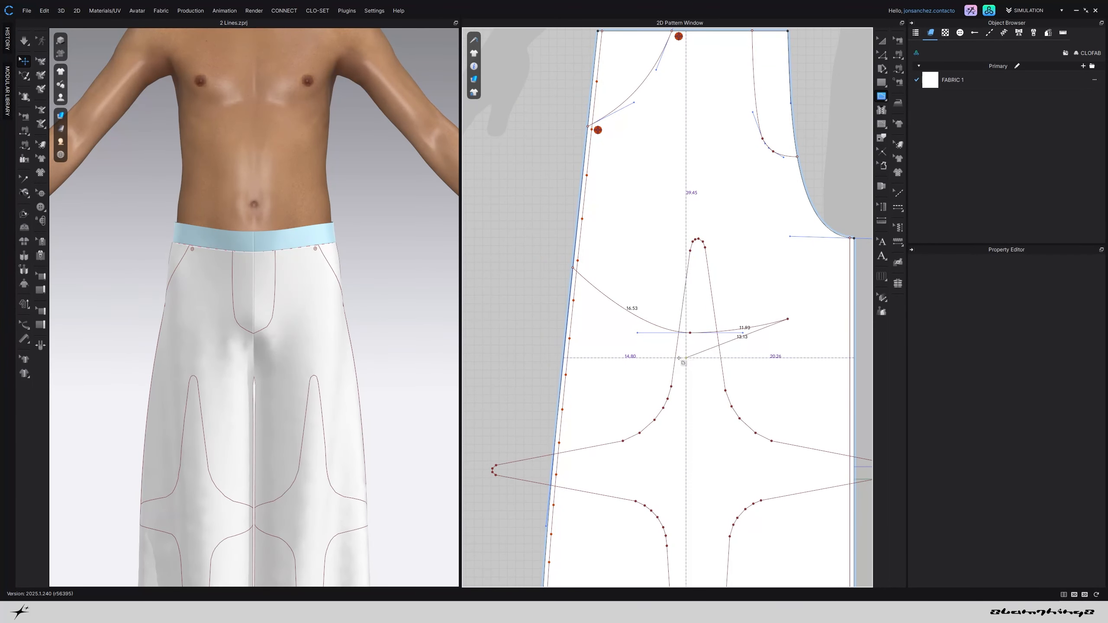
left_click_drag(679, 358, 625, 355)
double_click(568, 307)
Adjust the crescent's lower end point at the side seam and shift its inner tip slightly downward
scroll(314, 349, "down", 4)
right_click_drag(315, 349, 391, 360)
key("2")
scroll(362, 361, "down", 3)
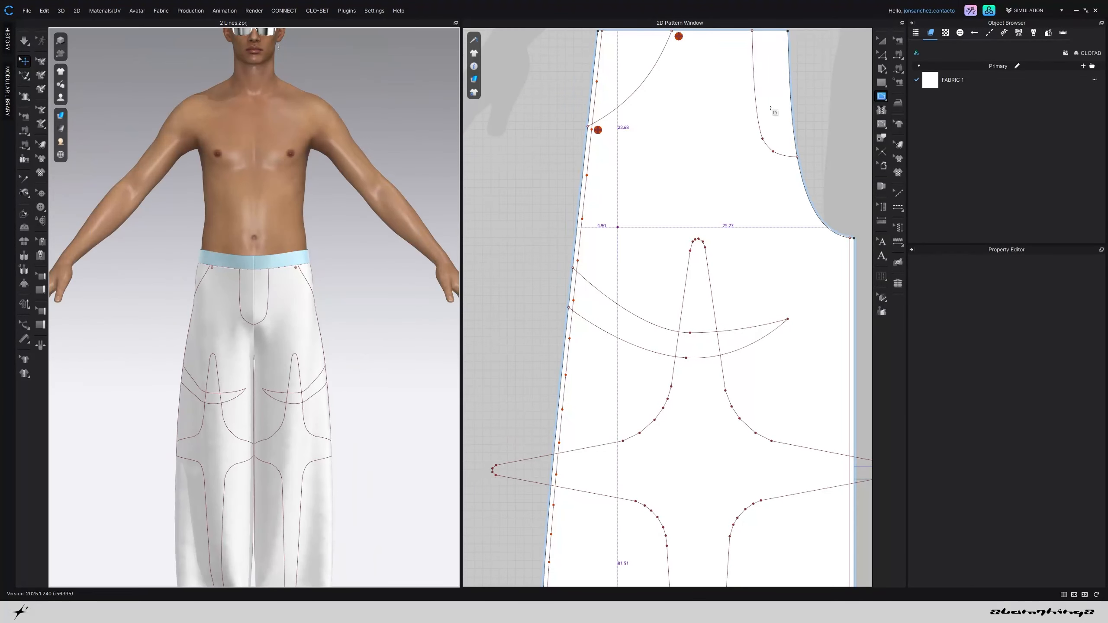
left_click(882, 56)
scroll(600, 311, "up", 5)
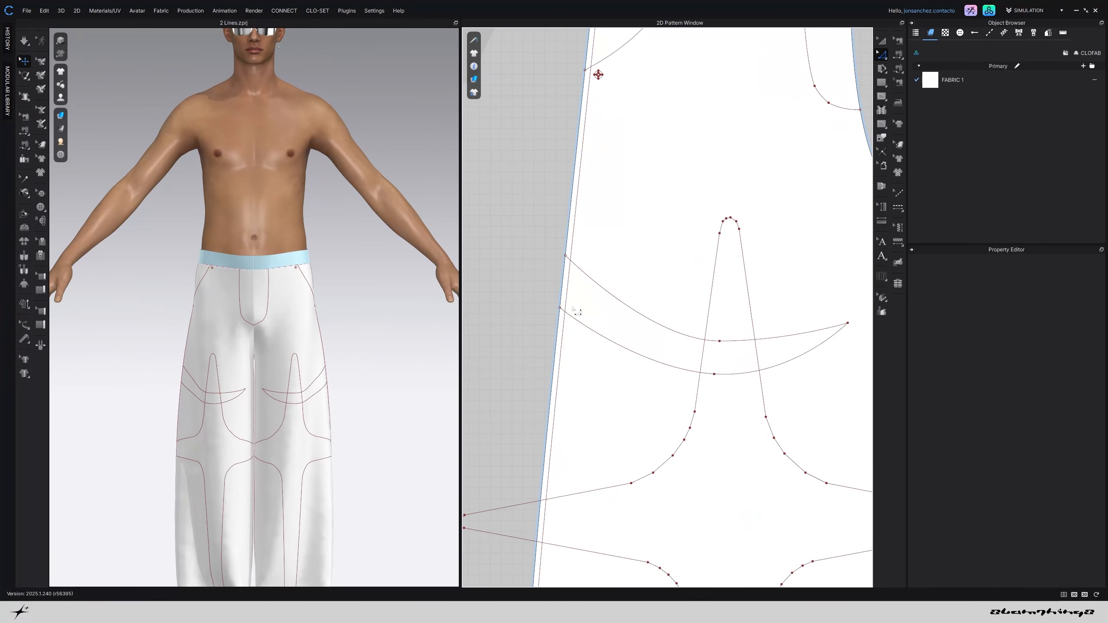
left_click(549, 311)
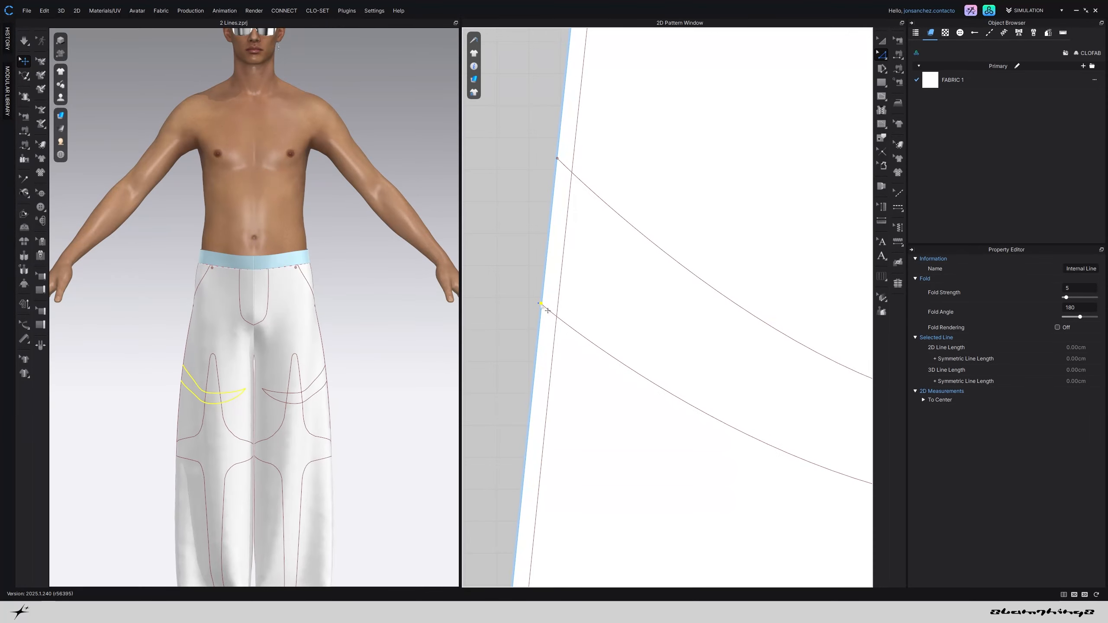
left_click_drag(541, 305, 558, 317)
scroll(600, 307, "down", 5)
scroll(675, 316, "up", 2)
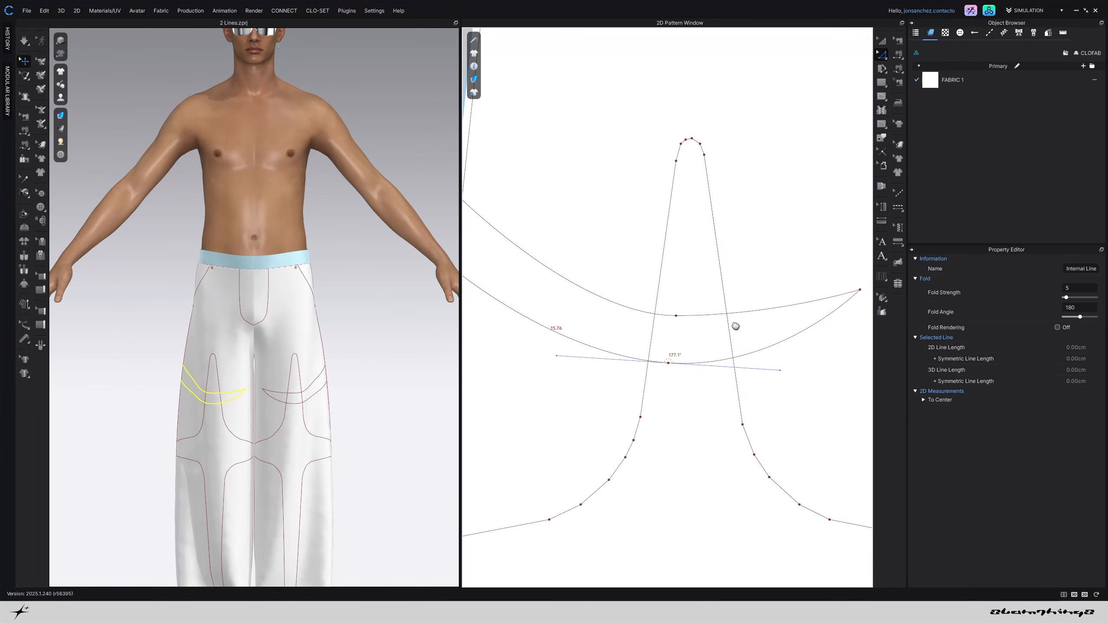
middle_click_drag(838, 304, 763, 314)
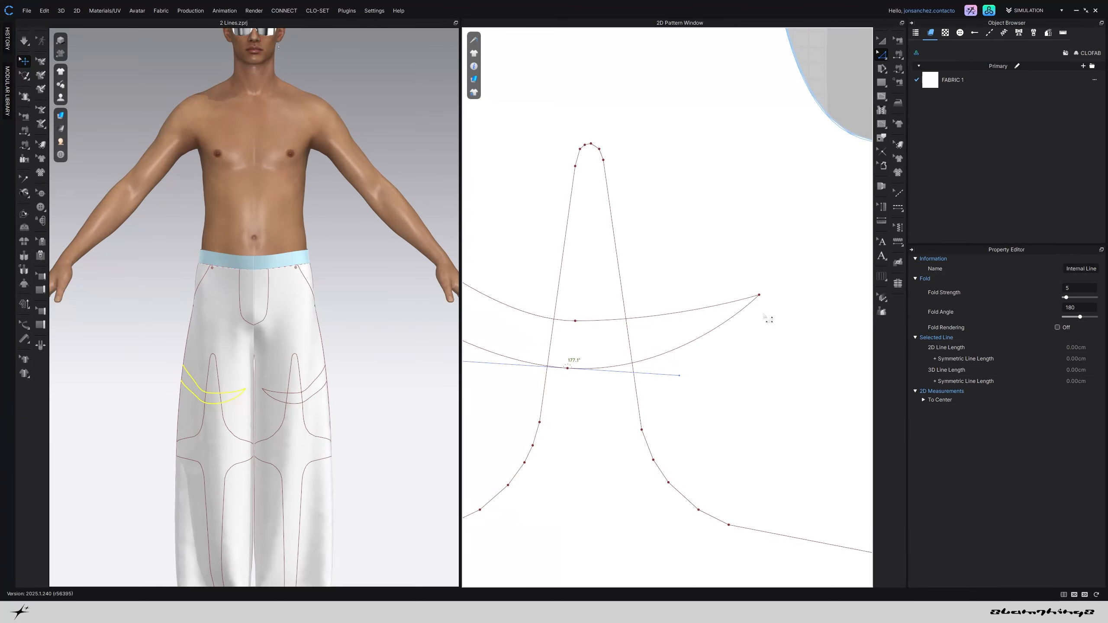
left_click_drag(767, 313, 767, 313)
scroll(579, 287, "down", 5)
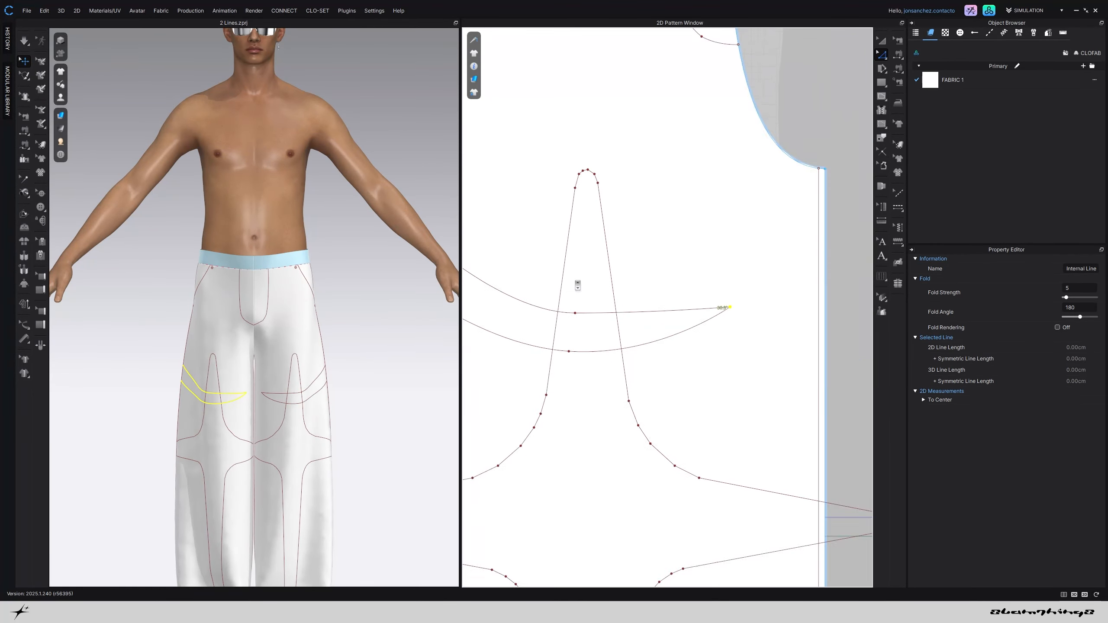
left_click(571, 264)
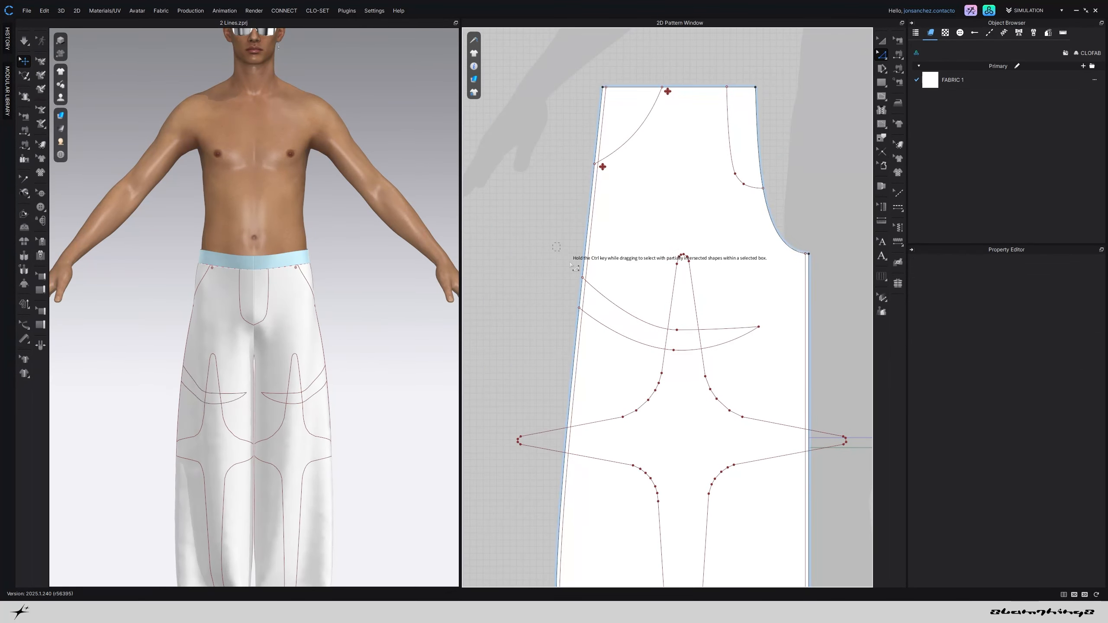
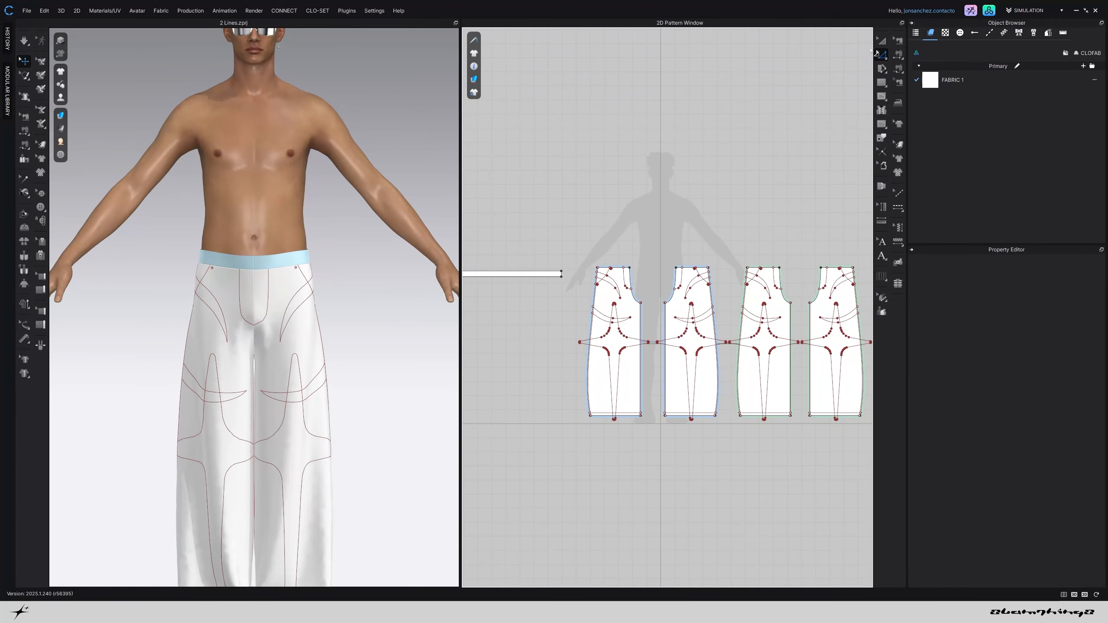
Remove linked editing from the front panel of the avatar's right leg
left_click(882, 41)
scroll(682, 278, "up", 3)
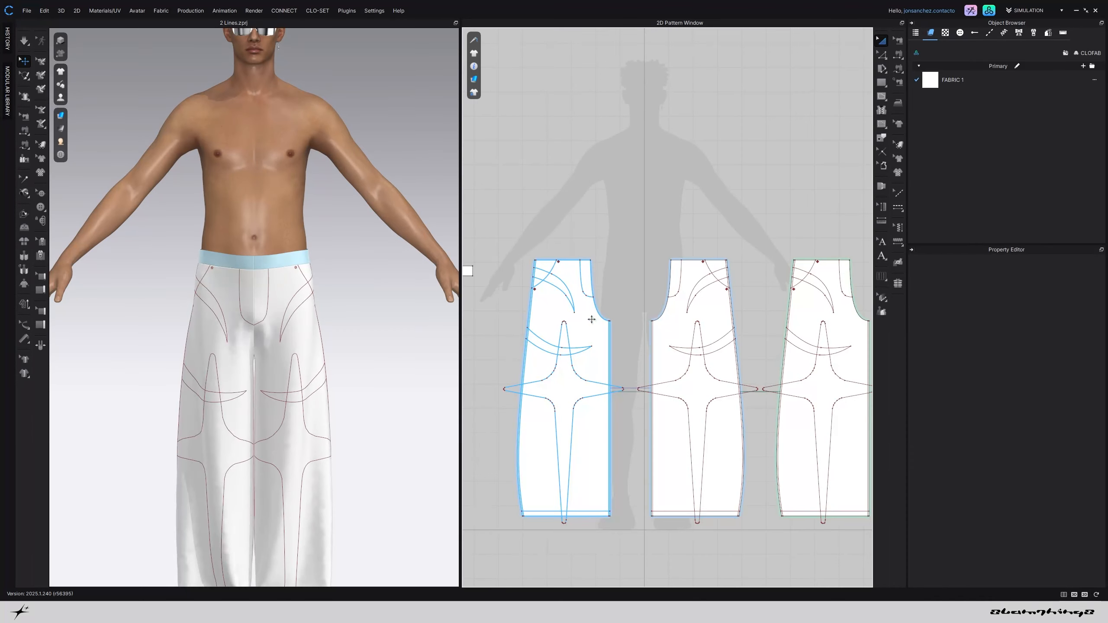
left_click(595, 319)
right_click(593, 320)
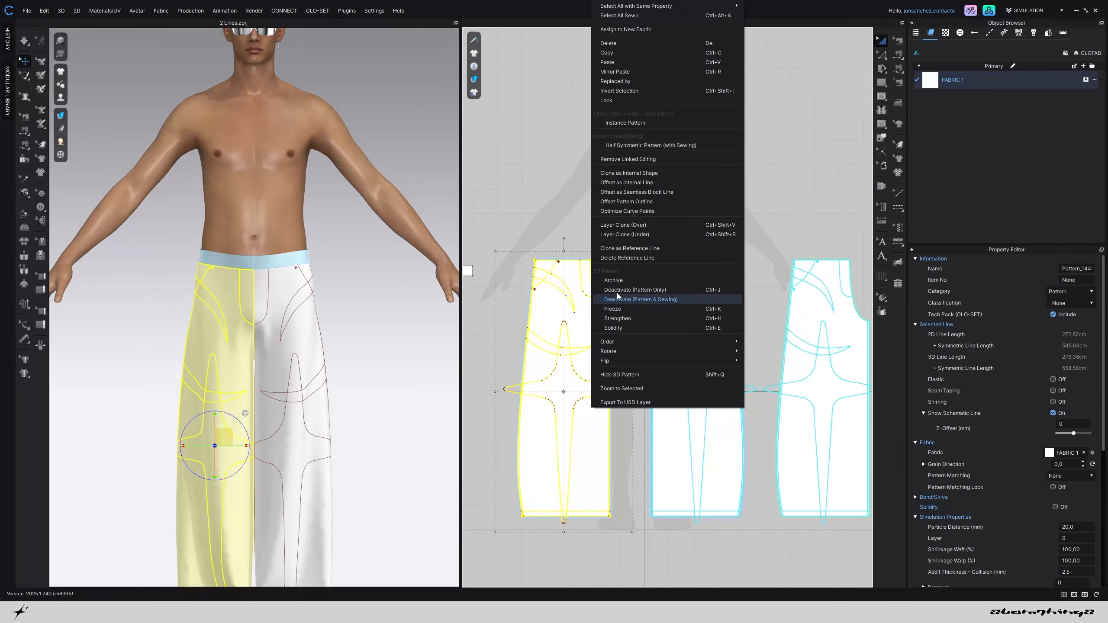
left_click(628, 159)
Delete the curved fly line from the front panel of the avatar's right leg
key("z")
left_click(736, 149)
scroll(585, 275, "up", 5)
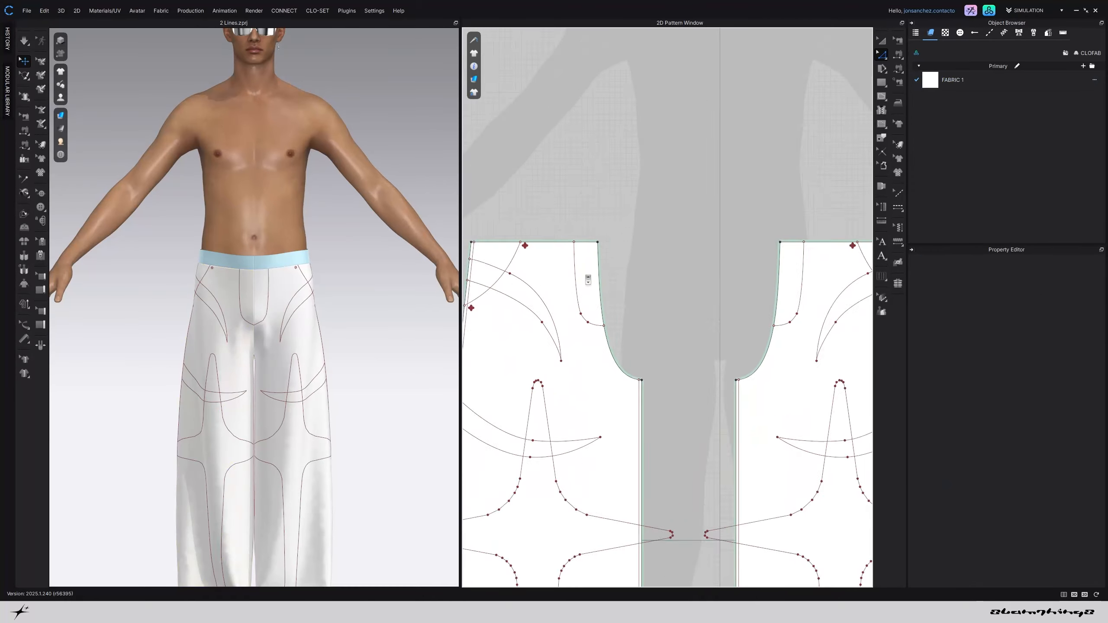
left_click(573, 280)
key("Delete")
Delete the fly, pocket and upper crescent lines with their rivet circles from the back panels
scroll(319, 331, "down", 4)
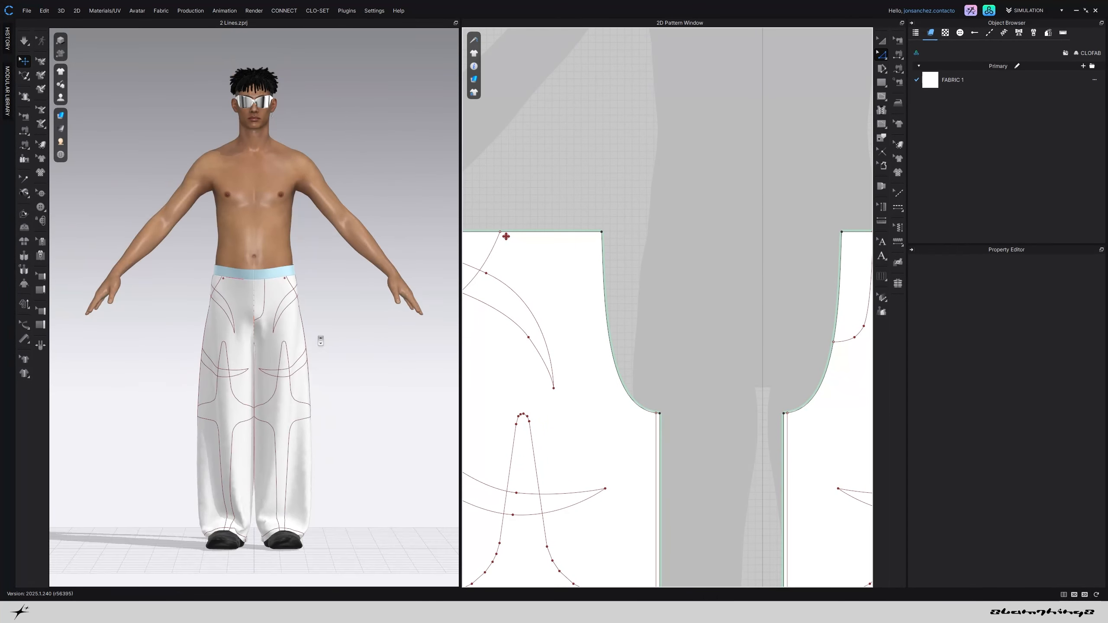
right_click_drag(371, 359, 201, 348)
scroll(658, 345, "down", 3)
scroll(658, 346, "down", 5)
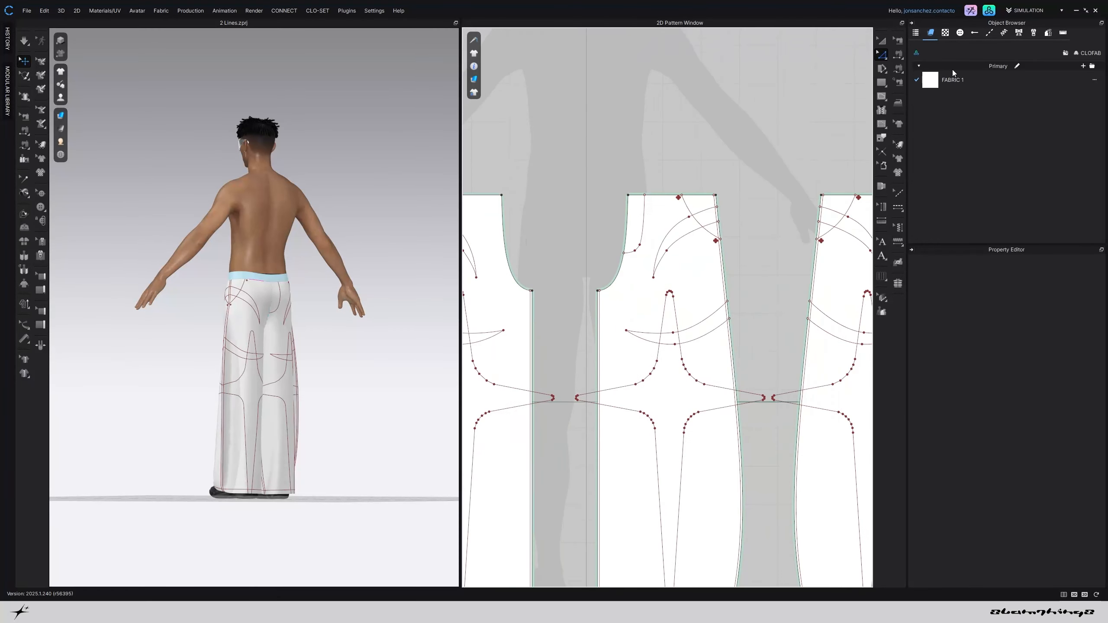
left_click(881, 54)
scroll(812, 192, "up", 6)
left_click(770, 206)
key("Delete")
Frame the trousers from the front and start the garment simulation
scroll(341, 345, "up", 3)
right_click_drag(297, 334, 443, 343)
key("2")
scroll(669, 331, "down", 4)
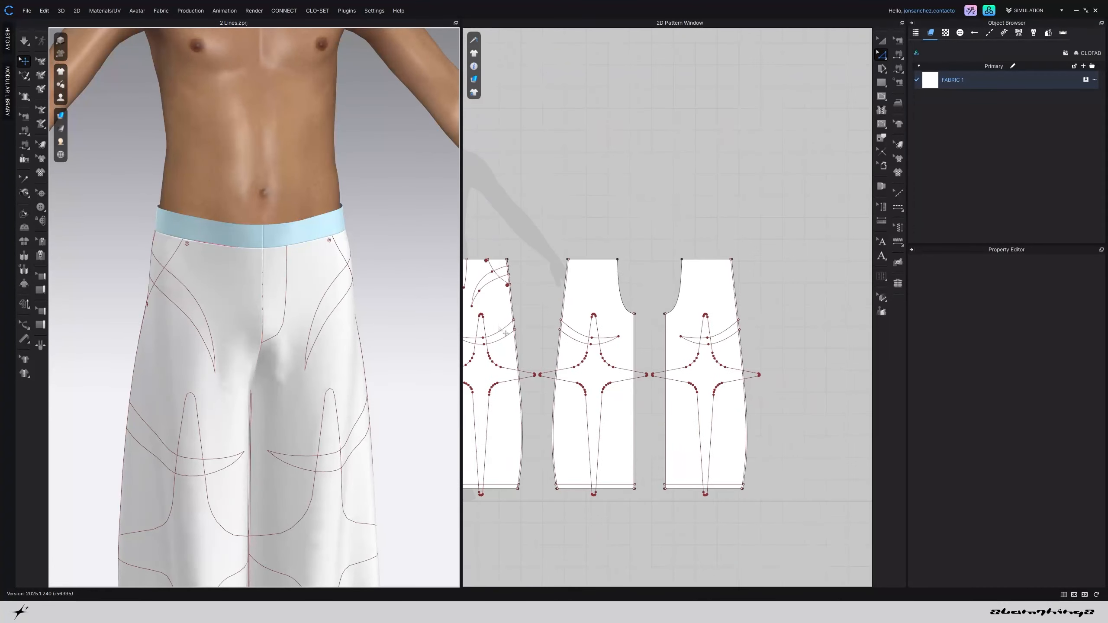
scroll(334, 249, "down", 3)
key("space")
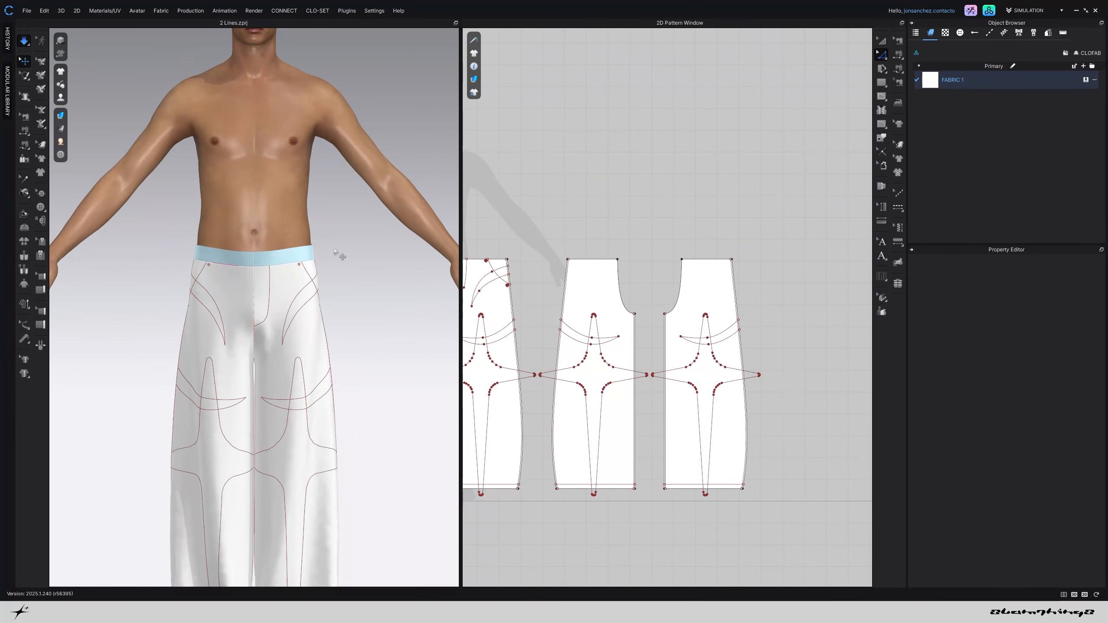
Stop the simulation, then cut and sew the front panel of the avatar's left leg along the curved fly line
scroll(342, 315, "down", 5)
key("space")
scroll(342, 315, "up", 5)
middle_click_drag(524, 305, 677, 317)
scroll(611, 305, "up", 7)
double_click(650, 232)
right_click(649, 232)
left_click(678, 371)
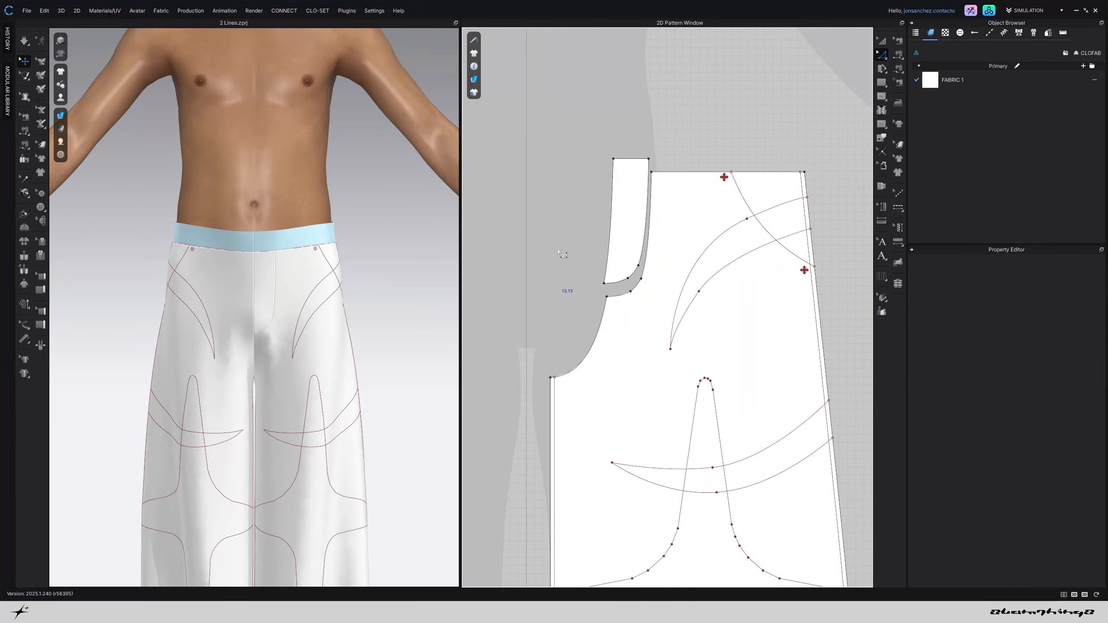
Offset the crotch curve below the fly as an internal line on the front panel of the avatar's left leg
left_click(601, 336)
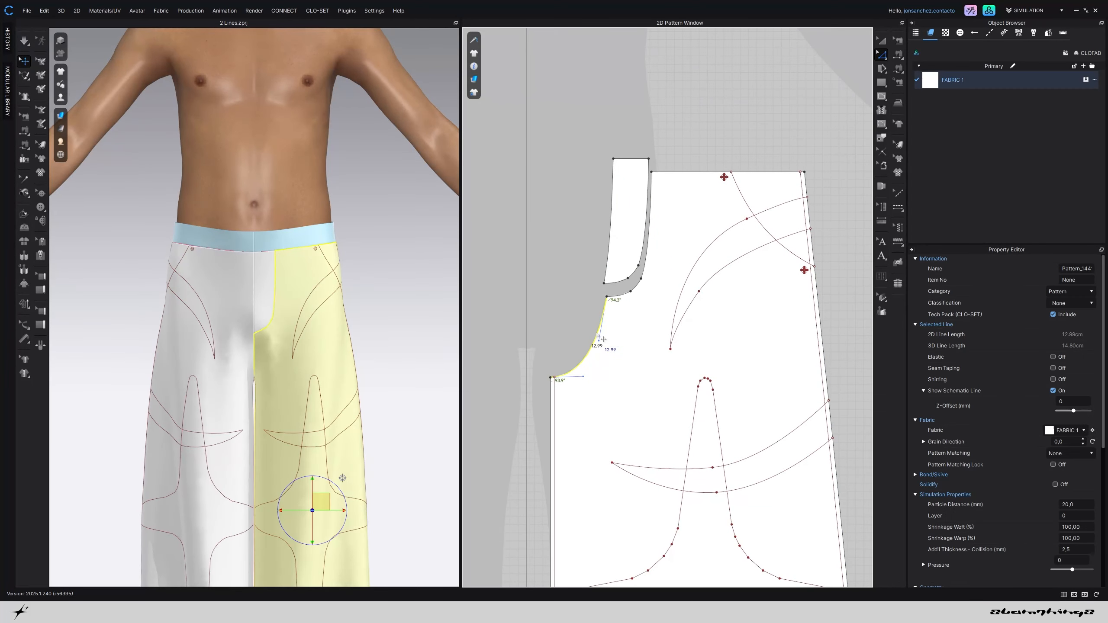
right_click(597, 332)
left_click(623, 456)
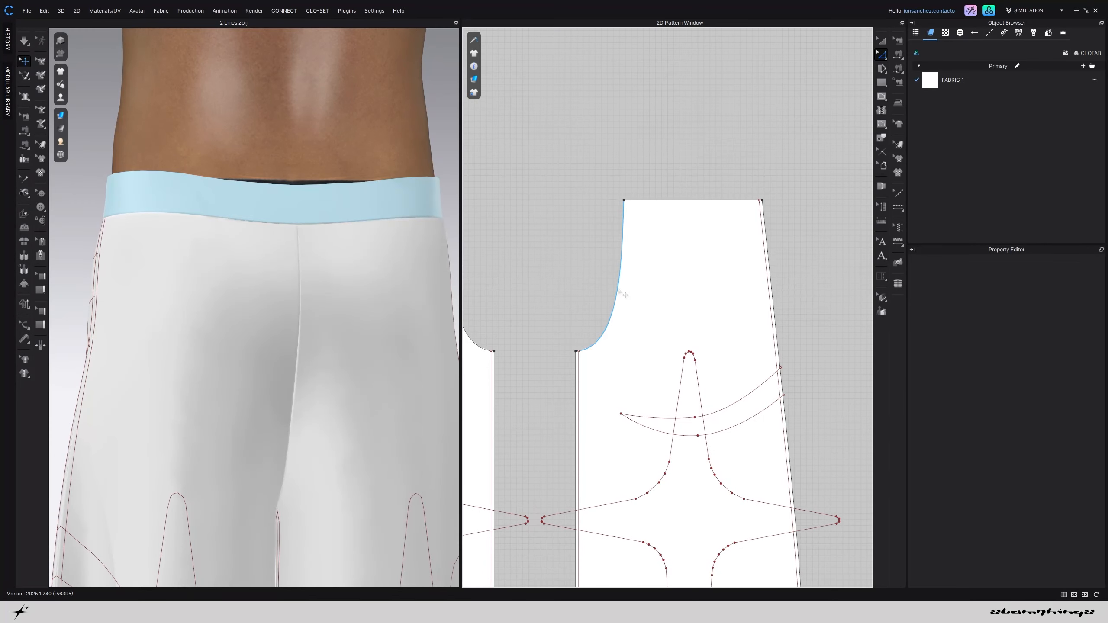
Offset the back panel's crotch curve as one internal line at 0.50 cm, keeping Extend and Maintain Curvature enabled
left_click(620, 291)
right_click(618, 289)
left_click(665, 411)
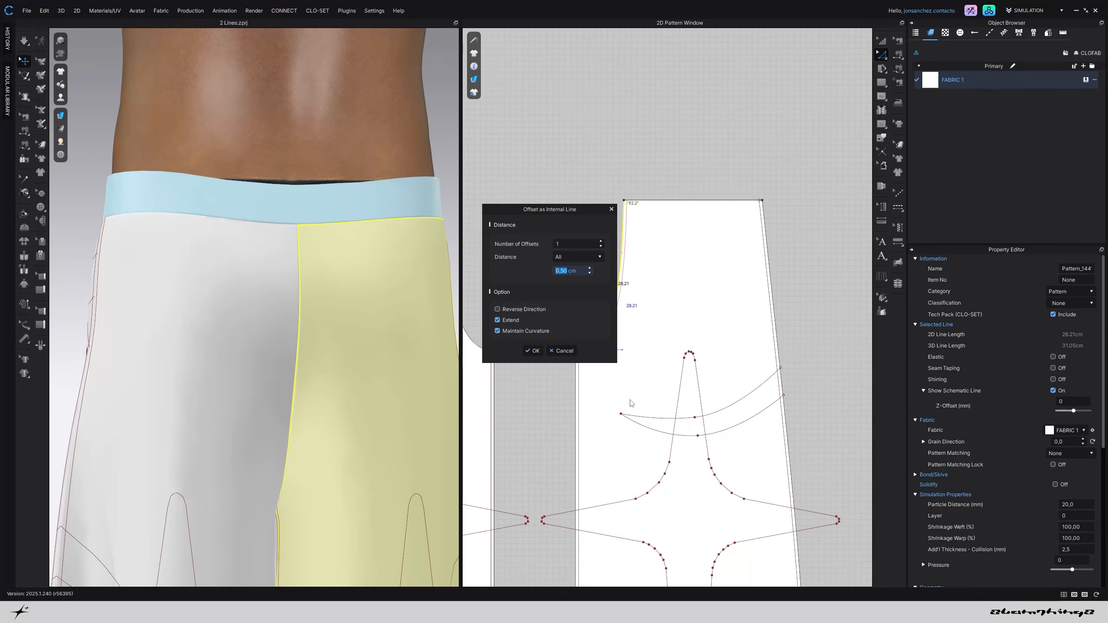
left_click(529, 352)
scroll(366, 344, "down", 5)
left_click(375, 344)
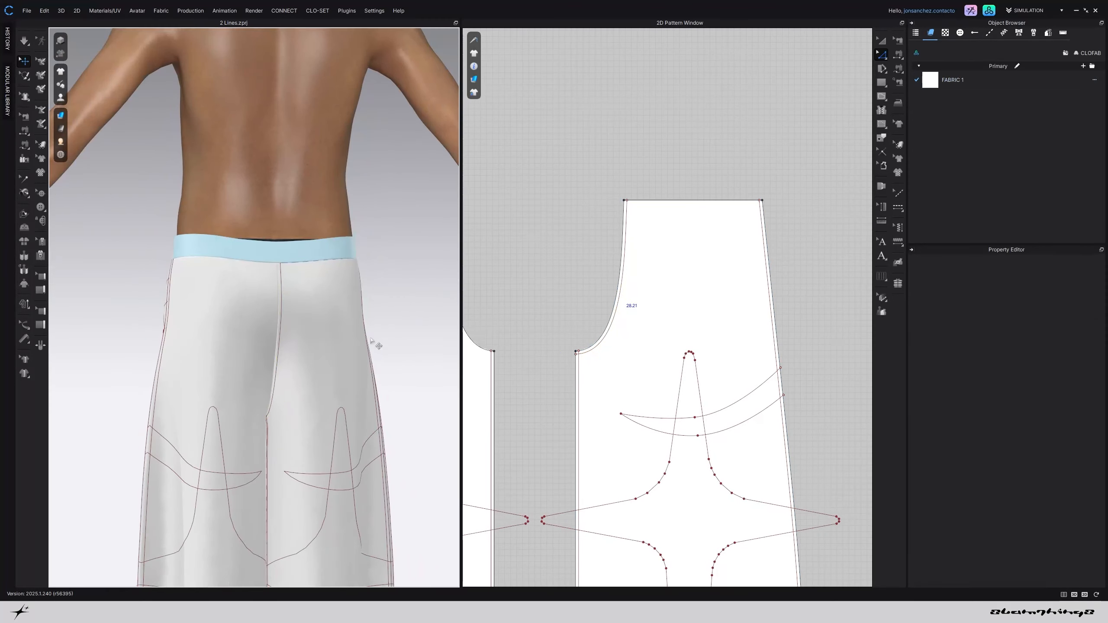
scroll(371, 347, "down", 4)
right_click_drag(361, 354, 295, 324)
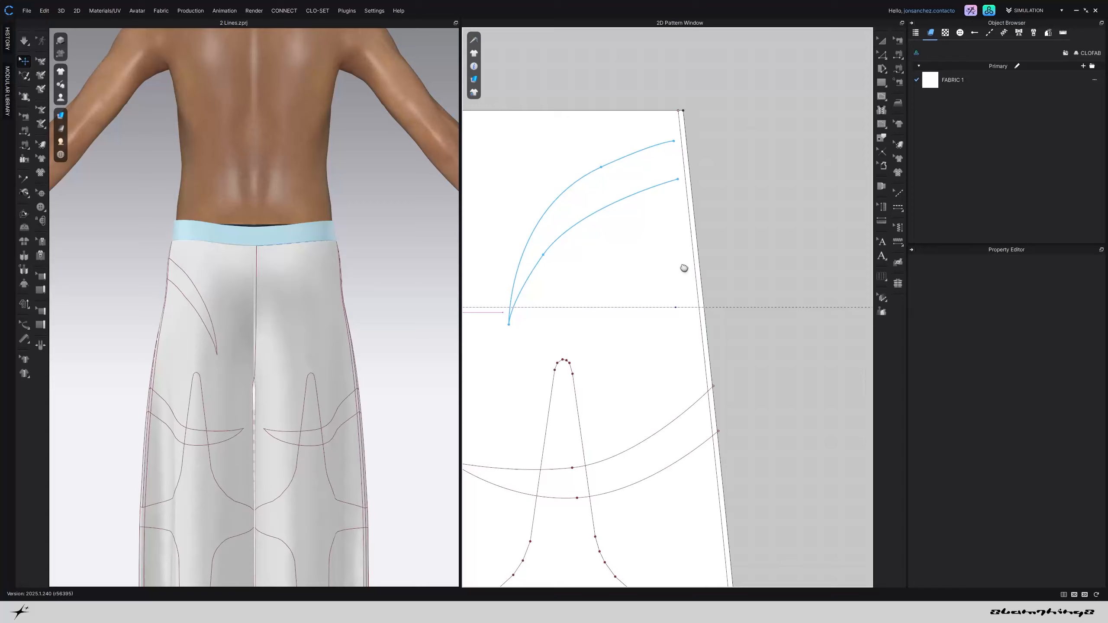
Move the two curved internal lines on the back leg piece outward until their ends meet the side edge
left_click_drag(682, 267, 693, 272)
left_click(690, 270)
scroll(337, 308, "down", 5)
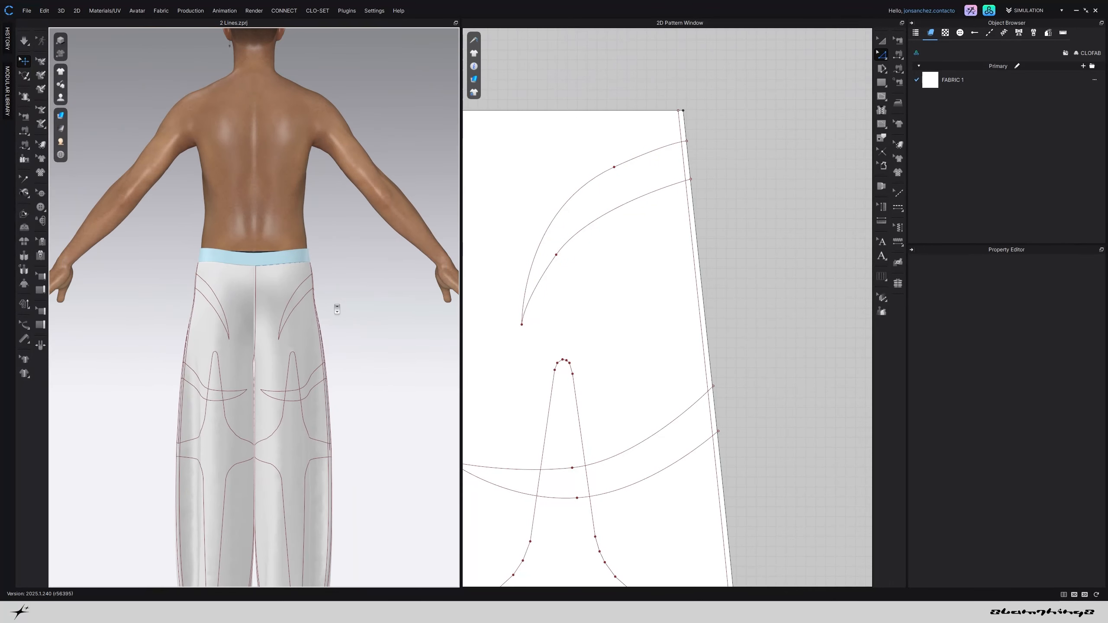
Simulate the trousers and examine the style lines from the back, side and front
right_click_drag(337, 308, 284, 302)
key("space")
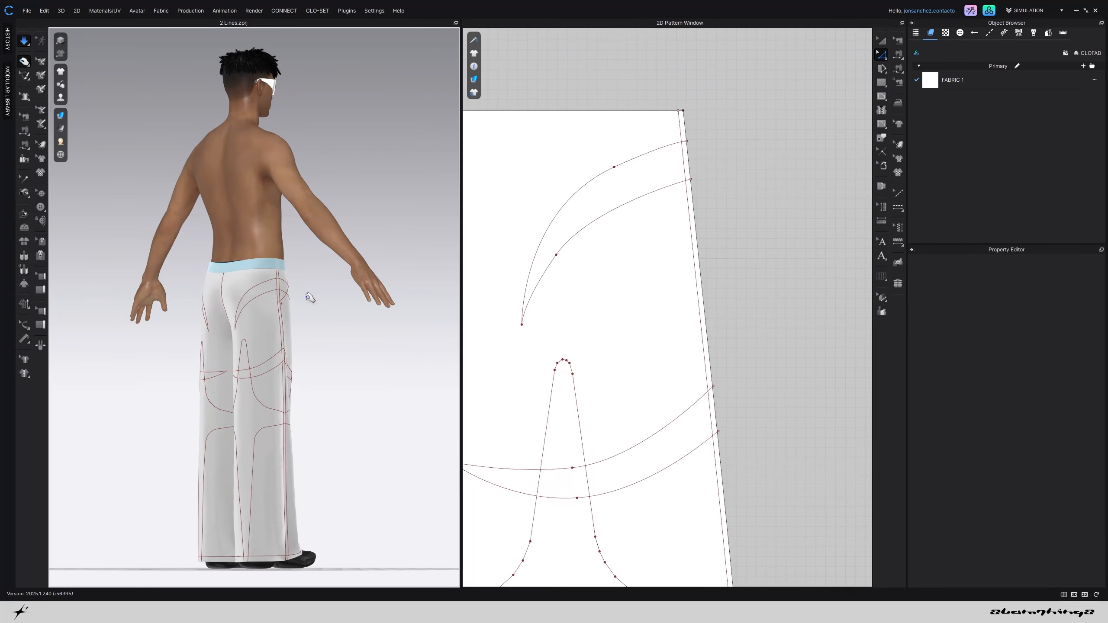
scroll(301, 318, "down", 3)
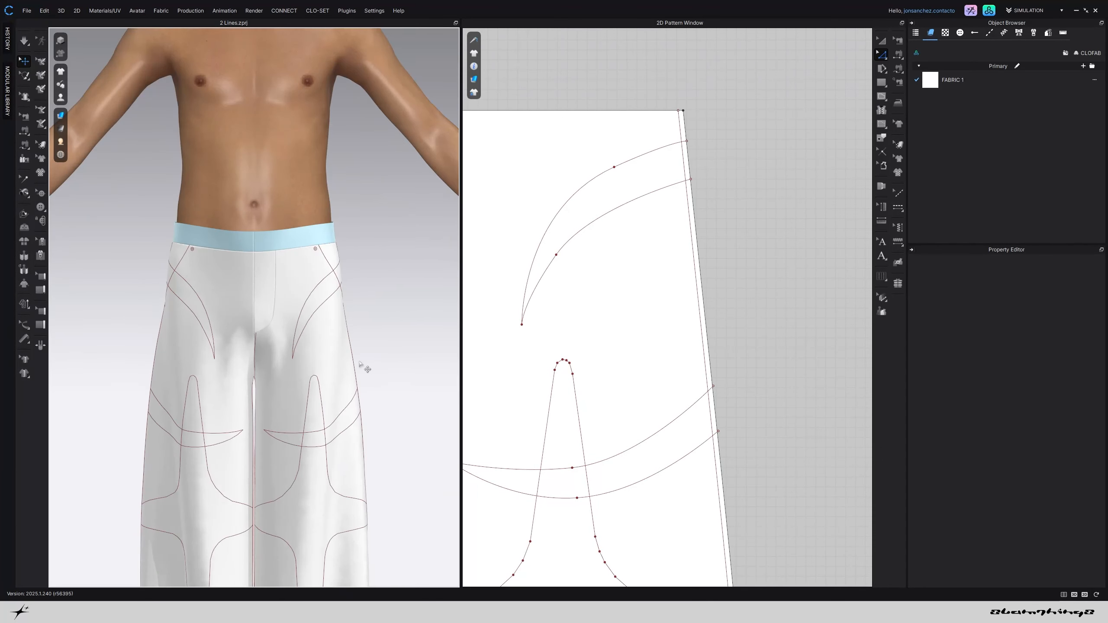
scroll(348, 369, "down", 5)
right_click_drag(341, 371, 383, 381)
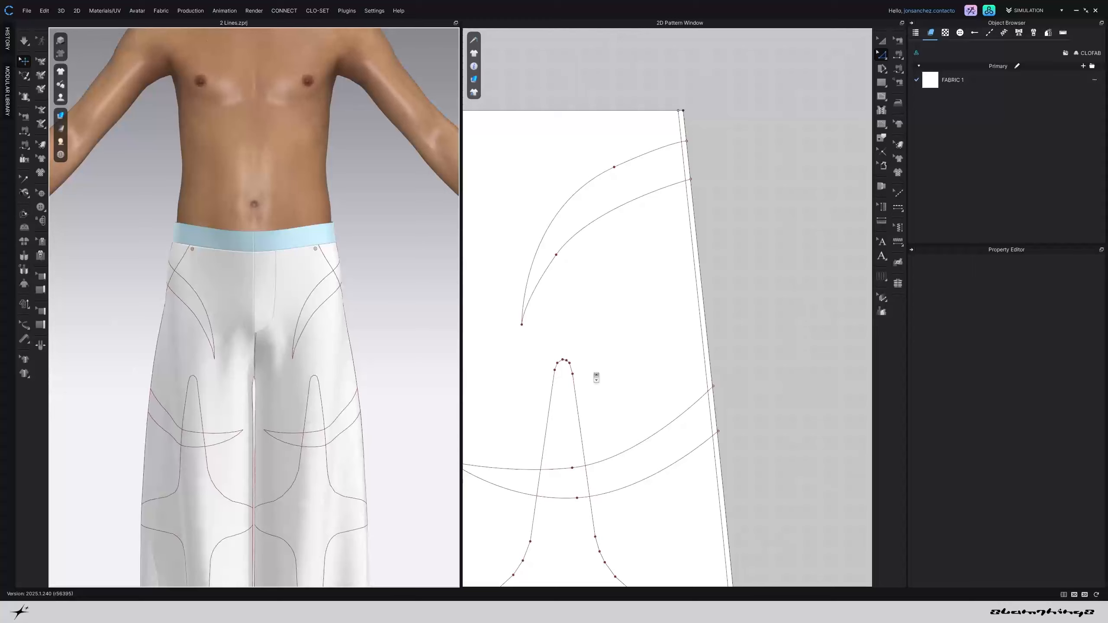
scroll(594, 376, "down", 5)
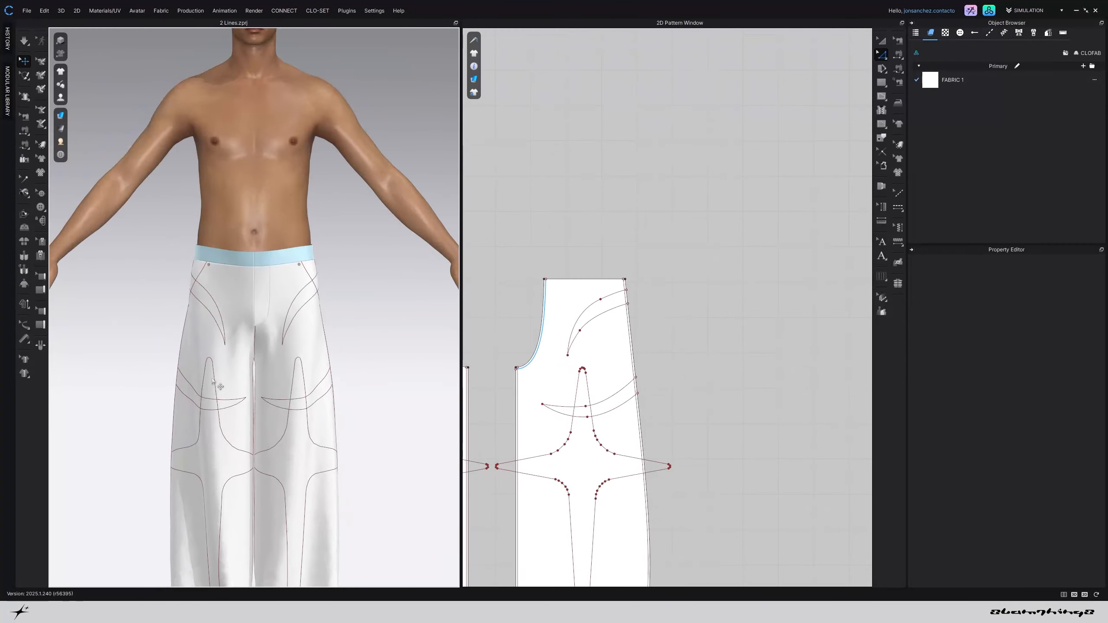
scroll(253, 305, "down", 3)
scroll(579, 393, "down", 2)
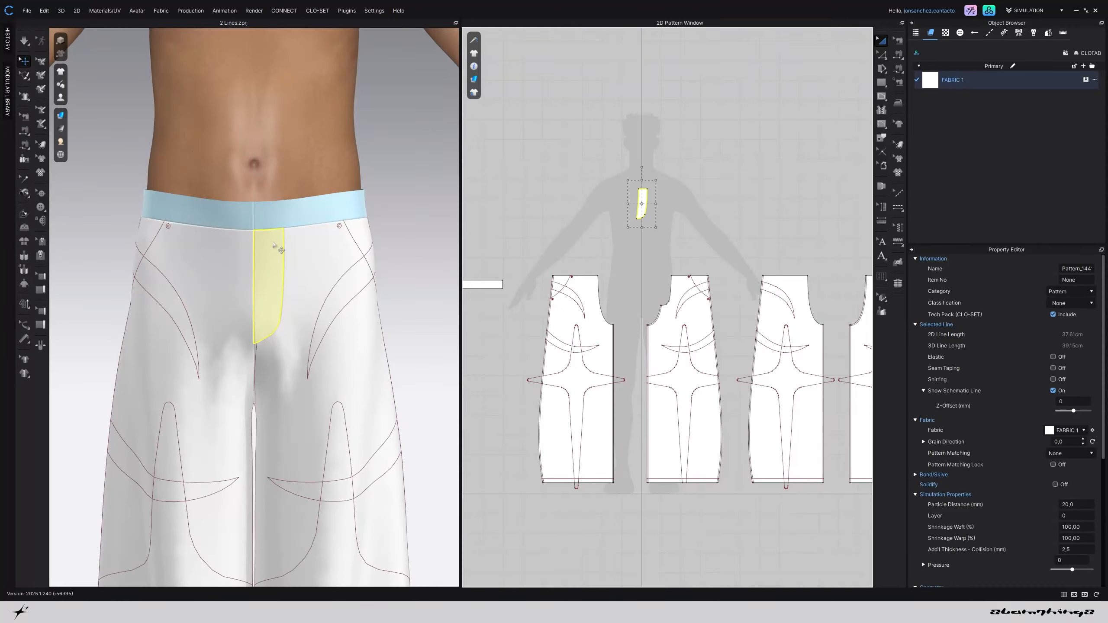
Examine the fly piece and front pocket area, selecting the small rivet circle at the pocket's waist end
scroll(275, 327, "down", 6)
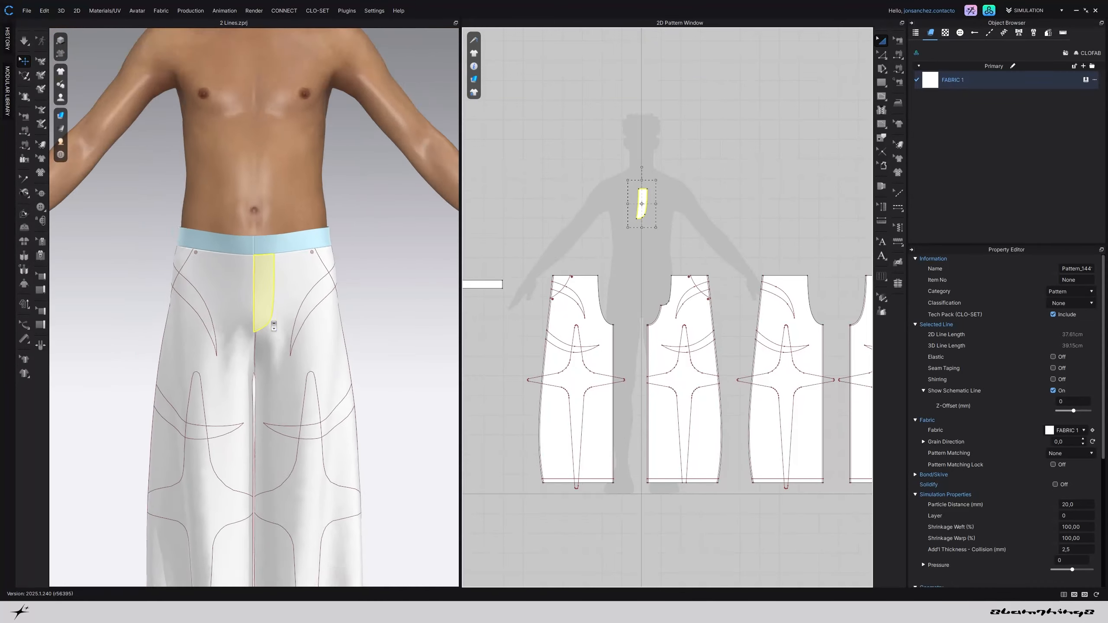
mouse_move(276, 323)
right_mouse_down()
mouse_move(358, 288)
mouse_move(271, 306)
mouse_move(312, 326)
mouse_move(271, 318)
right_mouse_up()
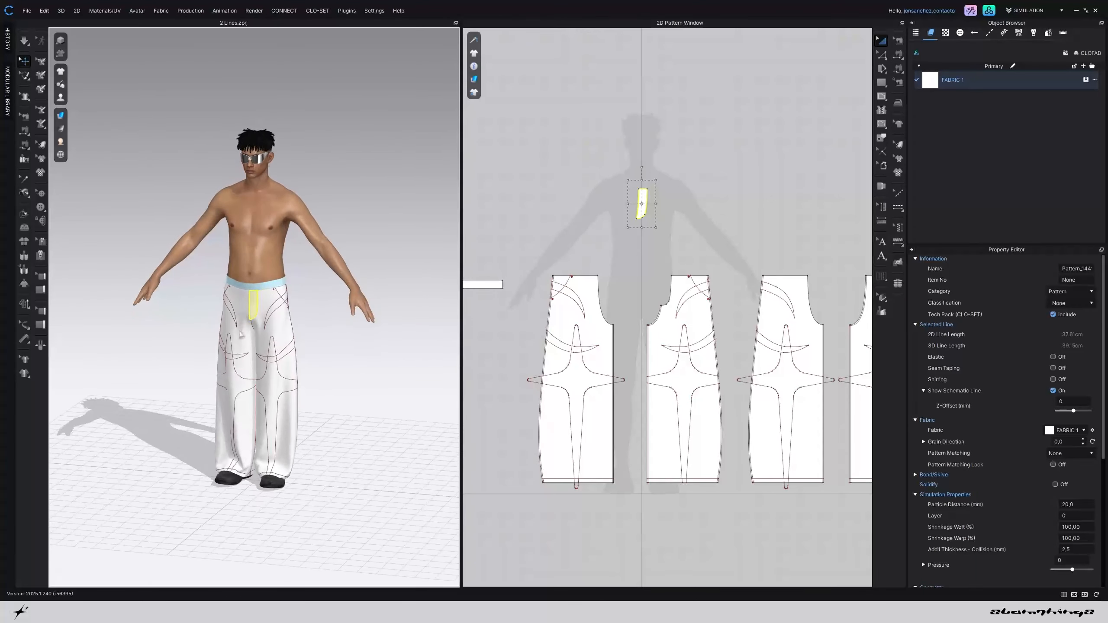
scroll(271, 301, "up", 5)
left_click(882, 55)
scroll(589, 207, "up", 8)
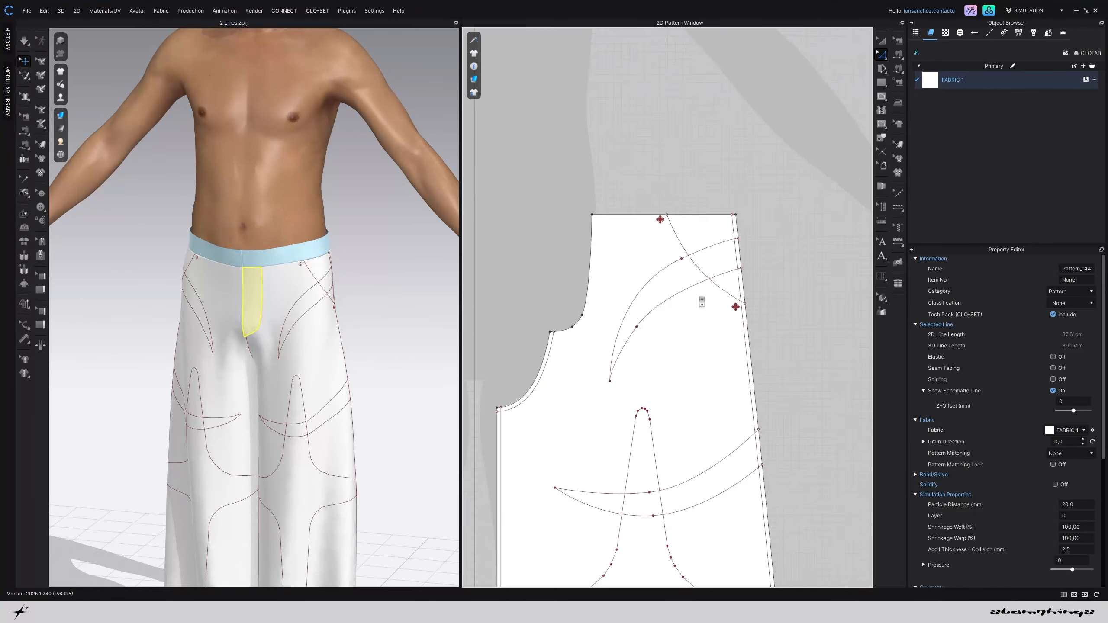
left_click_drag(575, 201, 593, 176)
scroll(263, 280, "up", 4)
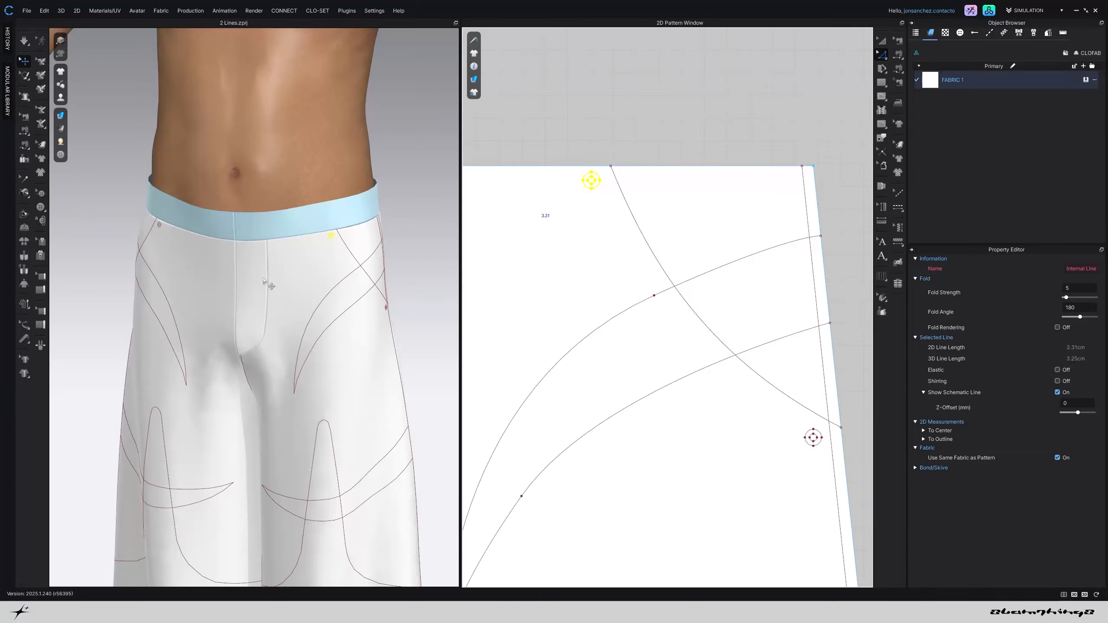
left_click(260, 243)
left_click(414, 184)
right_click_drag(392, 218, 376, 238)
scroll(376, 237, "up", 3)
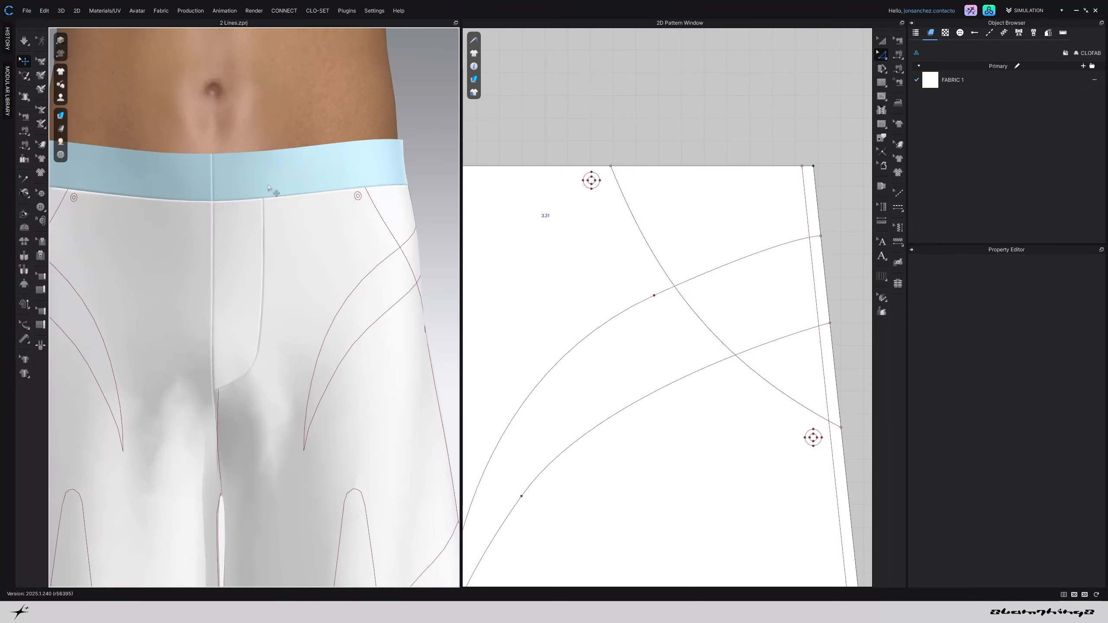
Draw a vertical internal line across the waistband near its short end, in line with the outer edge of the fly
scroll(272, 195, "up", 5)
middle_click_drag(272, 203, 304, 279)
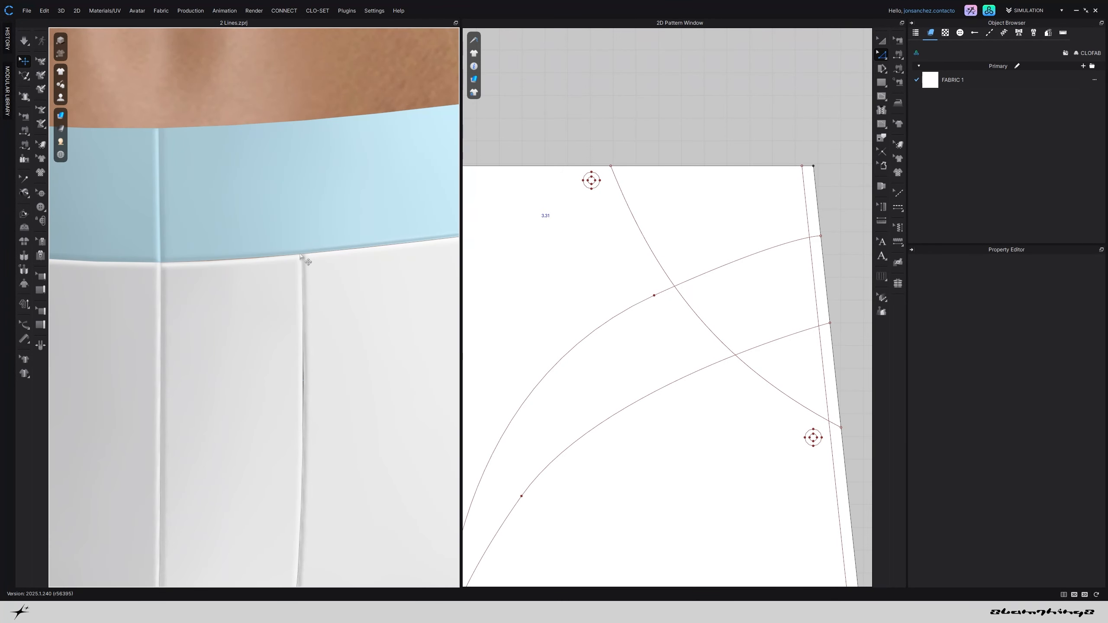
left_click(302, 252)
scroll(593, 250, "down", 12)
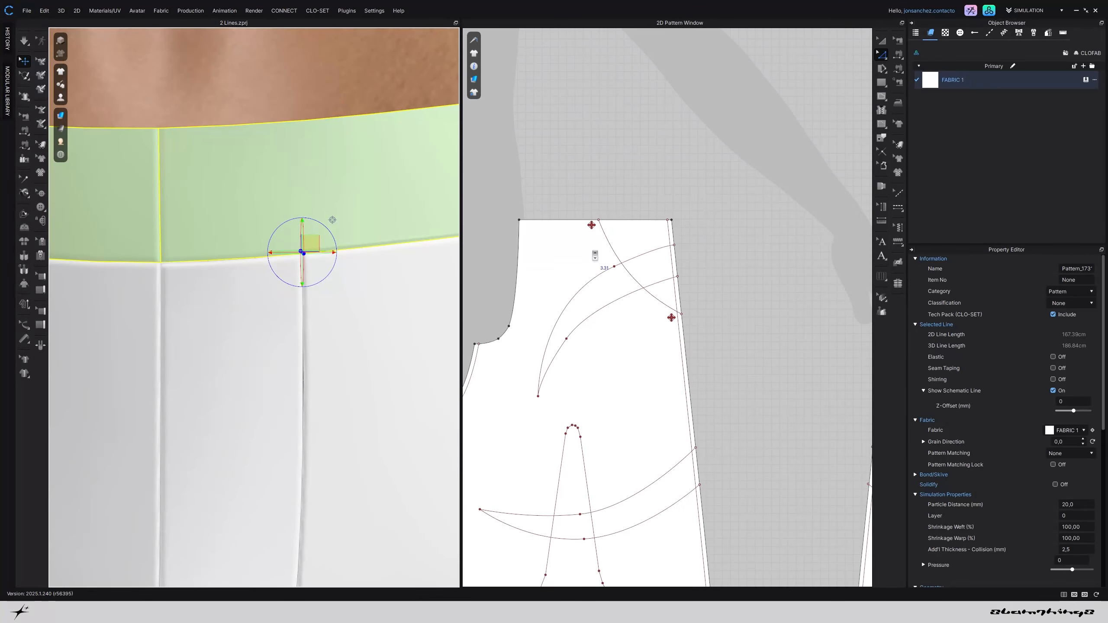
middle_click_drag(573, 246, 655, 244)
left_click(881, 96)
scroll(565, 248, "up", 12)
left_click(548, 271)
double_click(548, 231)
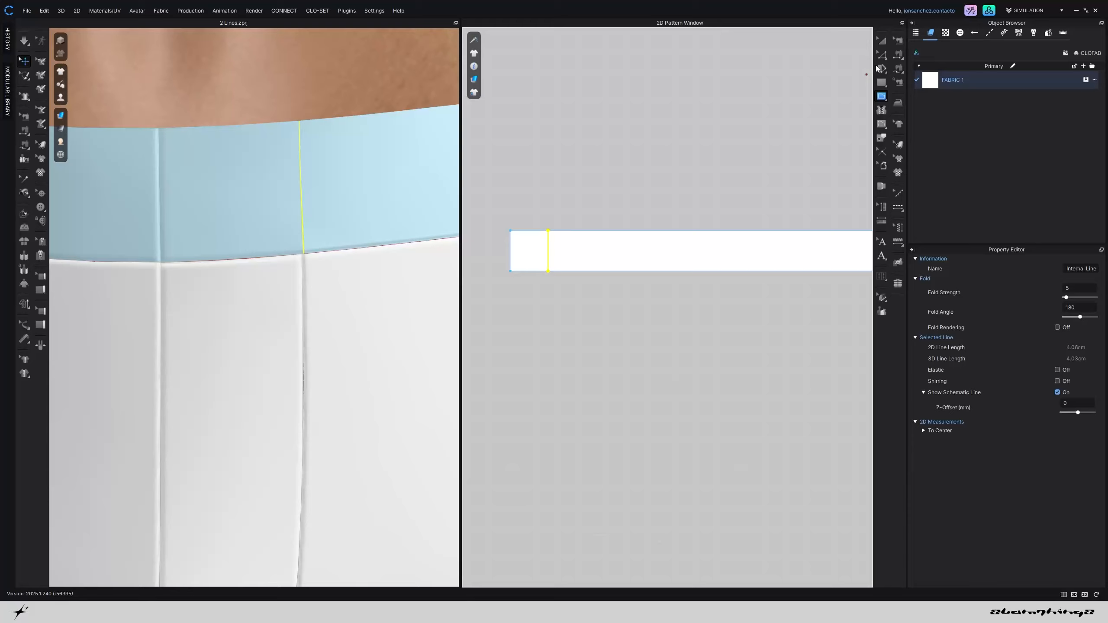
Unfreeze the waistband pattern and deselect it
left_click(881, 41)
left_click(775, 248)
right_click(775, 248)
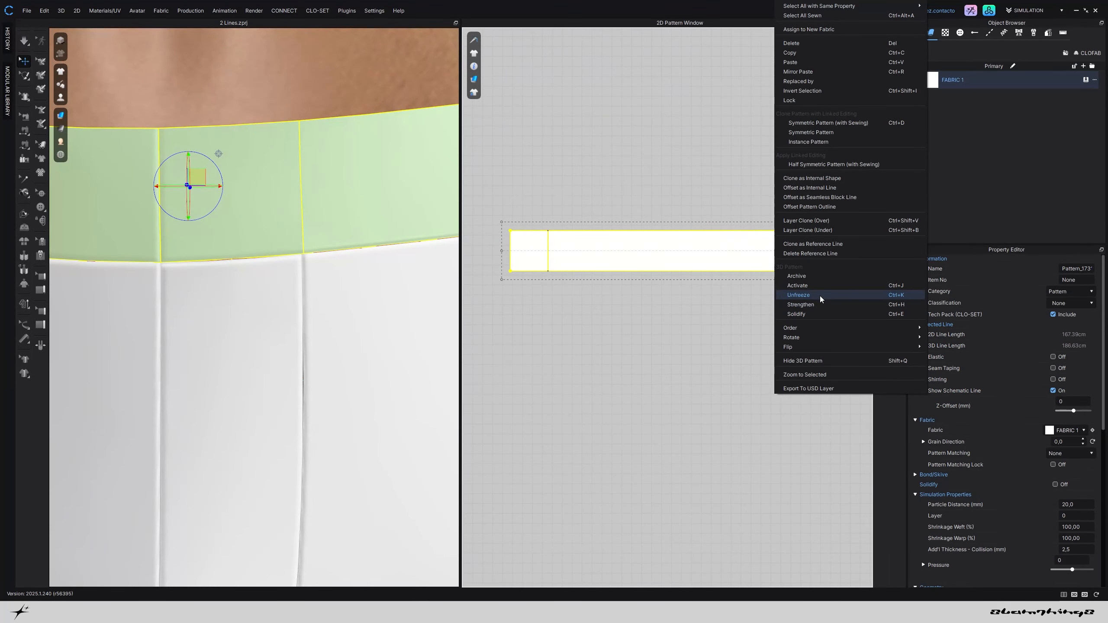
left_click(820, 297)
scroll(239, 192, "down", 7)
left_click(381, 240)
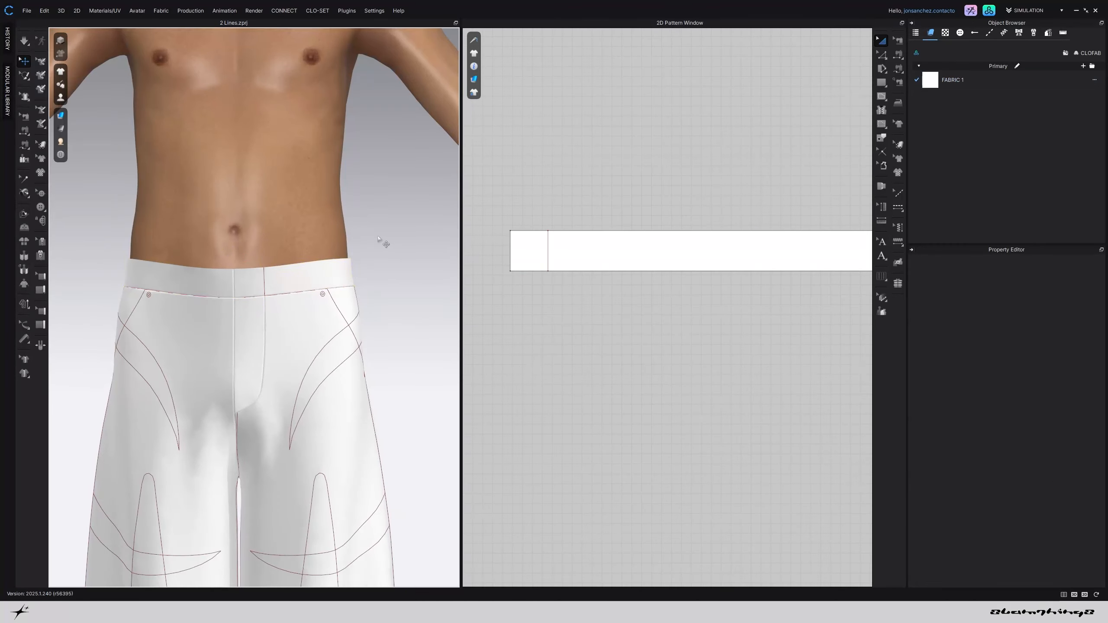
Run the simulation and pull the waistband upward at the avatar's back
scroll(379, 245, "down", 4)
key("space")
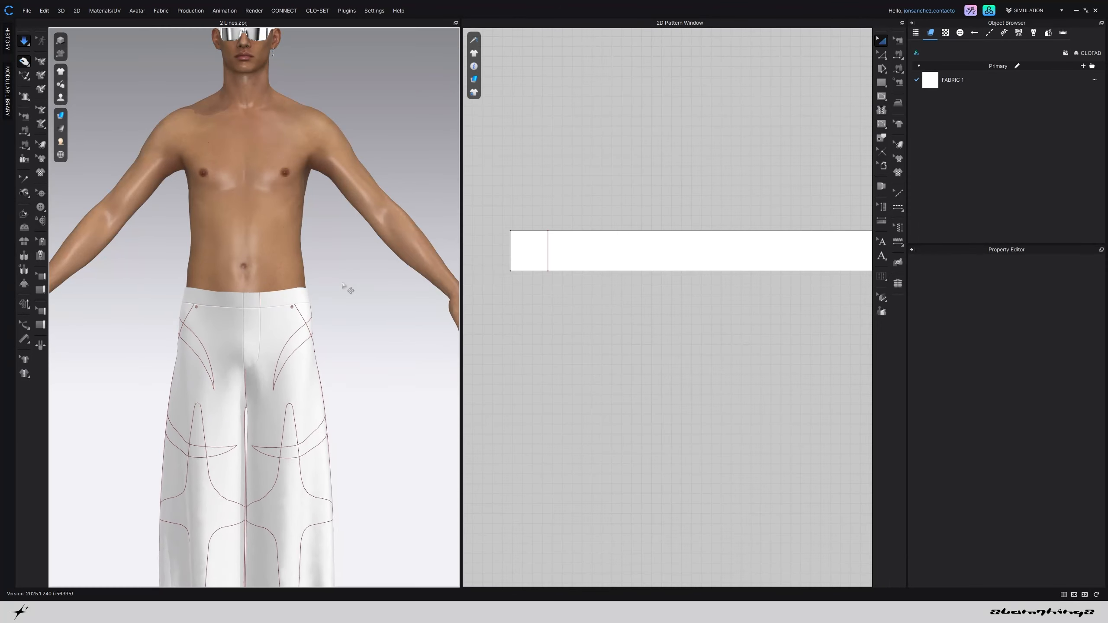
right_click_drag(347, 285, 309, 345)
left_click(300, 311)
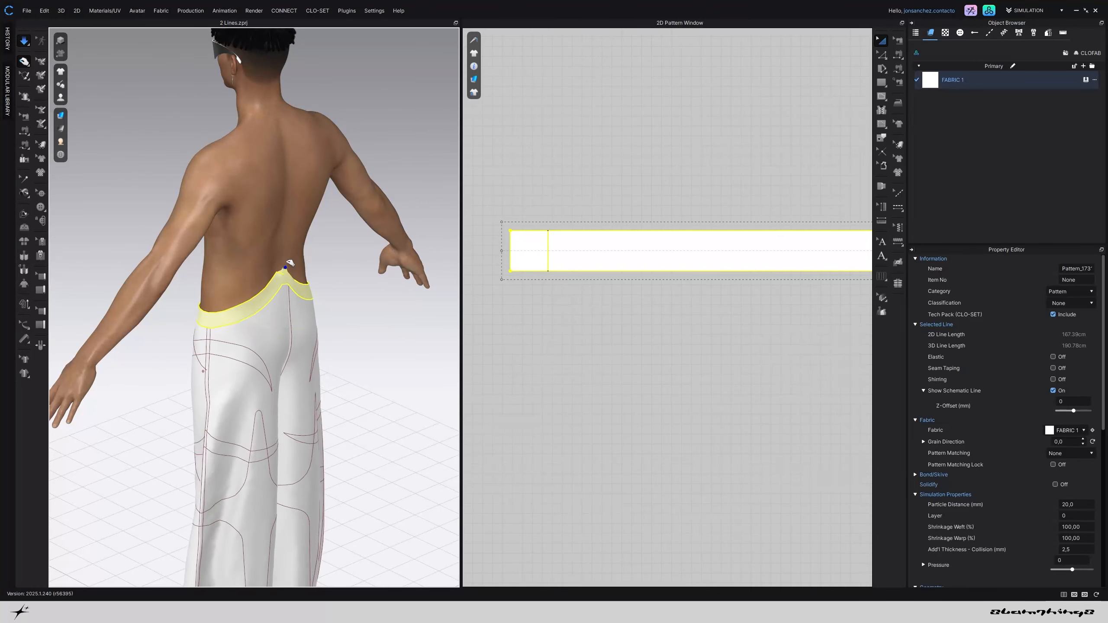
left_click_drag(280, 320, 280, 250)
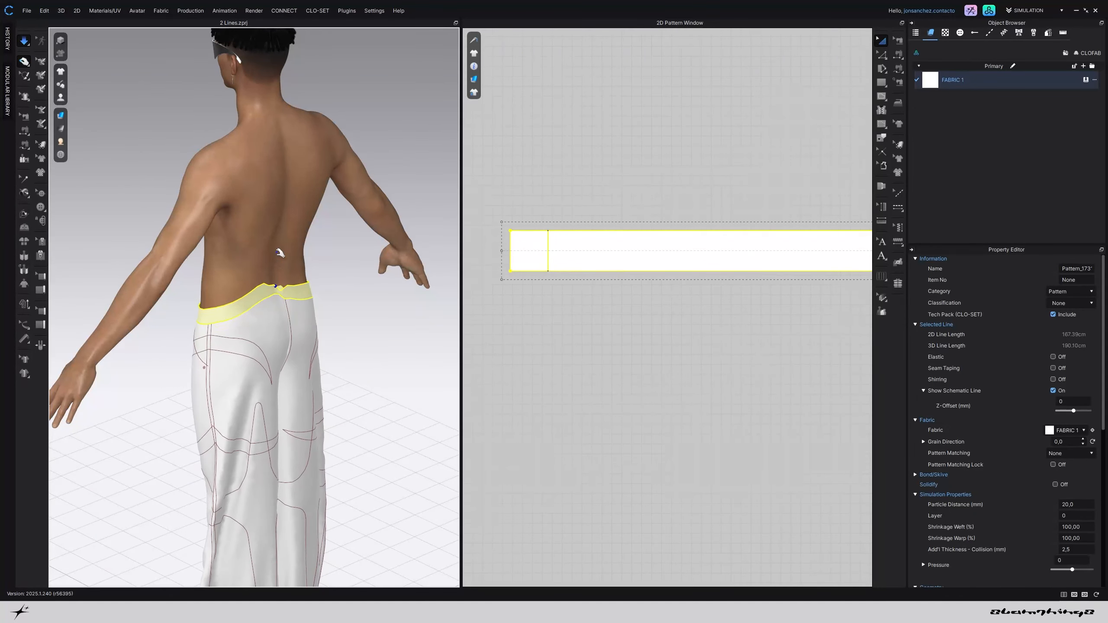
left_click(312, 307)
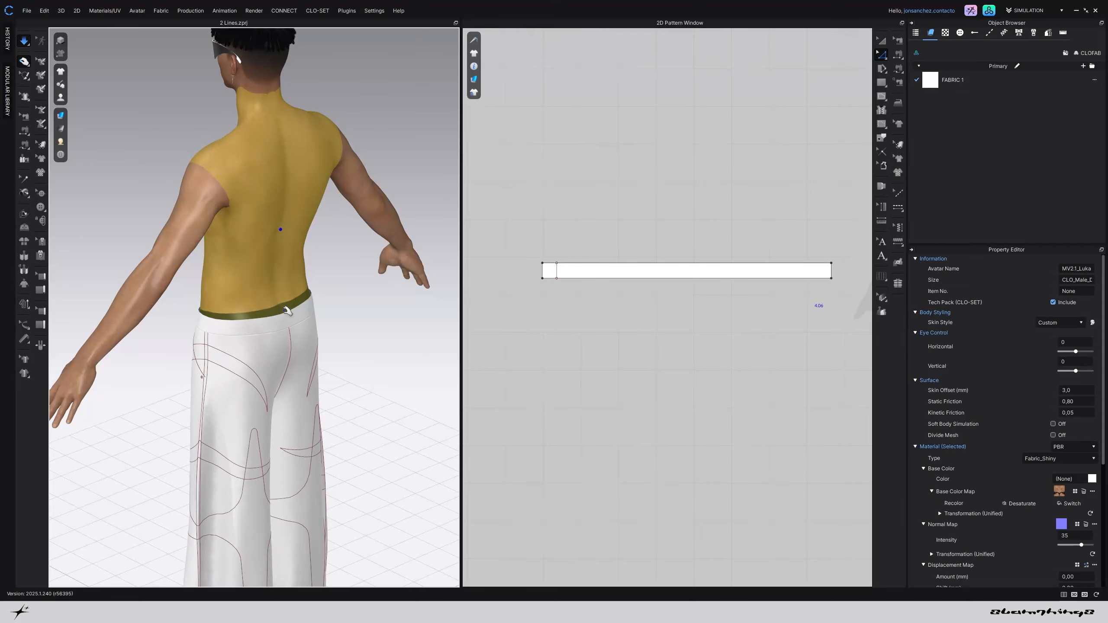
Stop the simulation and shorten the waistband by nudging the short edge farthest from the internal line inward four times
key("space")
left_click(328, 310)
key("2")
scroll(317, 314, "up", 3)
scroll(317, 314, "down", 2)
right_click_drag(317, 314, 240, 285)
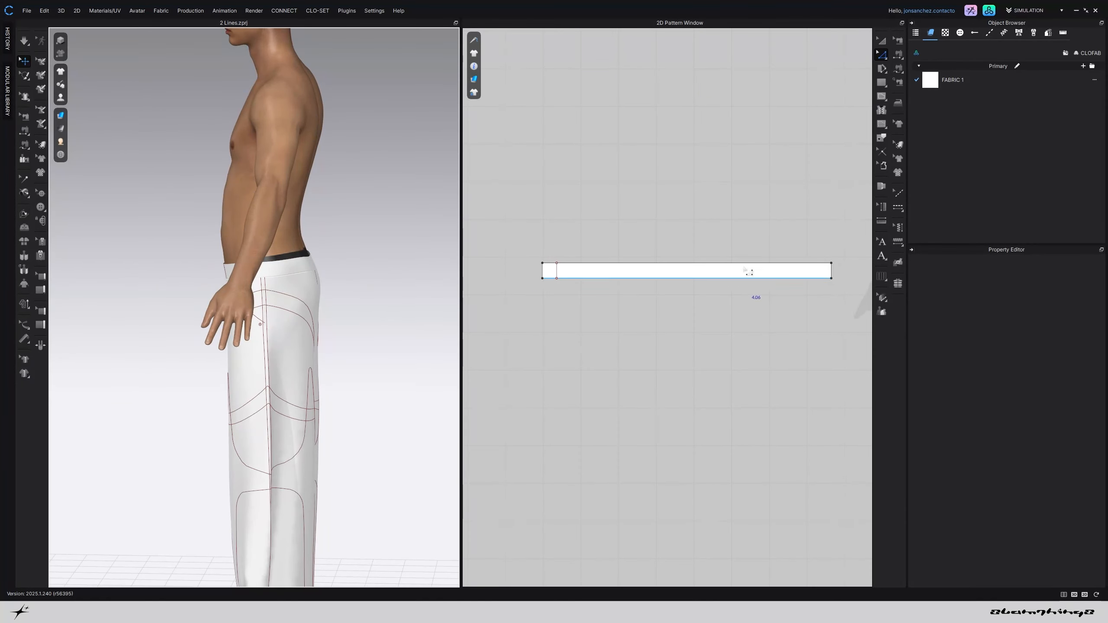
left_click_drag(784, 232, 854, 310)
key("Left")
key("Left")
key("Left")
key("Left")
Simulate the shortened waistband and tug it into place around the avatar's hips
key("space")
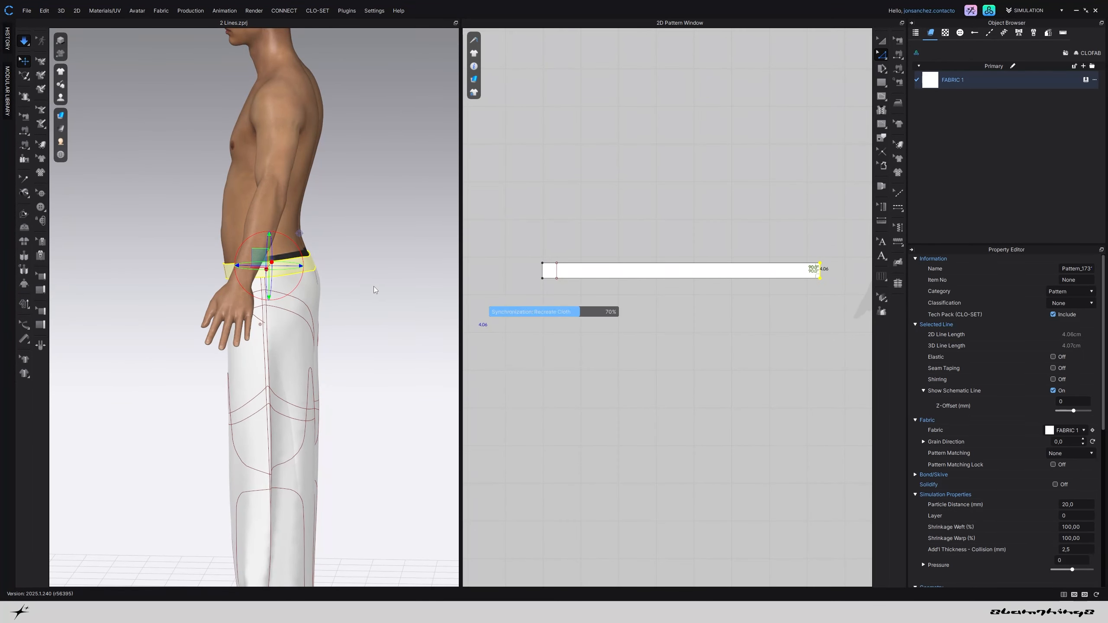
right_click_drag(307, 263, 376, 265)
left_click(273, 273)
scroll(262, 314, "down", 3)
right_click_drag(250, 338, 193, 342)
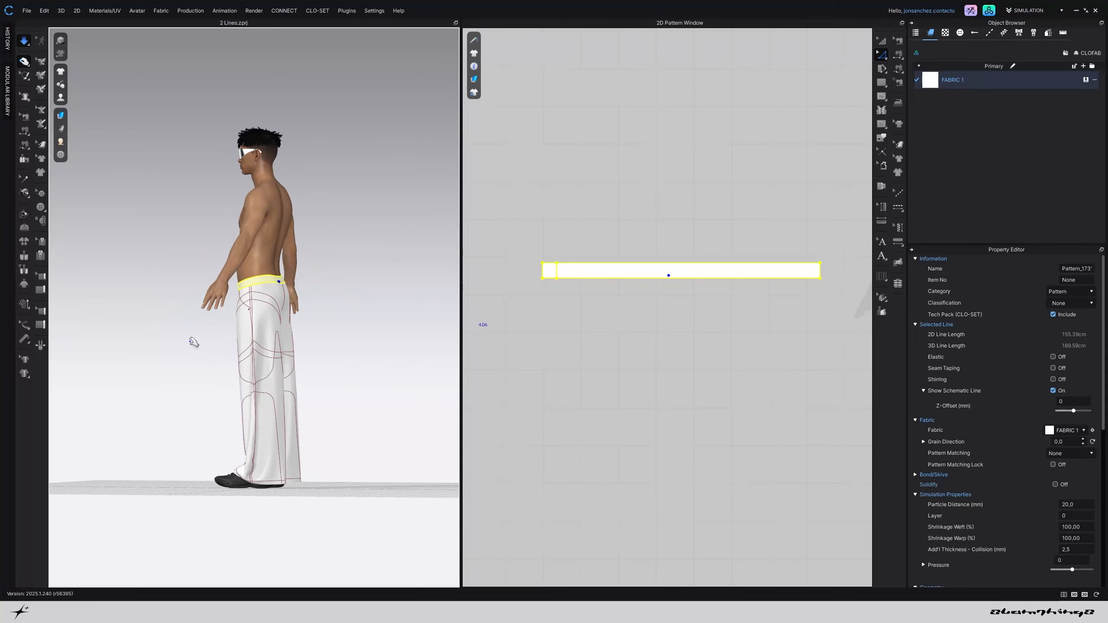
left_click(273, 289)
right_click_drag(273, 290, 236, 292)
left_click(278, 280)
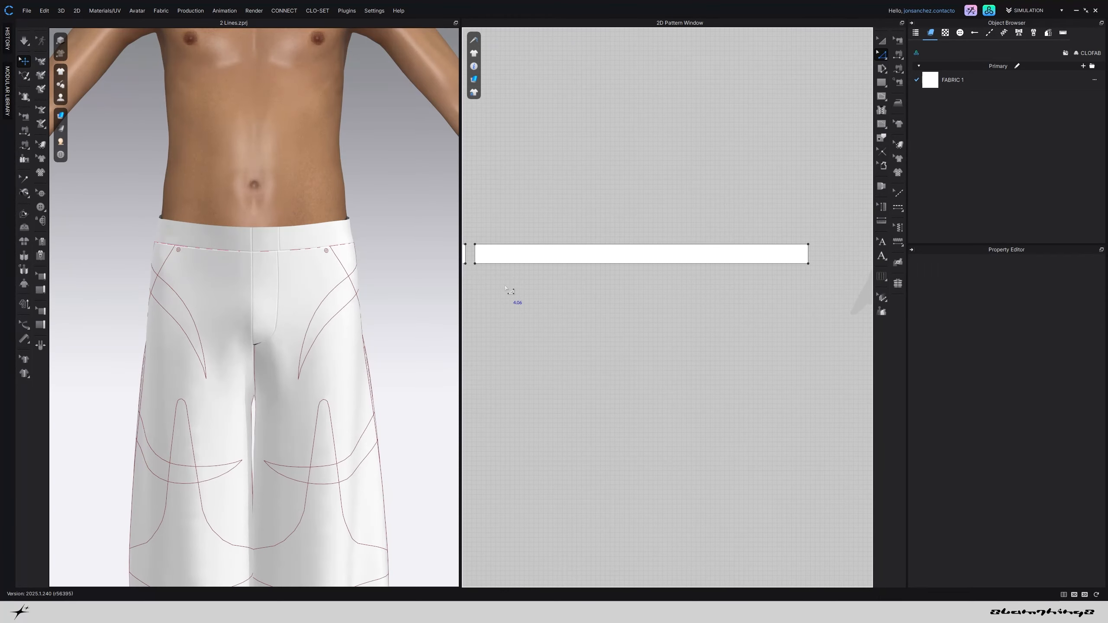
Move the waistband's vertical internal line to 3.5 cm from the short end and toggle the simulation
middle_click_drag(607, 326, 629, 340)
left_click(629, 341)
scroll(552, 300, "up", 8)
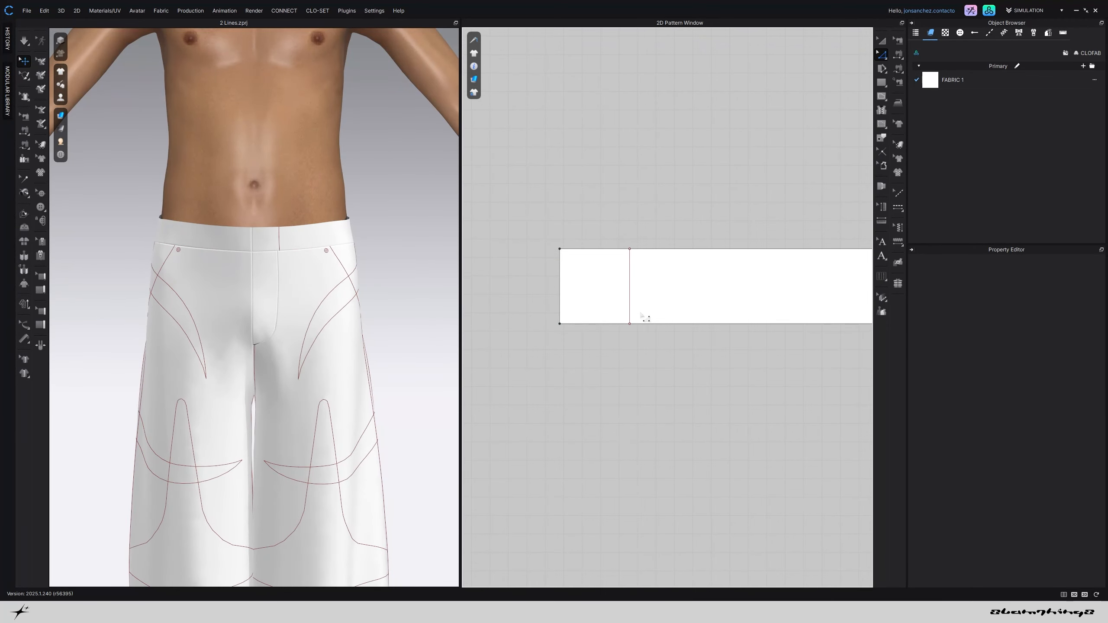
left_click_drag(625, 308, 625, 310)
key("space")
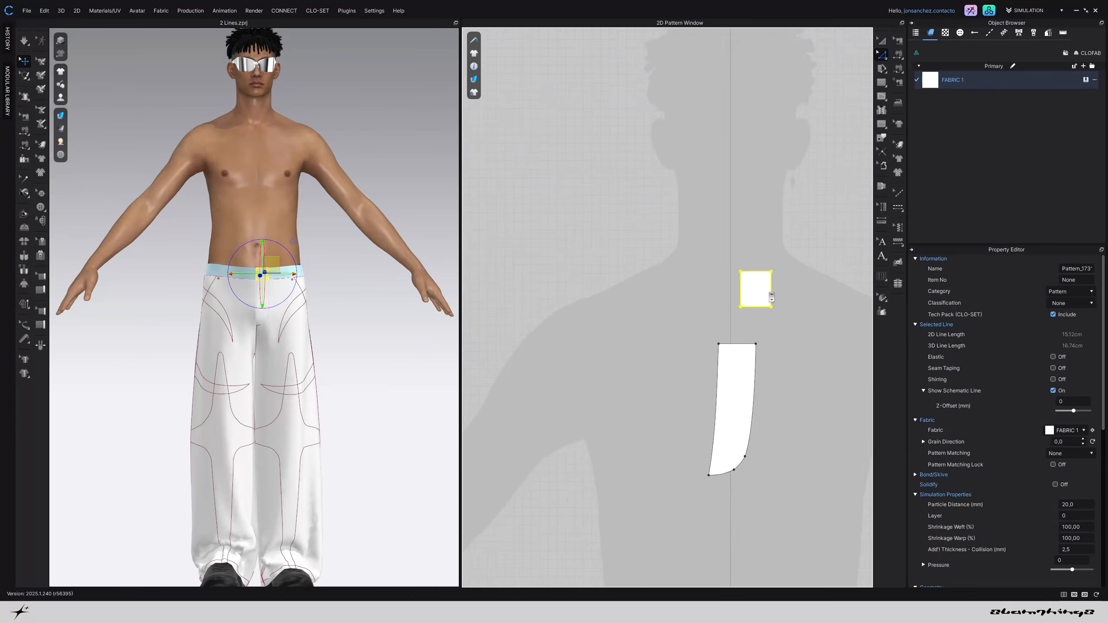
Merge the lower edge of the cut waistband square with the top edge of the fly piece, and simulate
left_click(741, 360, "shift")
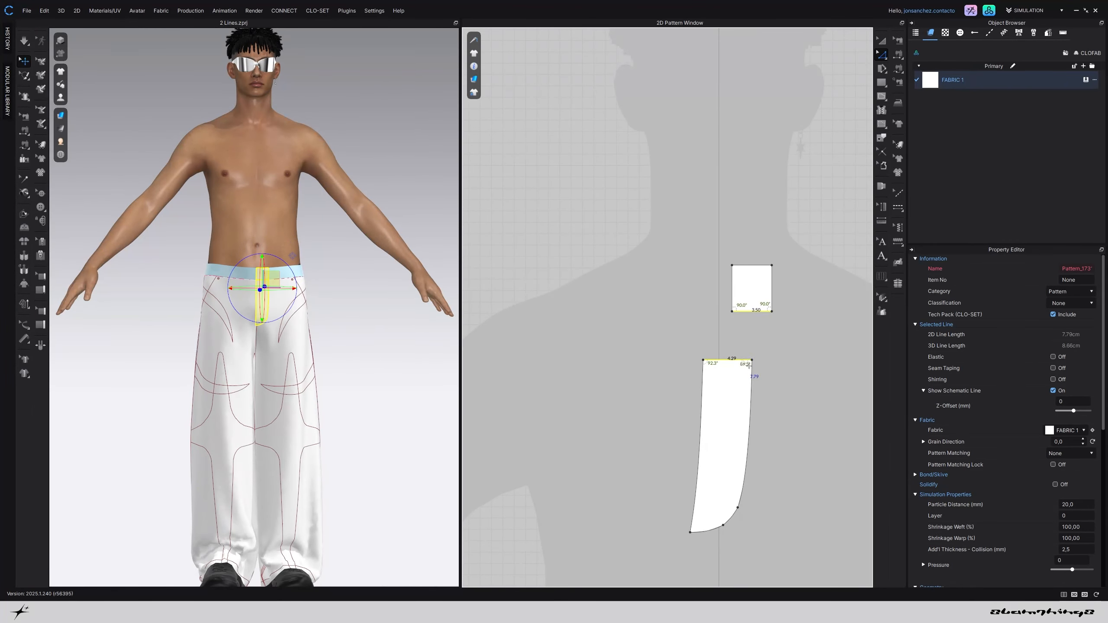
right_click(741, 359)
left_click(769, 480)
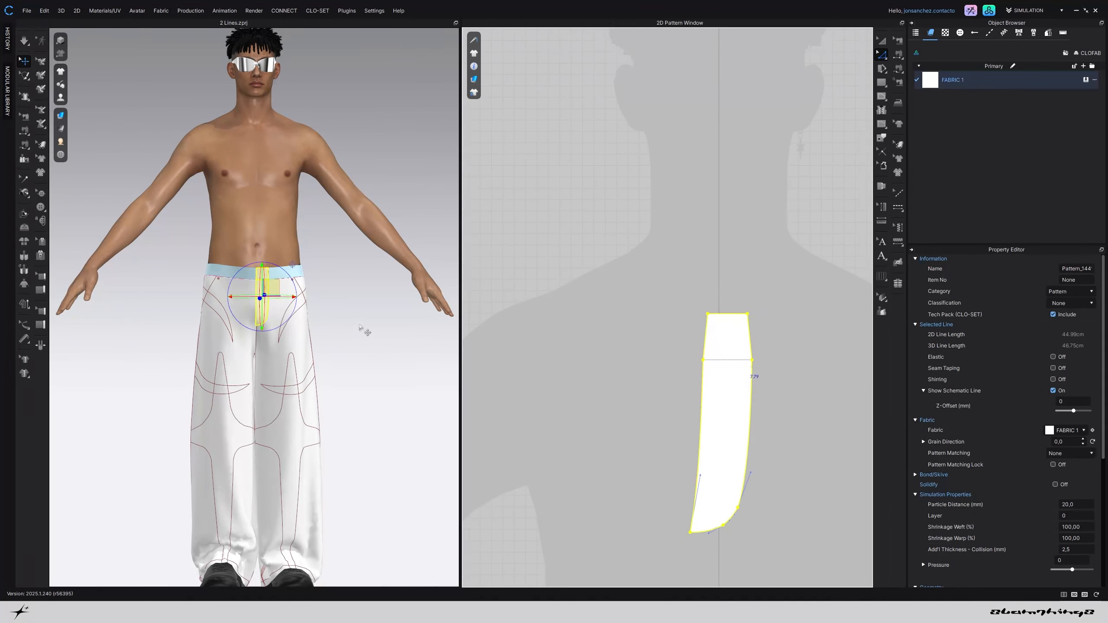
scroll(362, 325, "up", 5)
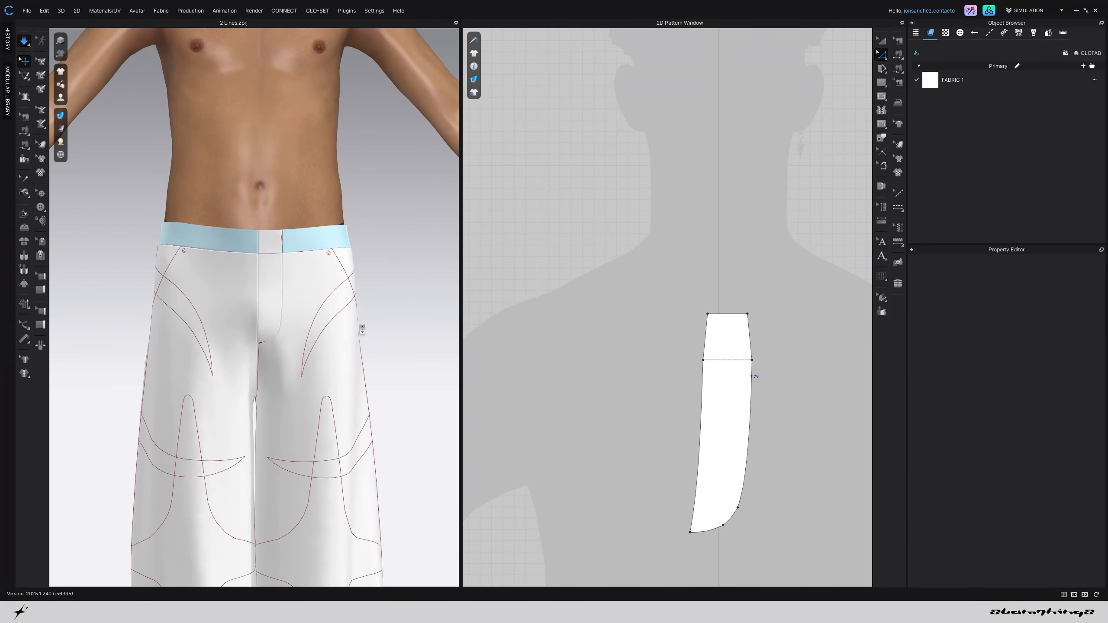
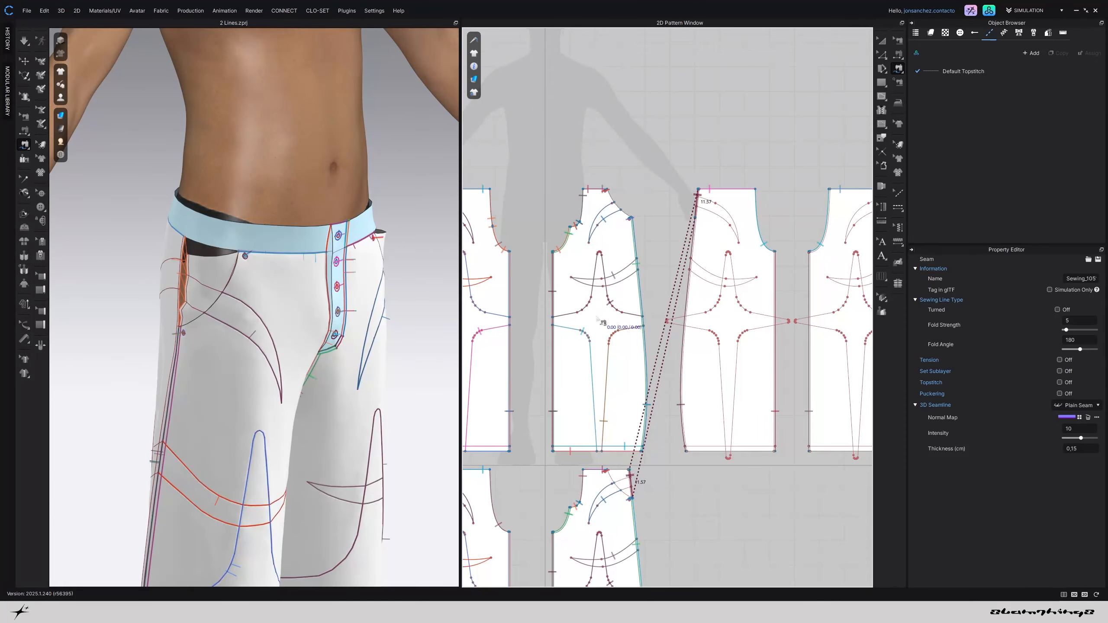
Sew the top edge beside the pocket on the duplicated front piece of the wearer's right leg to the waistband's lower edge
scroll(700, 225, "down", 4)
scroll(692, 386, "up", 2)
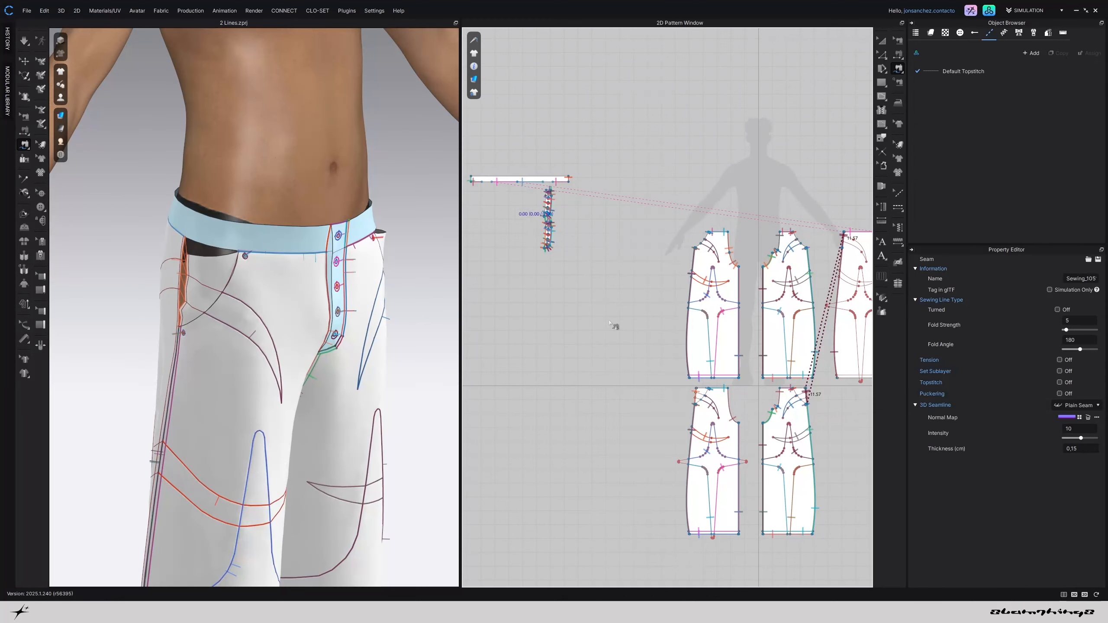
scroll(713, 393, "up", 5)
left_click(698, 374)
left_click(658, 374)
scroll(663, 376, "down", 5)
scroll(585, 226, "up", 5)
left_click(611, 226)
left_click(572, 226)
scroll(572, 226, "down", 5)
Sew the matching top edge segment on the duplicated front piece of the wearer's left leg to the waistband's lower edge
scroll(746, 364, "up", 6)
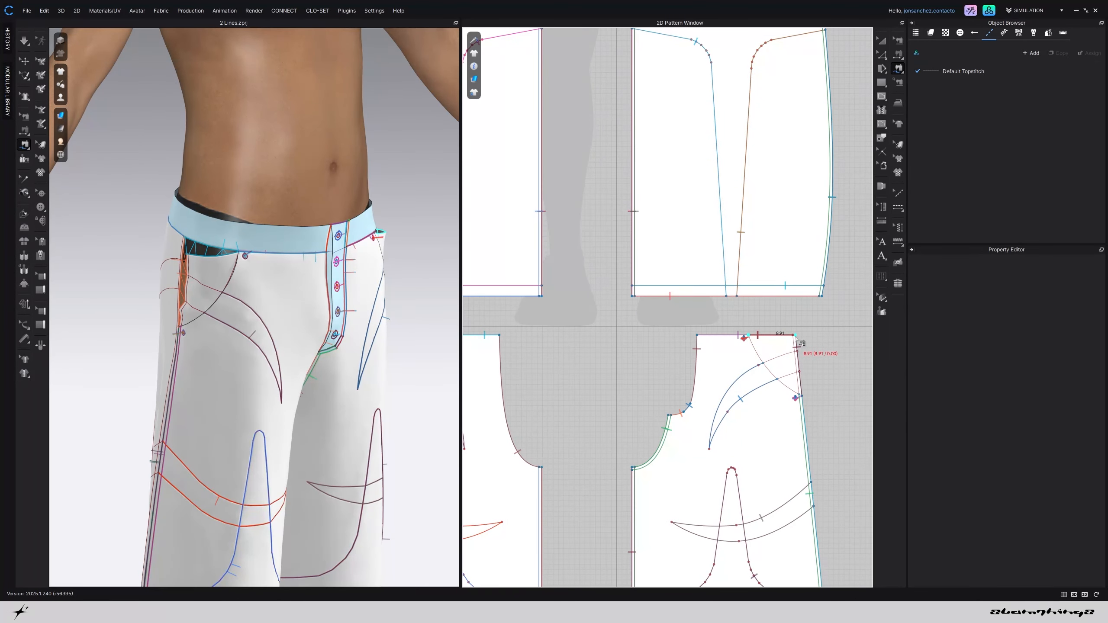
scroll(796, 349, "down", 6)
scroll(681, 349, "up", 4)
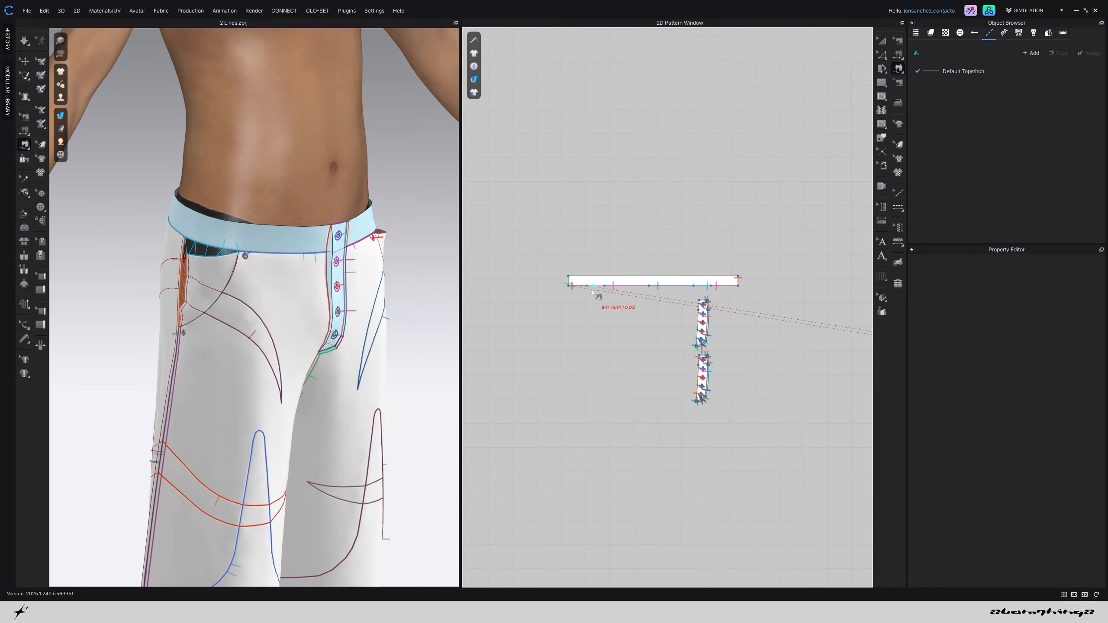
left_click(590, 287)
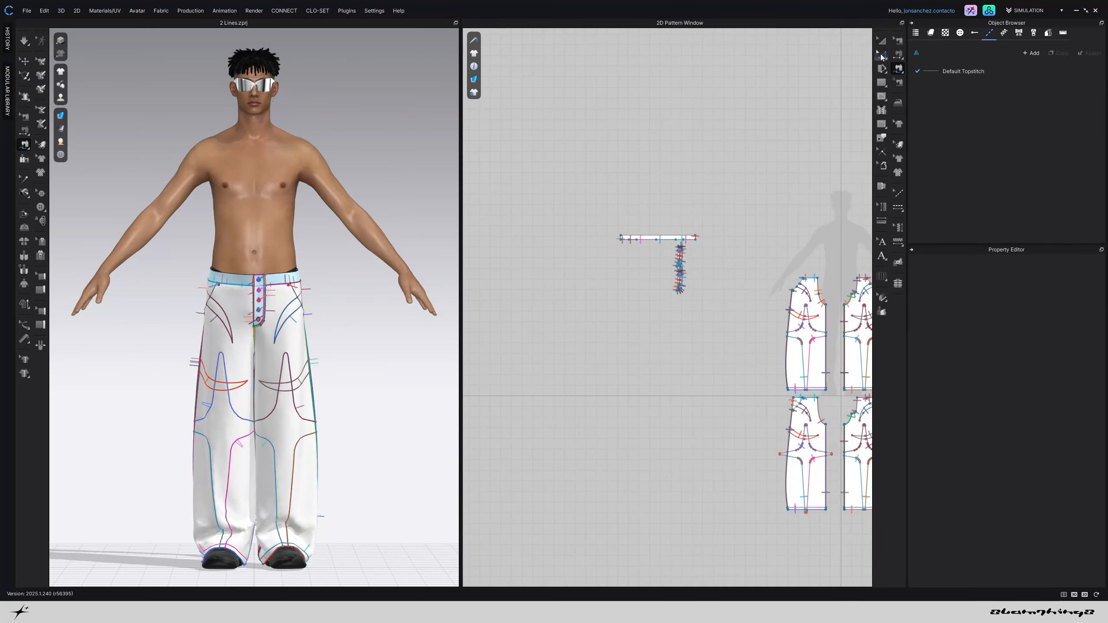
left_click(882, 55)
middle_click_drag(715, 358, 600, 312)
left_click(881, 41)
scroll(761, 343, "up", 3)
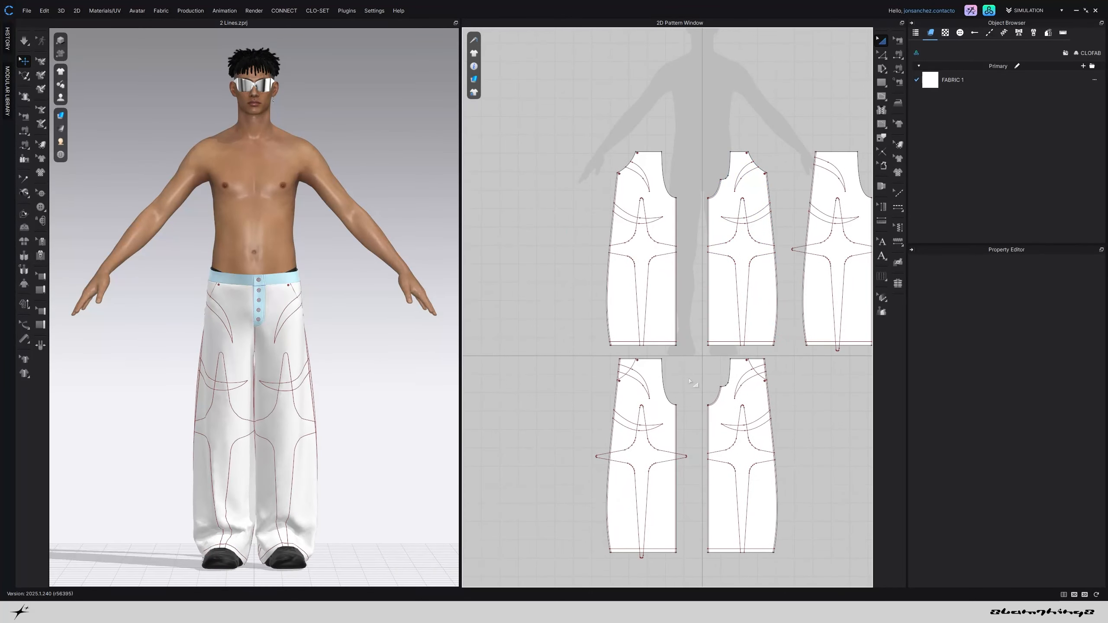
left_click(674, 432)
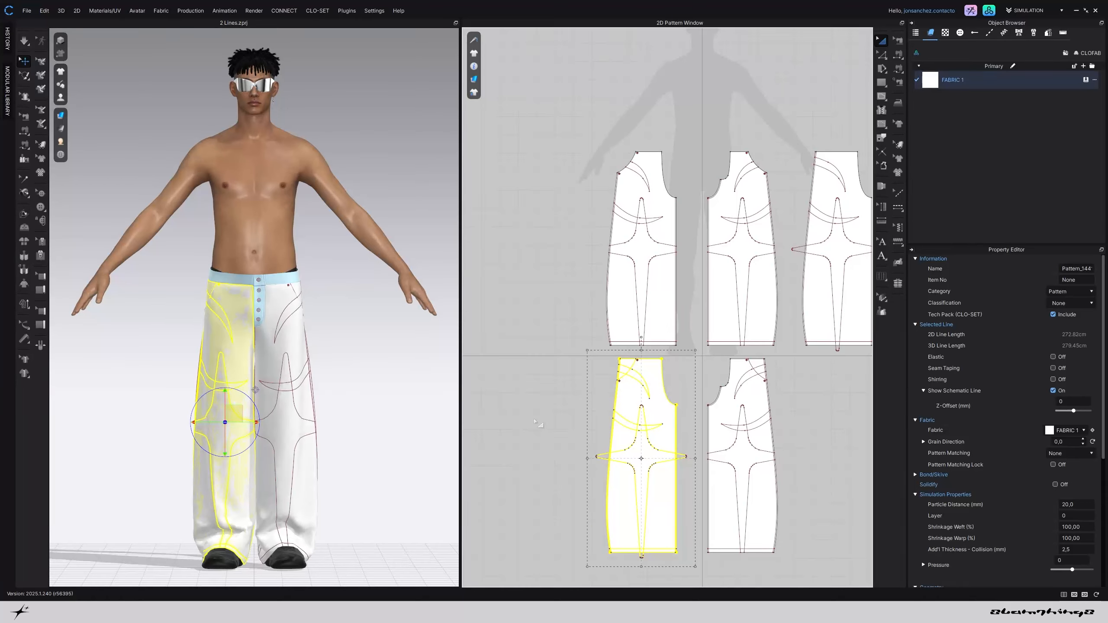
left_click(346, 406)
scroll(313, 388, "up", 4)
scroll(313, 388, "up", 2)
scroll(313, 388, "up", 2)
left_click(881, 96)
scroll(628, 370, "up", 4)
middle_click_drag(628, 371, 614, 304)
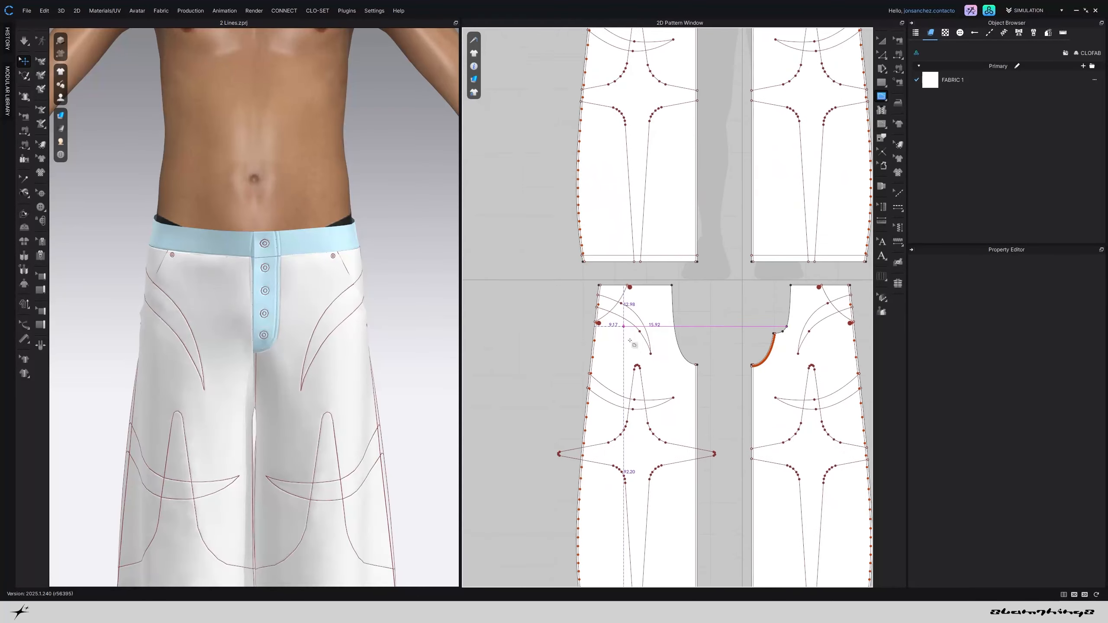
Delete the star-shaped and crescent style lines from the duplicated front piece of the wearer's right leg
scroll(631, 358, "up", 2)
key("z")
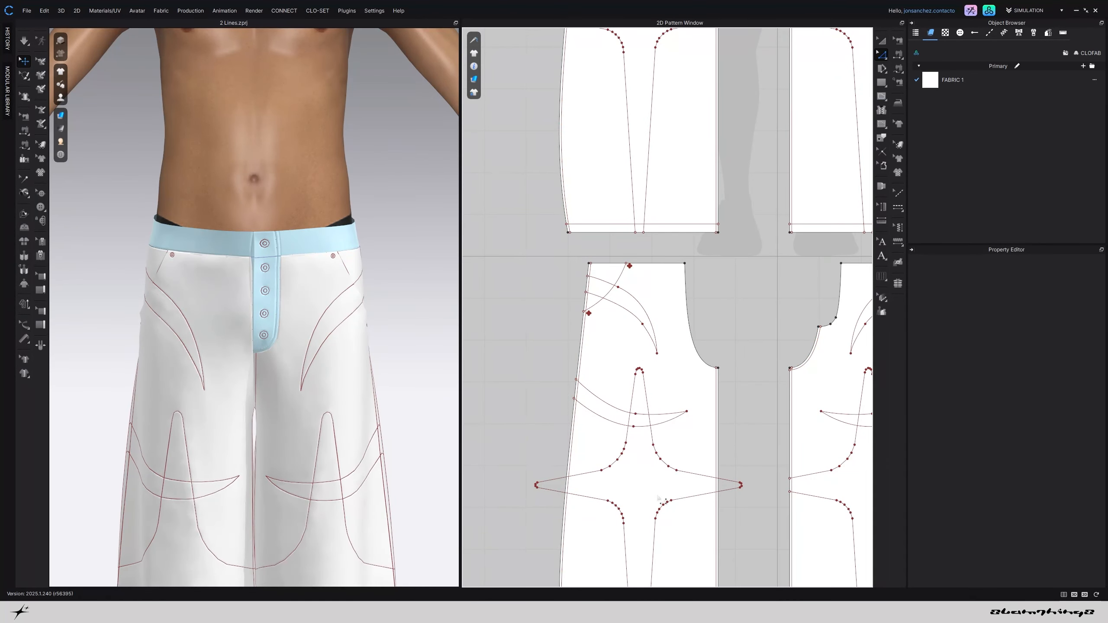
left_click(708, 479)
key("Delete")
double_click(665, 421)
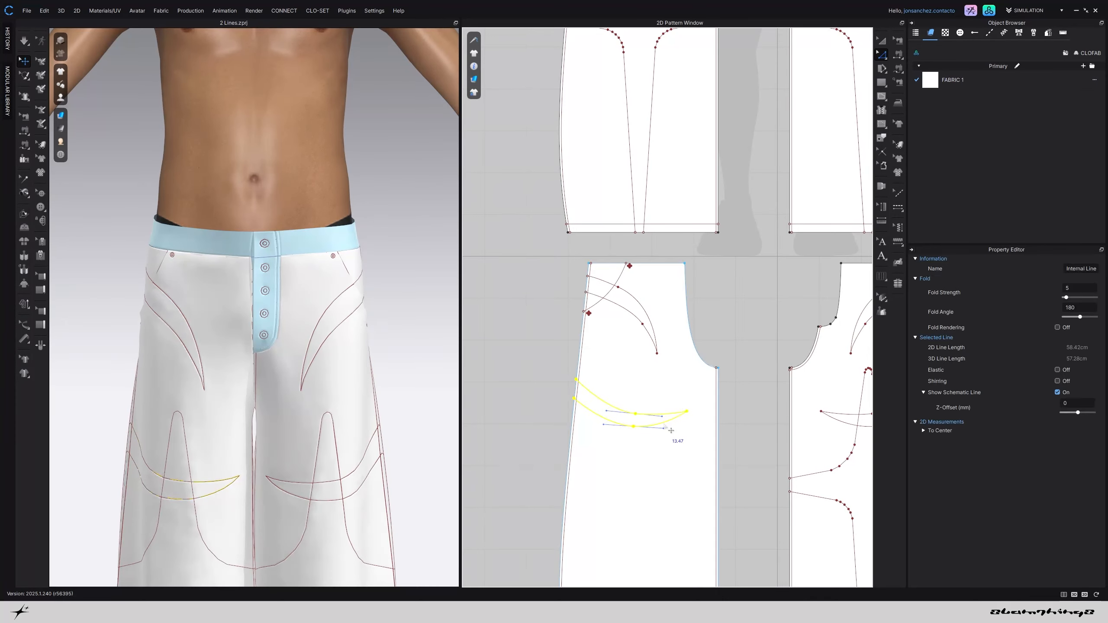
key("Delete")
Delete both lower curved style lines of the star shape from the duplicated front piece of the wearer's left leg
scroll(667, 425, "down", 4)
middle_click_drag(753, 486, 698, 428)
scroll(699, 428, "up", 2)
left_click(714, 432)
key("Delete")
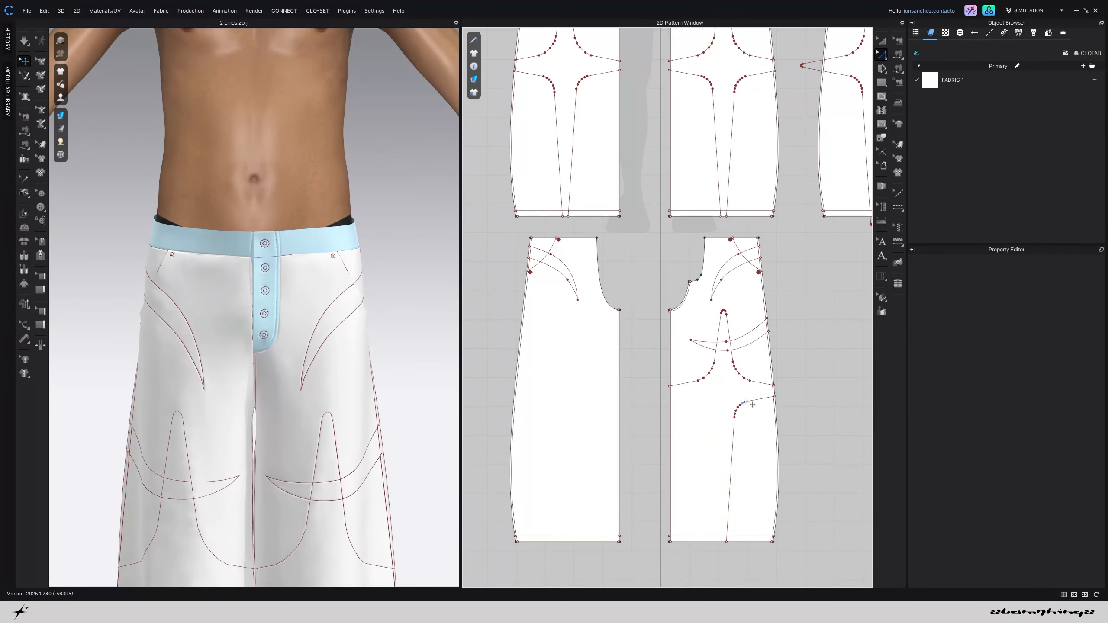
scroll(756, 385, "up", 4)
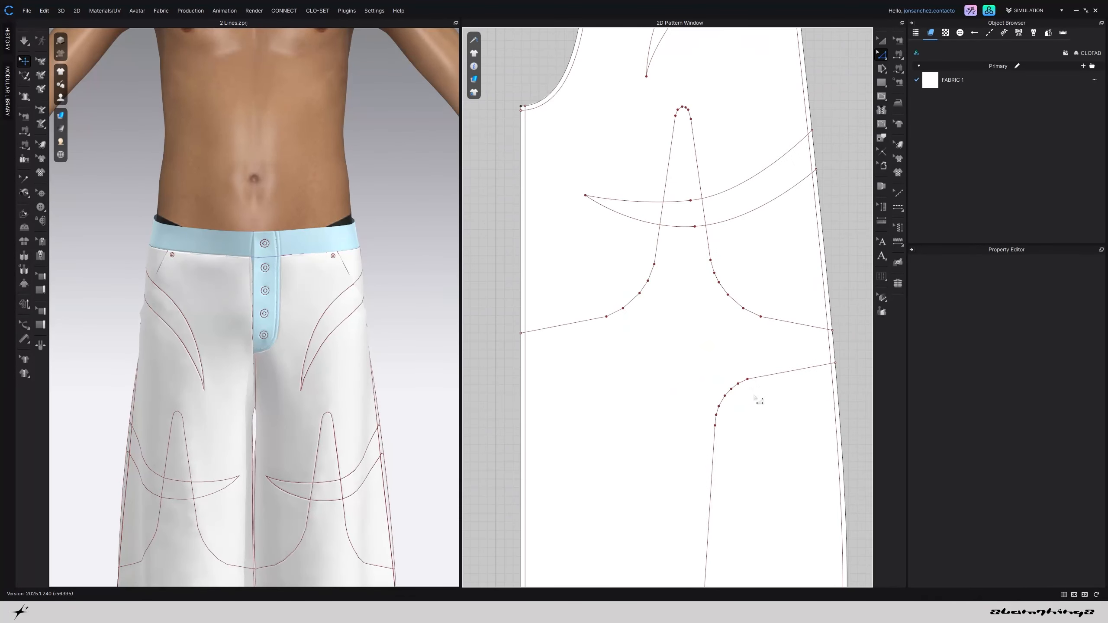
left_click(758, 379)
key("Delete")
scroll(761, 382, "down", 5)
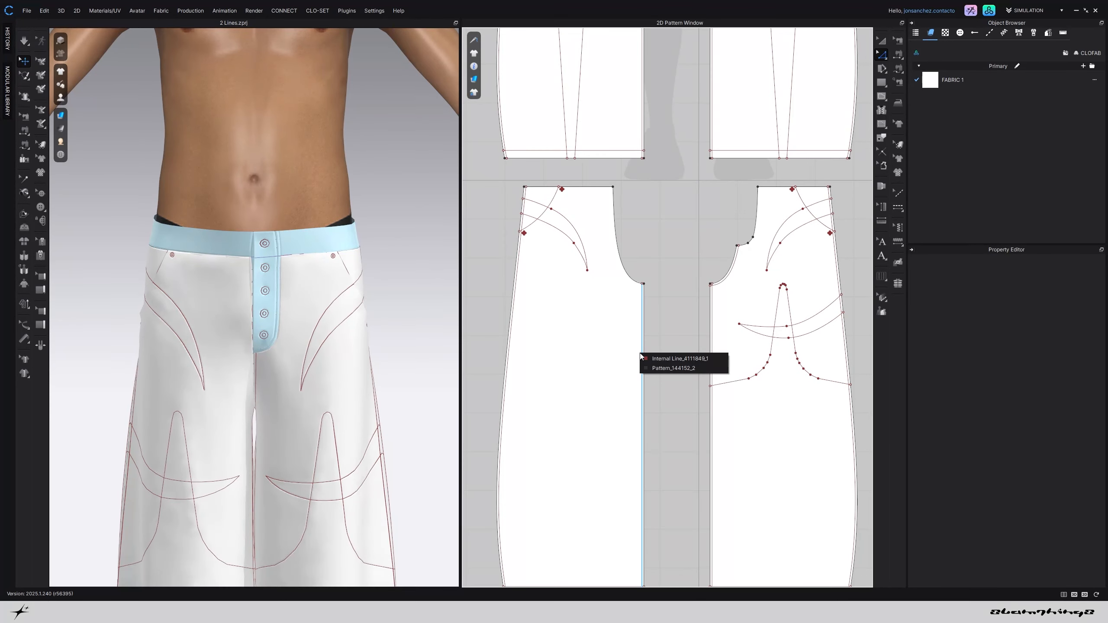
Delete the internal lines along the inseam, side seam and hem of the duplicated right-leg front piece
left_click(645, 359)
key("Delete")
left_click(506, 385)
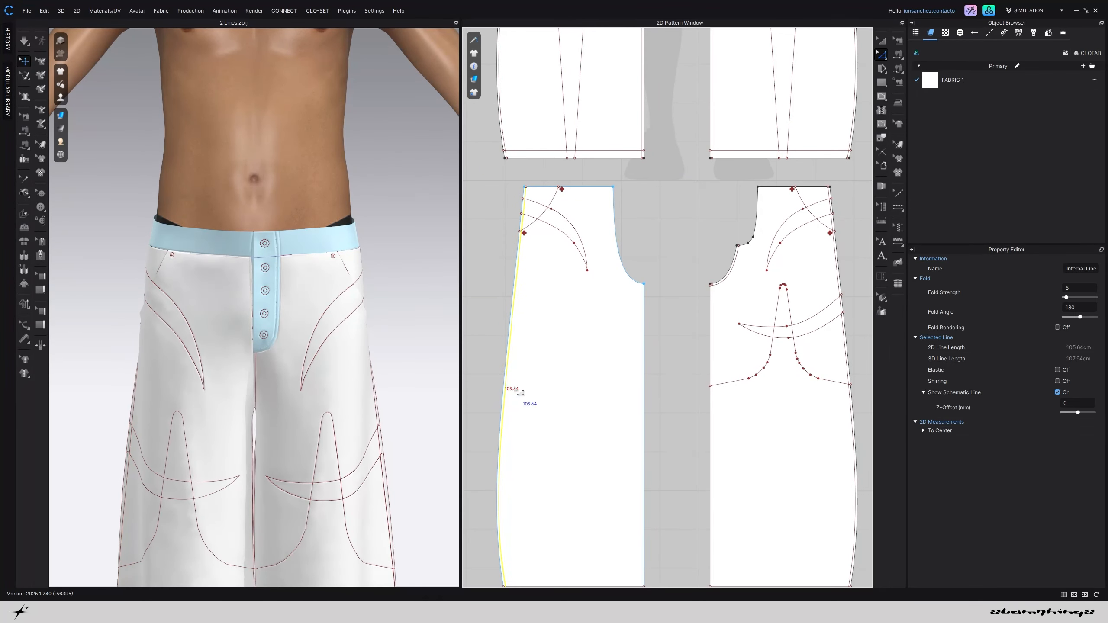
key("Delete")
middle_click_drag(554, 467, 549, 404)
left_click(595, 524)
key("Delete")
Delete the hem, inseam and side seam internal lines from the duplicated left-leg front piece
left_click(760, 523)
key("Delete")
left_click(707, 437)
left_click(849, 428, "shift")
key("Delete")
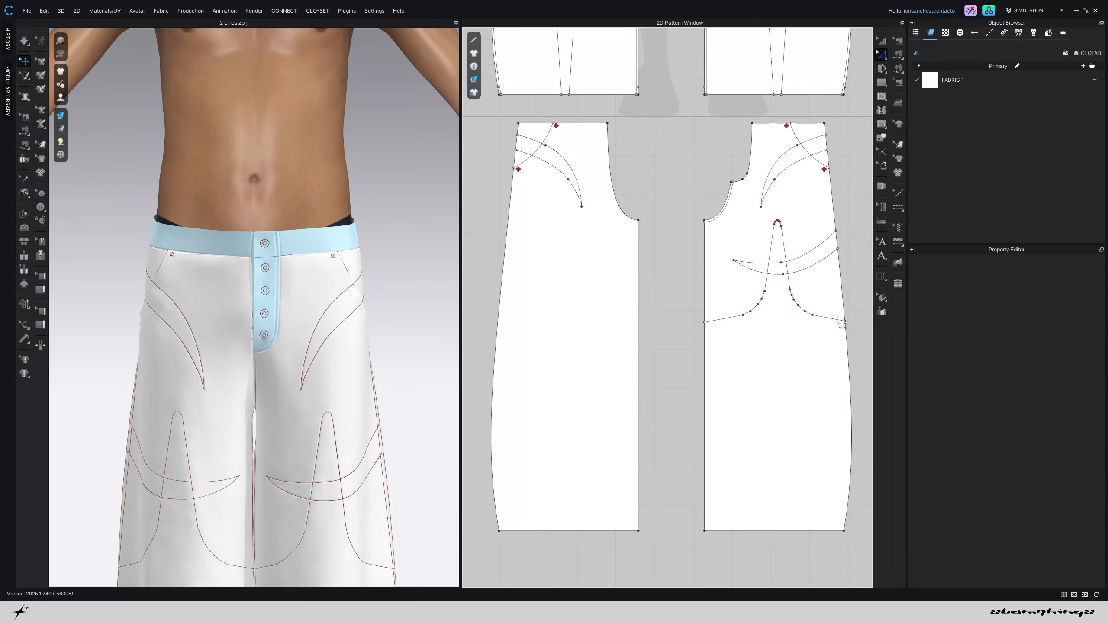
Delete the upper star lines and the crescent line from the duplicated left-leg front piece
left_click(828, 318)
double_click(828, 321)
key("Delete")
middle_click_drag(807, 285, 806, 381)
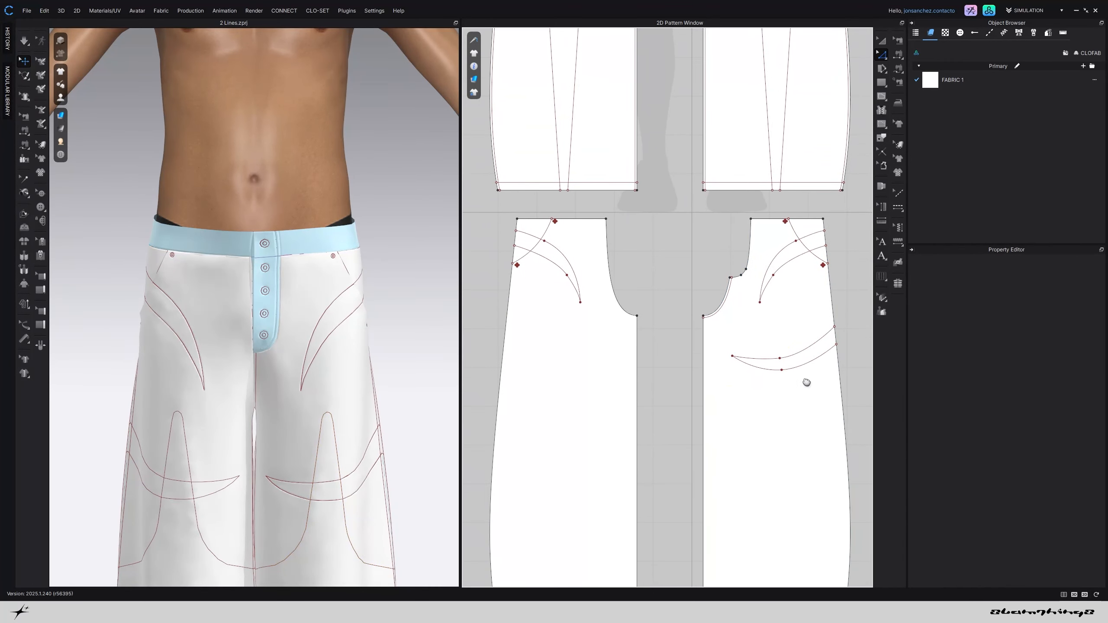
double_click(803, 365)
key("Delete")
Draw an internal line about 33.65 cm long across the duplicated right-leg front piece, from the inseam just below the crotch to the side seam
left_click(803, 240)
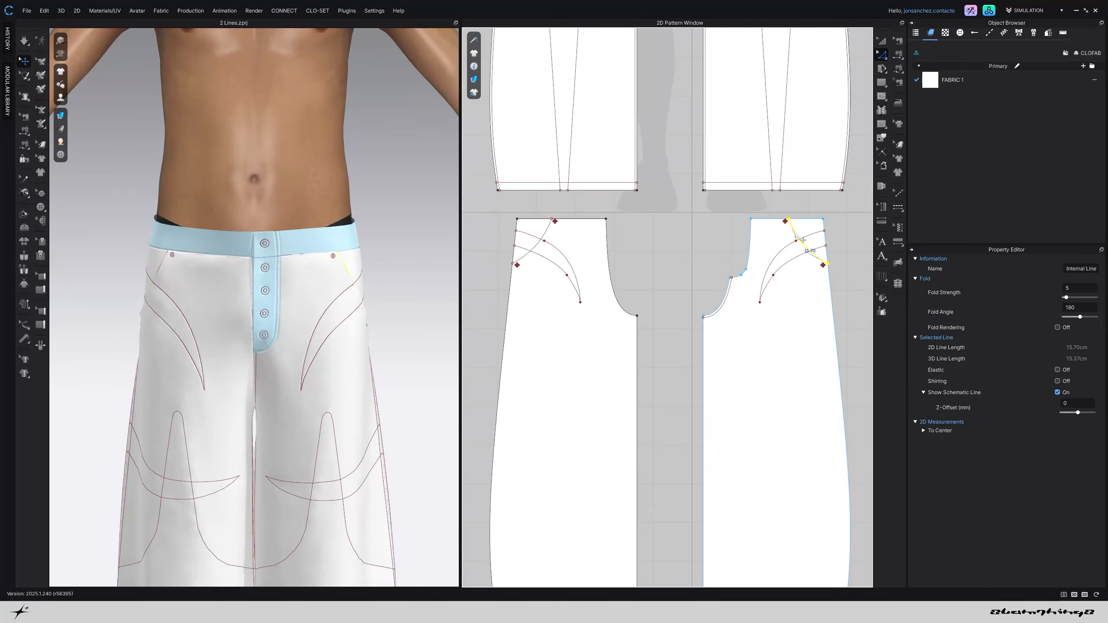
left_click(386, 269)
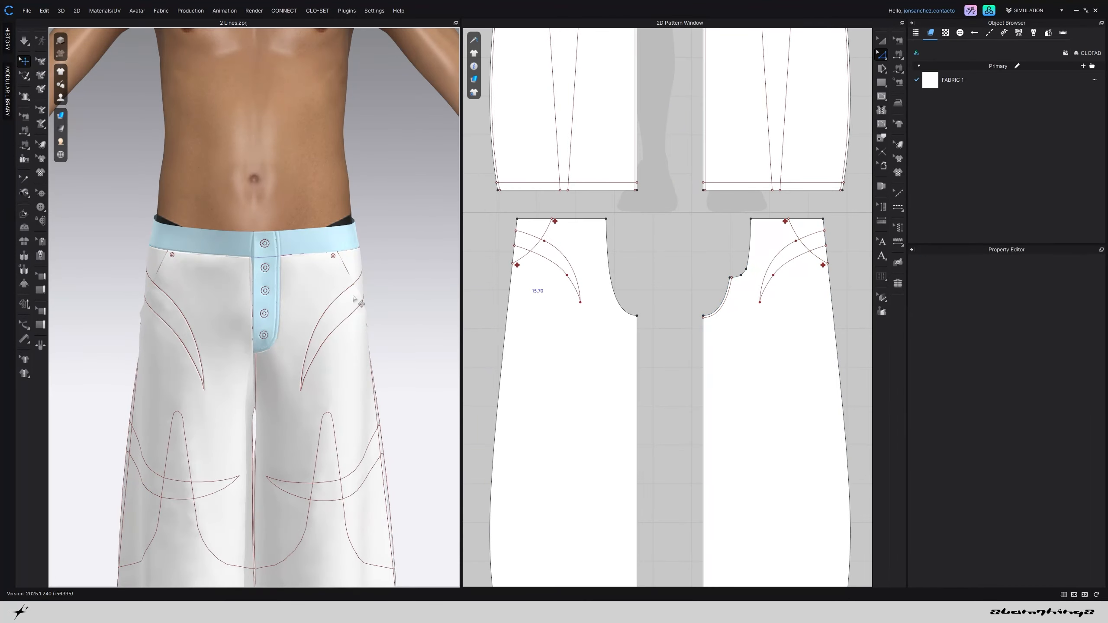
scroll(354, 299, "up", 4)
right_click_drag(177, 269, 176, 335)
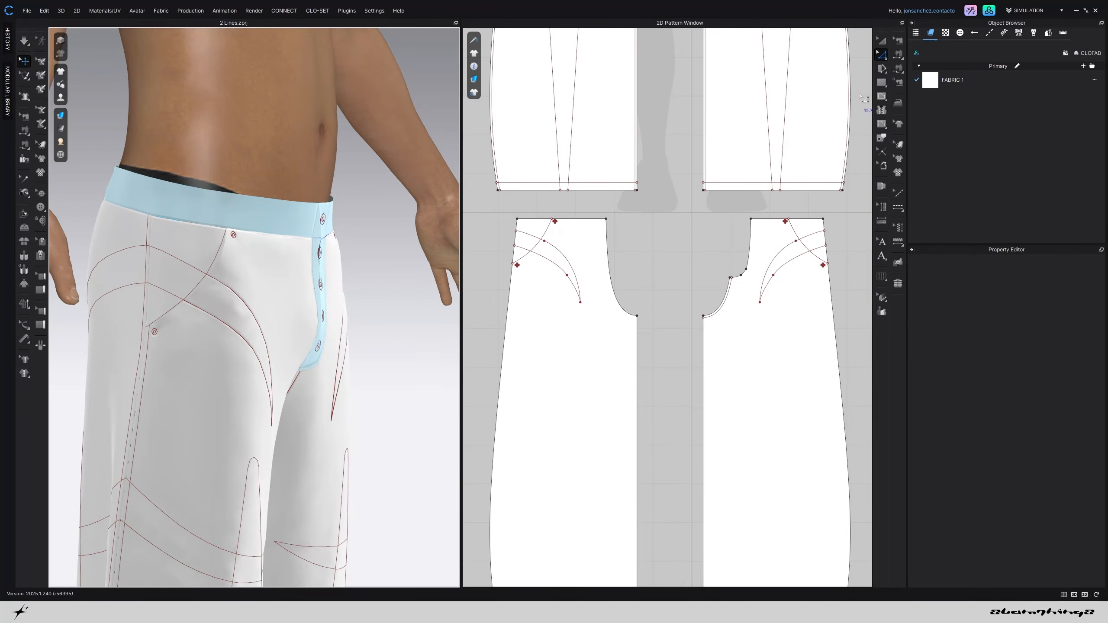
left_click(882, 96)
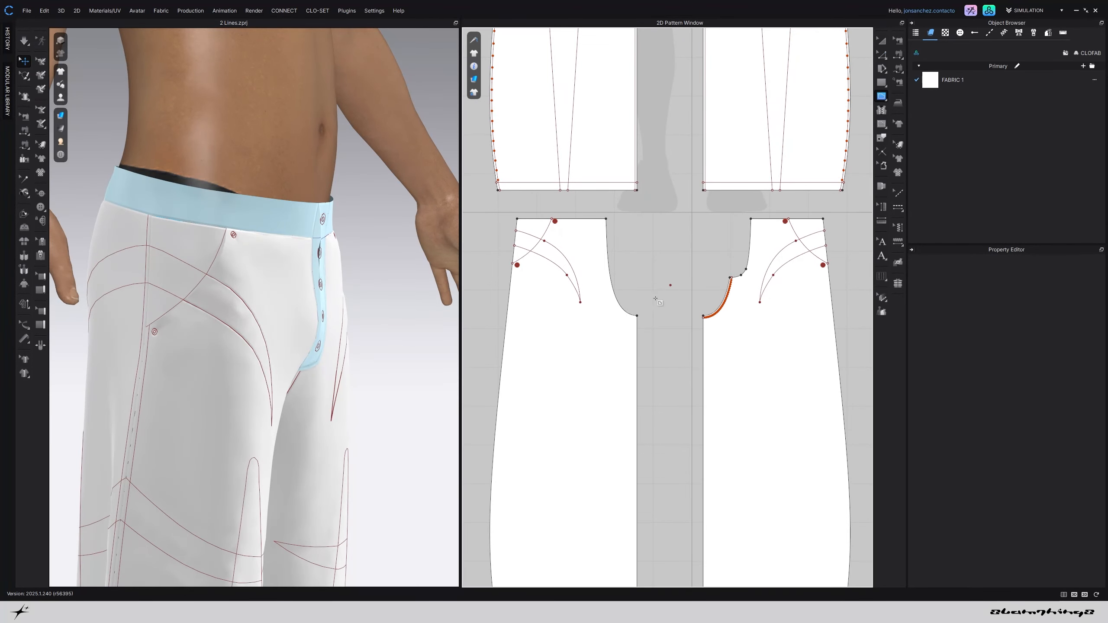
left_click(507, 317)
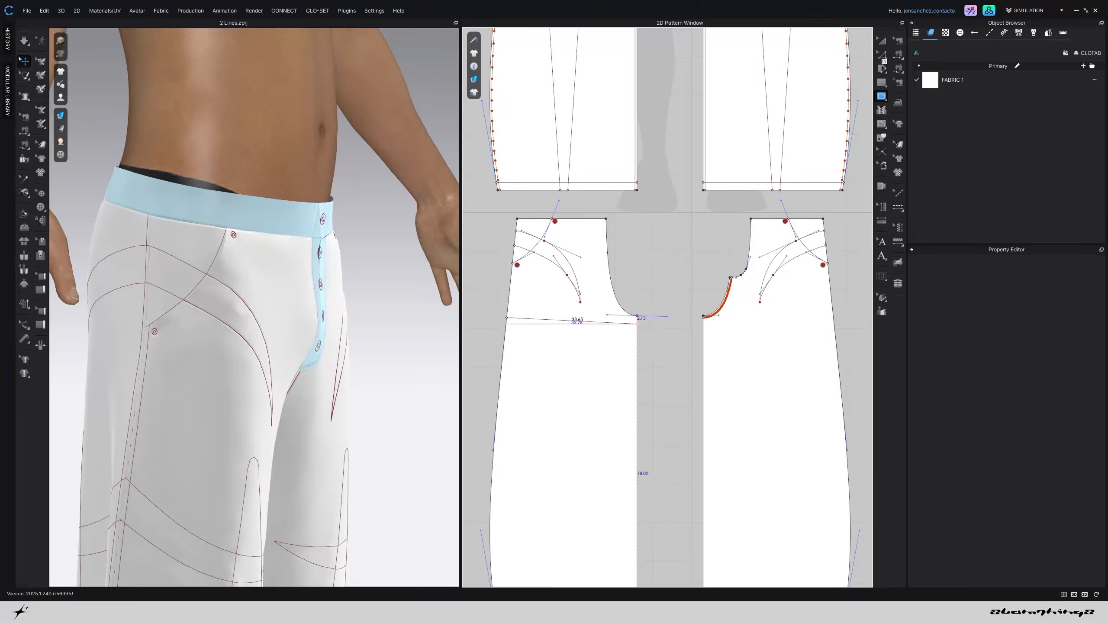
key("Return")
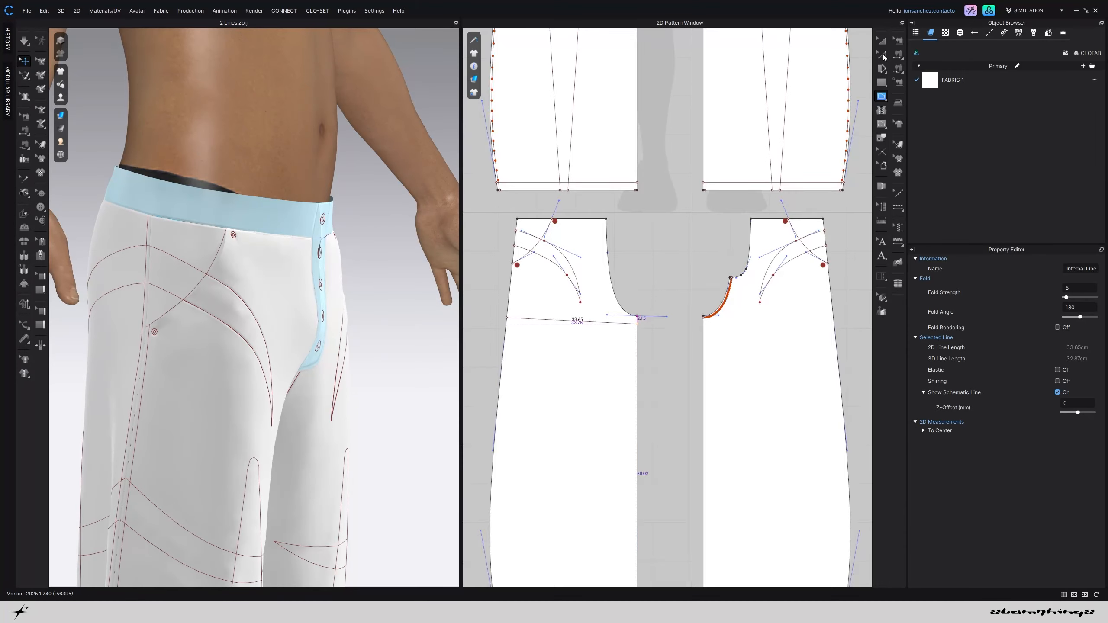
Delete the internal line that follows the crotch curve on the duplicated left-leg front piece
left_click(882, 54)
left_click(719, 304)
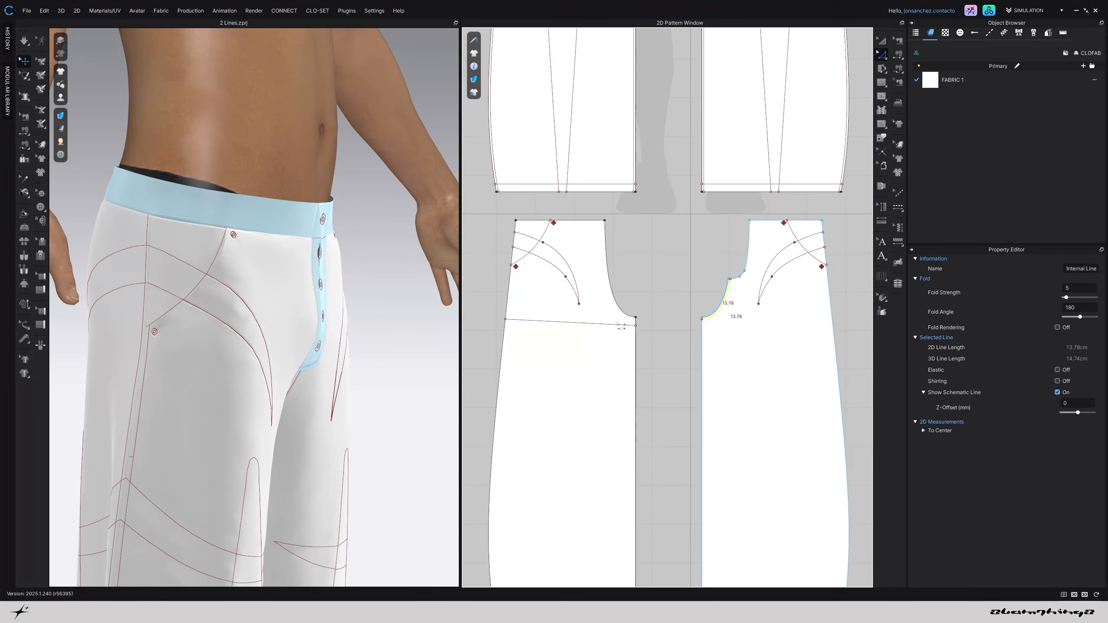
key("Delete")
Copy the cross line and paste it mirrored at the matching height on the duplicated left-leg front piece
left_click(617, 324)
key("ctrl+c")
right_click(655, 272)
left_click(677, 289)
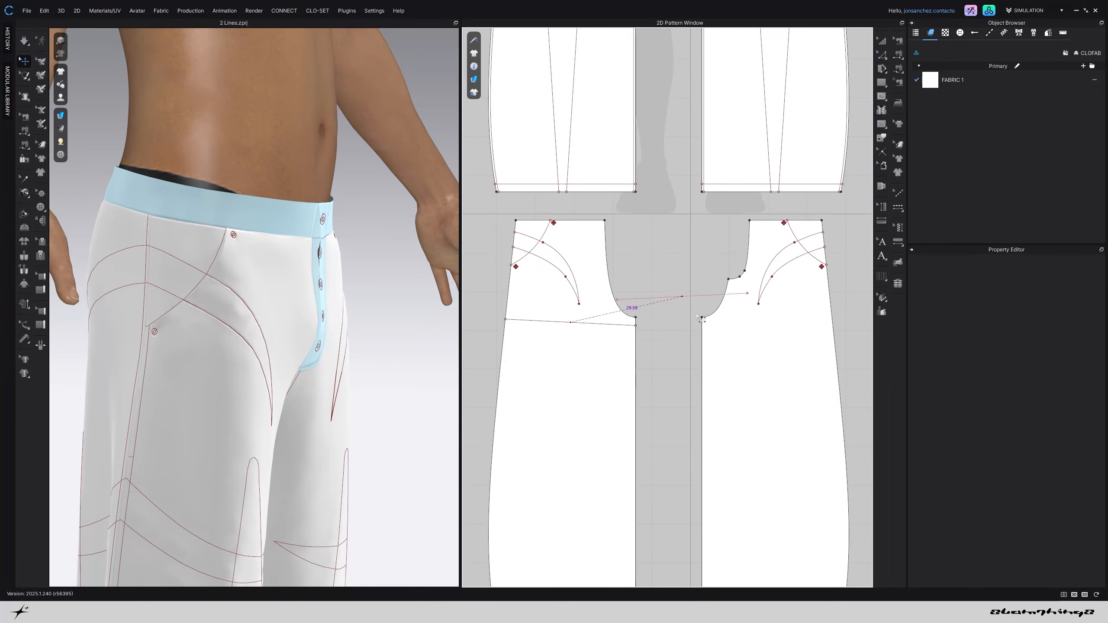
left_click(772, 332)
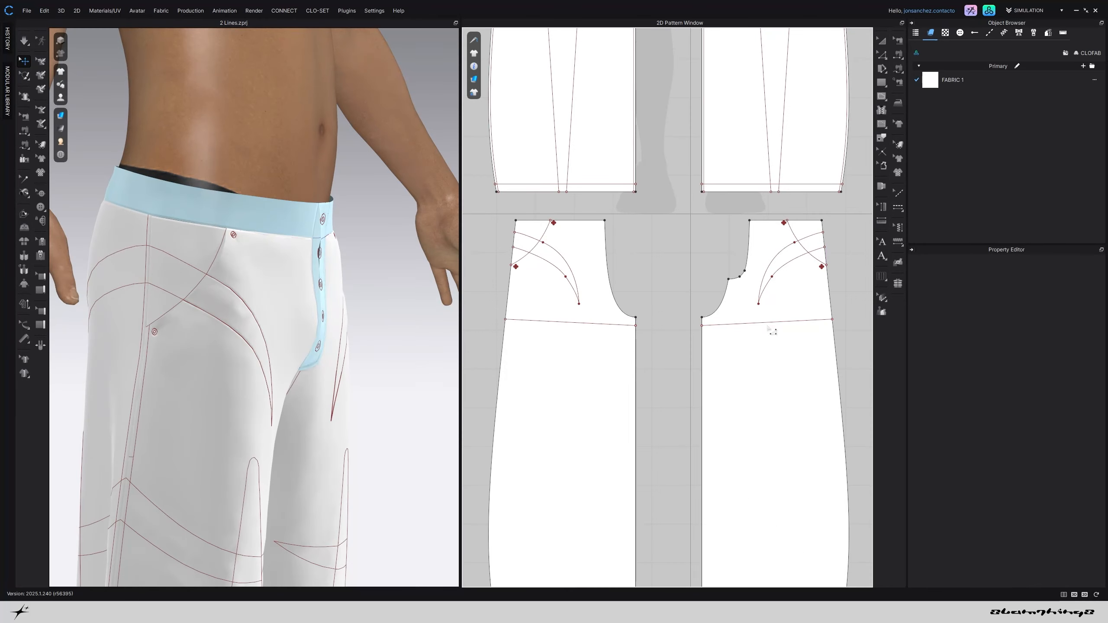
Cut both duplicated front pieces along their cross lines and delete the two lower leg parts
left_click(596, 323, "shift")
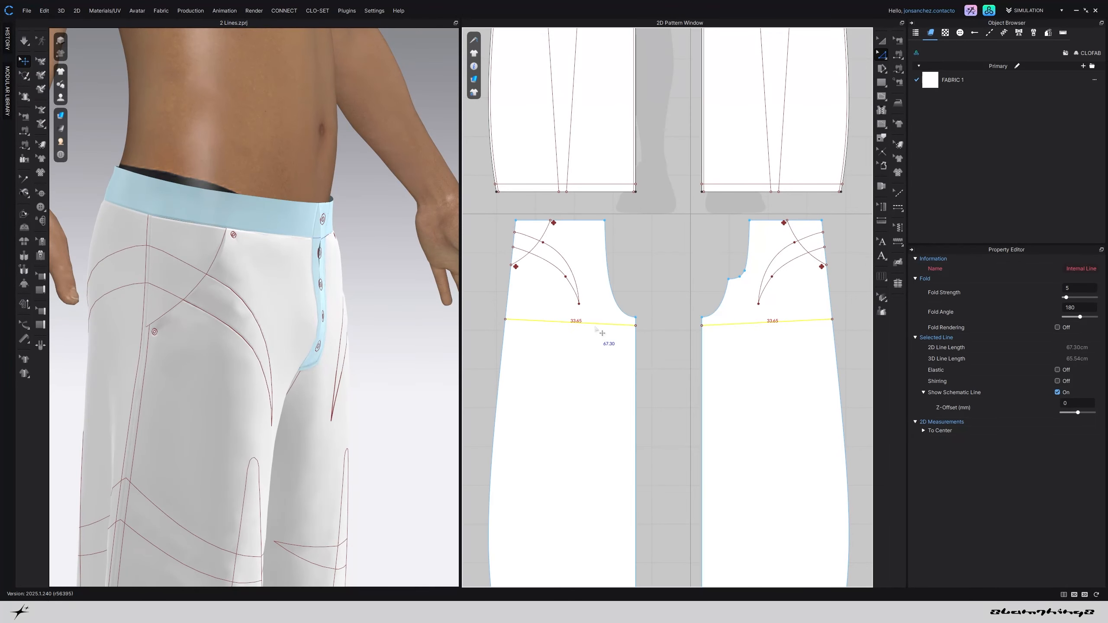
right_click(595, 326)
left_click(644, 434)
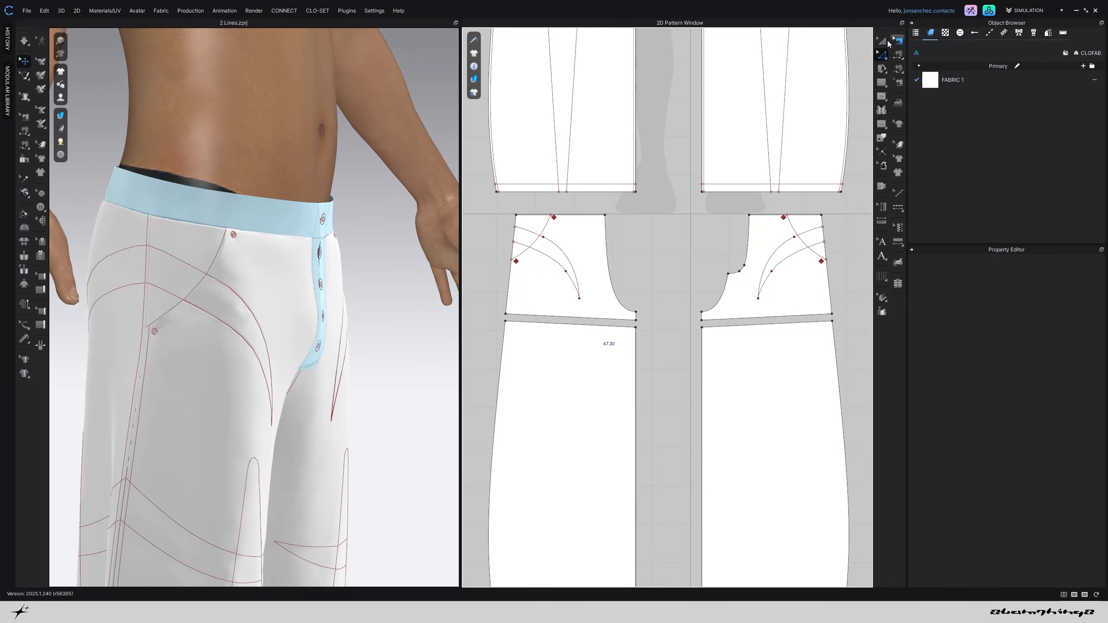
left_click(804, 383)
key("Delete")
left_click(608, 420)
key("Delete")
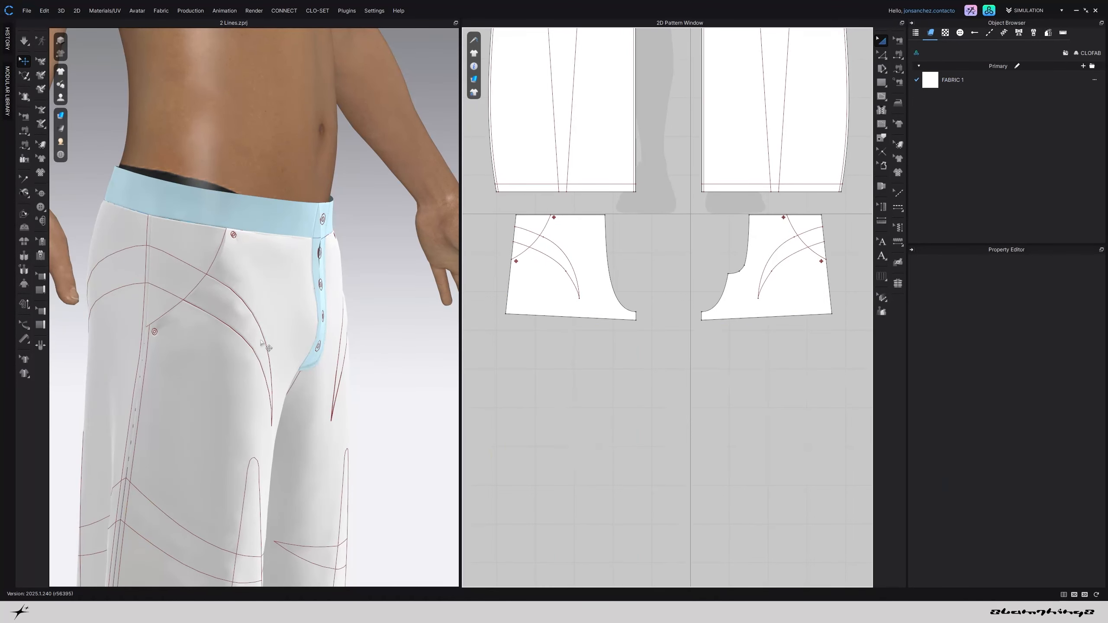
Run the simulation briefly and examine the pocket opening and the trousers from the side
left_click(261, 340)
key("space")
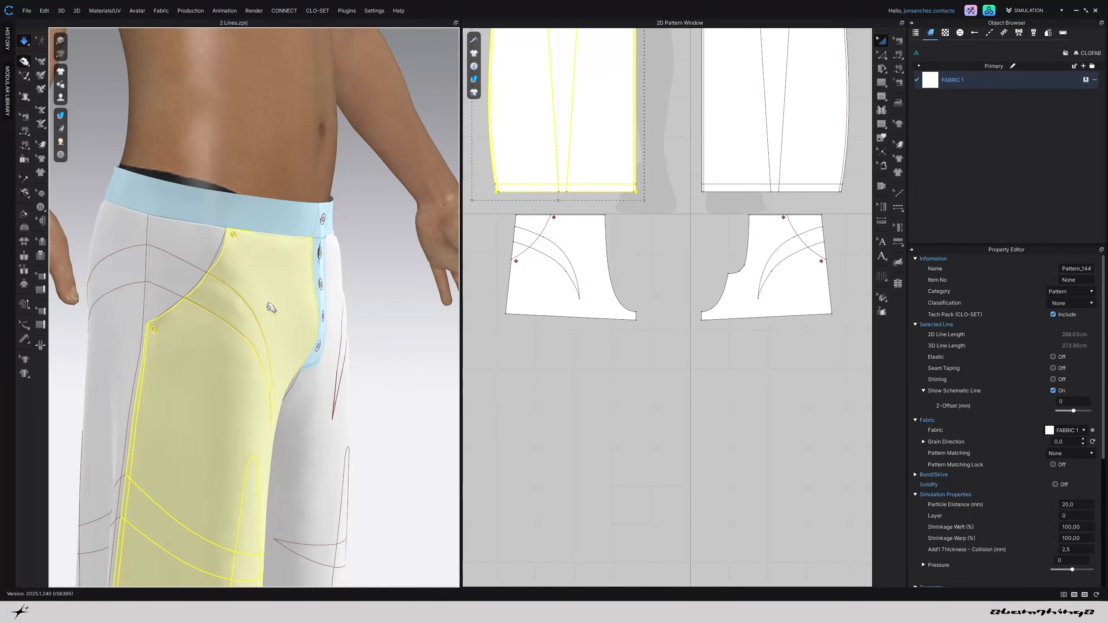
right_click_drag(264, 342, 272, 309)
key("space")
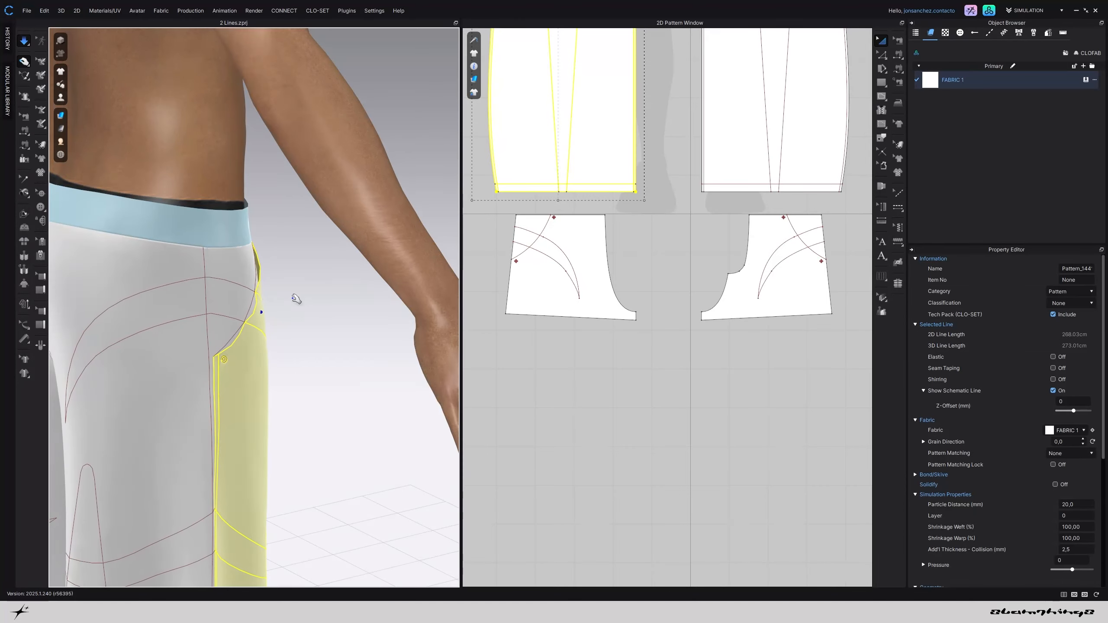
left_click(898, 40)
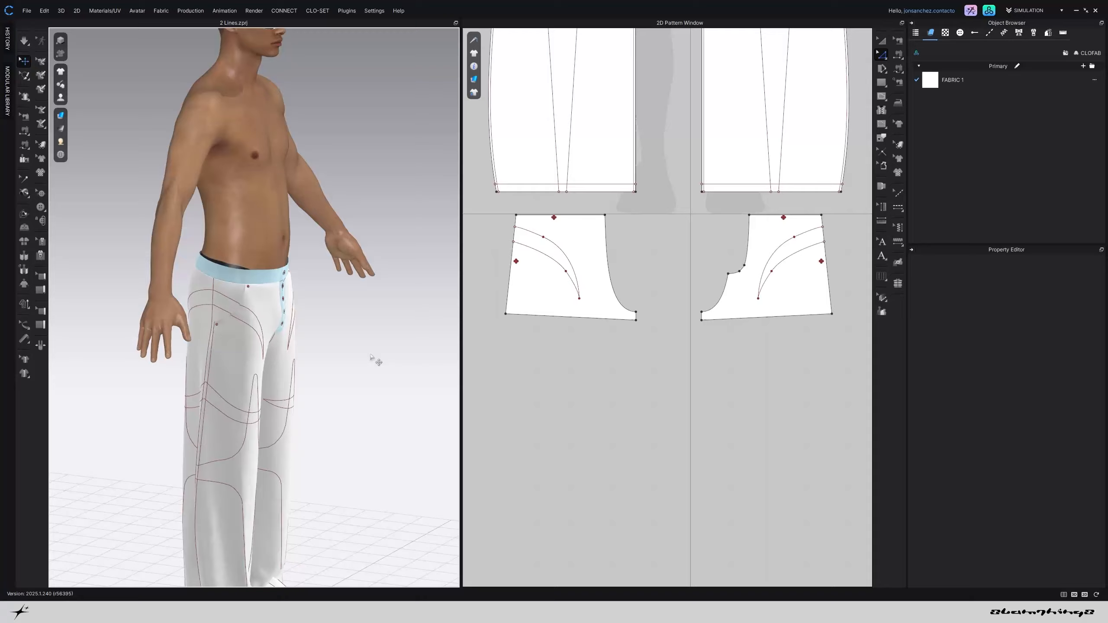
scroll(374, 362, "down", 3)
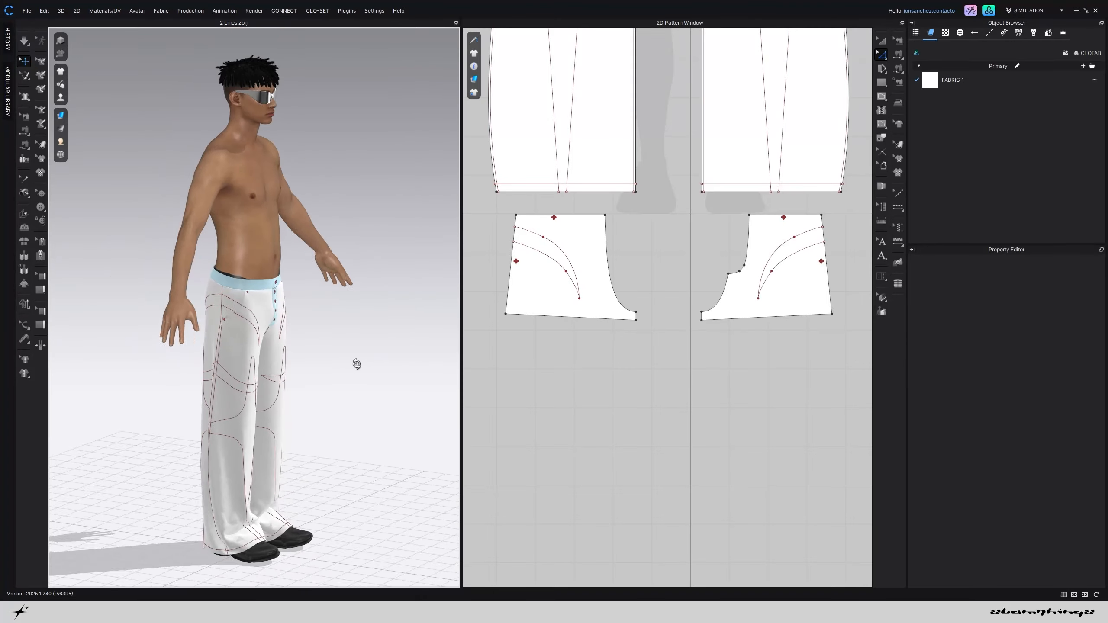
mouse_move(356, 363)
right_mouse_down()
mouse_move(290, 359)
mouse_move(448, 361)
mouse_move(358, 371)
mouse_move(294, 352)
mouse_move(367, 365)
right_mouse_up()
scroll(338, 371, "up", 5)
scroll(338, 369, "up", 3)
scroll(335, 363, "down", 5)
Offset the curved pocket-opening edge of the wearer's left front piece as an internal line
key("2")
scroll(244, 306, "up", 3)
left_click(504, 240)
scroll(559, 292, "down", 3)
middle_click_drag(668, 289, 572, 293)
scroll(689, 289, "up", 5)
left_click(662, 279)
right_click(662, 280)
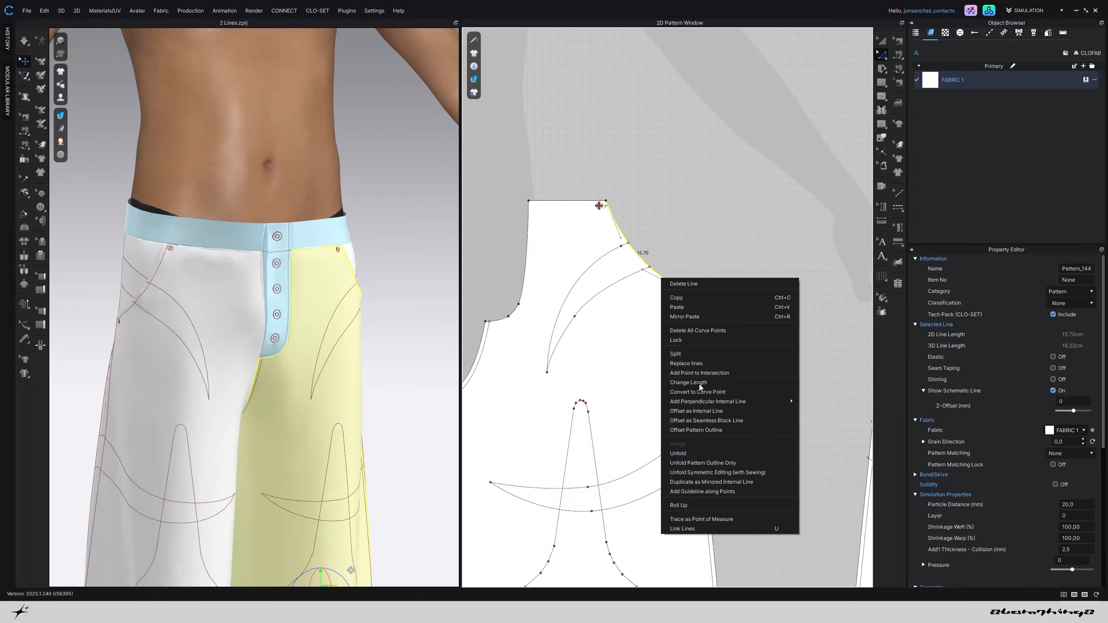
left_click(704, 413)
left_click(529, 352)
Cut and sew both main front pieces along their curved hip lines and crescent thigh lines
scroll(557, 366, "down", 4)
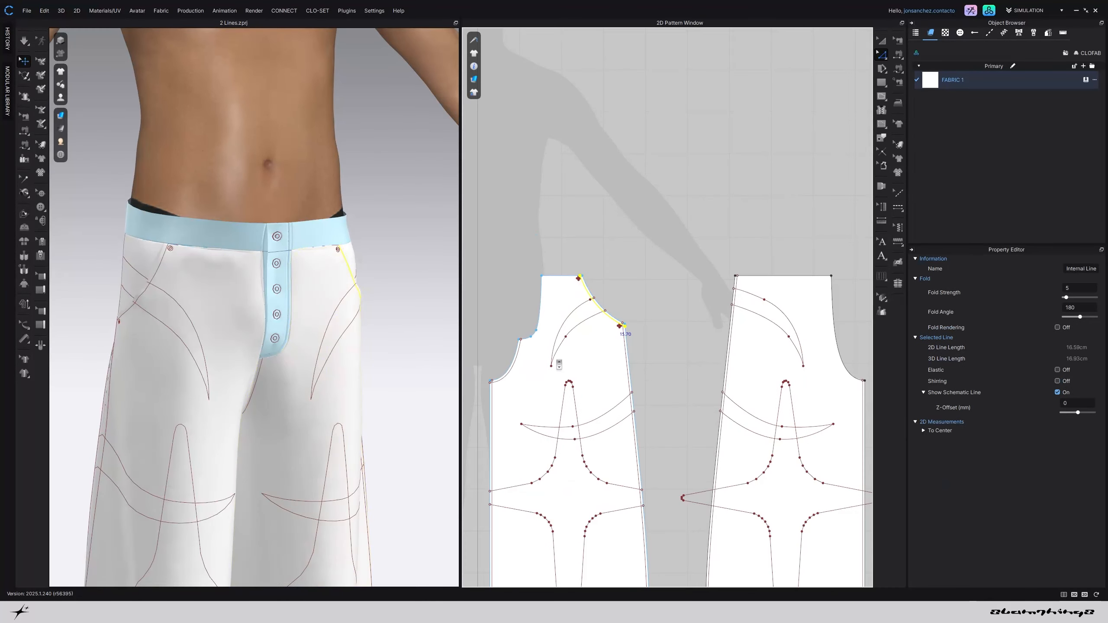
middle_click_drag(559, 366, 683, 277)
left_click(618, 227)
middle_click_drag(609, 277, 737, 224)
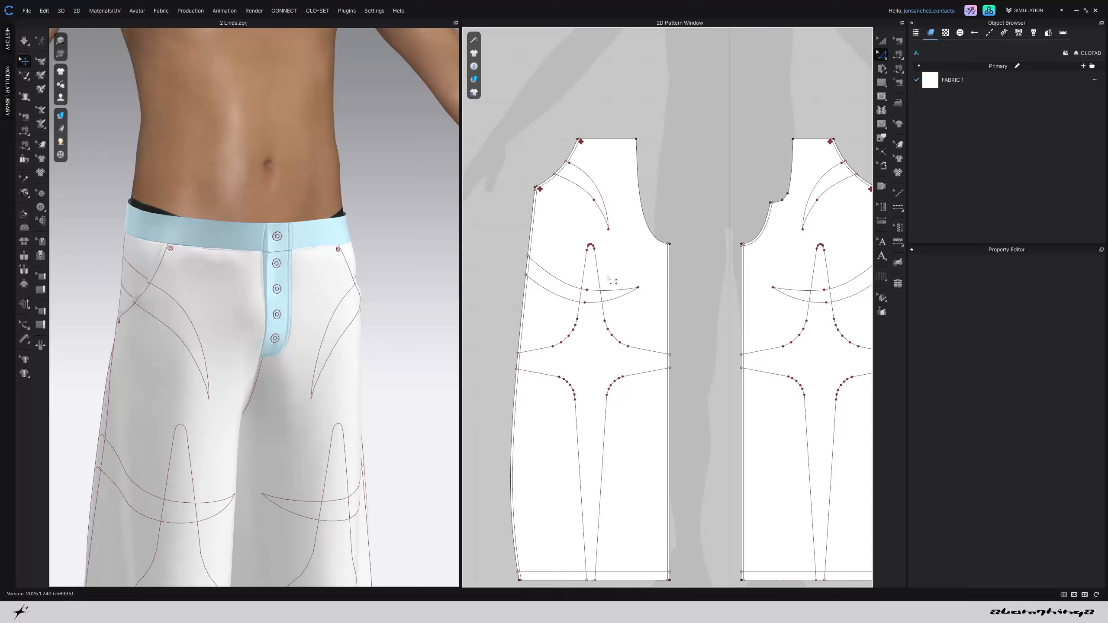
left_click(573, 288)
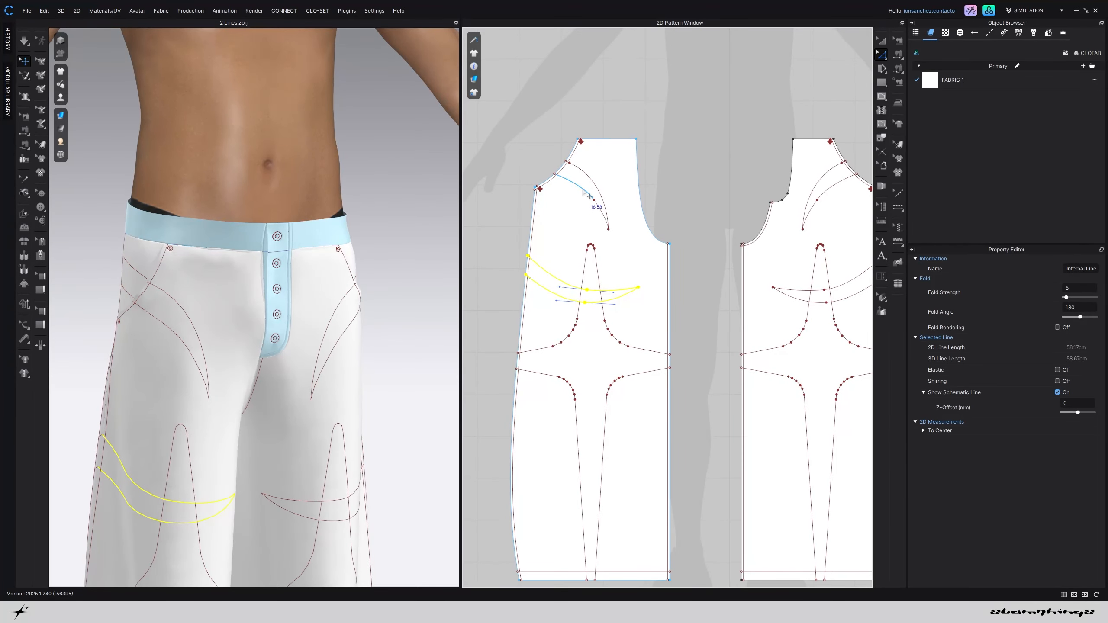
scroll(558, 198, "up", 5)
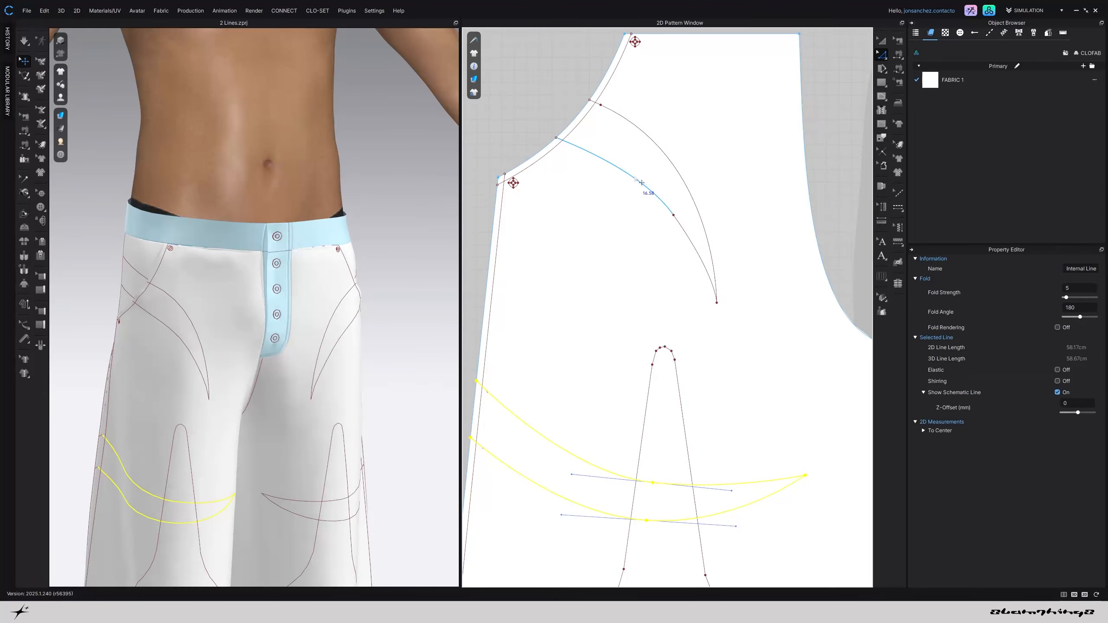
key("Escape")
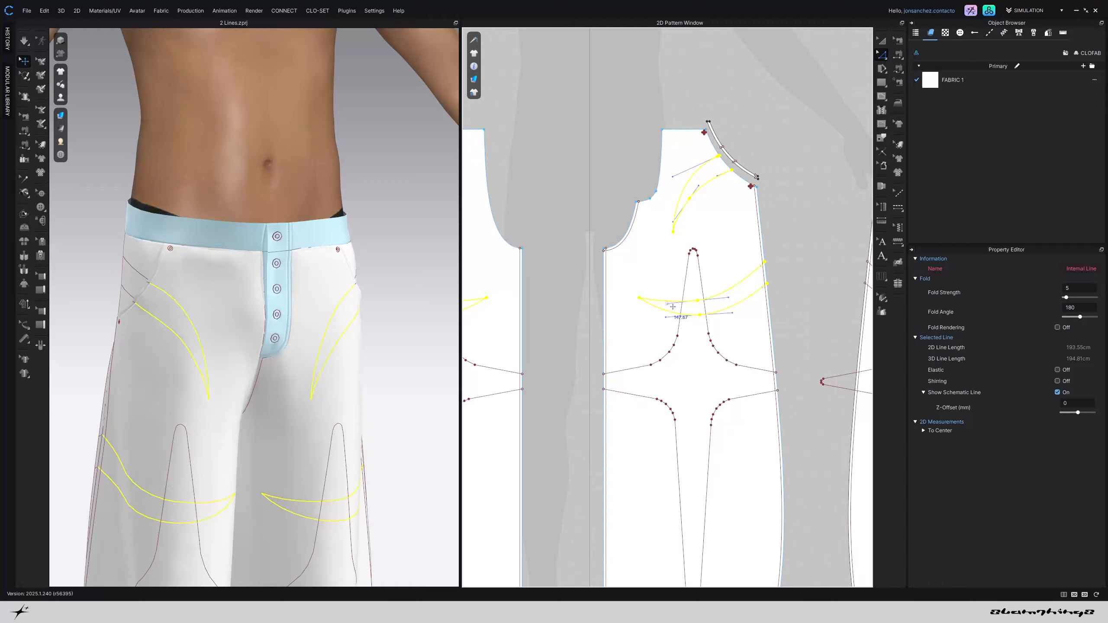
right_click(666, 301)
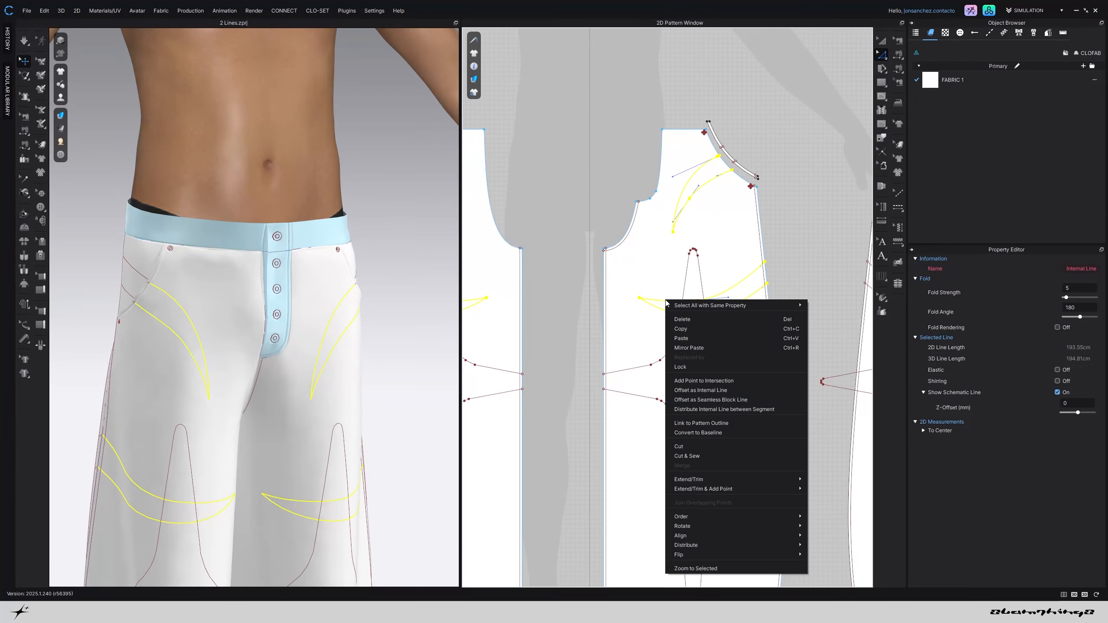
left_click(698, 457)
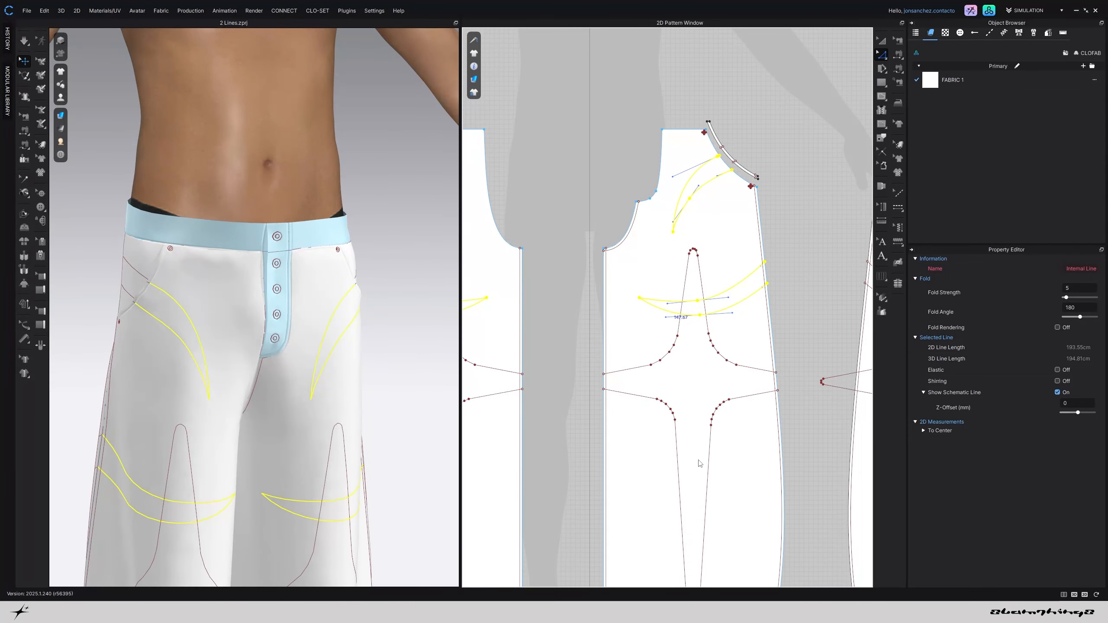
Pull both cut thigh crescents out of the front panels and place them below the separated hip crescents
left_click(881, 42)
scroll(624, 297, "down", 4)
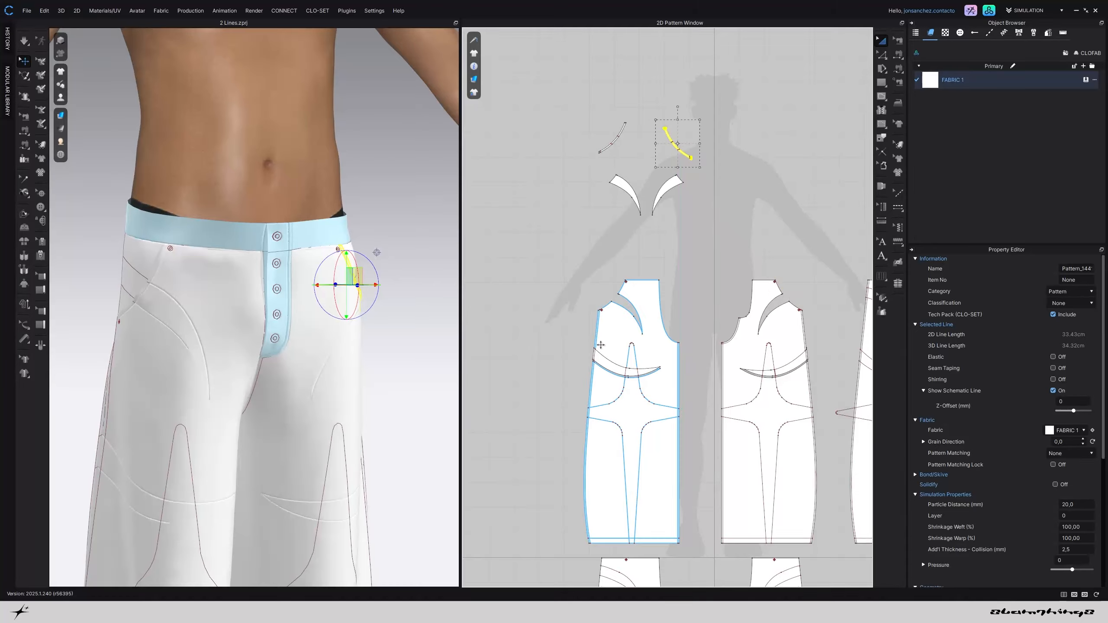
left_click_drag(607, 362, 578, 219)
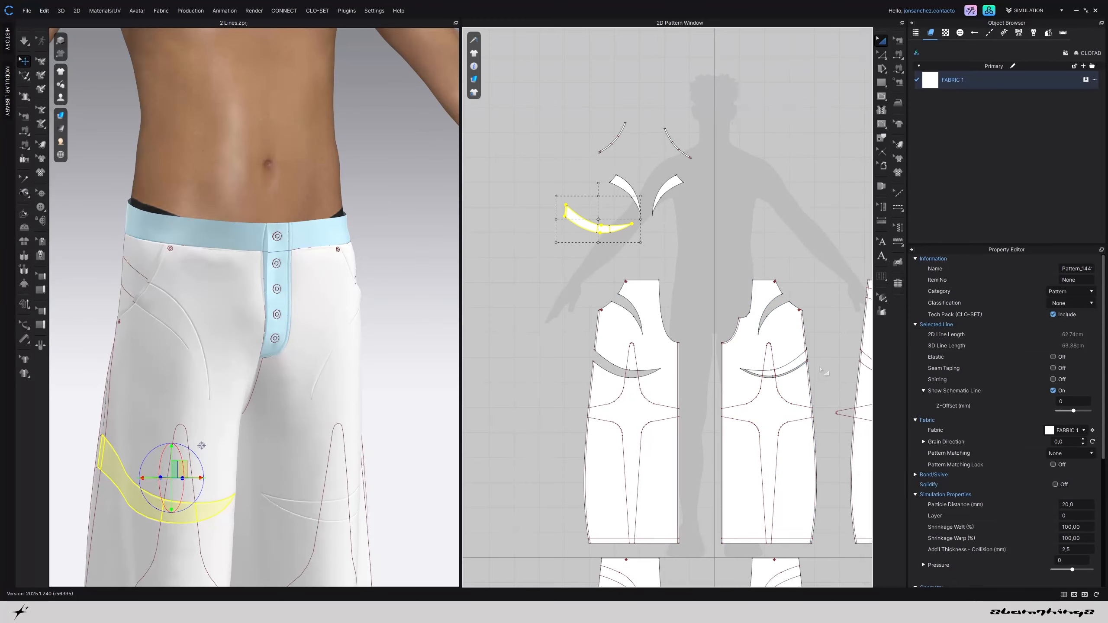
left_click_drag(798, 363, 709, 218)
Delete the four leftover internal line segments crossing the middle of the two separated thigh crescents
left_click(882, 54)
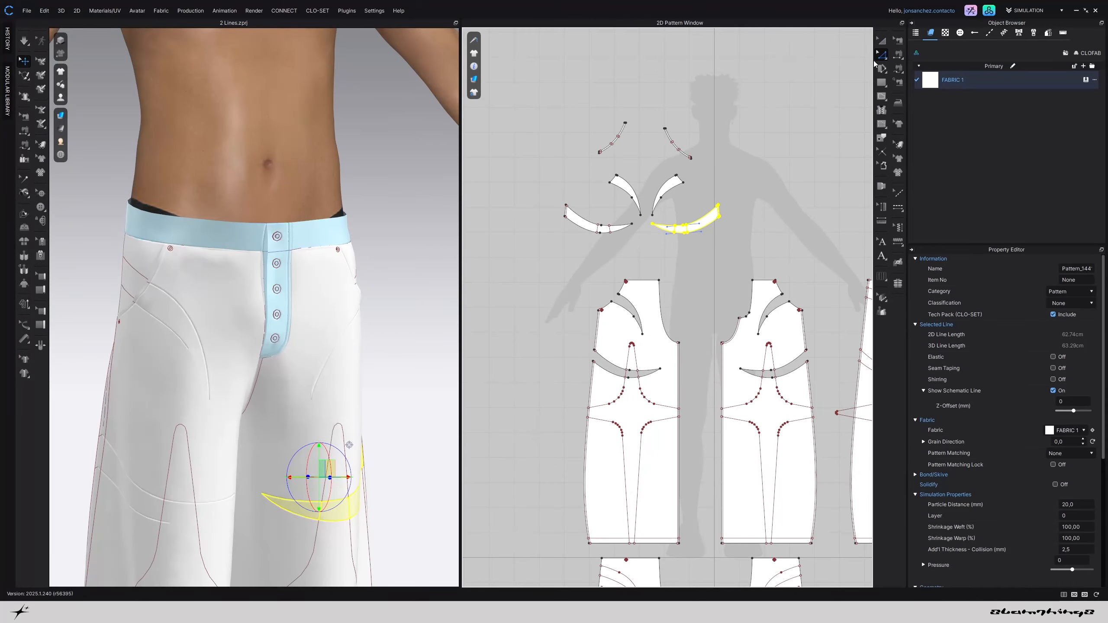
left_click(627, 243)
scroll(627, 243, "up", 3)
left_click(575, 220)
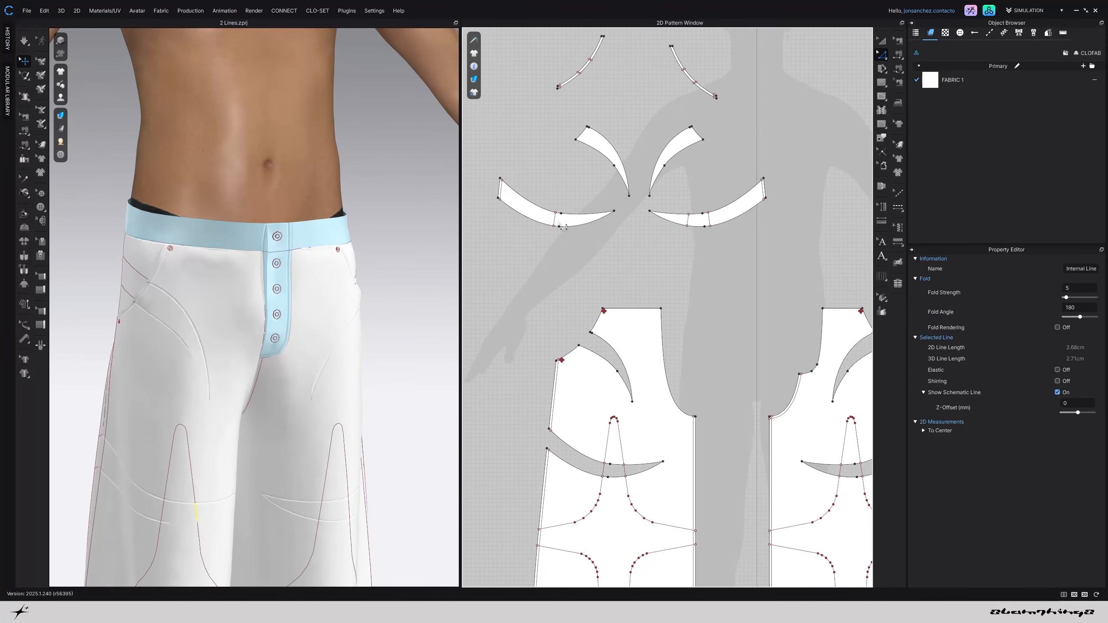
key("Delete")
left_click(555, 219)
key("Delete")
left_click(692, 222)
key("Delete")
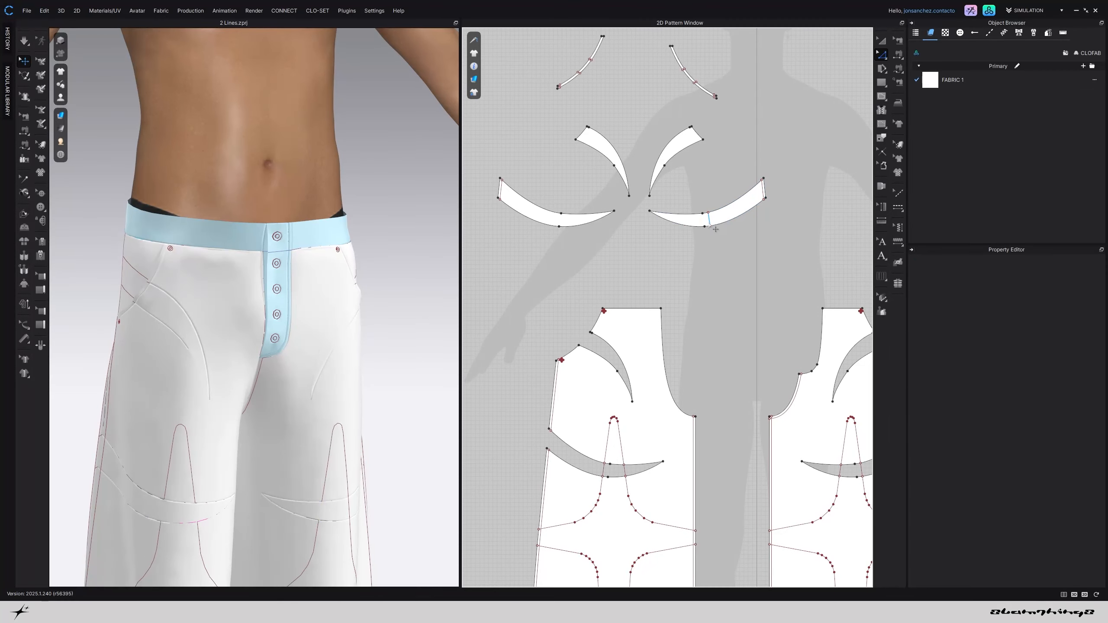
left_click(709, 221)
key("Delete")
scroll(371, 405, "down", 2)
scroll(385, 415, "down", 2)
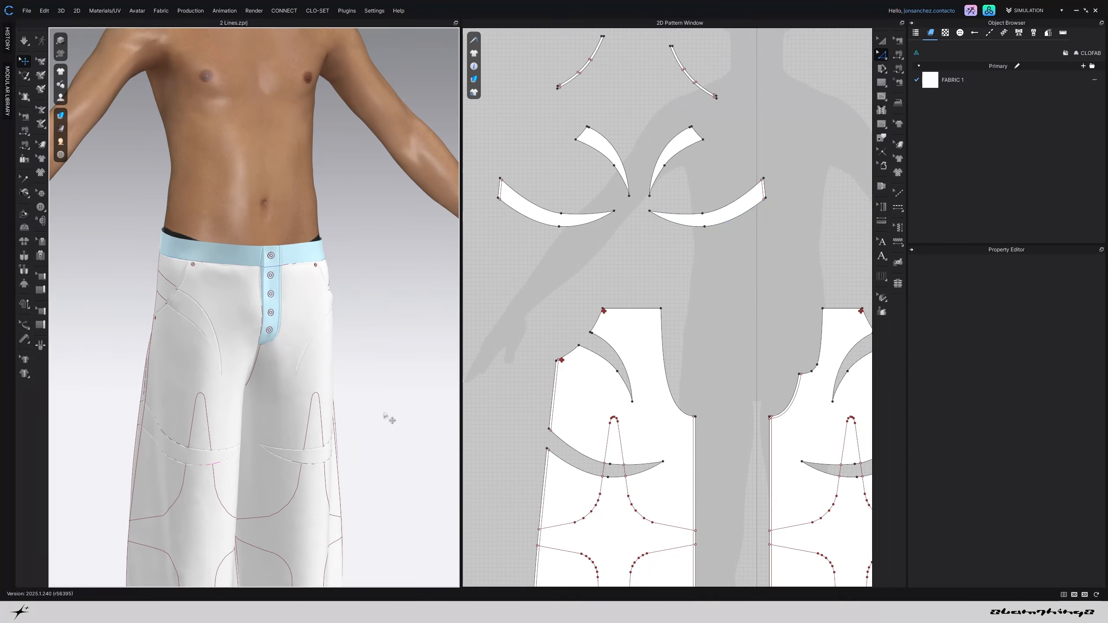
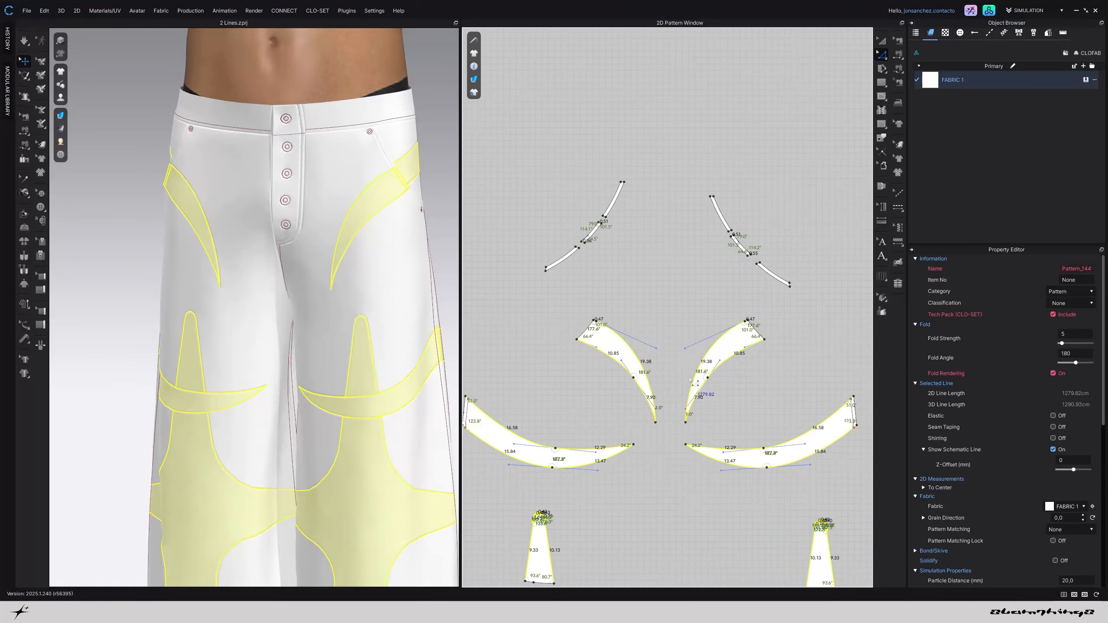
Remove the long curved edges of both front hip crescents from the current edge selection
scroll(625, 335, "up", 2)
left_click(627, 349, "shift")
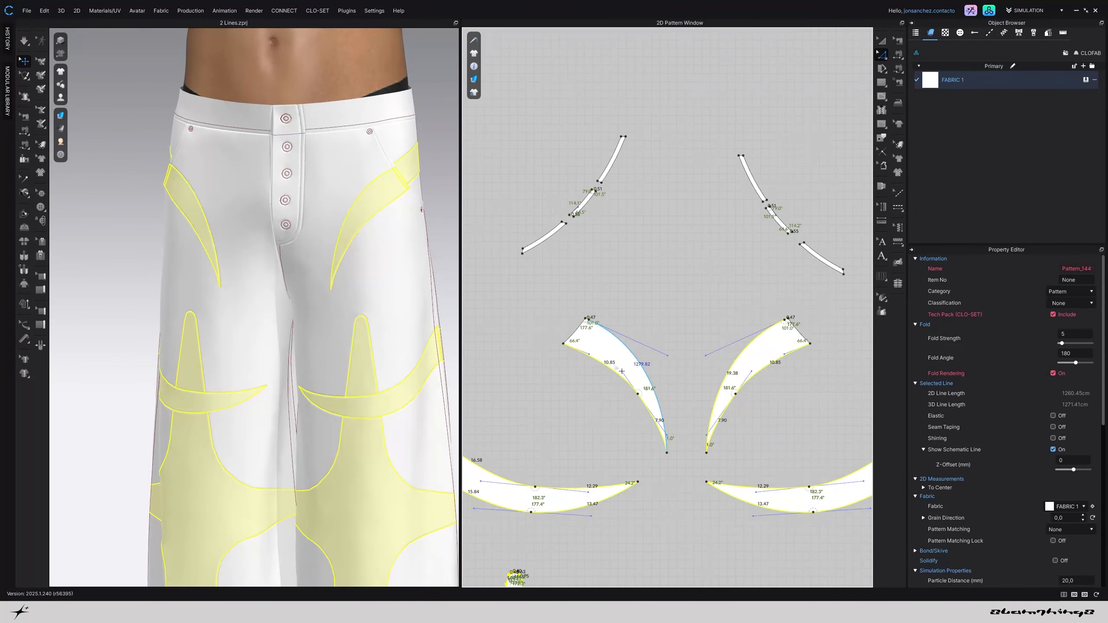
left_click(609, 367, "shift")
left_click(762, 369, "shift")
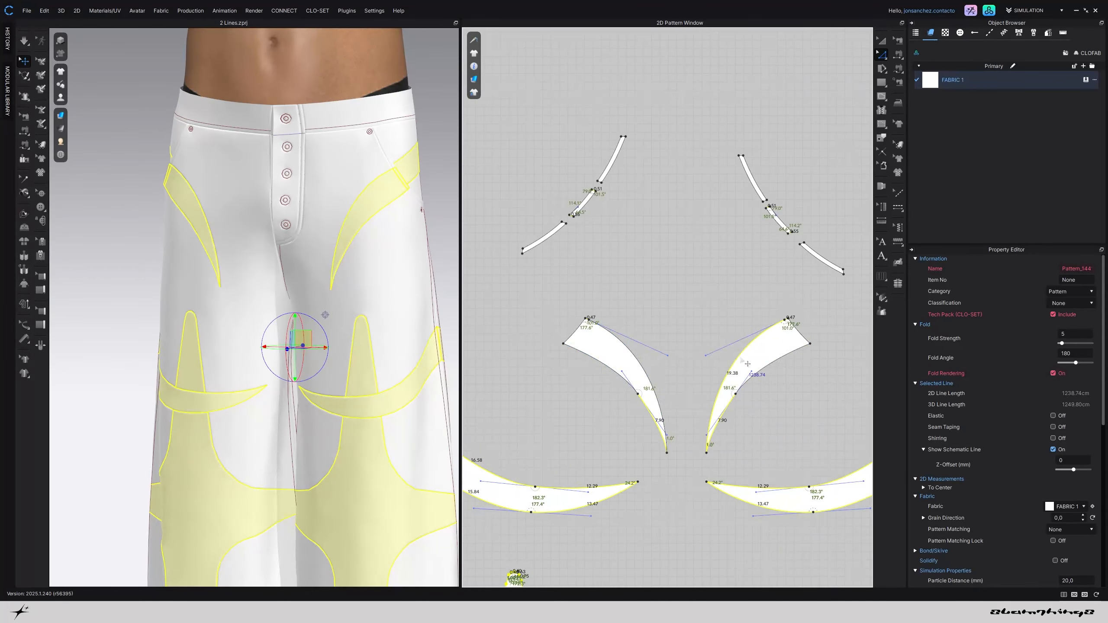
left_click(751, 365, "shift")
left_click(722, 420, "shift")
left_click(649, 414, "shift")
Remove the curved edges of the lower pair of back hip crescents from the edge selection
middle_click_drag(850, 440, 472, 349)
left_click(712, 262, "shift")
left_click(738, 306, "shift")
left_click(798, 327, "shift")
left_click(807, 375, "shift")
middle_click_drag(798, 374, 524, 359)
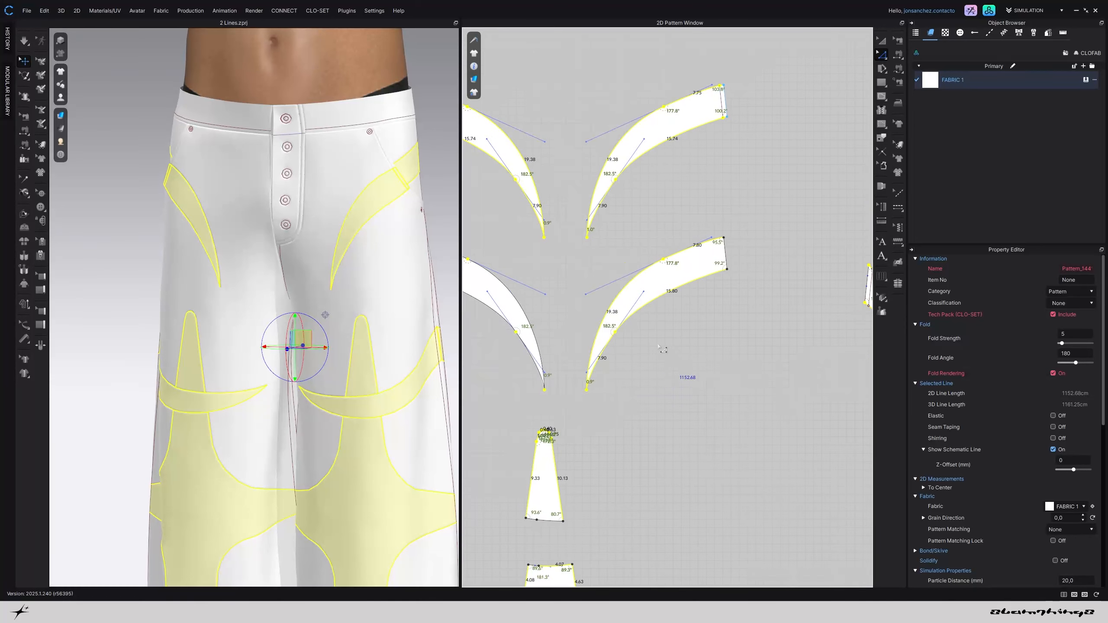
left_click(632, 312, "shift")
left_click(622, 306, "shift")
left_click(608, 353, "shift")
left_click(685, 260, "shift")
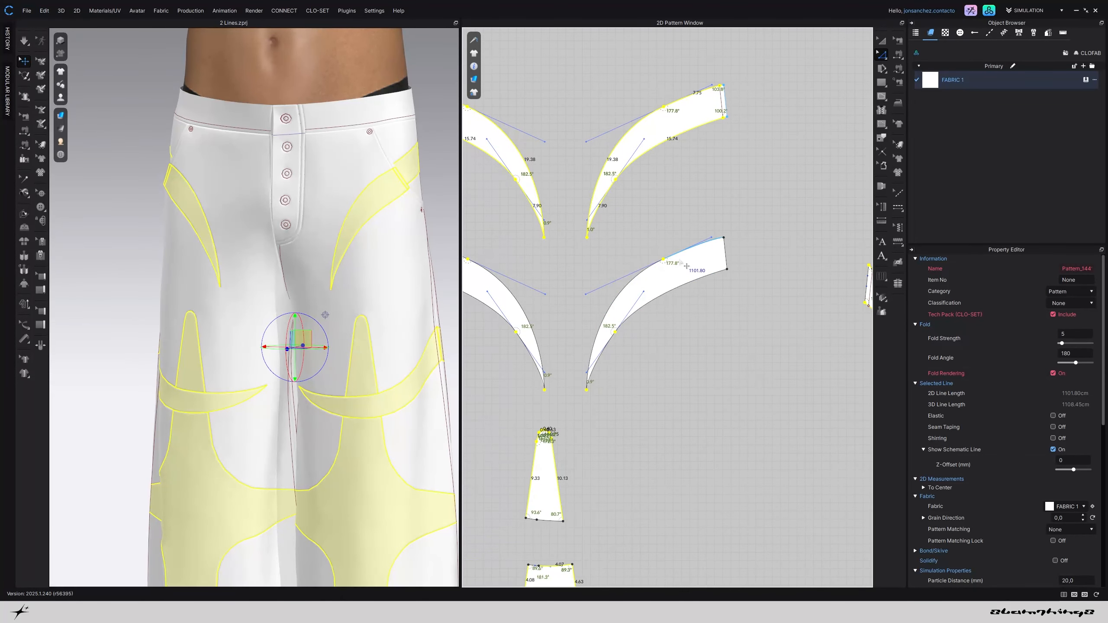
Remove the curved edges of the upper pair of back hip crescents from the edge selection
left_click(650, 152, "shift")
left_click(603, 195, "shift")
left_click(598, 190, "shift")
left_click(680, 100, "shift")
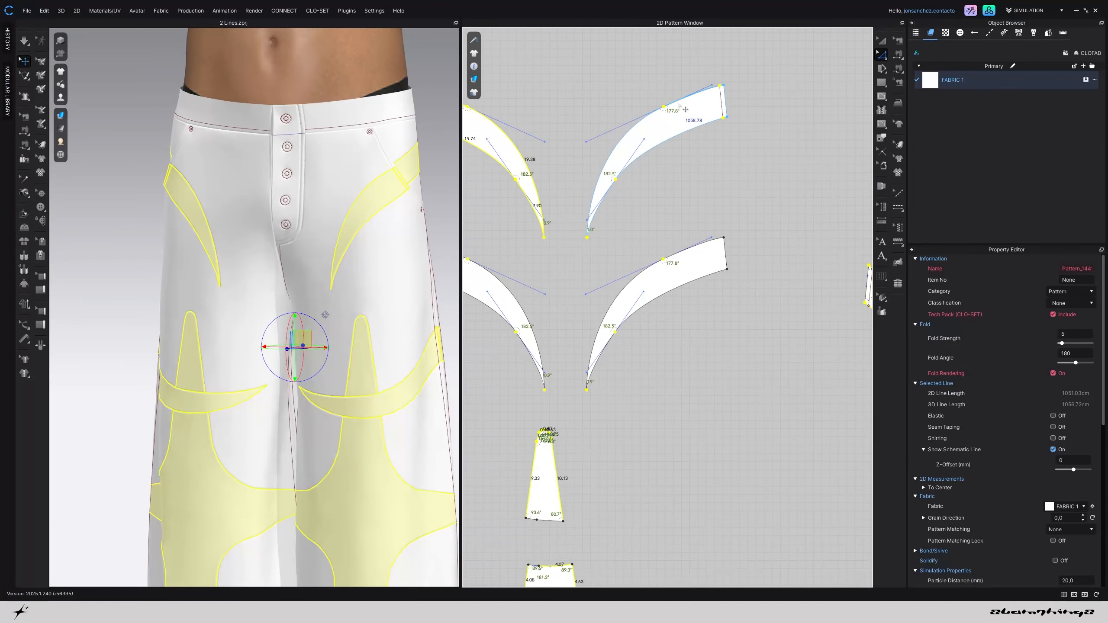
middle_click_drag(567, 150, 741, 230)
left_click(660, 237, "shift")
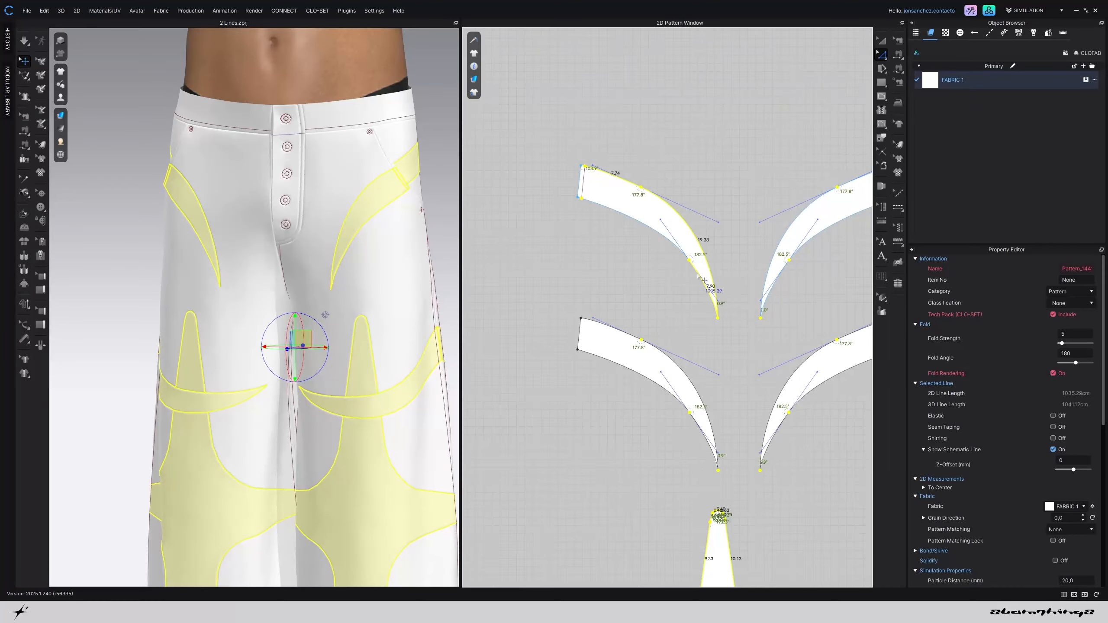
left_click(710, 286, "shift")
left_click(696, 239, "shift")
left_click(613, 177, "shift")
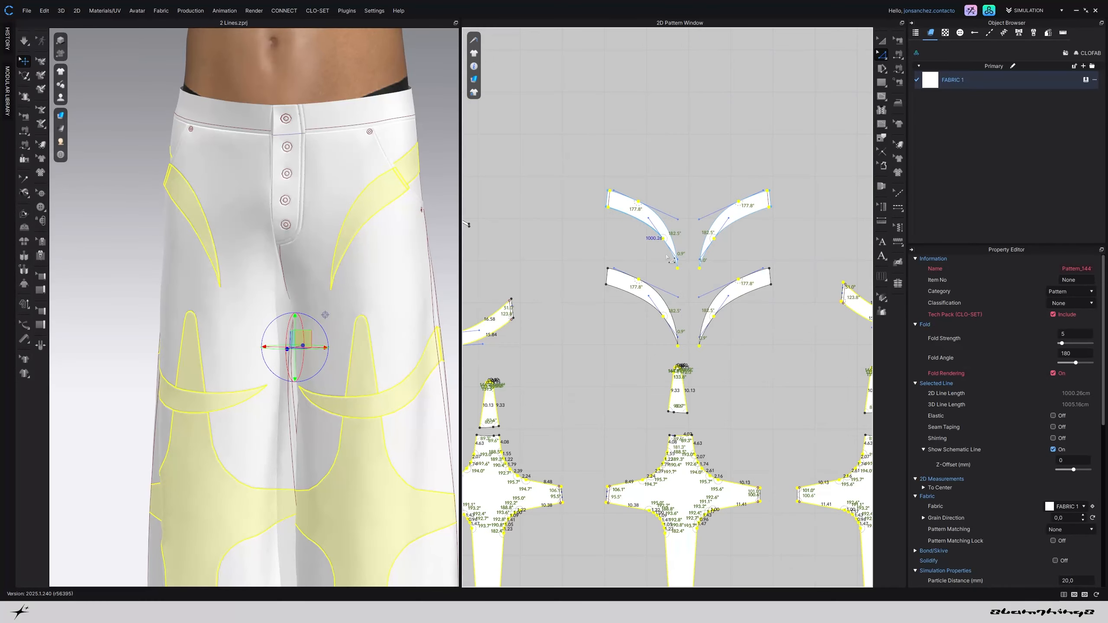
Take the internal lines at the wide ends of the upper back hip crescents out of the selection
scroll(655, 240, "down", 6)
scroll(775, 276, "up", 4)
scroll(778, 279, "down", 4)
scroll(715, 253, "up", 4)
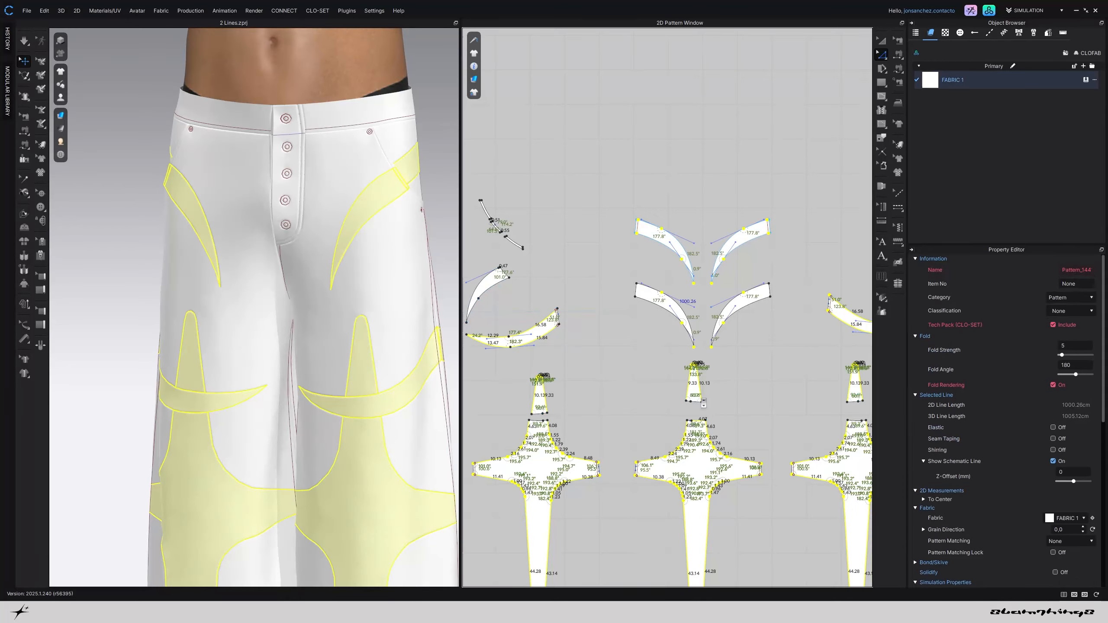
scroll(664, 240, "up", 5)
scroll(585, 244, "up", 3)
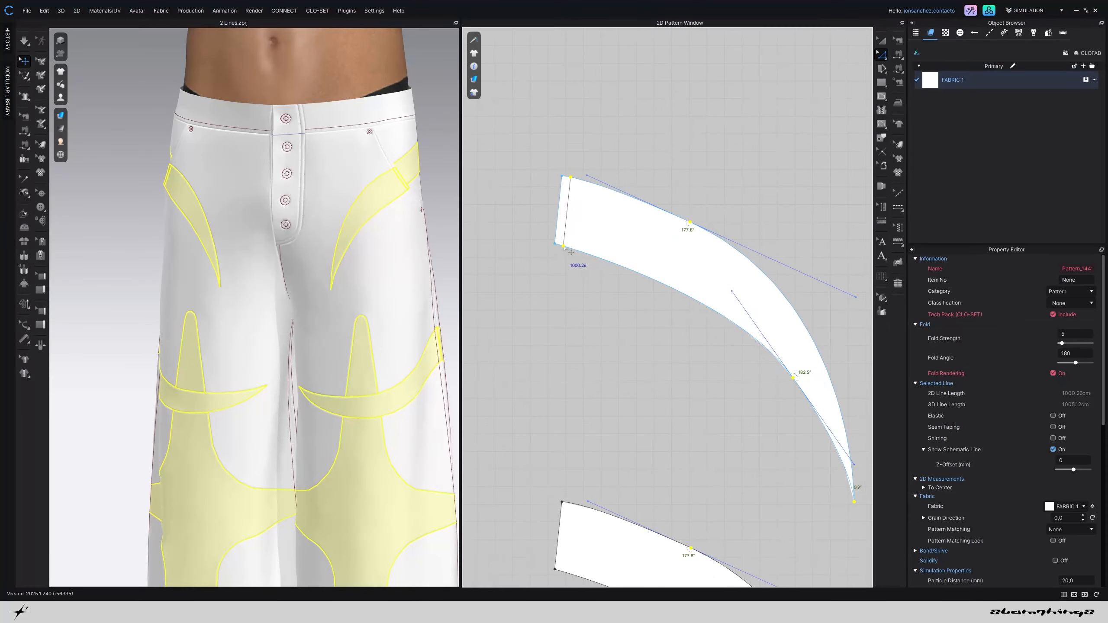
left_click(579, 210)
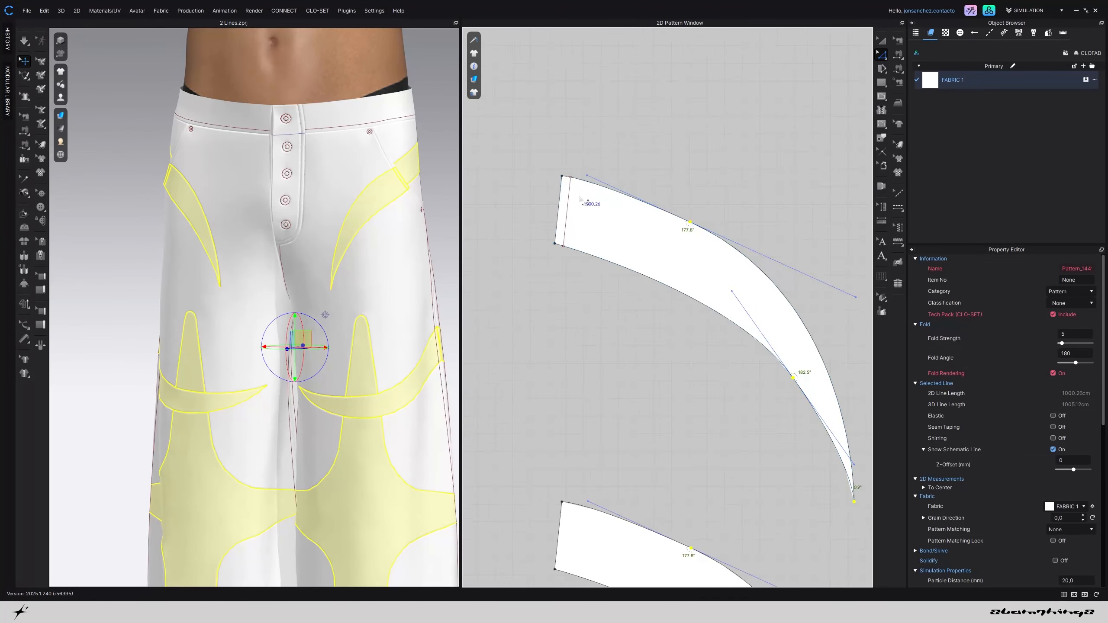
Try to offset the selected crescent, cone and cross piece edges as internal lines at 0.35 cm
scroll(611, 262, "down", 3)
scroll(793, 215, "down", 5)
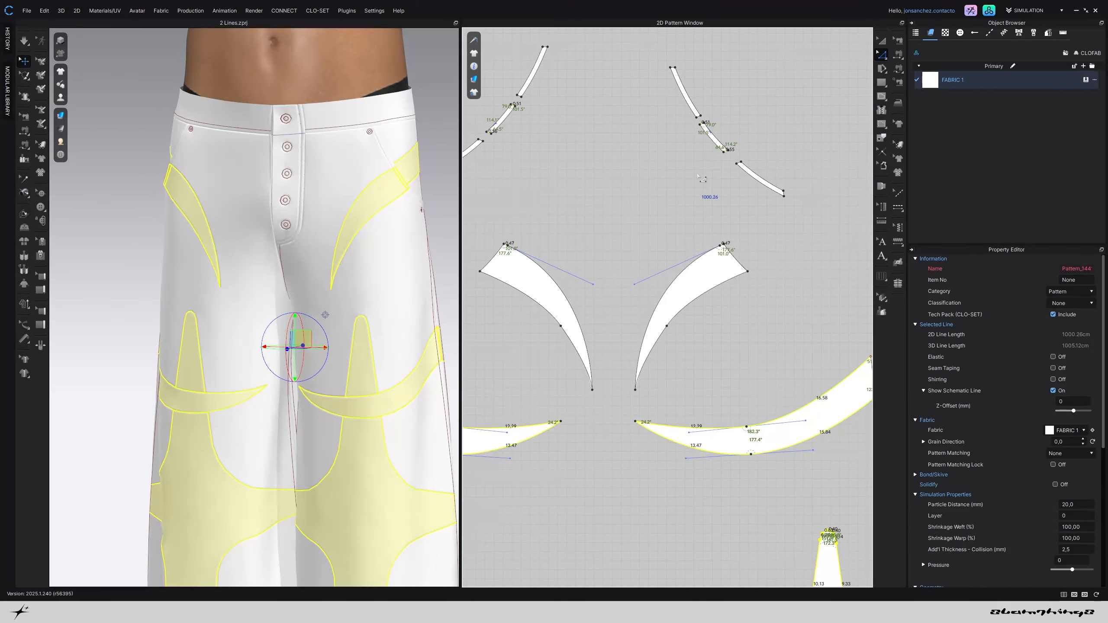
scroll(728, 314, "down", 3)
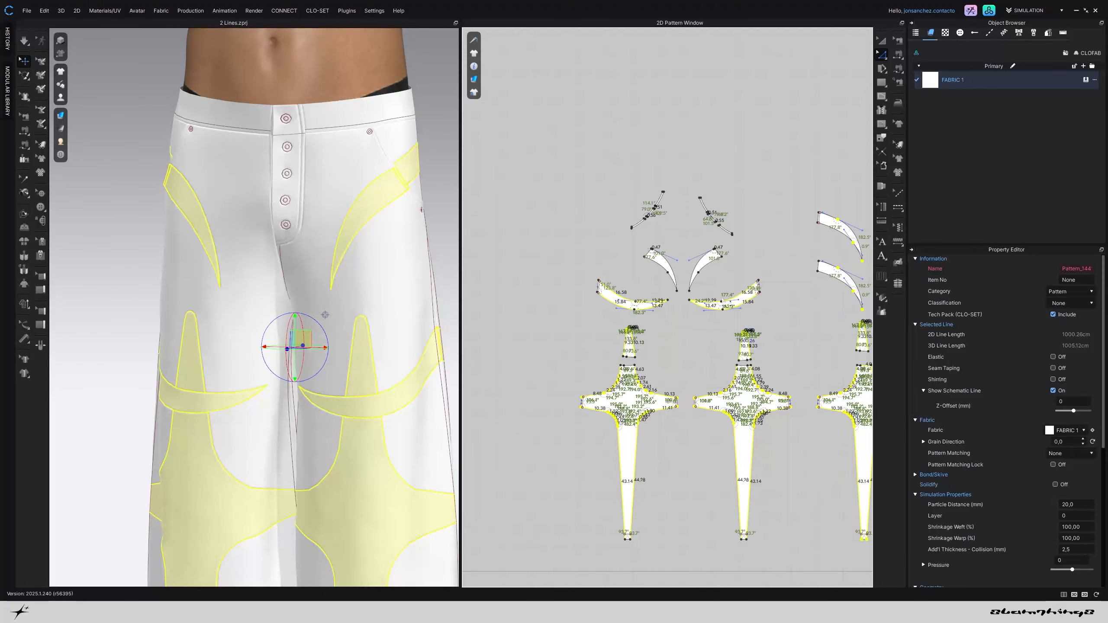
middle_click_drag(718, 303, 610, 316)
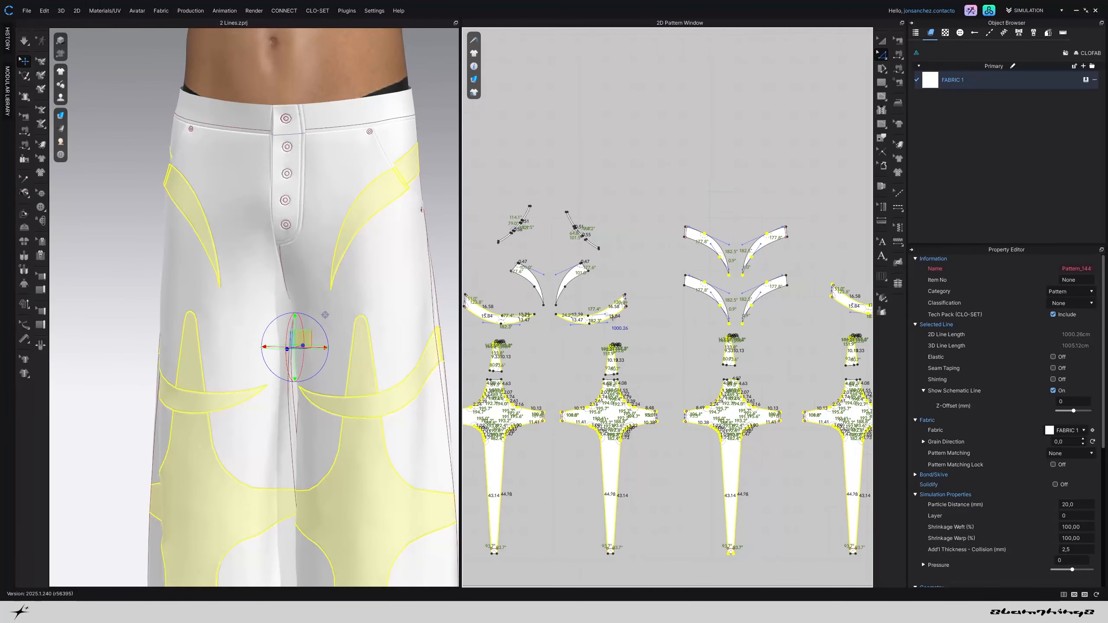
right_click(607, 310)
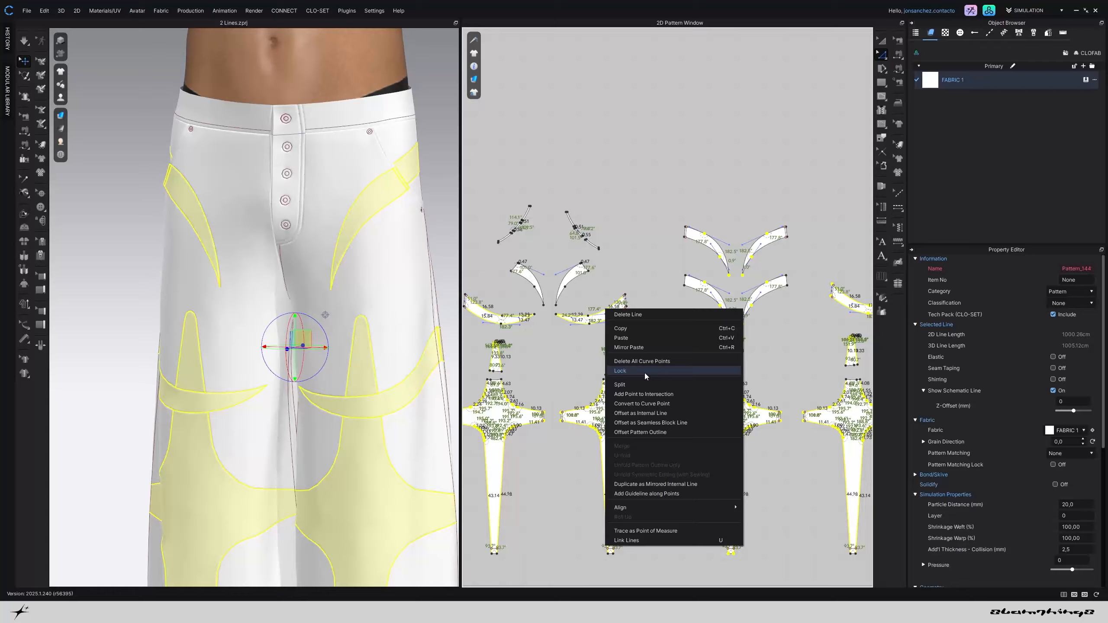
left_click(651, 416)
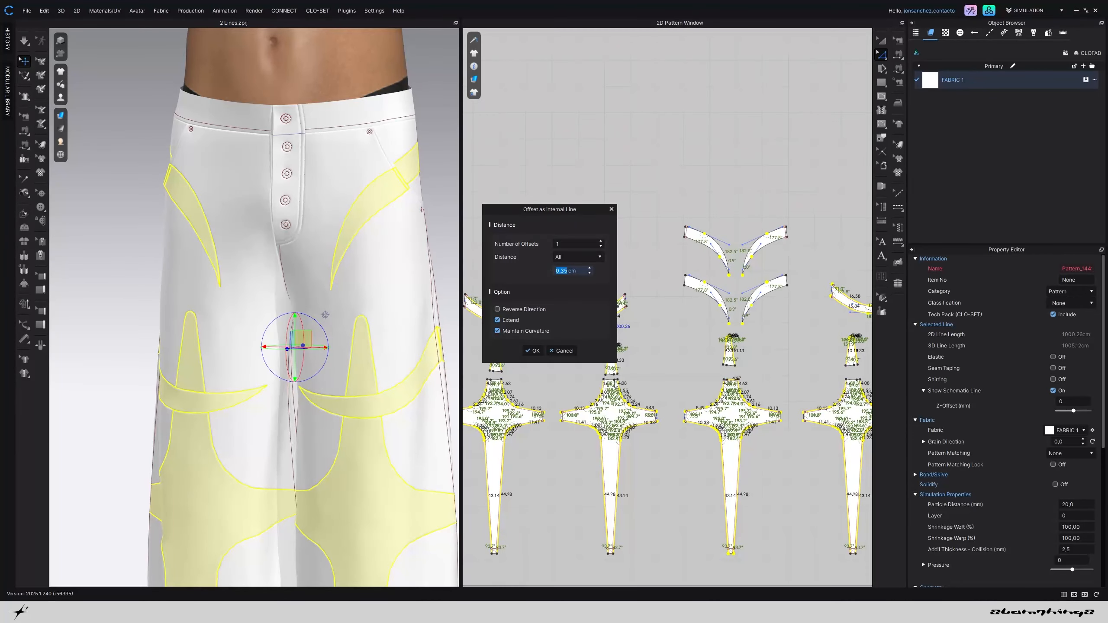
left_click(541, 350)
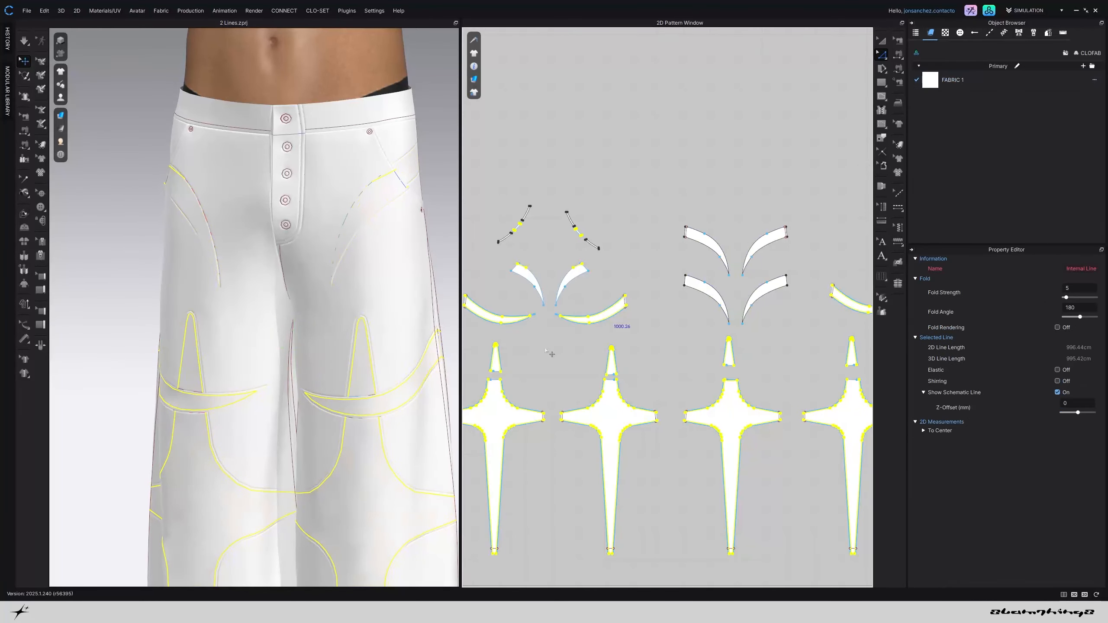
key("ctrl+z")
Remove the remaining unwanted edges from the selection and offset the selected outlines as internal lines
left_click(666, 349, "shift")
left_click(720, 350, "shift")
right_click(641, 409)
left_click(534, 351)
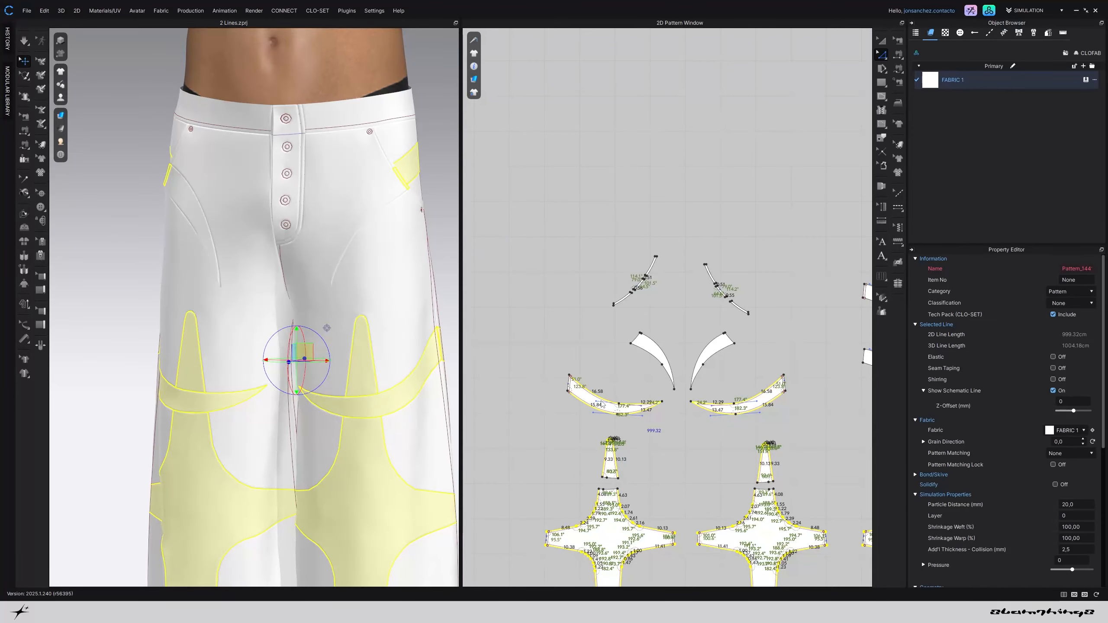
Cut and sew the thigh crescent, cone and cross pieces along their offset internal lines
scroll(634, 396, "up", 6)
right_click(631, 397)
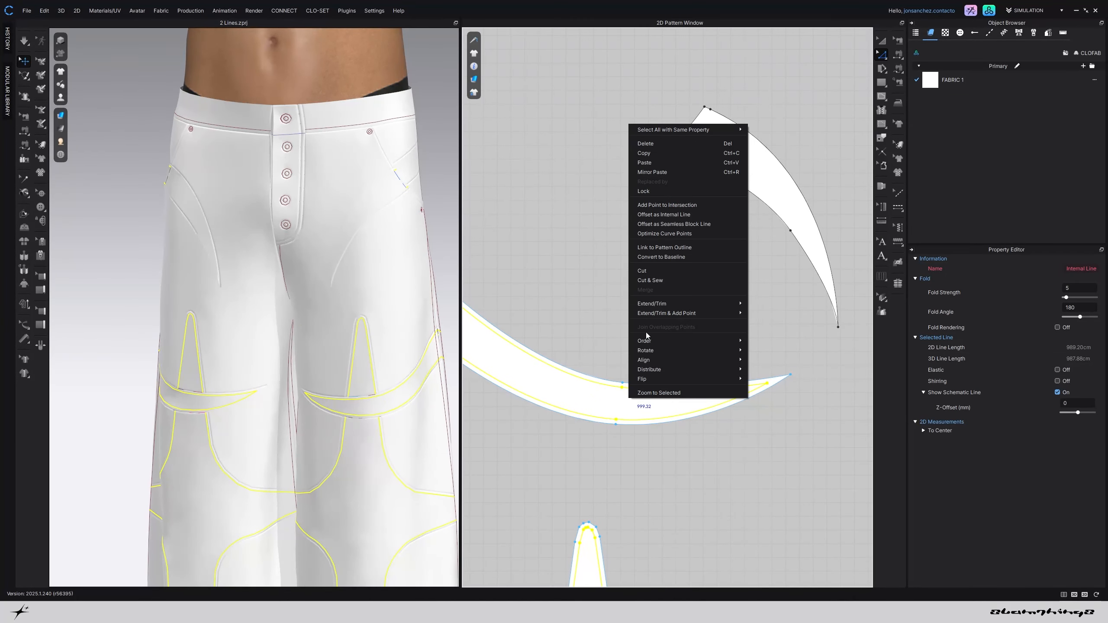
left_click(655, 282)
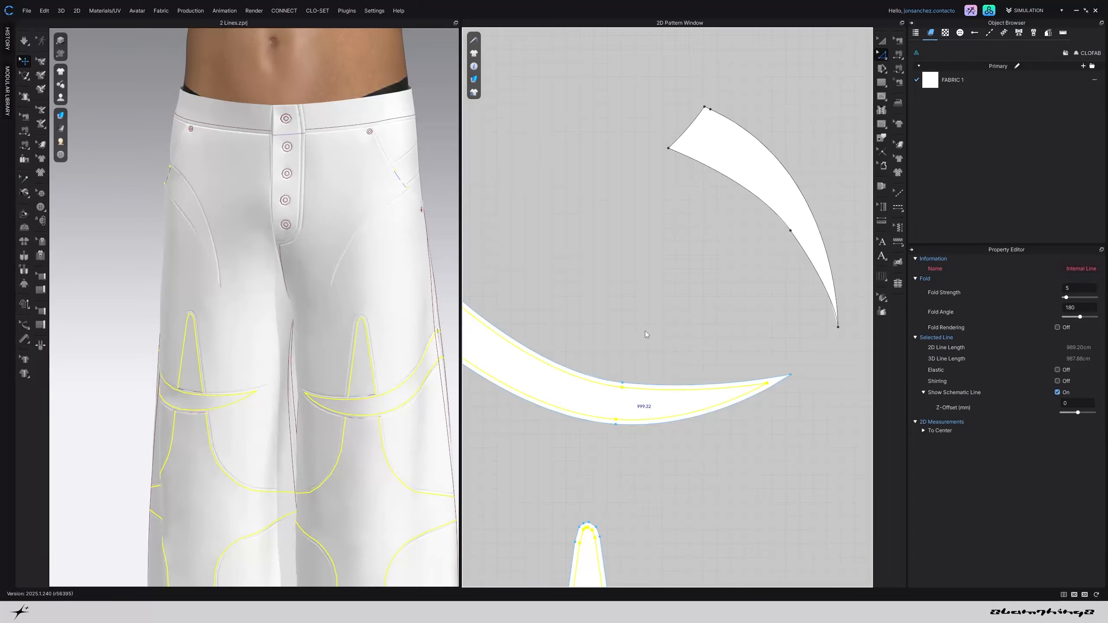
scroll(681, 328, "down", 5)
scroll(681, 327, "down", 4)
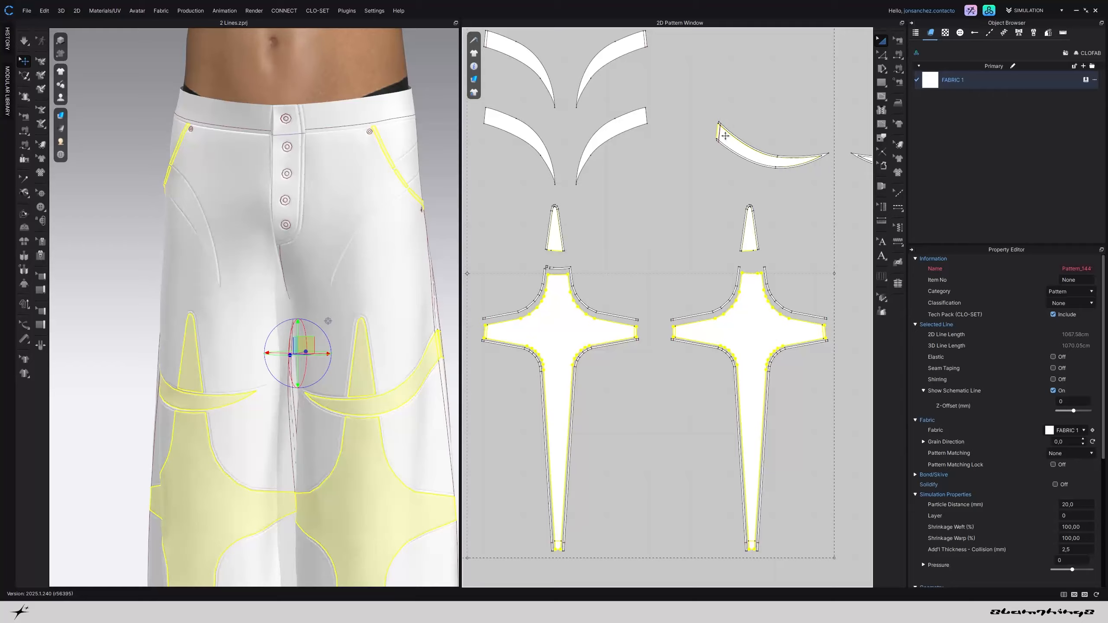
Move the cut inner pieces away from their narrow outline strips into the empty area beside them
middle_click_drag(723, 200, 504, 226)
scroll(719, 167, "up", 5)
scroll(778, 150, "down", 5)
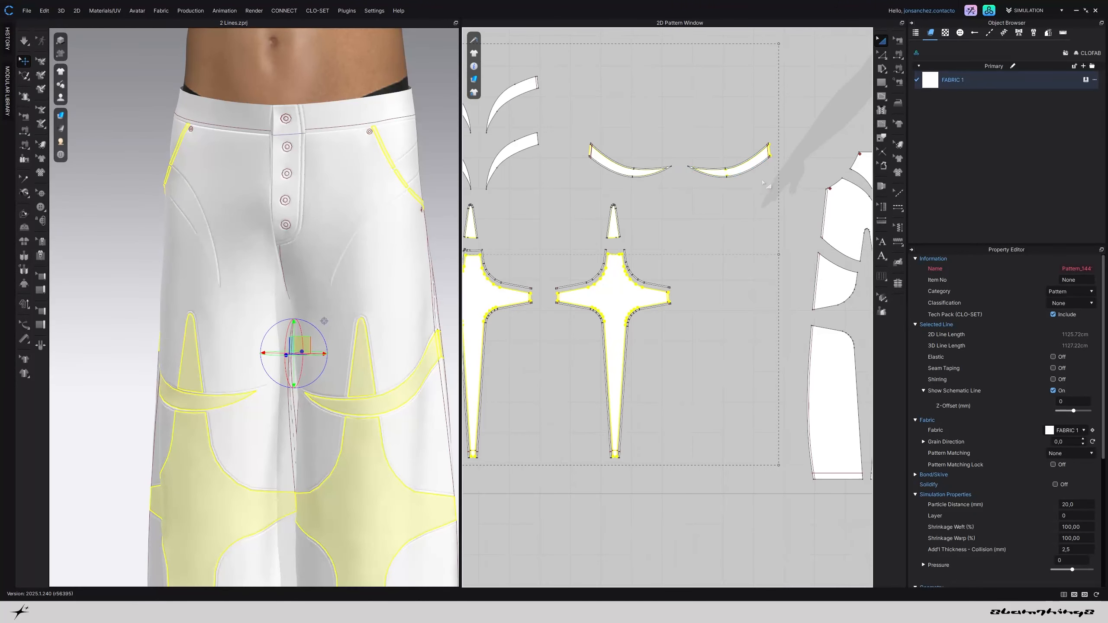
left_click_drag(737, 262, 493, 277)
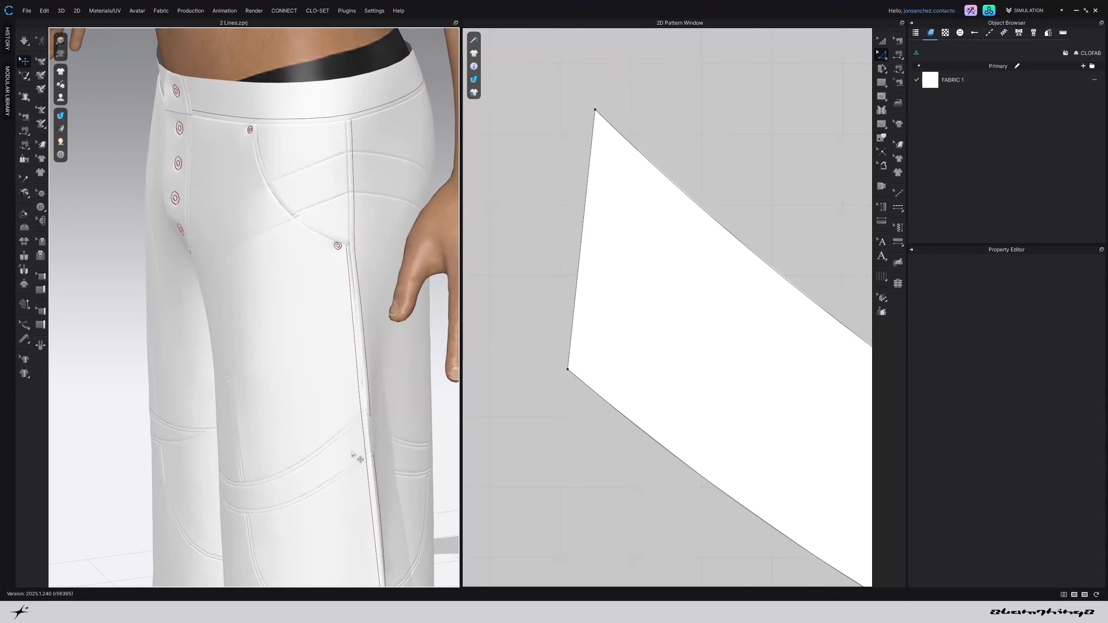
Locate the wearer's left front thigh crescent and delete the internal line at the wide end of its matching piece
left_click(360, 194)
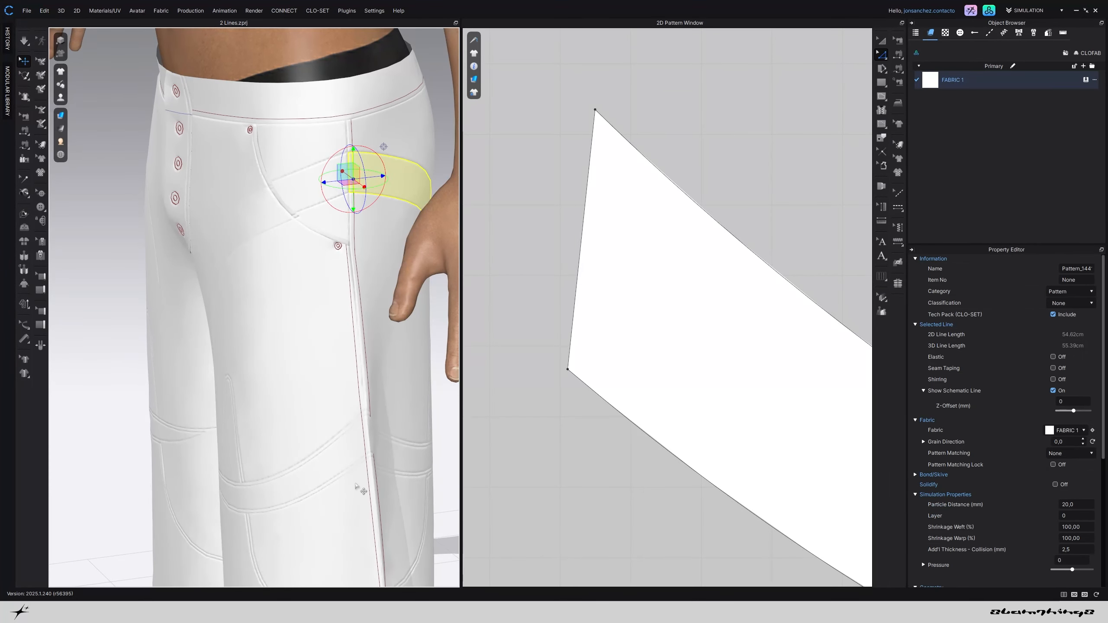
left_click(349, 452)
scroll(740, 395, "down", 5)
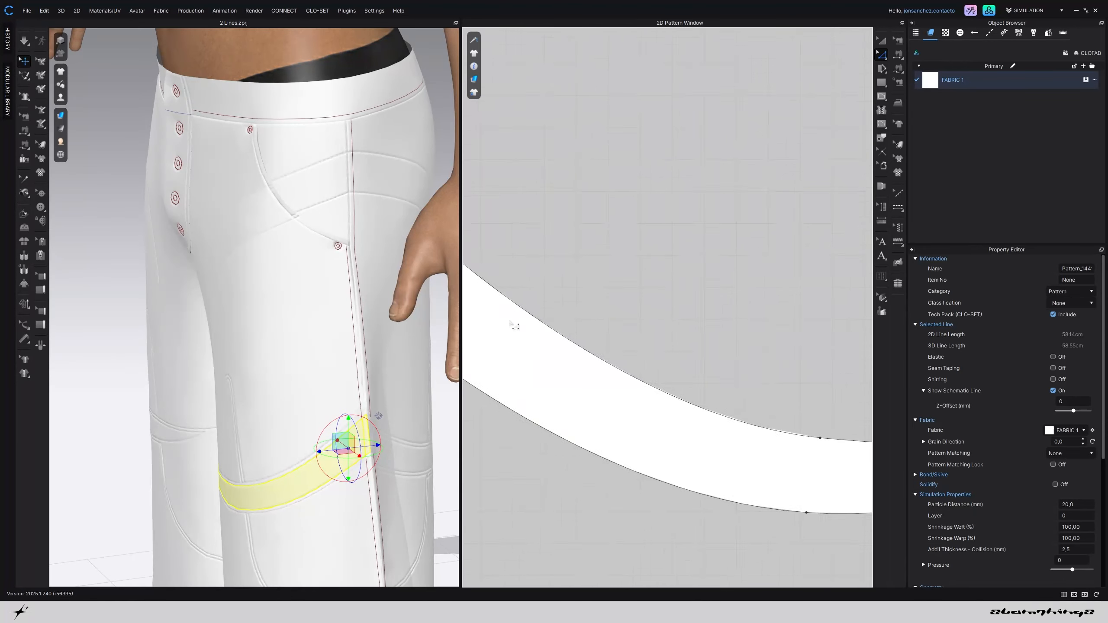
scroll(741, 395, "down", 2)
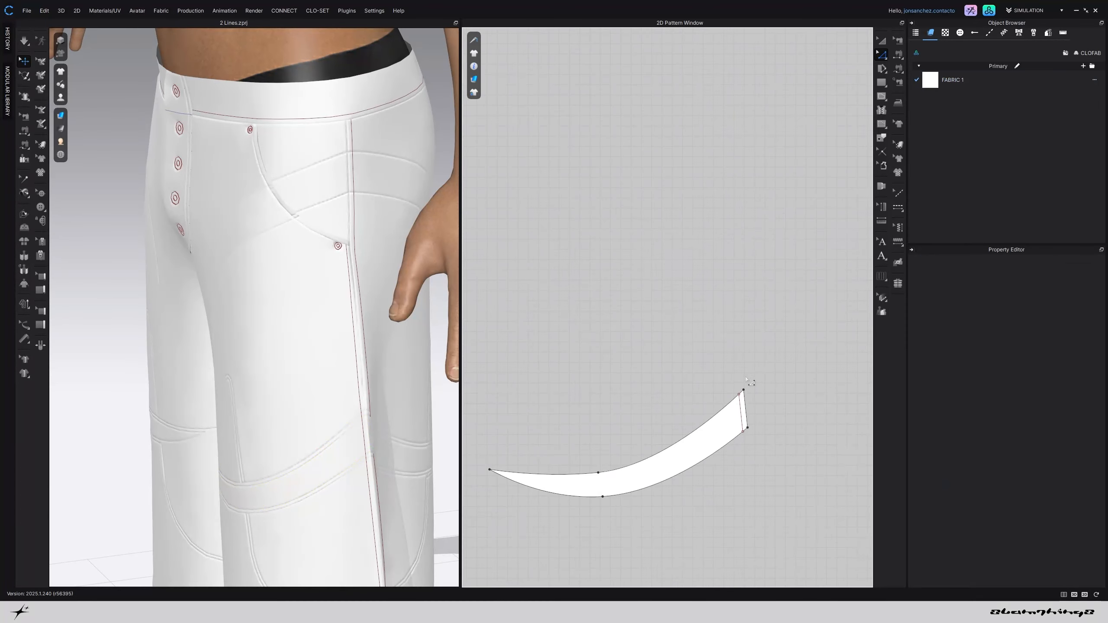
left_click(743, 414)
key("Delete")
scroll(261, 375, "down", 3)
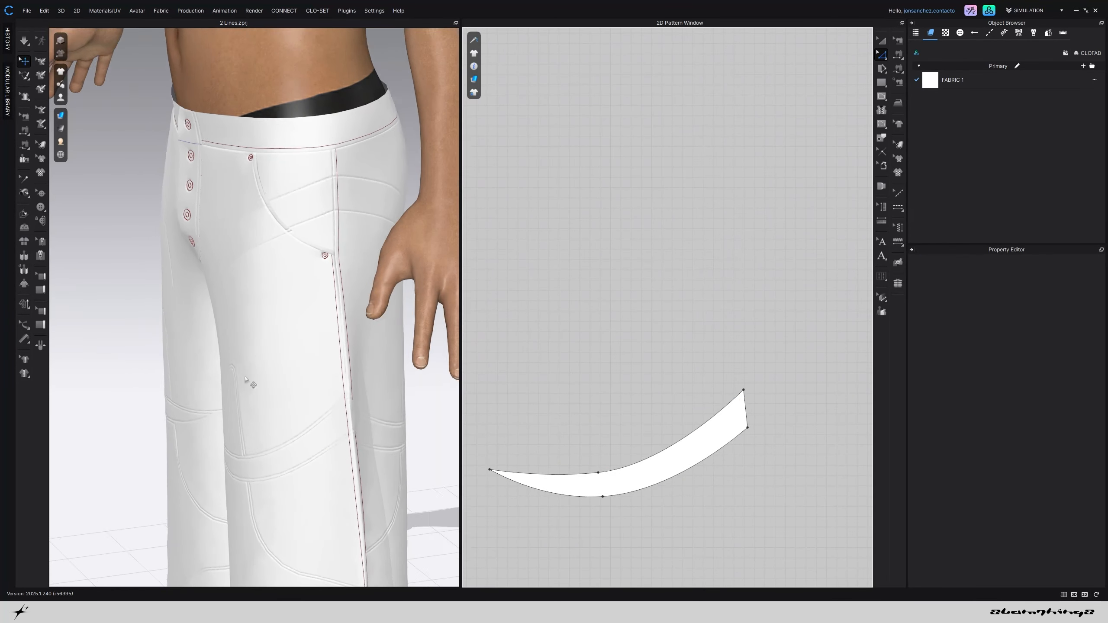
Delete the remaining internal line near the thigh crescent's side-seam end and view the trousers from the side
left_click(349, 419)
scroll(730, 371, "down", 4)
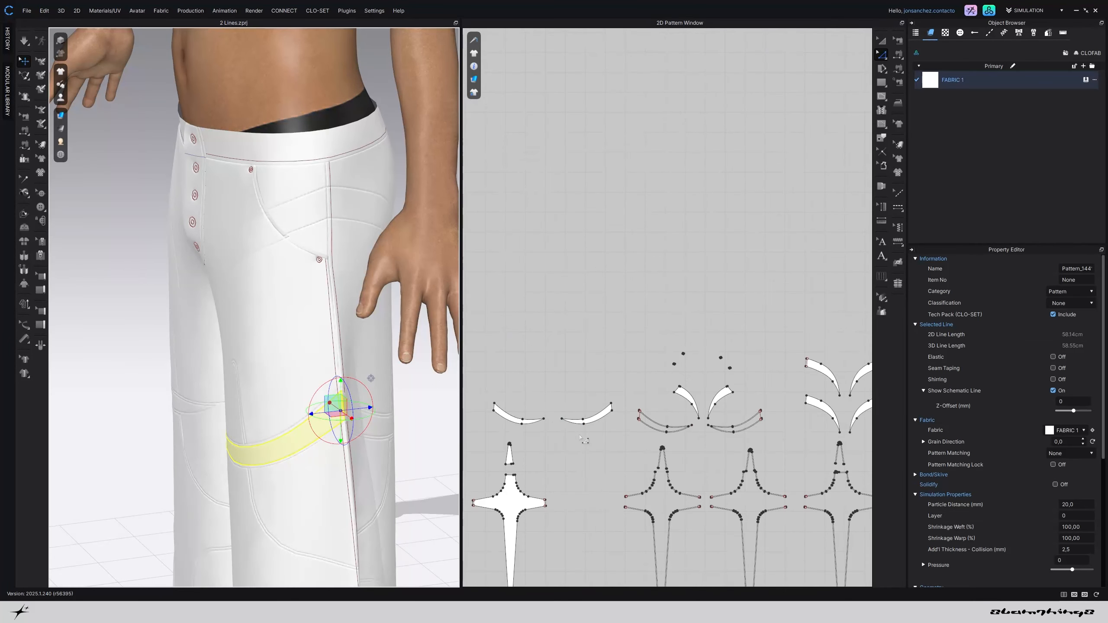
scroll(731, 370, "up", 4)
left_click(595, 313)
key("Delete")
right_click_drag(371, 332, 306, 332)
scroll(567, 340, "up", 3)
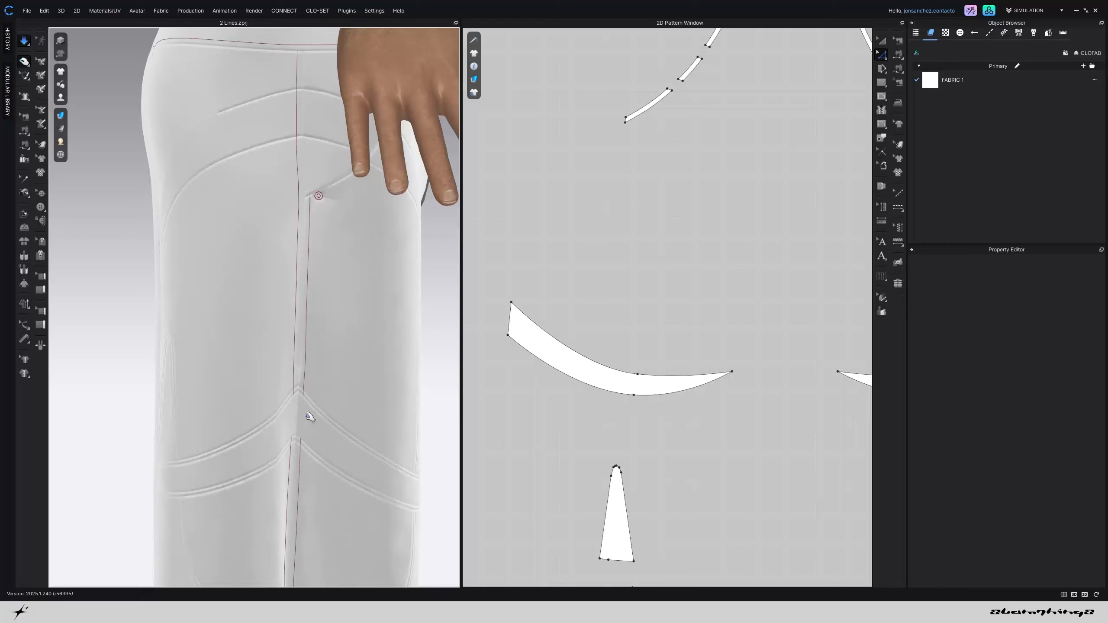
Locate the outline strips of the thigh crescent at the side seam and delete the internal lines across their wide end
left_click(303, 394)
scroll(552, 373, "down", 8)
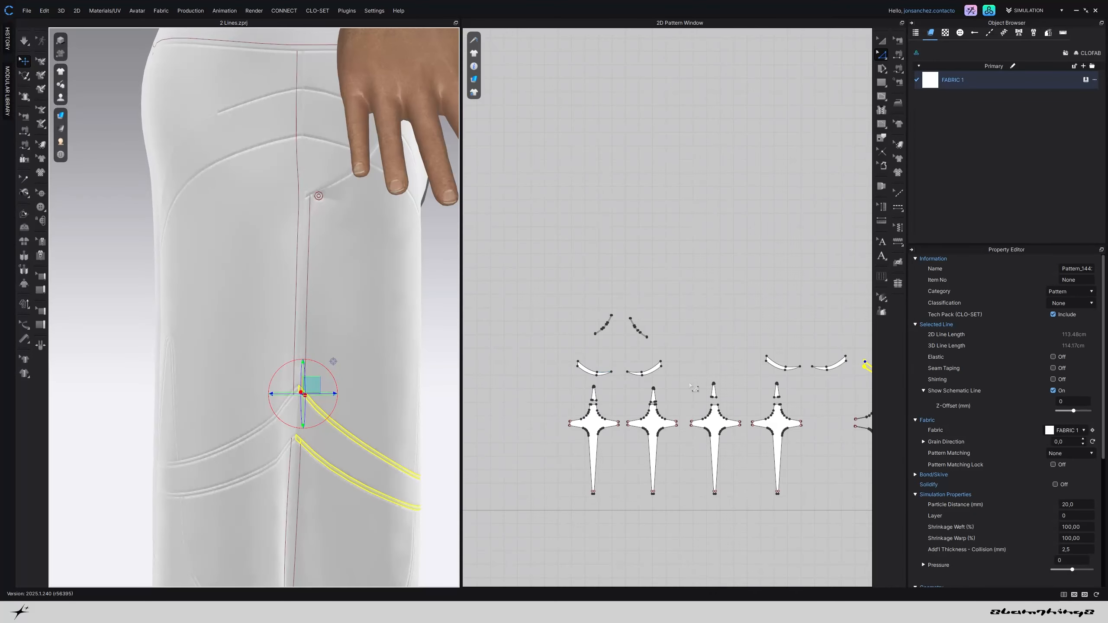
middle_click_drag(854, 375, 703, 338)
scroll(703, 339, "up", 5)
scroll(765, 322, "up", 3)
left_click(752, 330)
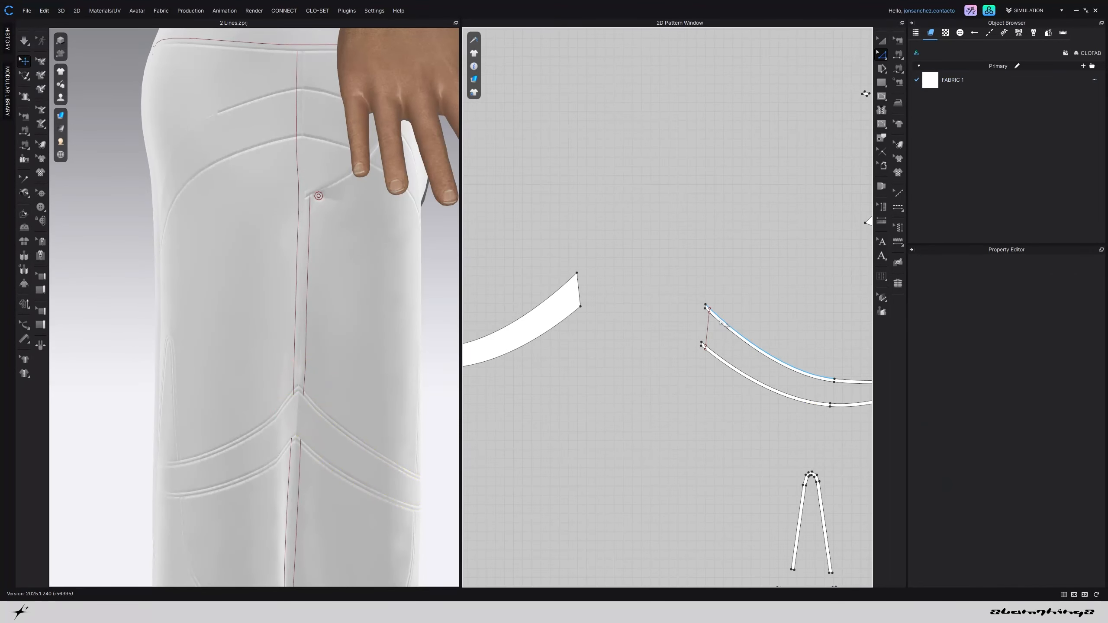
scroll(719, 323, "up", 3)
left_click(696, 336)
scroll(704, 299, "up", 3)
left_click(687, 292)
double_click(691, 319)
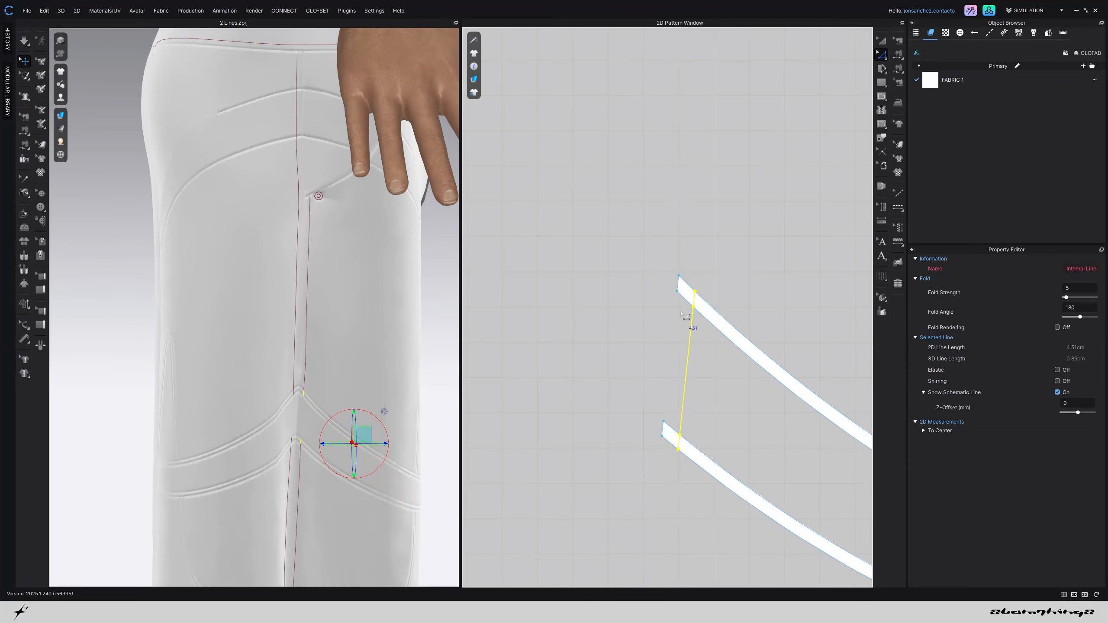
key("Delete")
Delete the internal lines across the wide end of the mirrored crescent's outline strips
left_click(309, 395)
scroll(571, 369, "down", 5)
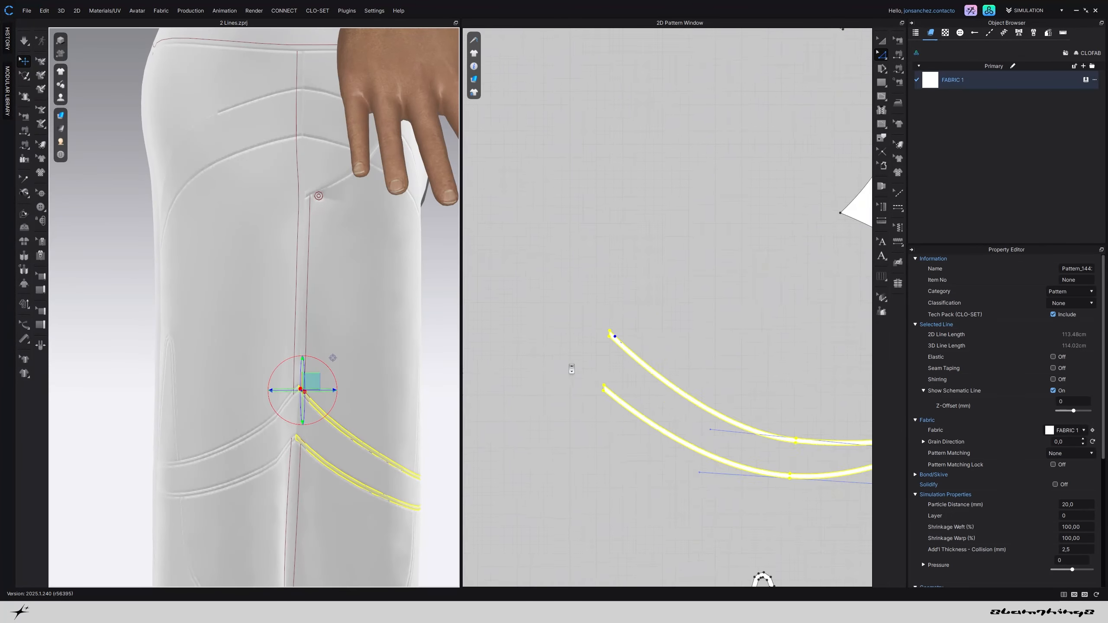
left_click(697, 348)
scroll(674, 336, "up", 8)
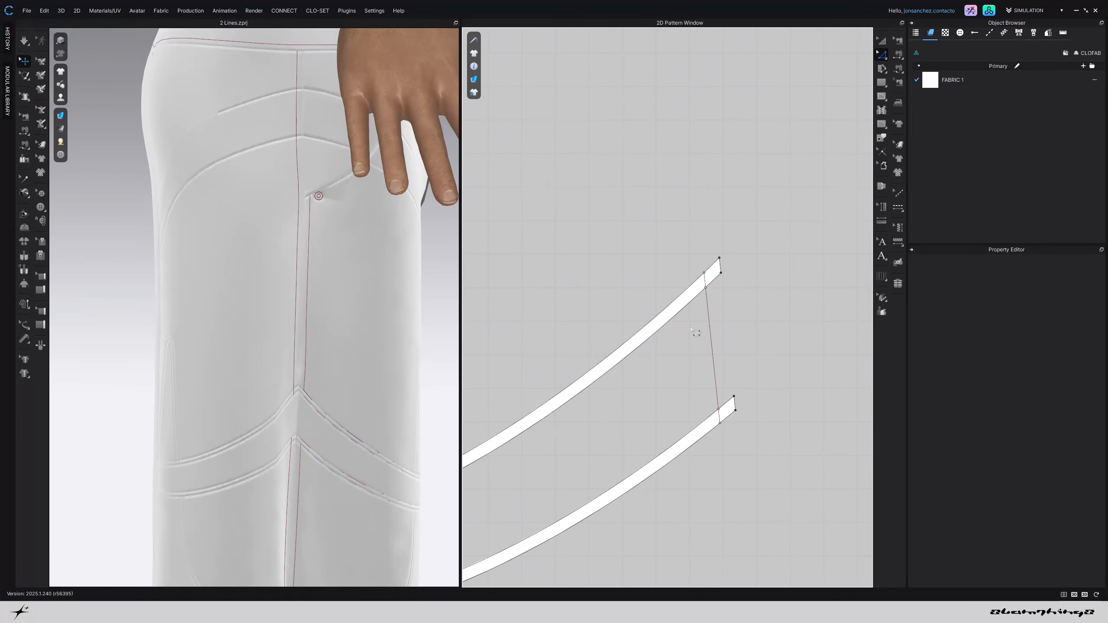
left_click(707, 299)
left_click_drag(711, 294, 723, 424)
key("Delete")
Locate the back thigh crescent's outline strips and delete the internal lines across their side-seam end
scroll(719, 421, "down", 10)
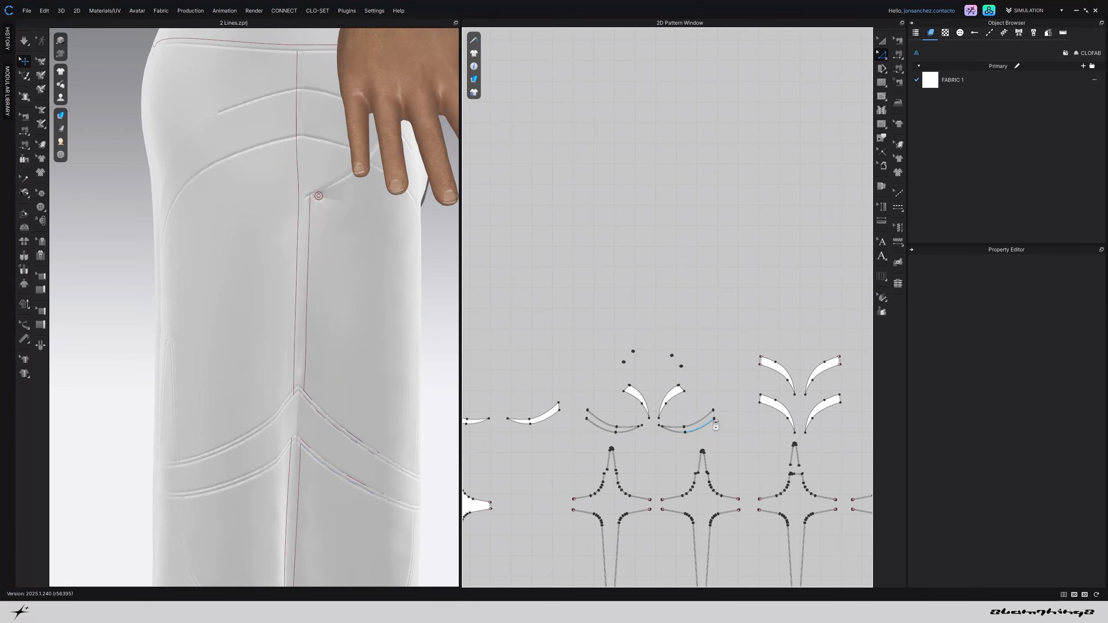
middle_click_drag(715, 423, 870, 392)
middle_click_drag(493, 425, 672, 378)
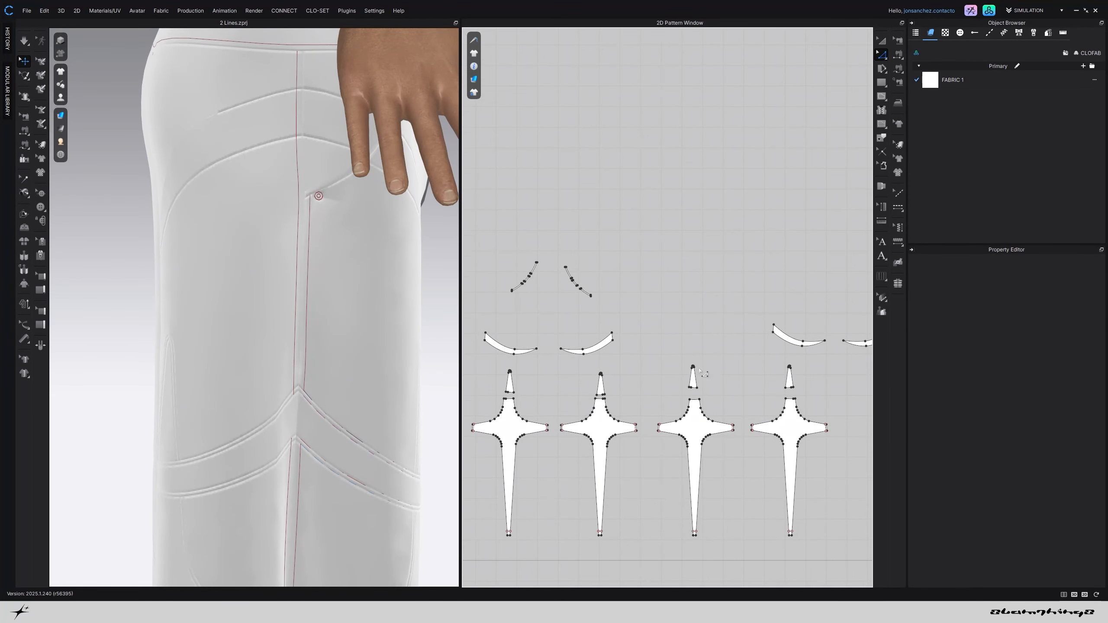
middle_click_drag(505, 371, 573, 350)
scroll(572, 350, "up", 3)
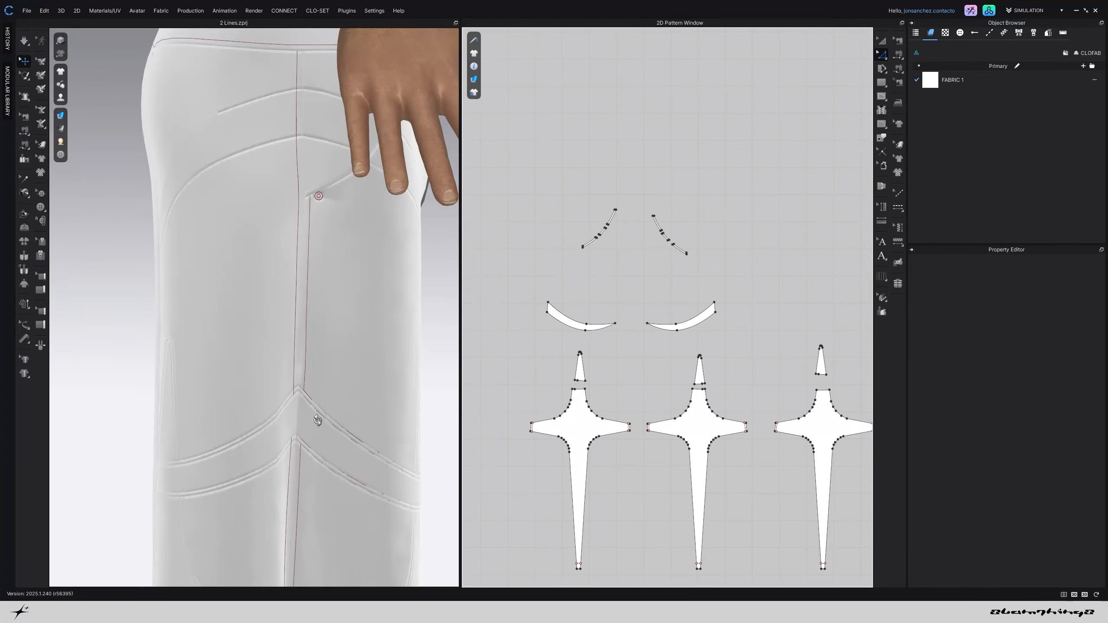
right_click_drag(318, 422, 267, 391)
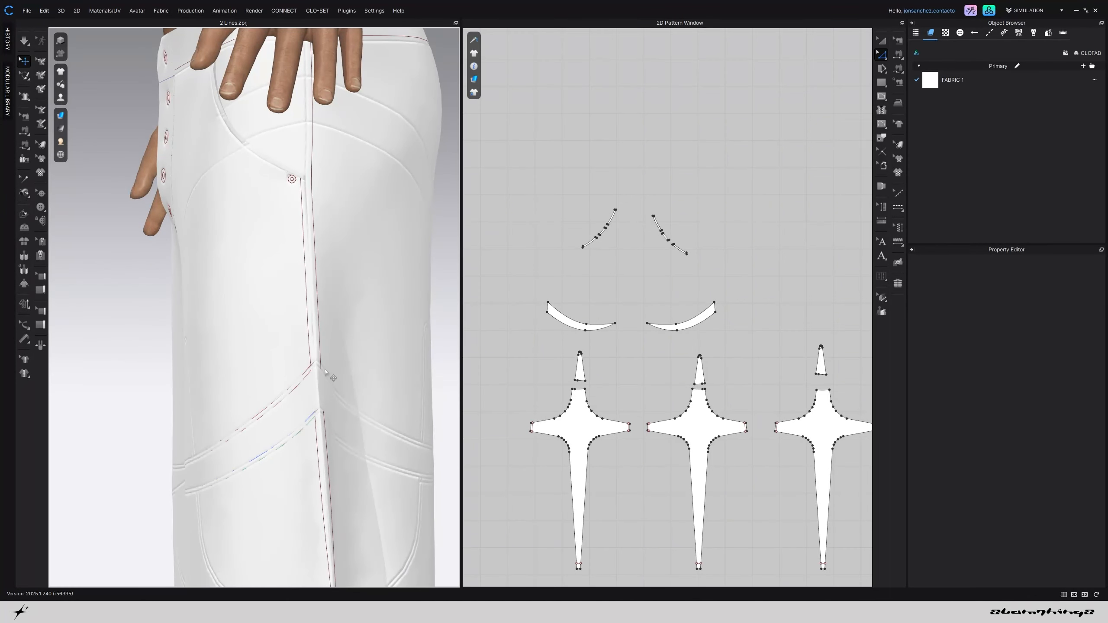
left_click(326, 375)
scroll(551, 368, "down", 2)
scroll(551, 368, "down", 2)
middle_click_drag(551, 368, 500, 366)
middle_click_drag(820, 343, 611, 371)
scroll(611, 371, "up", 8)
scroll(658, 372, "up", 6)
left_click(763, 188)
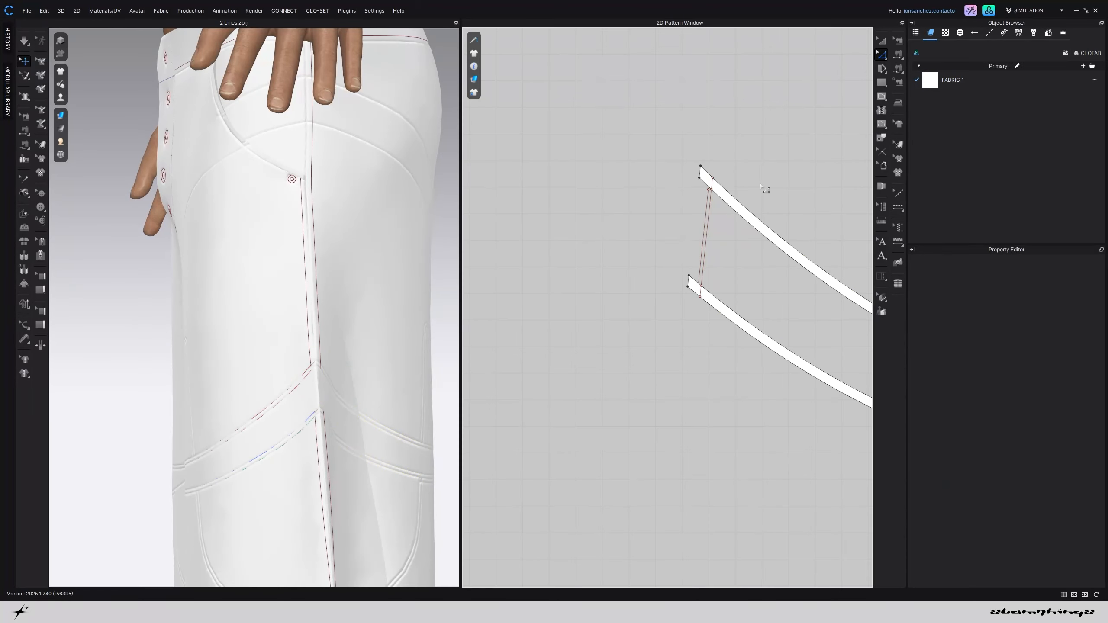
scroll(759, 189, "up", 3)
left_click_drag(715, 159, 683, 206)
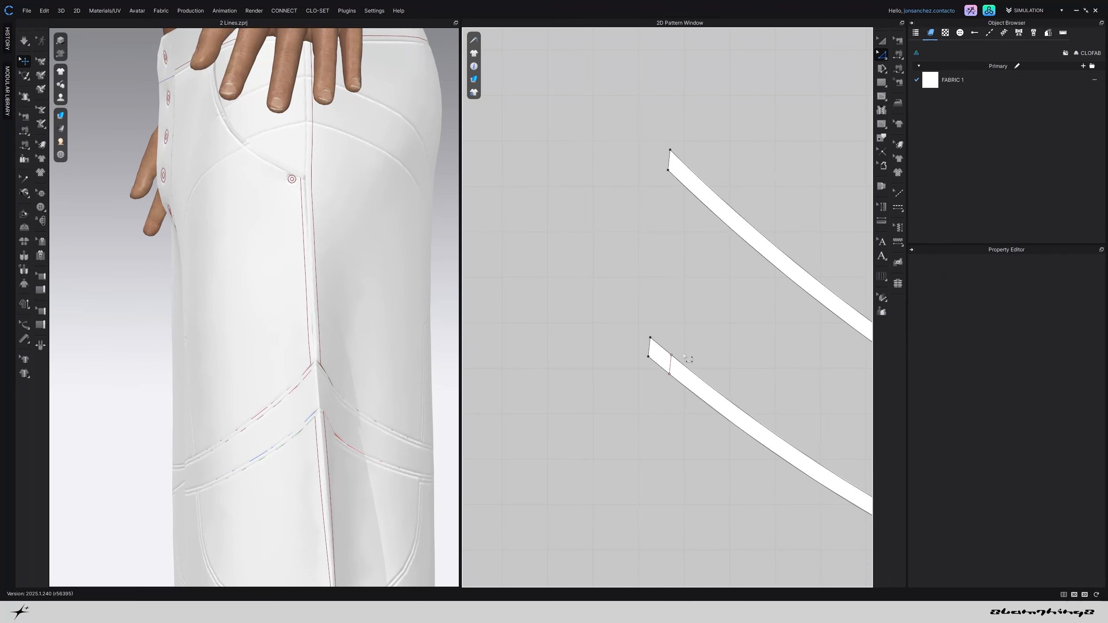
left_click_drag(682, 324, 667, 398)
key("Delete")
Delete the short and long internal lines at the wide end of the back crescent's mirrored outline strips
scroll(668, 397, "down", 8)
middle_click_drag(700, 401, 430, 362)
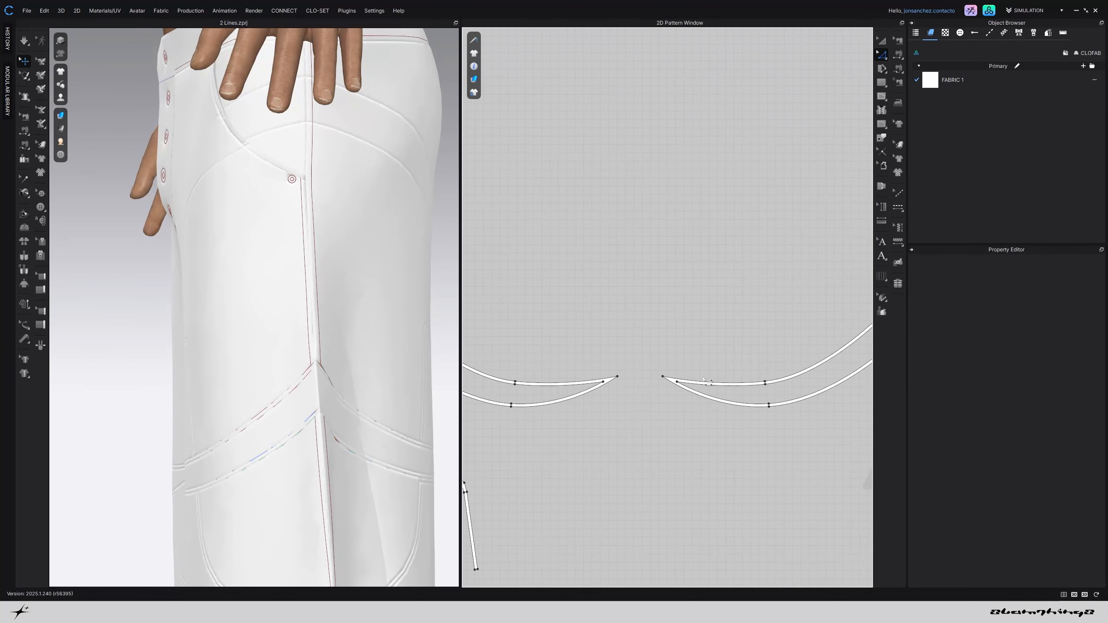
middle_click_drag(864, 327, 674, 339)
scroll(675, 338, "up", 6)
left_click_drag(695, 294, 716, 340)
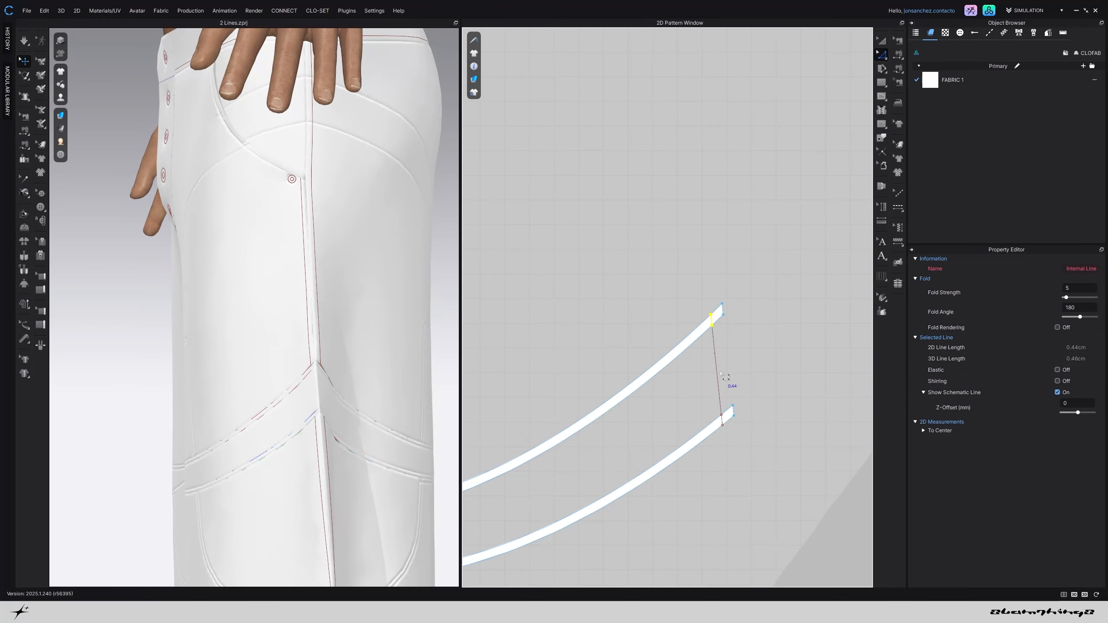
key("Delete")
left_click_drag(715, 409, 728, 440)
key("Delete")
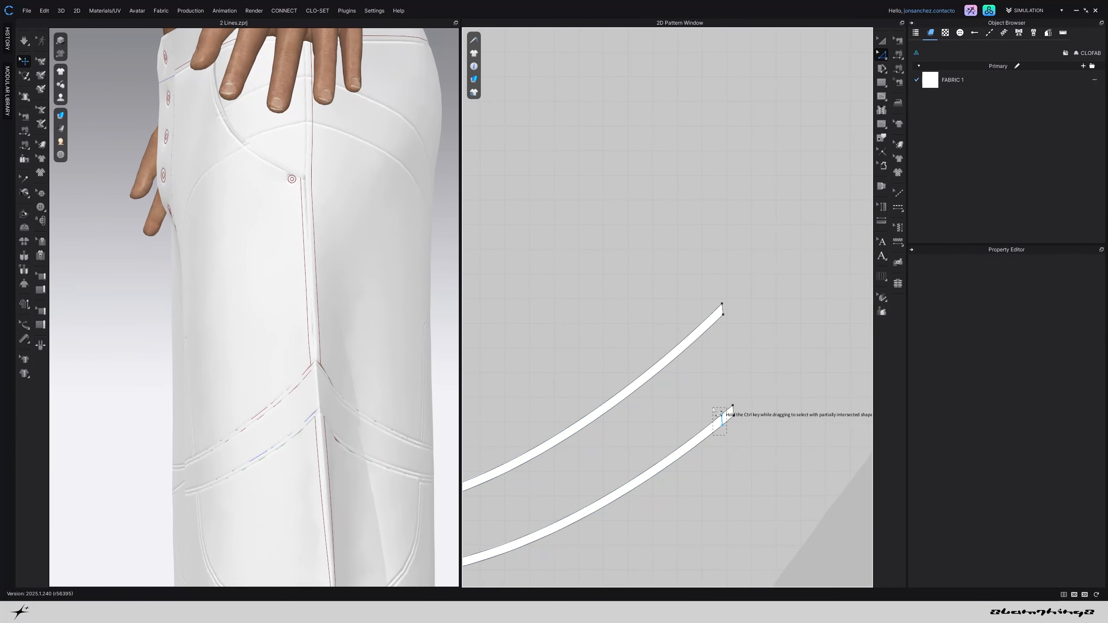
left_click(726, 418)
left_click(702, 393)
scroll(346, 413, "down", 5)
Simulate the trousers, pull the waistband upward on the avatar, and stop the simulation
right_click_drag(346, 413, 314, 407)
key("space")
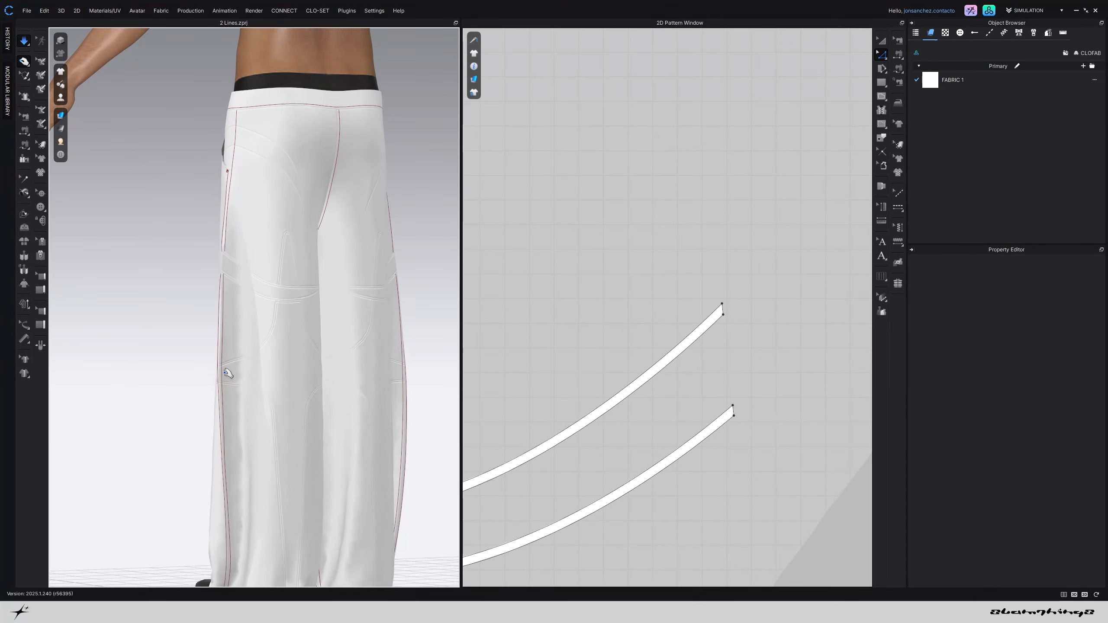
right_click_drag(342, 175, 405, 206)
left_click_drag(295, 90, 317, 8)
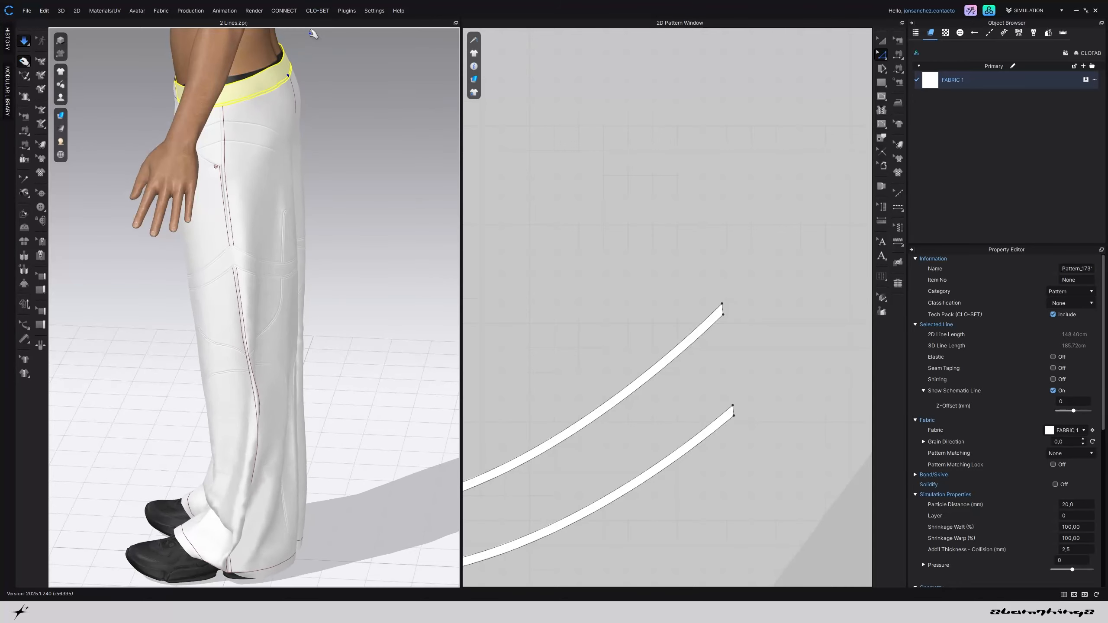
key("space")
right_click(283, 74)
left_click(302, 152)
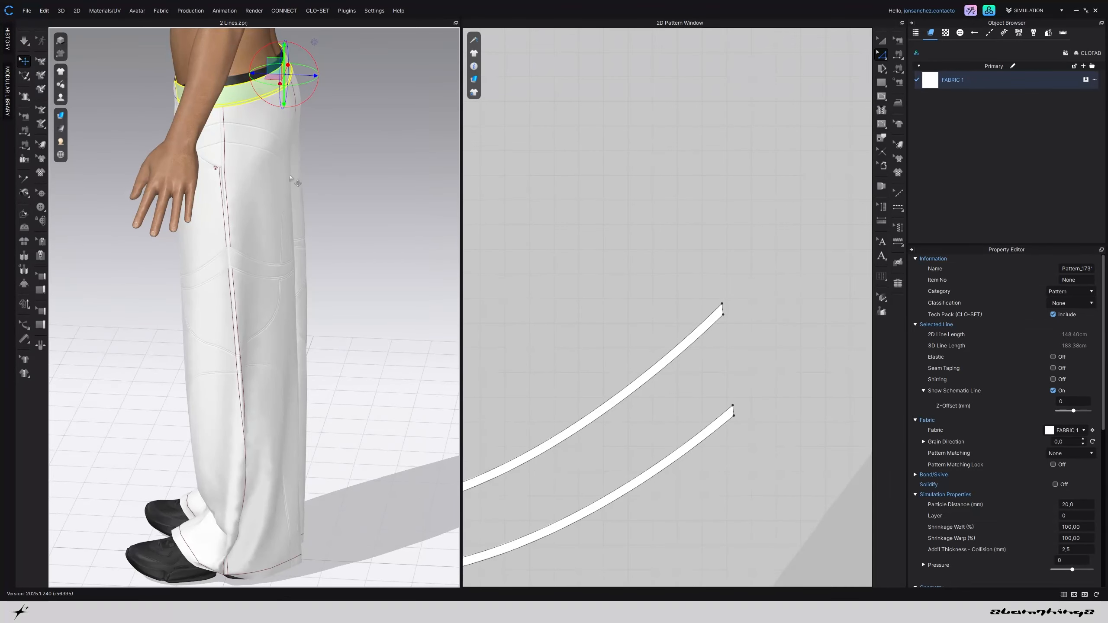
scroll(300, 188, "down", 2)
left_click(312, 234)
Find the knee cross outline strips and delete the internal lines across the right arm ends of the rightmost cross
right_click_drag(205, 273, 271, 280)
scroll(271, 281, "up", 3)
scroll(271, 281, "up", 4)
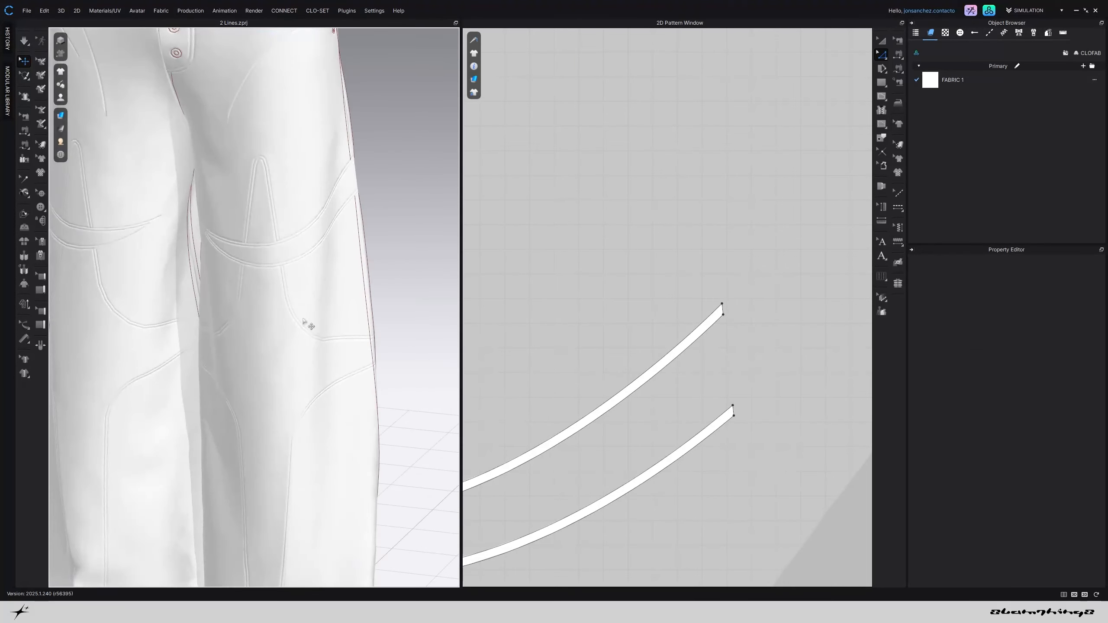
middle_click_drag(304, 321, 277, 208)
right_click_drag(312, 231, 274, 236)
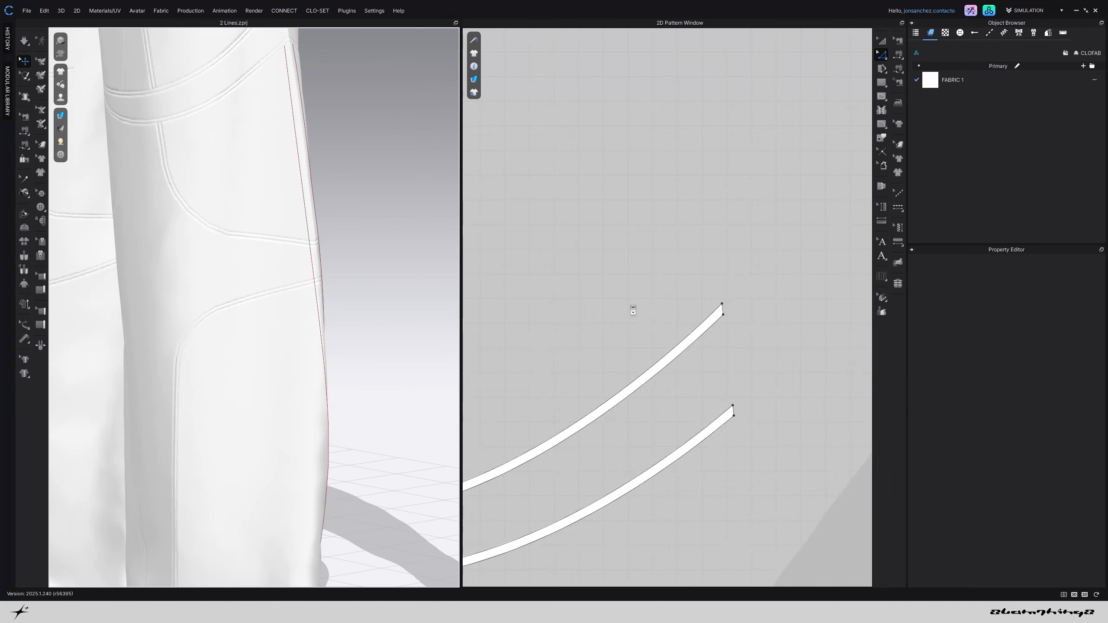
scroll(633, 311, "down", 10)
middle_click_drag(611, 396, 700, 336)
scroll(637, 419, "up", 4)
scroll(745, 305, "up", 5)
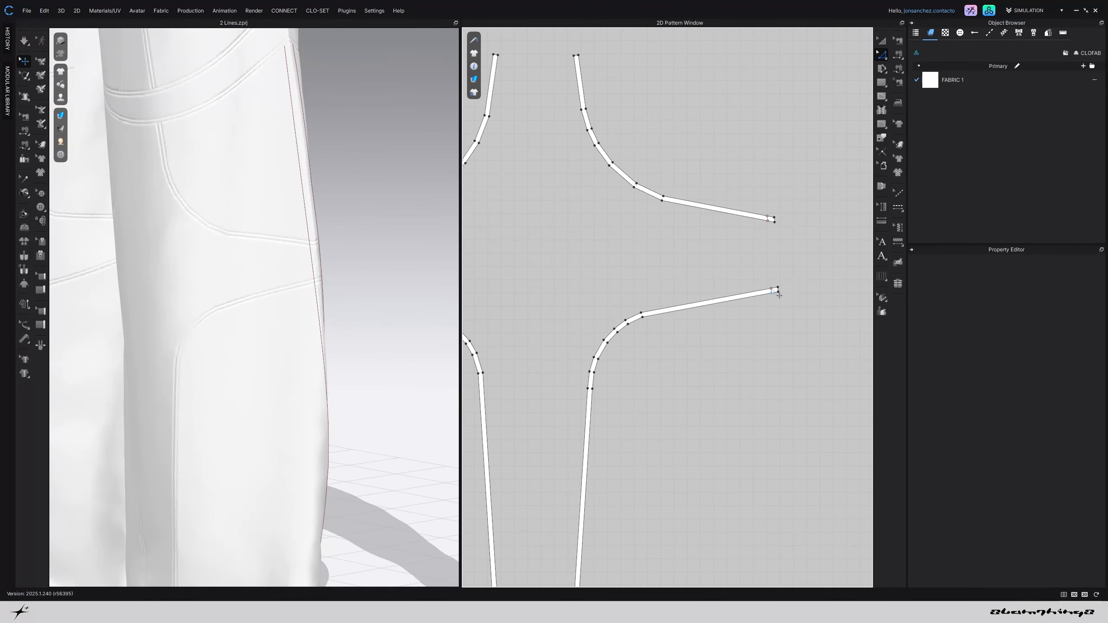
left_click_drag(754, 196, 772, 306)
key("Delete")
Delete the internal lines on the rightmost cross outline's left arm and the adjacent cross outline's right arm
scroll(705, 273, "down", 3)
scroll(522, 279, "up", 3)
scroll(520, 271, "up", 1)
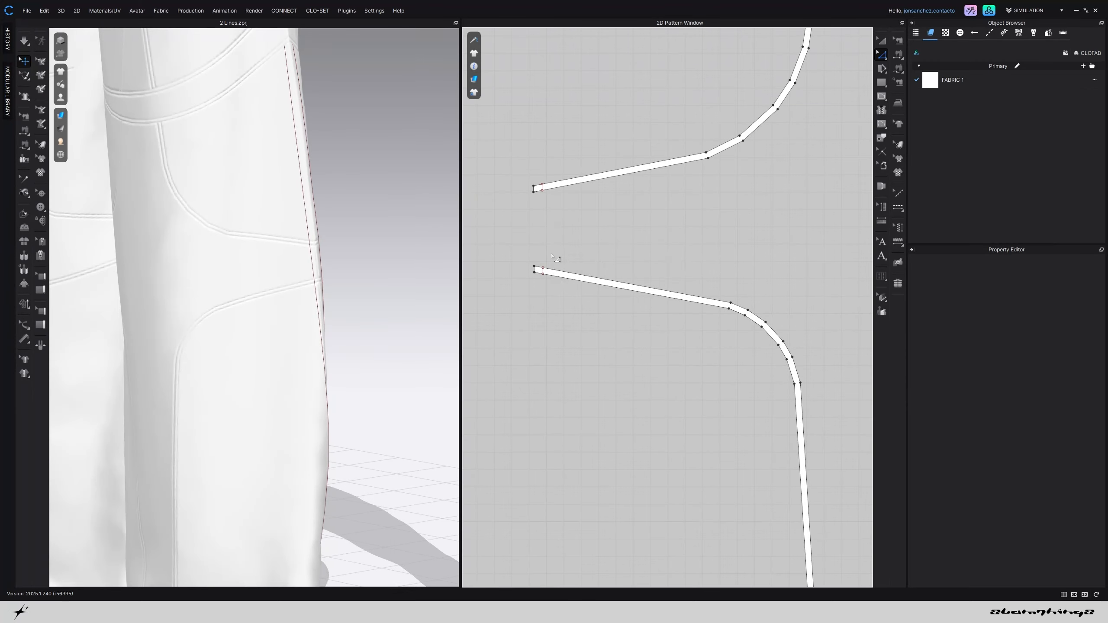
left_click_drag(559, 288, 540, 179)
key("Delete")
scroll(595, 302, "down", 6)
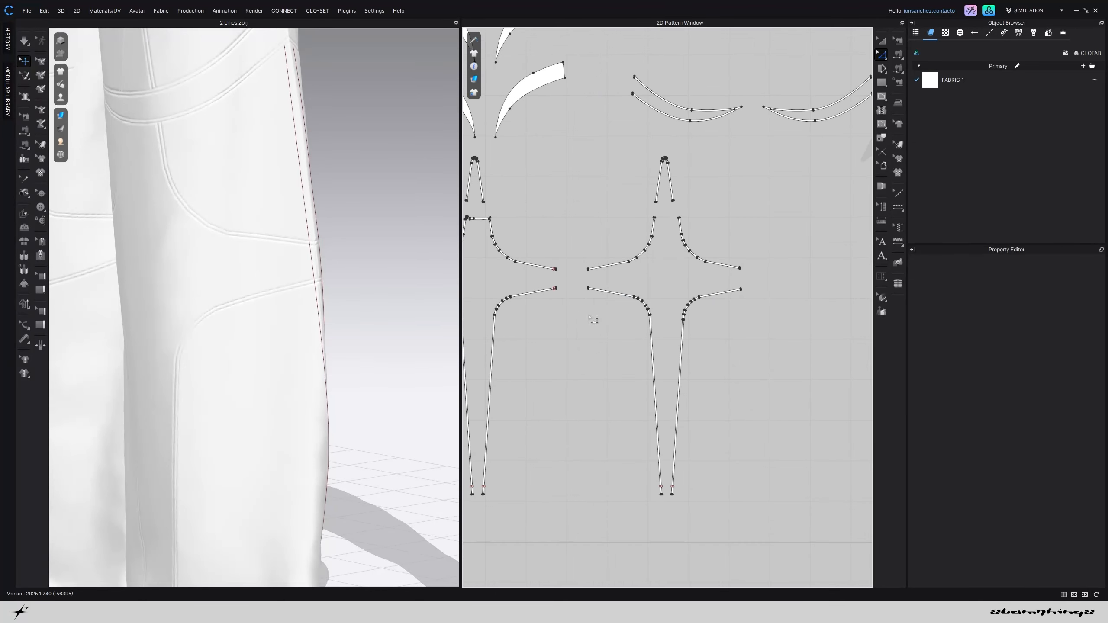
scroll(687, 267, "up", 6)
left_click_drag(685, 376, 693, 395)
key("Delete")
Delete the internal lines on the third cross outline's left arm and on both side arms of the second cross outline
scroll(693, 396, "down", 6)
scroll(729, 365, "up", 6)
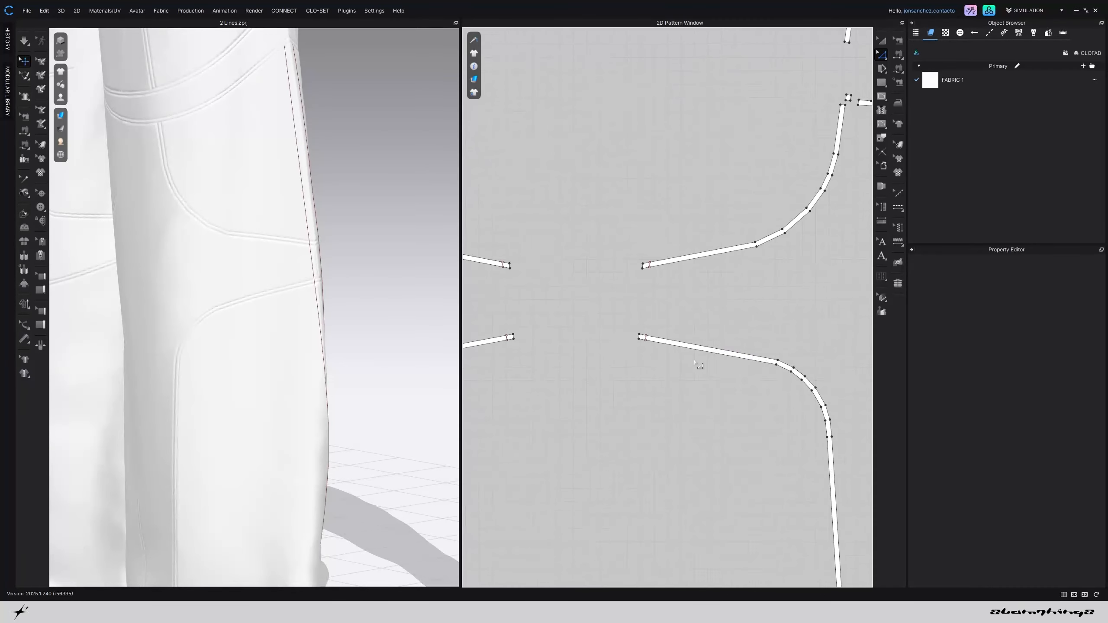
left_click_drag(667, 353, 631, 363)
key("Delete")
scroll(683, 284, "down", 5)
scroll(574, 231, "up", 5)
left_click_drag(586, 213, 545, 231)
key("Delete")
key("Delete")
scroll(654, 362, "down", 5)
scroll(670, 353, "up", 6)
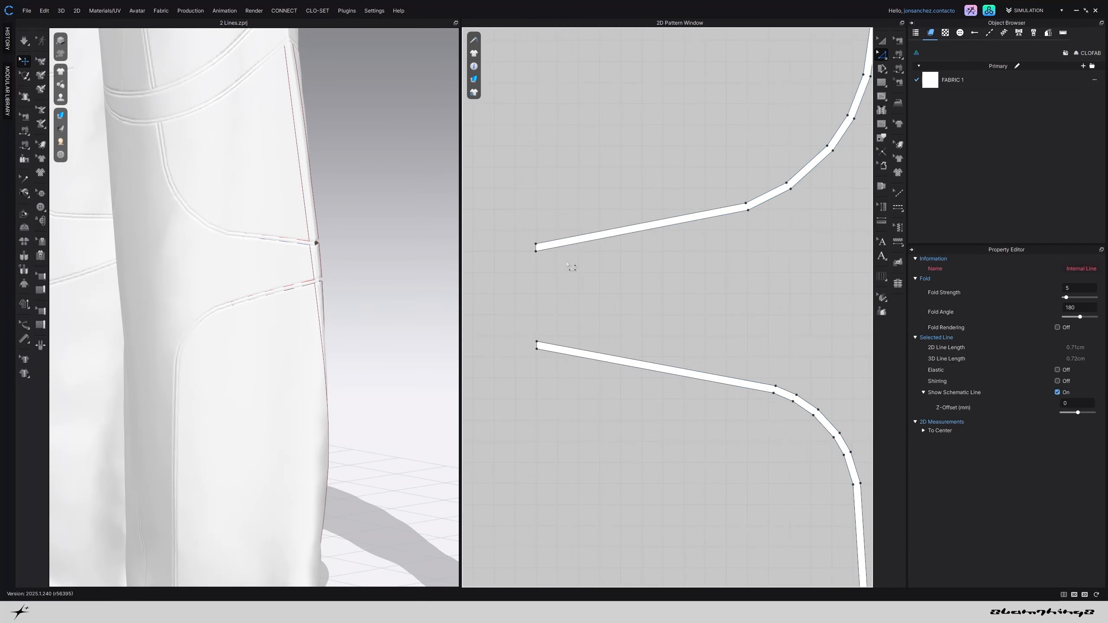
key("Delete")
Delete the internal lines at the side-arm ends of the leftmost cross outline and simulate the trousers
scroll(581, 290, "down", 5)
scroll(495, 266, "up", 4)
middle_click_drag(495, 265, 625, 280)
left_click_drag(690, 393, 683, 394)
scroll(673, 391, "down", 5)
middle_click_drag(520, 392, 621, 392)
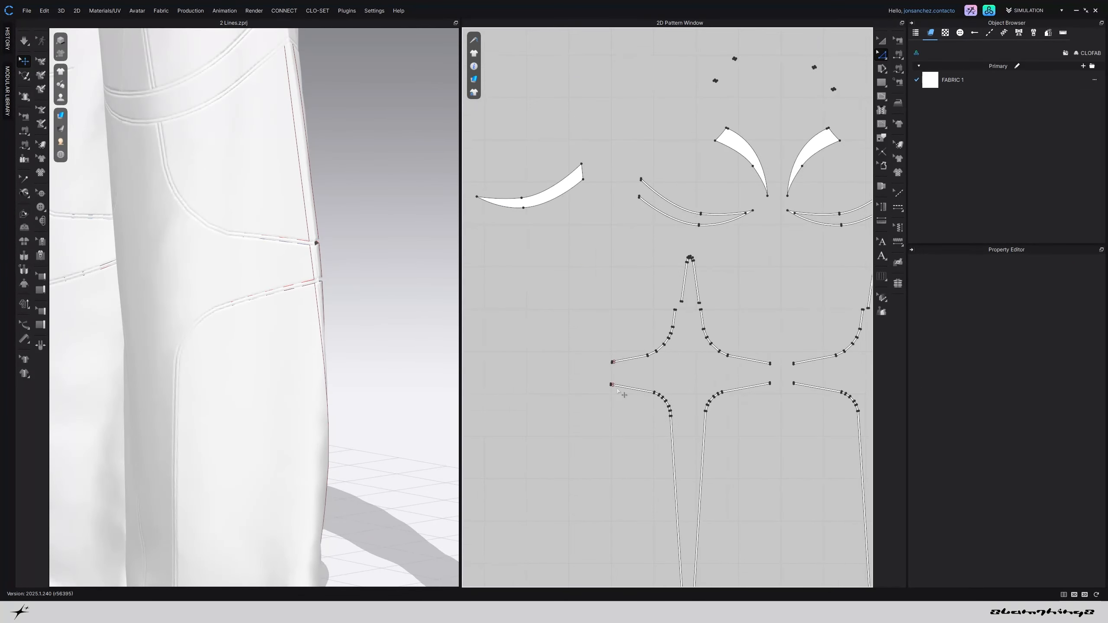
scroll(622, 391, "up", 5)
left_click_drag(610, 292, 602, 275)
key("Delete")
key("space")
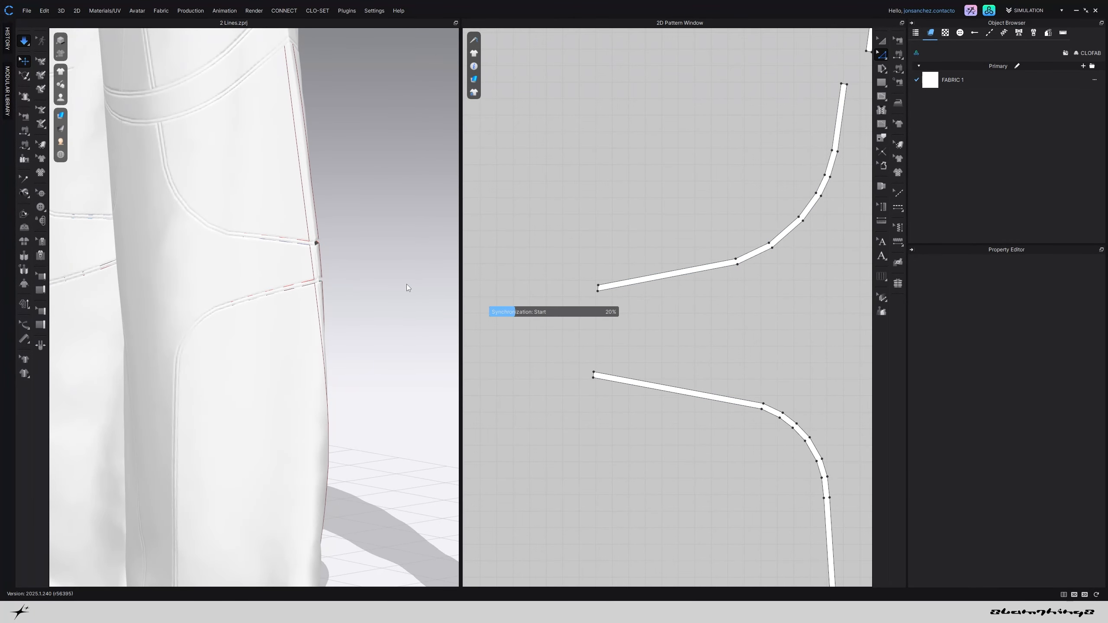
Locate the solid cross pieces from the side seam and delete the internal line at the third cross's right arm end
right_click_drag(346, 240, 296, 271)
scroll(270, 276, "up", 3)
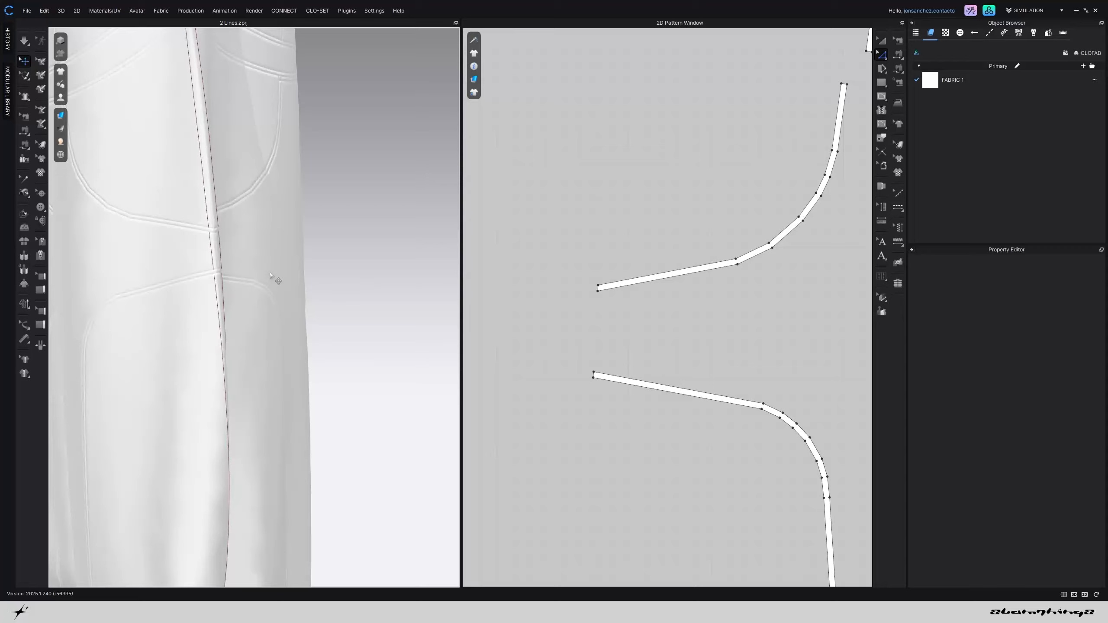
left_click(229, 258)
scroll(763, 320, "down", 10)
scroll(621, 331, "up", 5)
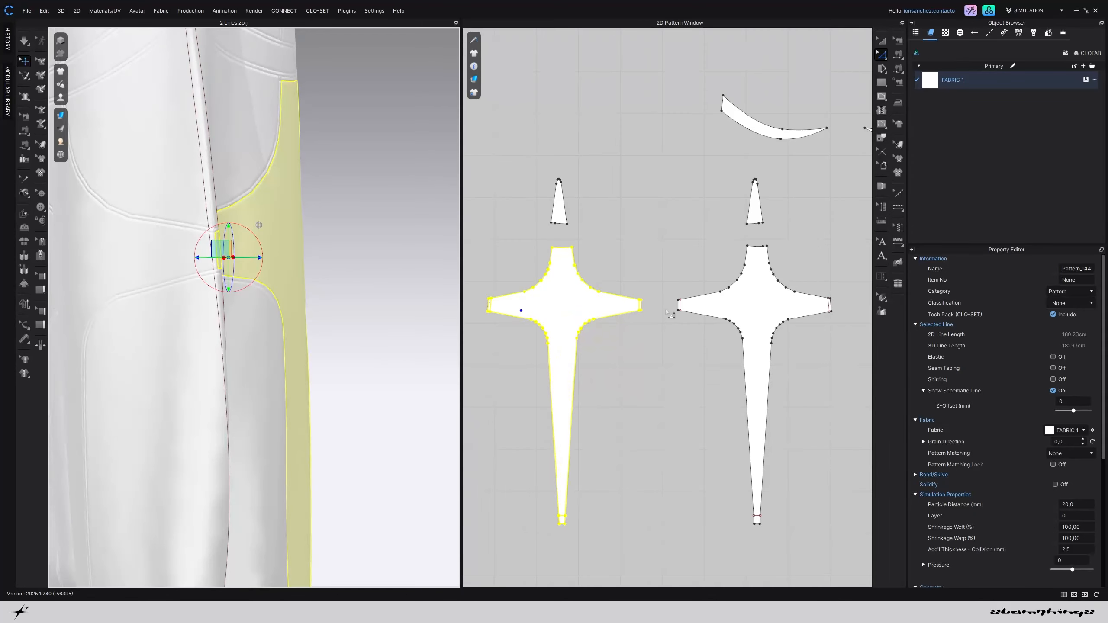
left_click(666, 311)
scroll(682, 305, "up", 4)
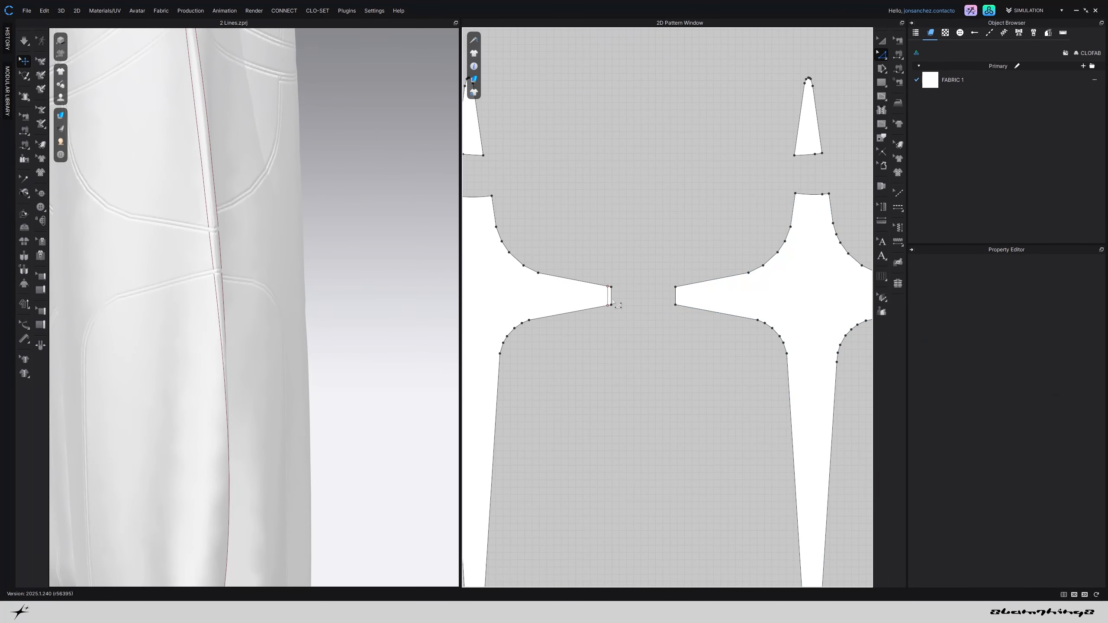
left_click(632, 303)
key("Delete")
Delete the internal line across the right arm end of the rightmost solid cross piece
middle_click_drag(624, 307, 510, 308)
scroll(787, 296, "up", 3)
left_click(835, 302)
left_click(841, 306)
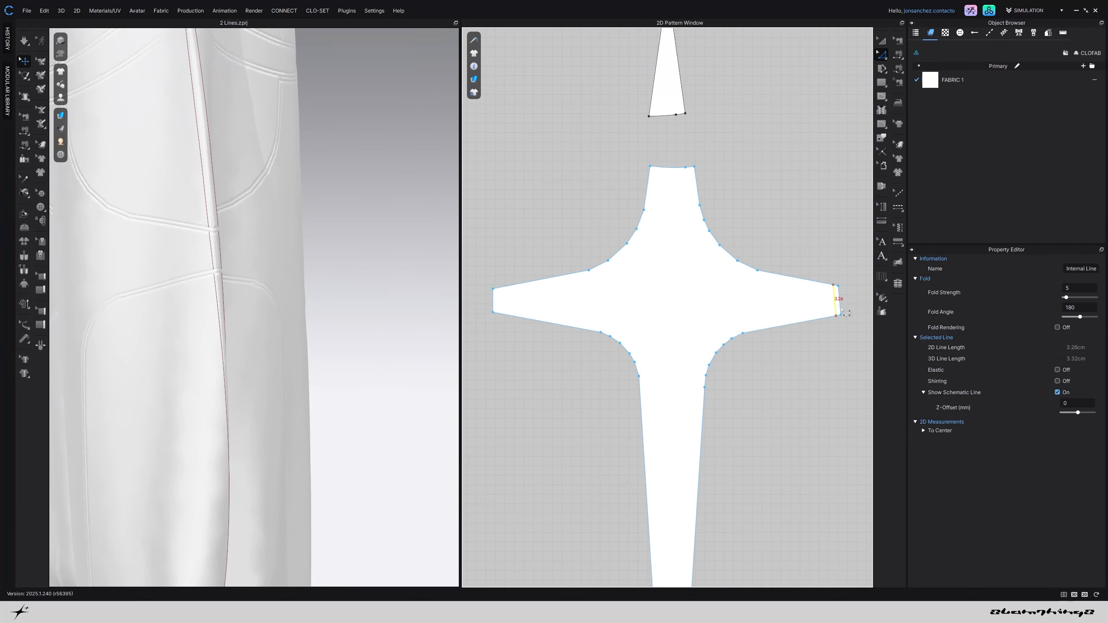
key("Delete")
Delete the internal lines at the facing arm ends of the second and third solid cross pieces
scroll(798, 335, "down", 5)
scroll(796, 344, "down", 3)
scroll(581, 333, "up", 5)
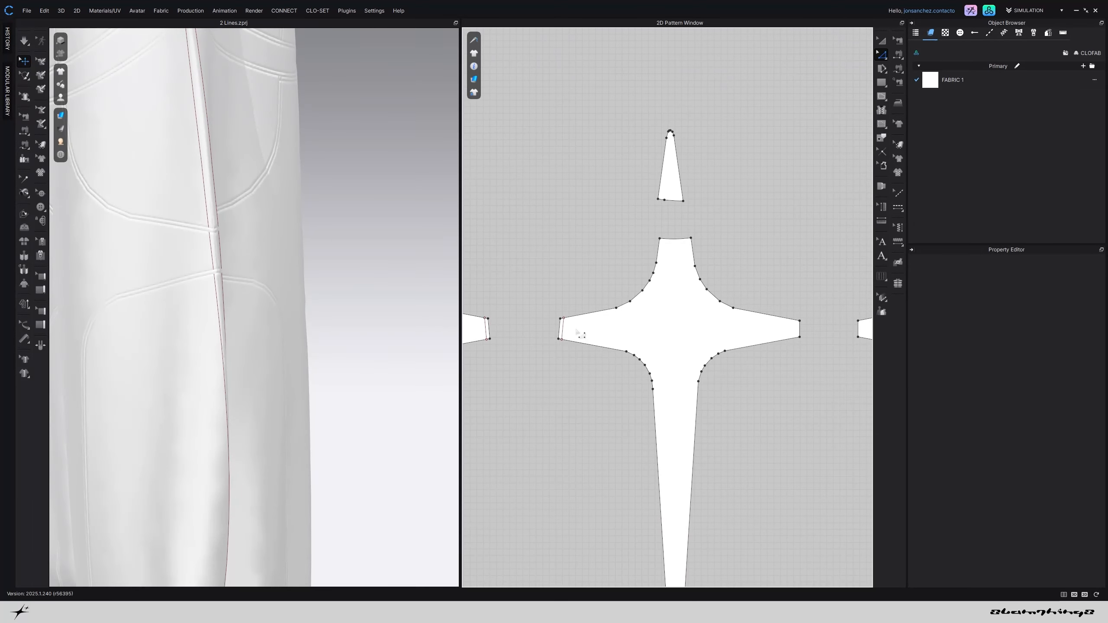
left_click(566, 335)
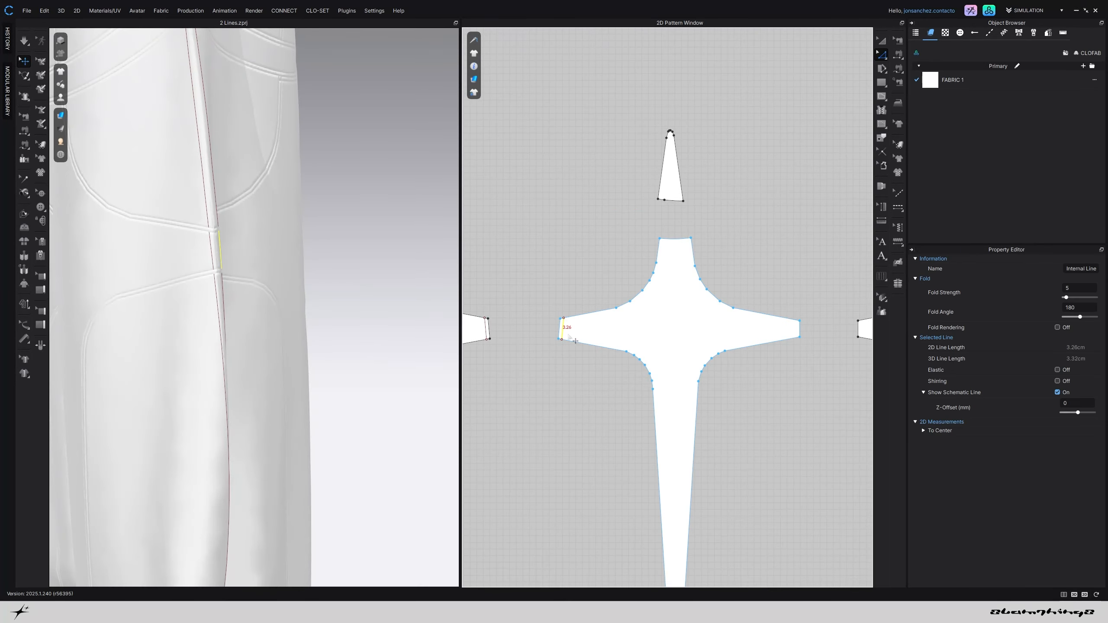
key("Delete")
scroll(553, 331, "up", 3)
left_click(541, 342)
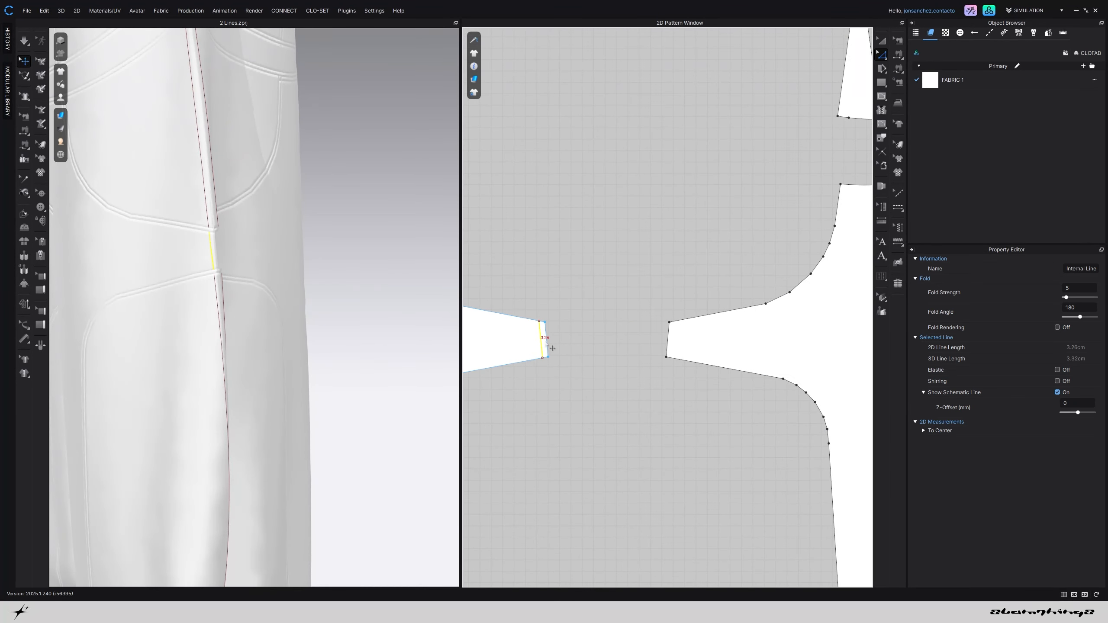
key("Delete")
Delete the internal lines at the facing arm ends of the first and second solid cross pieces
scroll(548, 351, "down", 3)
middle_click_drag(472, 355, 720, 374)
scroll(638, 388, "up", 4)
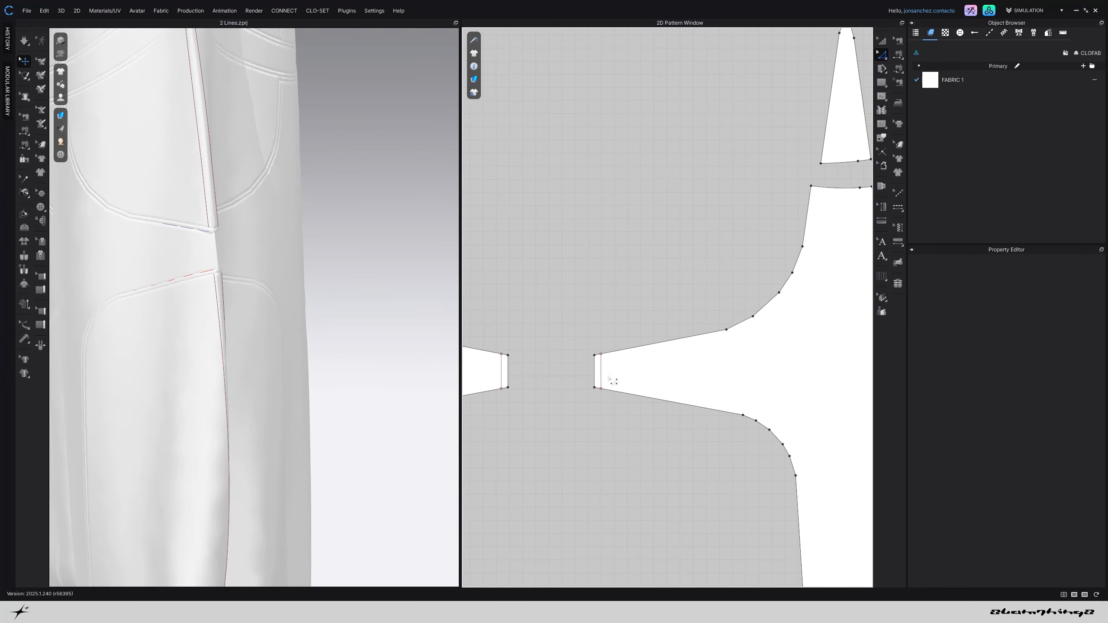
left_click(602, 376)
key("Delete")
left_click(502, 379)
key("Delete")
Delete the internal line at the outer left arm end of the leftmost solid cross piece
scroll(501, 380, "down", 4)
middle_click_drag(511, 384, 791, 392)
scroll(631, 391, "up", 3)
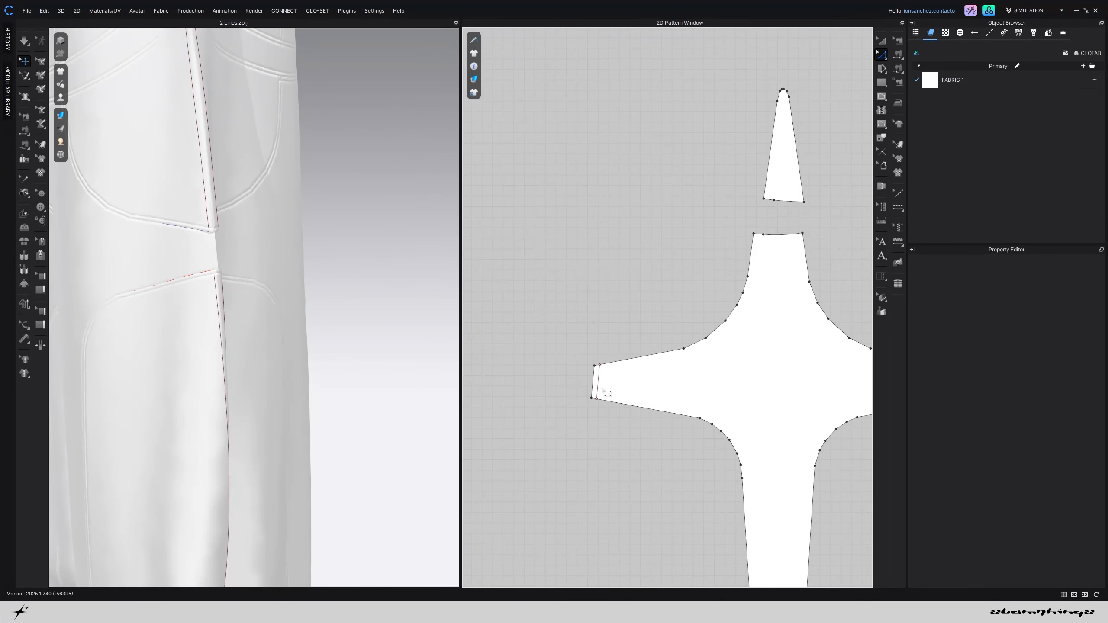
left_click(602, 384)
key("Delete")
Inspect the cross on the trouser leg in 3D and locate its top border strip among the outlined cross pieces in the pattern layout
right_click_drag(393, 350, 270, 339)
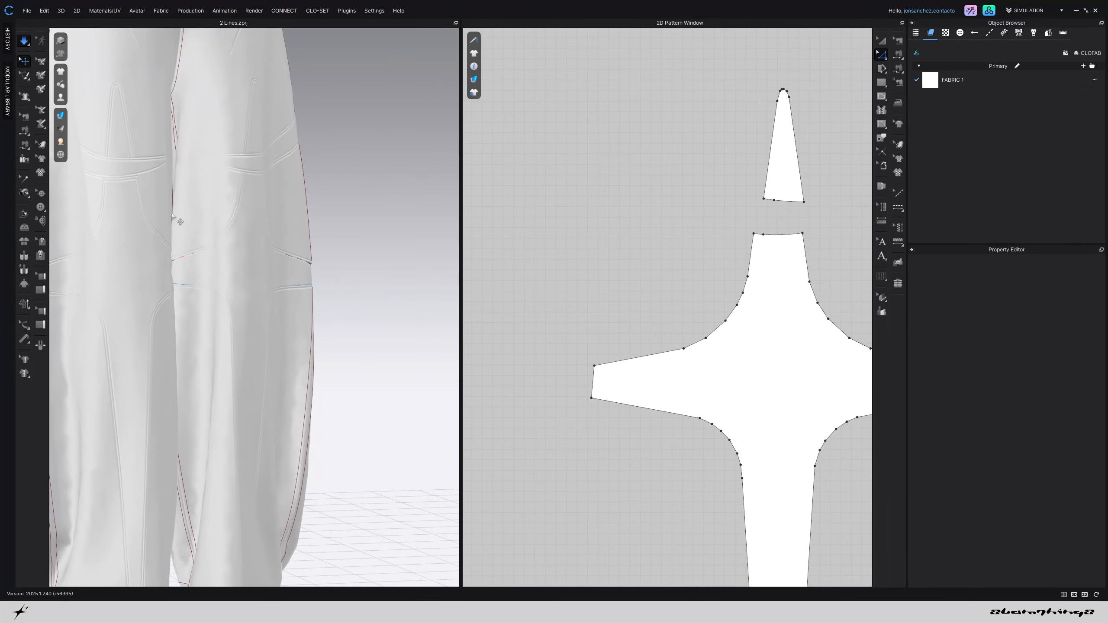
scroll(152, 230, "up", 5)
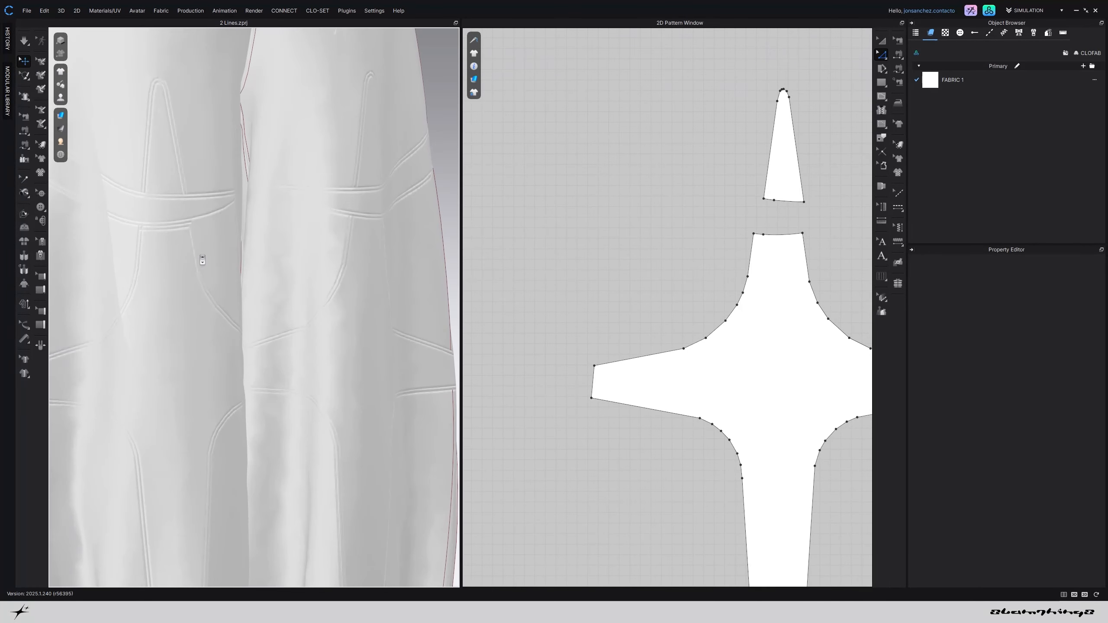
scroll(153, 230, "up", 2)
left_click(230, 215)
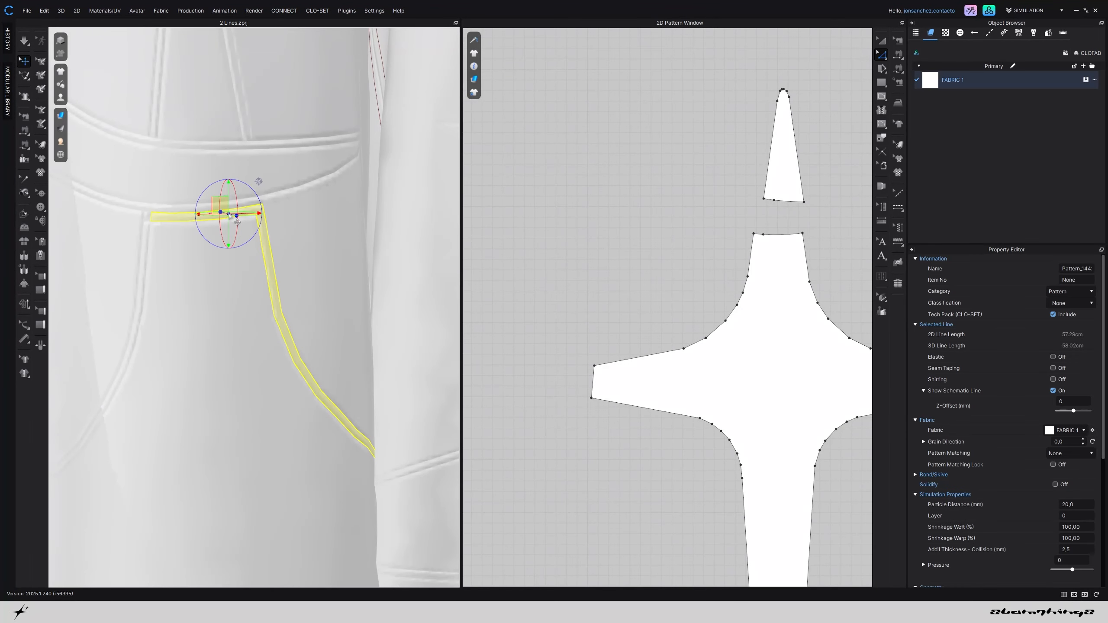
scroll(701, 311, "down", 5)
scroll(700, 311, "down", 4)
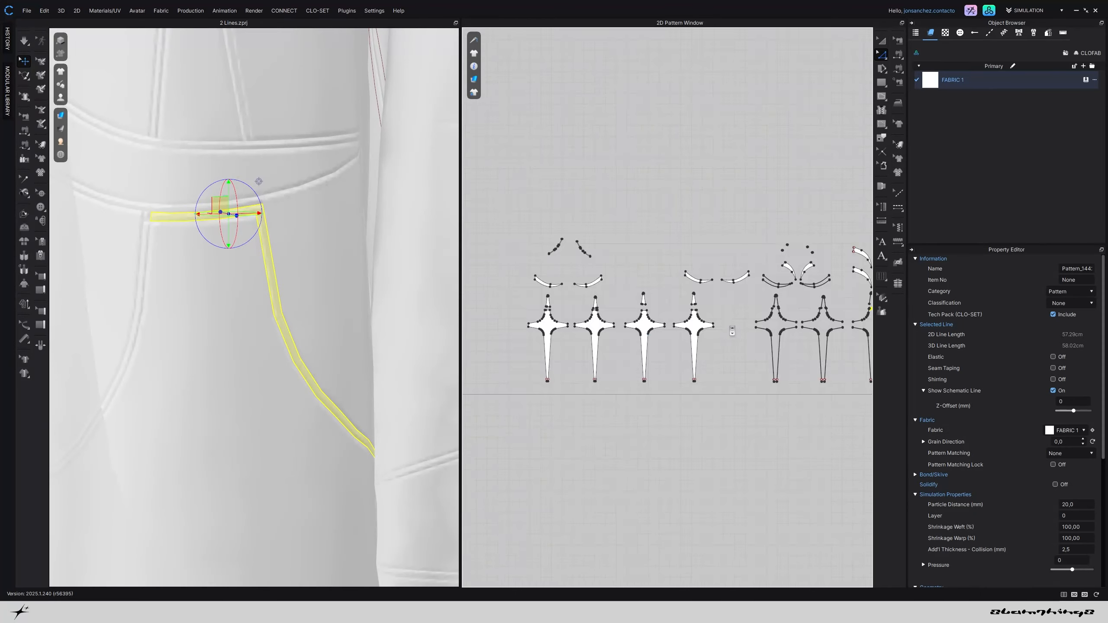
scroll(732, 330, "down", 2)
scroll(680, 330, "up", 8)
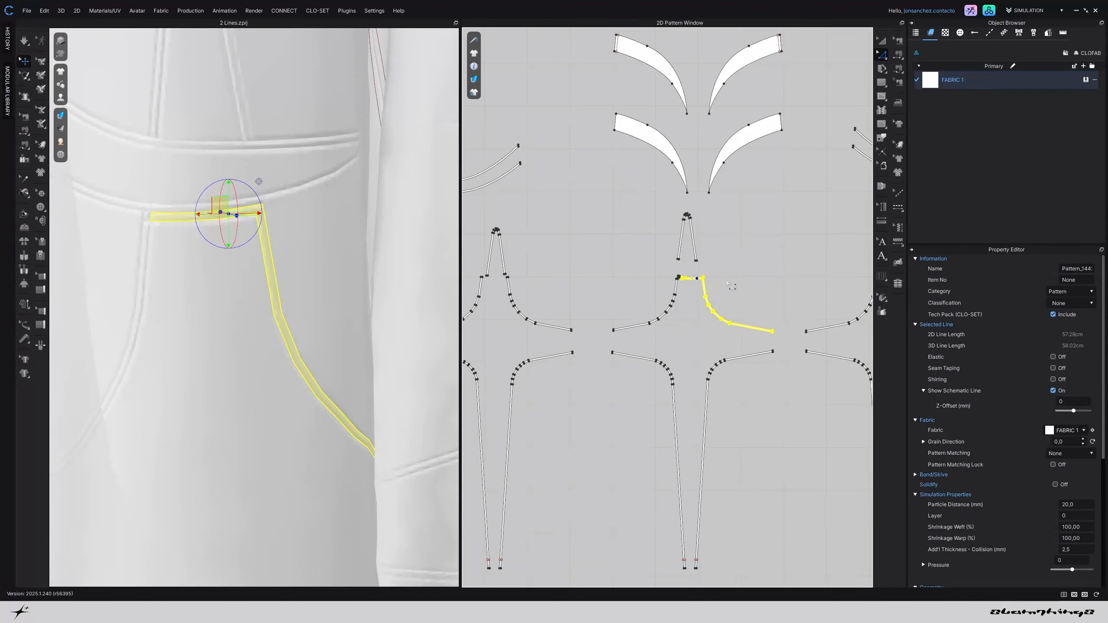
left_click(740, 268)
scroll(728, 275, "up", 3)
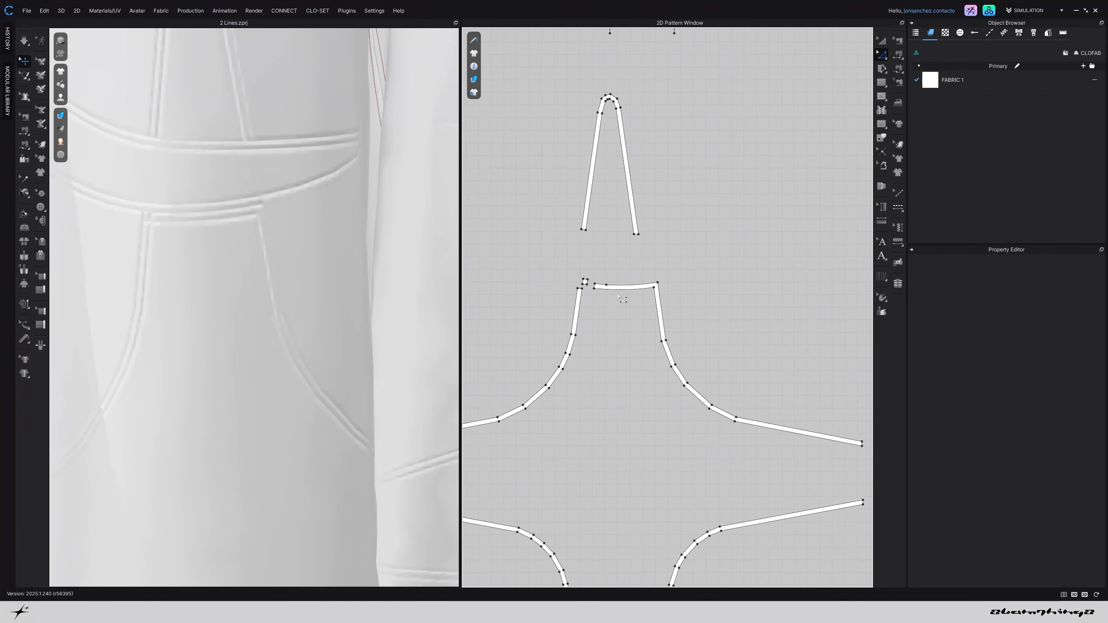
left_click(258, 214)
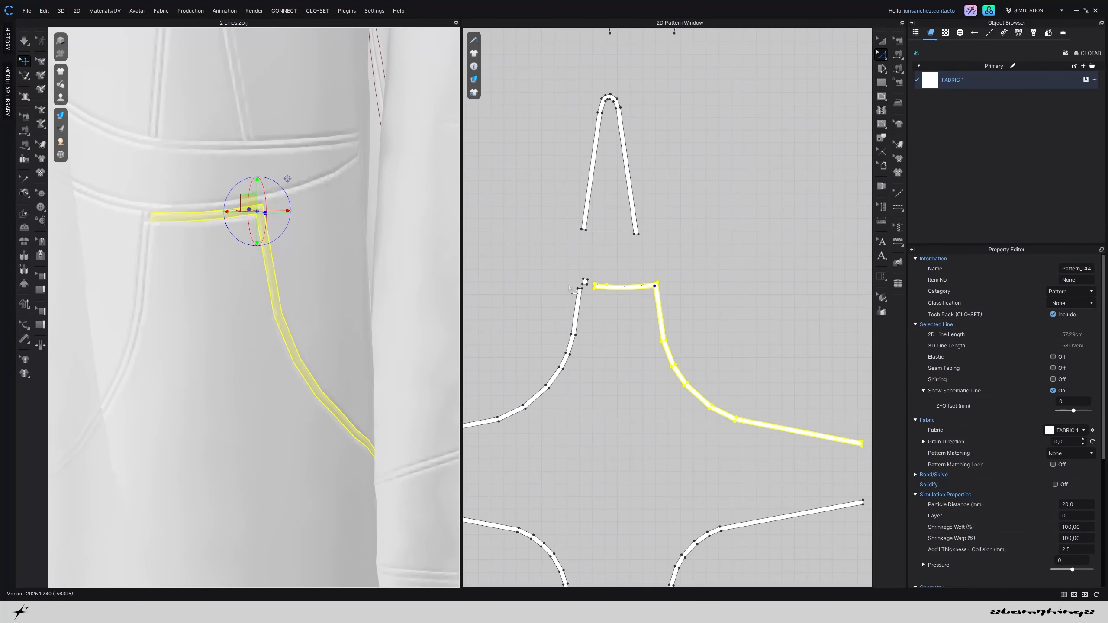
Merge the small square piece with the border strip below it along their facing short edges
scroll(569, 288, "up", 6)
left_click(610, 276)
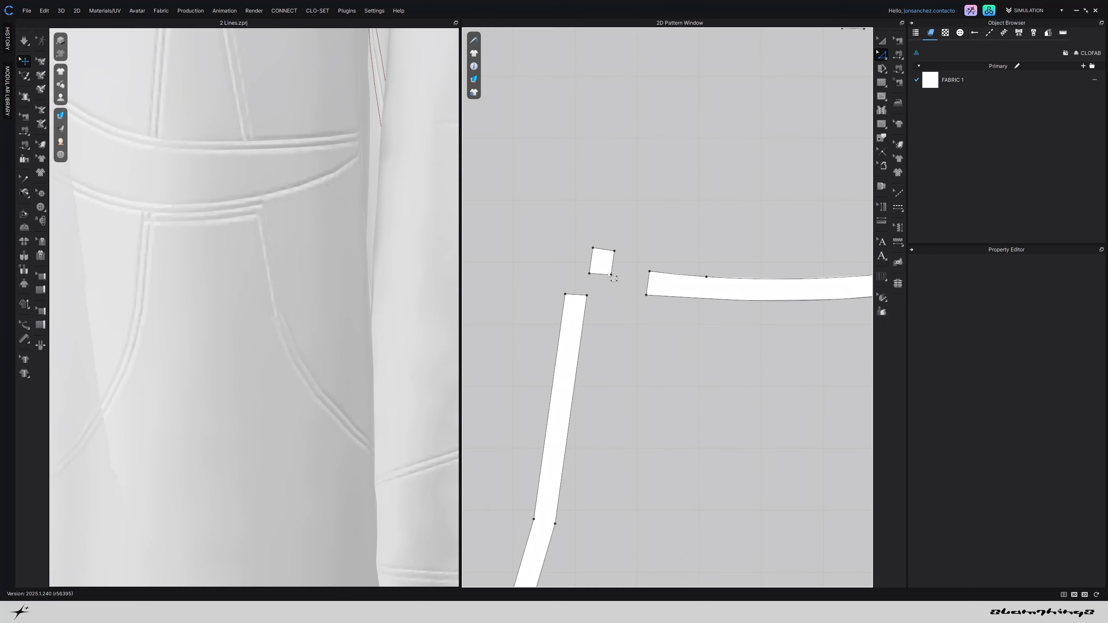
left_click(600, 275)
left_click(575, 295, "shift")
right_click(577, 296)
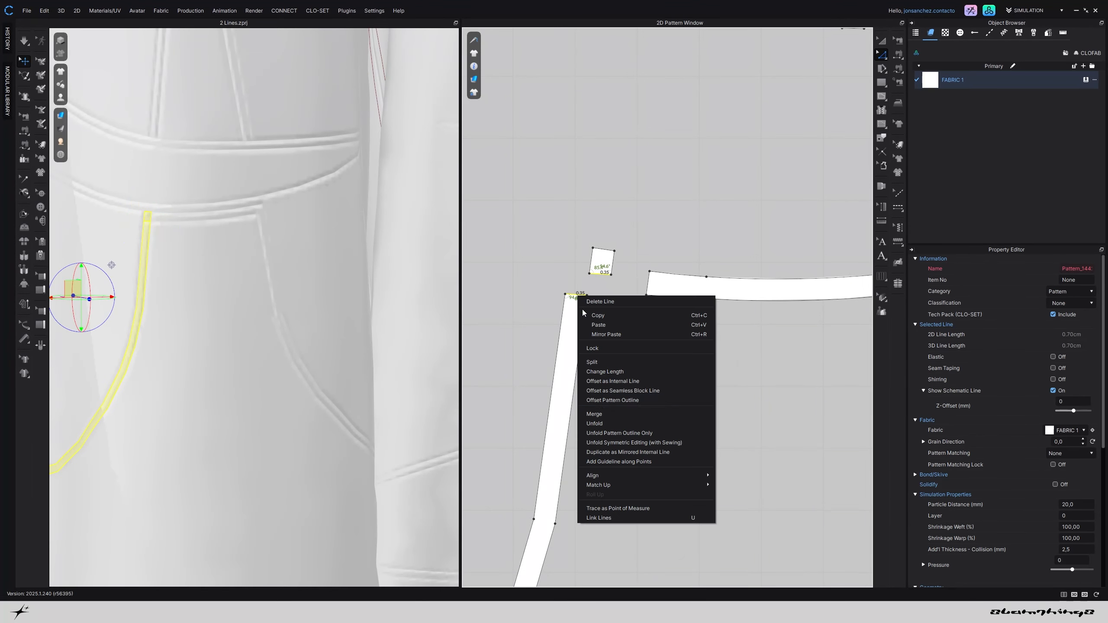
left_click(608, 422)
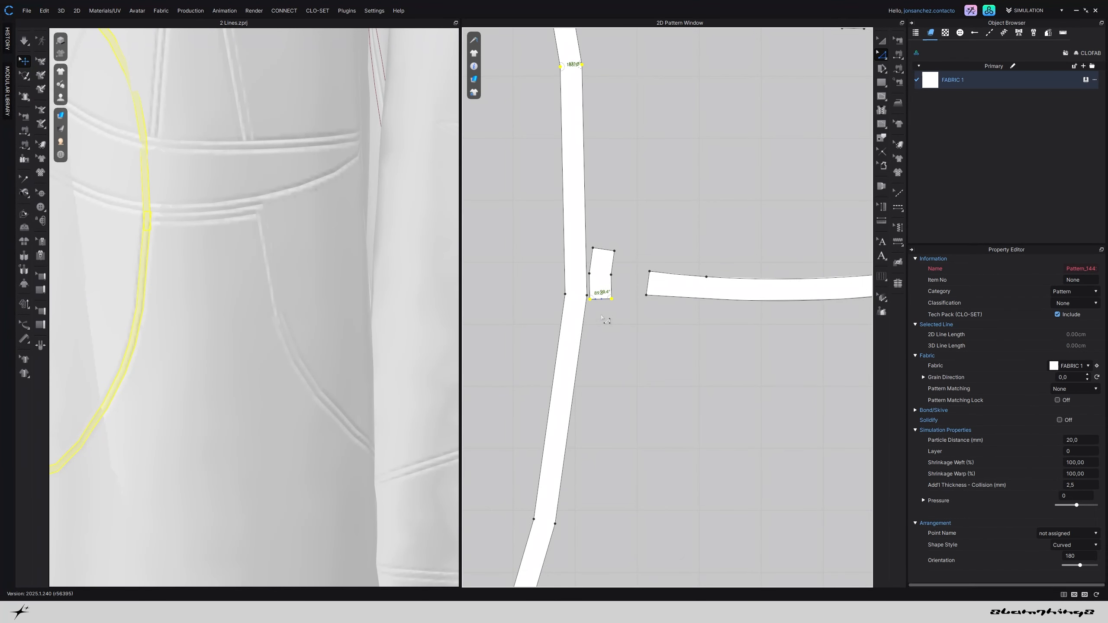
key("ctrl+z")
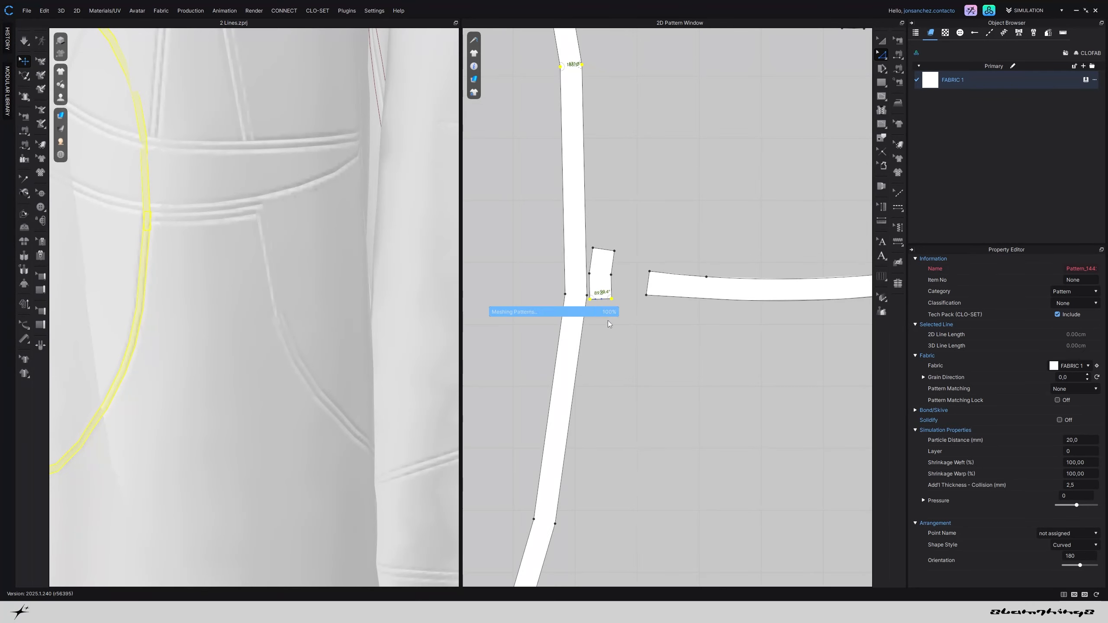
scroll(621, 330, "down", 3)
scroll(590, 308, "up", 6)
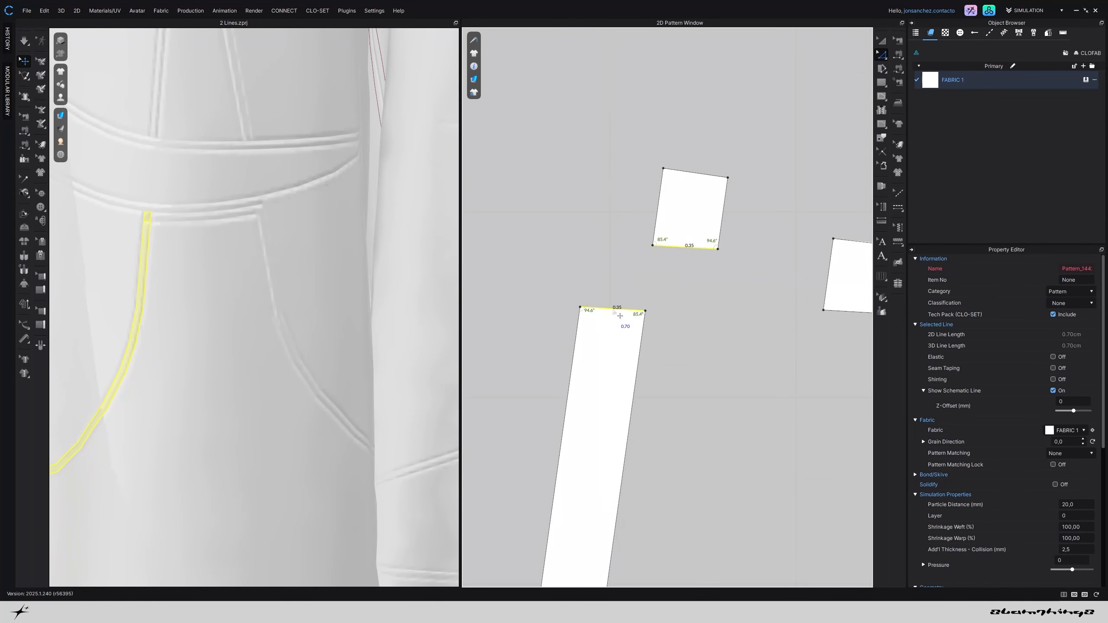
right_click(611, 309)
left_click(640, 428)
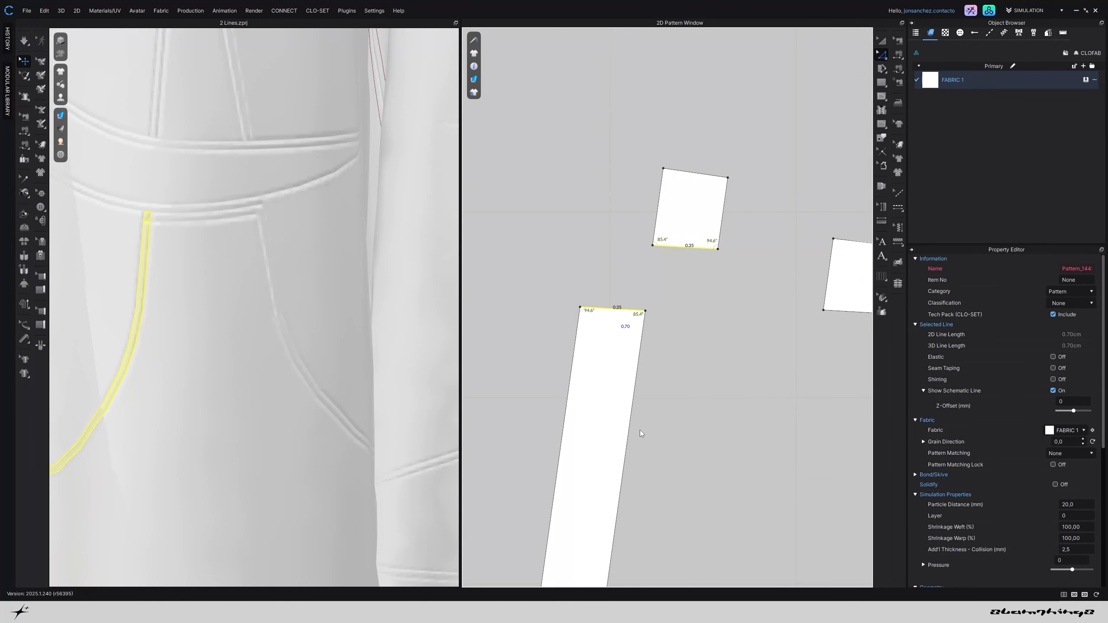
Draw an internal line about 0.35 cm long across the corner of the adjacent border strip, from its inner corner to its upper edge
left_click(299, 384)
scroll(299, 384, "down", 6)
scroll(329, 359, "down", 1)
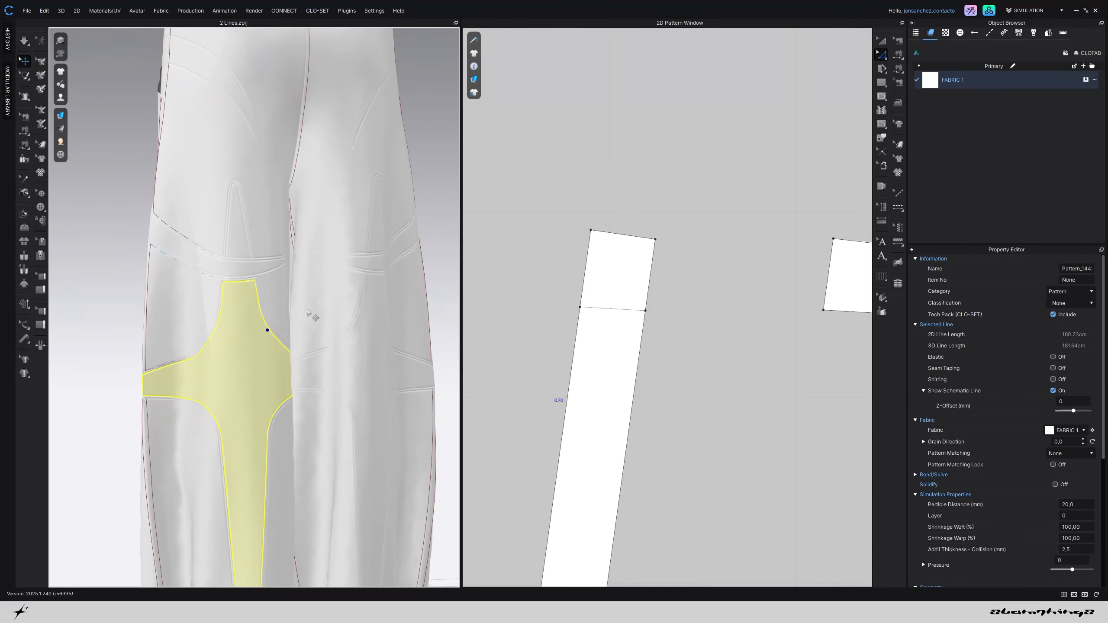
scroll(654, 336, "down", 3)
middle_click_drag(720, 353, 578, 364)
scroll(733, 330, "down", 3)
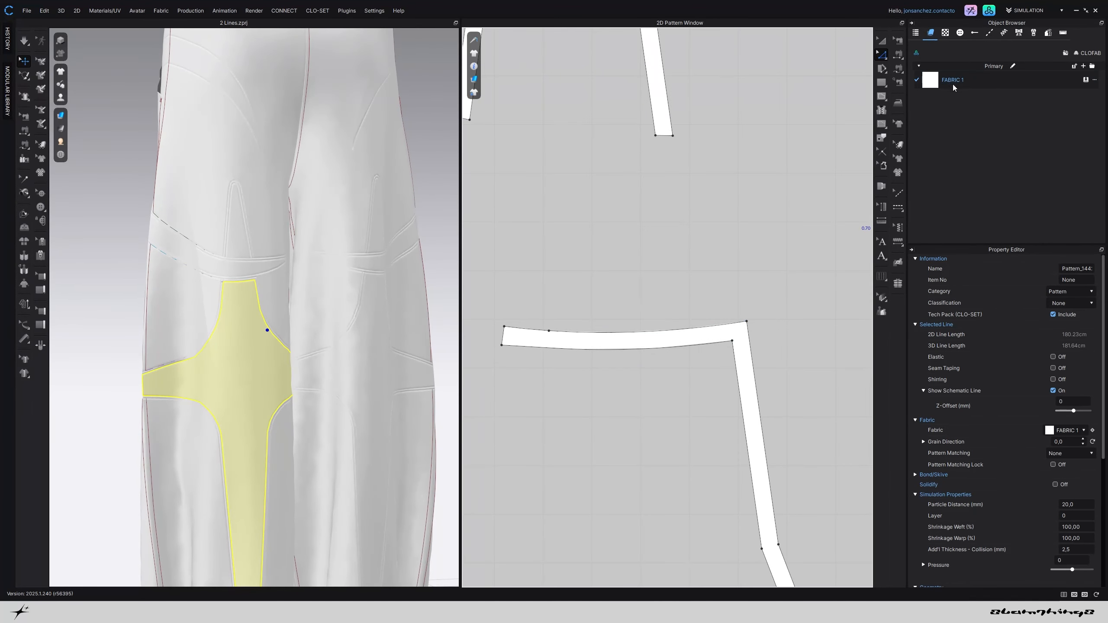
left_click(898, 53)
left_click(882, 96)
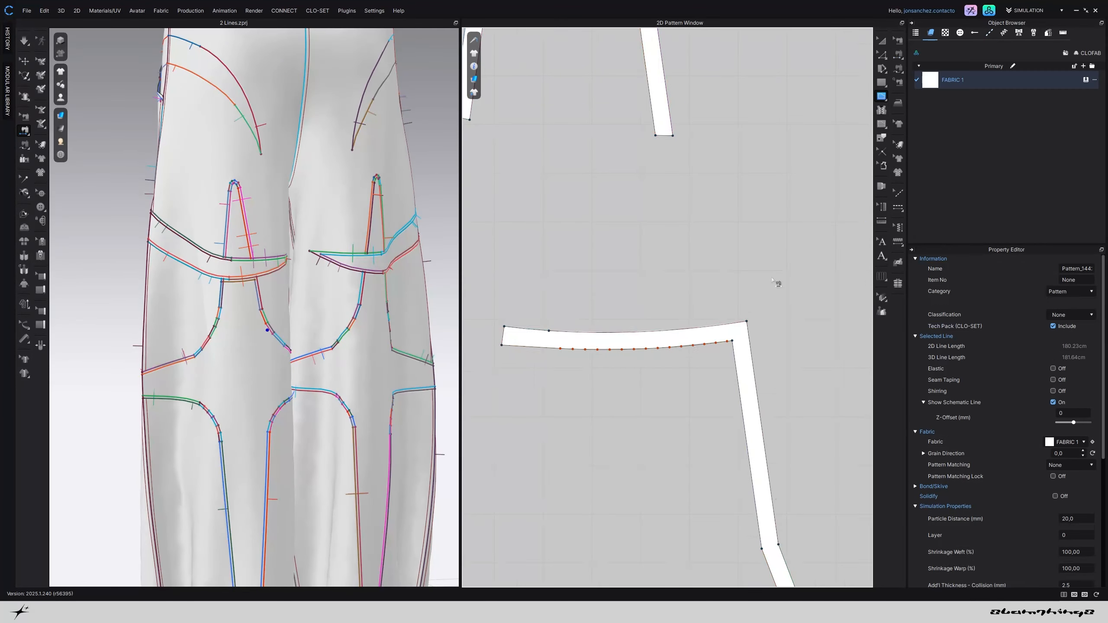
scroll(746, 320, "up", 3)
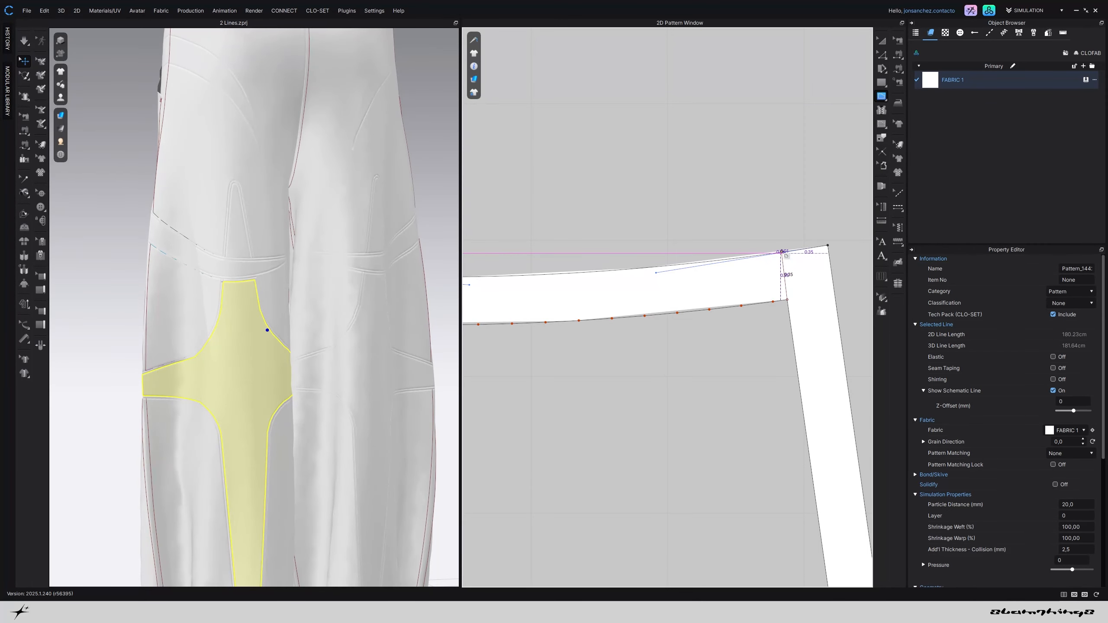
left_click(782, 252)
Cut the border strip along the new internal line to separate its horizontal top part
left_click(882, 55)
scroll(821, 220, "up", 1)
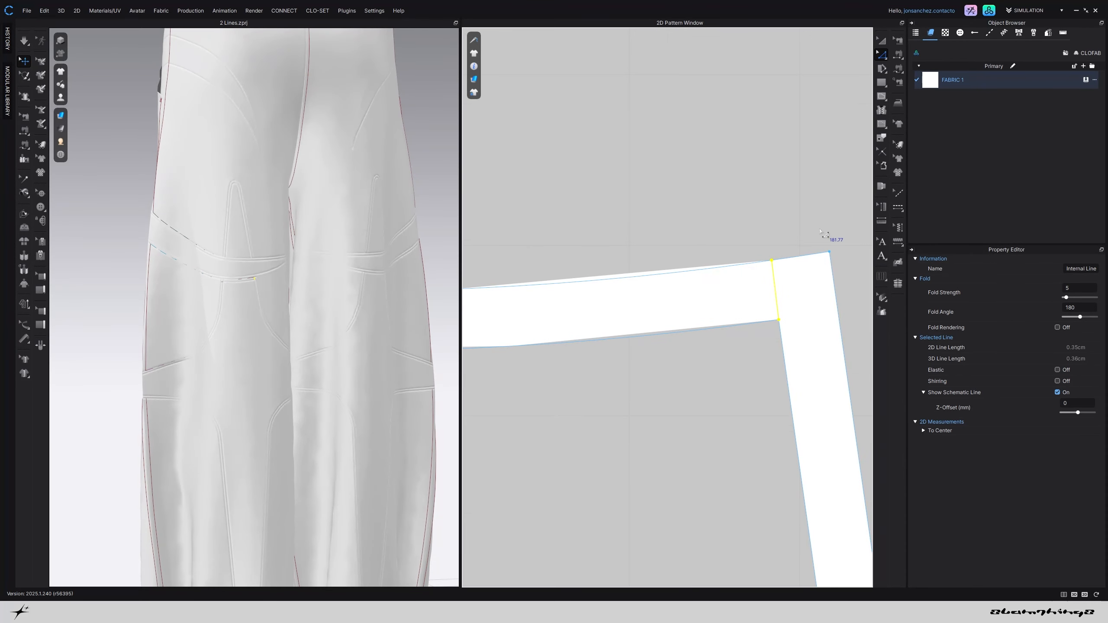
right_click(782, 301)
left_click(795, 440)
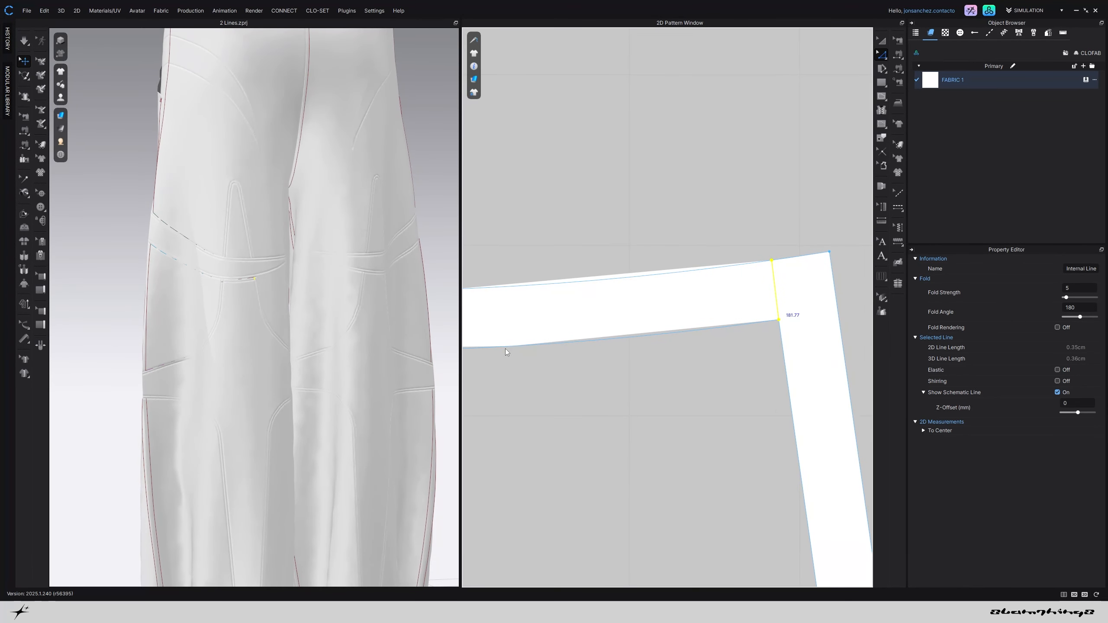
Move the separated horizontal strip to just above the top edge of the third solid cross piece
left_click(246, 300)
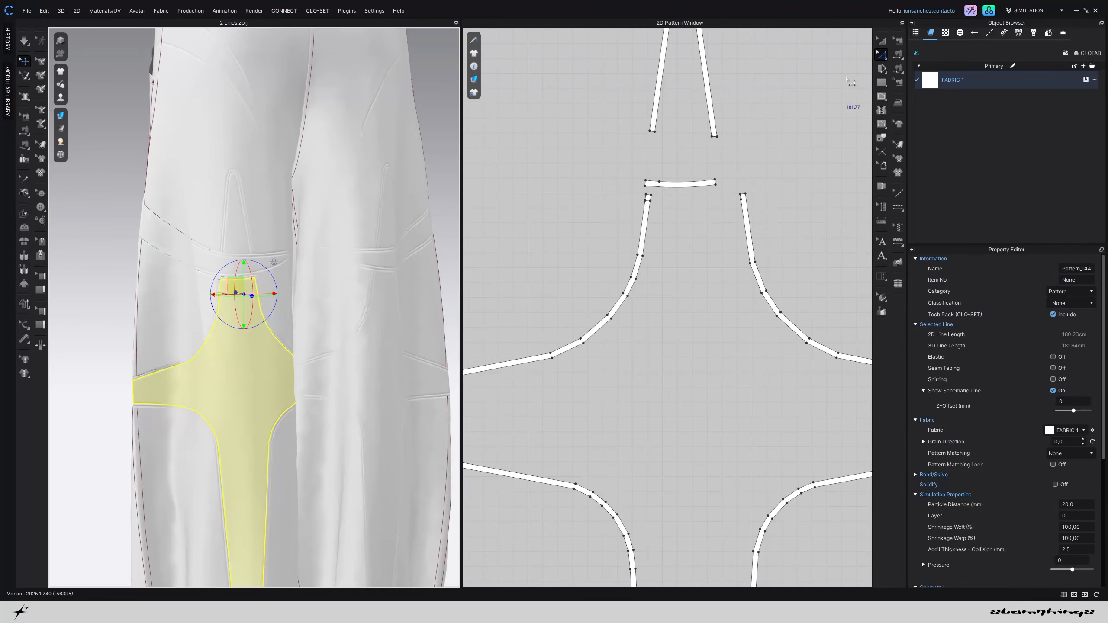
left_click(881, 41)
scroll(764, 277, "down", 6)
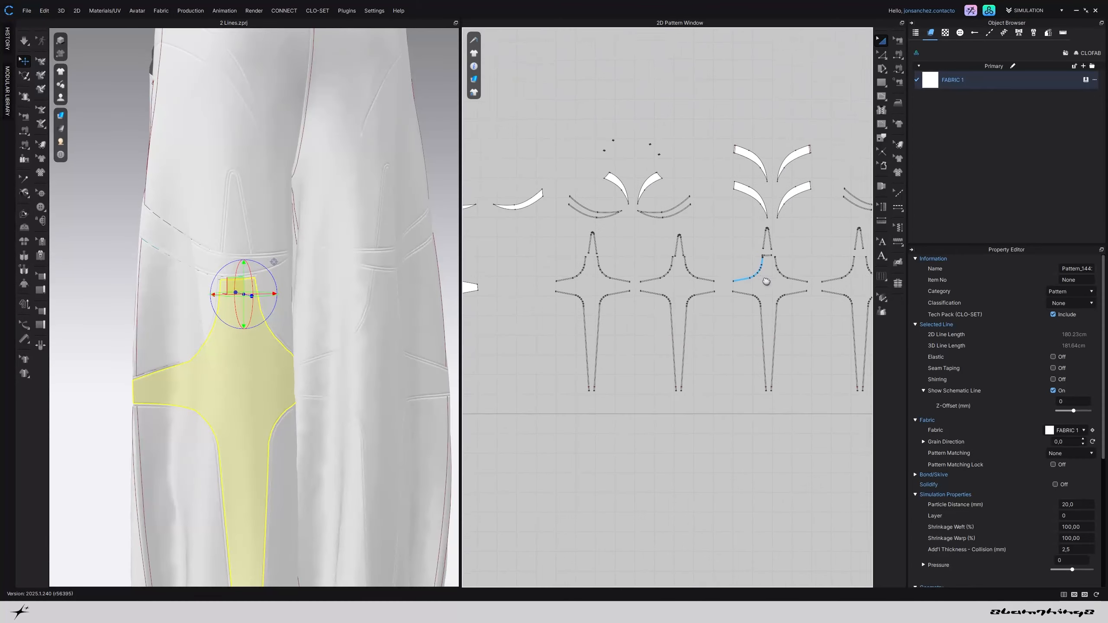
scroll(764, 277, "up", 3)
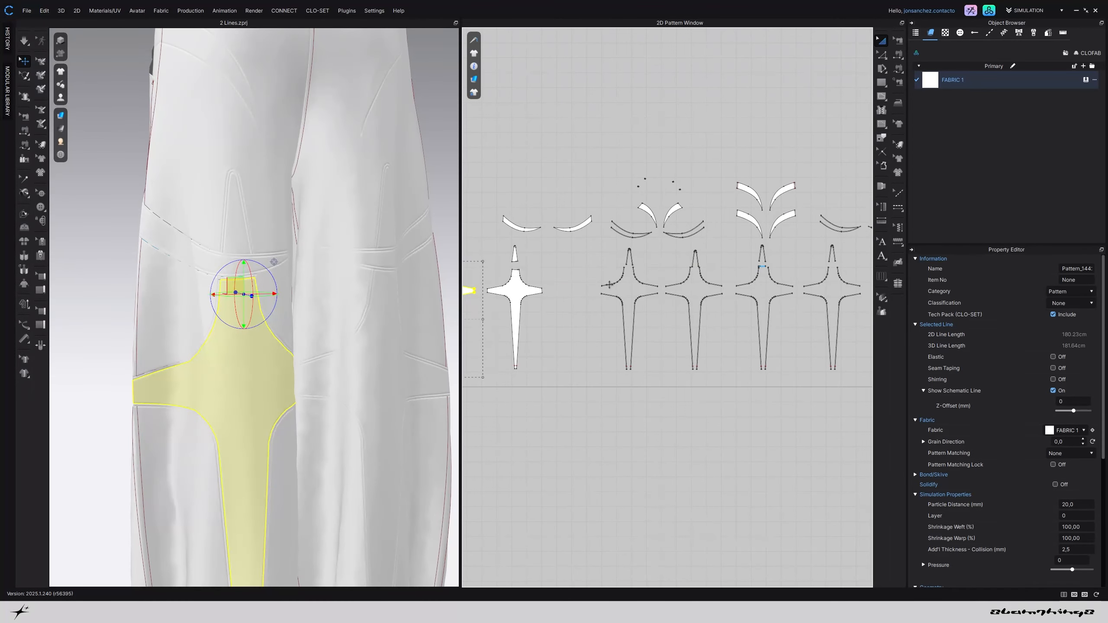
left_click_drag(609, 285, 475, 274)
scroll(695, 288, "up", 5)
middle_click_drag(474, 274, 715, 289)
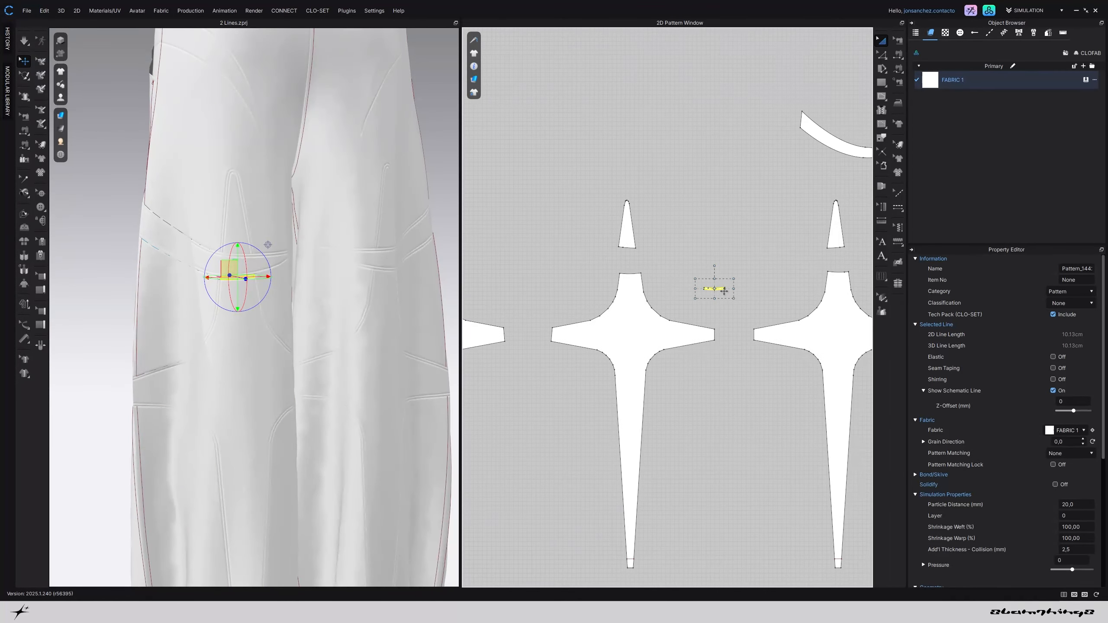
left_click(645, 310)
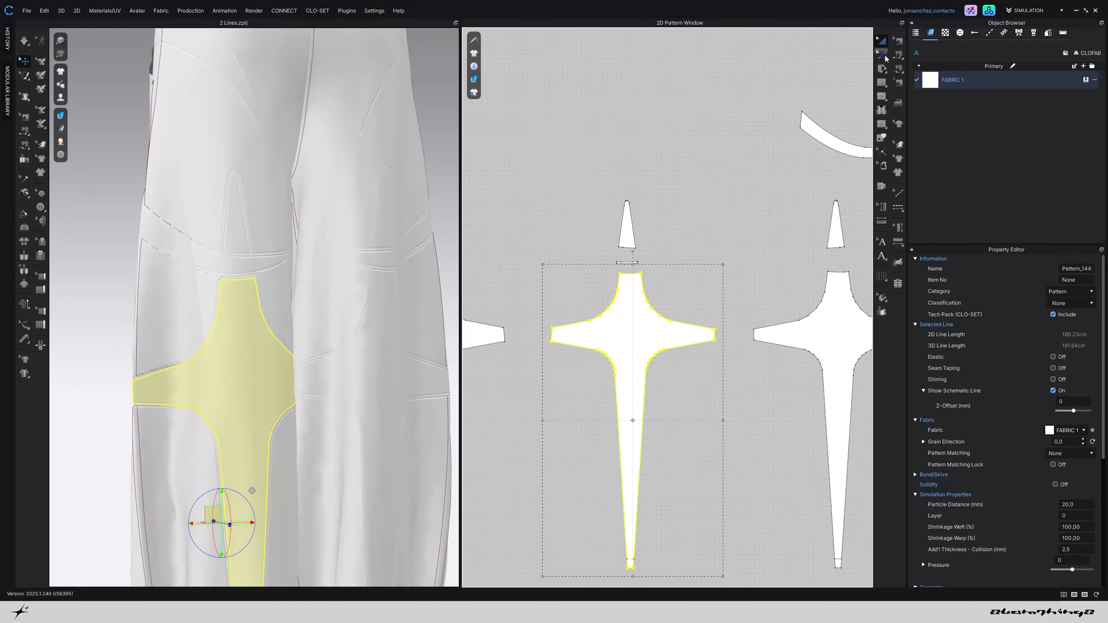
Merge the horizontal strip with the third solid cross piece along the strip's lower edge and the cross's top edge
left_click(881, 54)
scroll(611, 282, "up", 4)
left_click(687, 289)
scroll(689, 267, "up", 3)
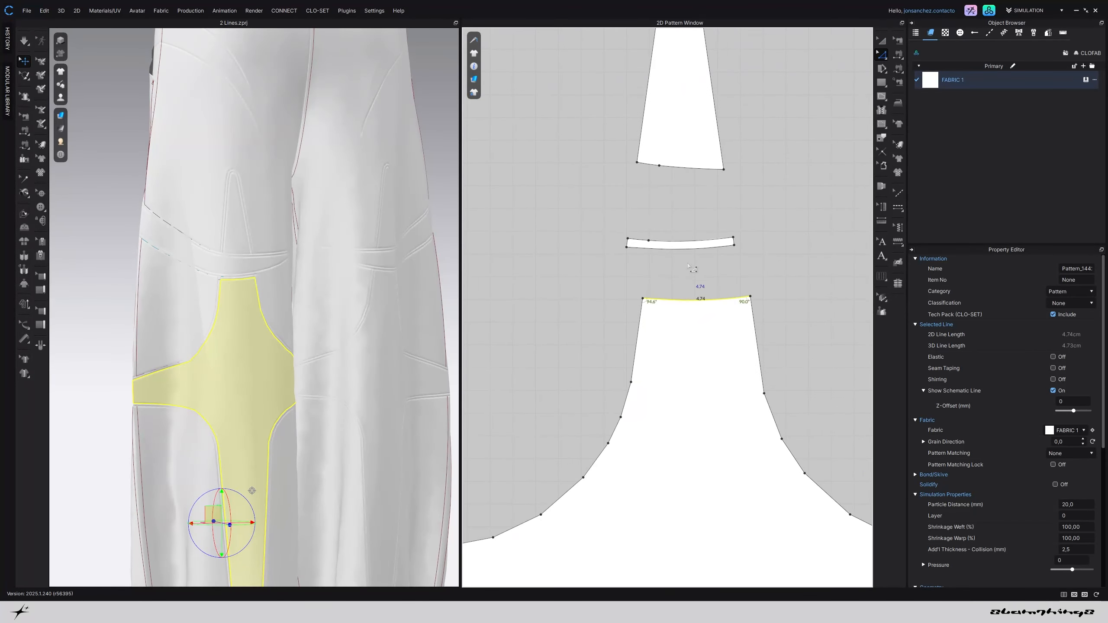
left_click(675, 249, "shift")
right_click(674, 251)
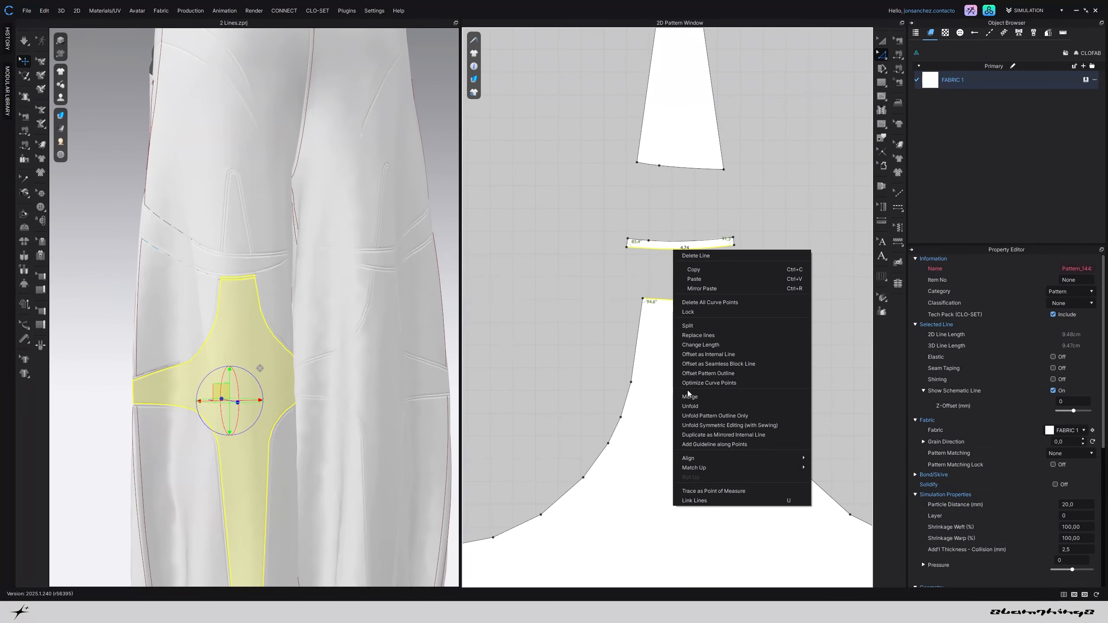
left_click(689, 396)
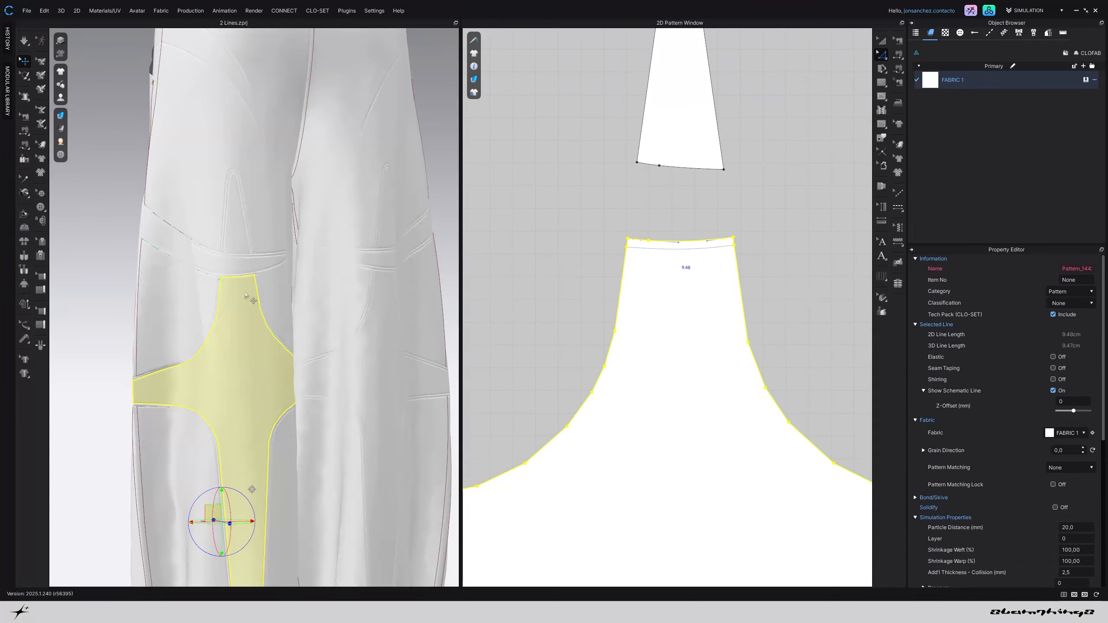
Examine the border seams on the trousers in 3D from the back around to the front
scroll(245, 294, "down", 3)
left_click(432, 225)
scroll(405, 266, "down", 3)
right_click_drag(405, 266, 343, 264)
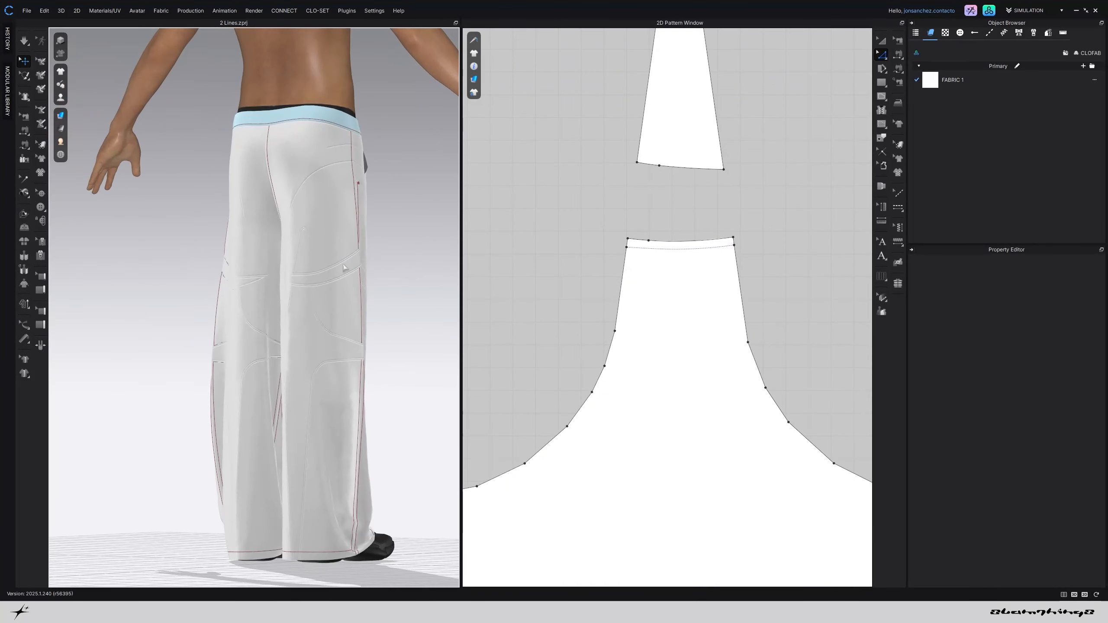
scroll(343, 267, "up", 5)
right_click_drag(369, 198, 254, 197)
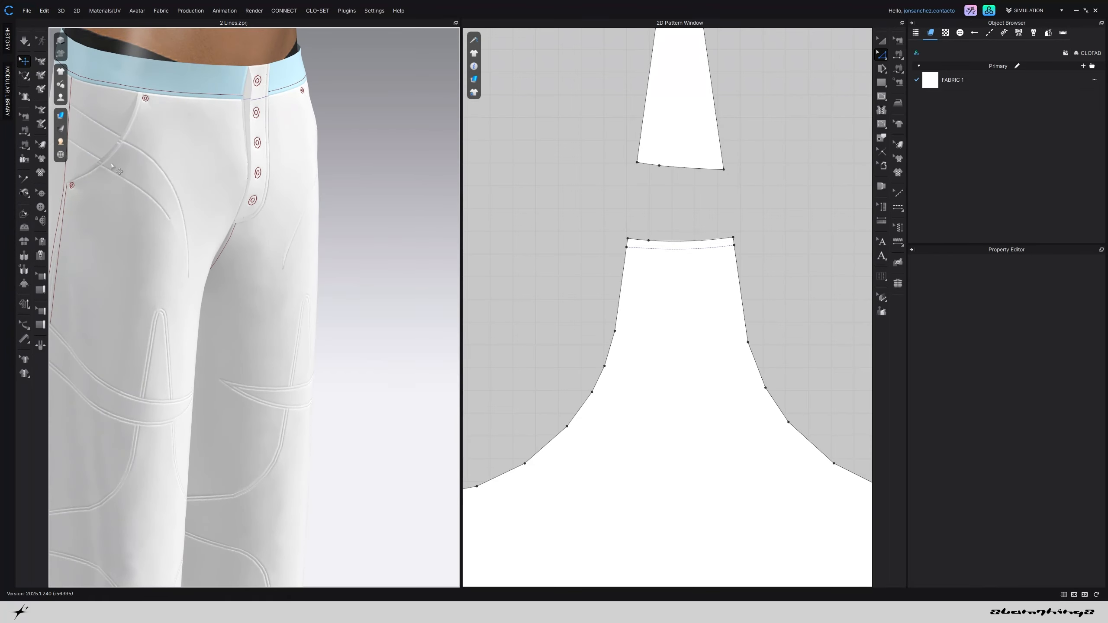
Select the crescent piece below the front pocket on the trousers and locate its pattern piece in the layout
left_click(112, 166)
scroll(354, 261, "down", 5)
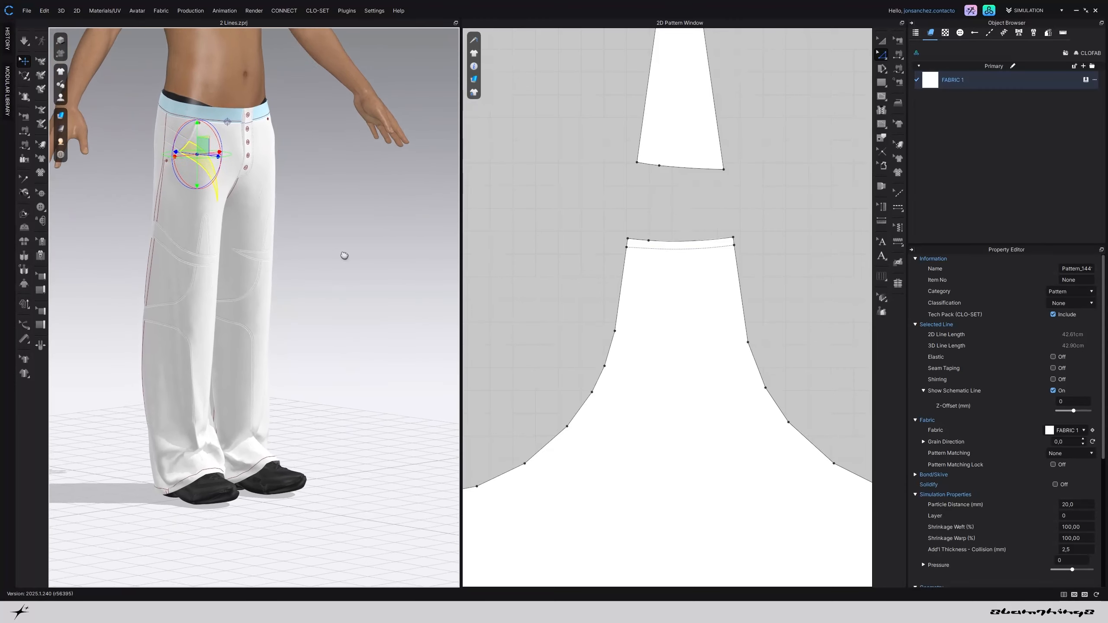
scroll(255, 322, "up", 3)
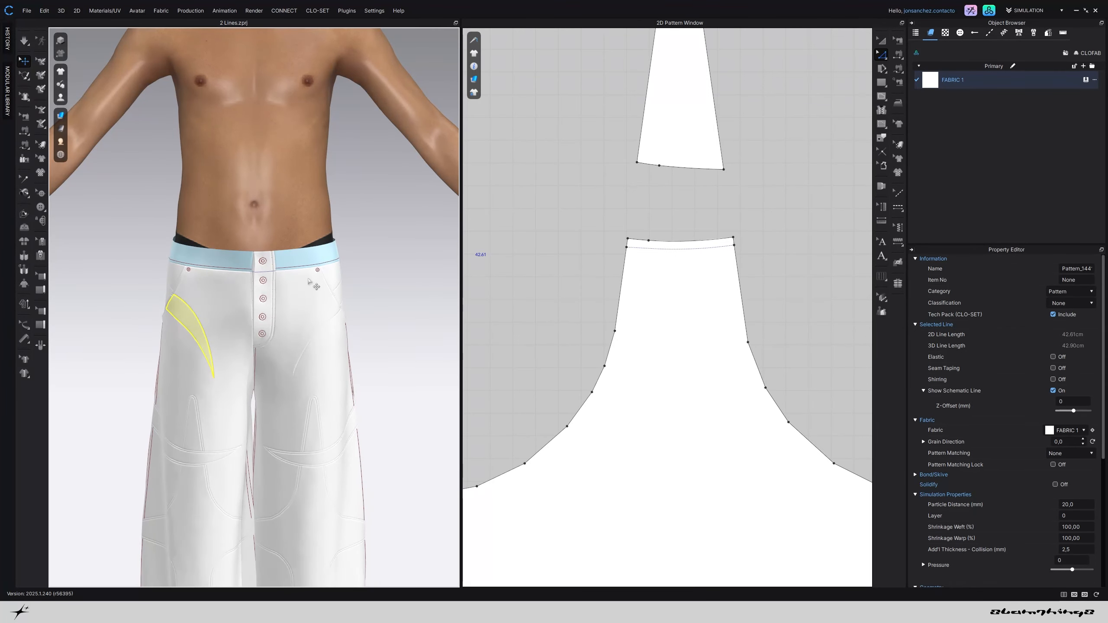
scroll(243, 265, "up", 3)
right_click_drag(240, 260, 259, 267)
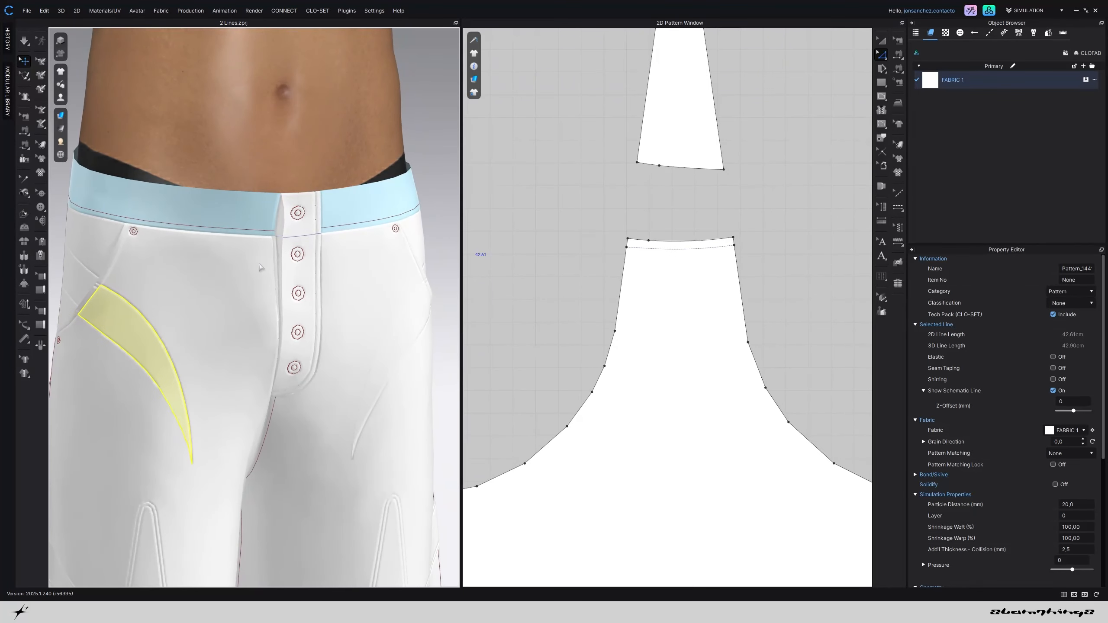
scroll(637, 308, "down", 6)
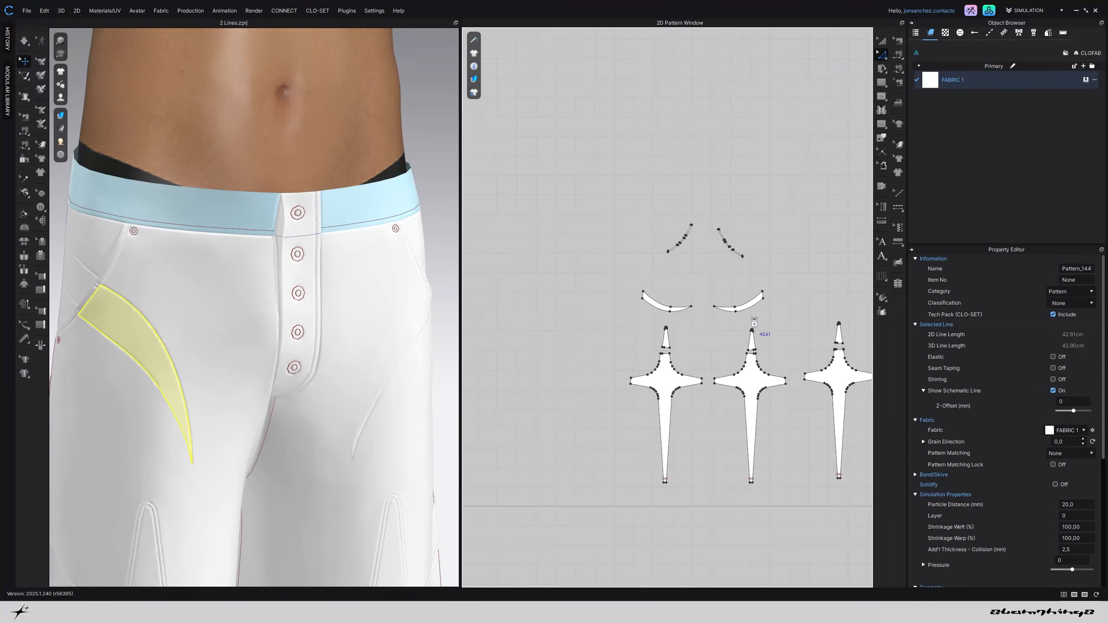
scroll(718, 310, "up", 5)
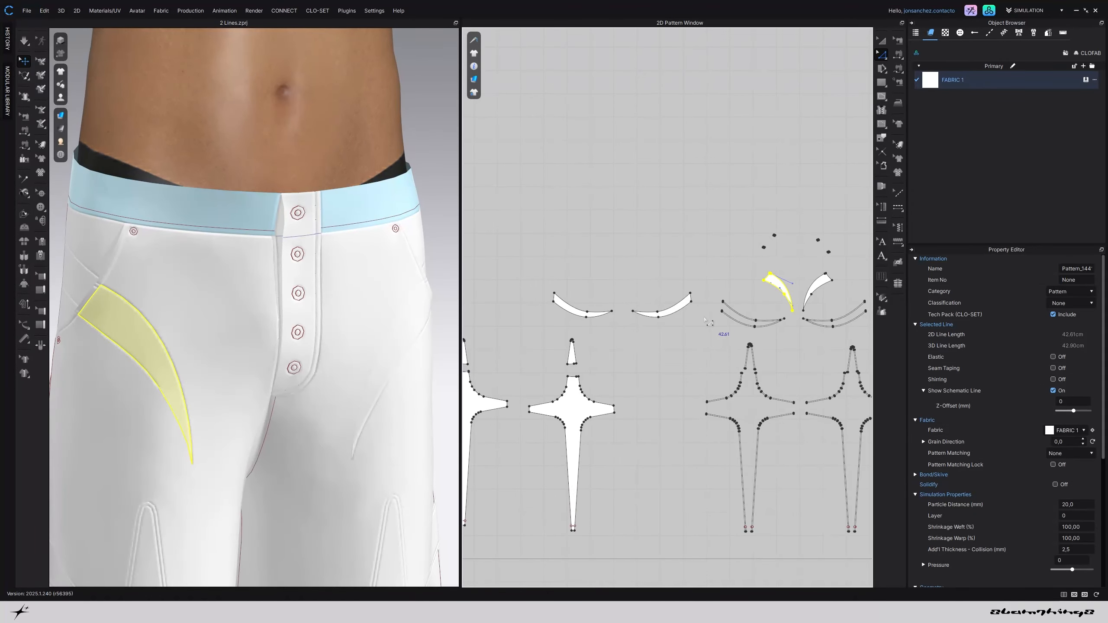
Delete the internal line beside the wide end of the left crescent in the upper pair of solid hip crescents
middle_click_drag(708, 318, 565, 310)
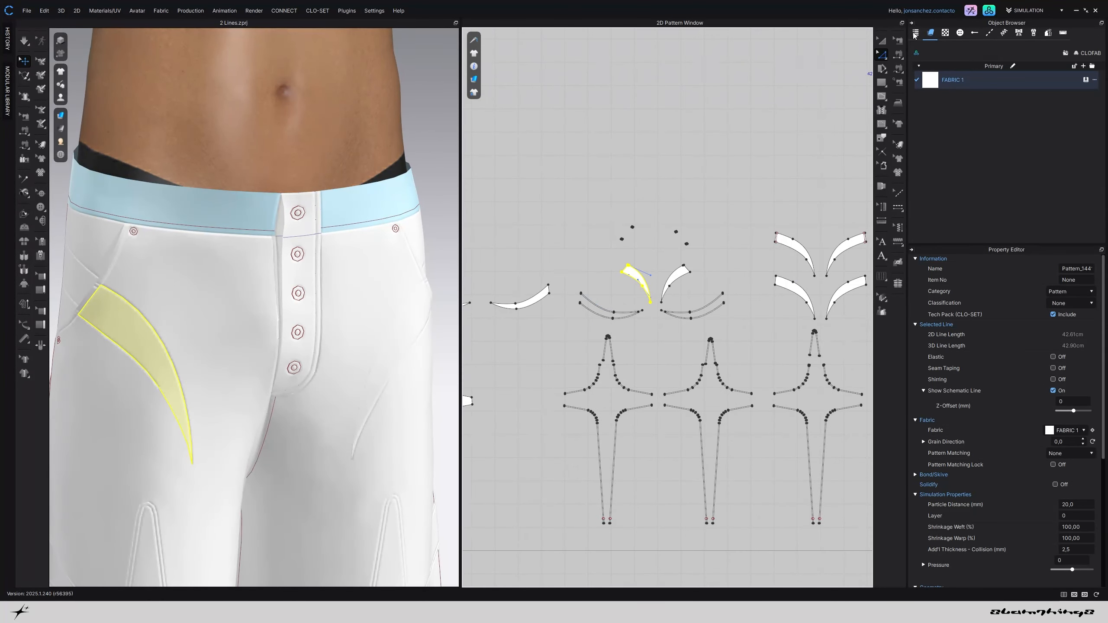
middle_click_drag(746, 144, 584, 138)
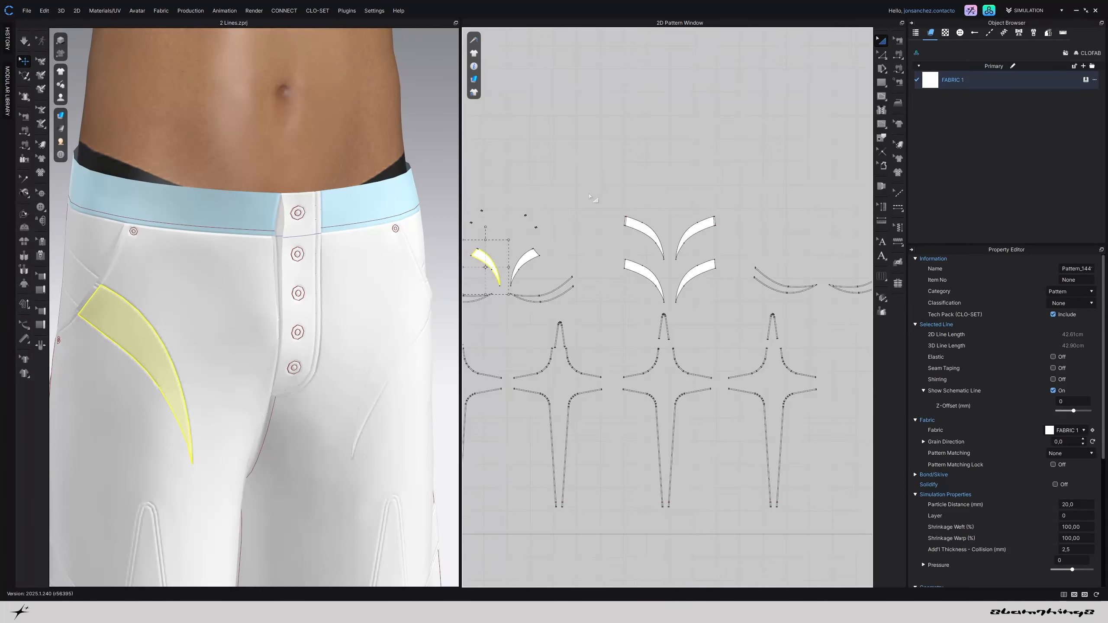
scroll(593, 198, "up", 2)
left_click(656, 236)
right_click_drag(386, 274, 256, 265)
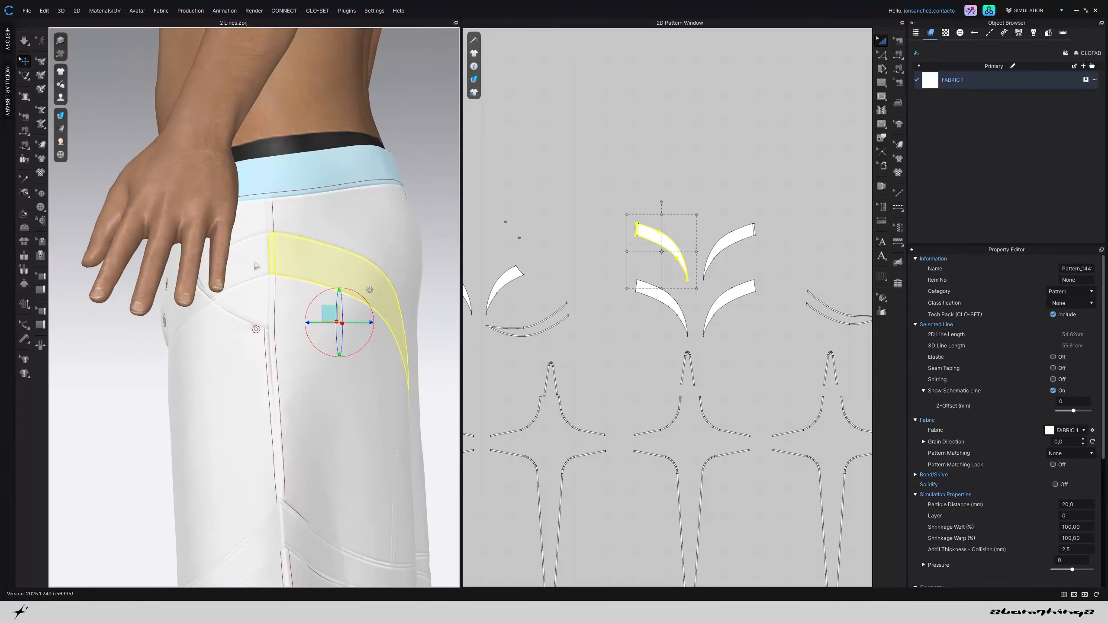
left_click(882, 55)
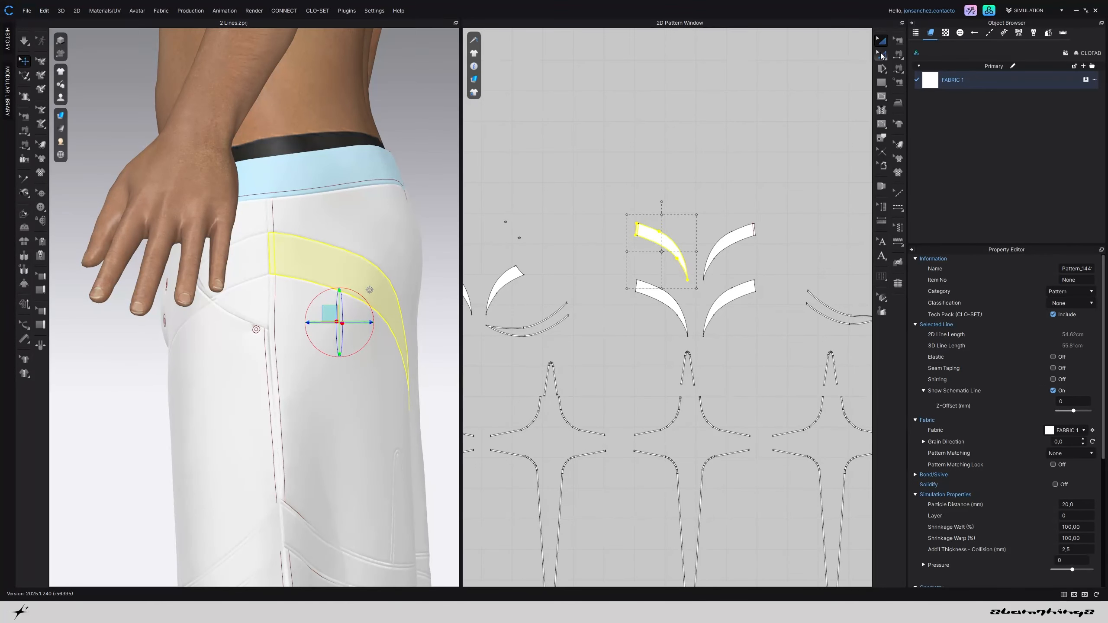
scroll(680, 191, "up", 3)
left_click(670, 219)
scroll(622, 263, "up", 5)
left_click(590, 278)
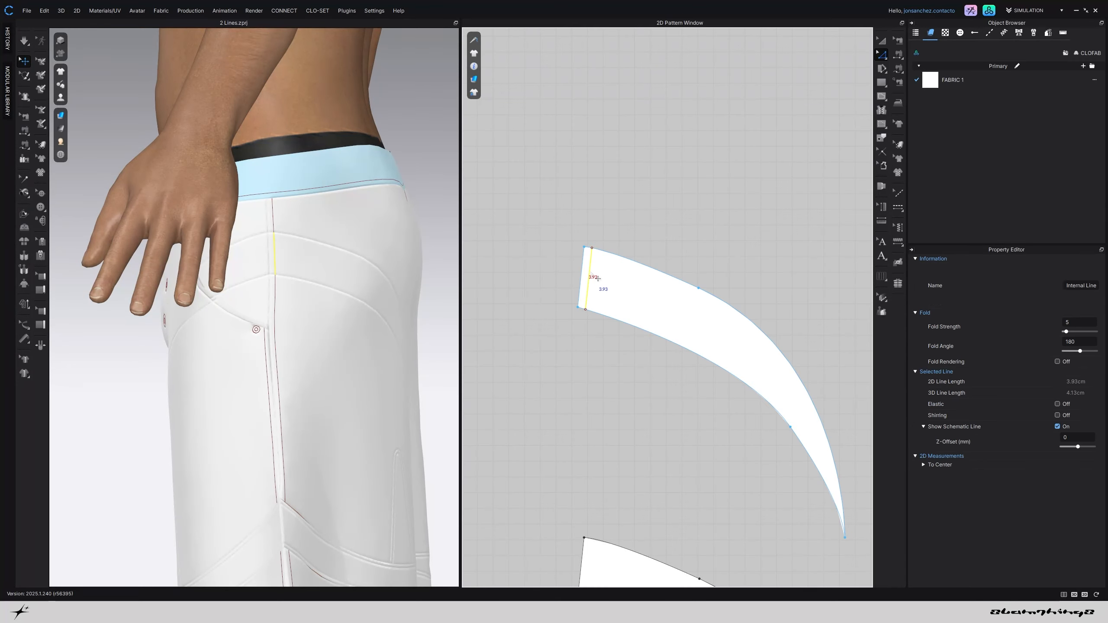
key("Delete")
Delete the matching internal line beside the wide end of the right crescent in the same upper pair
scroll(587, 259, "down", 5)
middle_click_drag(792, 271, 700, 245)
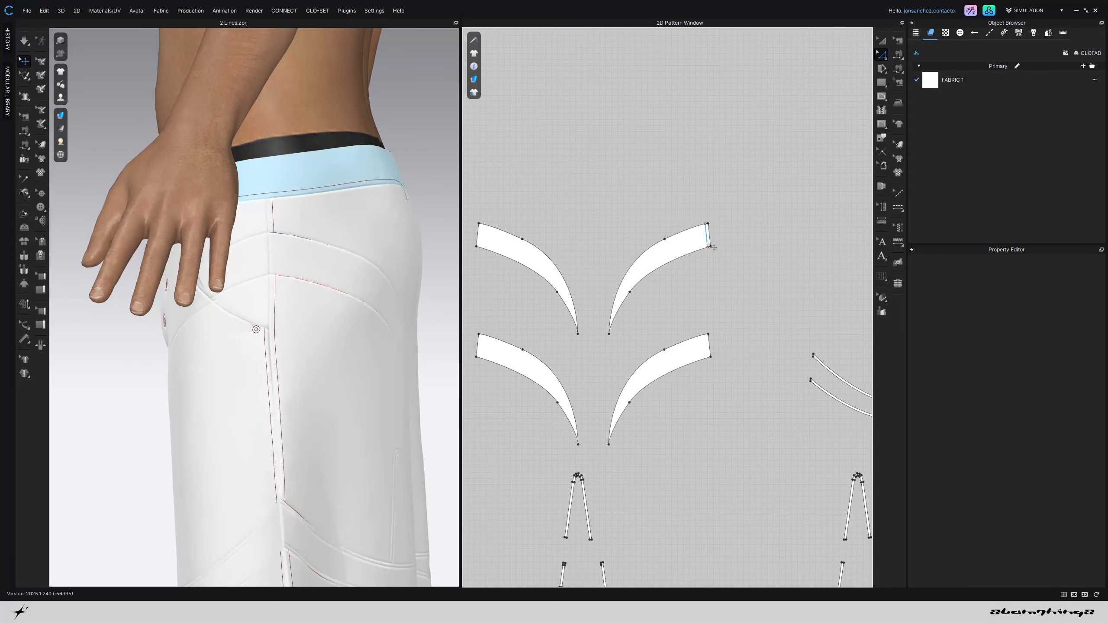
left_click(709, 242)
left_click(718, 246)
key("Delete")
Move the two solid front crescents to just above the stacked hip crescent pairs, mirrored side by side
left_click(881, 41)
scroll(651, 245, "down", 5)
left_click_drag(547, 253, 731, 199)
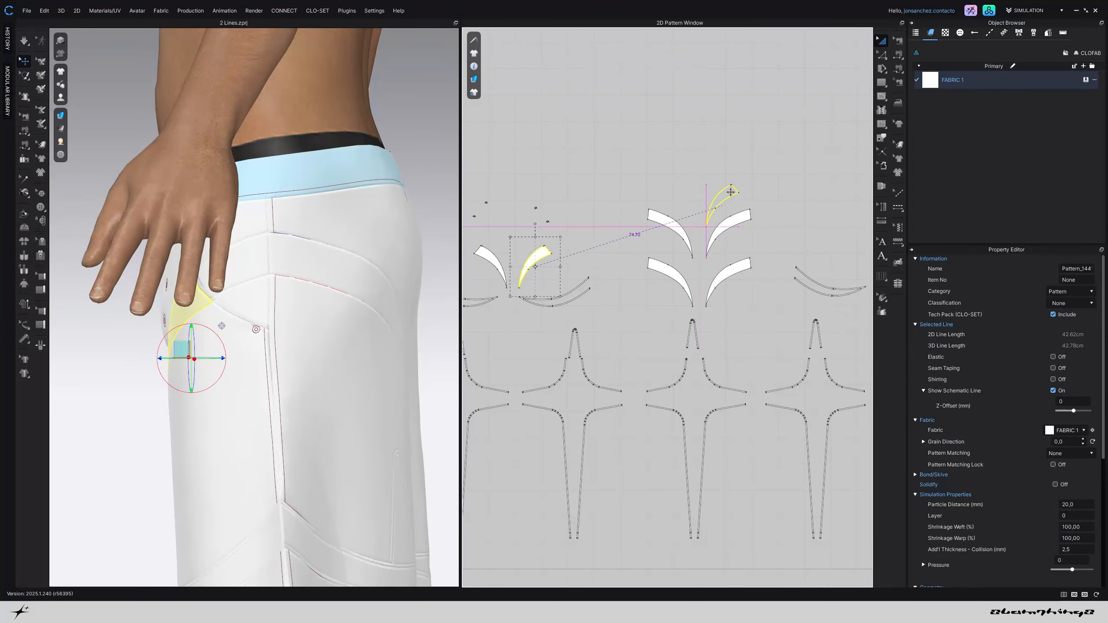
left_click_drag(510, 264, 633, 213)
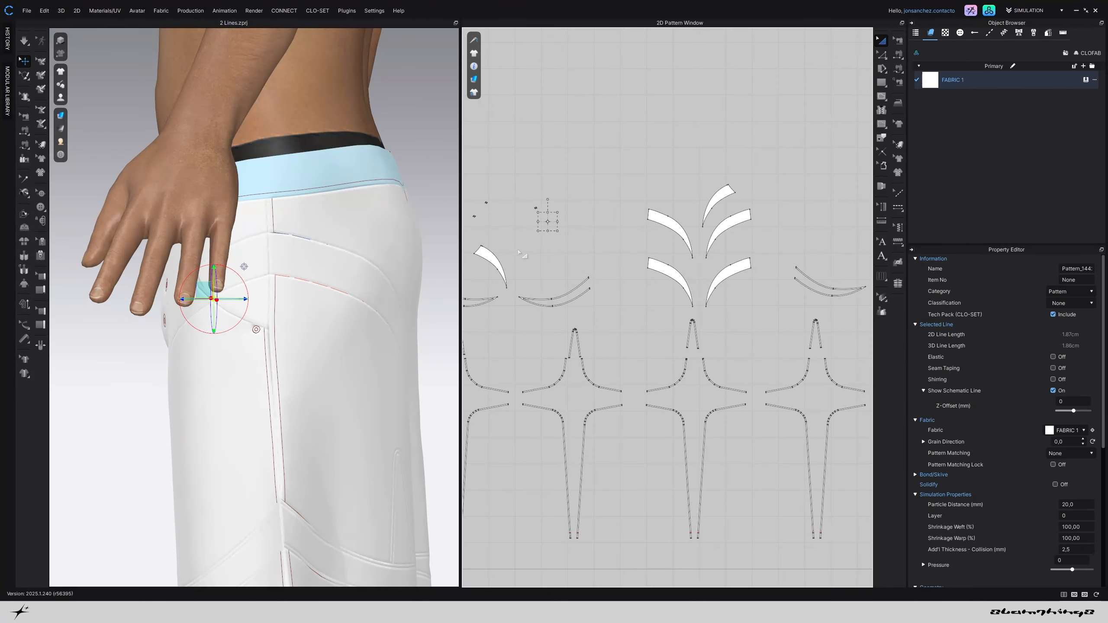
left_click_drag(498, 261, 652, 196)
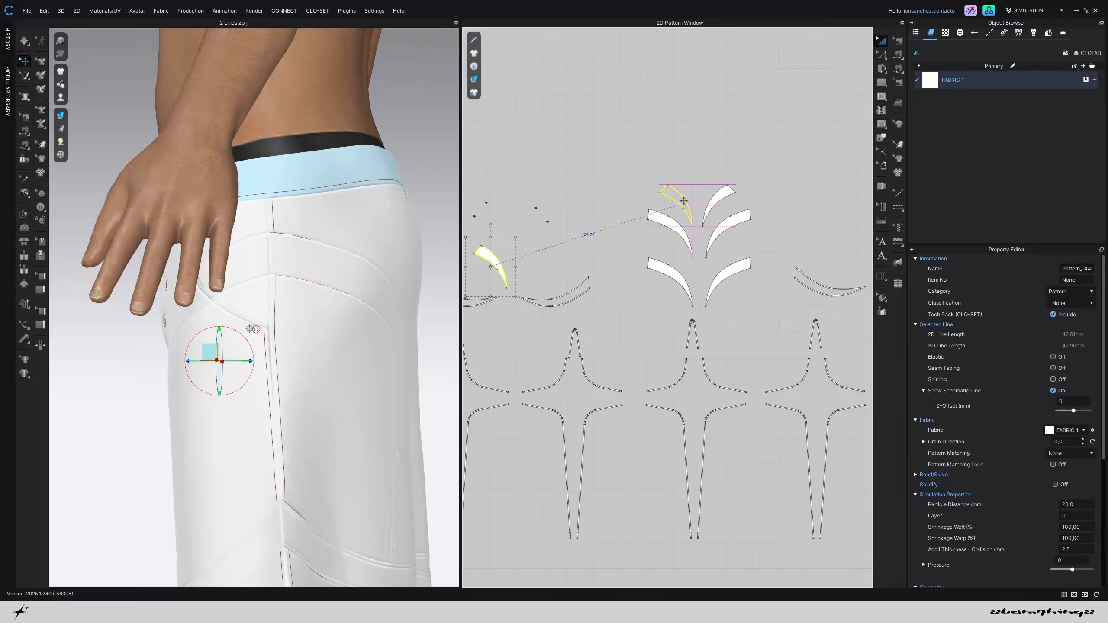
scroll(772, 190, "up", 2)
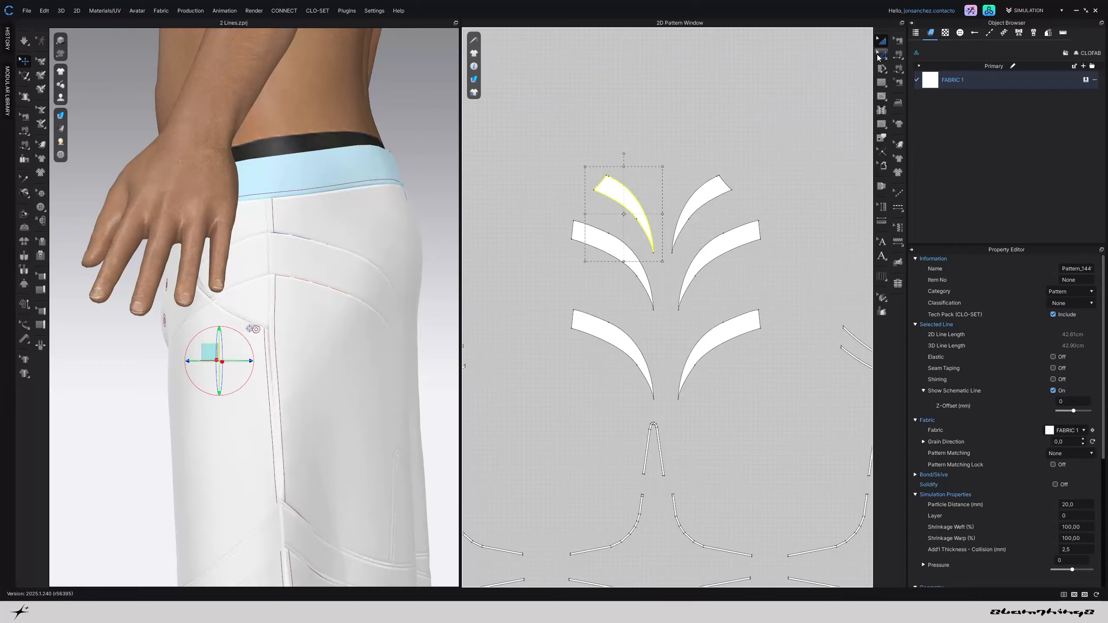
left_click(663, 234)
scroll(663, 235, "up", 2)
left_click(625, 238)
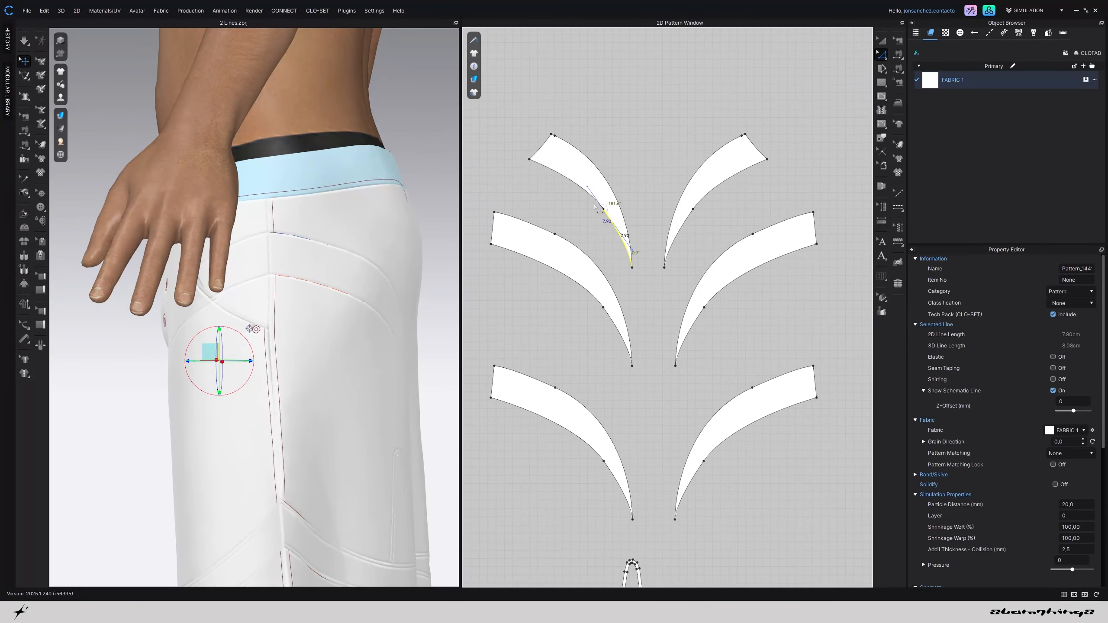
left_click(593, 199)
left_click(545, 169)
scroll(607, 202, "up", 3)
right_click(618, 197)
key("Escape")
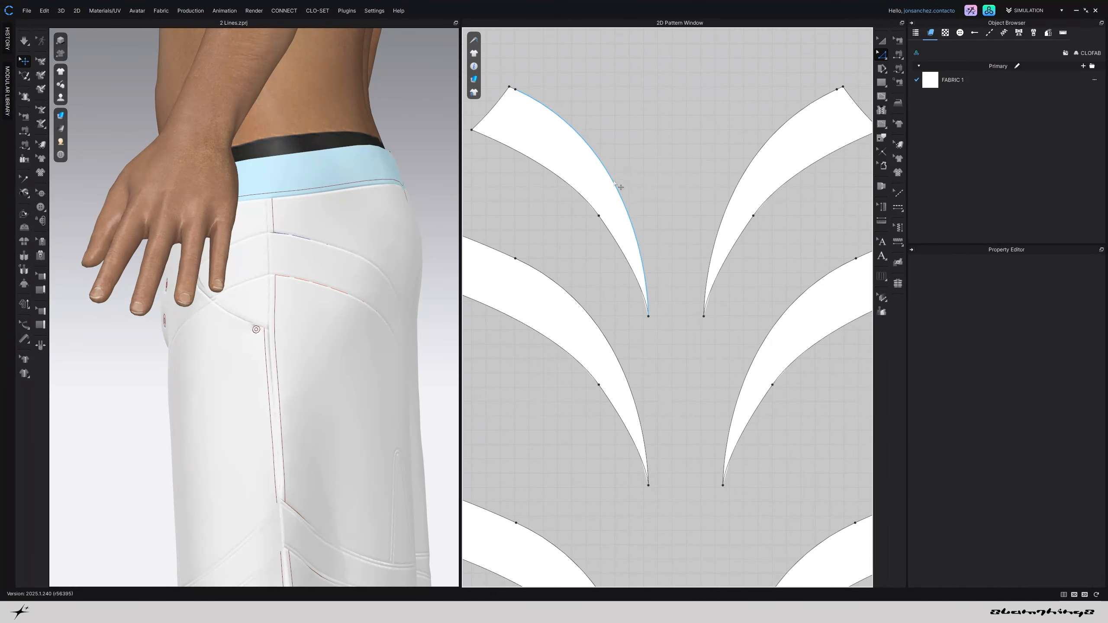
Try to offset the left front crescent's long curved edges as an internal line at 0.35 cm
left_click(614, 182)
left_click(520, 129)
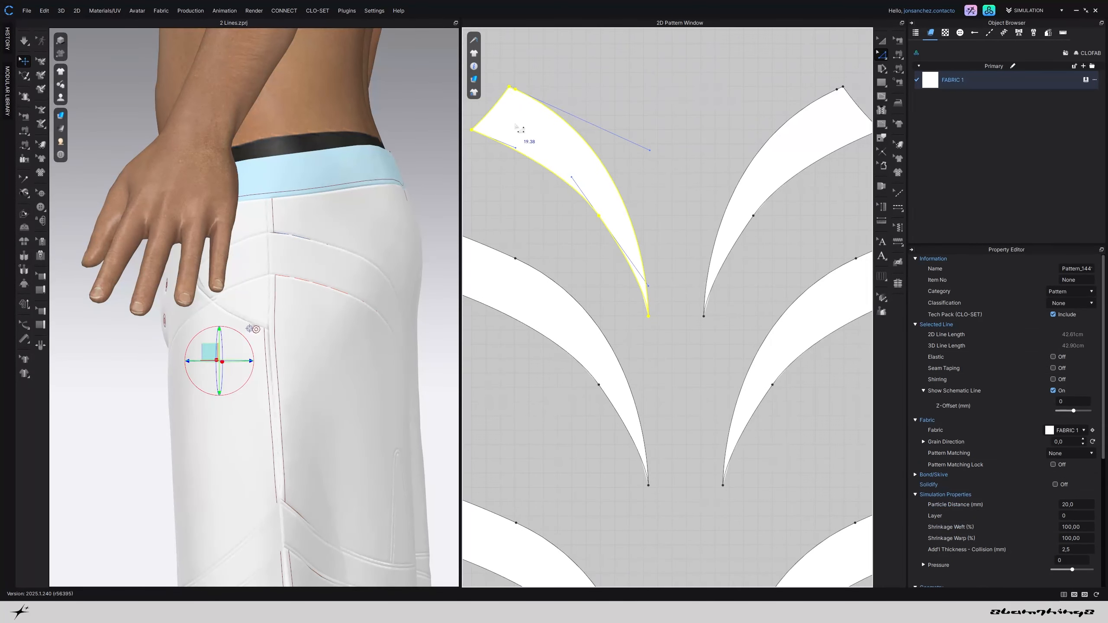
right_click(553, 176)
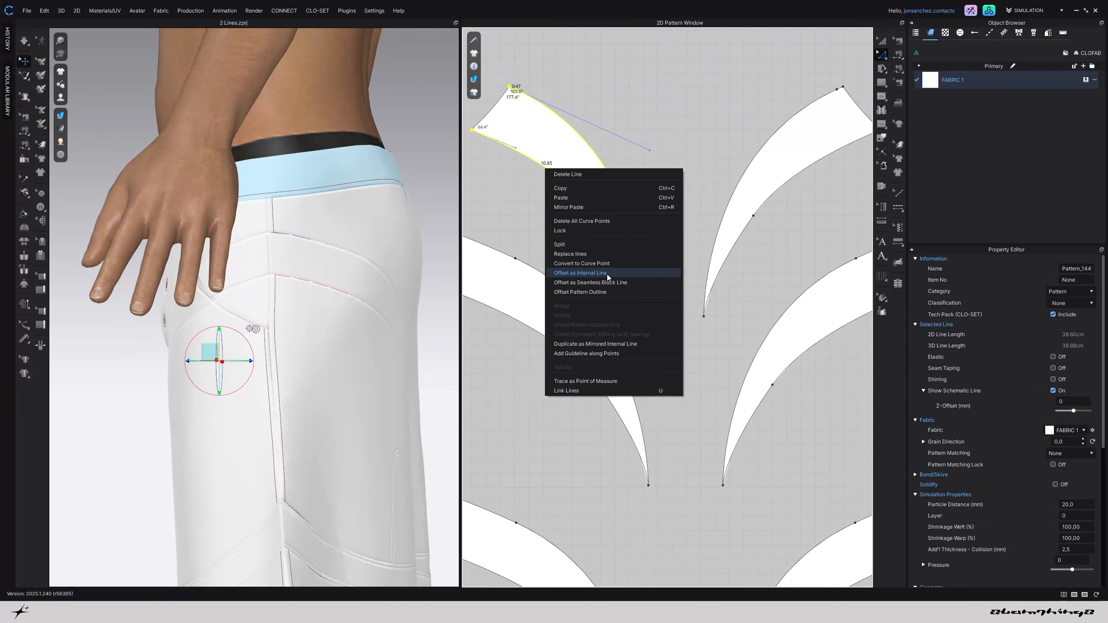
left_click(567, 267)
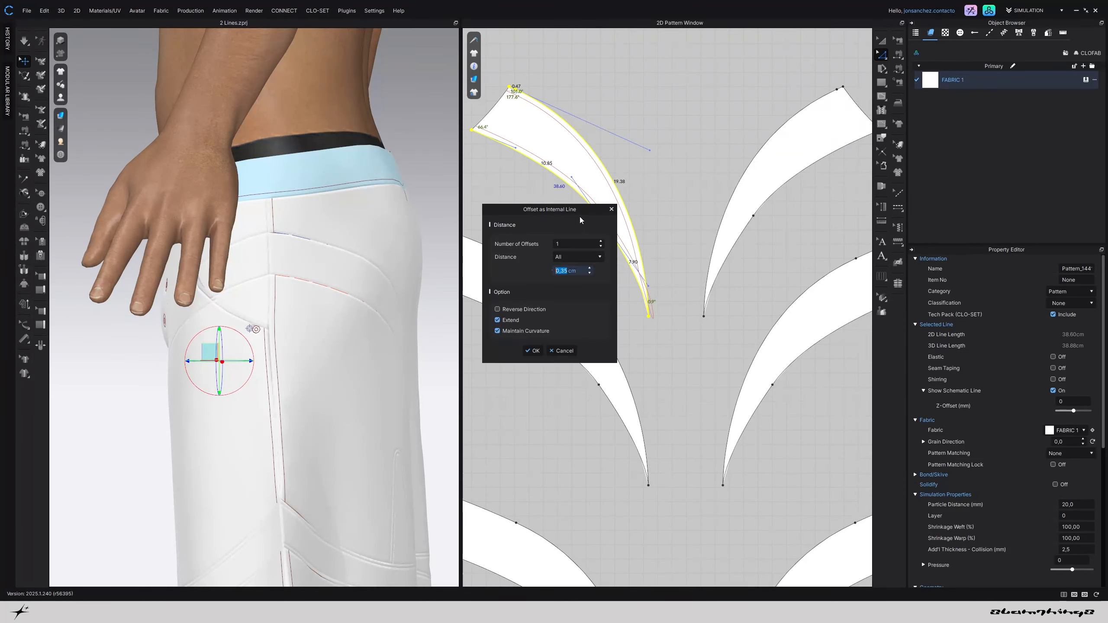
left_click_drag(580, 216, 616, 306)
type("0,1")
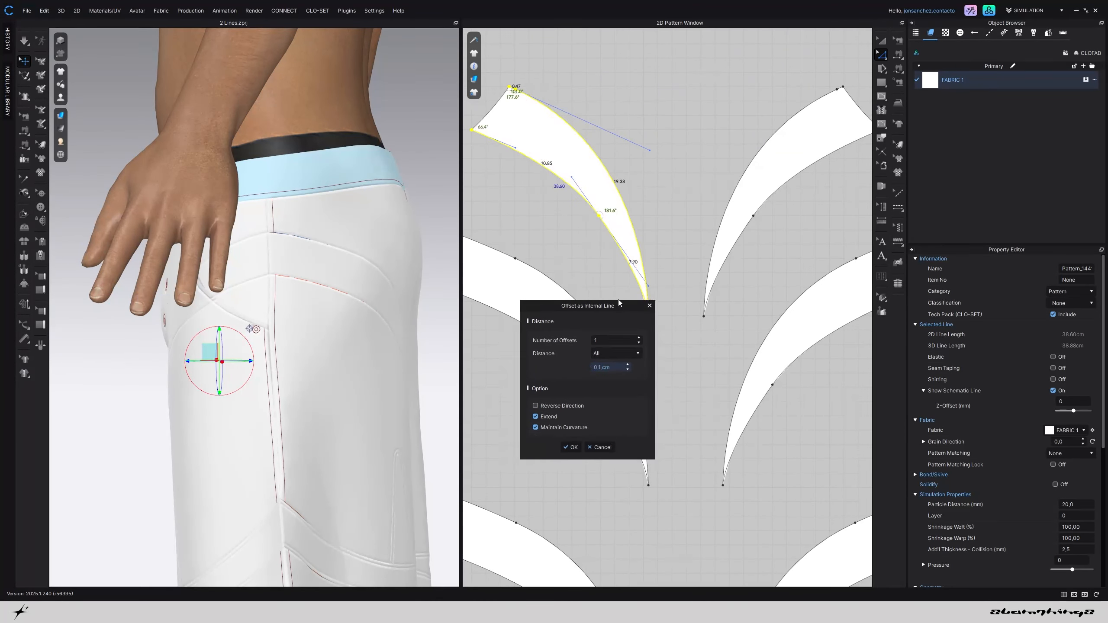
key("BackSpace")
type("2")
type("3")
type("5")
left_click_drag(585, 304, 678, 402)
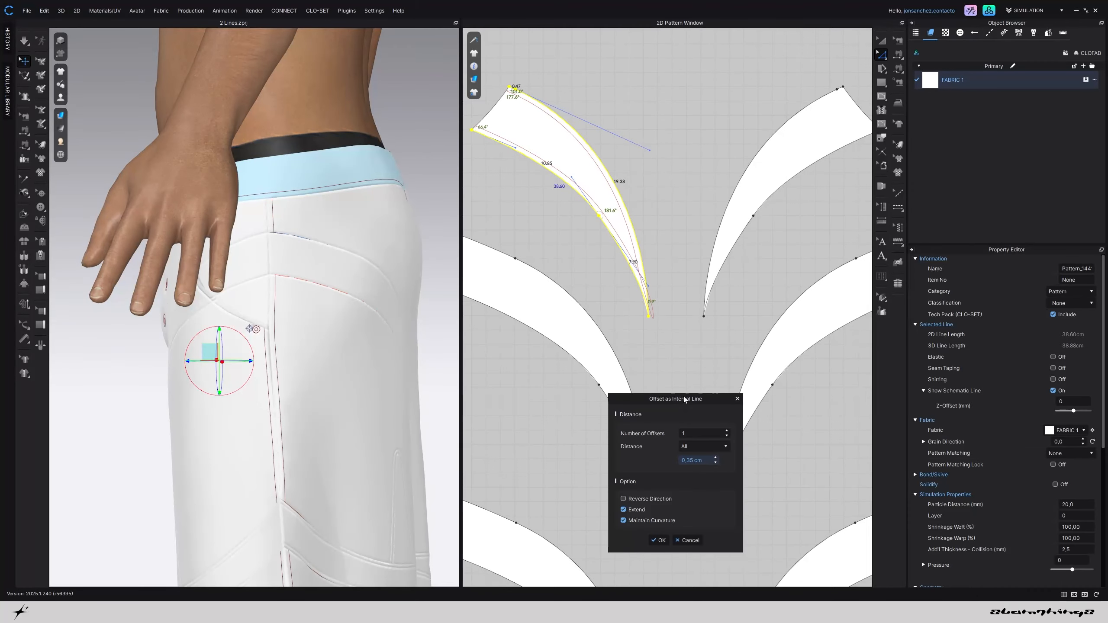
left_click(737, 399)
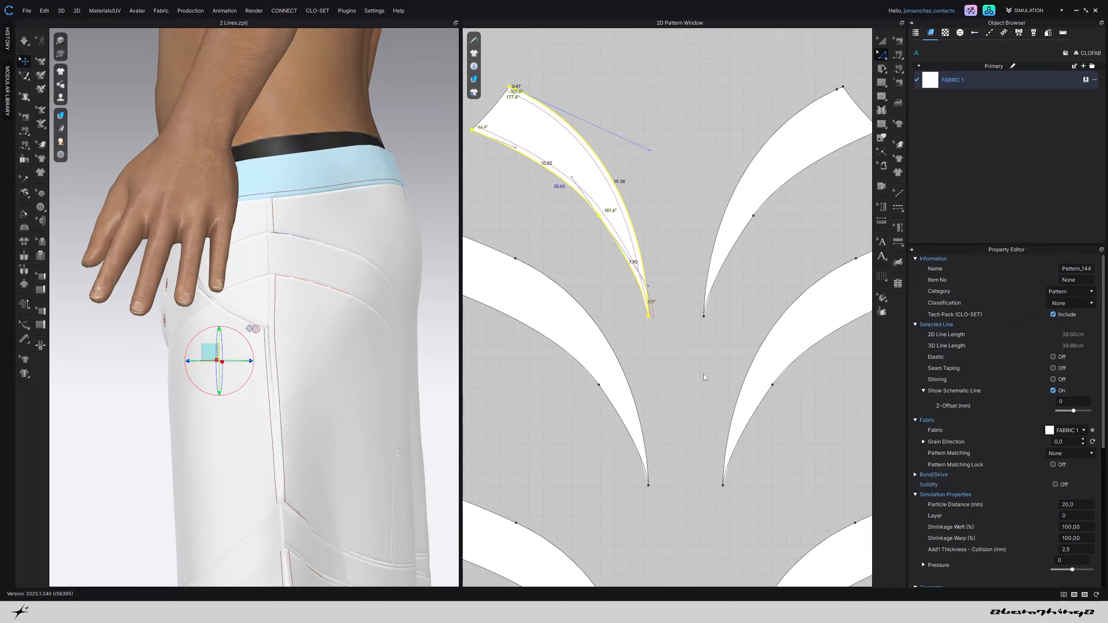
Examine the edges meeting at the pointed tip of the left front crescent
left_click(666, 337)
scroll(732, 479, "up", 4)
middle_click_drag(668, 338, 785, 576)
scroll(745, 518, "down", 2)
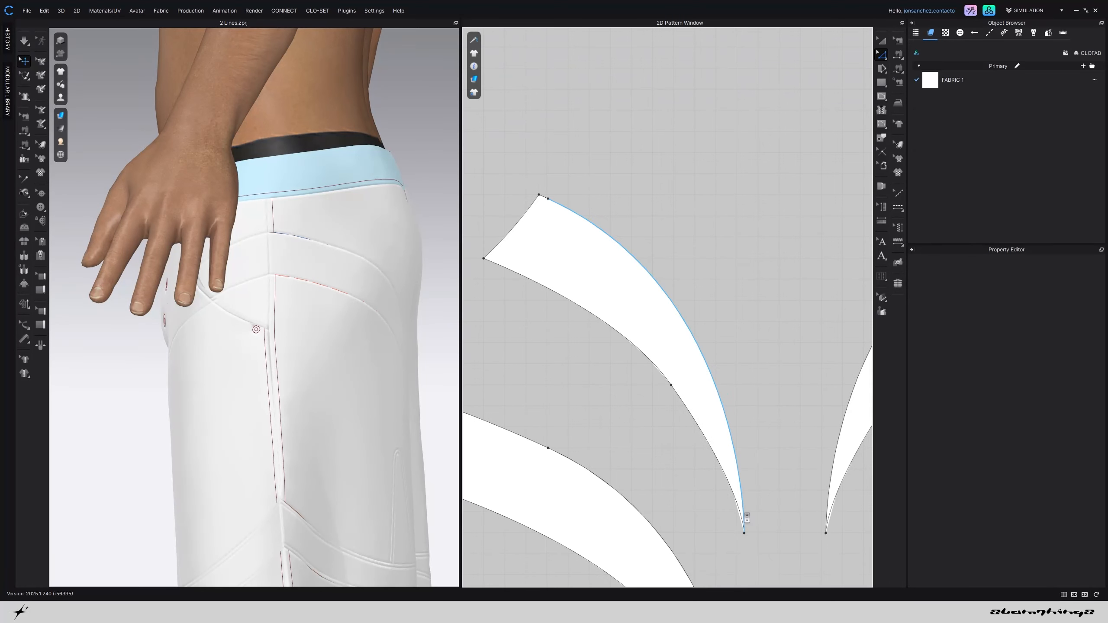
left_click(743, 509)
left_click(766, 530)
left_click(744, 518)
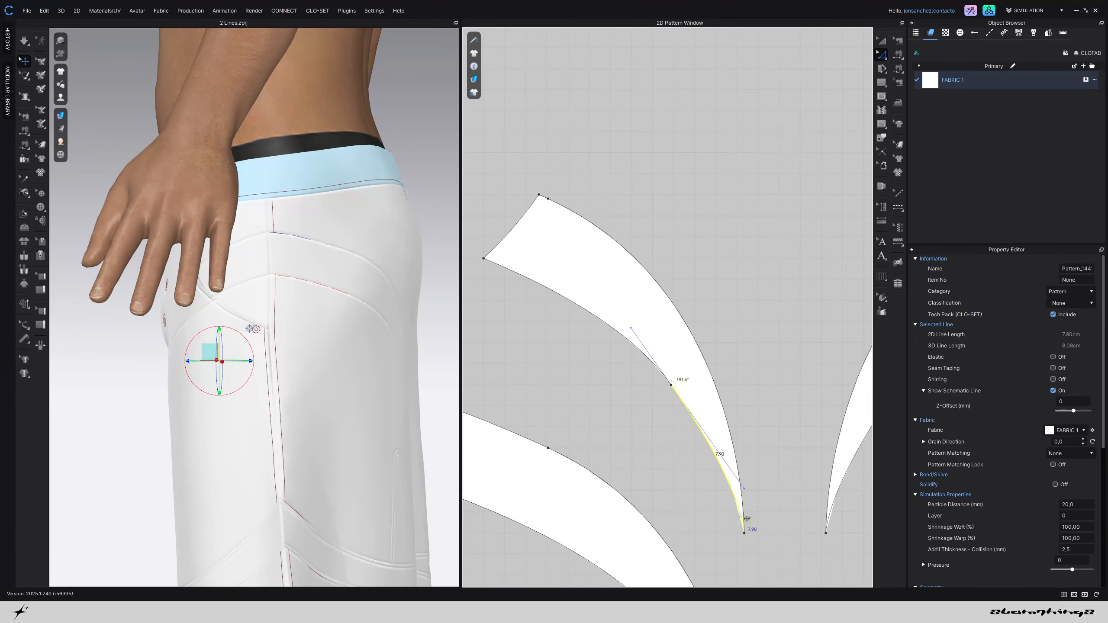
Try the 0.35 cm internal line offset on the left front crescent again, testing the Maintain Curvature and Reverse Direction options
left_click(602, 287)
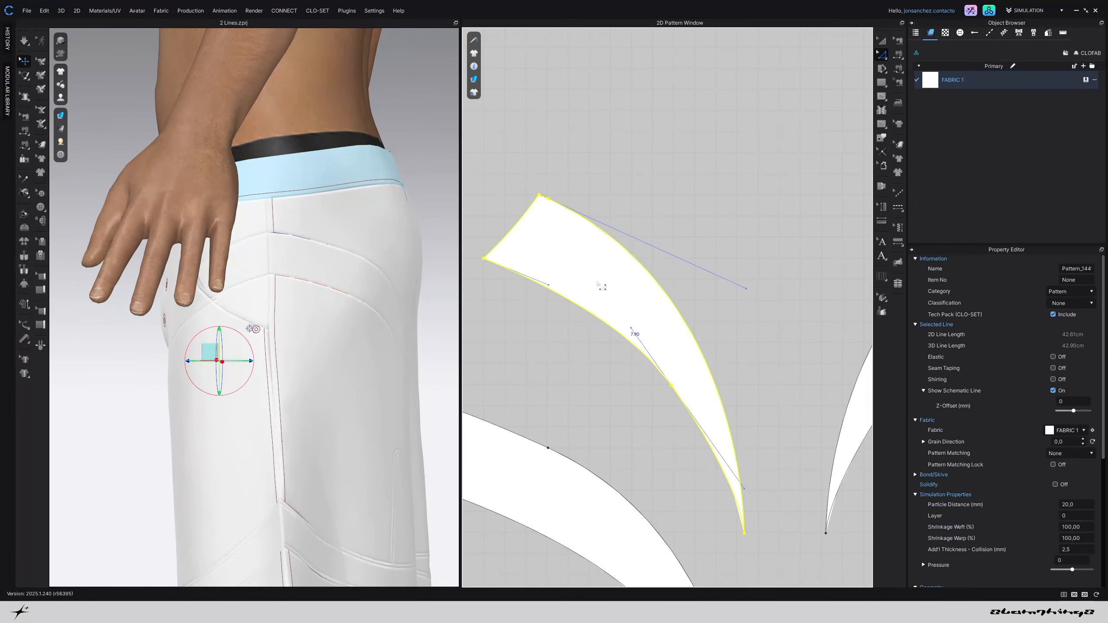
left_click(521, 219, "shift")
right_click(739, 467)
left_click(801, 340)
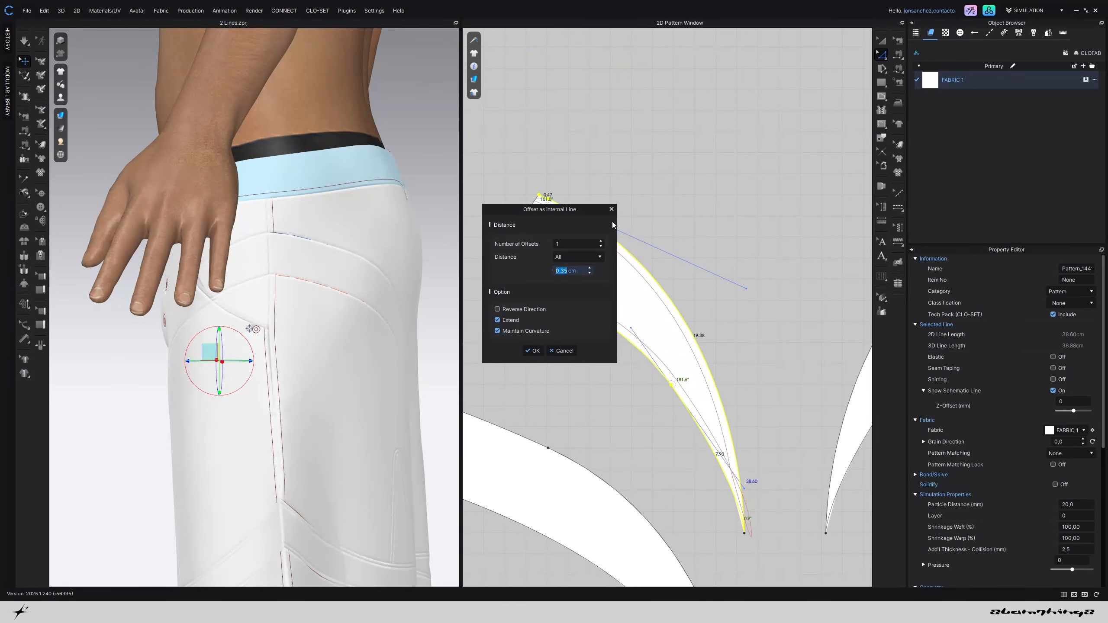
left_click(529, 331)
left_click(497, 330)
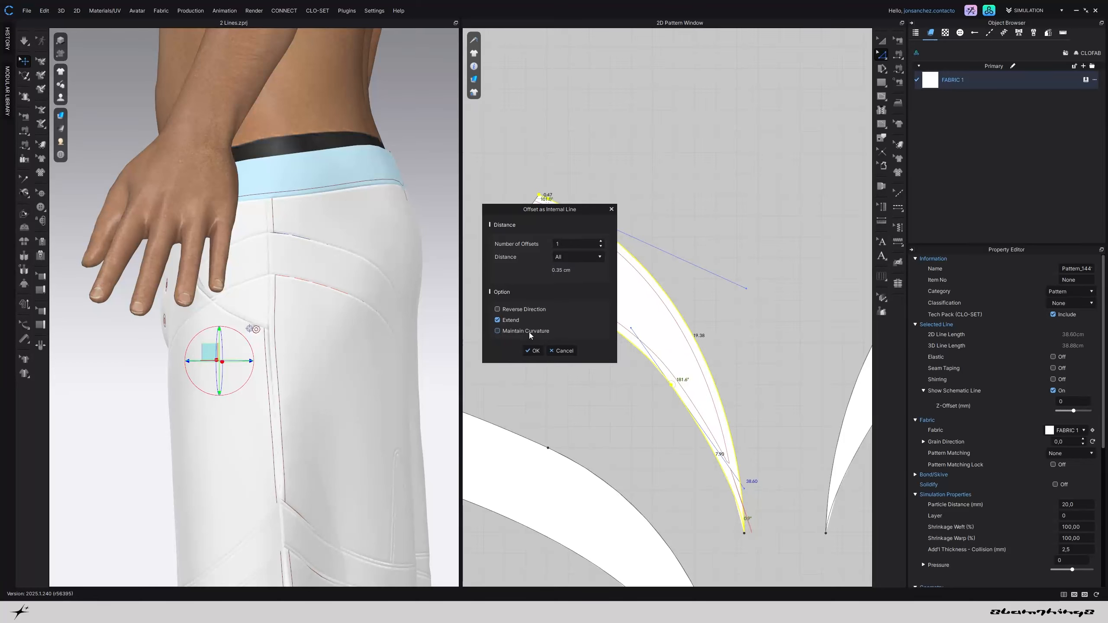
left_click(535, 309)
left_click(535, 309)
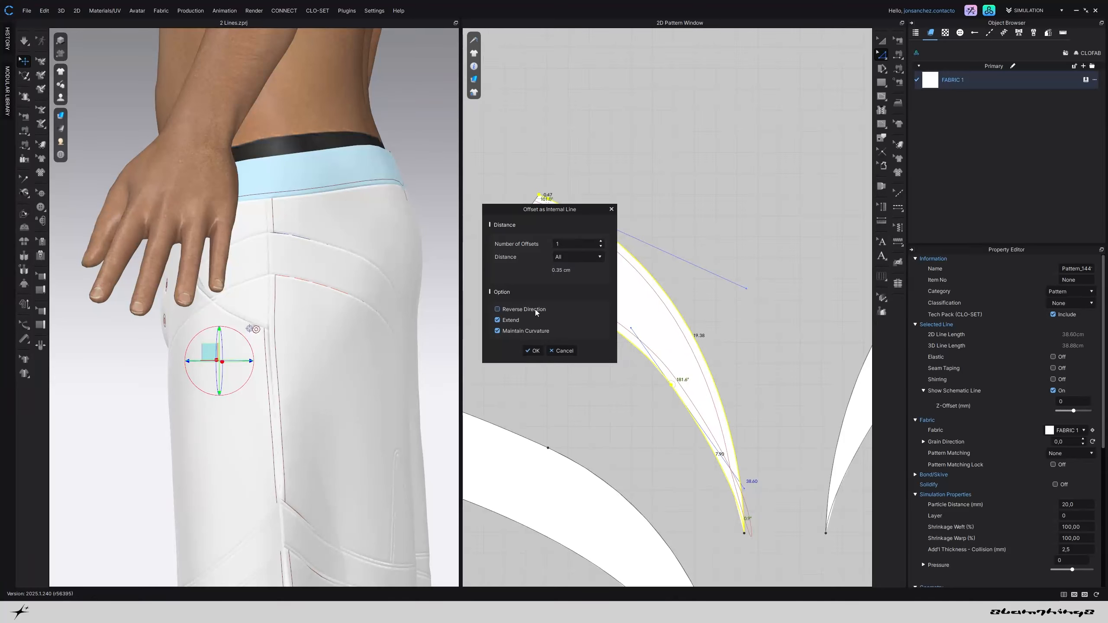
left_click(612, 209)
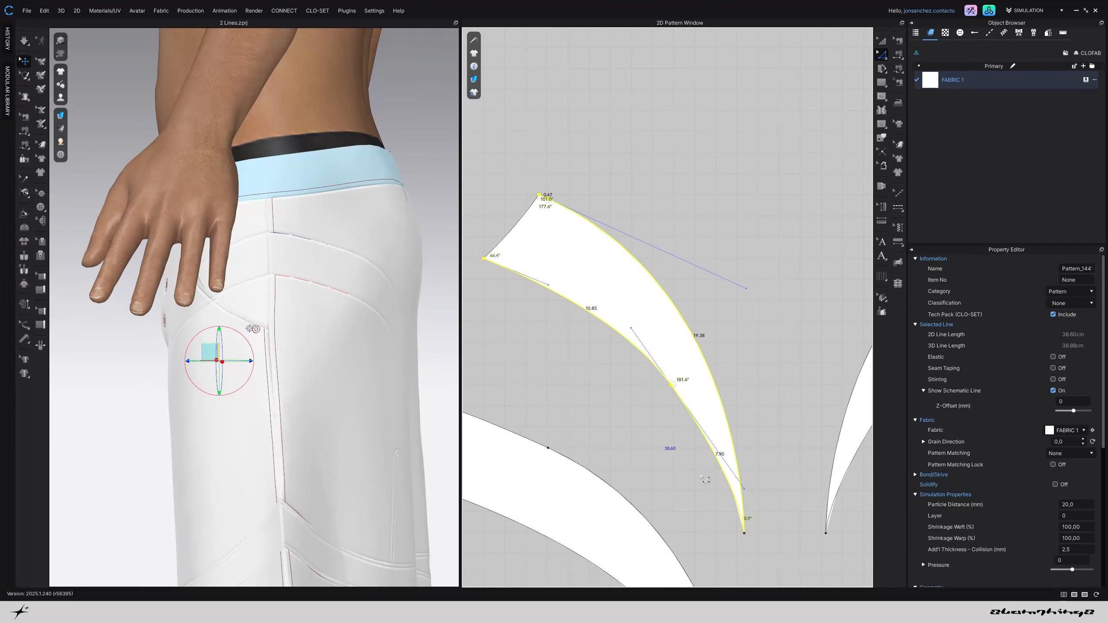
Inspect the left front crescent's tip point up close
left_click(764, 542)
left_click(745, 534)
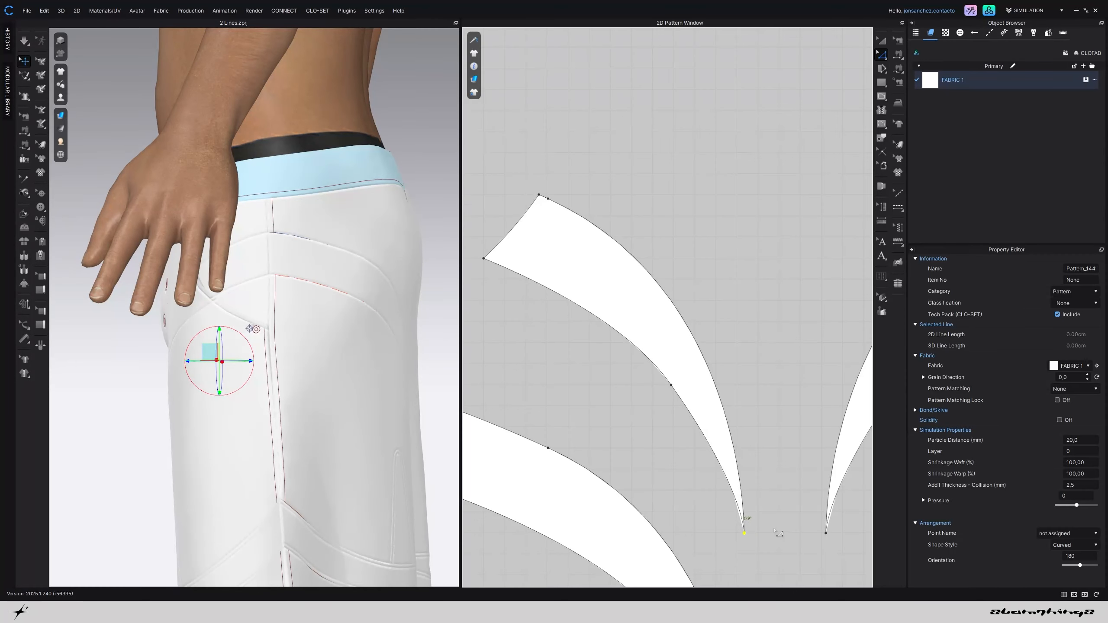
scroll(779, 533, "up", 5)
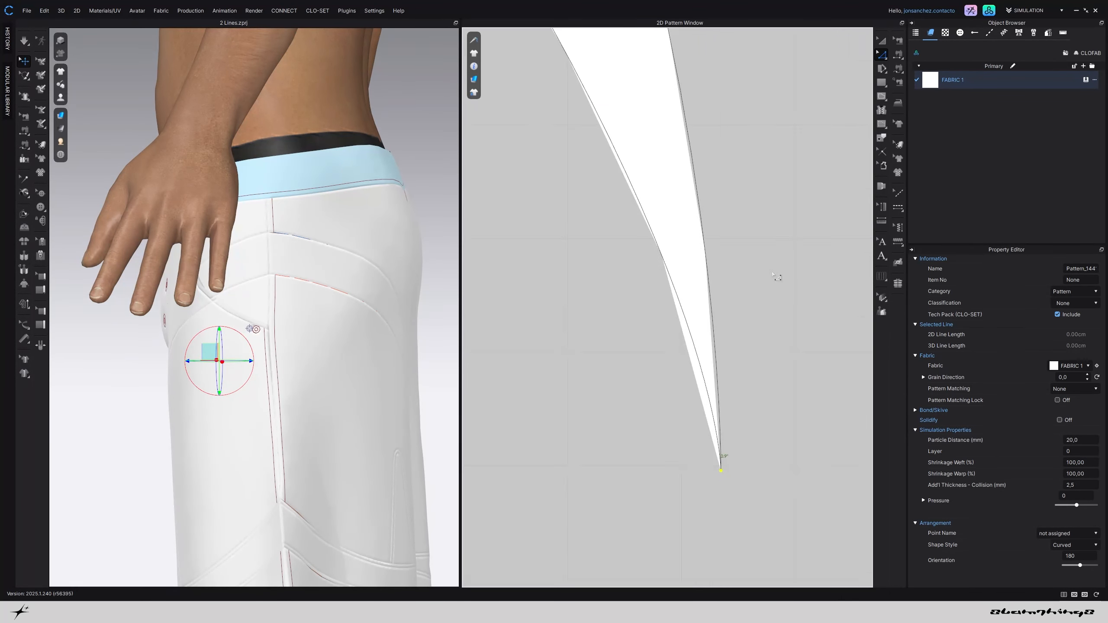
scroll(776, 277, "down", 8)
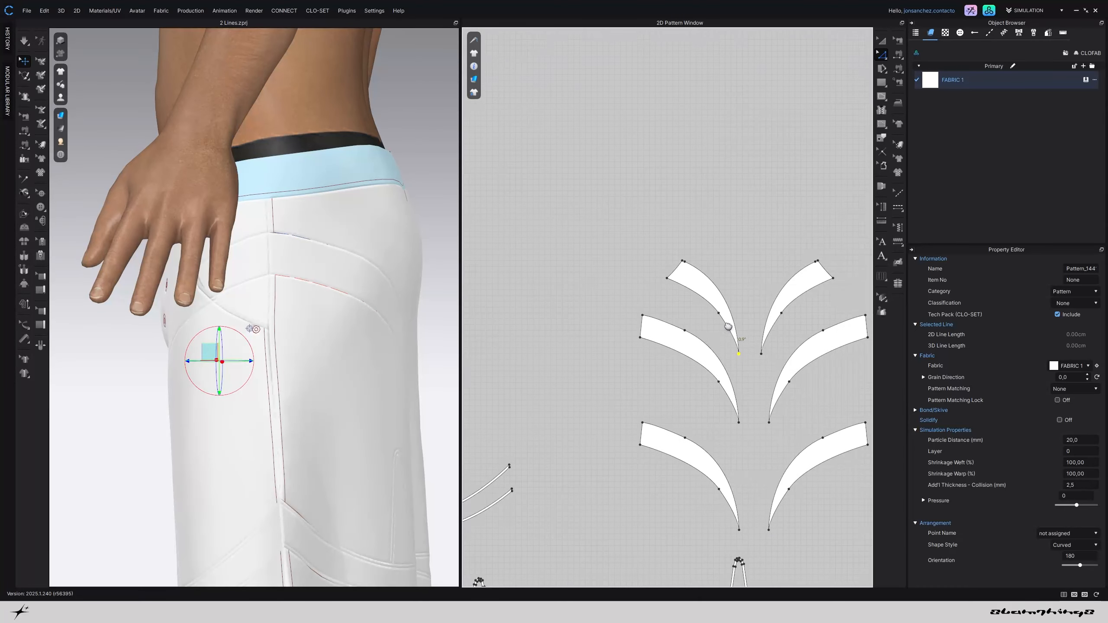
right_click_drag(728, 327, 712, 294)
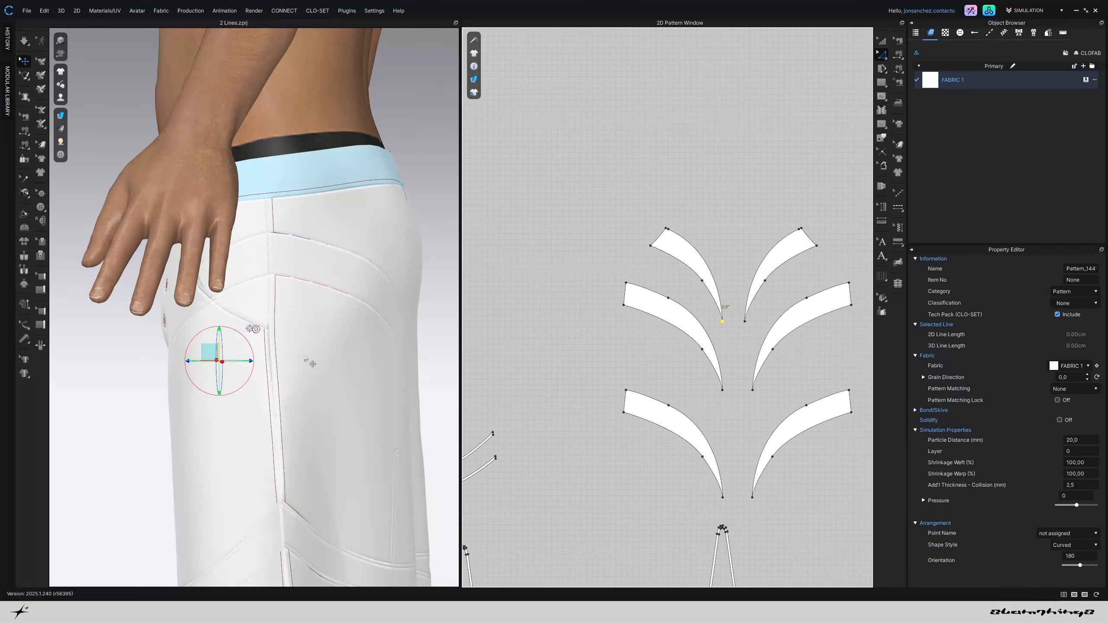
Compare the front crescent on the simulated trousers with the matching crescent cutout in the front trouser panel
right_click_drag(308, 360, 254, 345)
scroll(575, 371, "down", 5)
scroll(724, 345, "up", 6)
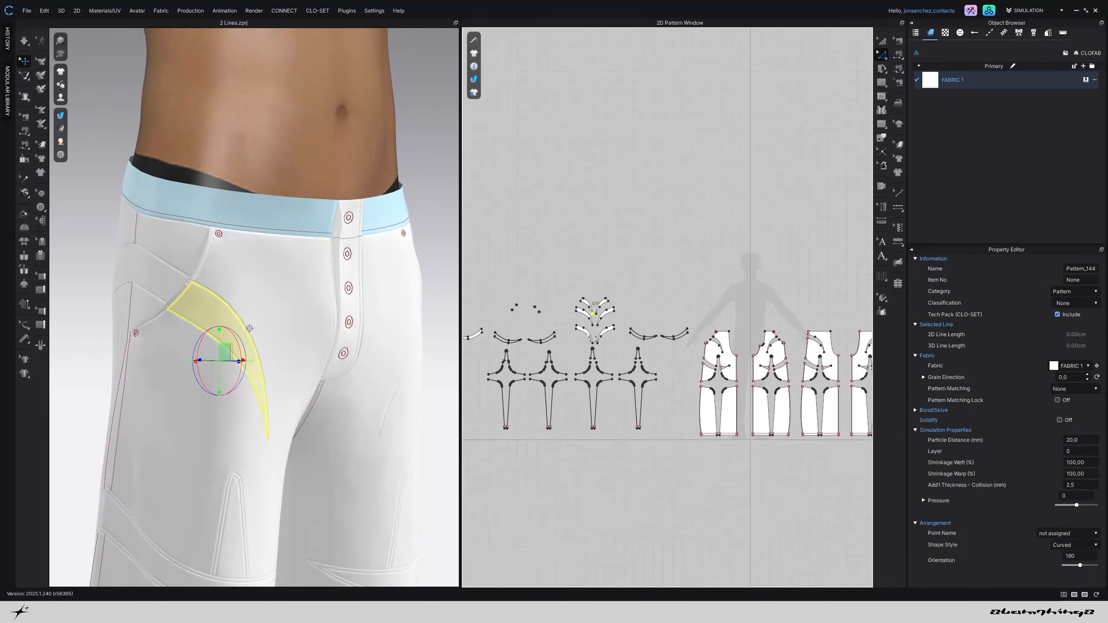
scroll(721, 366, "up", 4)
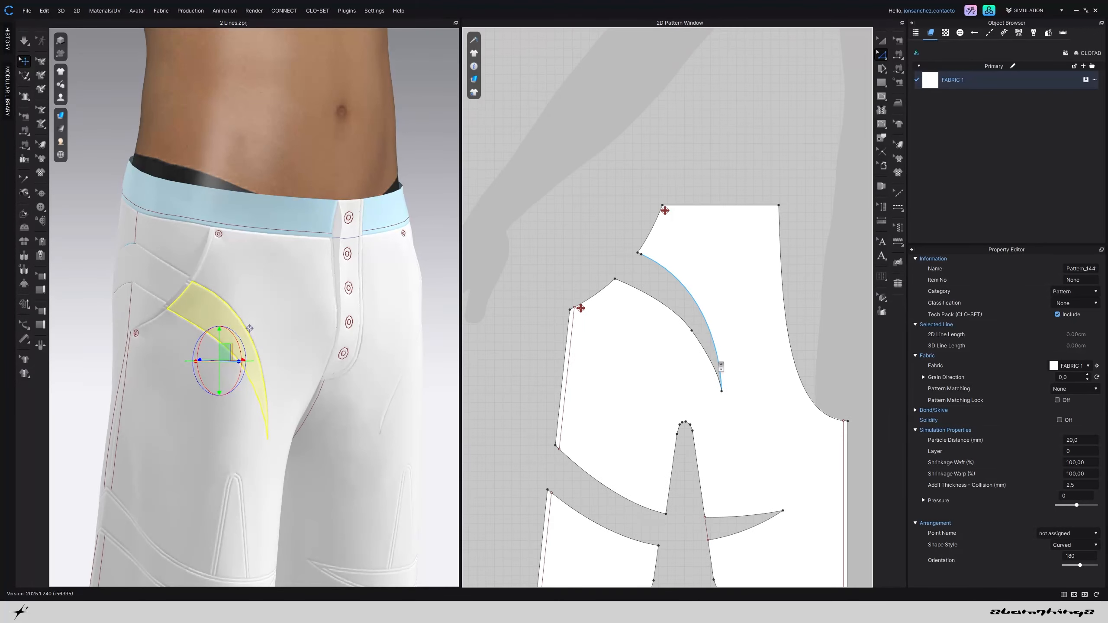
scroll(279, 271, "down", 10)
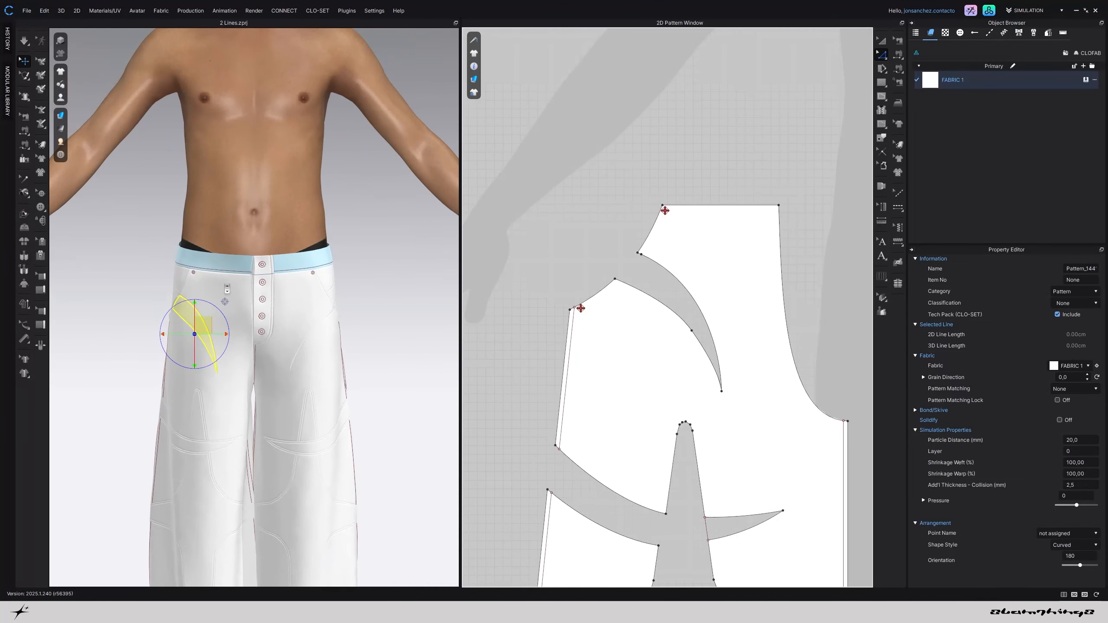
scroll(279, 270, "up", 4)
scroll(679, 279, "up", 4)
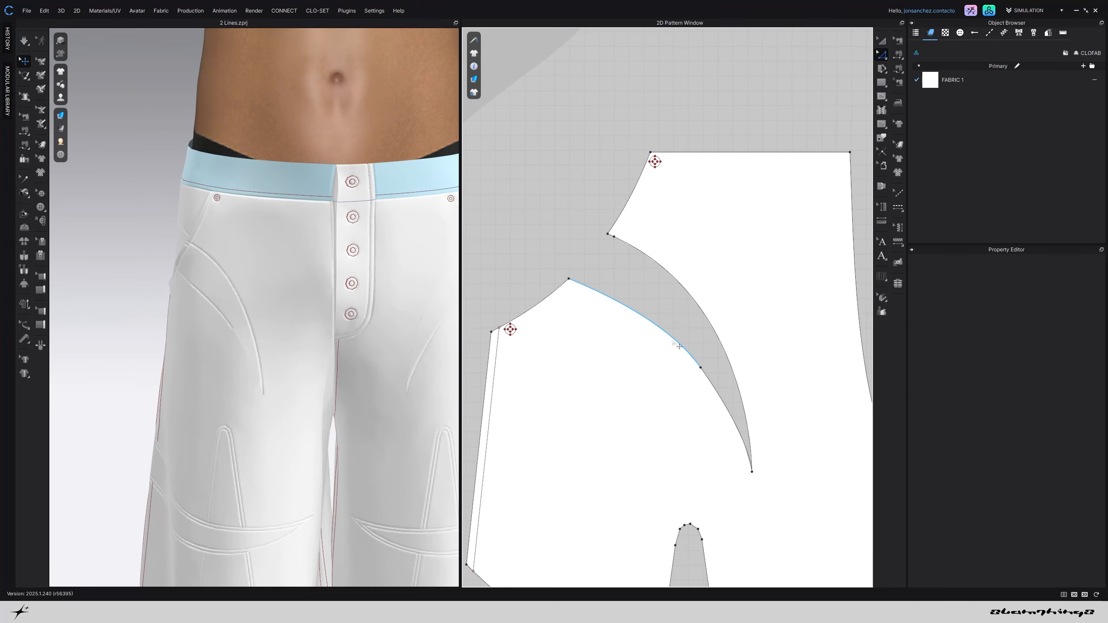
Try to offset the curved edges of the front panel's crescent cutout as an internal line at 0.35 cm
left_click(672, 343)
left_click(725, 403, "shift")
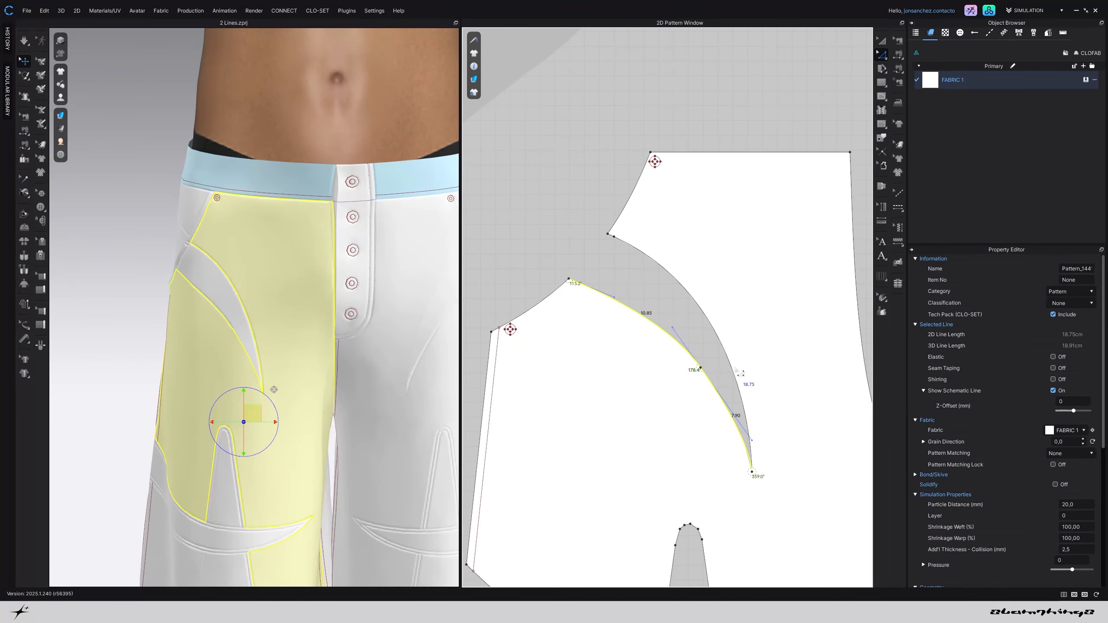
left_click(737, 371, "shift")
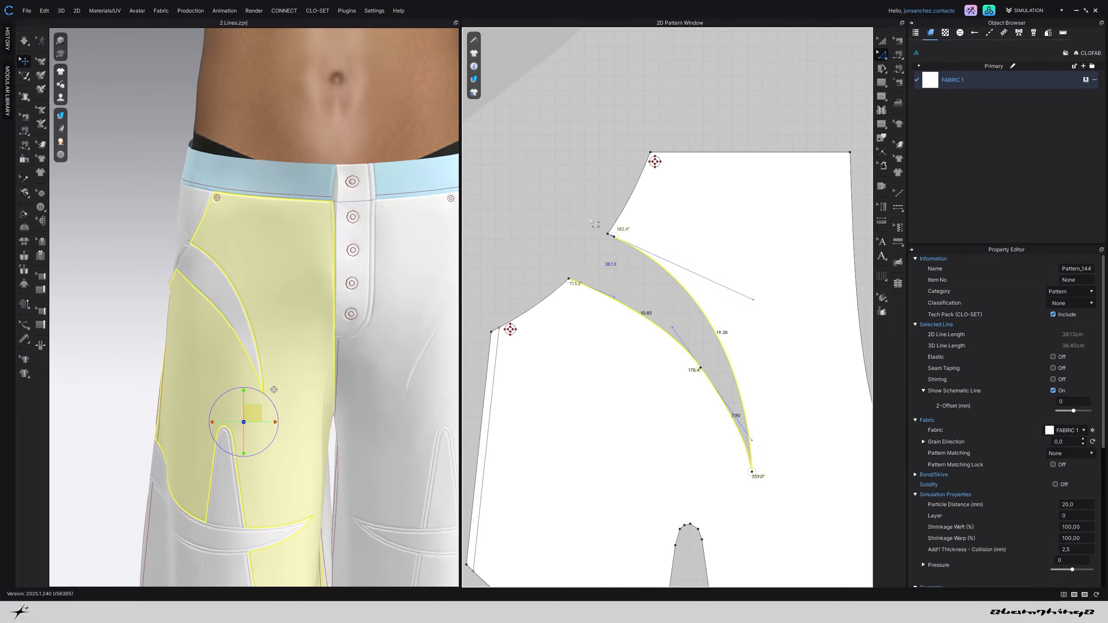
right_click(657, 268)
left_click(698, 366)
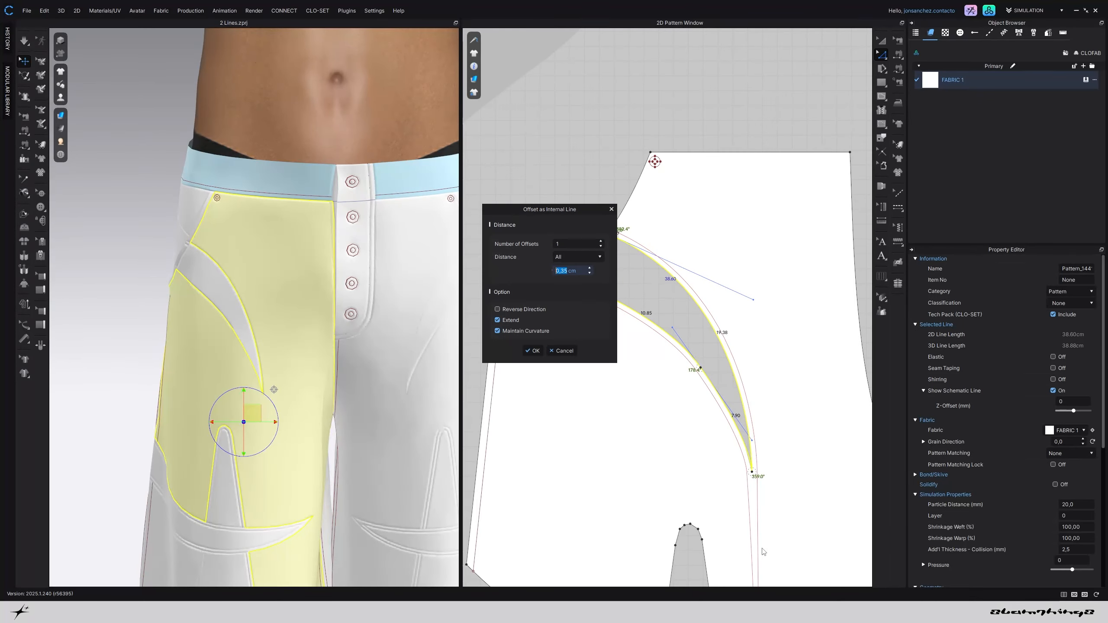
left_click(562, 351)
Round off the pointed tip of the upper left front crescent with Smooth Curve
left_click(881, 55)
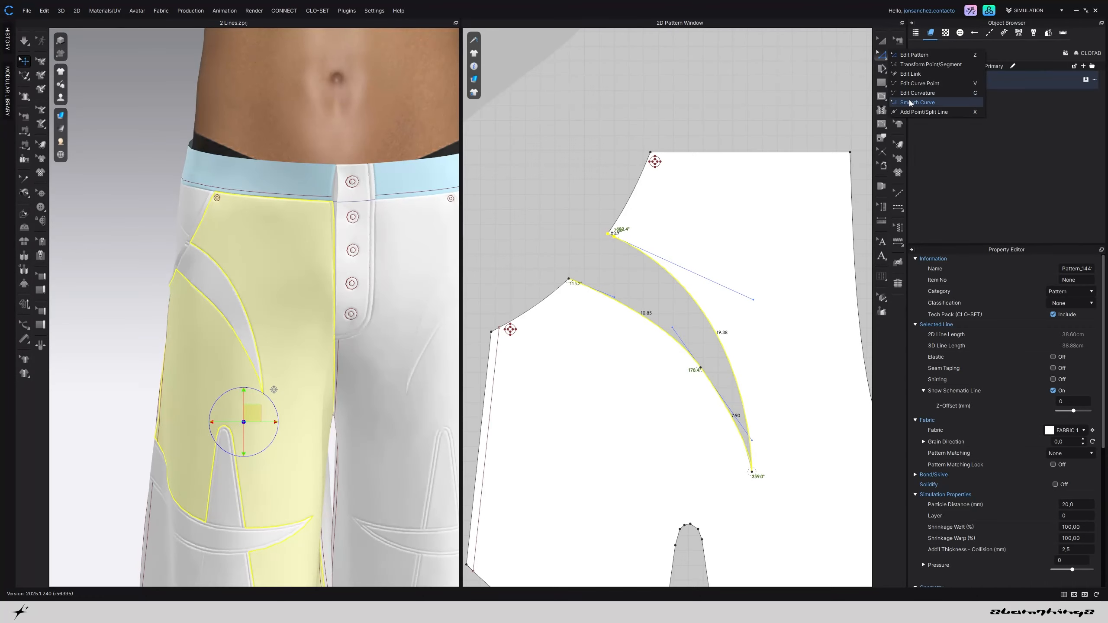
left_click(910, 103)
scroll(720, 250, "down", 10)
scroll(714, 259, "down", 2)
scroll(611, 251, "up", 15)
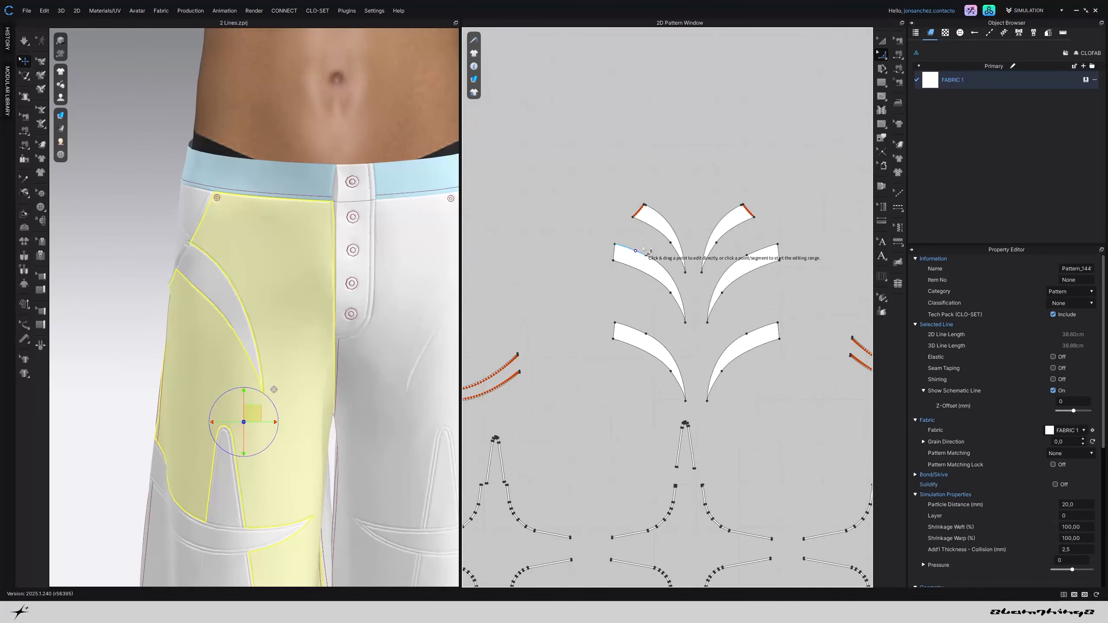
left_click_drag(764, 349, 768, 333)
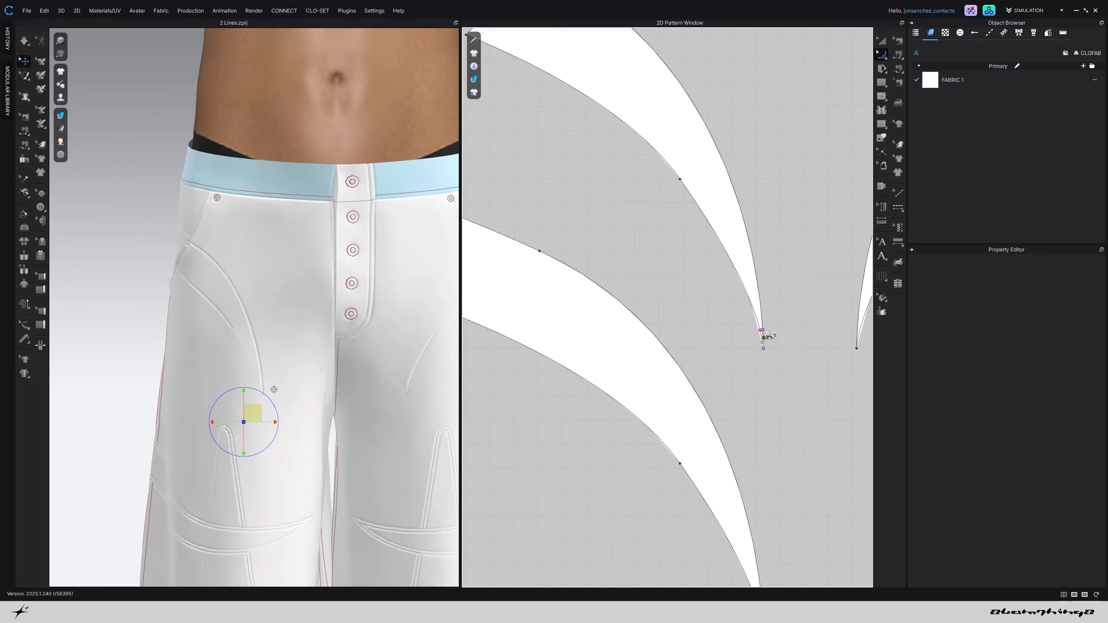
left_click(543, 326)
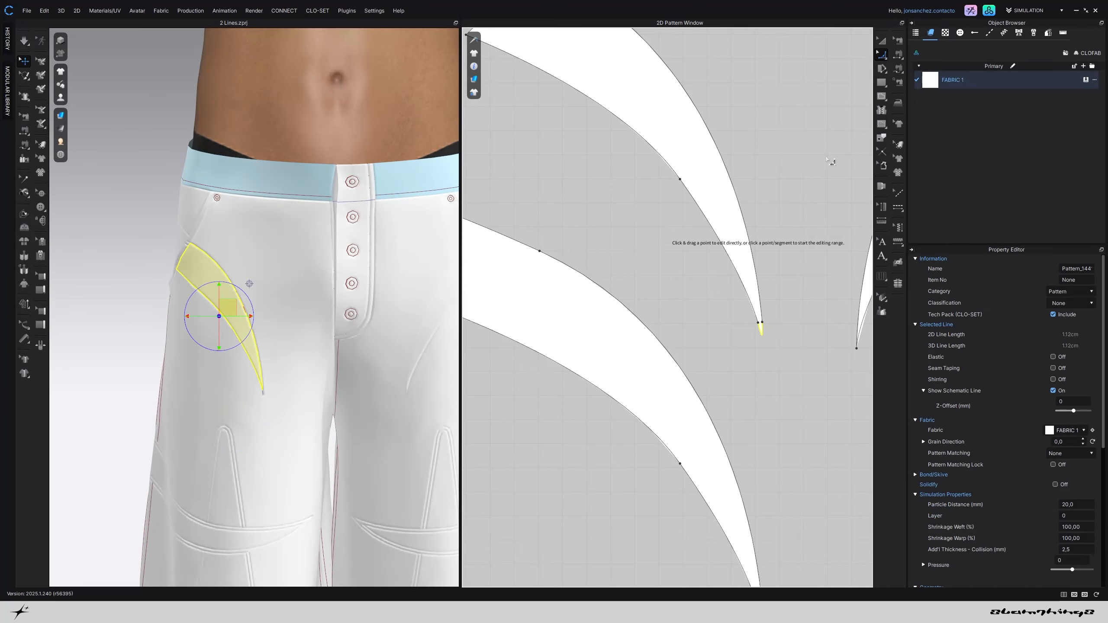
Try to offset the long curved edges of the smoothed upper left crescent as an internal line at 0.35 cm
left_click(736, 187)
left_click(732, 183)
double_click(732, 183)
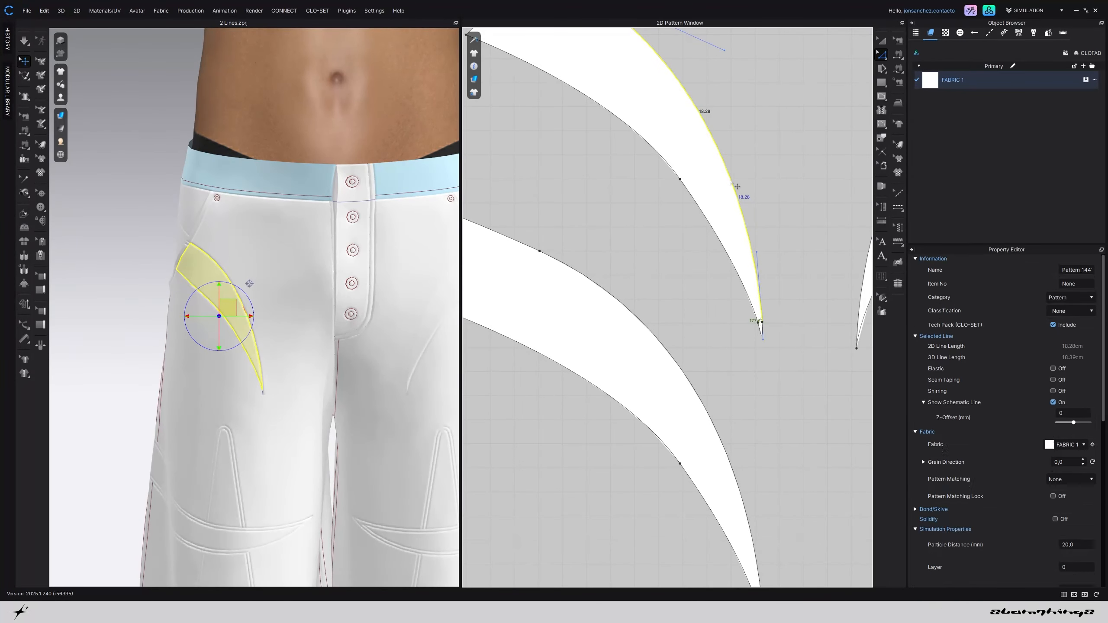
middle_click_drag(761, 228, 828, 376)
left_click(573, 148, "ctrl")
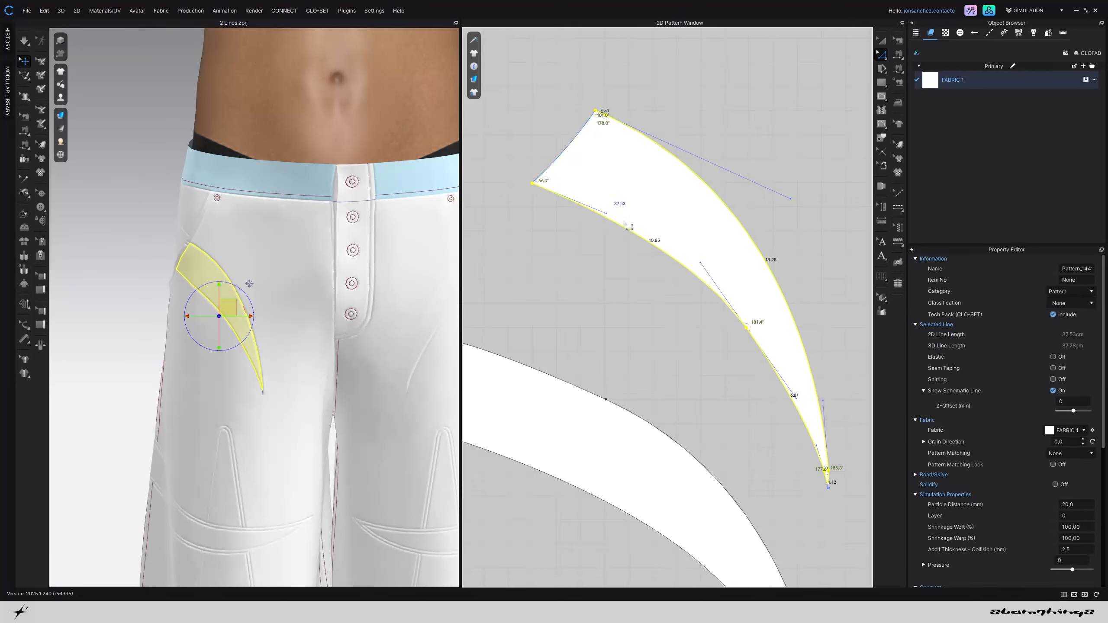
right_click(630, 232)
left_click(677, 339)
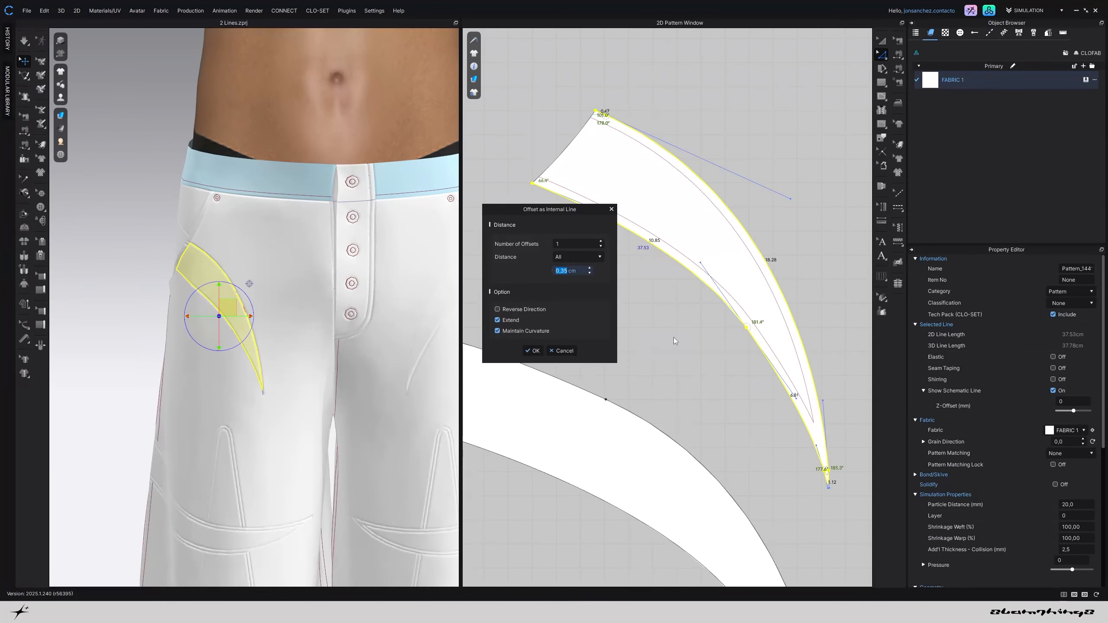
left_click(611, 210)
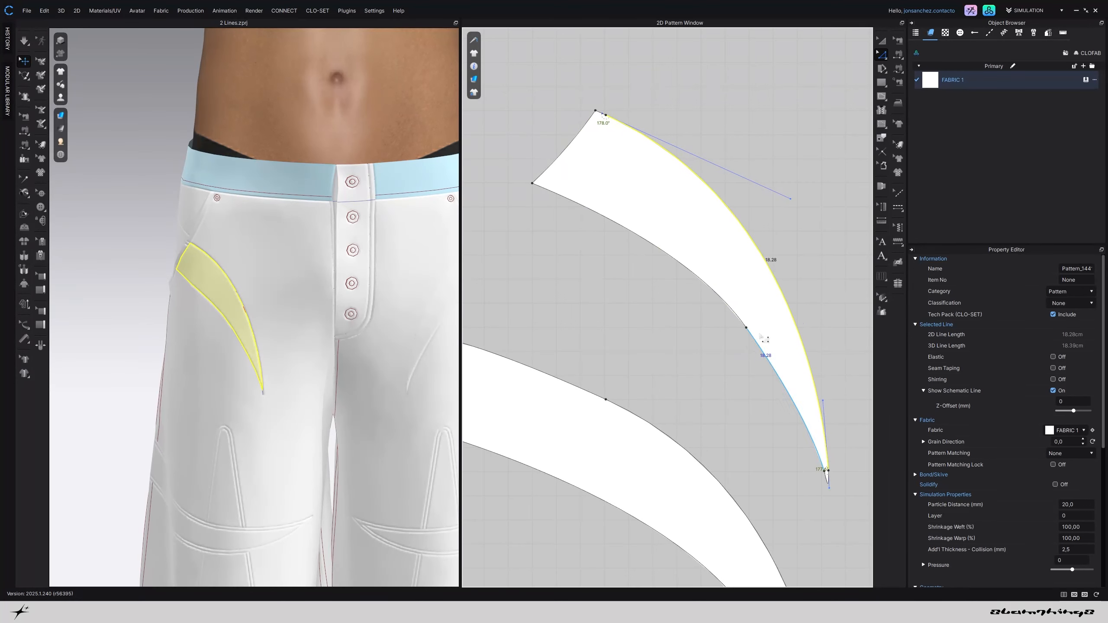
Undo the tip smoothing on the upper left crescent and try a much tighter Smooth Curve at its point
key("ctrl+z")
key("ctrl+z")
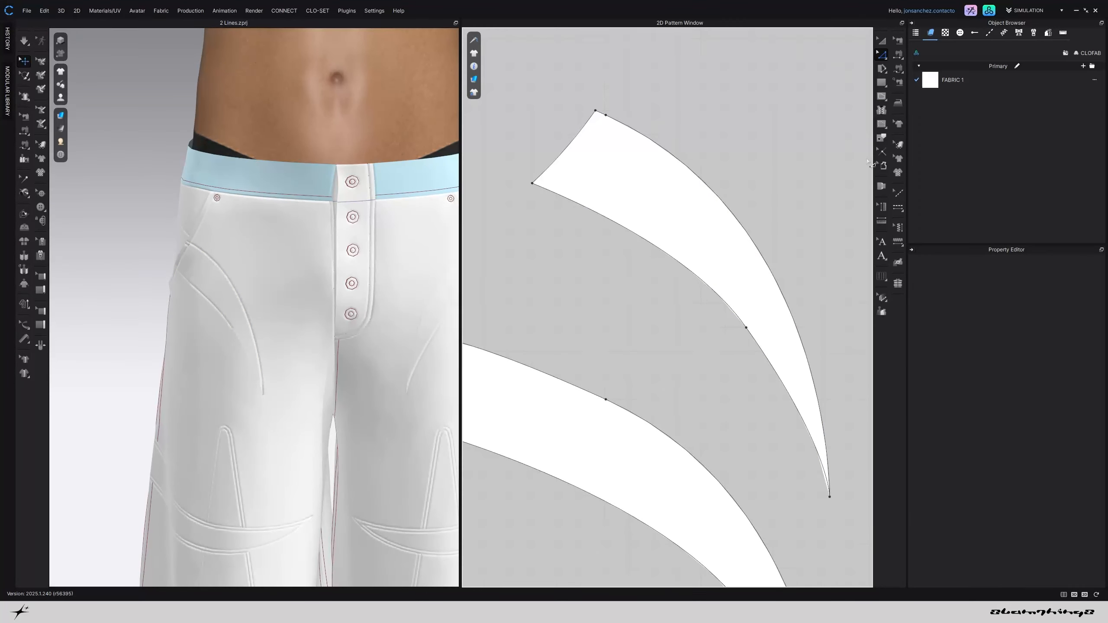
left_click(882, 58)
left_click(900, 101)
middle_click_drag(749, 330, 718, 314)
scroll(746, 436, "up", 5)
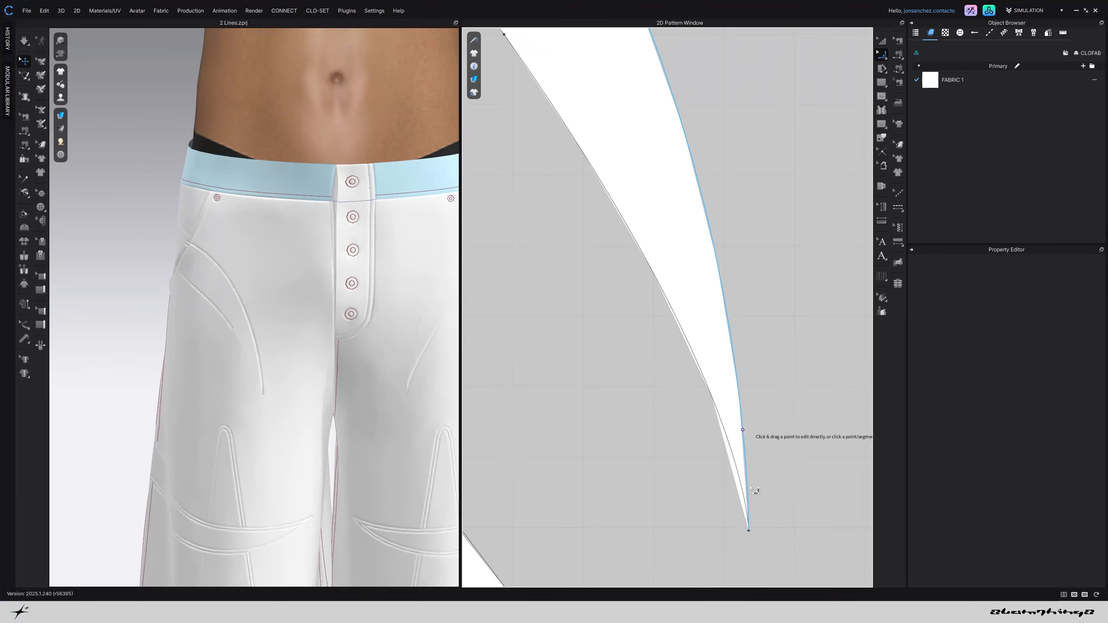
scroll(751, 517, "up", 2)
middle_click_drag(751, 466, 761, 356)
scroll(761, 429, "up", 2)
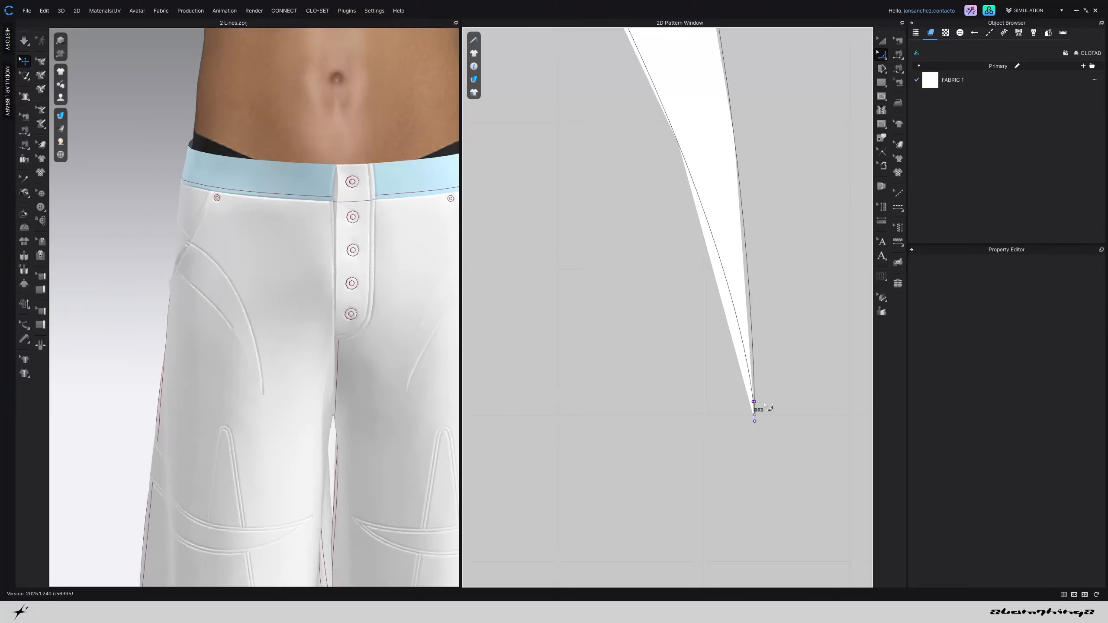
left_click(764, 407)
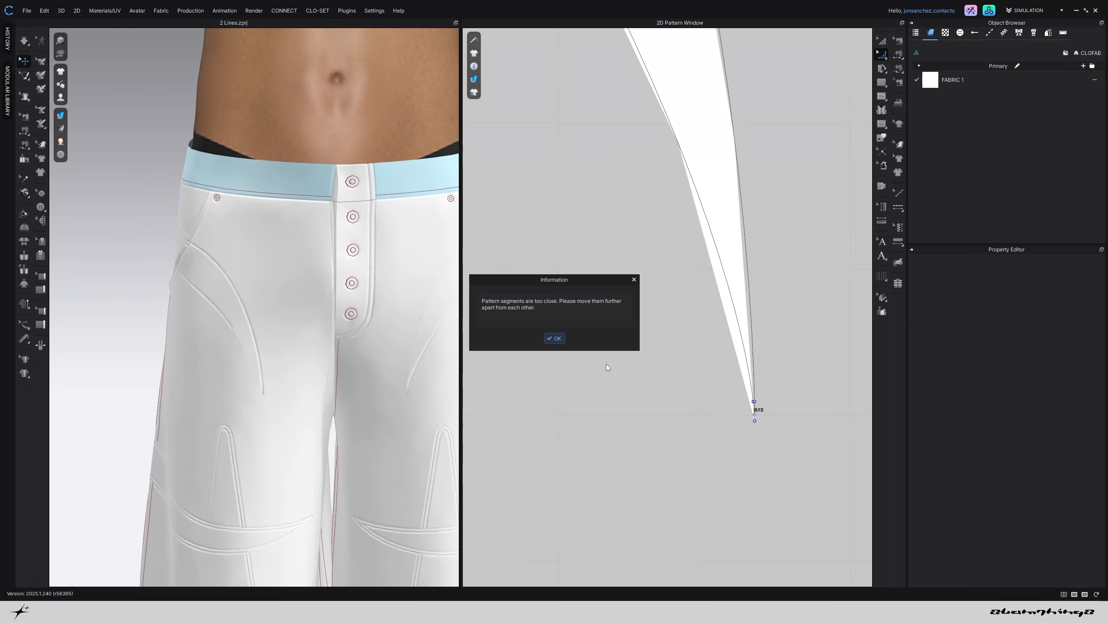
key("Return")
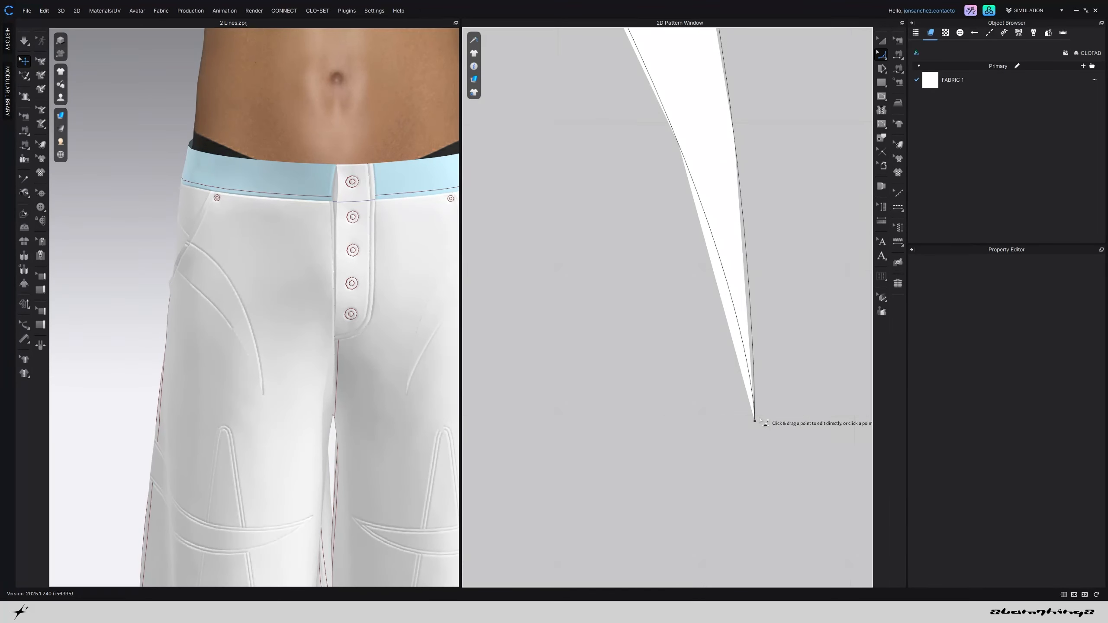
Smooth the upper left crescent's tip into a short curve about 0.77 cm long
left_click(767, 380)
left_click(558, 341)
left_click(749, 313)
scroll(743, 319, "down", 10)
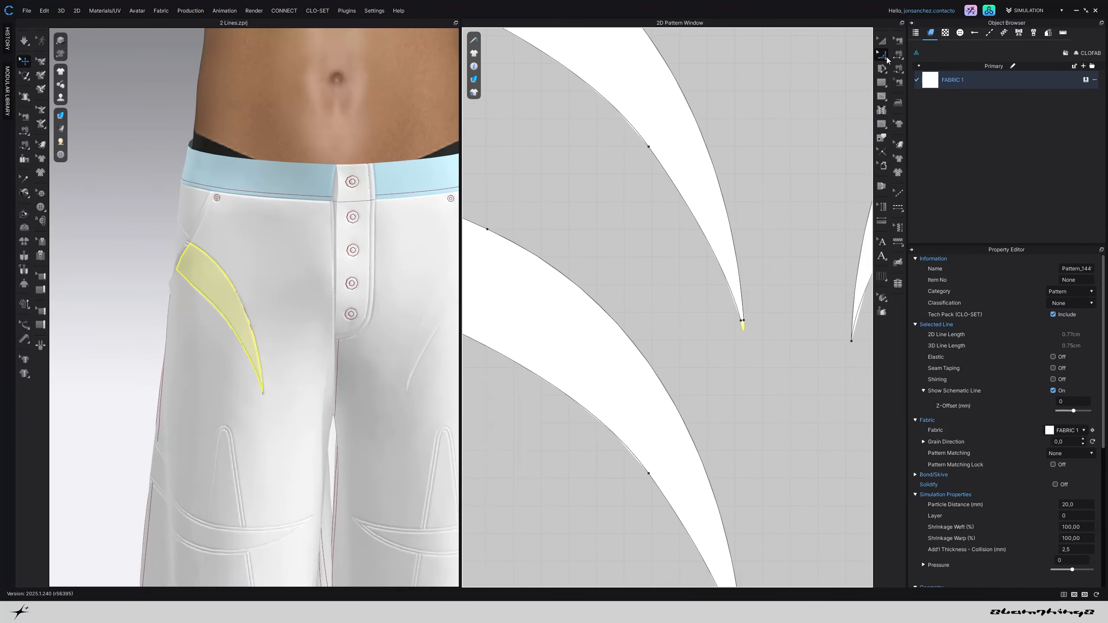
Preview a 0.35 cm internal line offset along the upper left crescent's long edges, keeping Extend and Maintain Curvature enabled
scroll(759, 325, "up", 5)
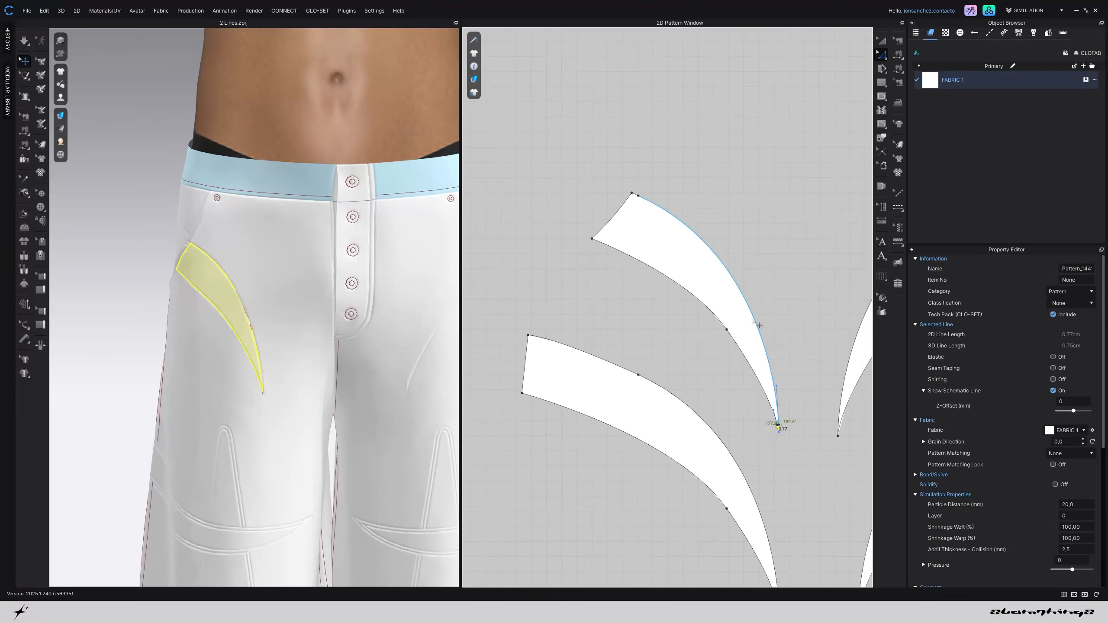
left_click(759, 325)
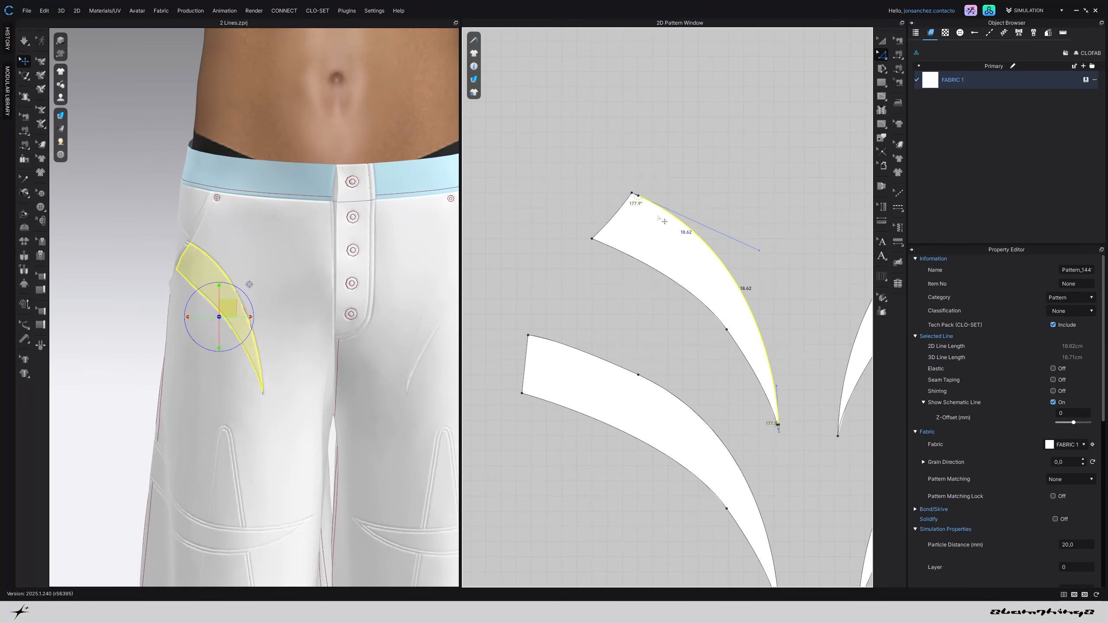
left_click(646, 263, "shift")
right_click(653, 267)
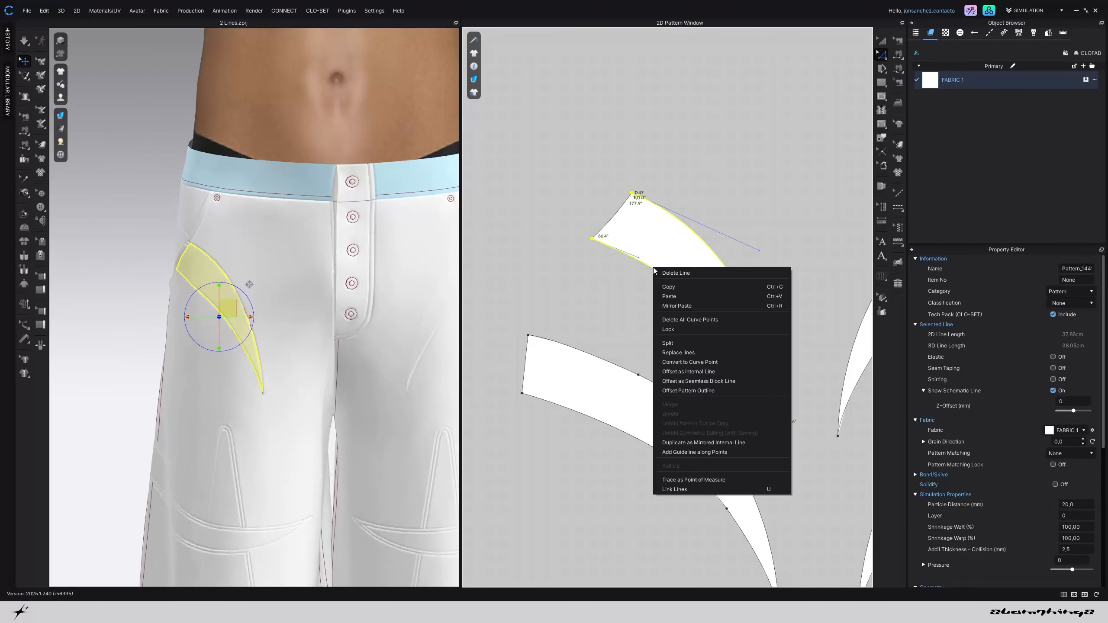
left_click(703, 371)
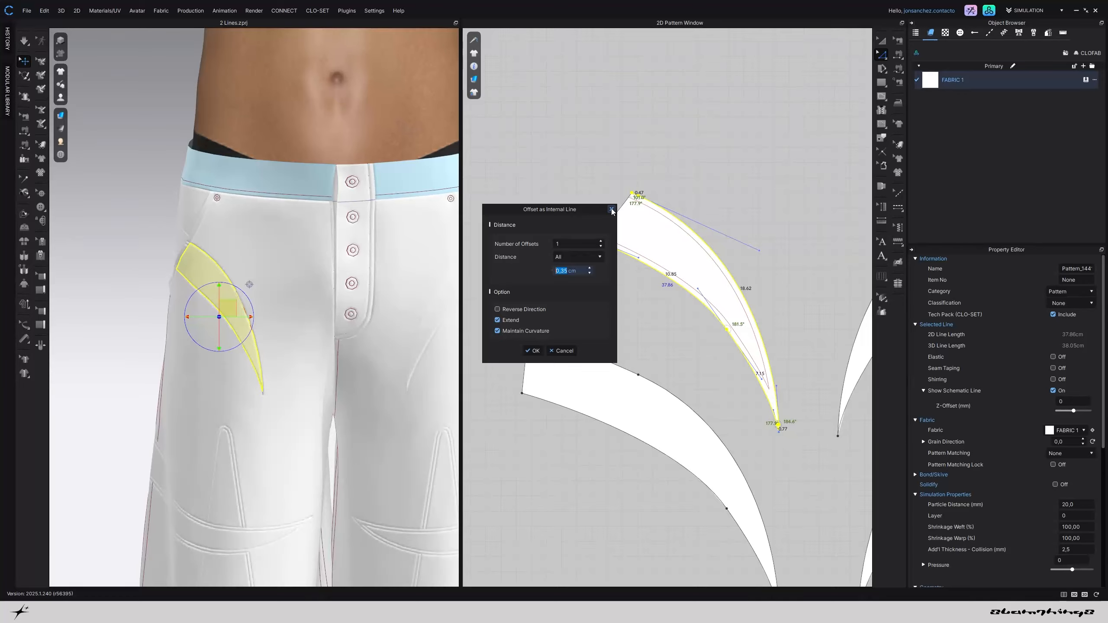
key("Return")
Smooth the pointed tip of the upper right crescent into a curve about 0.75 cm long with Smooth Curve
left_click(880, 57)
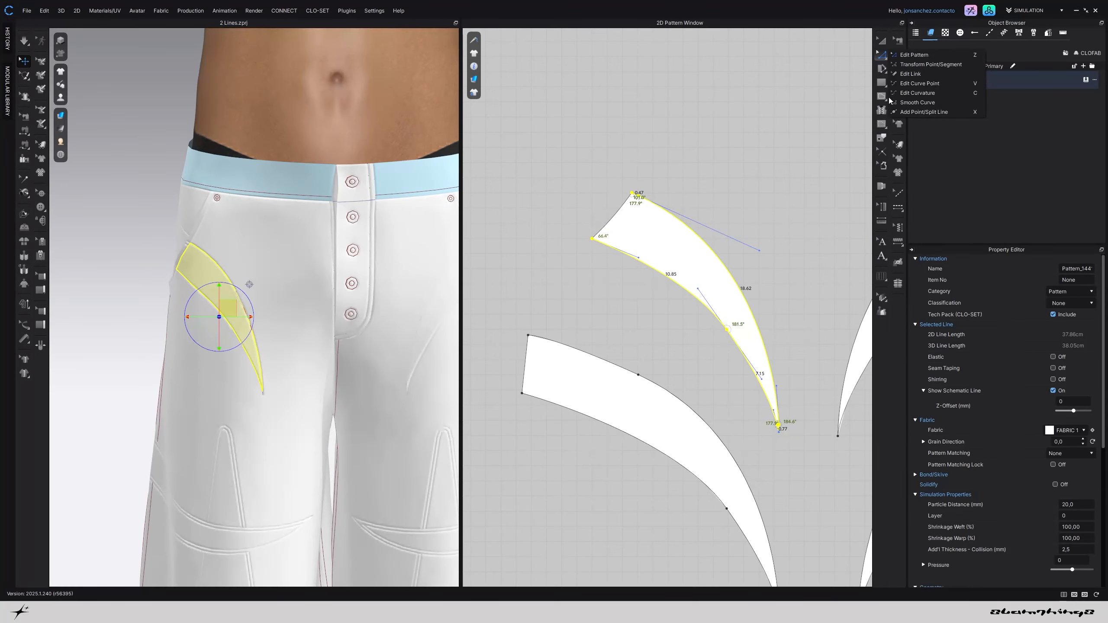
left_click(917, 102)
scroll(705, 266, "up", 6)
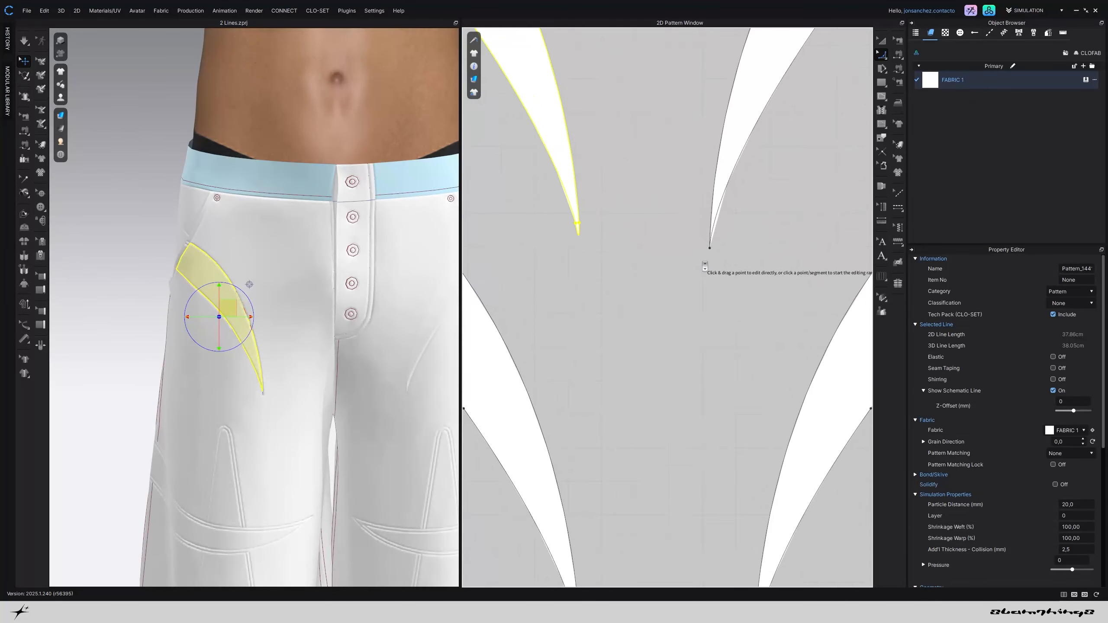
scroll(705, 265, "up", 2)
left_click(713, 238)
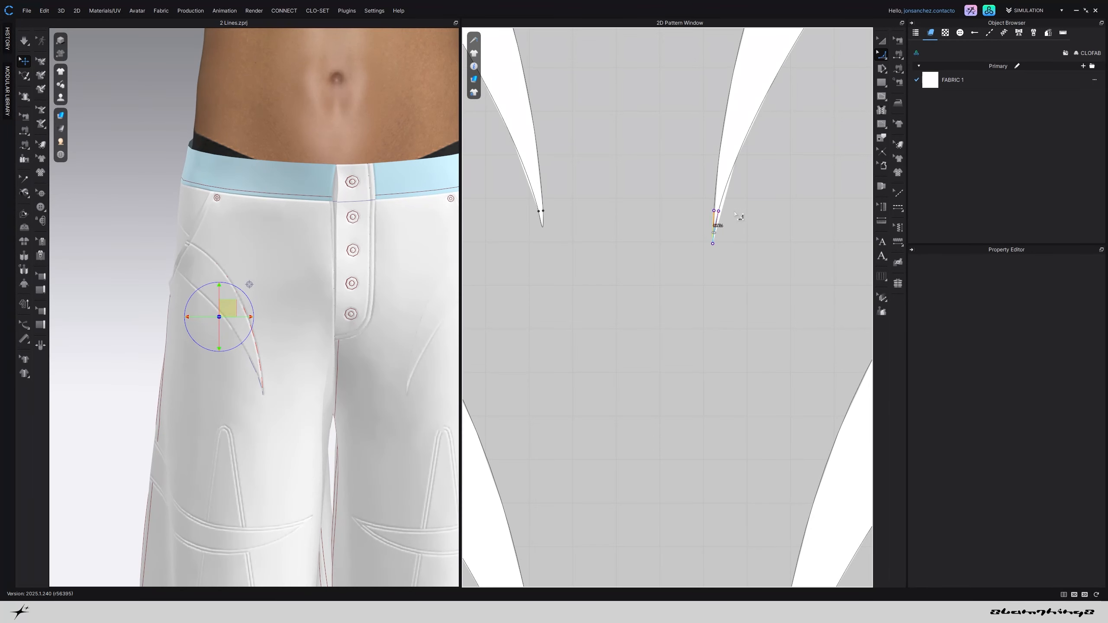
left_click(736, 213)
Smooth the pointed tip of the middle-row right crescent into a short curve
scroll(718, 306, "down", 4)
middle_click_drag(728, 544, 720, 362)
scroll(719, 363, "up", 6)
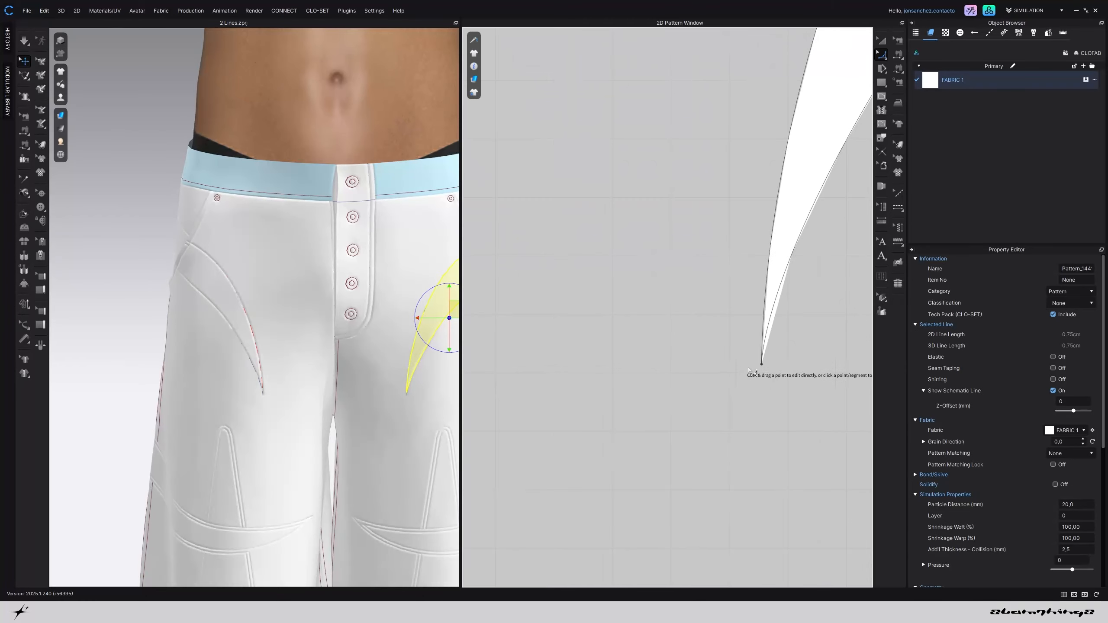
left_click(762, 364)
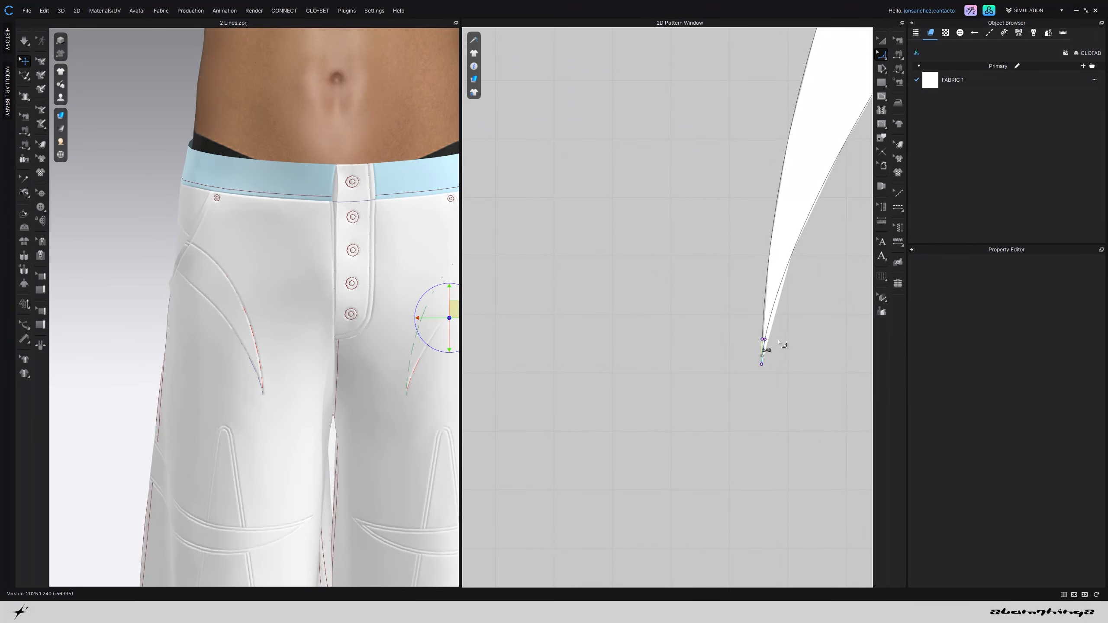
left_click(764, 315)
Smooth the pointed tip of the middle-row left crescent into a curve about 0.76 cm long
scroll(746, 358, "down", 5)
middle_click_drag(646, 371, 697, 352)
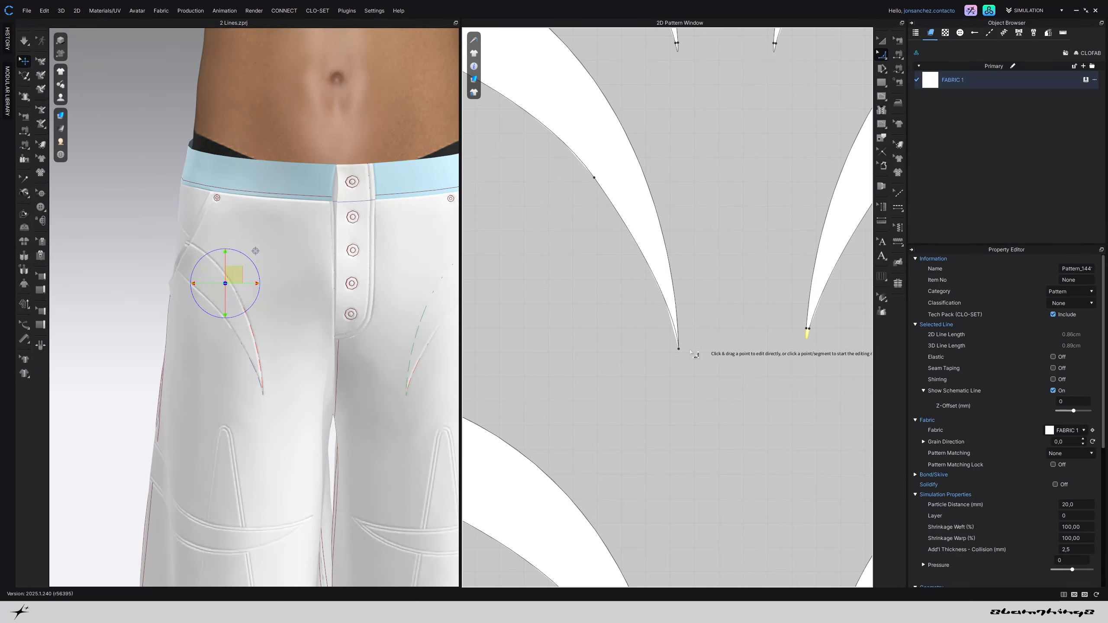
scroll(684, 349, "up", 5)
left_click_drag(675, 346, 705, 319)
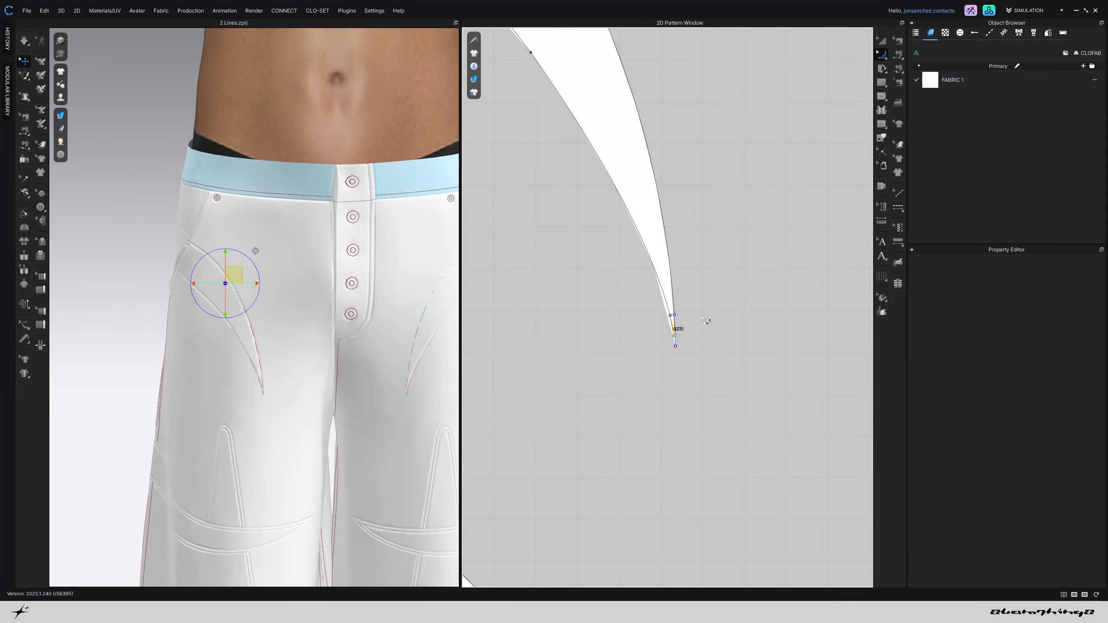
Smooth the pointed tip of the bottom-row left crescent into a curve about 0.83 cm long
scroll(698, 332, "down", 3)
scroll(691, 390, "up", 5)
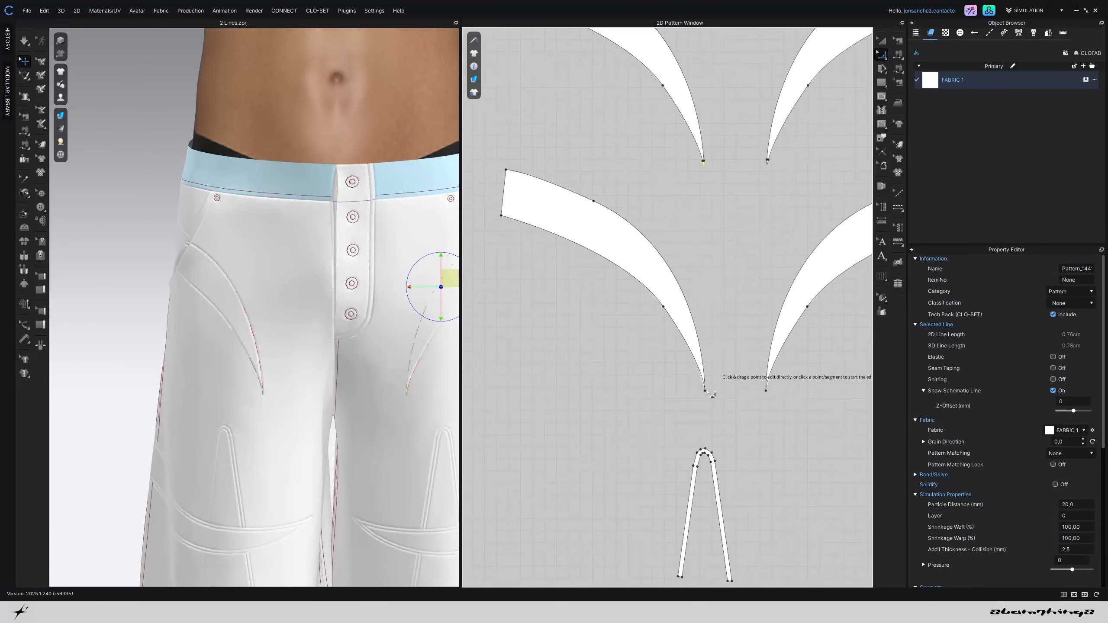
left_click(702, 393)
left_click_drag(706, 389, 722, 361)
Smooth the pointed tip of the bottom-row right crescent into a curve about 0.80 cm long
scroll(722, 385, "down", 3)
middle_click_drag(593, 395, 498, 396)
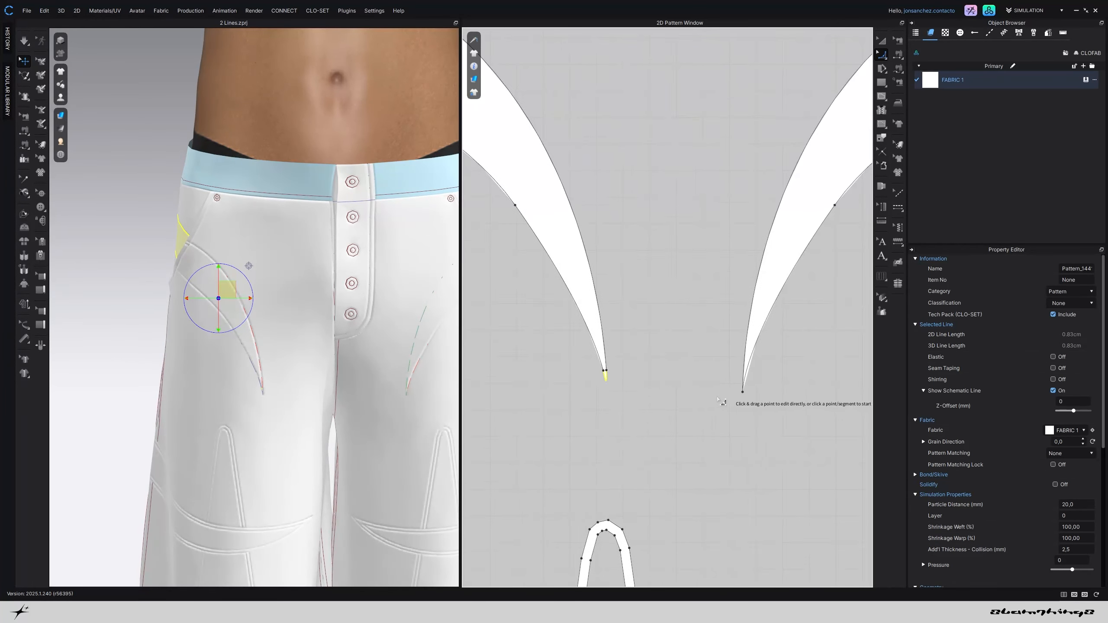
scroll(724, 397, "up", 3)
left_click(760, 389)
left_click_drag(760, 390, 776, 360)
scroll(758, 374, "down", 8)
middle_click_drag(739, 381, 575, 361)
middle_click_drag(725, 327, 594, 324)
scroll(643, 329, "down", 7)
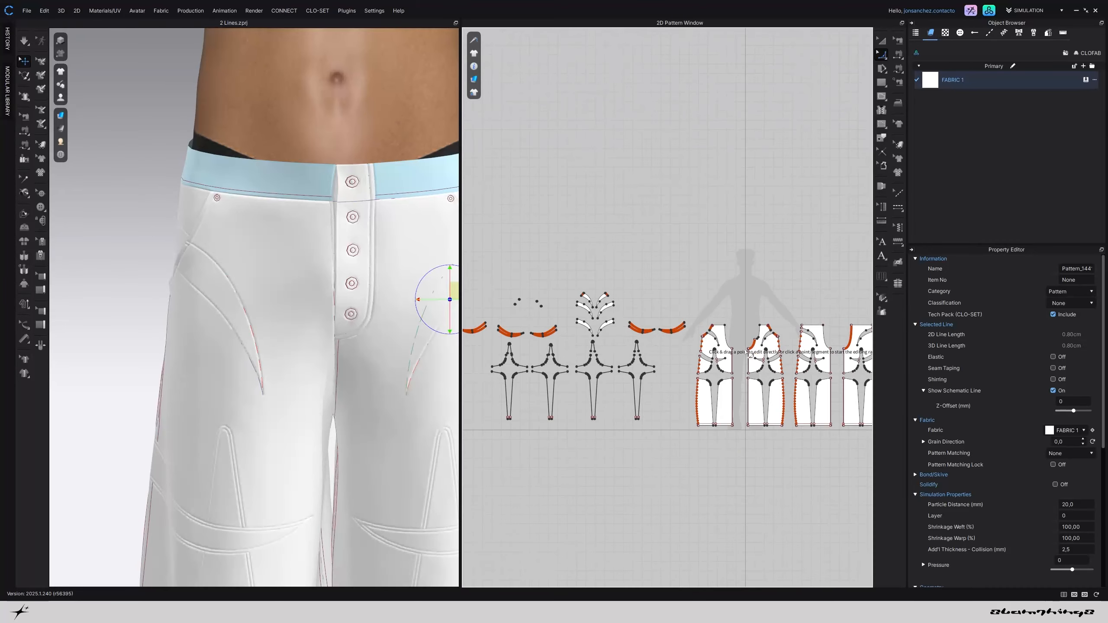
Smooth the pointed crescent cutout tip in the first trouser panel into a curve about 0.76 cm long
scroll(751, 355, "up", 10)
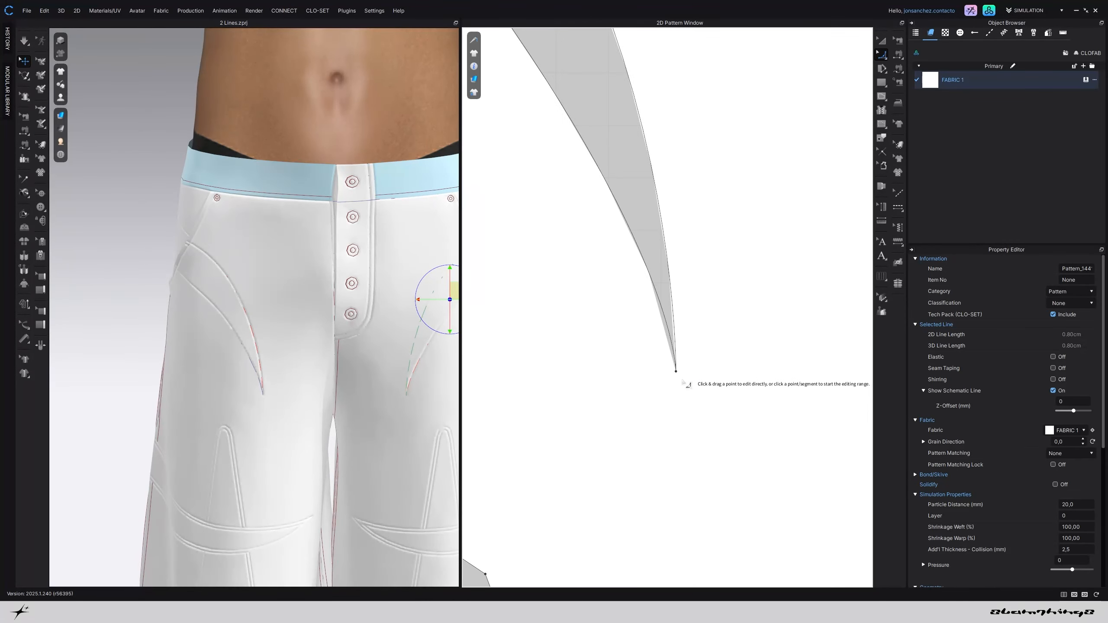
left_click(686, 373)
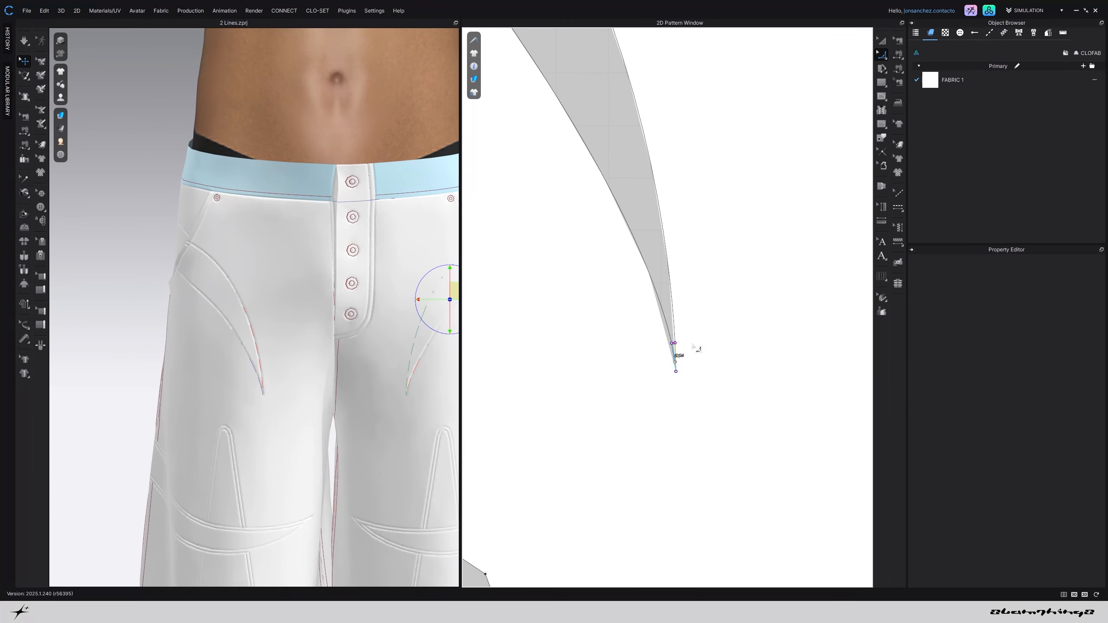
left_click_drag(703, 335, 706, 338)
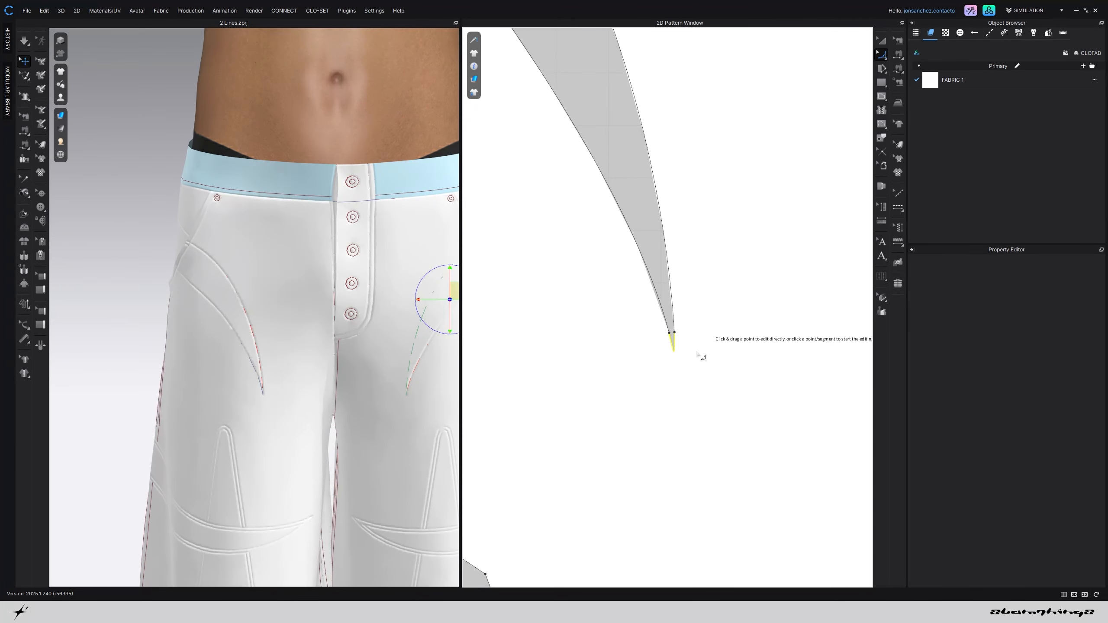
Smooth the pointed crescent cutout tip in the second trouser panel into a curve about 0.75 cm long
scroll(703, 353, "down", 5)
middle_click_drag(710, 371, 602, 383)
scroll(720, 383, "down", 3)
scroll(601, 383, "down", 2)
scroll(737, 401, "up", 5)
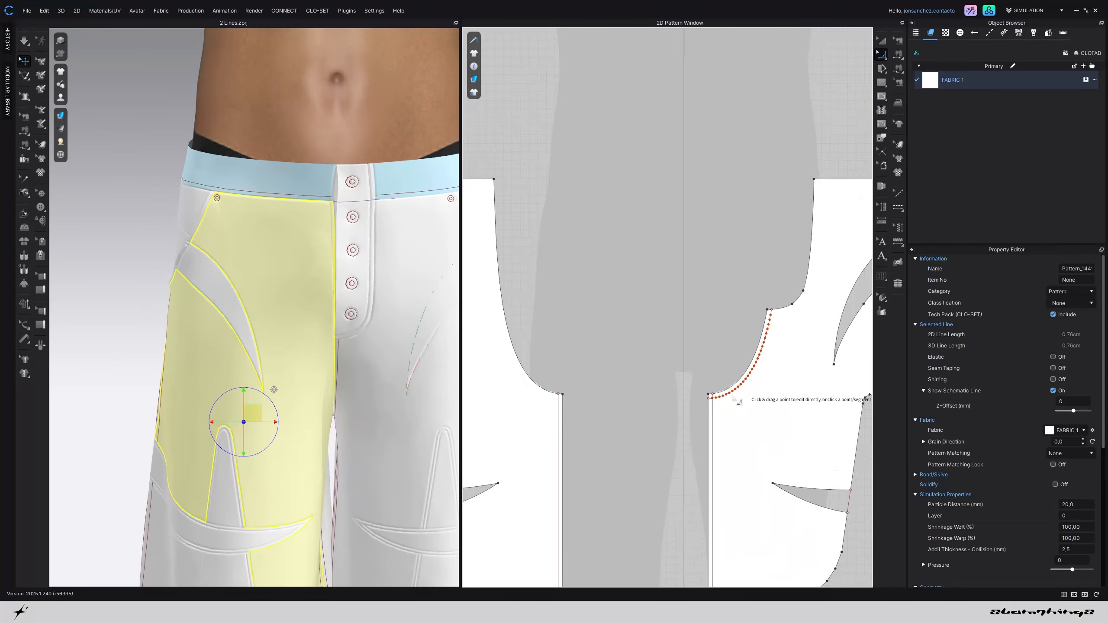
middle_click_drag(764, 374, 724, 419)
scroll(717, 419, "down", 5)
scroll(725, 419, "up", 6)
scroll(718, 438, "up", 3)
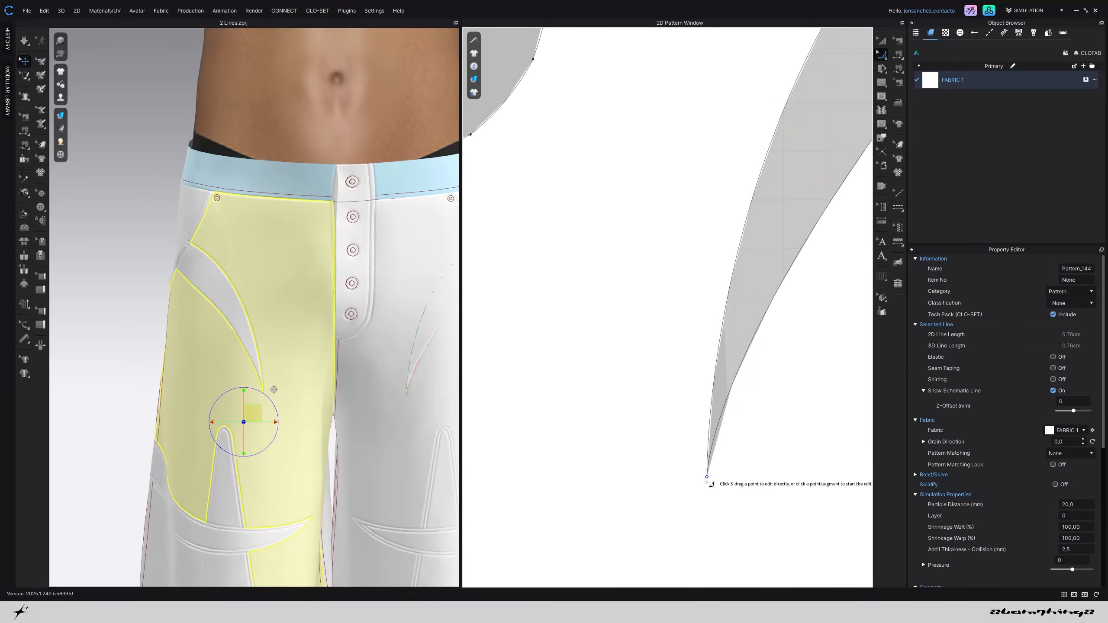
left_click(728, 470)
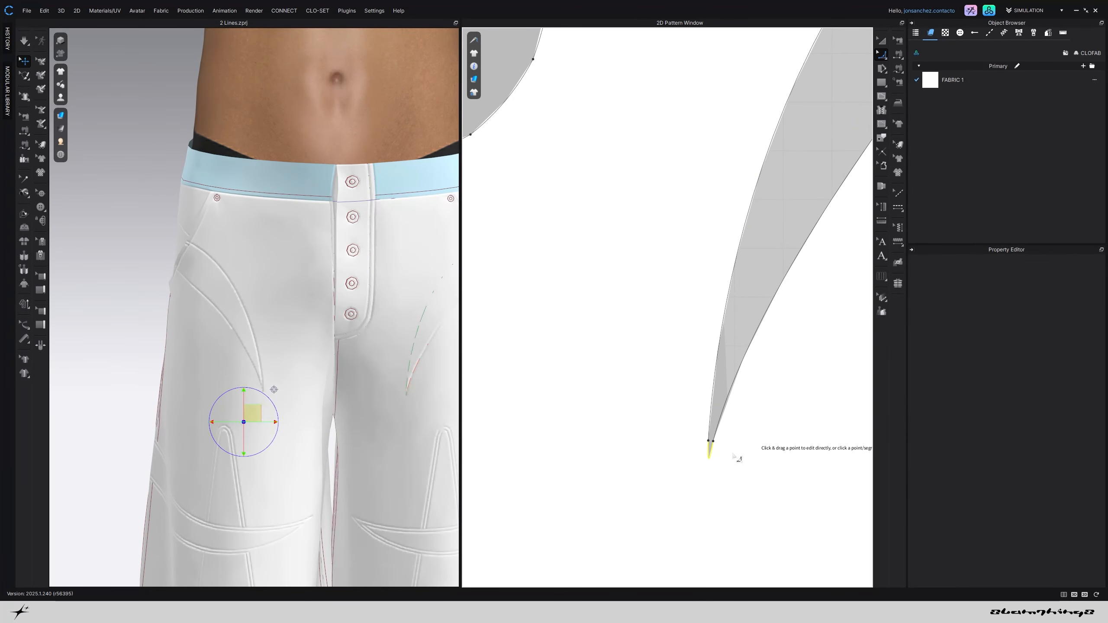
left_click(751, 448)
Smooth the pointed crescent cutout tip in the third trouser panel into a curve about 0.83 cm long
scroll(698, 419, "down", 8)
scroll(690, 411, "up", 10)
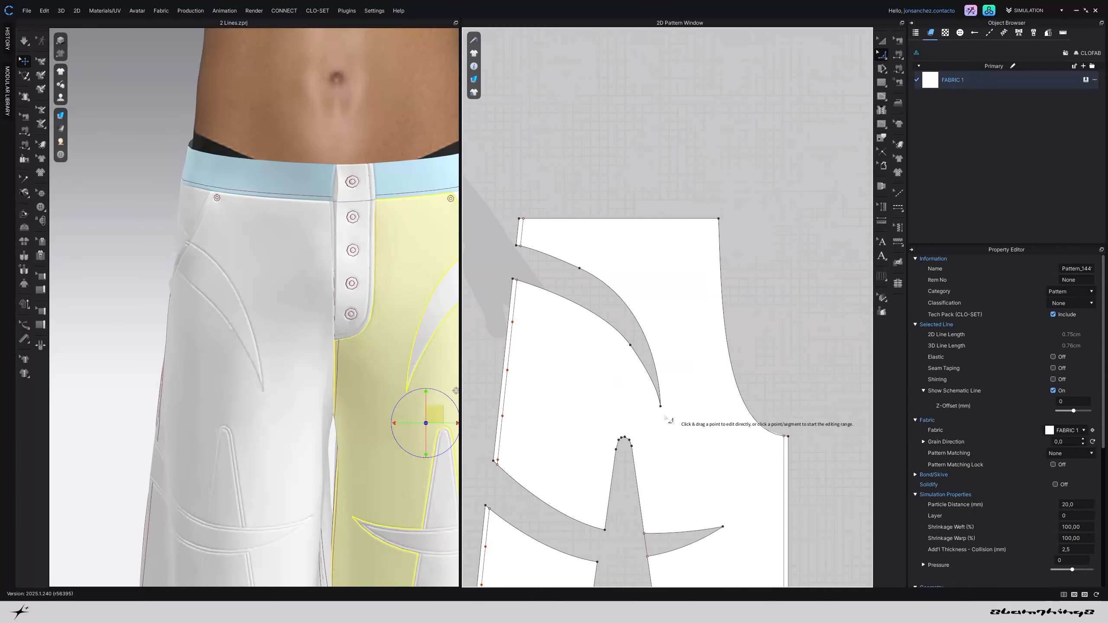
left_click(657, 396)
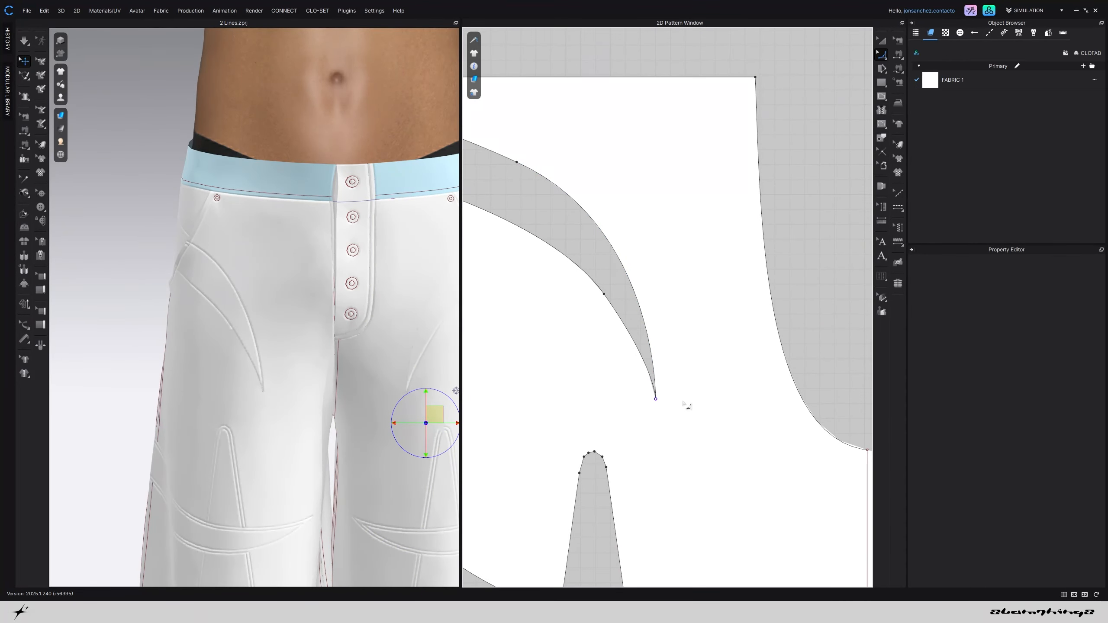
left_click(684, 392)
scroll(684, 408, "down", 3)
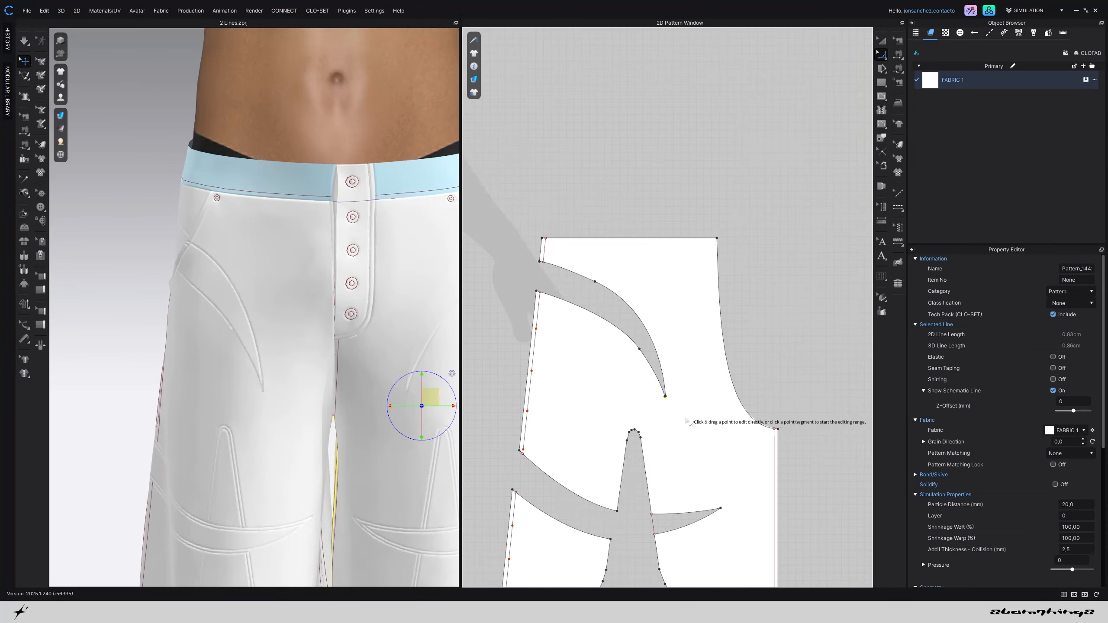
Smooth the pointed crescent cutout tip in the fourth trouser panel into a curve about 1.06 cm long
scroll(686, 420, "down", 5)
middle_click_drag(749, 417, 641, 381)
scroll(699, 378, "up", 4)
left_click(695, 371)
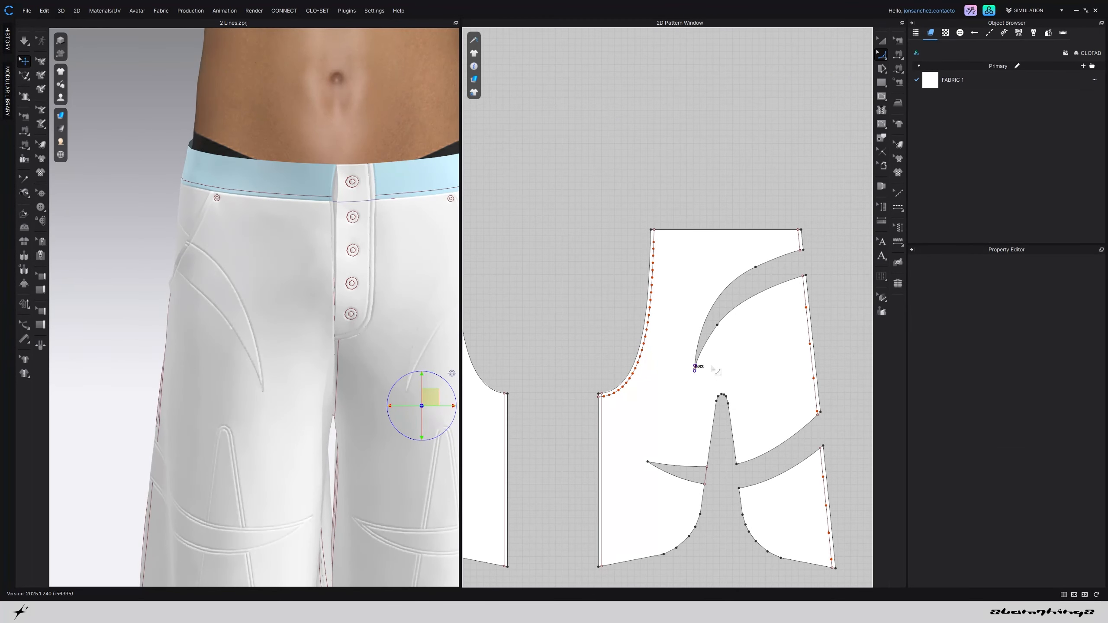
left_click(695, 368)
scroll(697, 375, "up", 5)
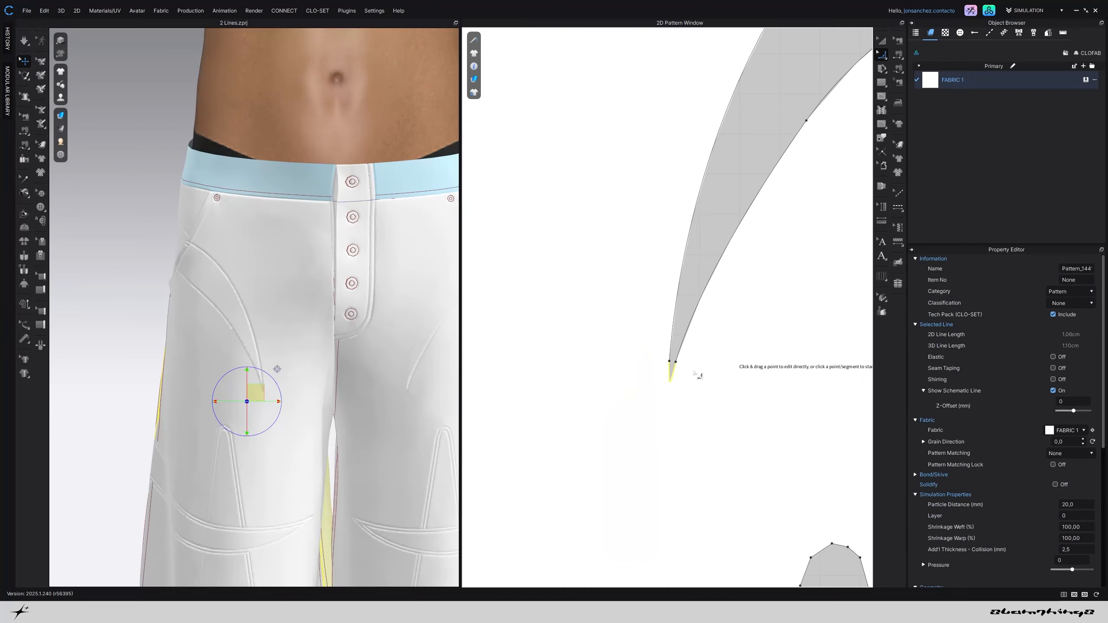
Simulate the trousers and inspect how the crescent areas drape on the avatar
left_click(882, 43)
scroll(385, 266, "down", 3)
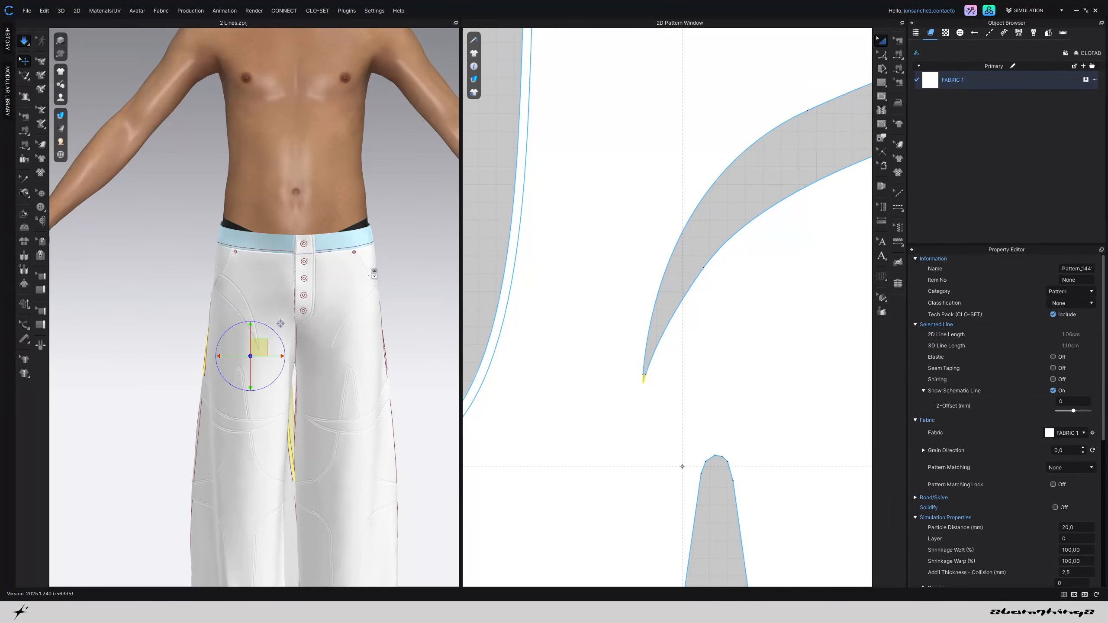
scroll(345, 332, "down", 2)
right_click_drag(281, 310, 306, 307)
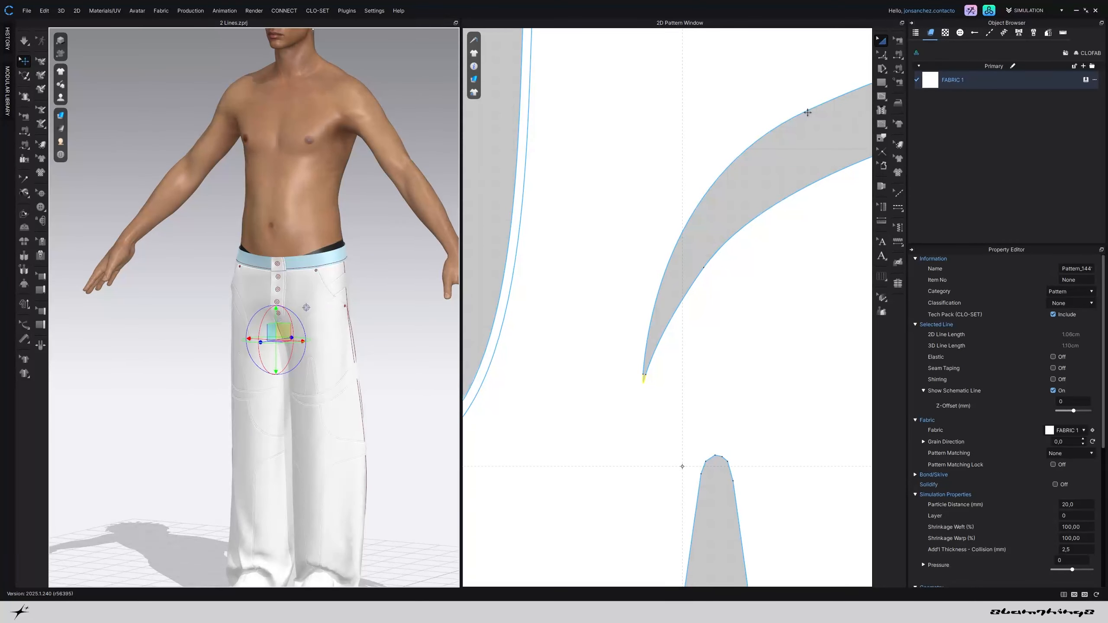
Offset the outlines of all six crescents, except their wide end edges, as one internal line at 0.35 cm
left_click(882, 54)
scroll(845, 126, "down", 2)
scroll(841, 124, "down", 6)
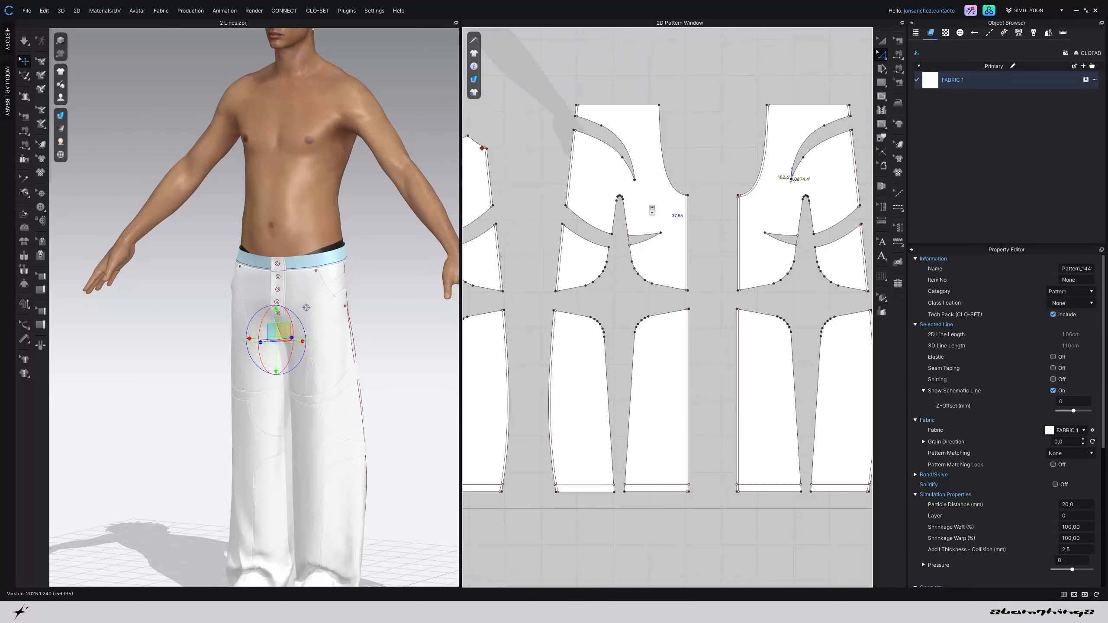
scroll(654, 211, "down", 4)
middle_click_drag(574, 205, 671, 228)
scroll(592, 223, "up", 5)
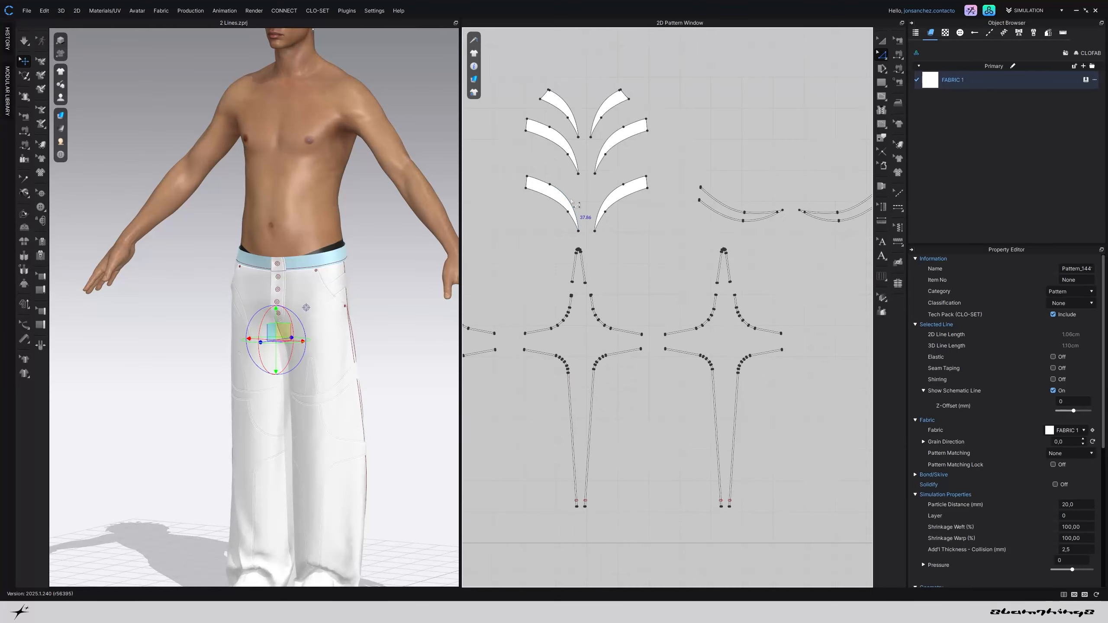
left_click_drag(524, 107, 773, 389)
scroll(770, 305, "up", 3)
scroll(781, 332, "down", 4)
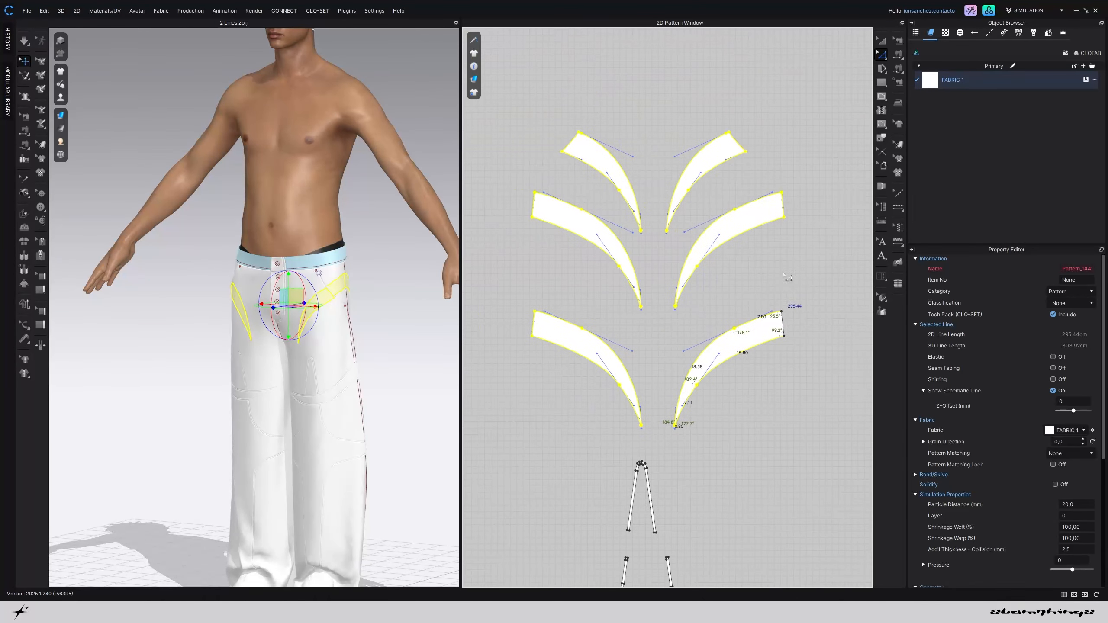
left_click_drag(764, 109, 727, 151)
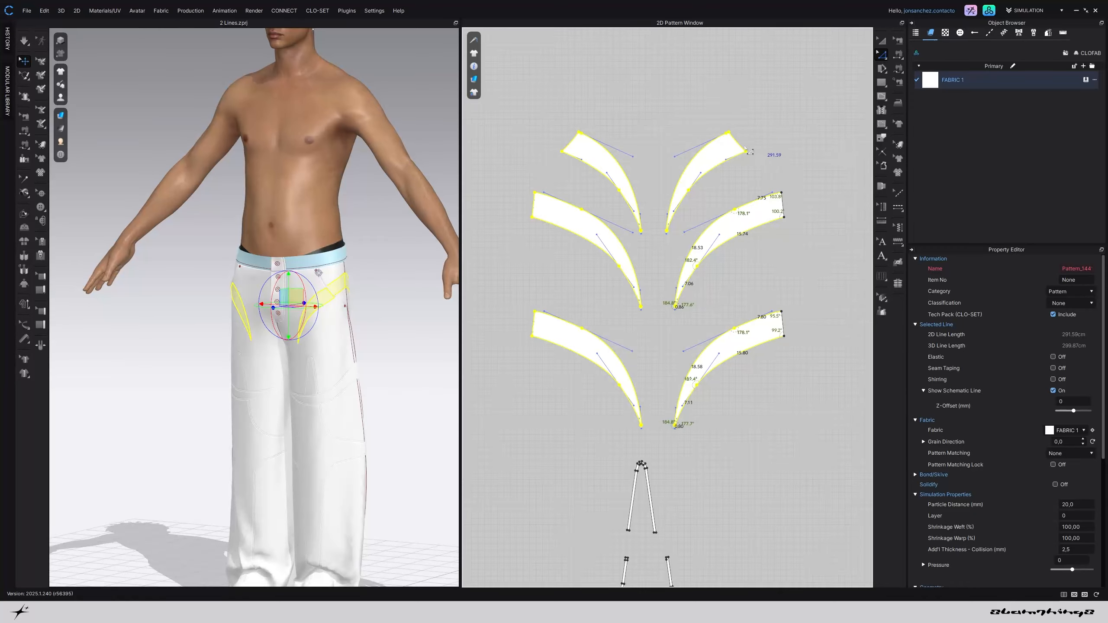
left_click(571, 143, "shift")
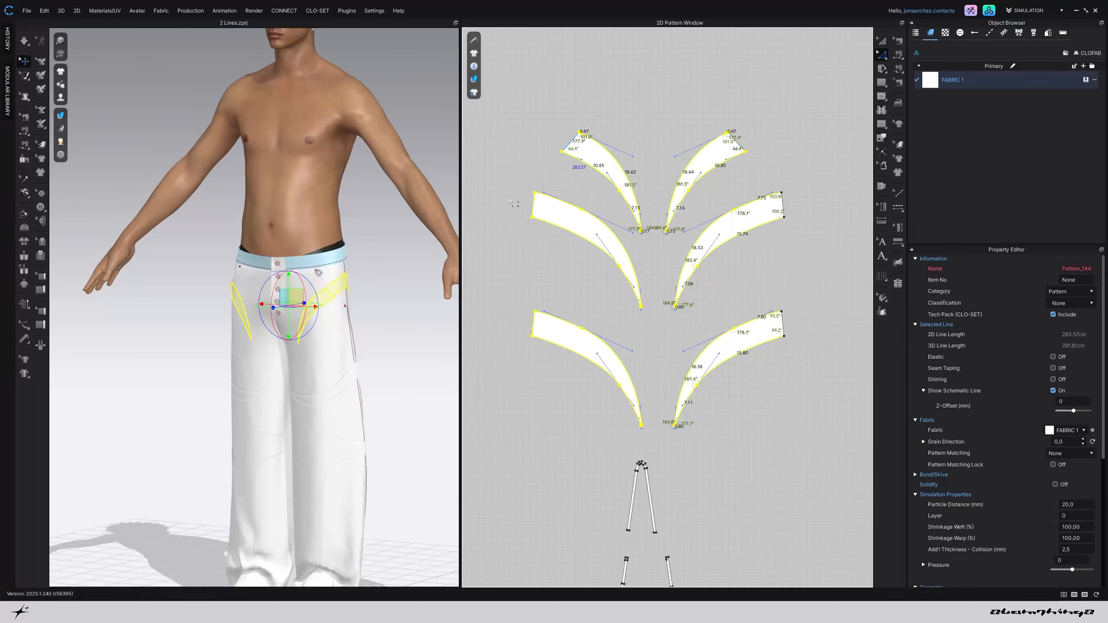
left_click_drag(508, 189, 548, 244, "shift")
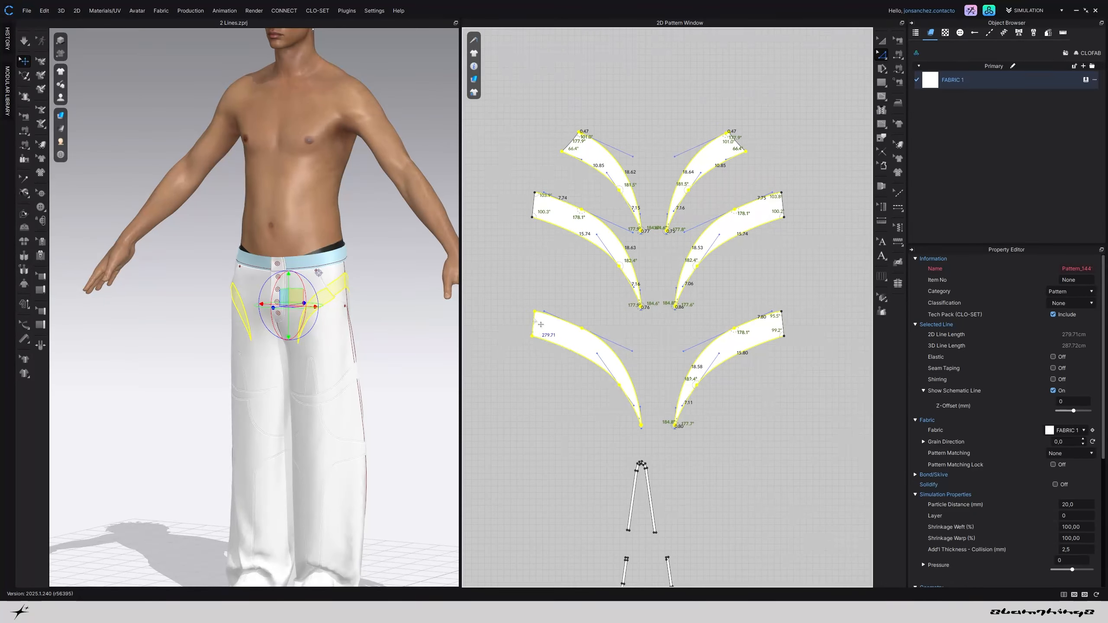
left_click(535, 320, "shift")
right_click(572, 355)
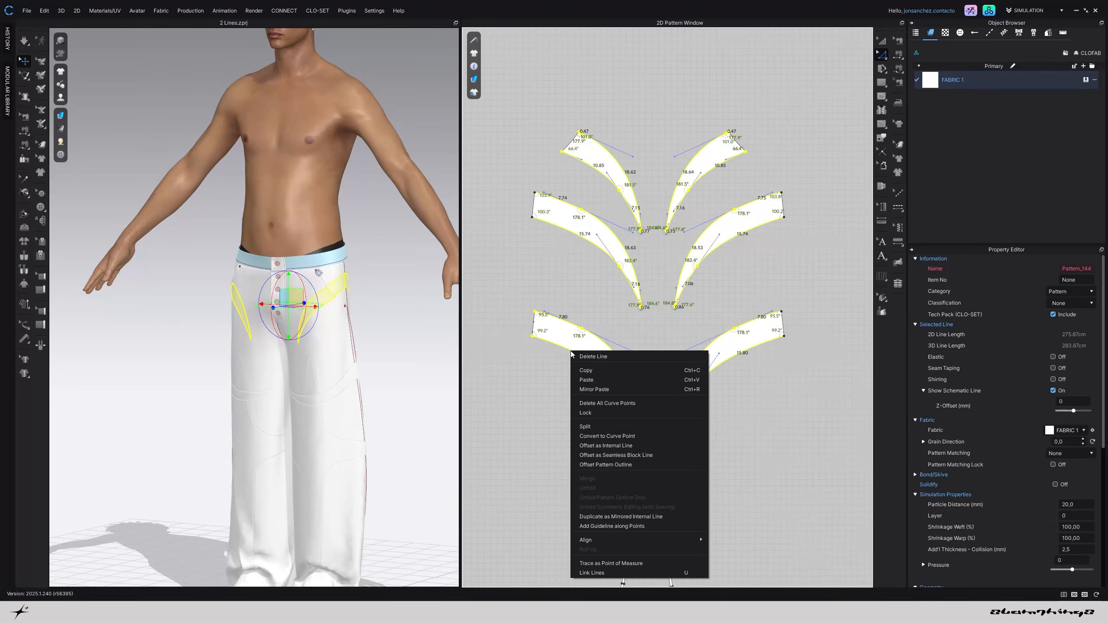
left_click(620, 447)
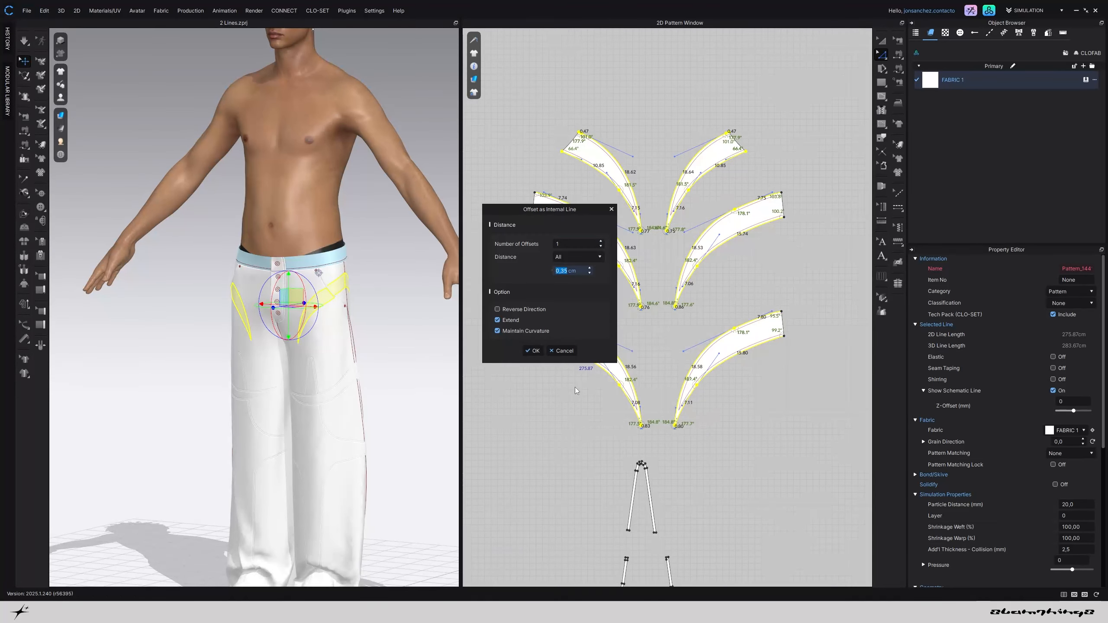
left_click(533, 351)
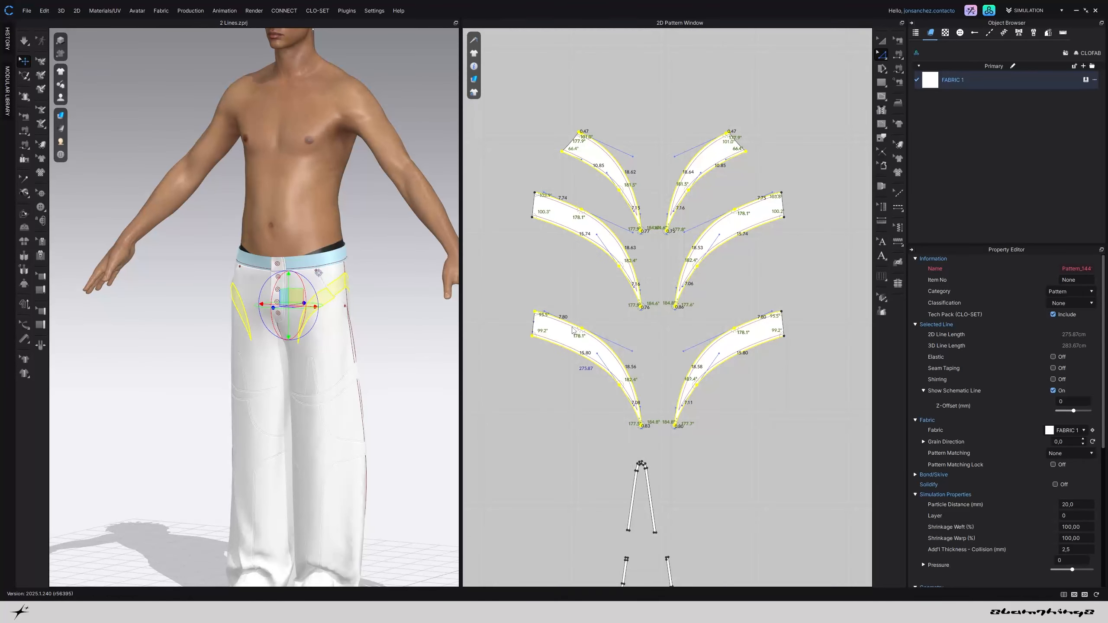
Cut and sew the six crescents along their new internal offset lines
scroll(628, 269, "up", 5)
right_click(630, 272)
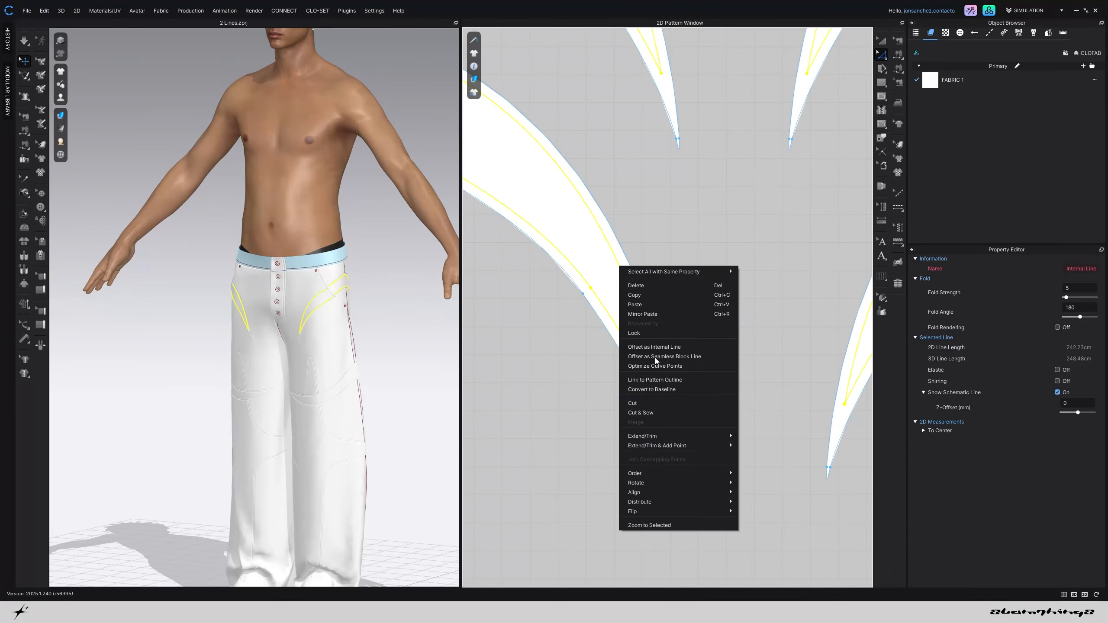
left_click(668, 409)
scroll(413, 365, "up", 5)
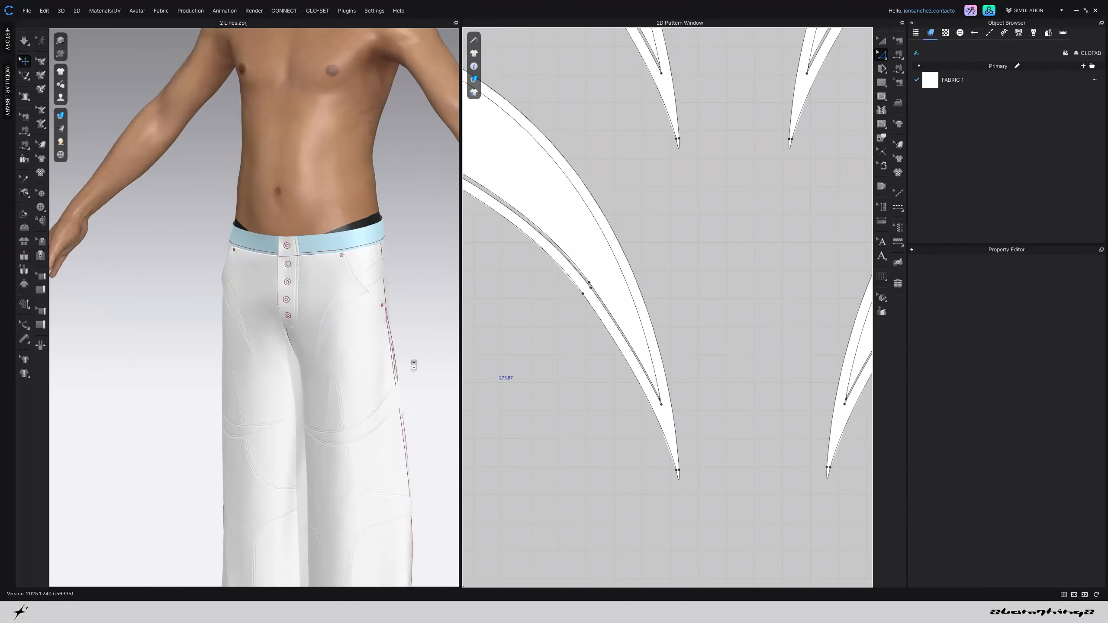
Move the six inner crescent pieces out of their borders to the group of filled pieces, above its third cross
left_click(881, 40)
scroll(560, 218, "down", 5)
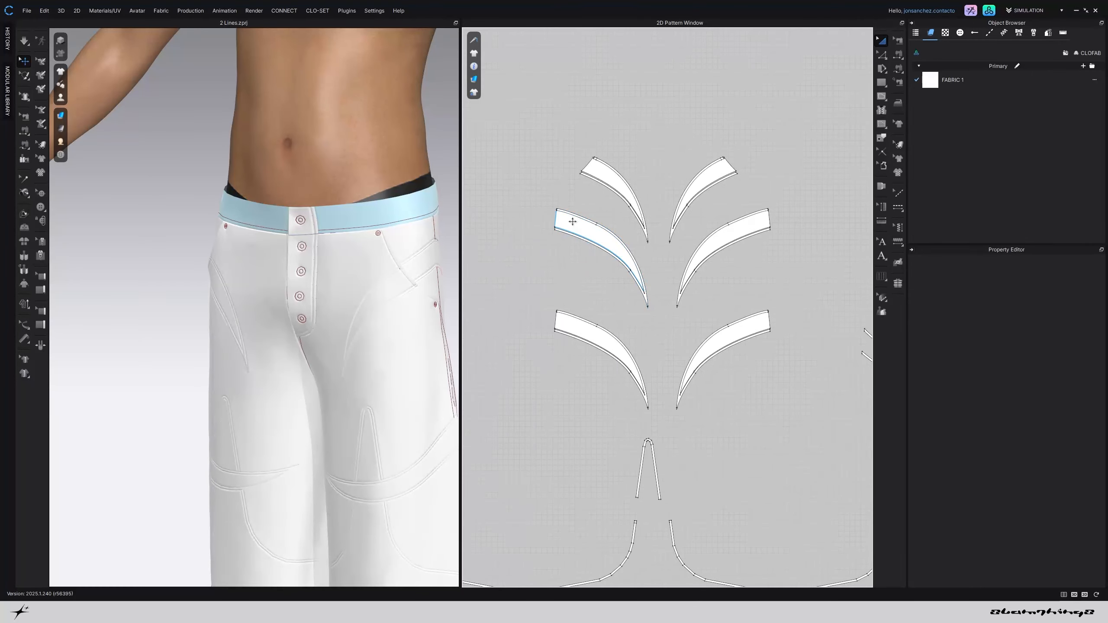
left_click(573, 221)
left_click(560, 324, "shift")
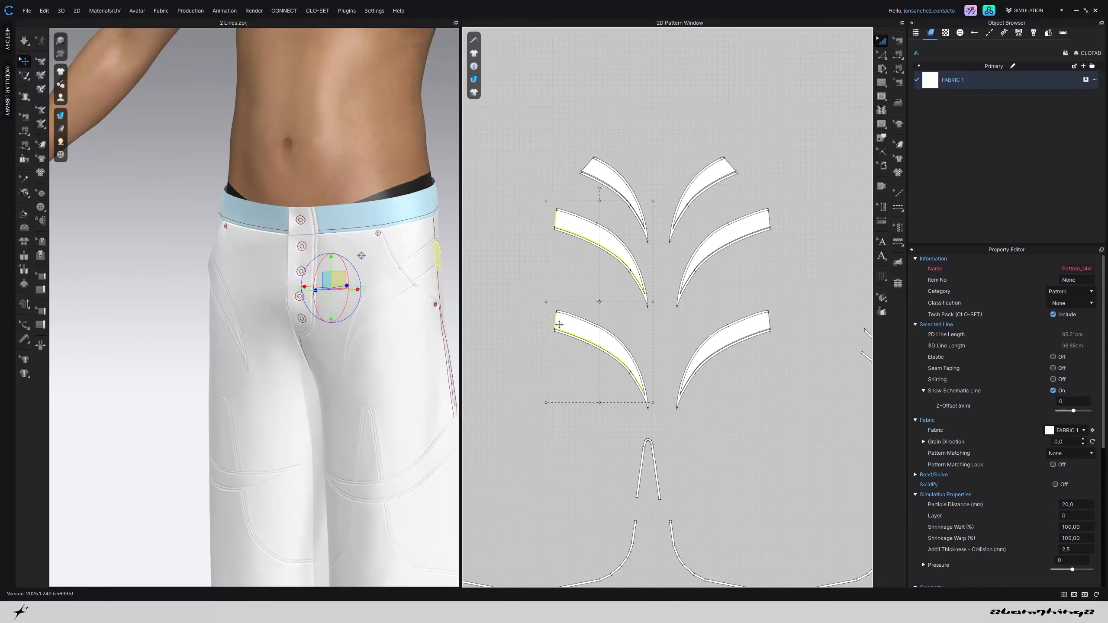
left_click(592, 171, "shift")
left_click(730, 163, "shift")
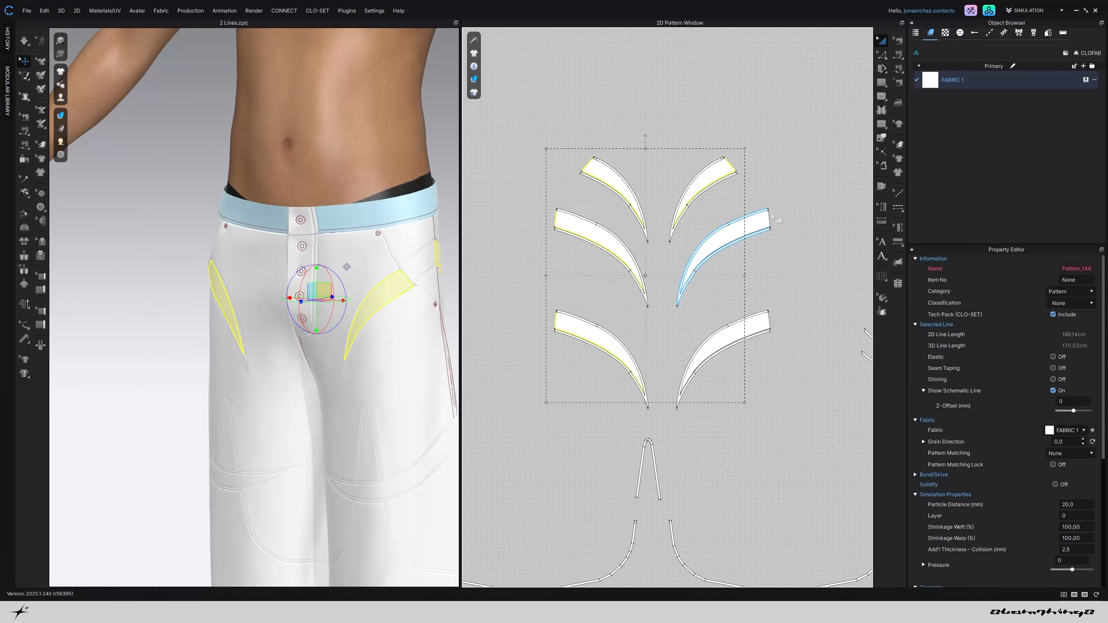
left_click(770, 227, "shift")
left_click(766, 328, "shift")
scroll(844, 283, "down", 5)
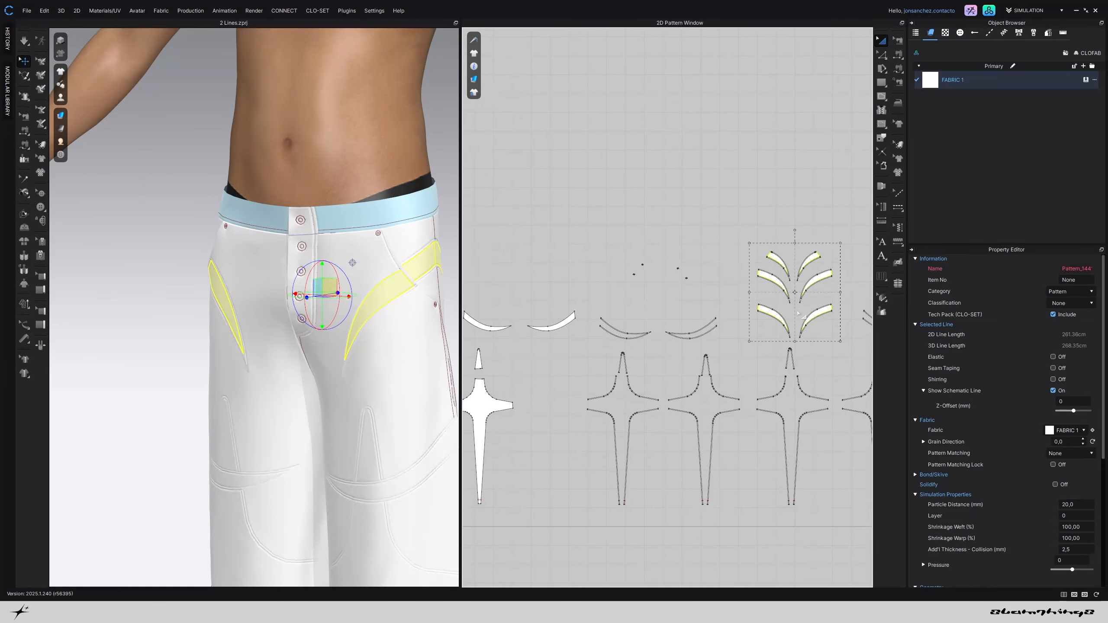
scroll(767, 320, "up", 3)
left_click_drag(632, 203, 608, 145)
scroll(594, 141, "down", 5)
middle_click_drag(578, 136, 794, 256)
scroll(792, 254, "up", 1)
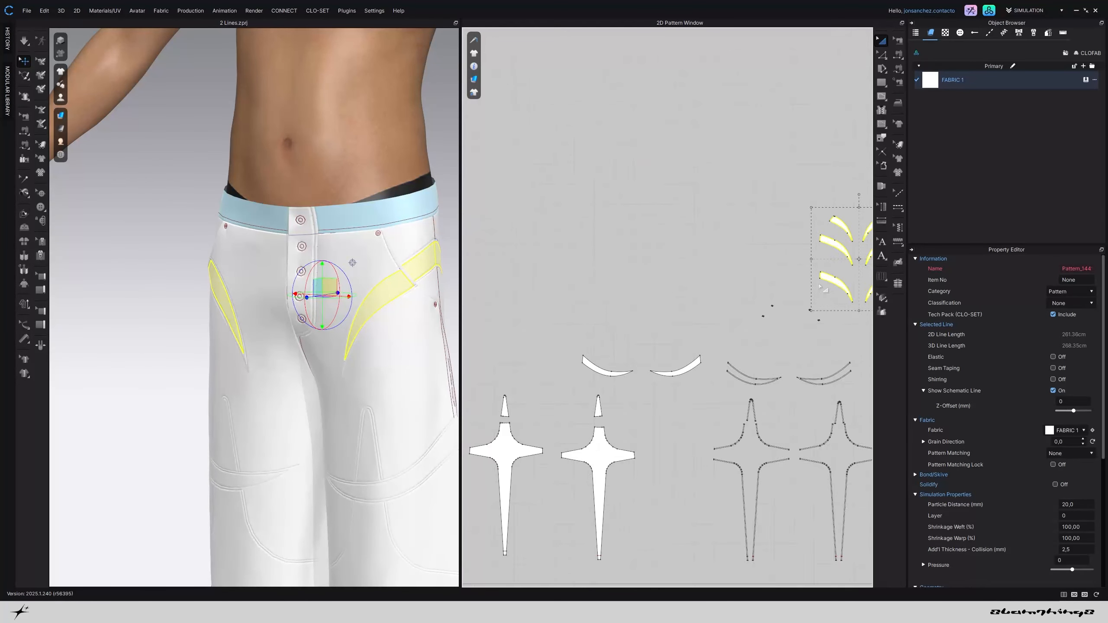
scroll(785, 251, "down", 3)
left_click_drag(801, 261, 617, 300)
scroll(430, 273, "down", 2)
left_click(417, 281)
Run the simulation on the trousers with the separated crescents, check the front and side, and stop it
scroll(404, 299, "down", 2)
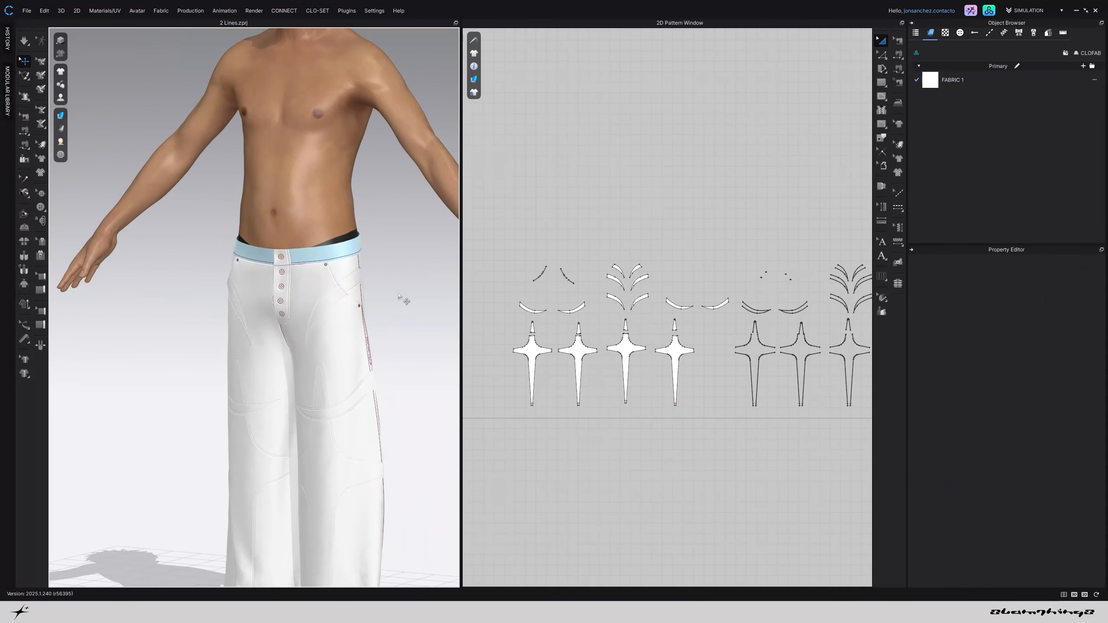
key("2")
scroll(387, 313, "up", 1)
scroll(388, 313, "down", 3)
middle_click_drag(369, 333, 349, 225)
right_click_drag(321, 279, 188, 317)
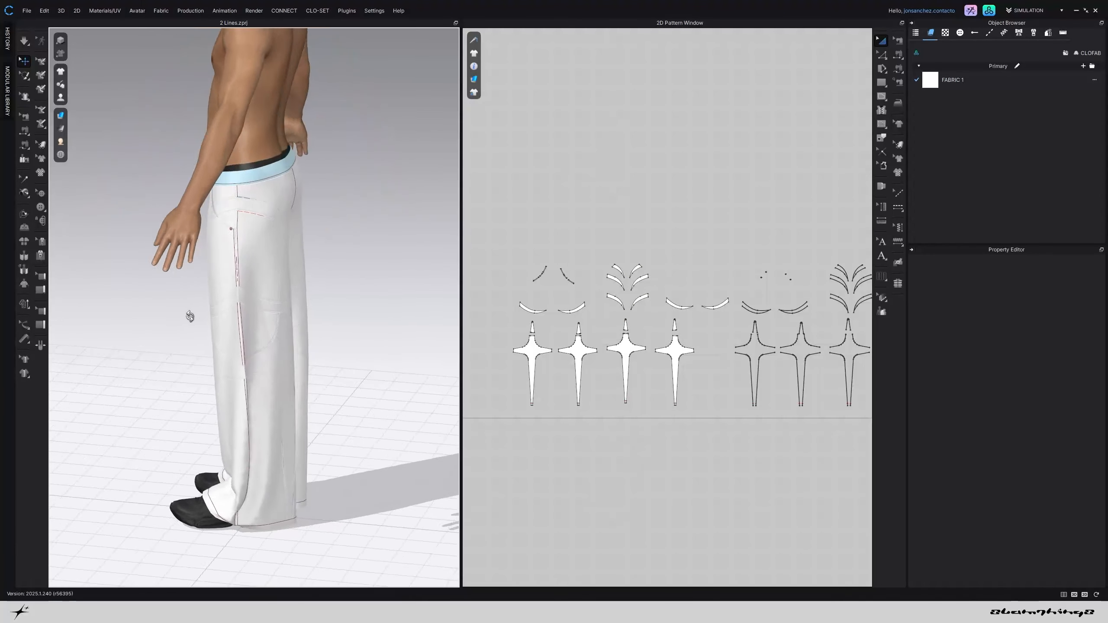
key("2")
scroll(225, 318, "up", 3)
scroll(224, 317, "down", 5)
key("space")
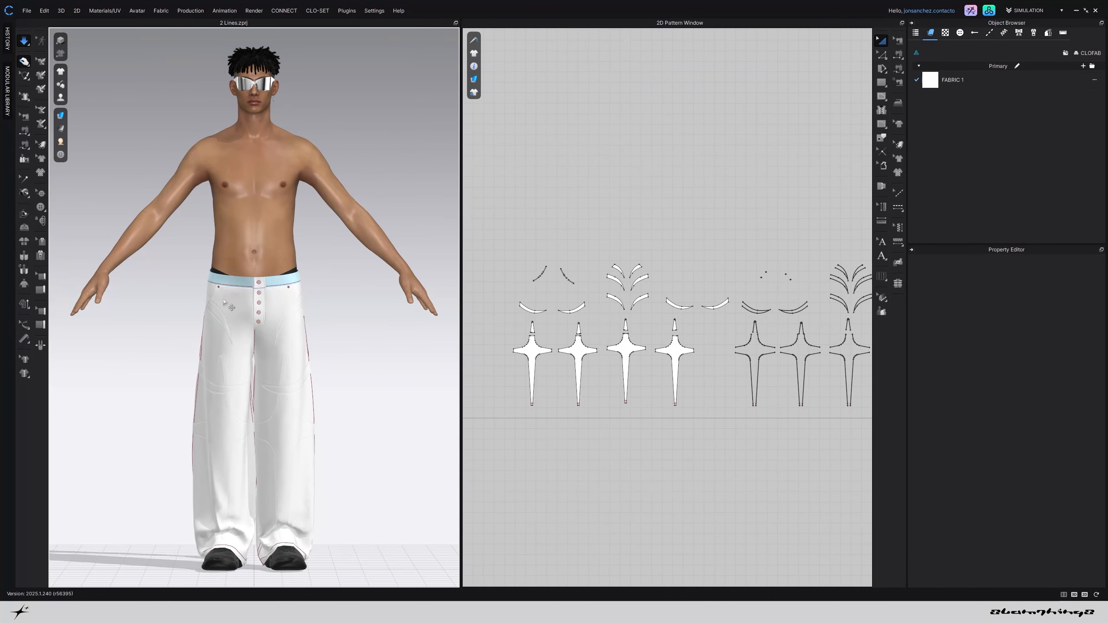
scroll(305, 328, "down", 3)
key("space")
Examine the crescent and cross borders on the back and front of the trousers and the full pattern layout
right_click(414, 352)
right_click_drag(412, 349, 222, 366)
scroll(226, 370, "up", 5)
scroll(227, 370, "up", 3)
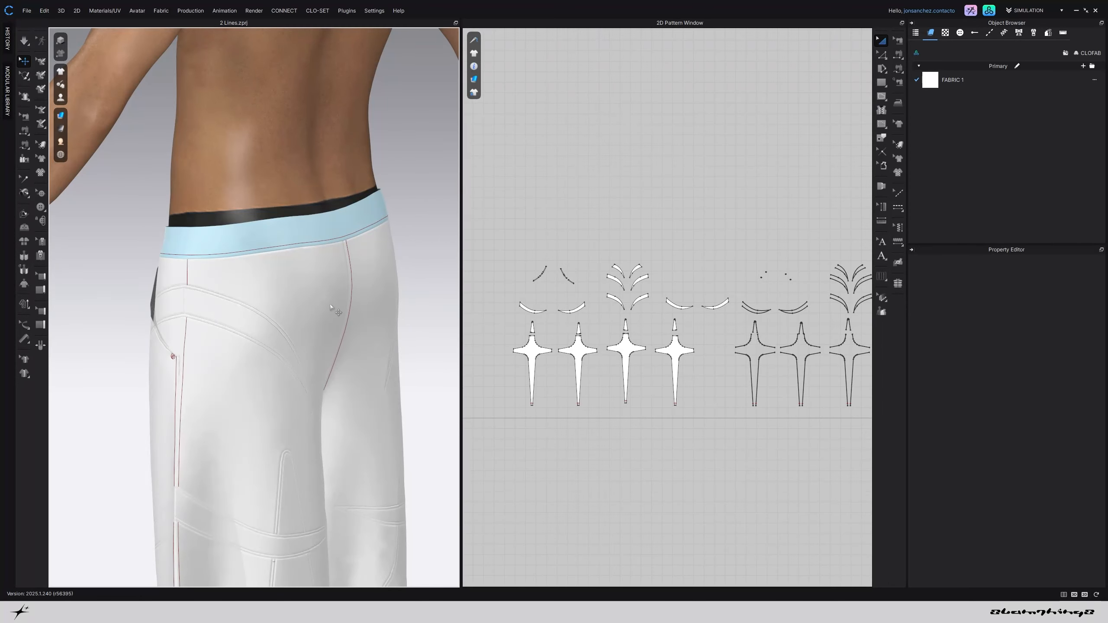
key("1")
key("0")
scroll(630, 368, "down", 4)
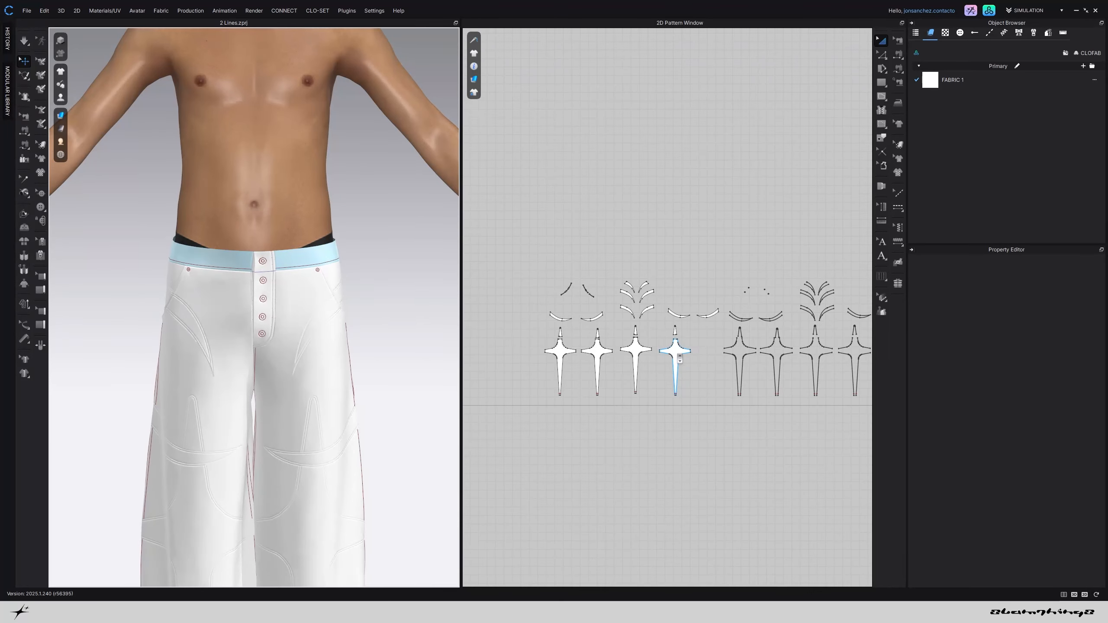
right_click_drag(630, 368, 577, 378)
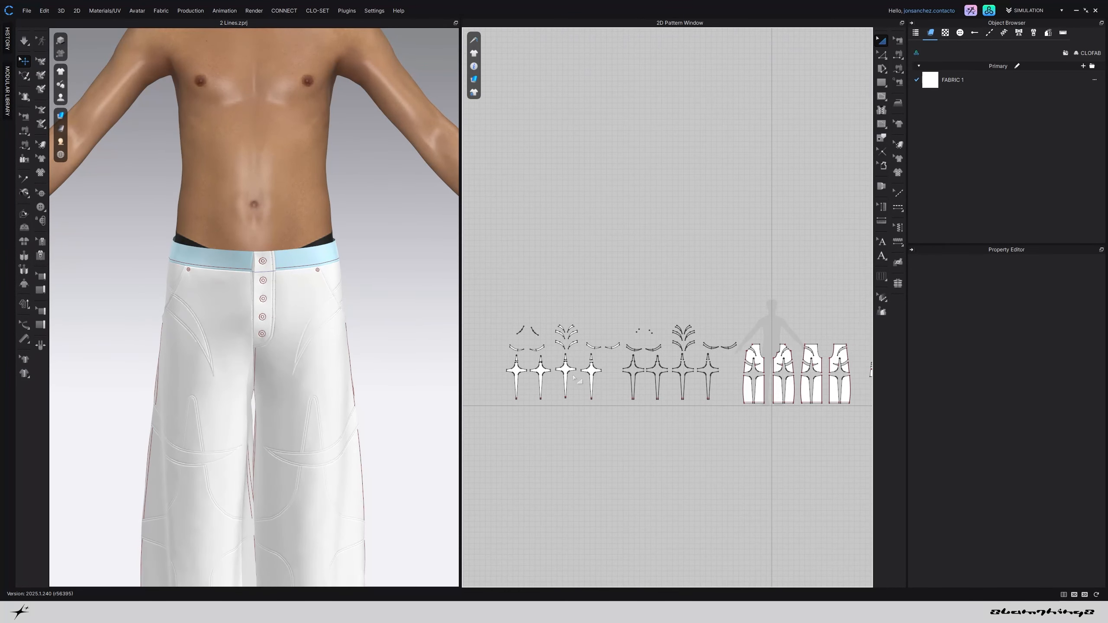
Rename the existing fabric as BASE
left_click(1002, 77)
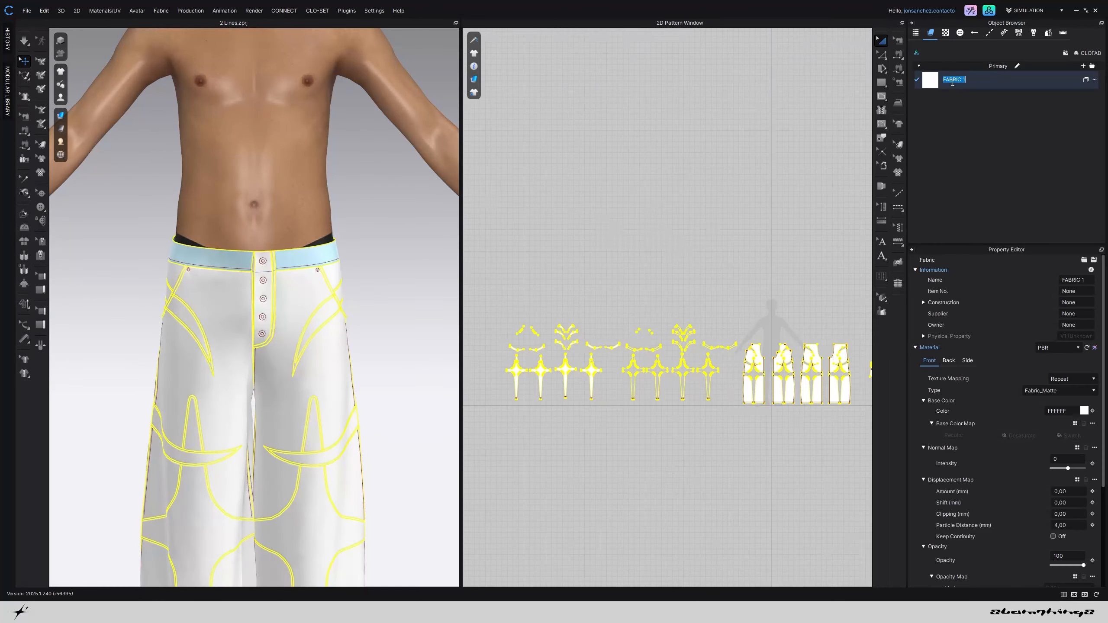
type("BASE")
key("Return")
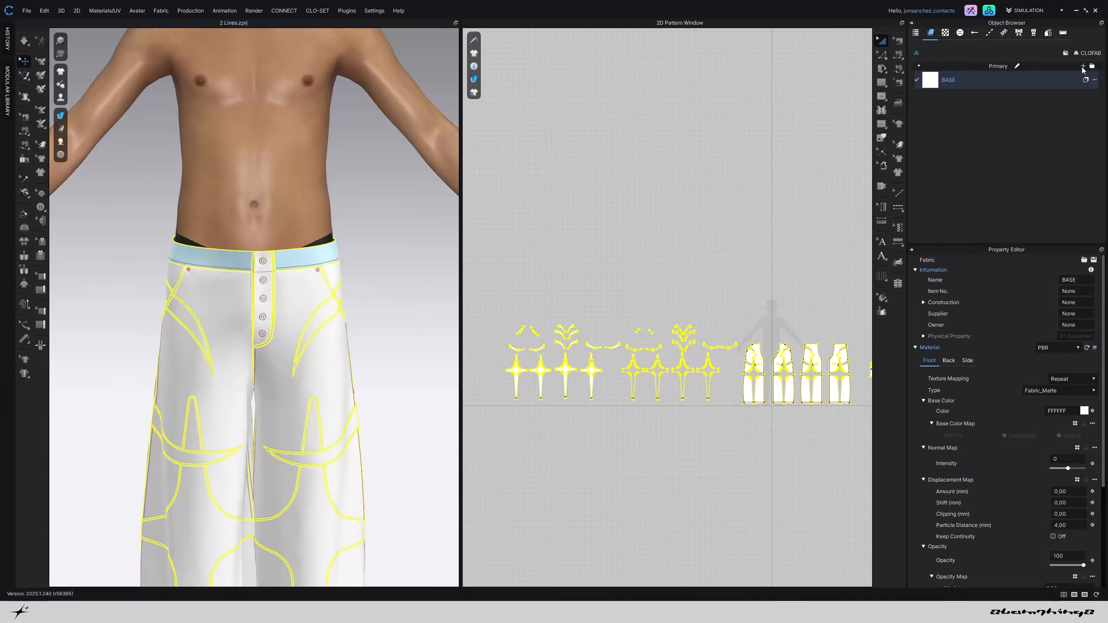
Add two new fabrics and name them COLOR 1 and COLOR 2
left_click(1083, 66)
double_click(953, 100)
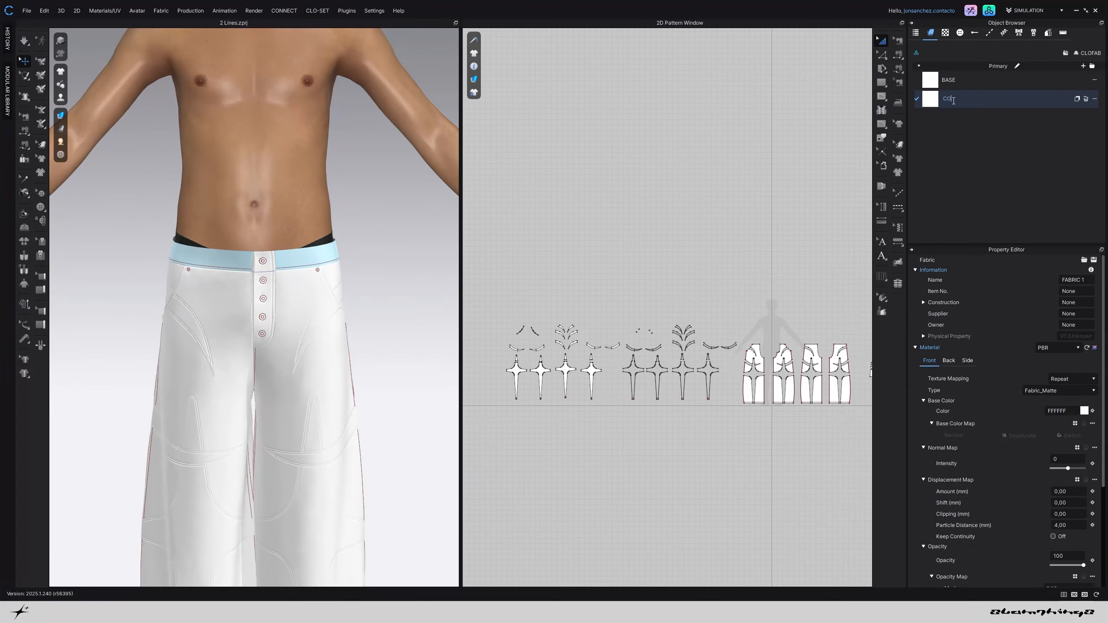
type("COLOR 1")
left_click(1084, 65)
double_click(994, 119)
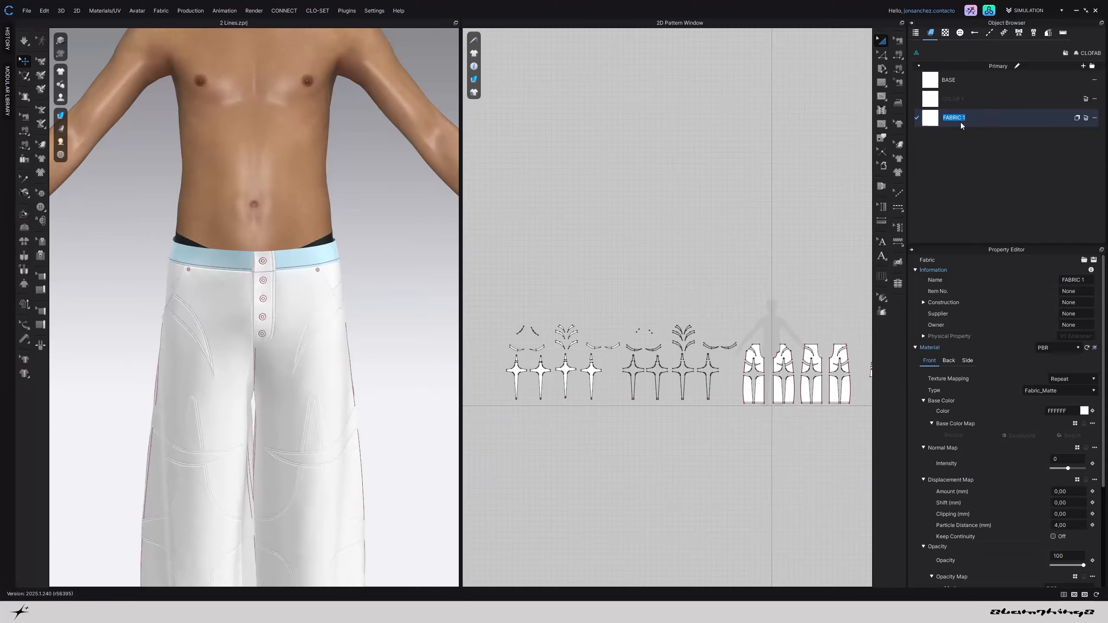
type("COLOR 2")
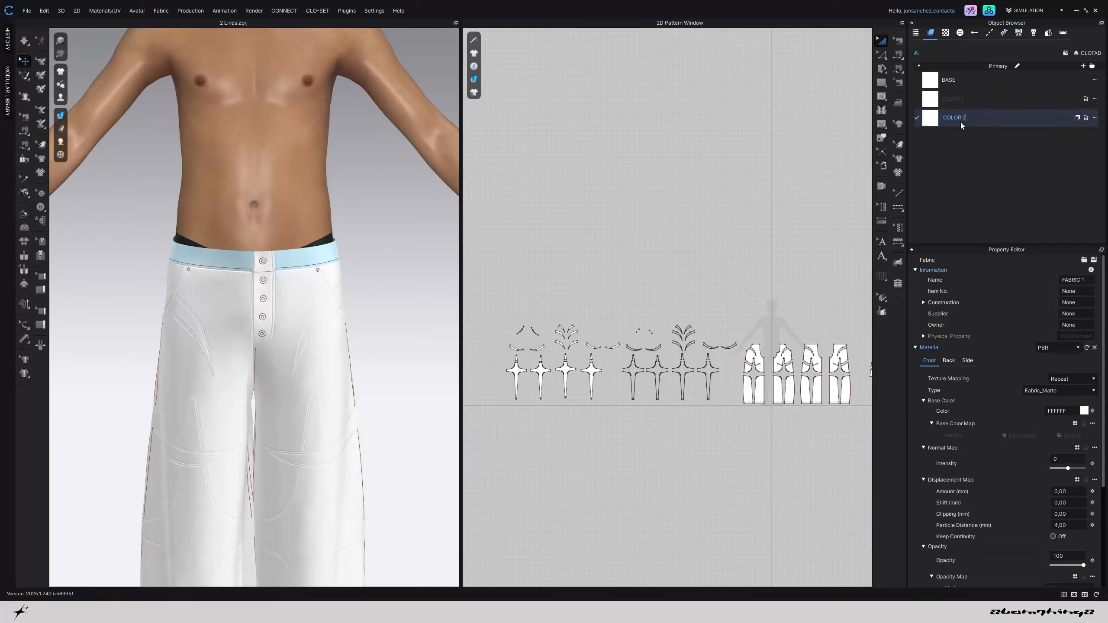
Set the base color of the BASE fabric to black, 000000
left_click(967, 81)
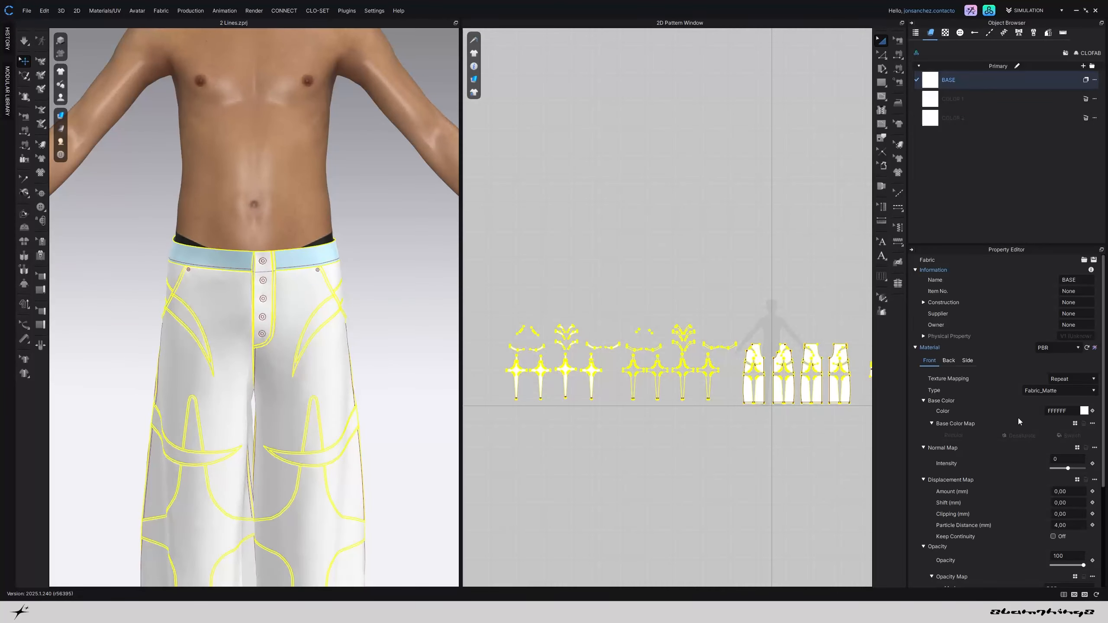
left_click(1083, 413)
left_click_drag(419, 192, 277, 299)
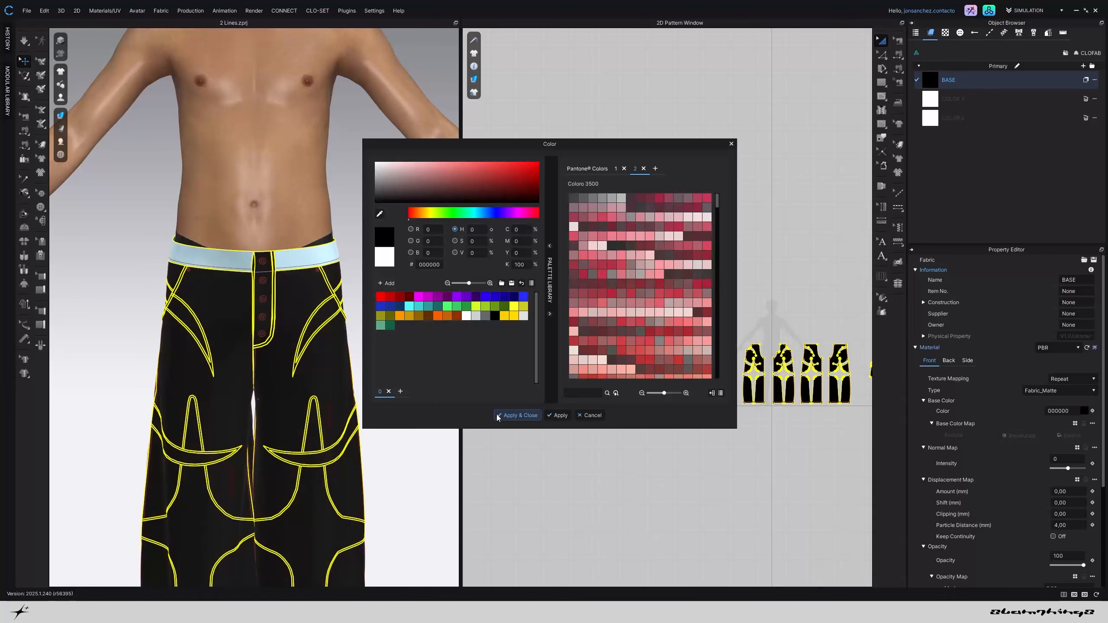
left_click(523, 416)
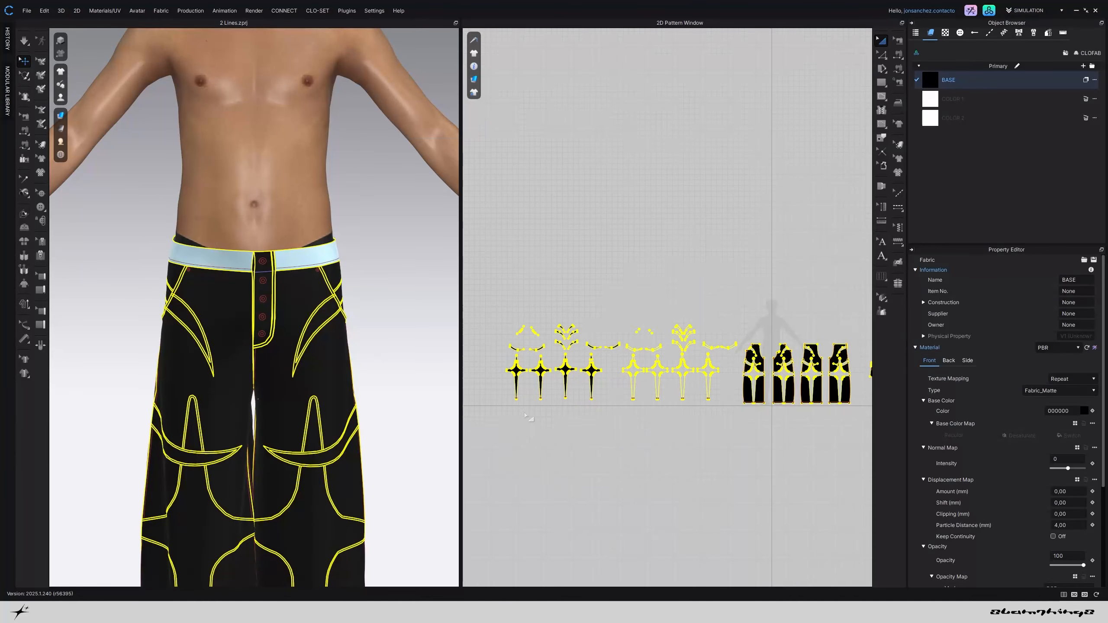
Set the base color of the COLOR 1 fabric to off-white, FAFAFA
left_click(961, 103)
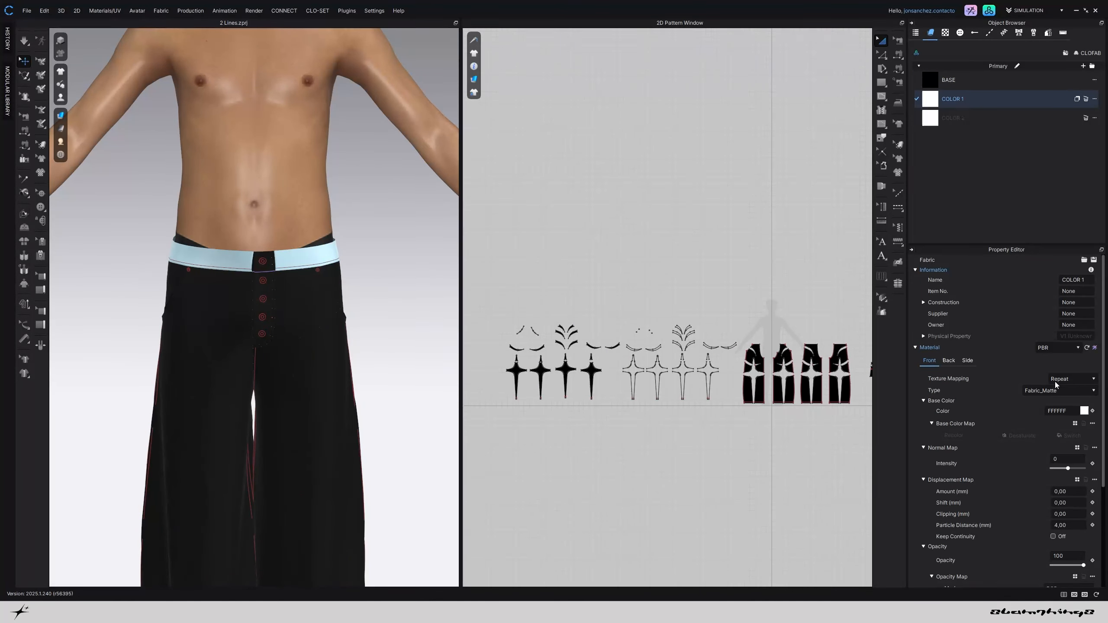
left_click(1082, 411)
left_click_drag(373, 175, 353, 163)
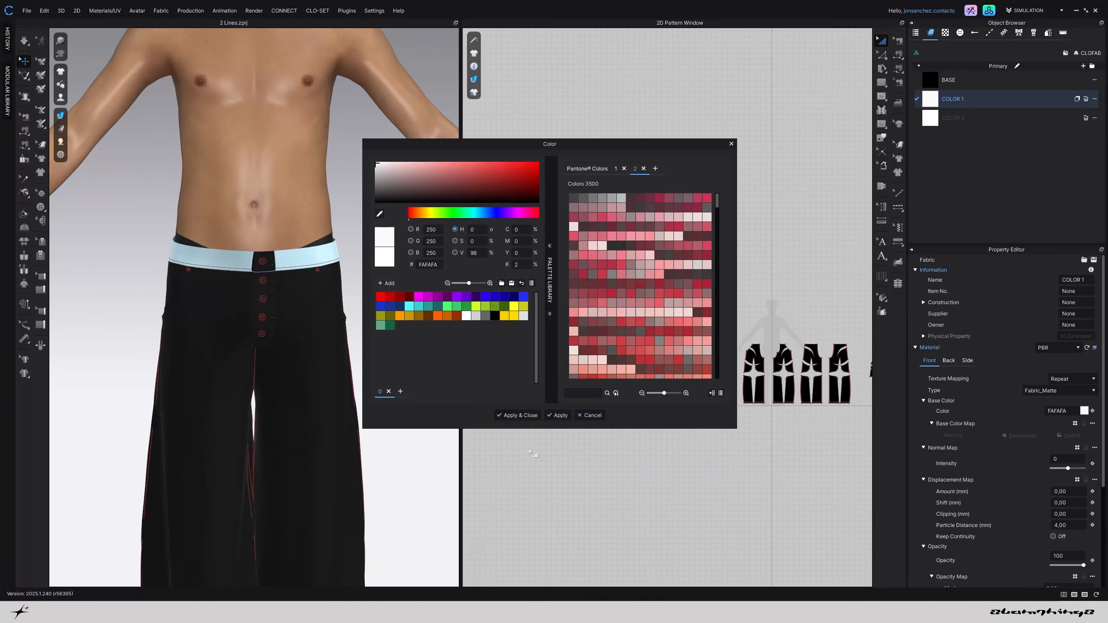
left_click(517, 415)
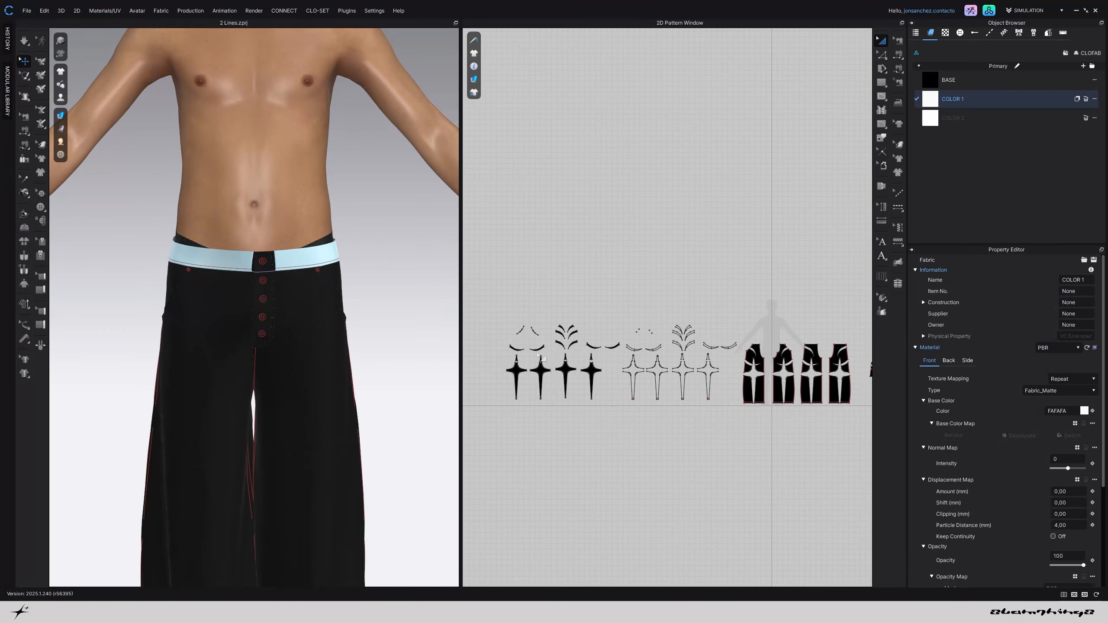
Select the whole group of filled crescent and cross pieces in the pattern layout
left_click_drag(496, 305, 638, 404)
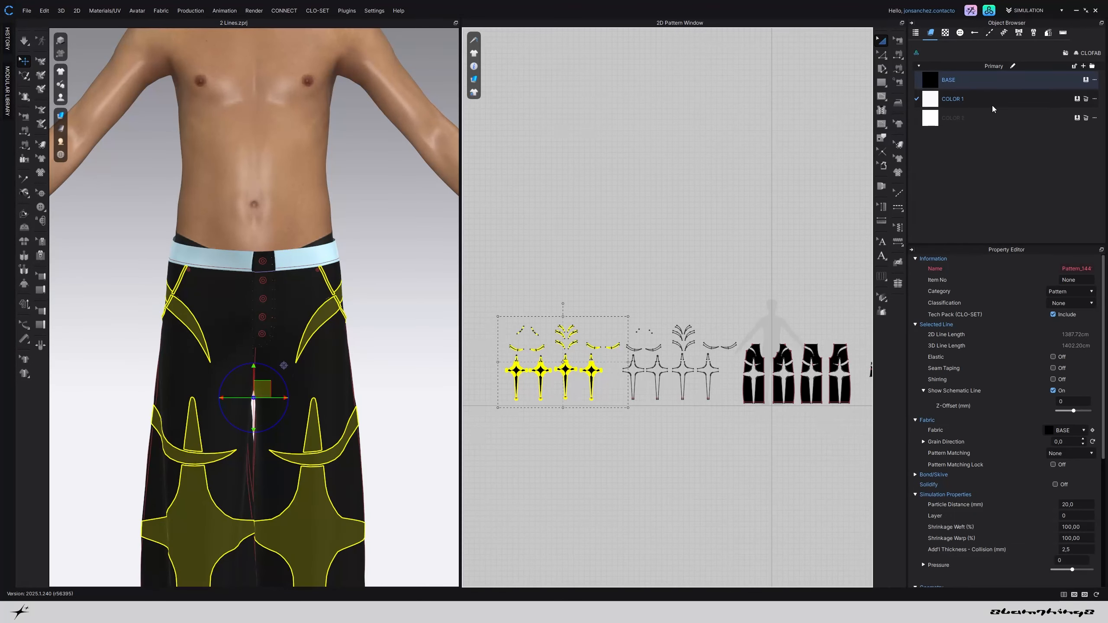
Move the small black pocket-area pieces from the filled appliqué set to just above the front trouser panels in the 2D pattern layout
left_click(588, 269)
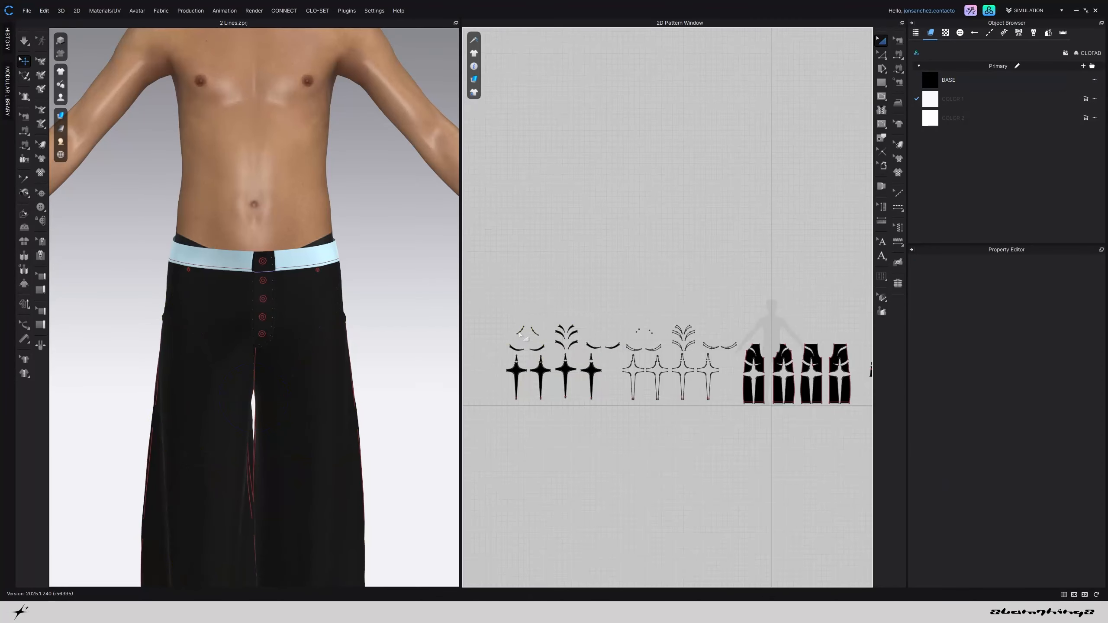
scroll(520, 334, "up", 3)
left_click_drag(505, 318, 553, 344)
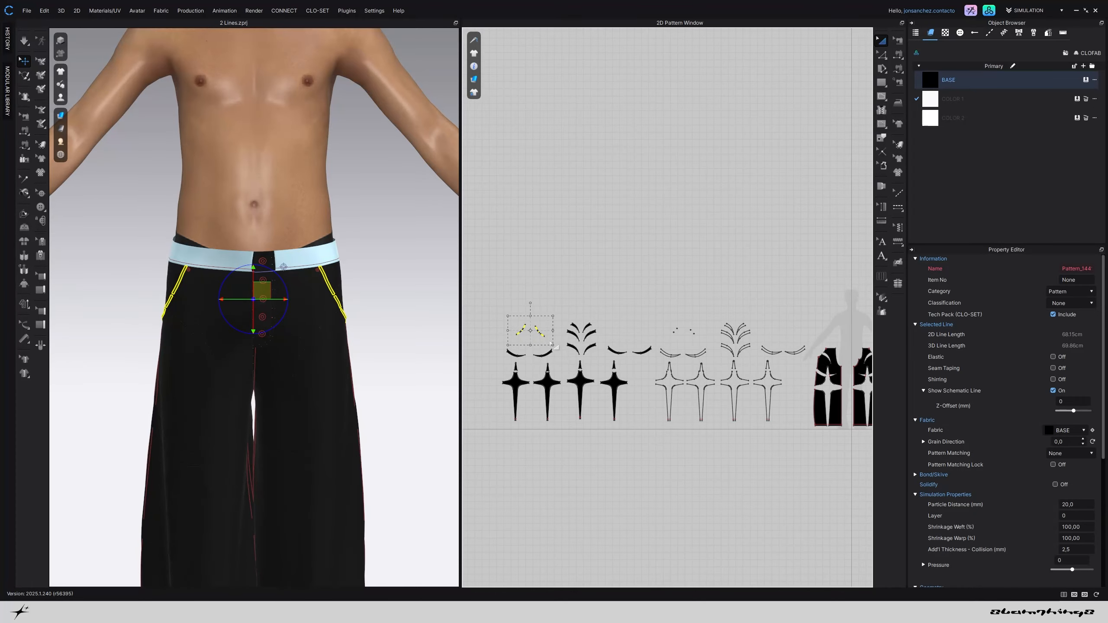
left_click(528, 287)
scroll(521, 323, "up", 4)
left_click(586, 360)
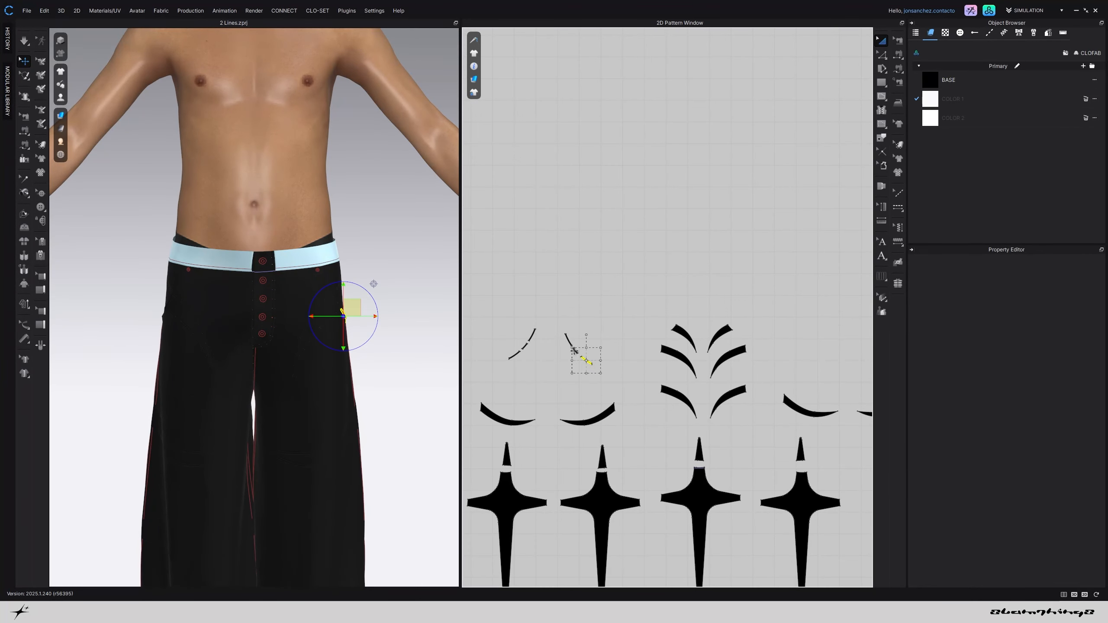
left_click(531, 336, "shift")
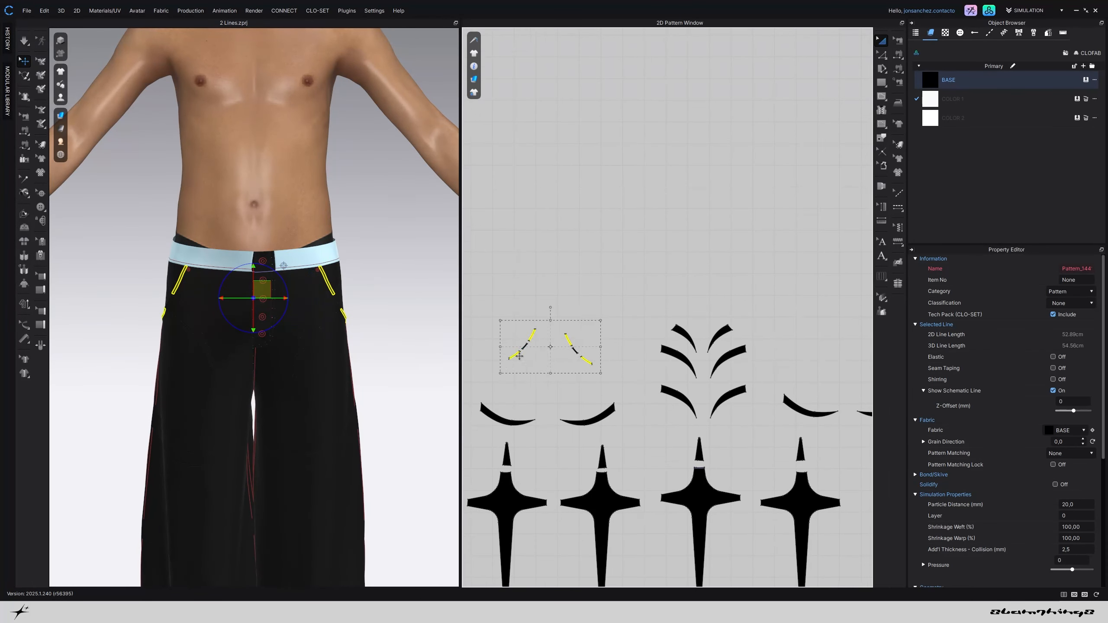
scroll(554, 359, "down", 3)
left_click_drag(779, 269, 789, 270)
middle_click_drag(799, 272, 592, 268)
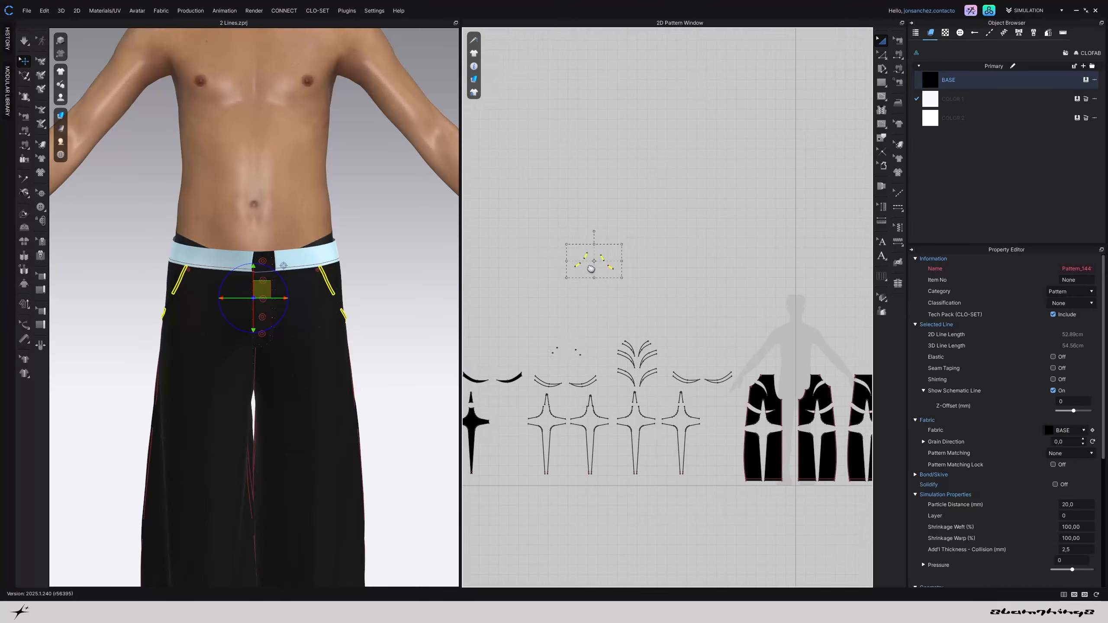
scroll(592, 269, "down", 2)
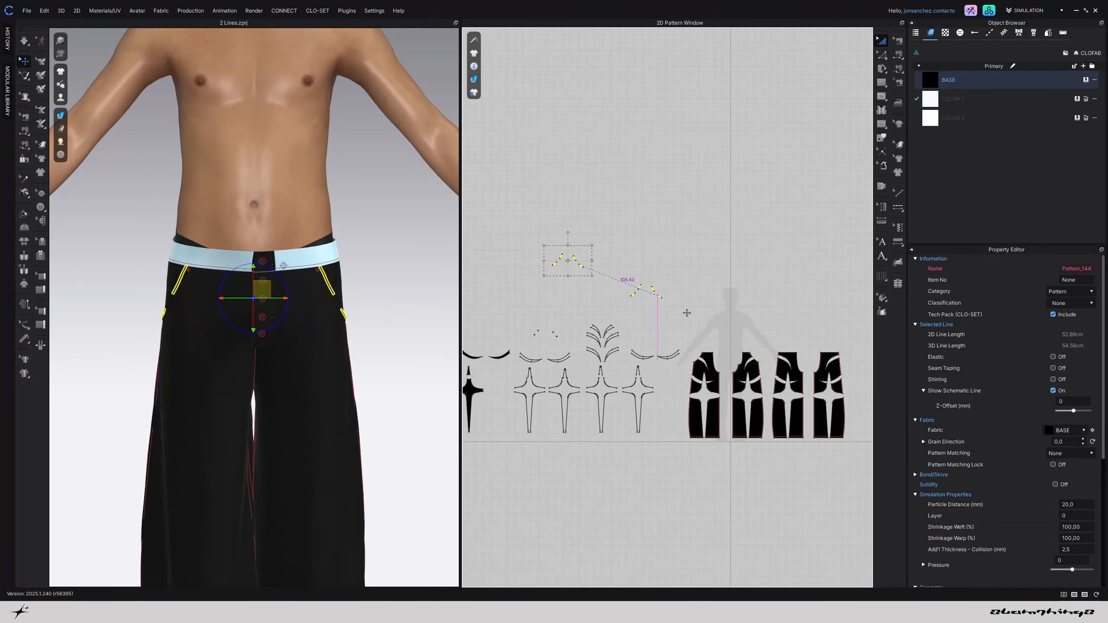
left_click_drag(687, 313, 750, 340)
middle_click_drag(574, 303, 670, 267)
Apply the COLOR 1 fabric to the remaining filled appliqué pieces, including the stars and curved strips
scroll(671, 268, "down", 3)
left_click(663, 262)
left_click_drag(506, 254, 631, 361)
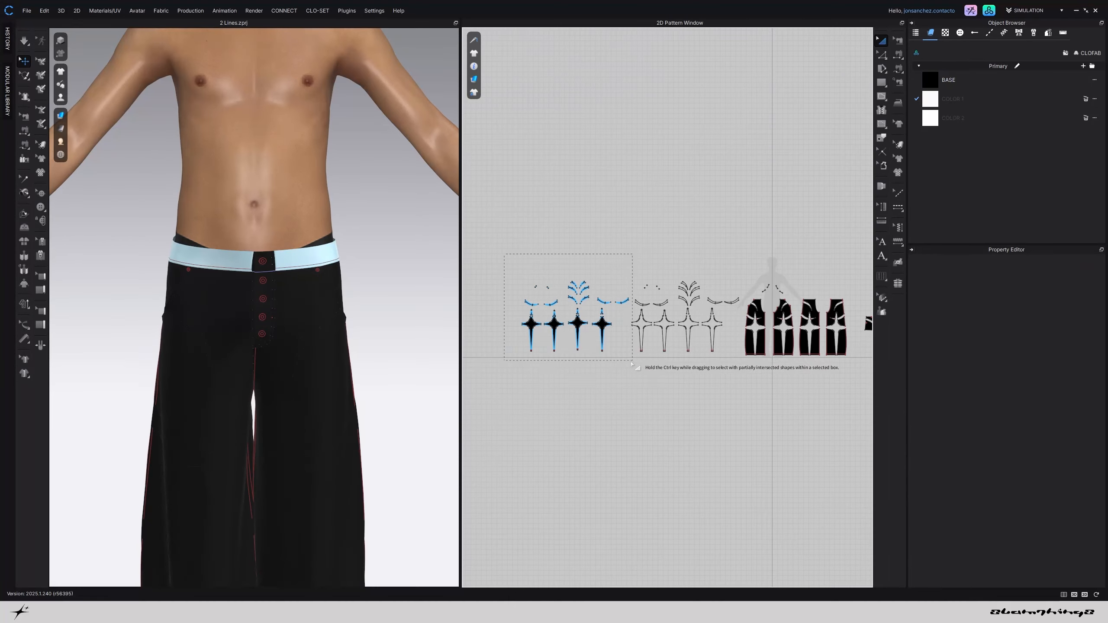
left_click_drag(945, 100, 608, 326)
left_click(413, 311)
scroll(401, 323, "down", 5)
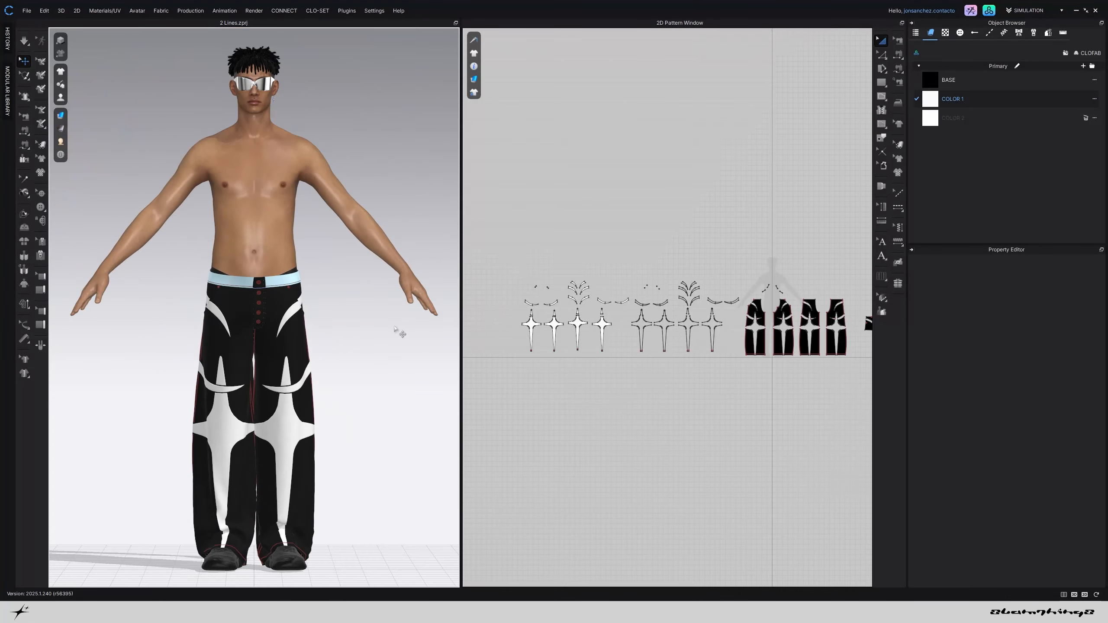
right_click_drag(401, 332, 370, 337)
scroll(371, 336, "up", 5)
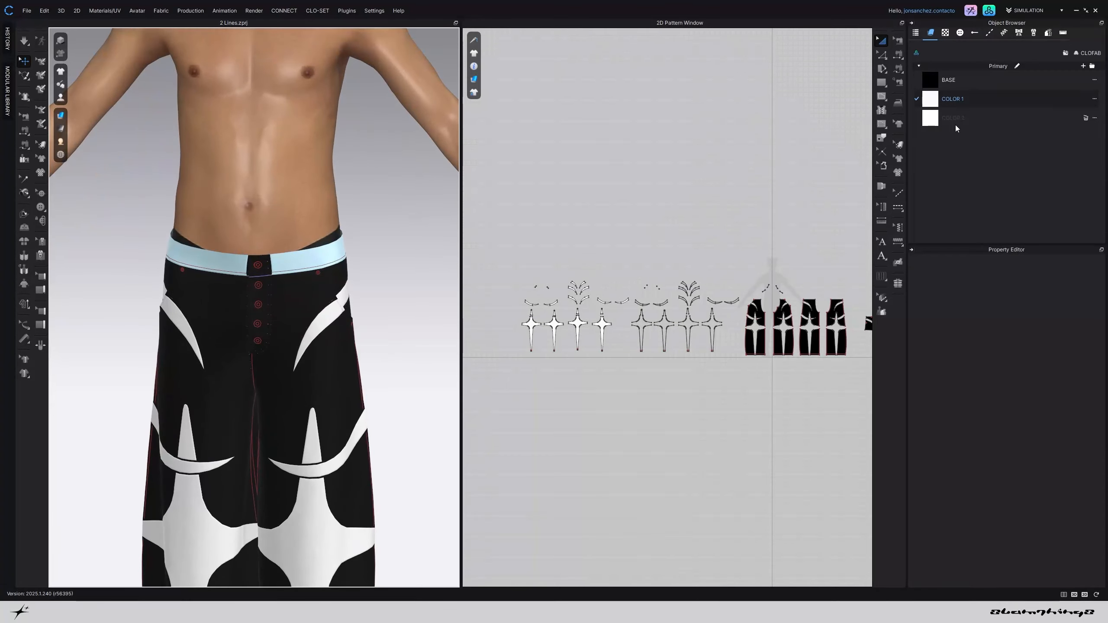
Set the base color of the COLOR 2 fabric to the grey 777777
left_click(993, 118)
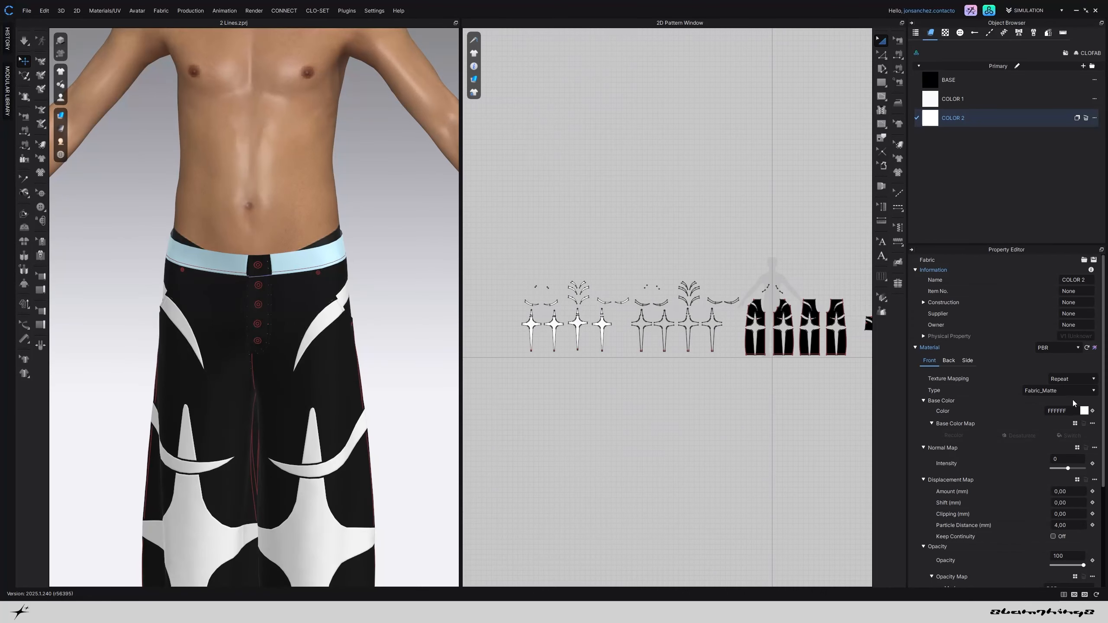
left_click(1084, 411)
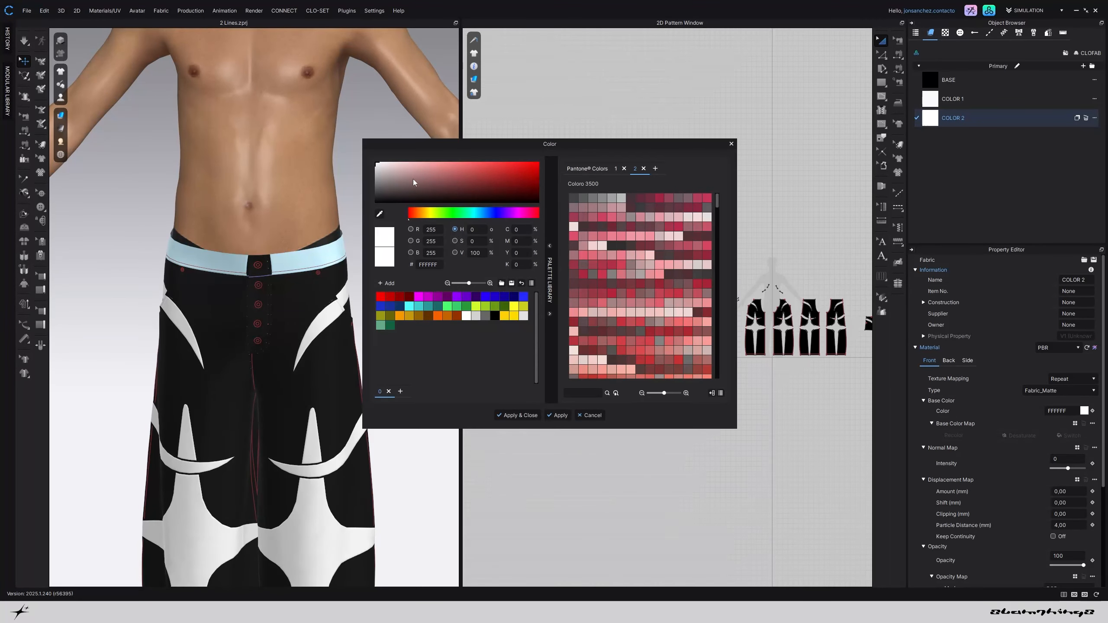
left_click_drag(414, 182, 352, 188)
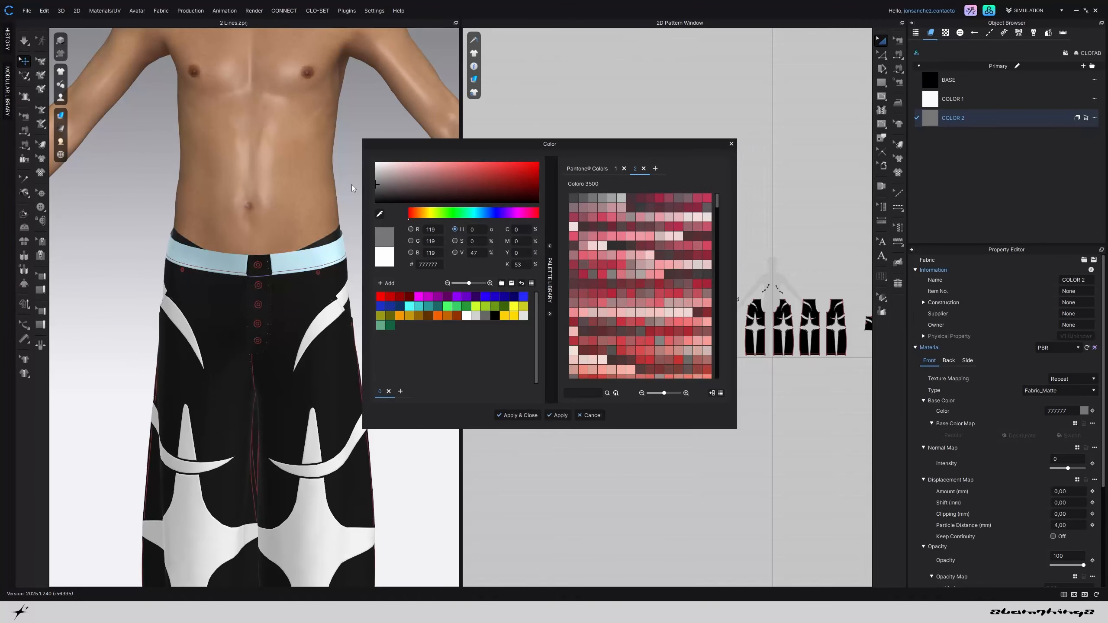
left_click(529, 417)
Assign the COLOR 2 fabric to the whole set of thin outline pieces that border the appliqués
scroll(654, 351, "up", 3)
left_click_drag(624, 238, 766, 377)
left_click_drag(945, 121, 756, 274)
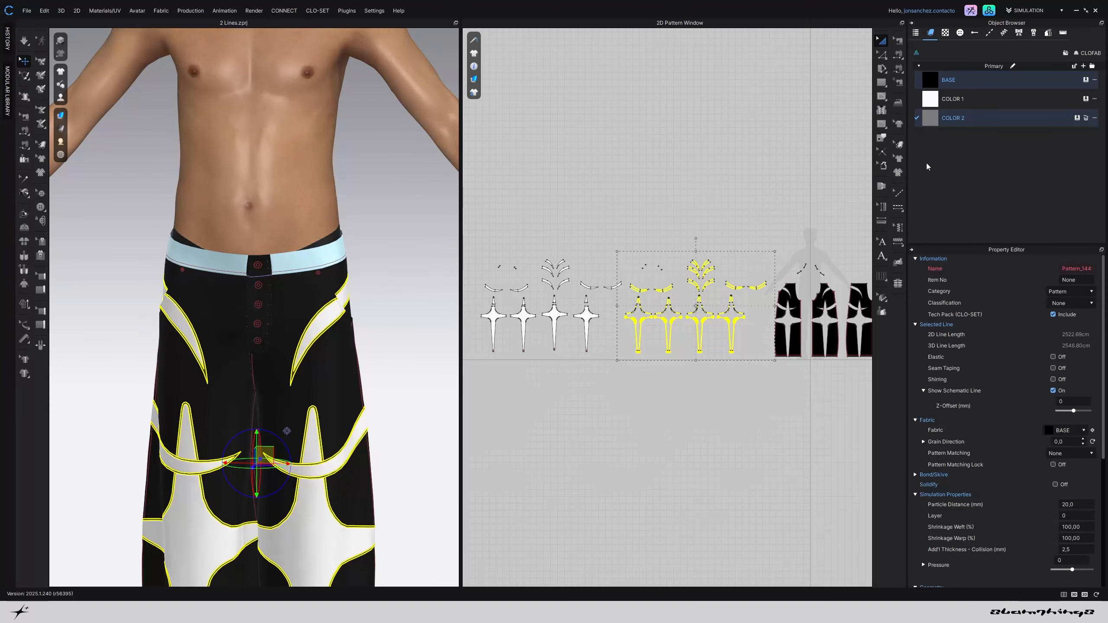
left_click(1067, 430)
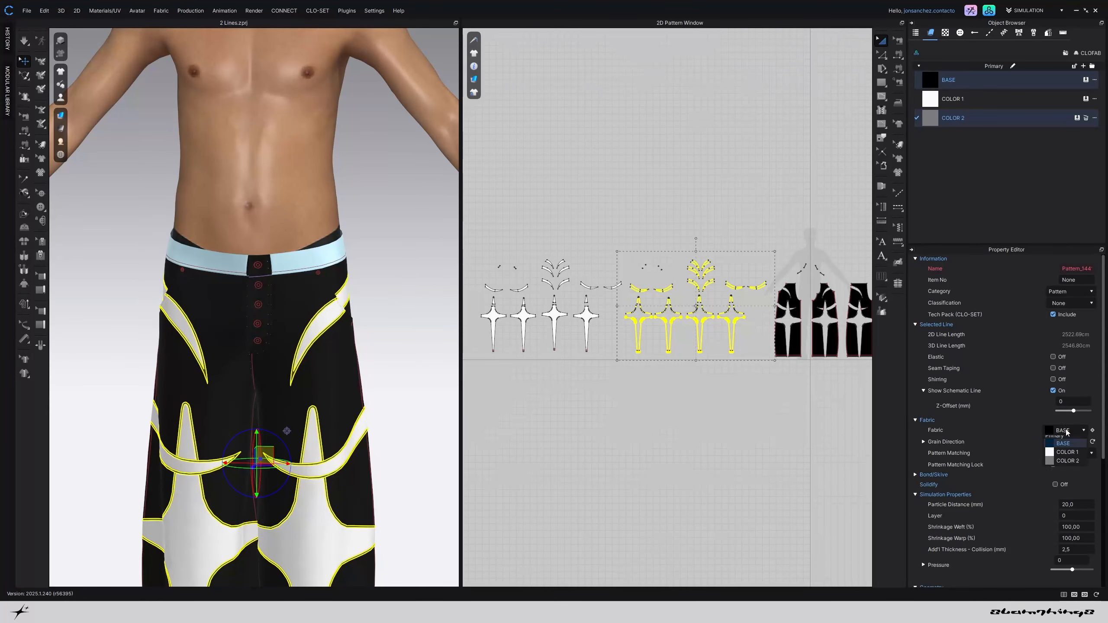
left_click(1066, 466)
left_click(387, 334)
Examine the white appliqués and their grey outlines on the trousers from the front and side, close up and at full length
scroll(389, 350, "down", 5)
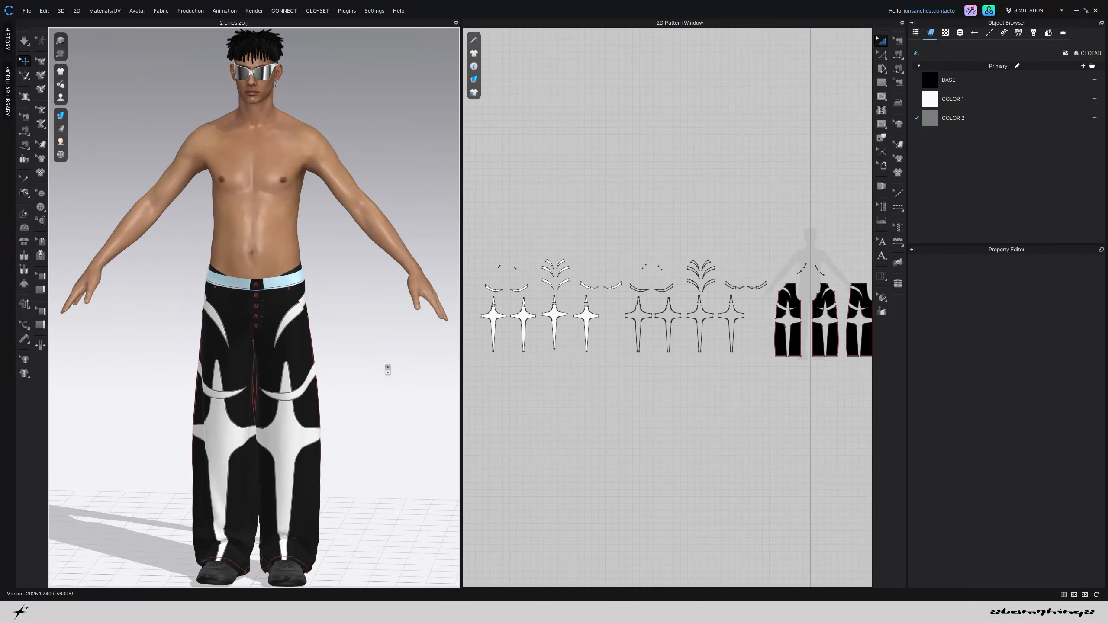
scroll(371, 375, "up", 6)
right_click_drag(367, 313, 320, 335)
scroll(385, 346, "down", 5)
scroll(354, 366, "up", 8)
scroll(321, 335, "down", 3)
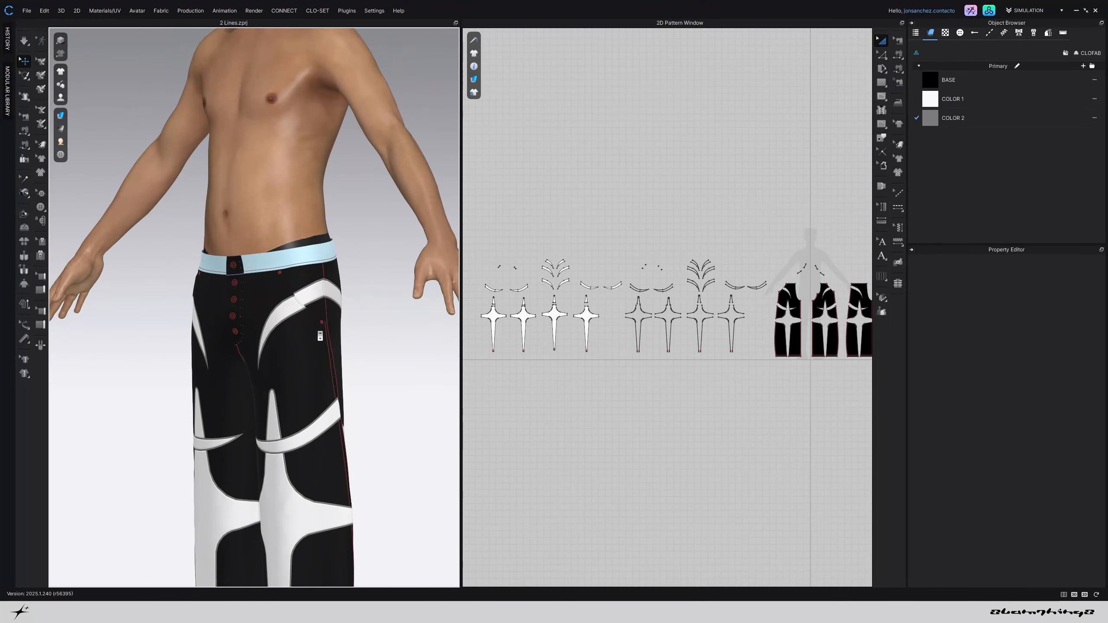
scroll(316, 313, "down", 4)
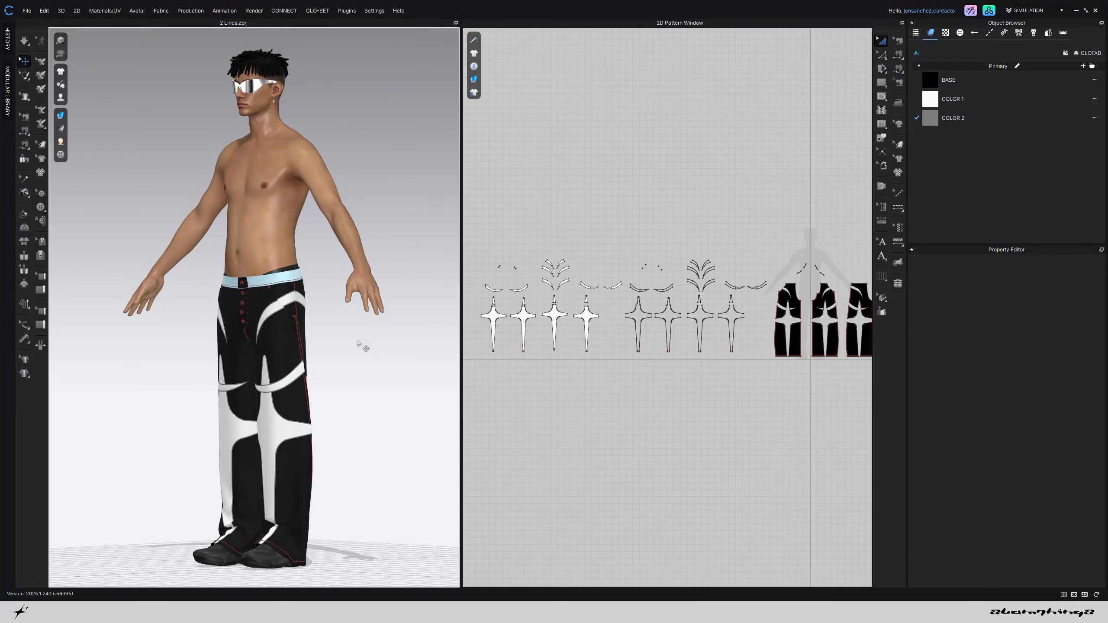
scroll(358, 344, "up", 3)
Switch the garment rendering style to Thick Monochrome Surface
left_click(61, 115)
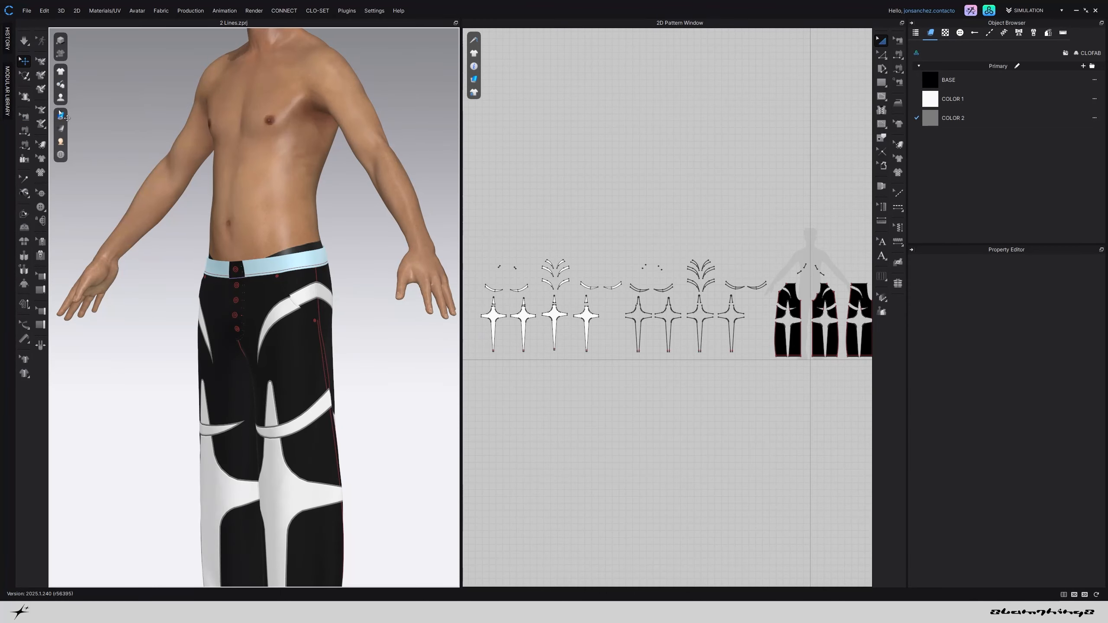
mouse_move(68, 121)
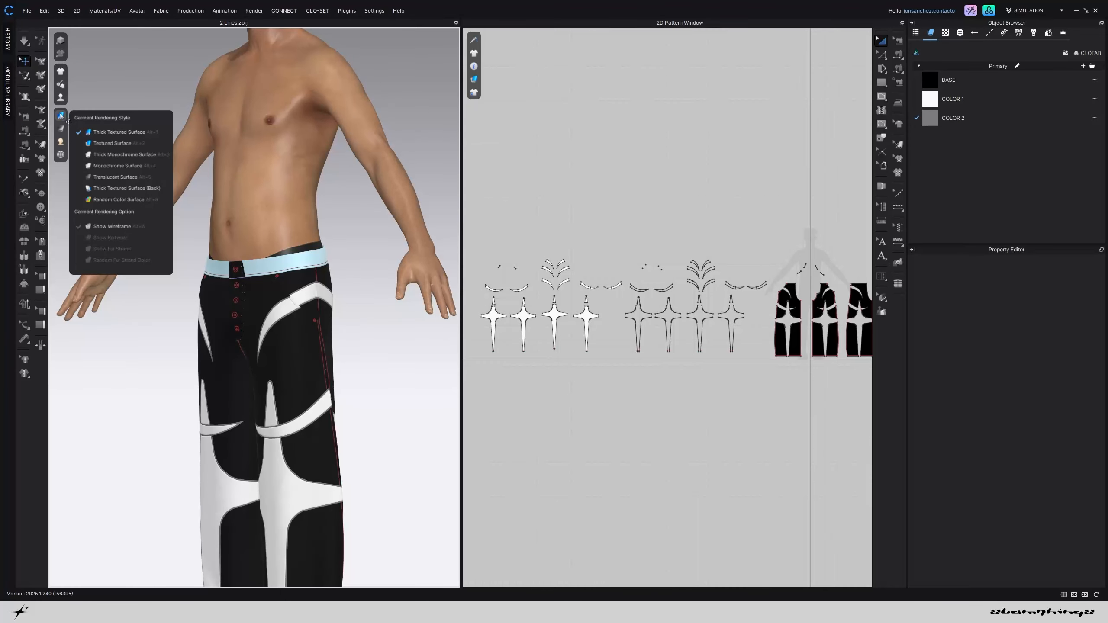
left_click(100, 157)
scroll(355, 312, "up", 5)
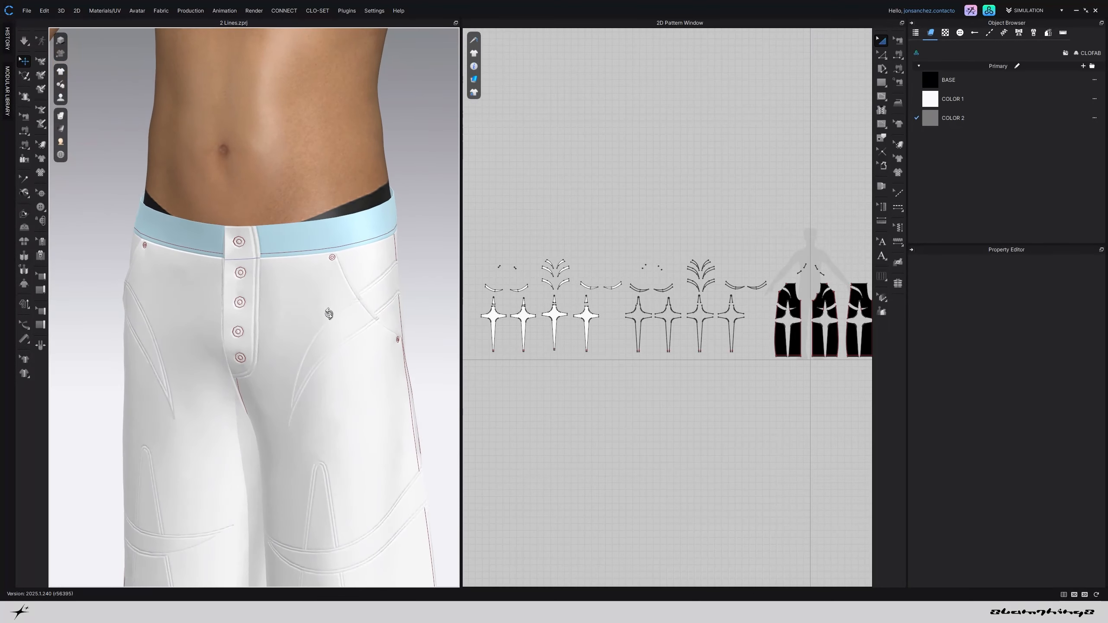
Run the garment simulation briefly and stop it to check how the trouser seams settle
key("space")
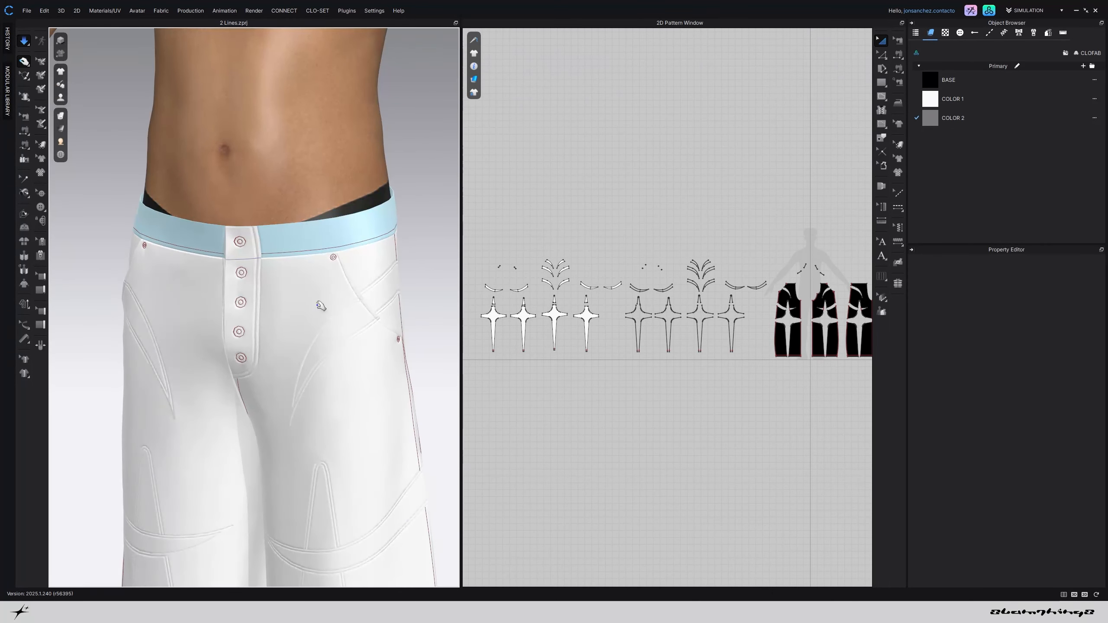
key("space")
scroll(292, 354, "down", 5)
key("2")
scroll(291, 354, "down", 5)
right_click_drag(287, 354, 252, 358)
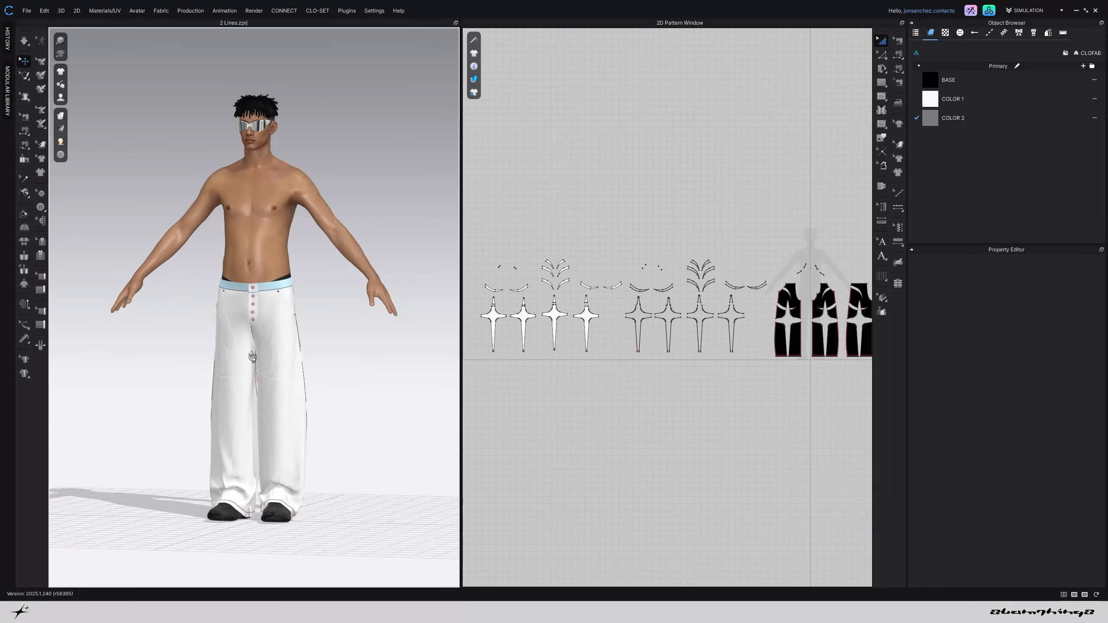
scroll(252, 357, "up", 5)
scroll(364, 342, "down", 4)
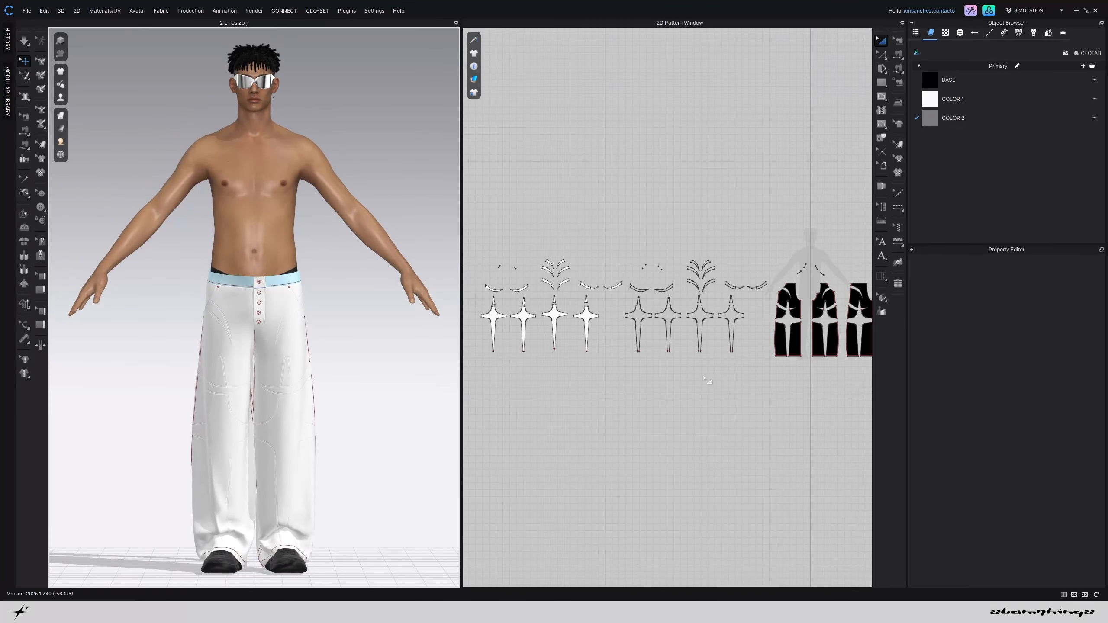
Create a Layer Clone (Over) of all filled and outline appliqué pieces, placing the clones directly above the originals in the pattern layout
right_click_drag(707, 380, 525, 351)
middle_click_drag(649, 302, 860, 339)
scroll(860, 339, "down", 2)
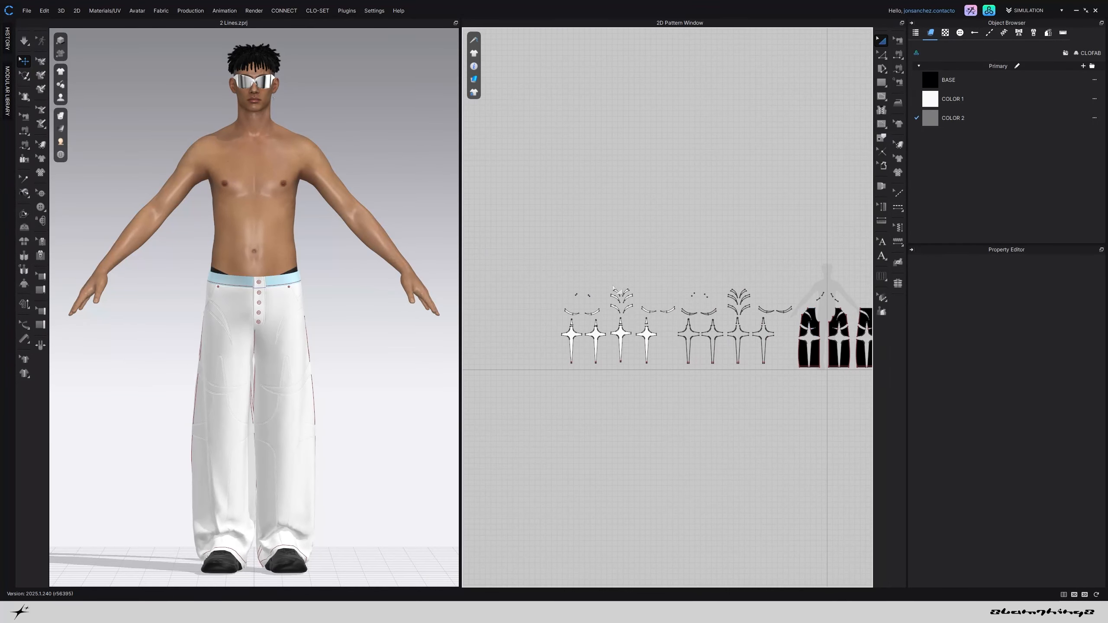
left_click_drag(771, 356, 794, 380)
right_click(723, 336)
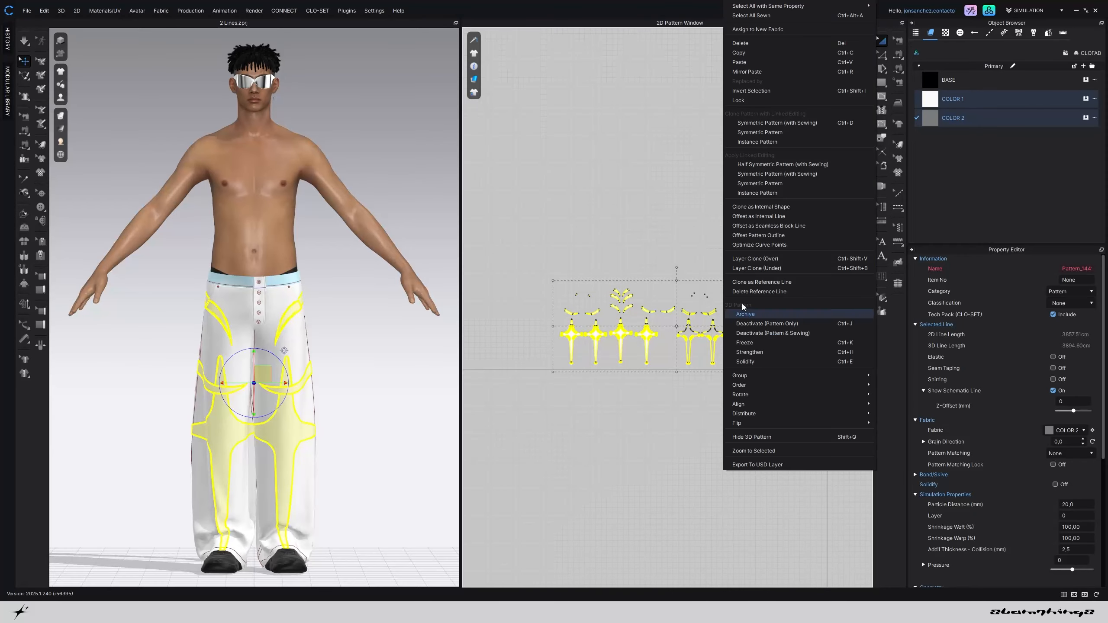
left_click(764, 256)
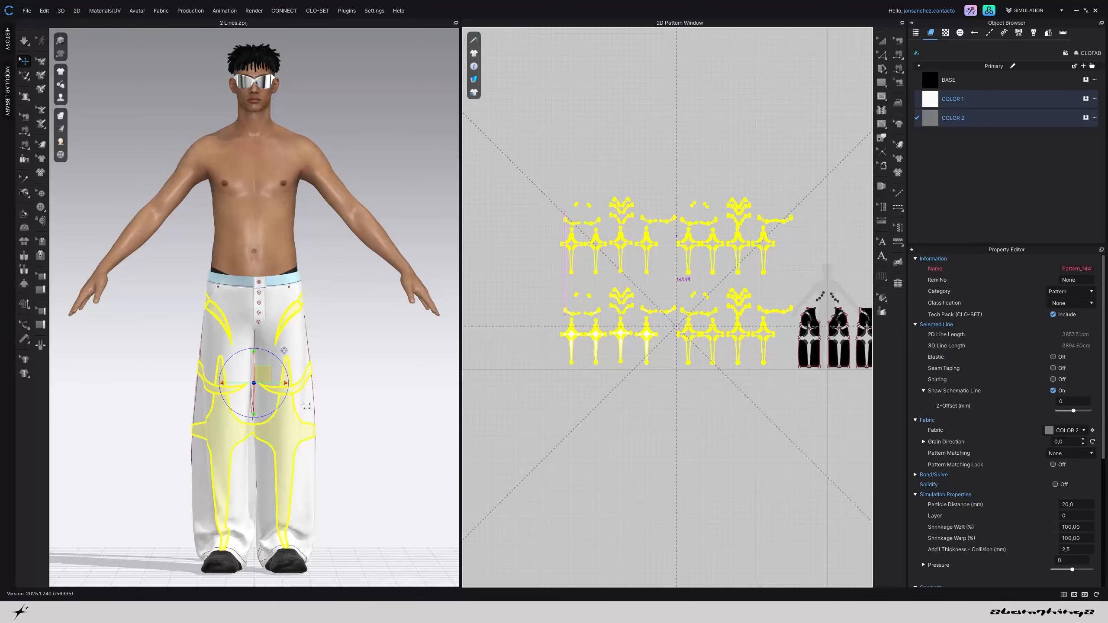
left_click(345, 368)
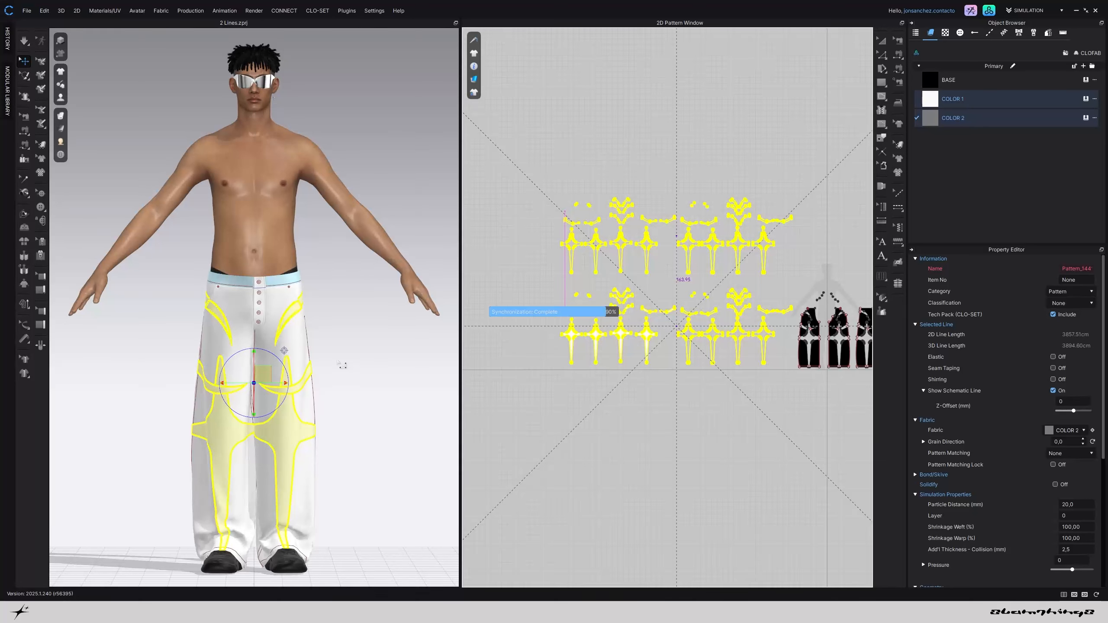
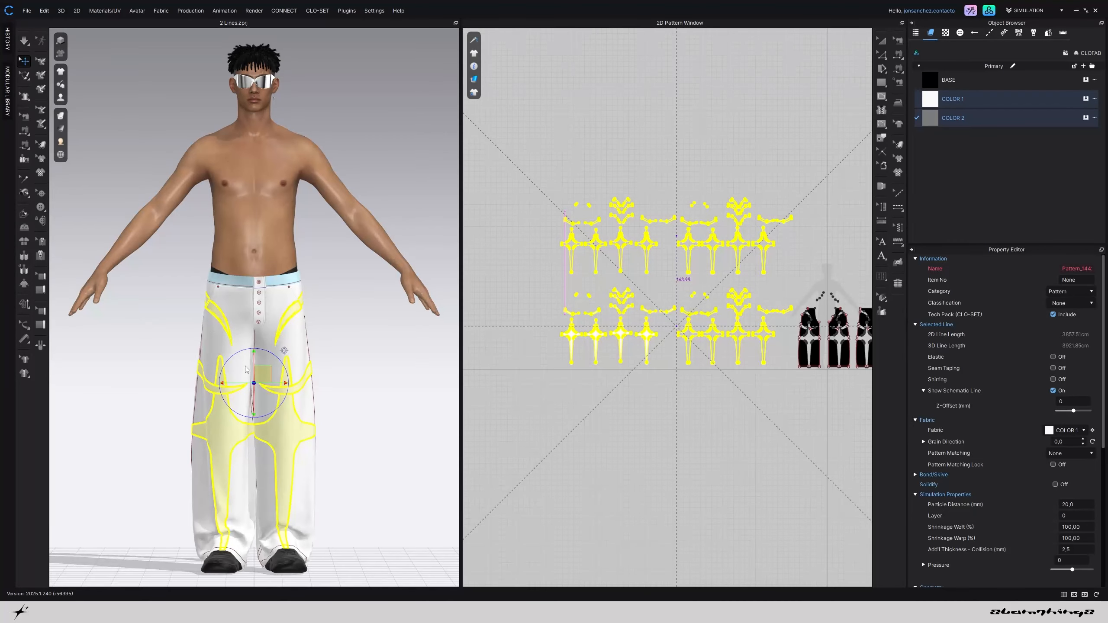
key("a")
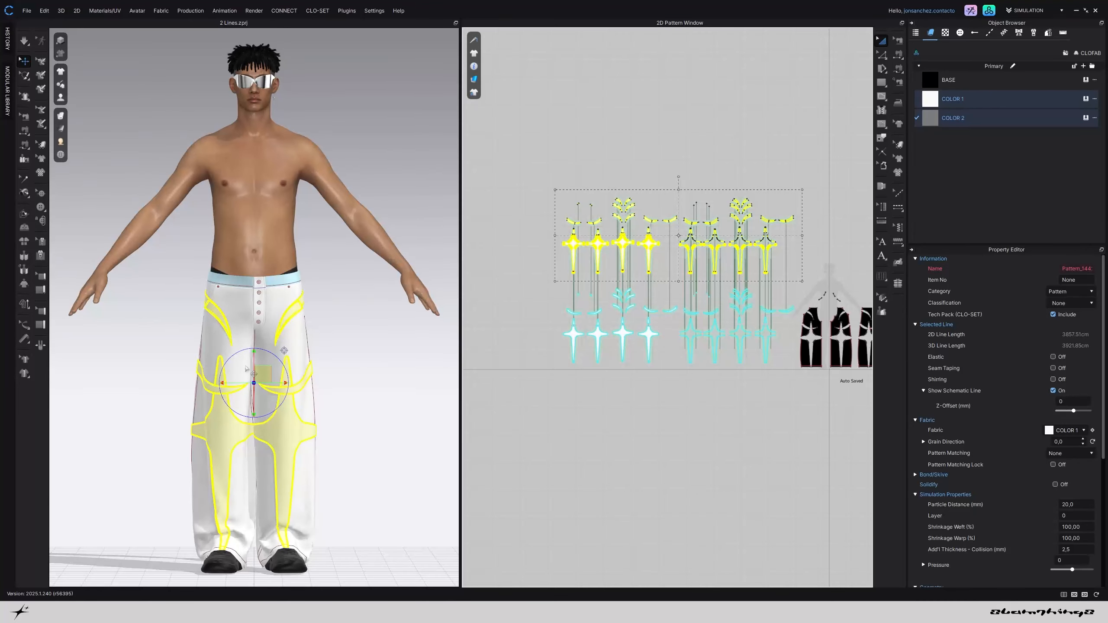
left_click(330, 388)
Simulate the trousers with the cloned appliqué layer, check the raised pieces from the side, and stop the simulation
scroll(336, 384, "up", 5)
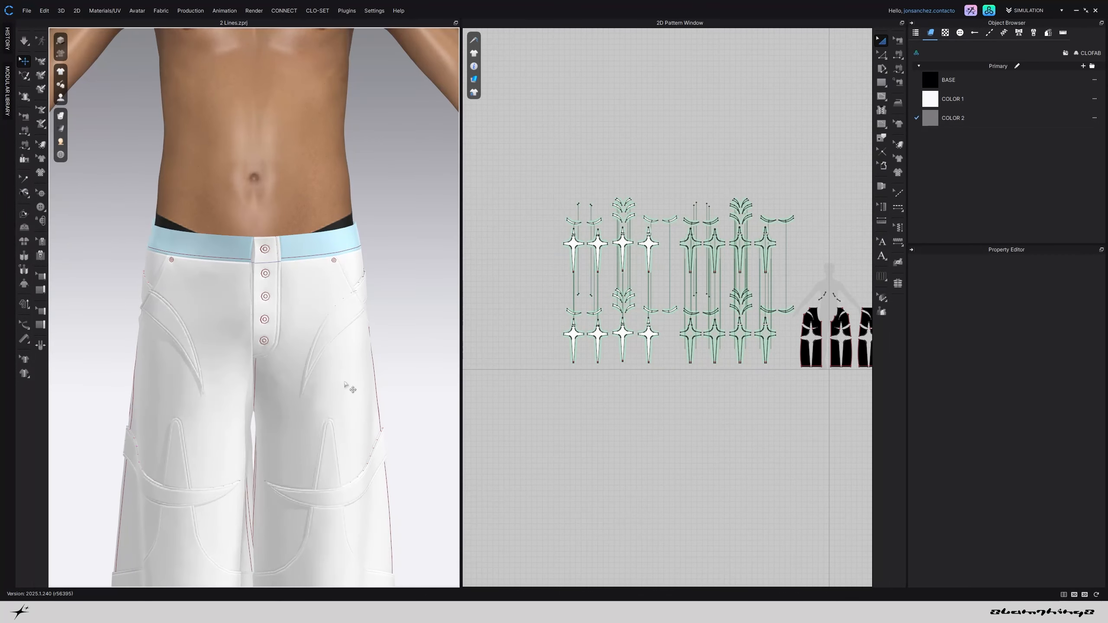
key("space")
right_click_drag(362, 369, 286, 369)
key("space")
scroll(584, 351, "down", 4)
middle_click_drag(735, 398, 573, 388)
scroll(565, 325, "up", 3)
left_click_drag(560, 282, 657, 366)
right_click(649, 341)
left_click(672, 261)
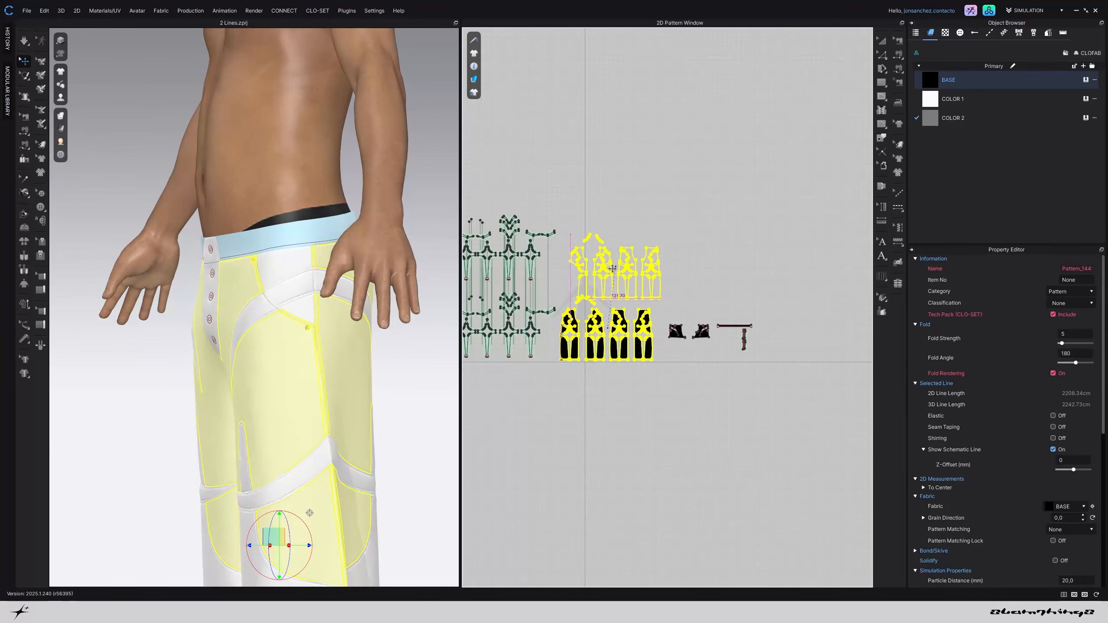
key("Escape")
Create a Layer Clone (Over) of the black leg panels and small pocket pieces, placing the clones directly above the originals
scroll(609, 286, "up", 5)
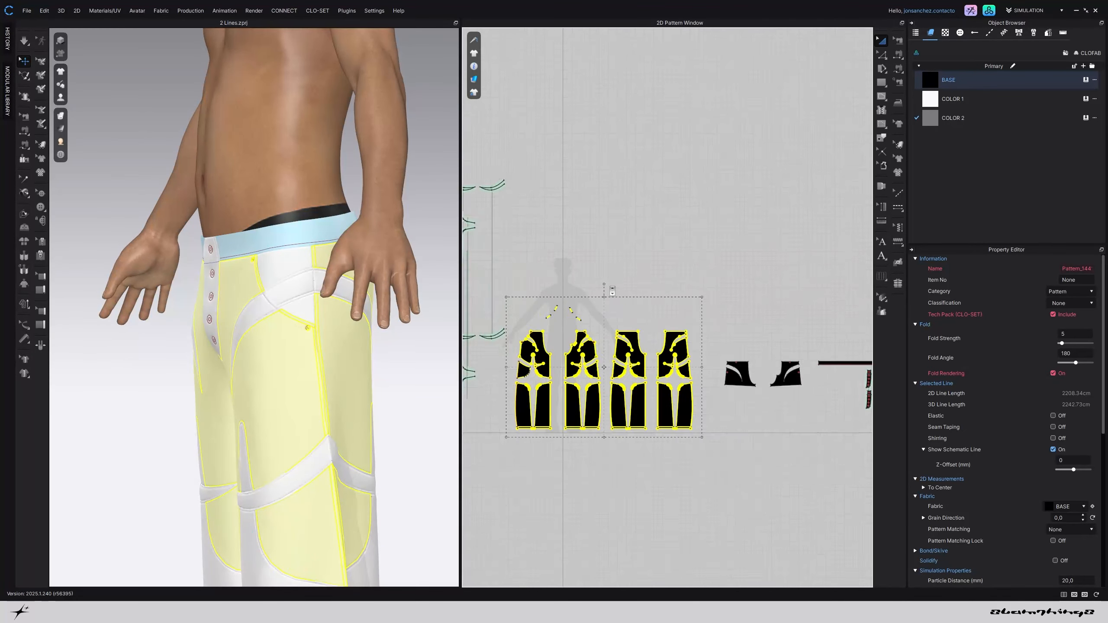
mouse_move(740, 517)
left_mouse_down()
mouse_move(510, 322)
mouse_move(480, 262)
left_mouse_up()
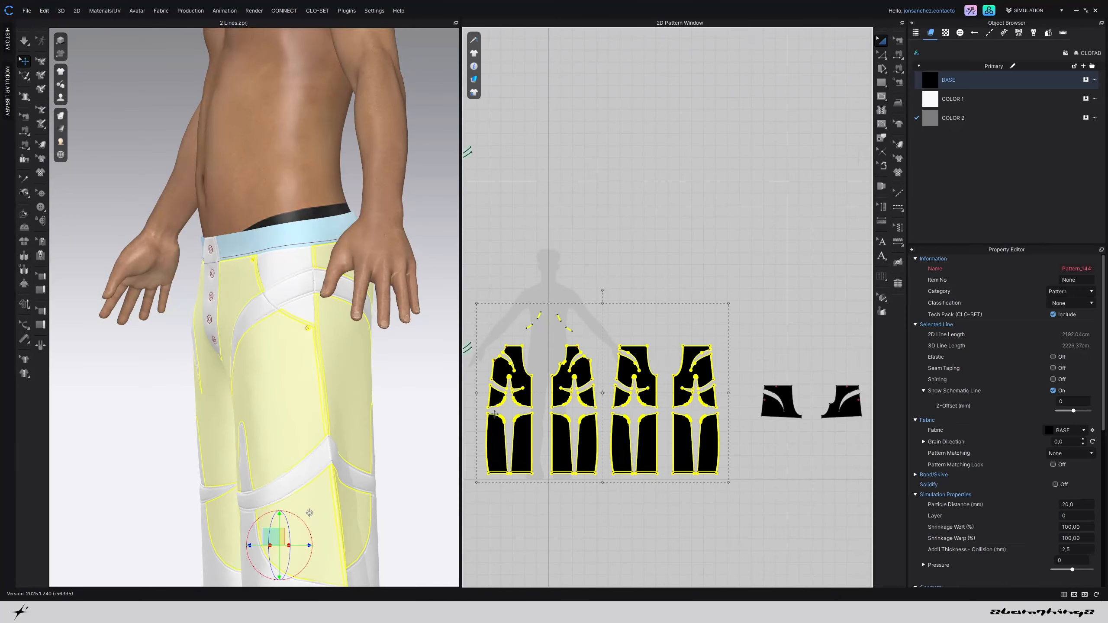
right_click(494, 439)
left_click(528, 259)
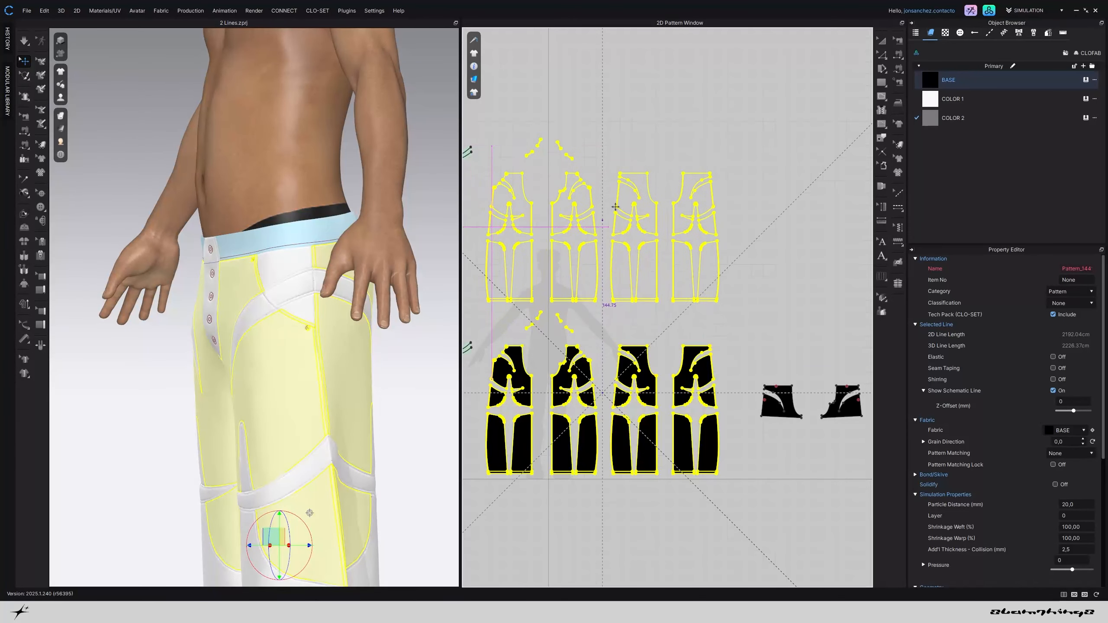
left_click(343, 348, "shift")
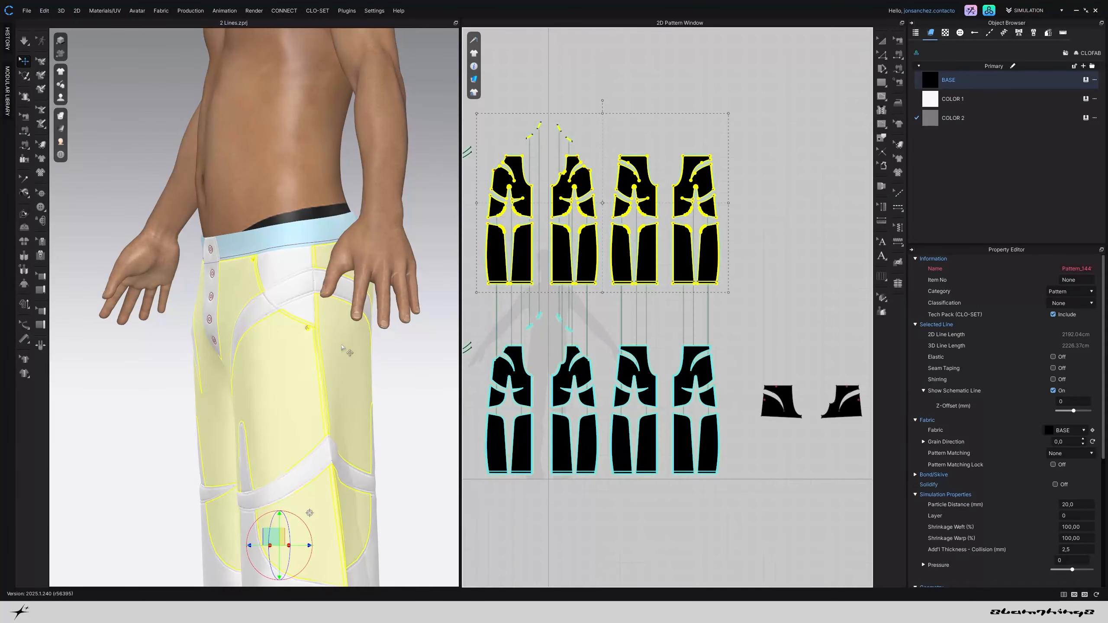
Move the two button placket pieces from below the waistband to its right side in the pattern layout
scroll(616, 364, "down", 5)
middle_click_drag(716, 384, 626, 367)
scroll(718, 379, "up", 4)
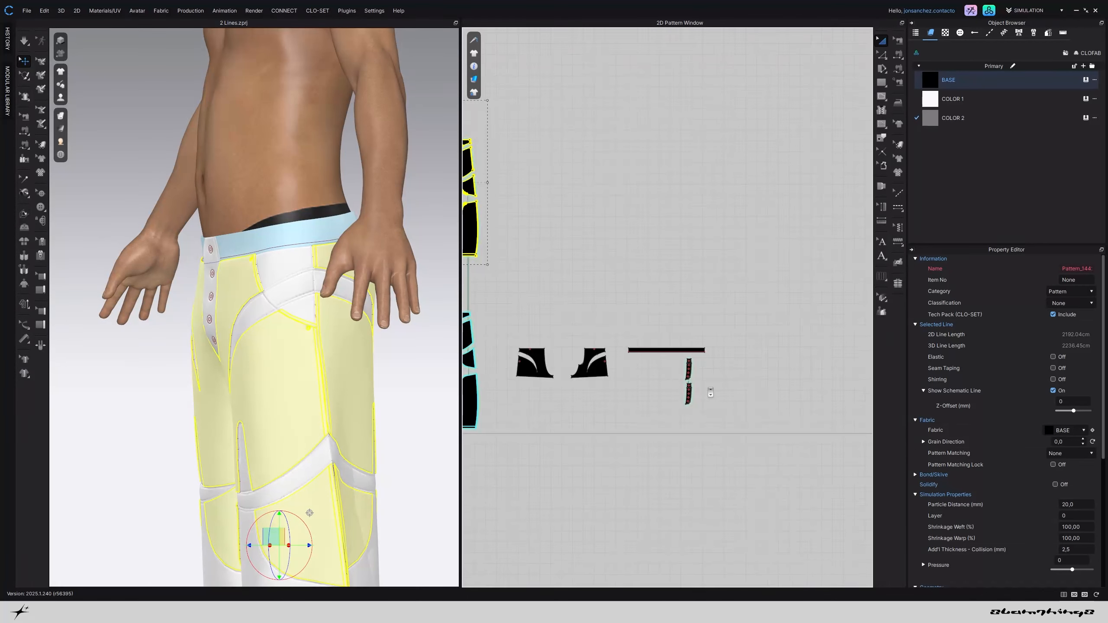
scroll(710, 392, "up", 3)
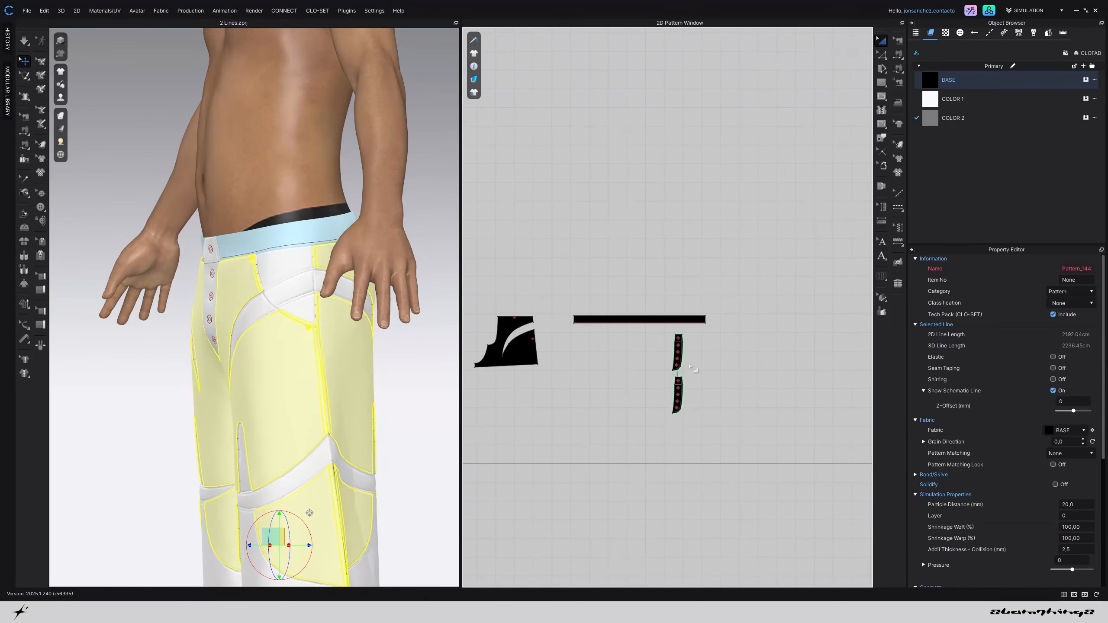
left_click_drag(705, 448, 652, 331)
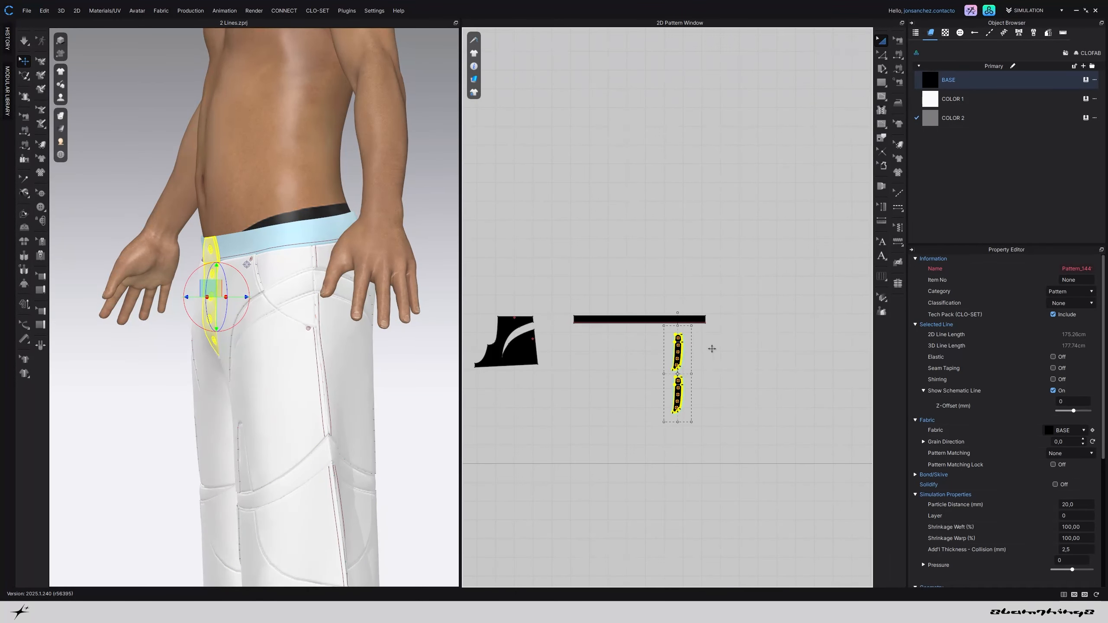
left_click_drag(712, 349, 748, 313)
left_click(652, 382)
scroll(649, 380, "down", 5)
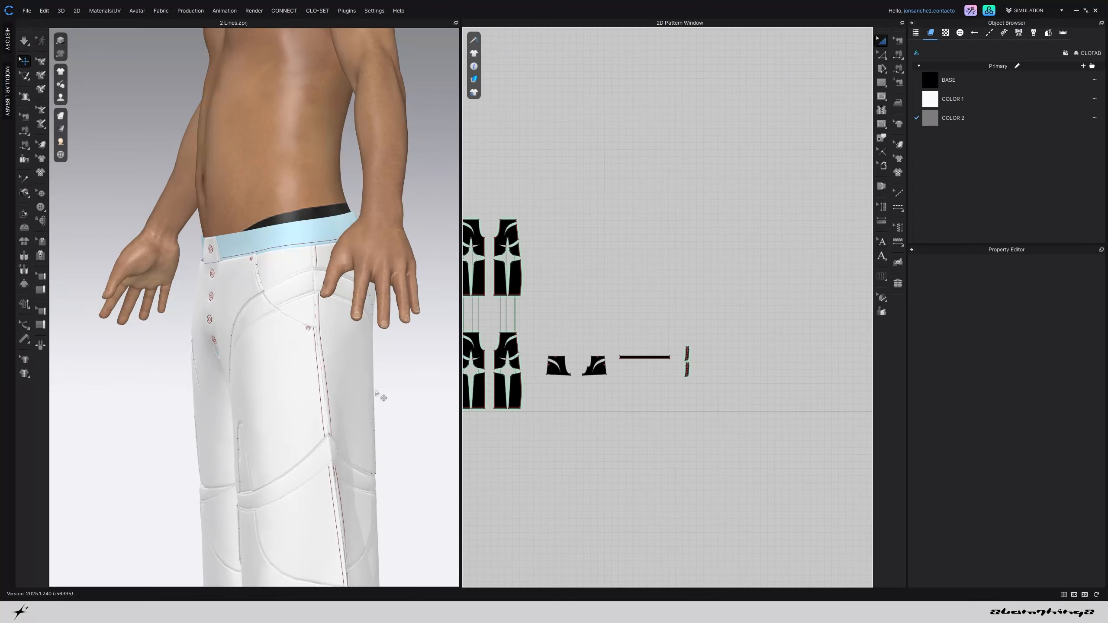
Simulate the trousers with all cloned layers from the front, stop the simulation, and check the raised seams around the fly and knees
key("2")
scroll(365, 401, "up", 5)
middle_click_drag(353, 370, 354, 343)
key("space")
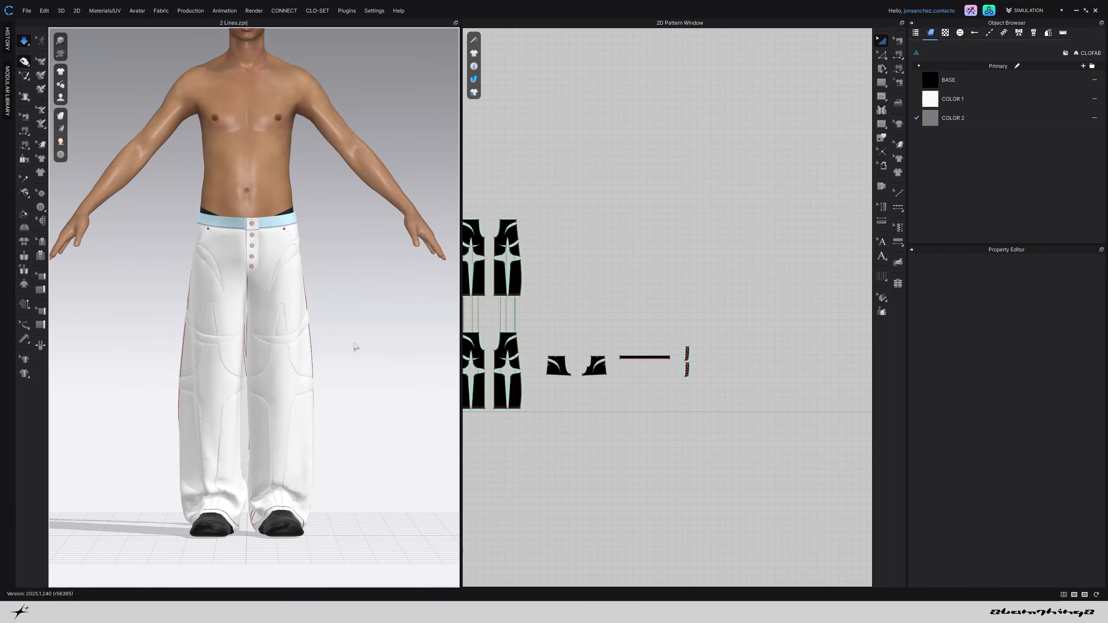
key("space")
scroll(310, 389, "up", 6)
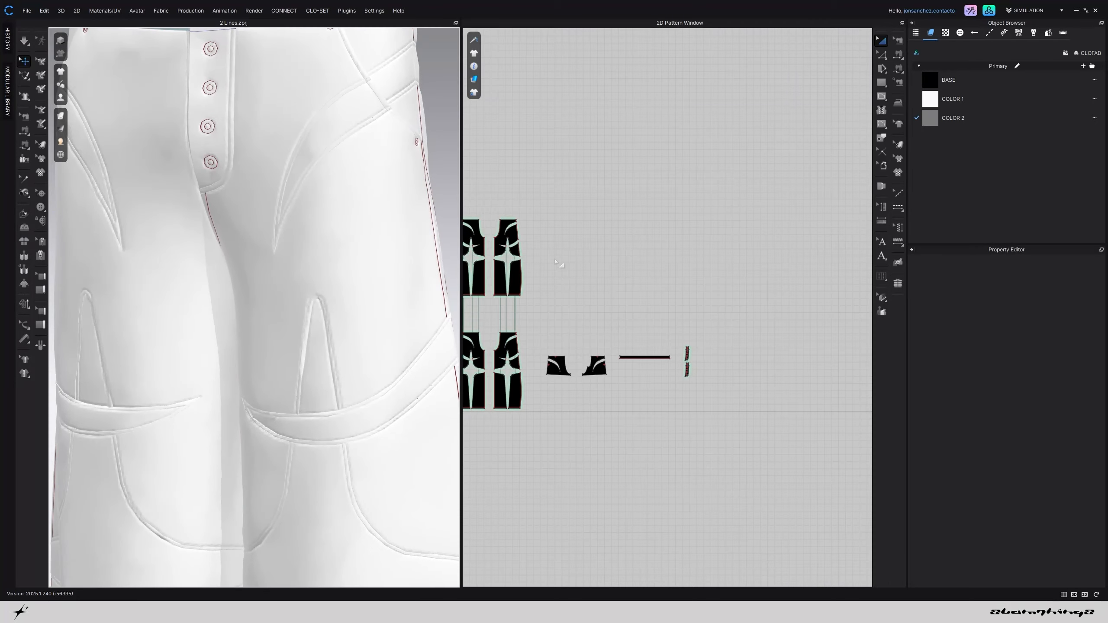
Set the additional rendering thickness of all cloned appliqué, outline and black leg pieces to 0,5 mm and their side geometry resolution to 10
right_click_drag(554, 262, 730, 258)
scroll(546, 285, "down", 2)
middle_click_drag(546, 284, 632, 279)
middle_click_drag(535, 232, 583, 243)
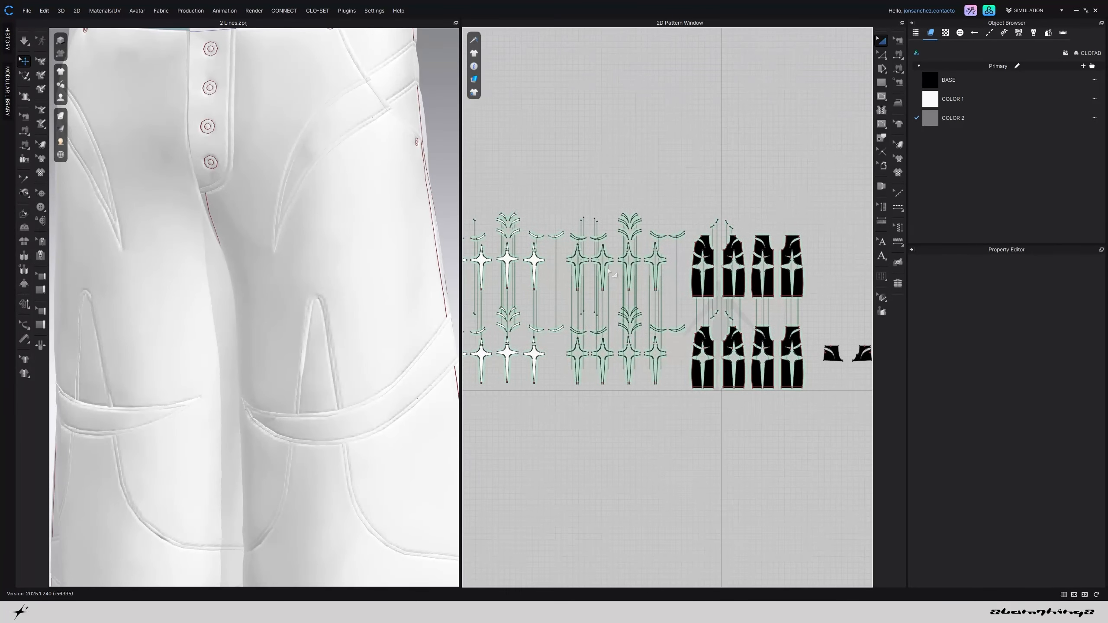
scroll(584, 244, "up", 3)
left_click_drag(554, 181, 703, 311)
scroll(698, 311, "down", 3)
middle_click_drag(659, 313, 633, 309)
left_click_drag(498, 223, 744, 311)
scroll(1015, 527, "down", 5)
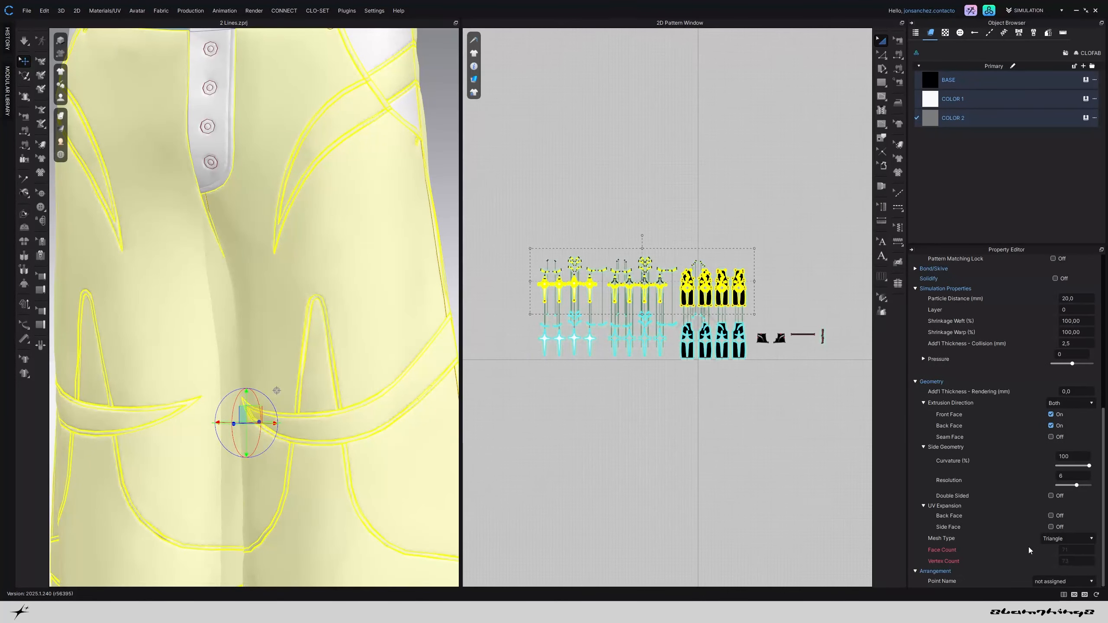
double_click(1085, 392)
type("0,5")
key("Return")
left_click_drag(1075, 485, 1089, 485)
left_click(650, 272)
Set the additional rendering thickness of the cloned outline pieces to 1 mm
scroll(650, 271, "up", 5)
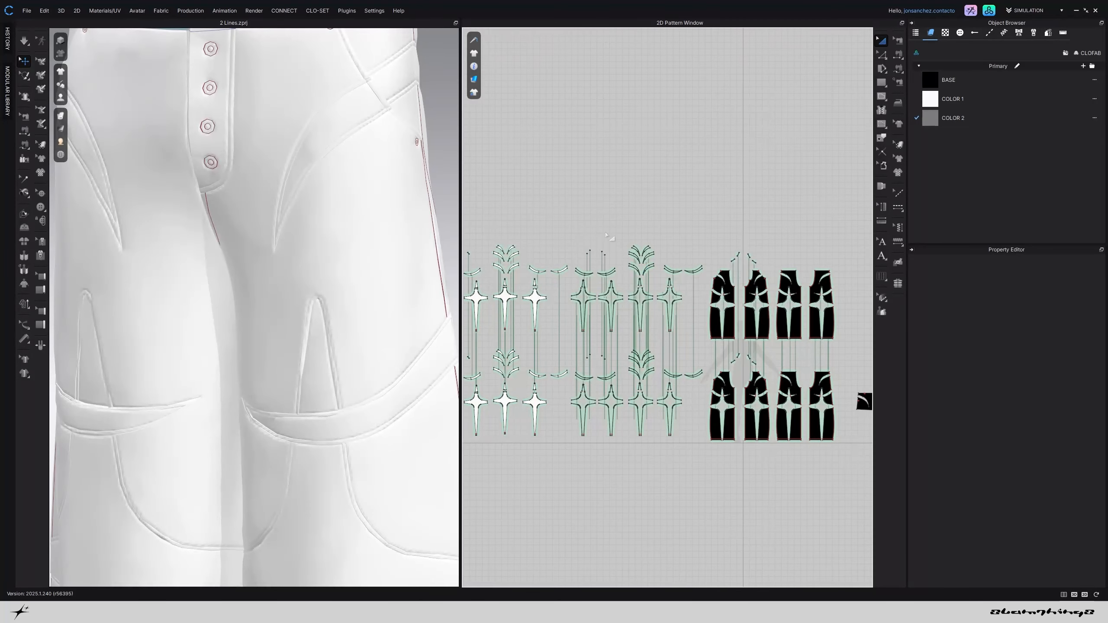
left_click_drag(570, 234, 716, 345)
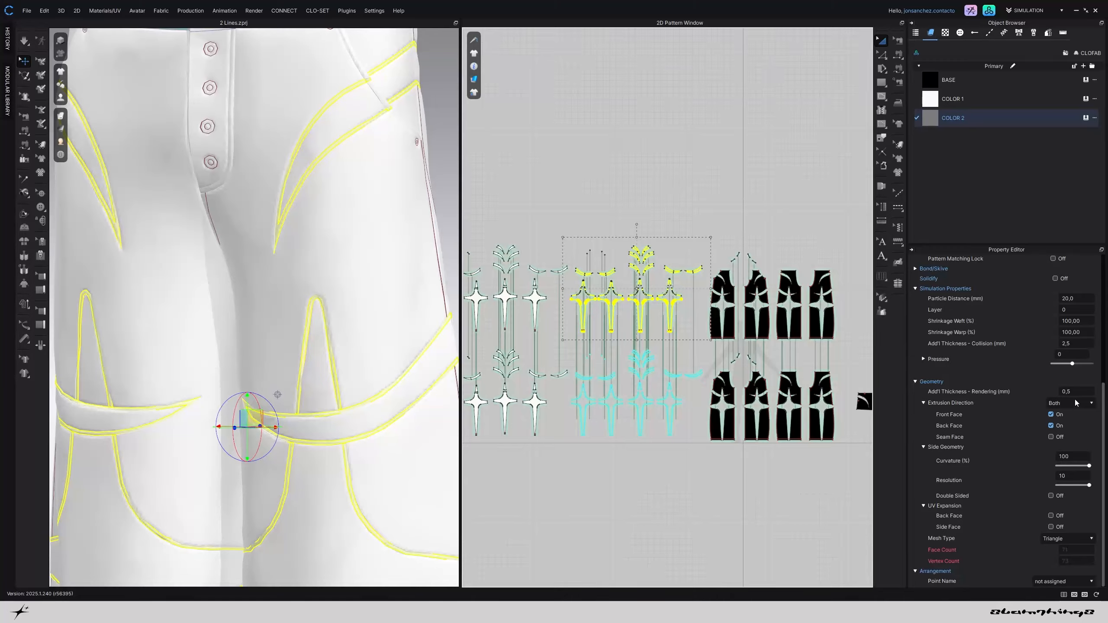
left_click(1076, 393)
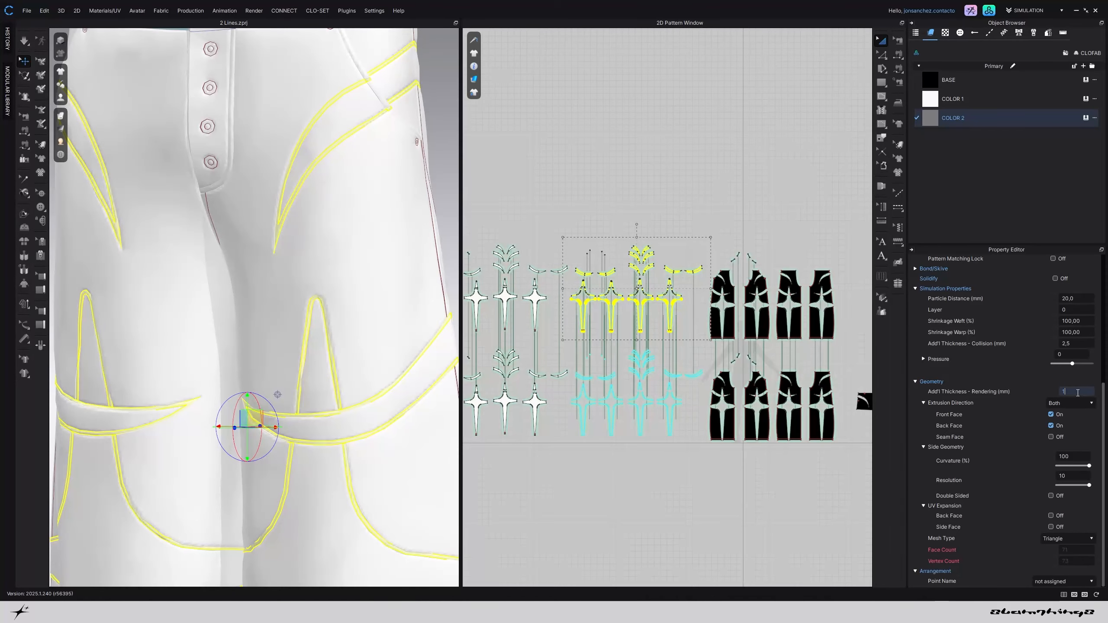
type("1")
key("Return")
scroll(410, 174, "down", 2)
left_click(410, 175)
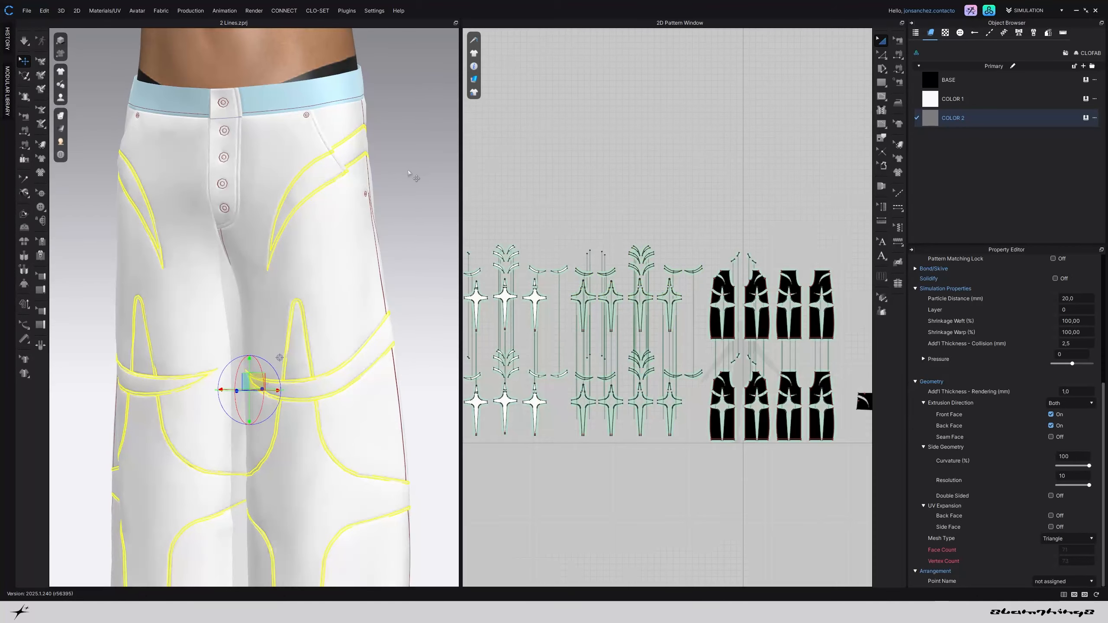
Examine the thickened outlines on the trousers from the side and from the front
right_click_drag(409, 173, 337, 178)
scroll(302, 146, "up", 3)
middle_click_drag(302, 146, 279, 235)
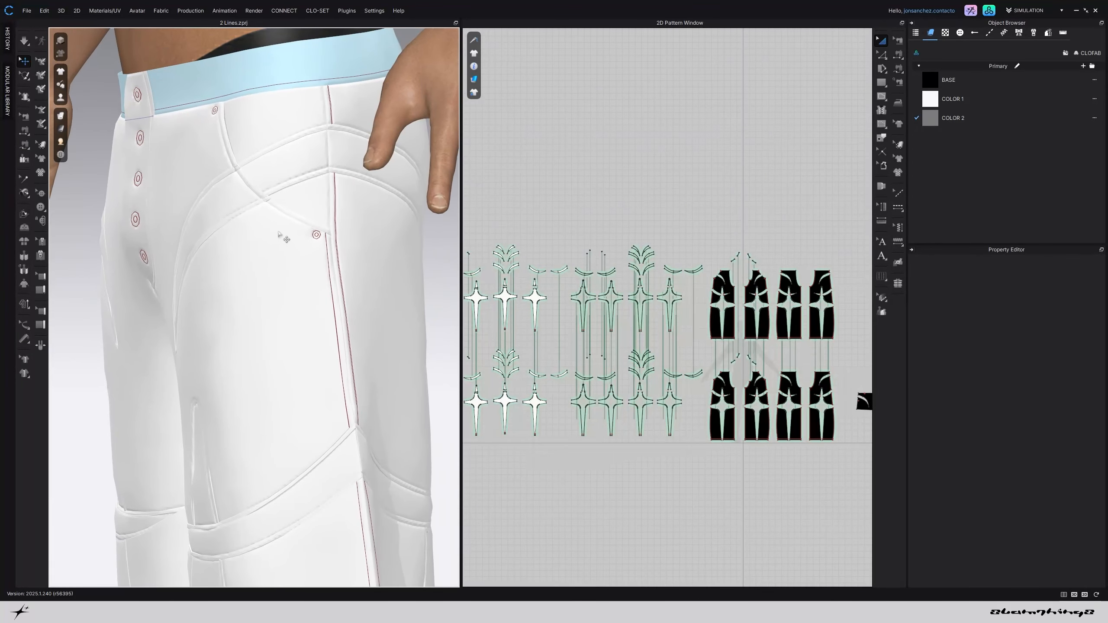
right_click_drag(275, 212, 364, 226)
scroll(304, 329, "down", 5)
middle_click_drag(304, 329, 301, 264)
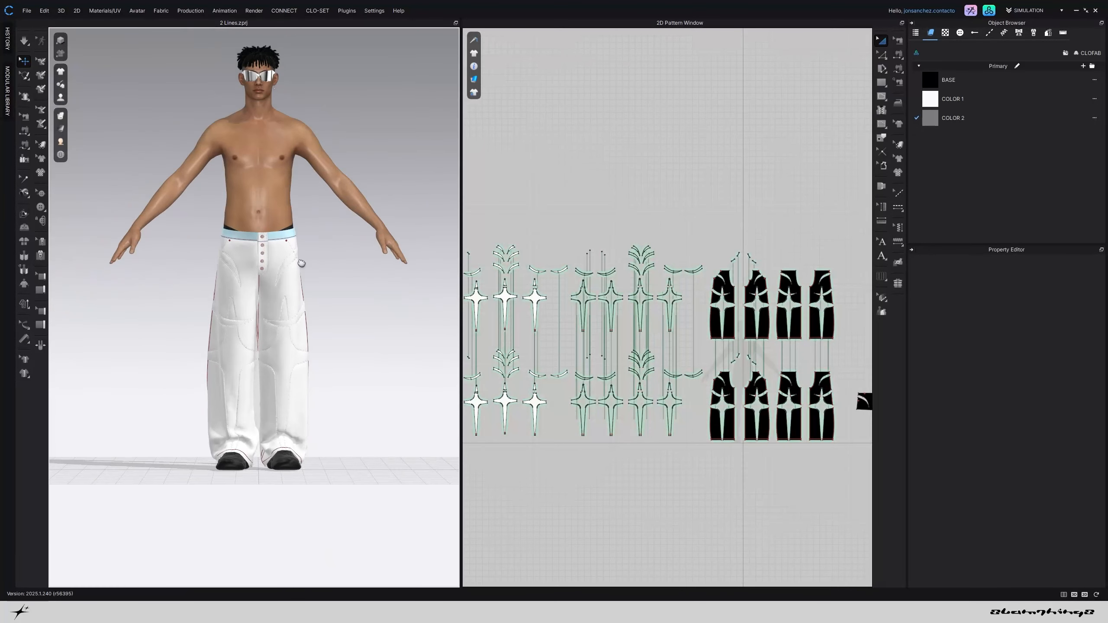
scroll(301, 263, "up", 3)
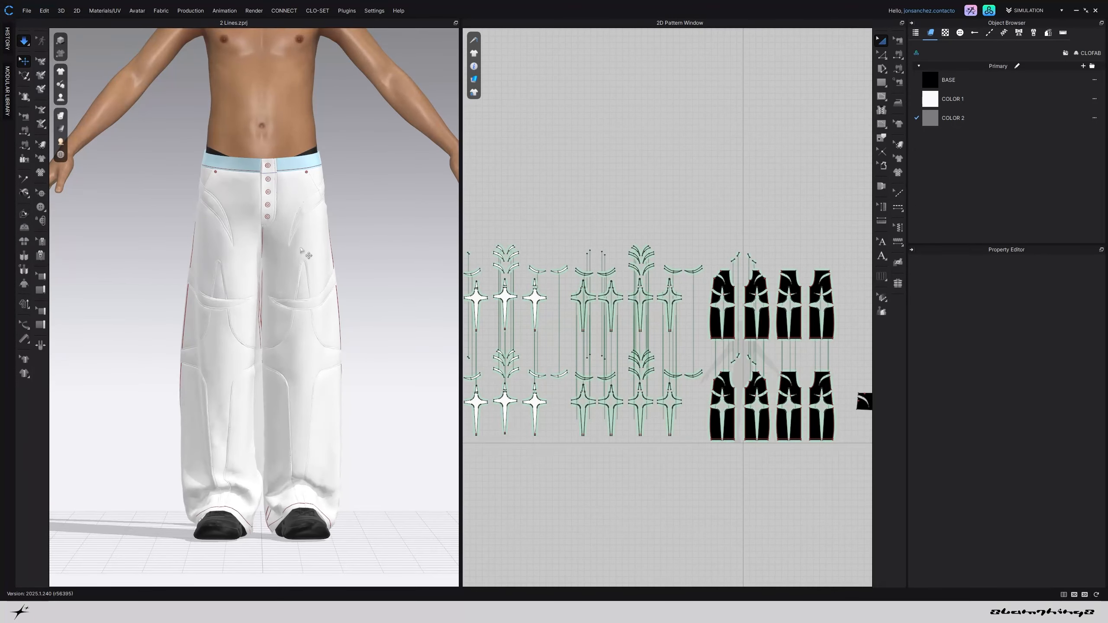
Delete the short internal hem lines across the lower tips of the cloned filled and outline star pieces
middle_click_drag(312, 285, 349, 157)
scroll(368, 324, "up", 3)
middle_click_drag(528, 322, 638, 307)
scroll(638, 308, "up", 3)
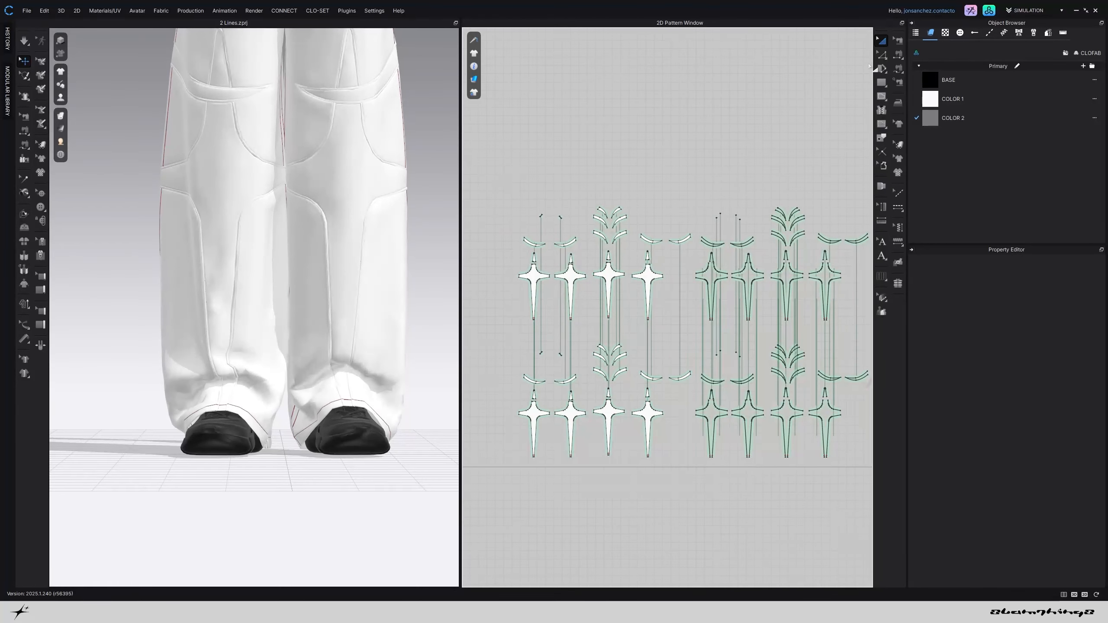
left_click(882, 55)
scroll(530, 310, "up", 6)
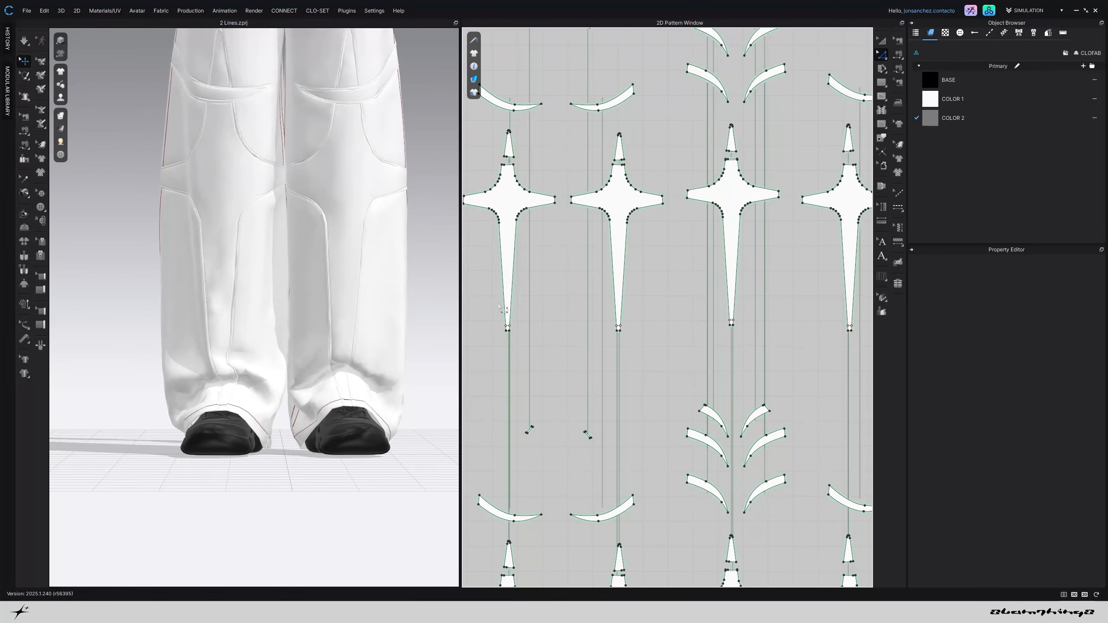
left_click_drag(491, 300, 760, 324)
scroll(519, 314, "up", 4)
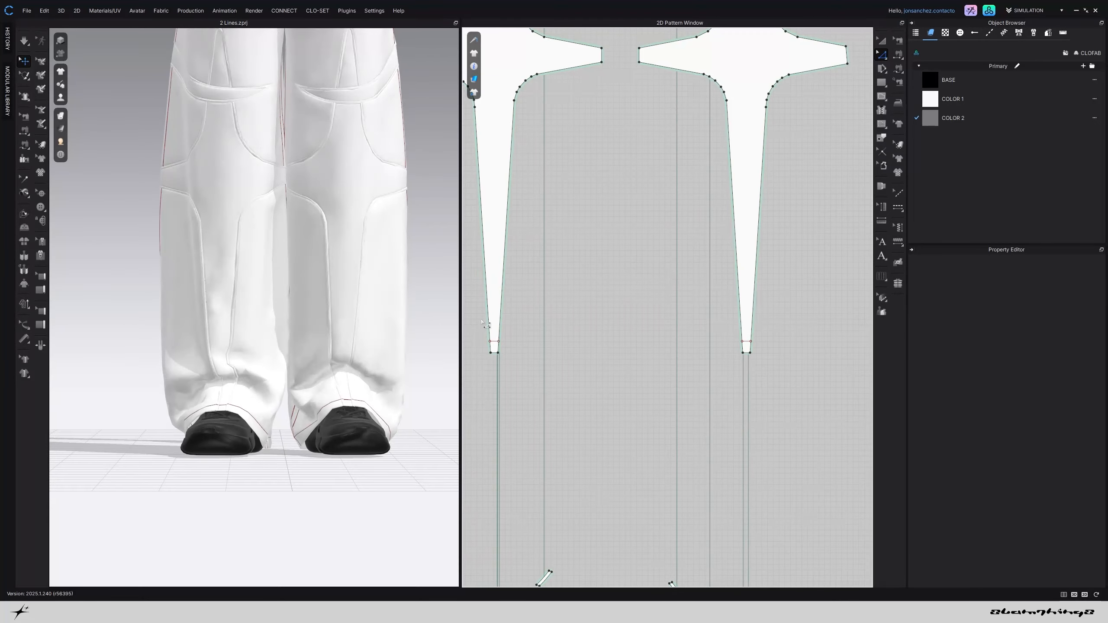
left_click_drag(481, 324, 518, 348)
left_click_drag(692, 320, 761, 348, "shift")
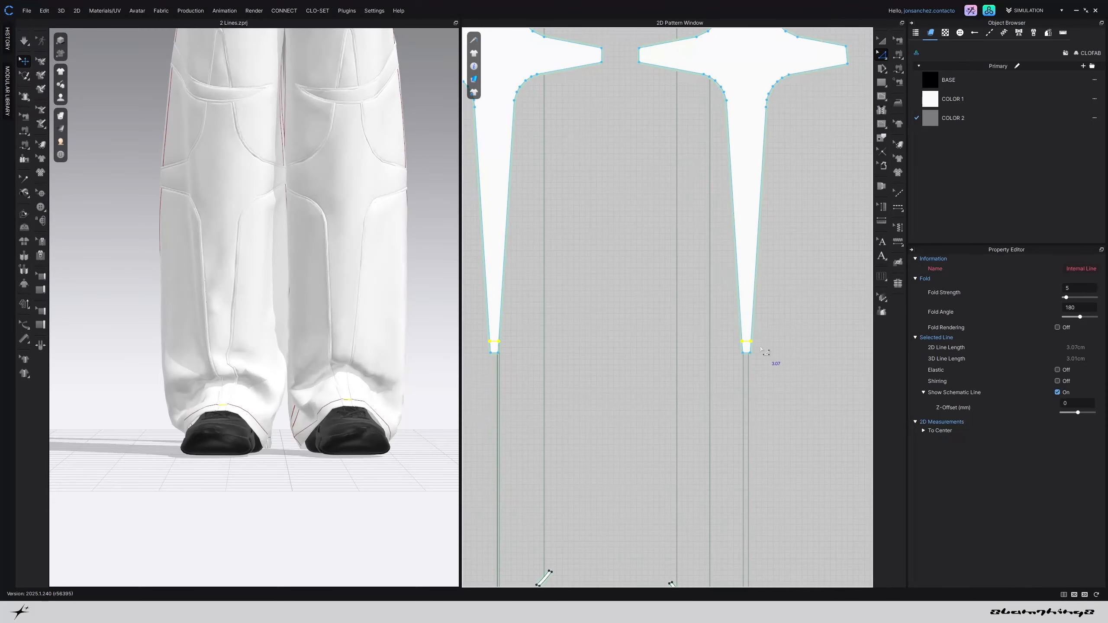
scroll(764, 352, "down", 5)
scroll(568, 316, "up", 5)
left_click(496, 298, "shift")
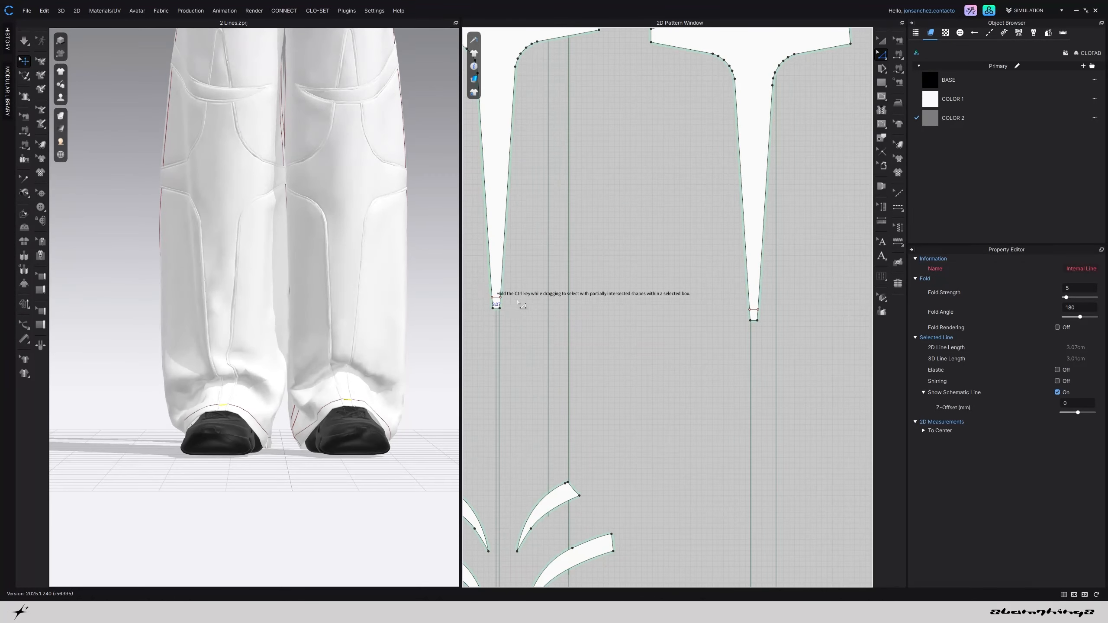
left_click_drag(704, 297, 796, 325, "shift")
scroll(792, 324, "down", 5)
middle_click_drag(677, 325, 501, 307)
scroll(593, 309, "up", 5)
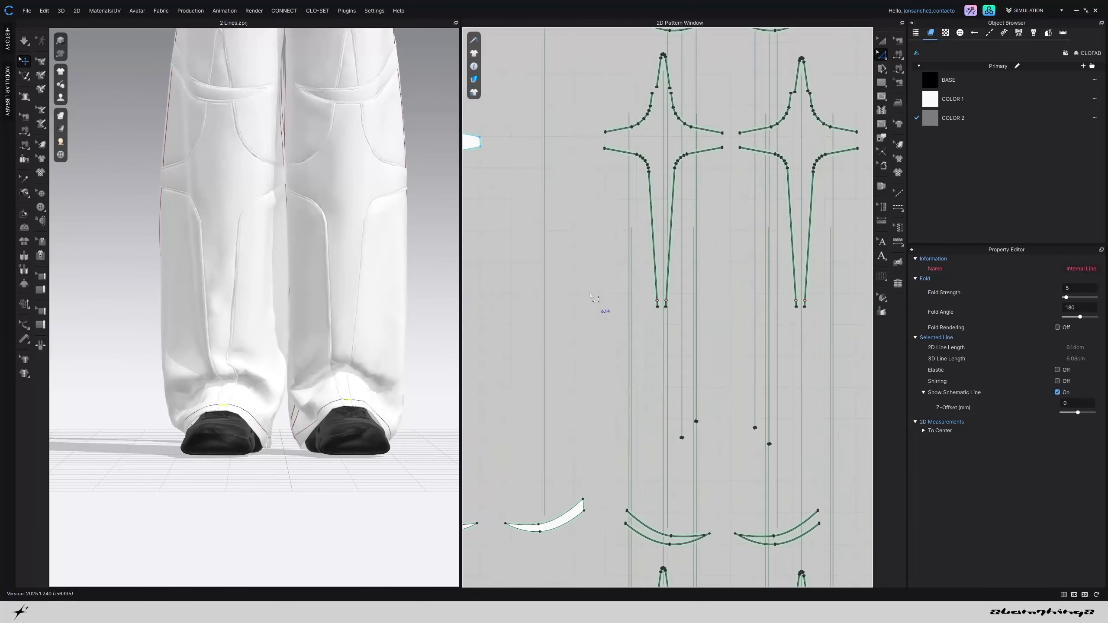
left_click_drag(784, 306, 828, 306)
middle_click_drag(828, 307, 738, 303)
scroll(738, 302, "up", 3)
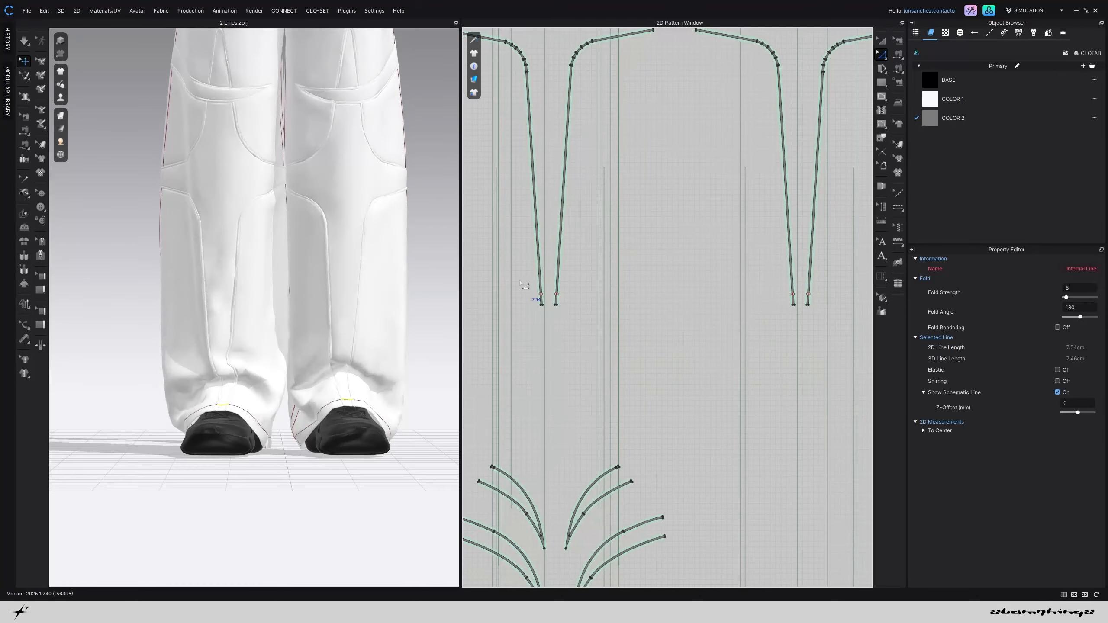
left_click_drag(520, 283, 599, 314)
middle_click_drag(677, 295, 536, 303)
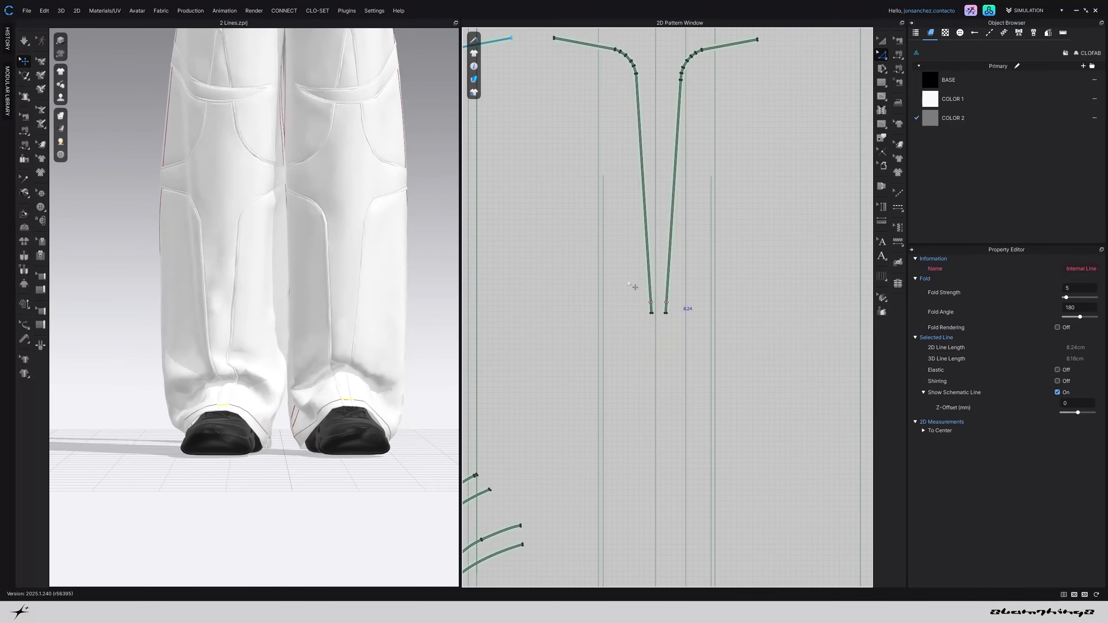
left_click_drag(629, 282, 677, 307, "shift")
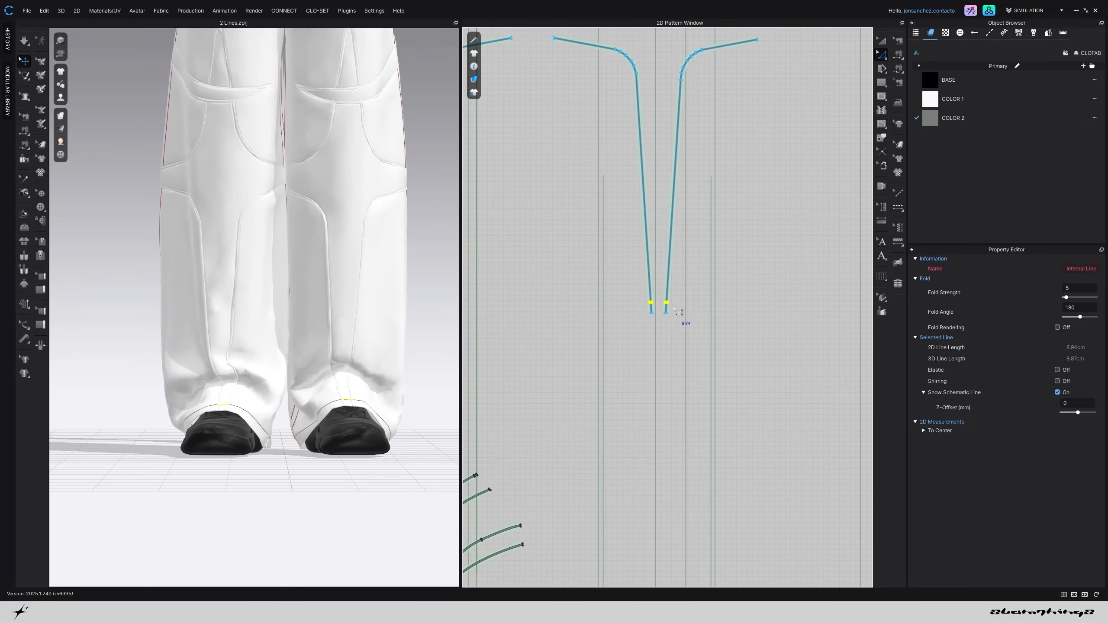
key("Escape")
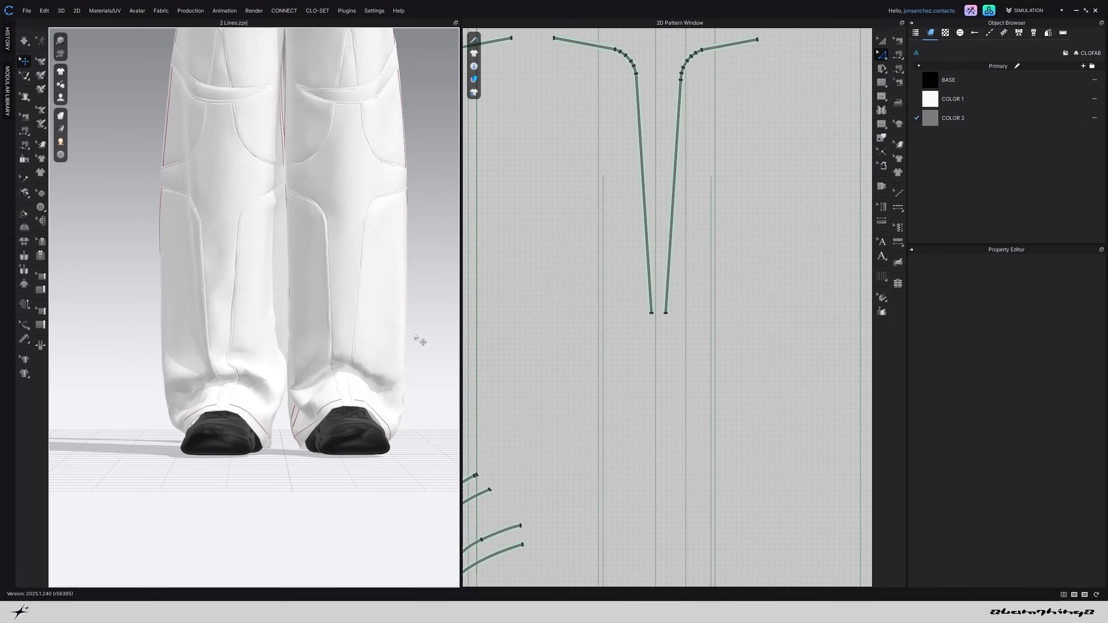
Simulate the trousers while viewing the hems over the shoes, and stop the simulation
scroll(382, 340, "up", 3)
right_click_drag(382, 339, 337, 366)
key("space")
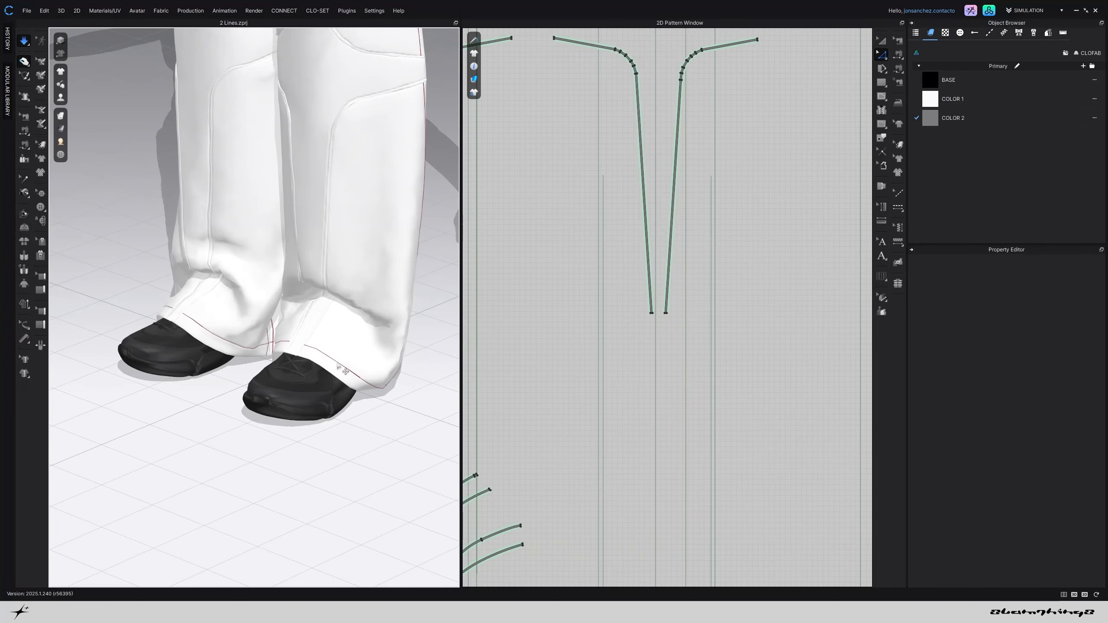
key("space")
Check the simulated trousers in the Thick Textured Surface style up close, and return to the Thick Monochrome Surface style
scroll(339, 366, "down", 7)
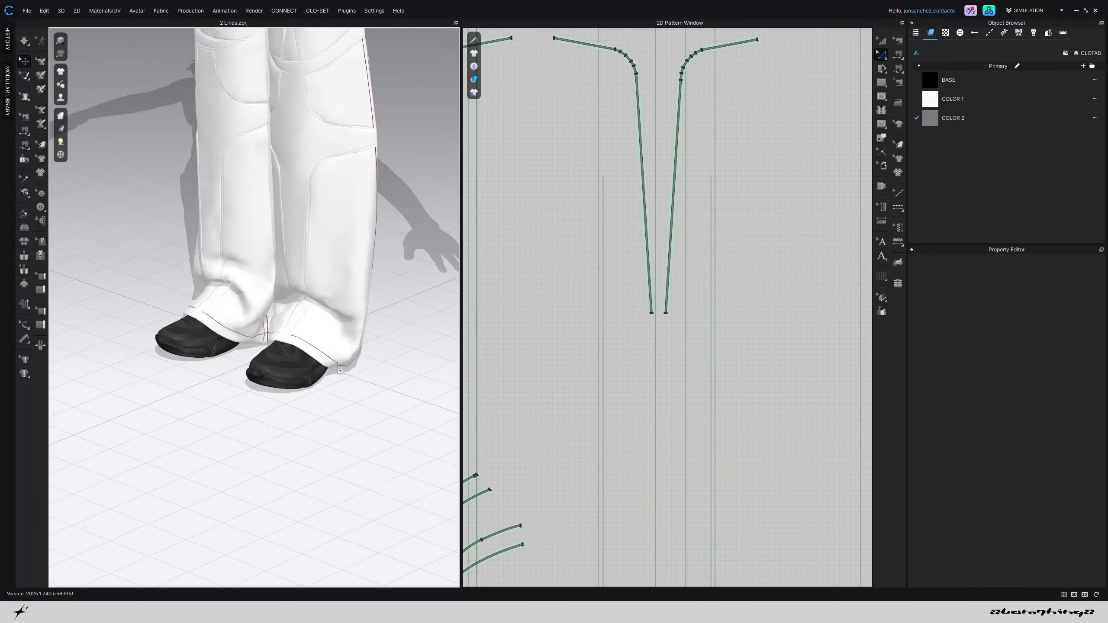
right_click_drag(340, 334, 367, 293)
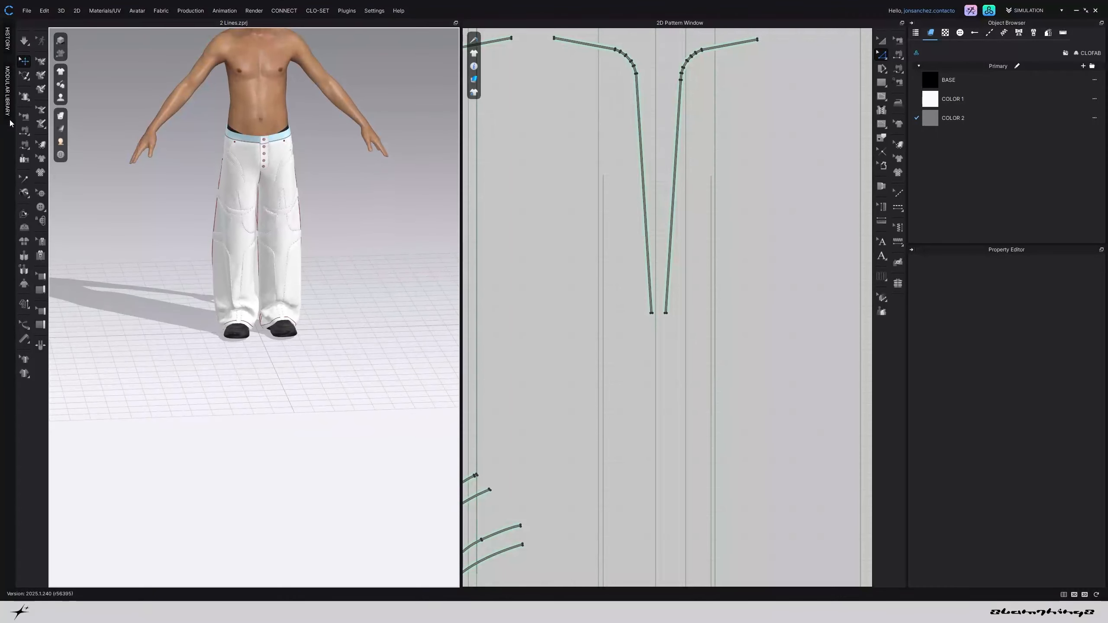
left_click(61, 116)
left_click(119, 132)
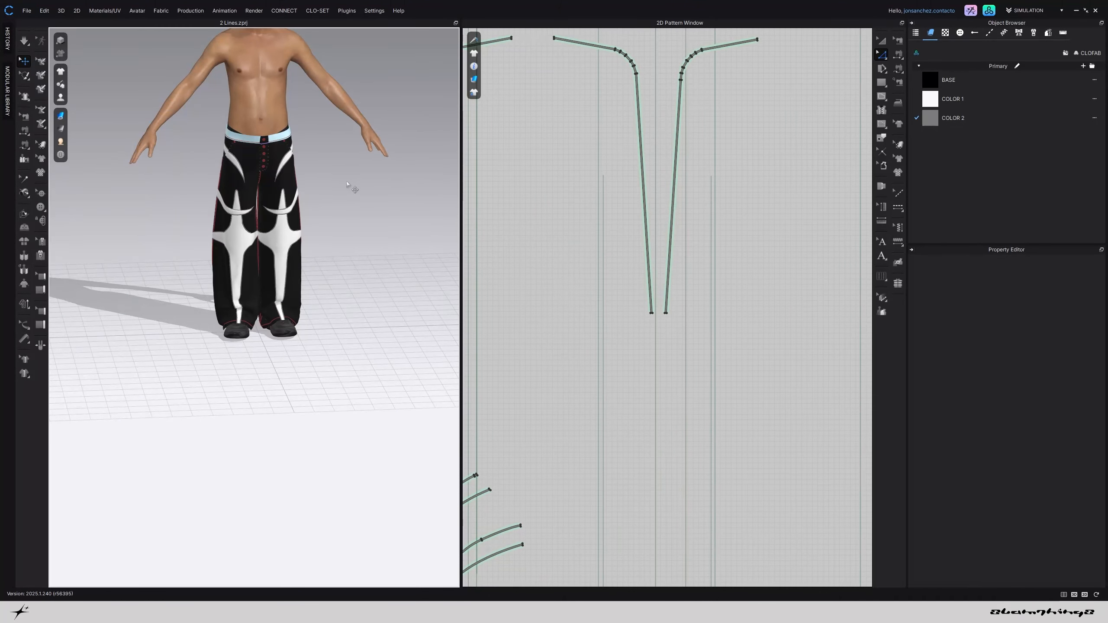
scroll(341, 191, "up", 5)
scroll(341, 192, "up", 5)
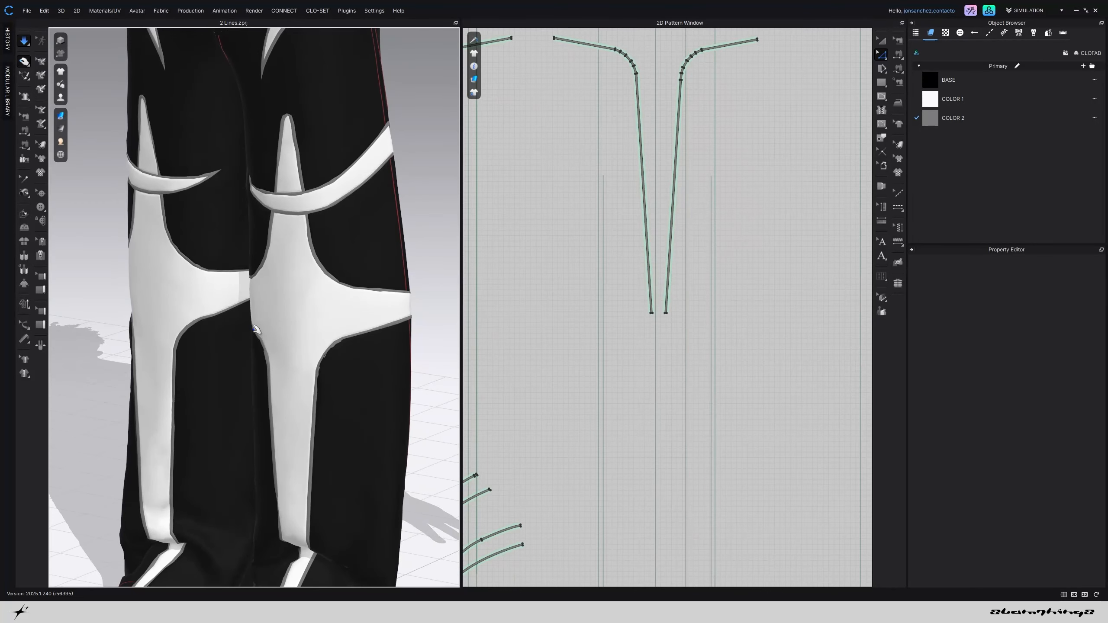
key("space")
left_click(61, 116)
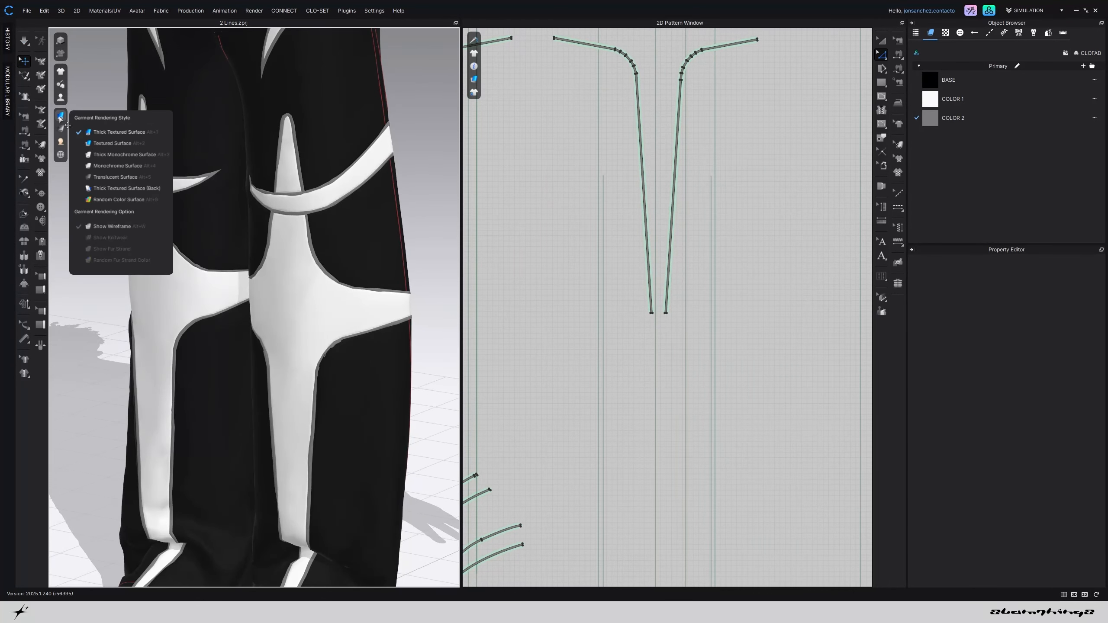
left_click(90, 154)
scroll(213, 243, "down", 5)
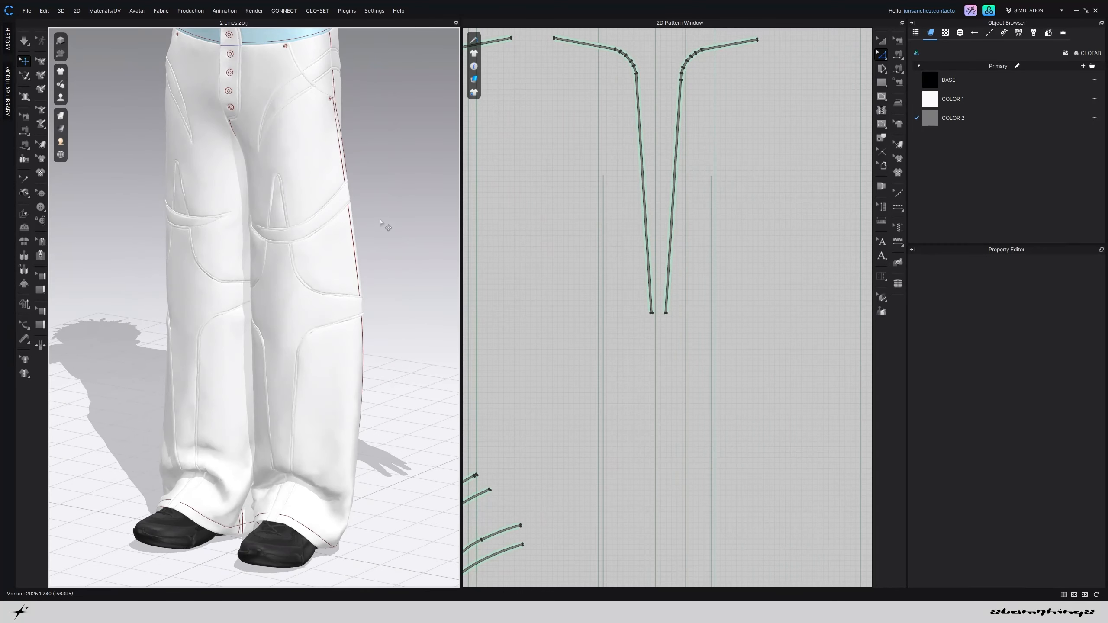
scroll(629, 351, "down", 5)
middle_click_drag(755, 382, 713, 326)
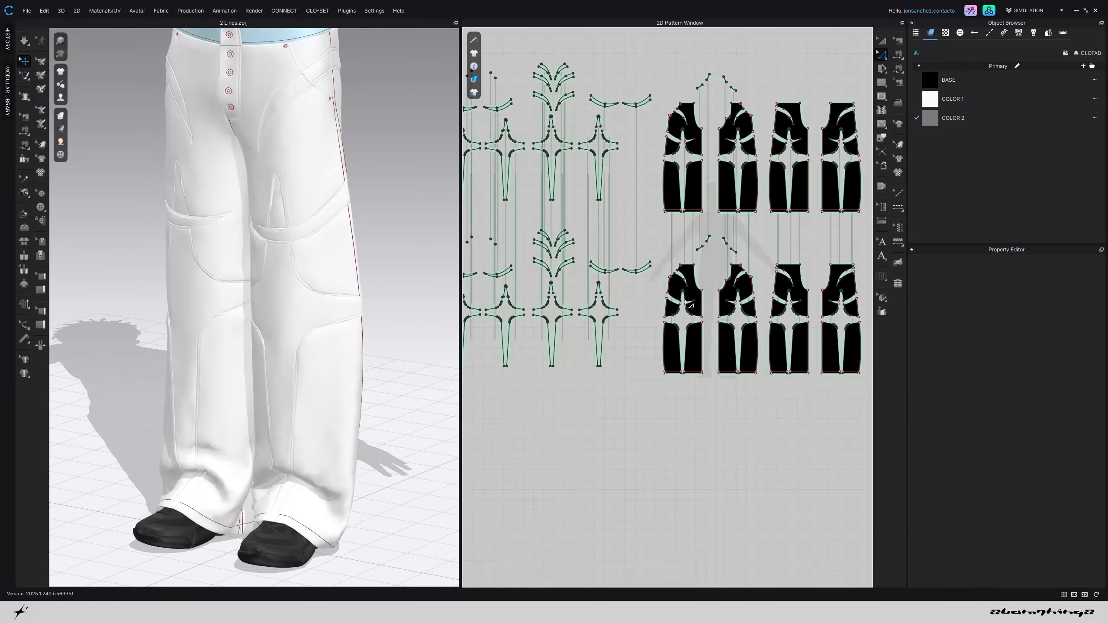
scroll(659, 343, "up", 5)
left_click(633, 343)
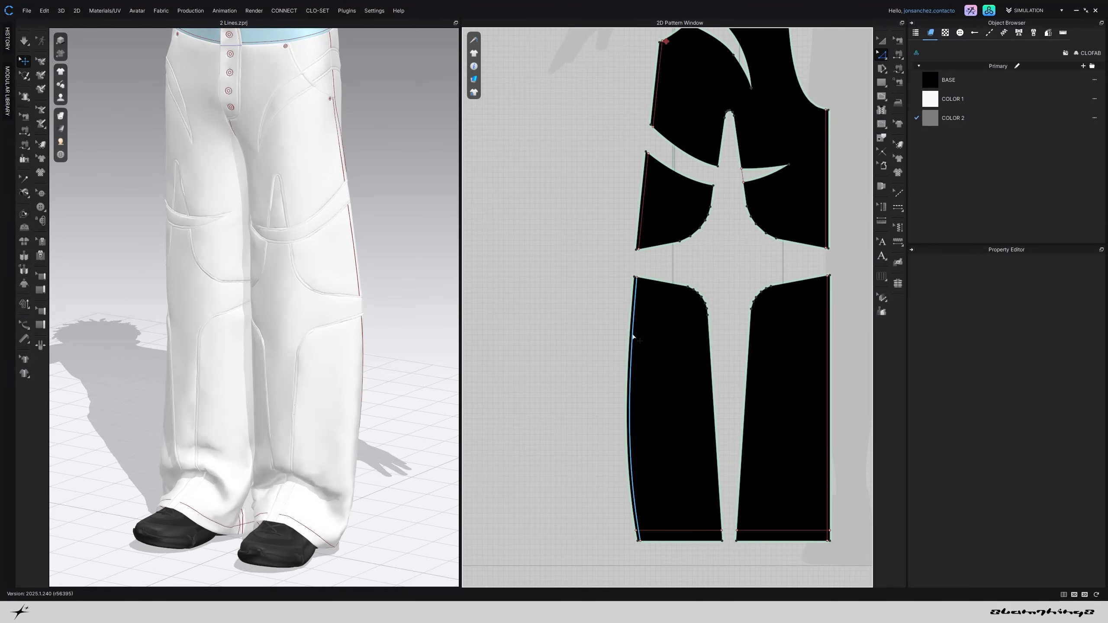
left_click(644, 233, "shift")
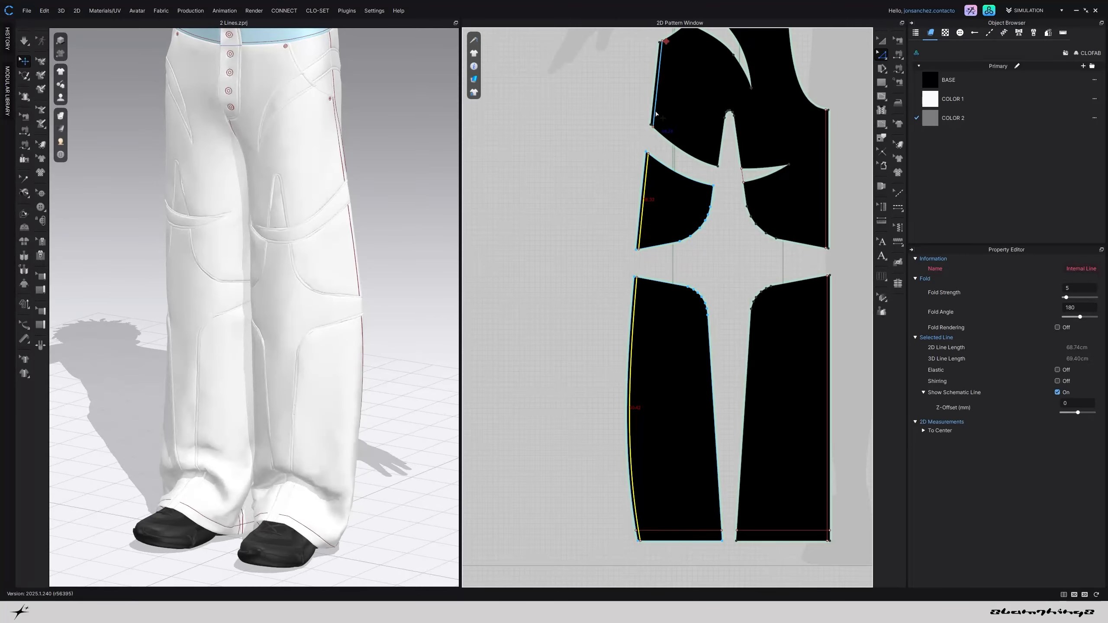
left_click(692, 118, "shift")
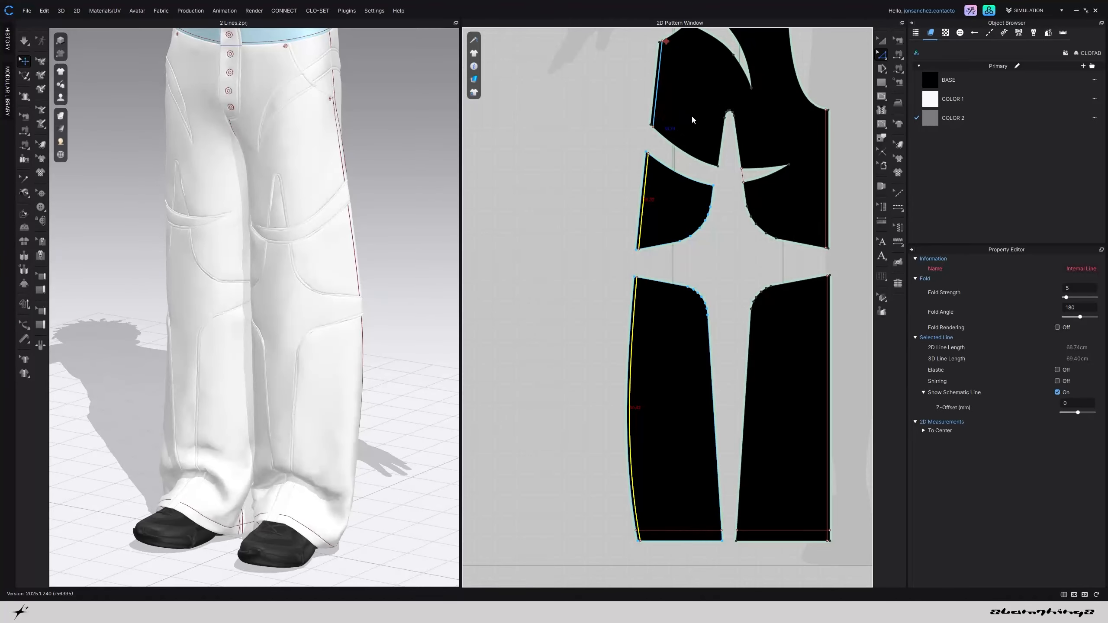
left_click(825, 167, "shift")
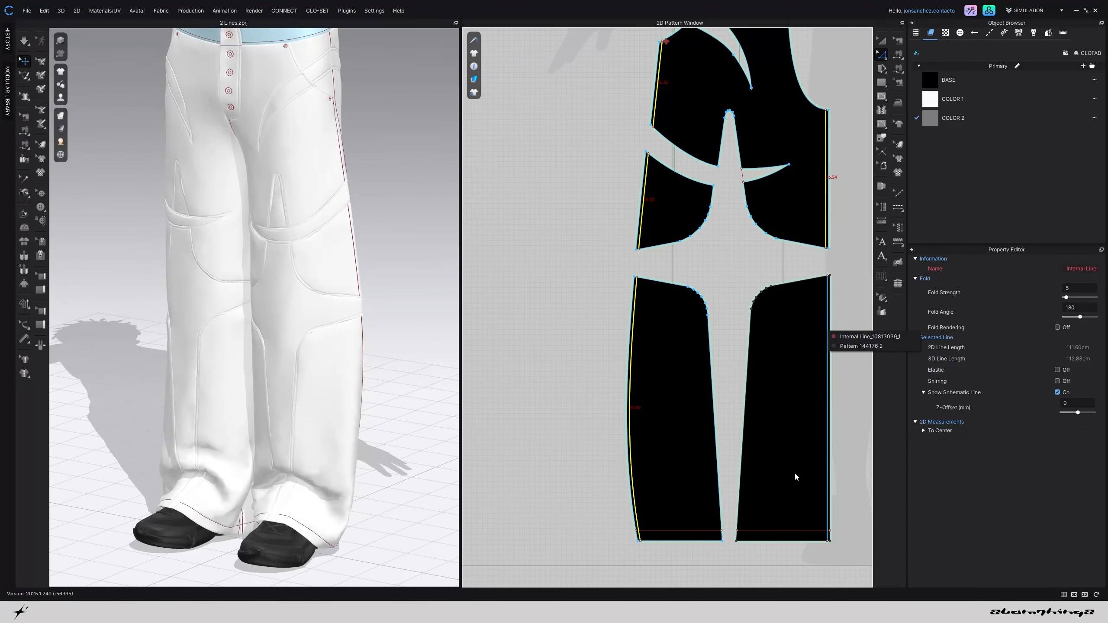
left_click(828, 332, "shift")
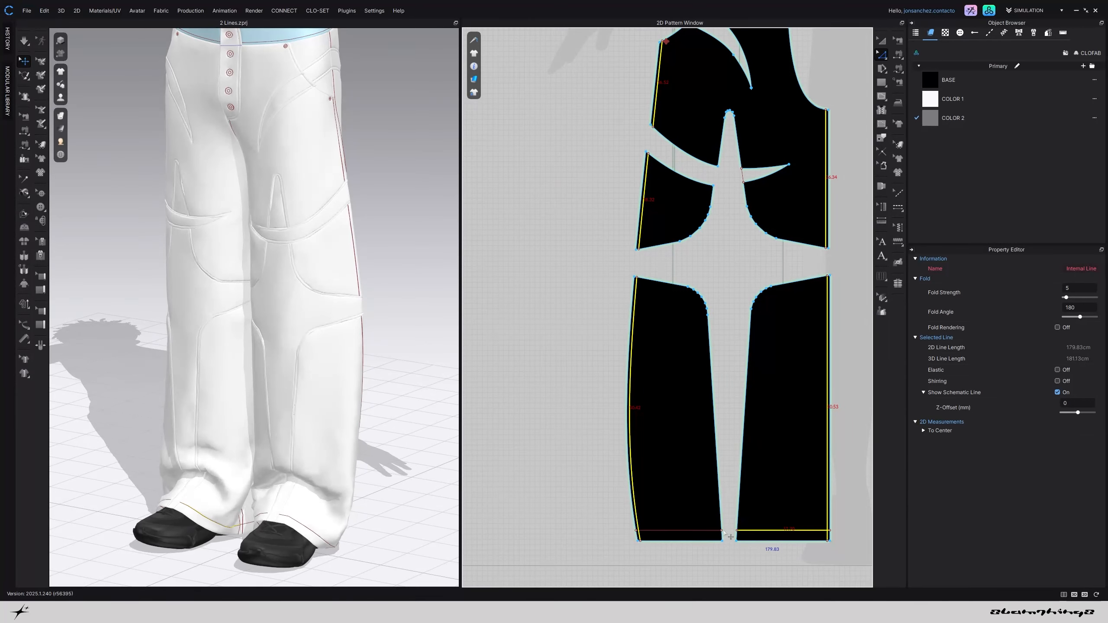
scroll(662, 458, "down", 5)
scroll(650, 341, "up", 2)
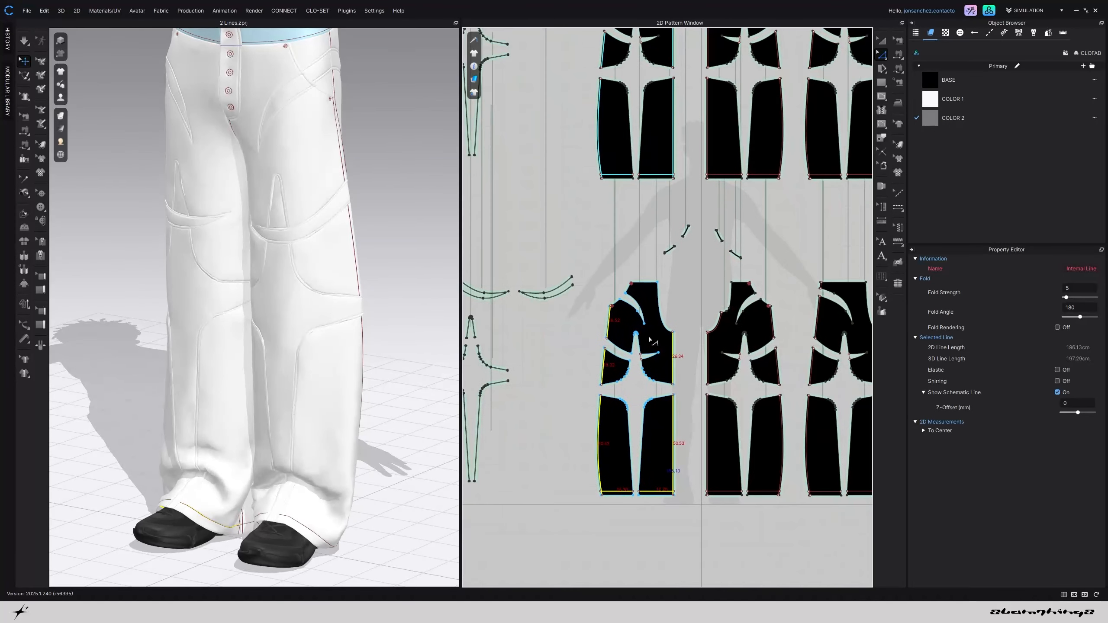
middle_click_drag(658, 159, 659, 488)
left_click(654, 397)
Select the internal hem, side seam and inseam lines on all panels of the first black trouser pattern in the upper row
scroll(653, 371, "up", 5)
left_click(659, 487)
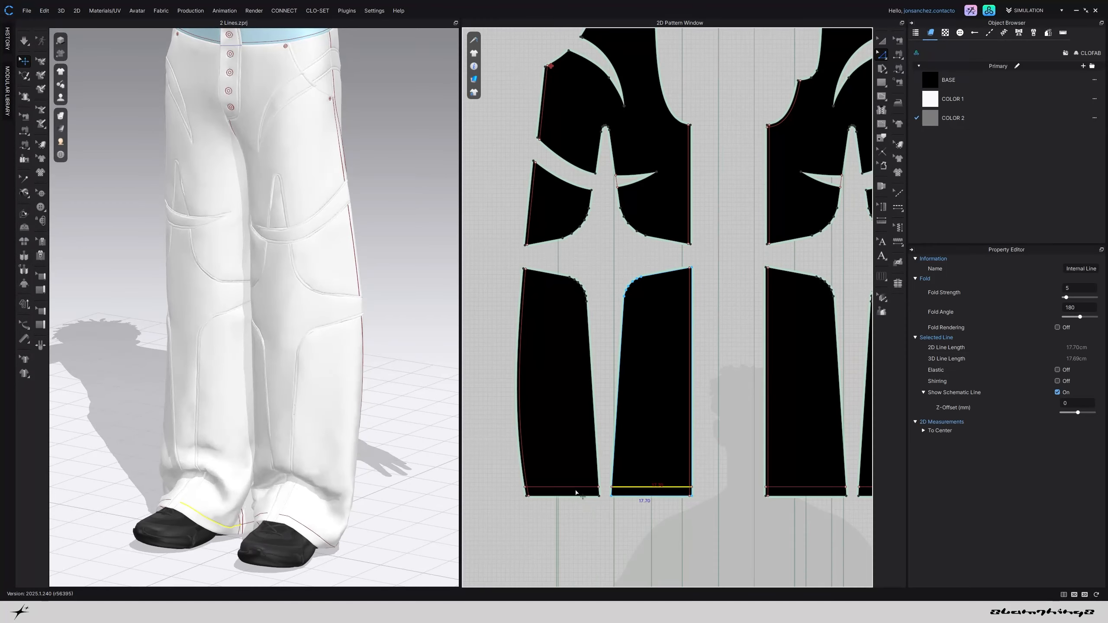
left_click(560, 487, "shift")
left_click(524, 454, "shift")
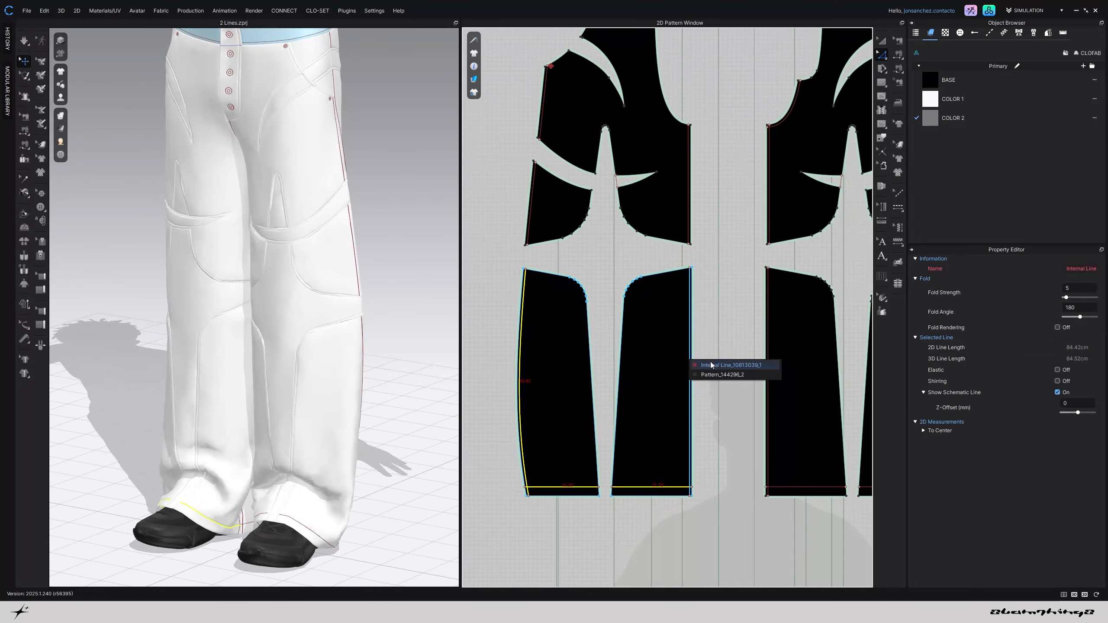
left_click(699, 361, "shift")
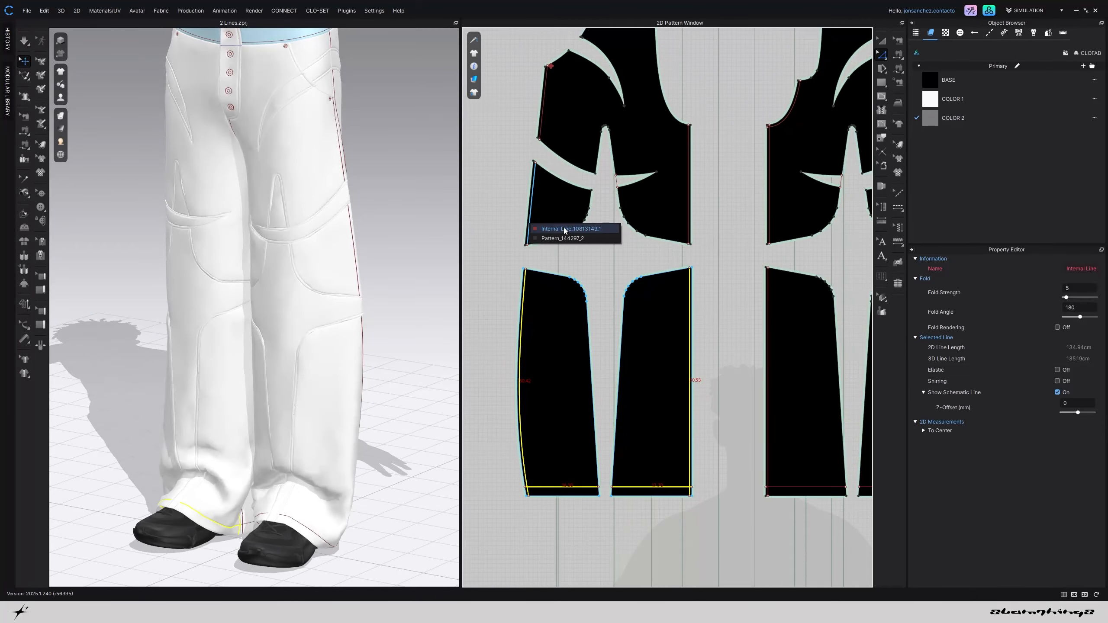
left_click(530, 226, "shift")
left_click(542, 131, "shift")
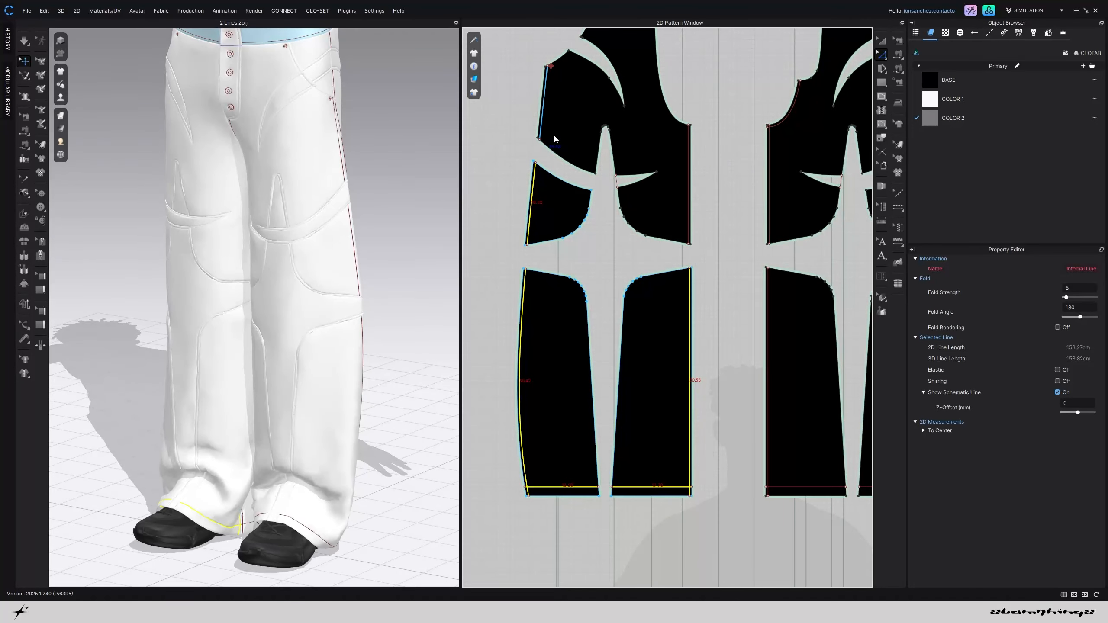
left_click(690, 153, "shift")
Add the crotch curve, inseam and side seam internal lines of the second pattern's upper panels to the selection
scroll(667, 290, "up", 5)
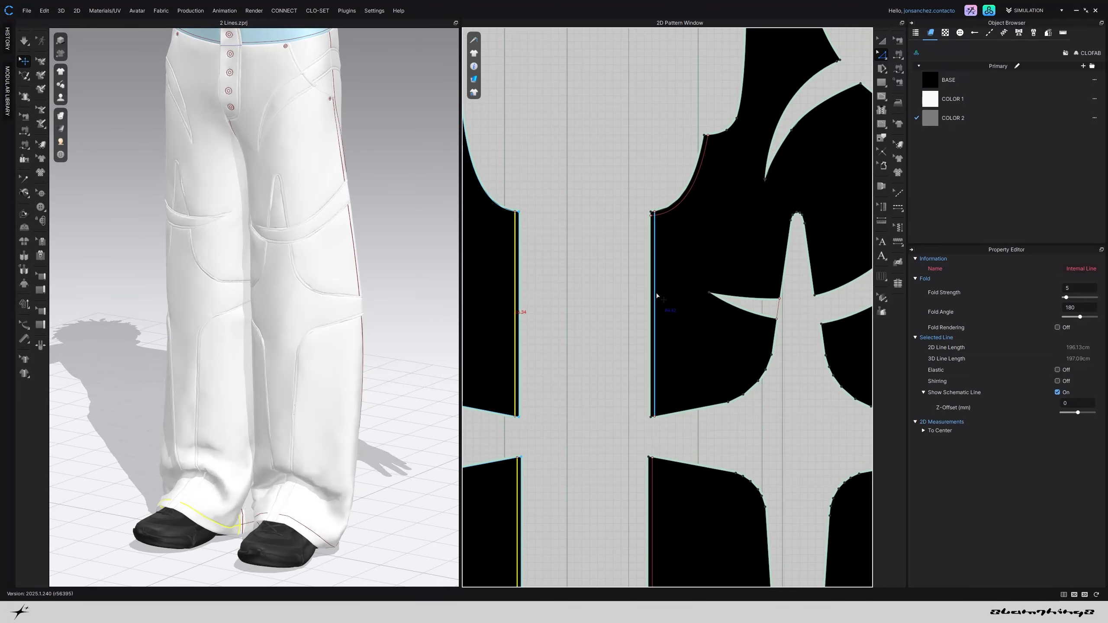
scroll(622, 264, "down", 3)
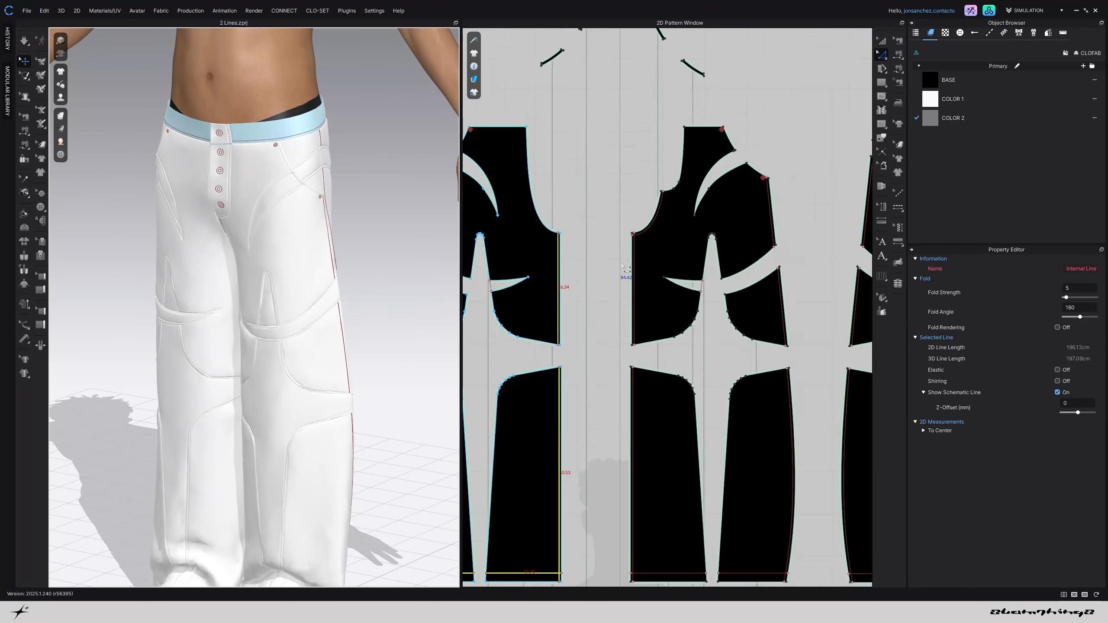
scroll(621, 264, "down", 2)
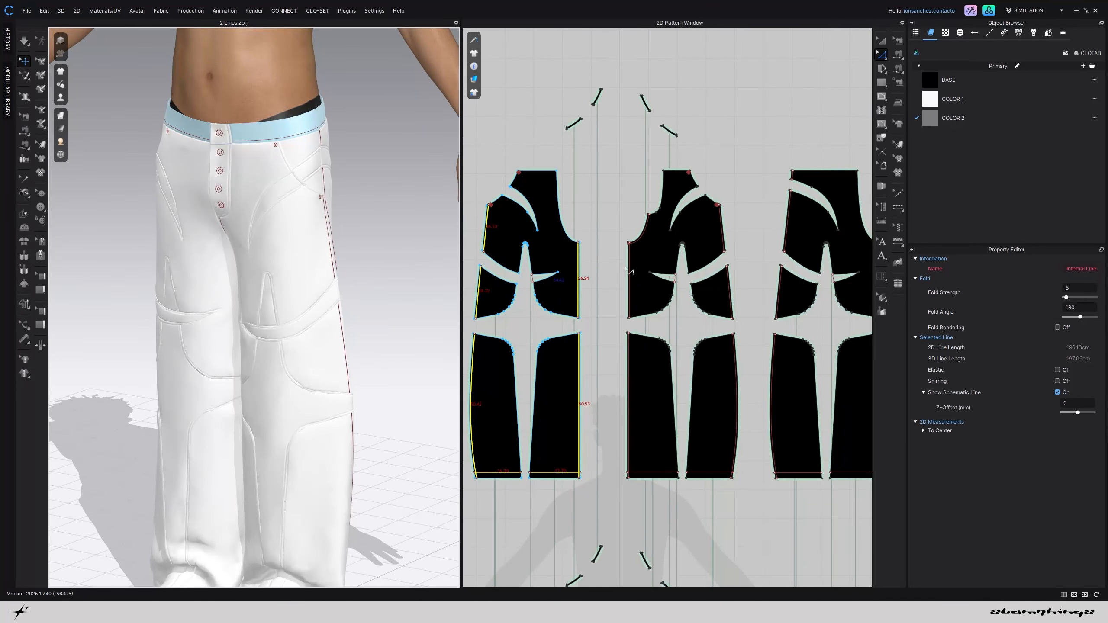
scroll(626, 268, "up", 5)
key("super")
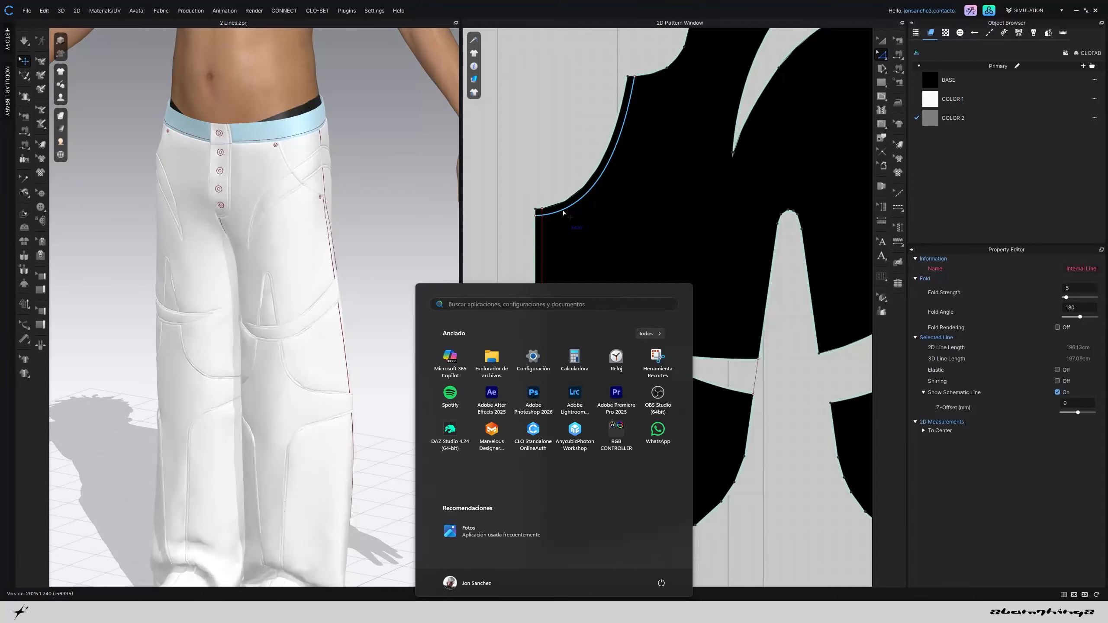
key("super")
left_click(563, 213, "shift")
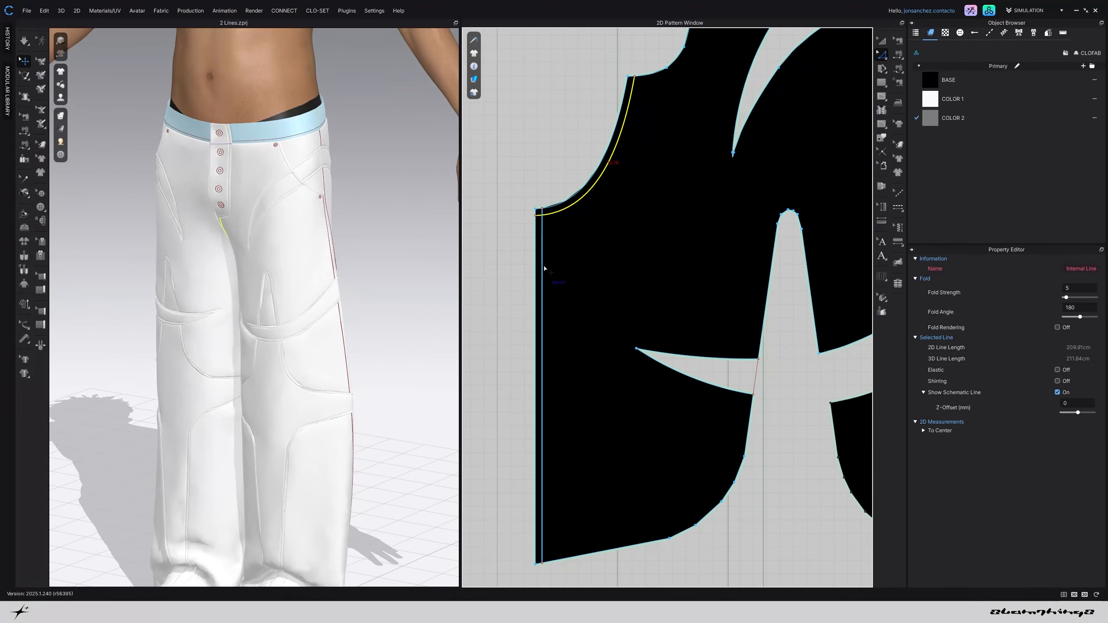
left_click(545, 268, "shift")
scroll(623, 280, "down", 3)
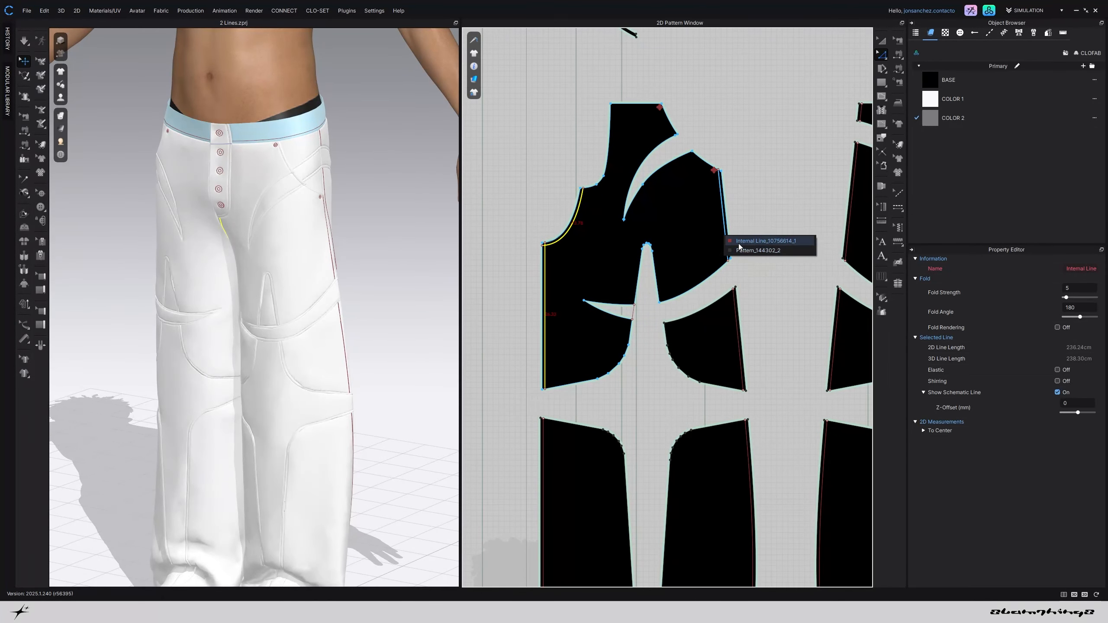
left_click(724, 238, "shift")
scroll(726, 244, "up", 3)
left_click(726, 325, "shift")
scroll(733, 315, "down", 5)
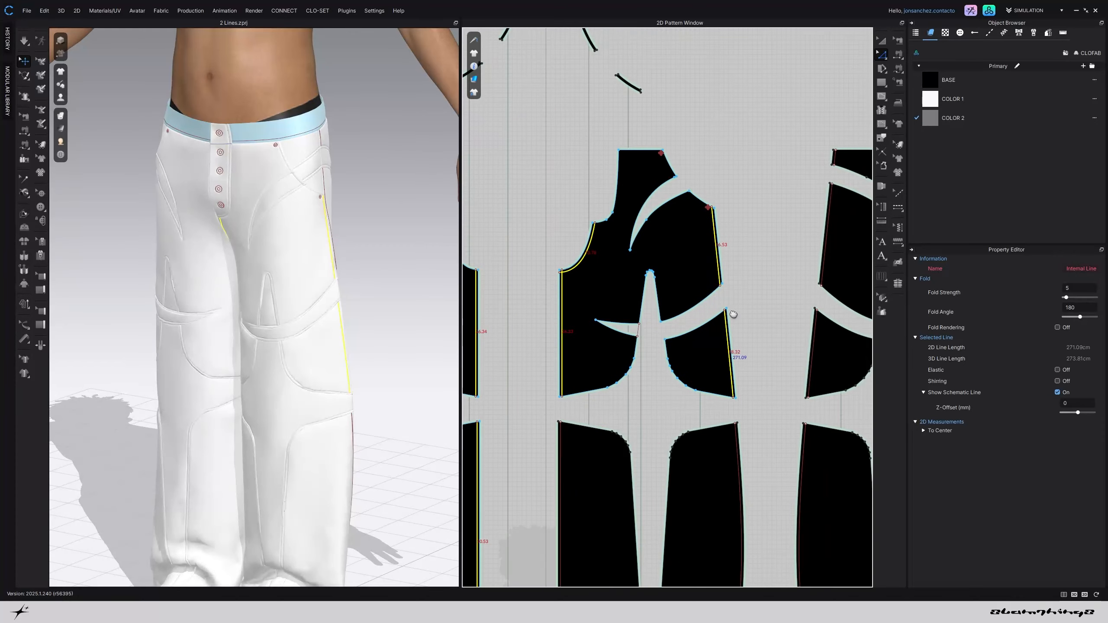
Add the side seam, hem and inseam internal lines of the second pattern's lower leg panels to the selection
middle_click_drag(723, 466, 737, 376)
scroll(737, 376, "up", 5)
left_click(779, 354, "shift")
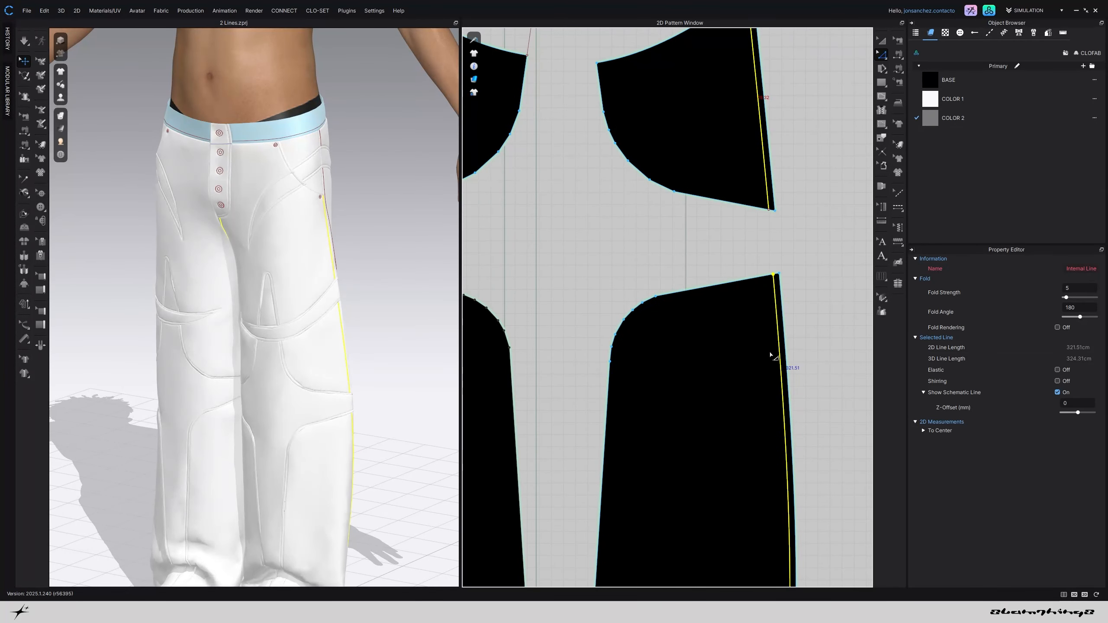
scroll(784, 278, "down", 3)
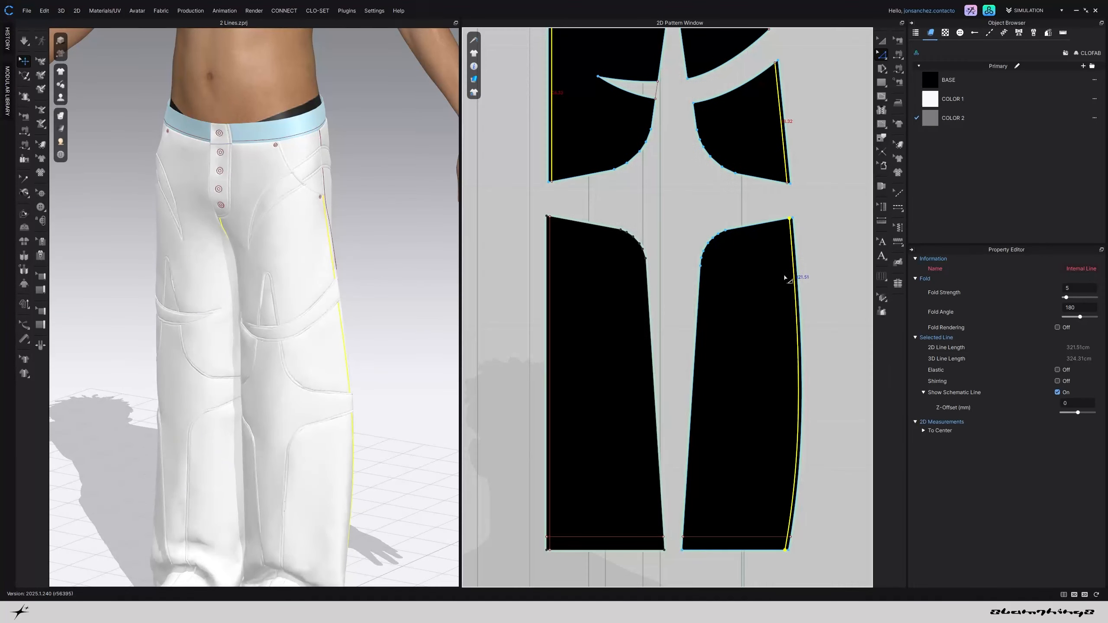
left_click(586, 537, "shift")
left_click(551, 523, "shift")
scroll(785, 415, "down", 2)
Add the side seam, hem and inseam internal lines of the third pattern's lower leg panels to the selection
middle_click_drag(785, 415, 583, 405)
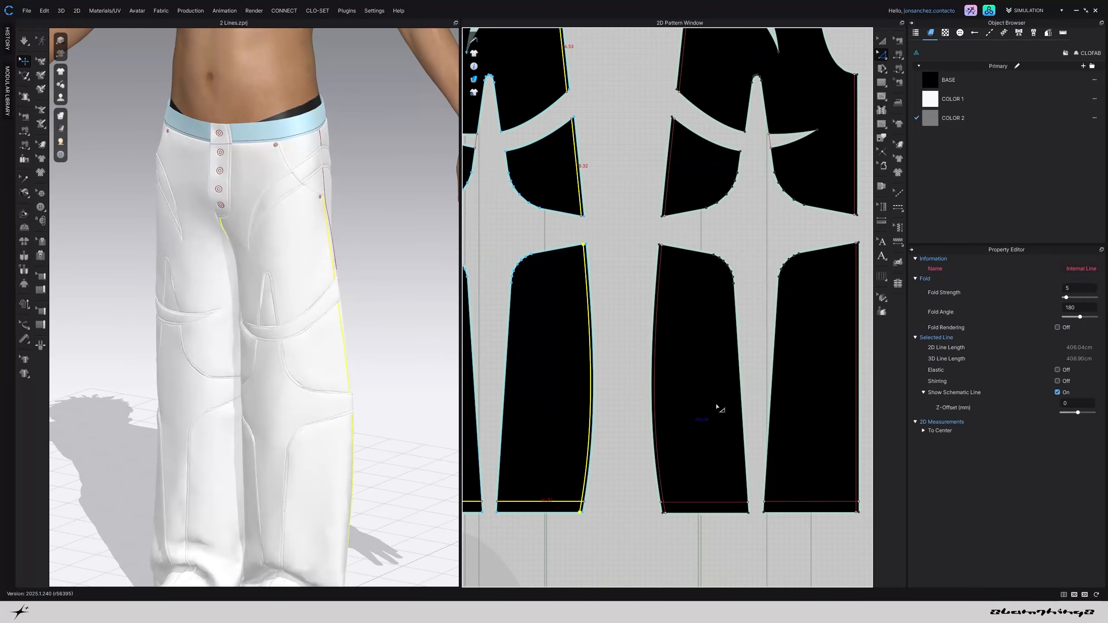
scroll(718, 408, "up", 2)
left_click(639, 436, "shift")
left_click(707, 555, "shift")
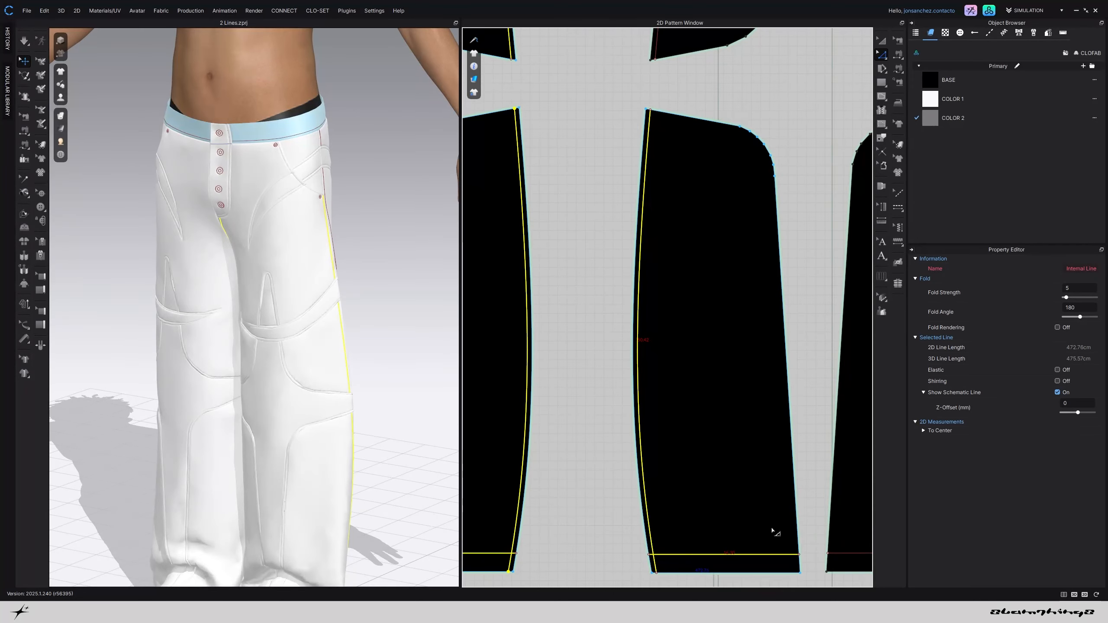
middle_click_drag(773, 530, 589, 513)
left_click(718, 535, "shift")
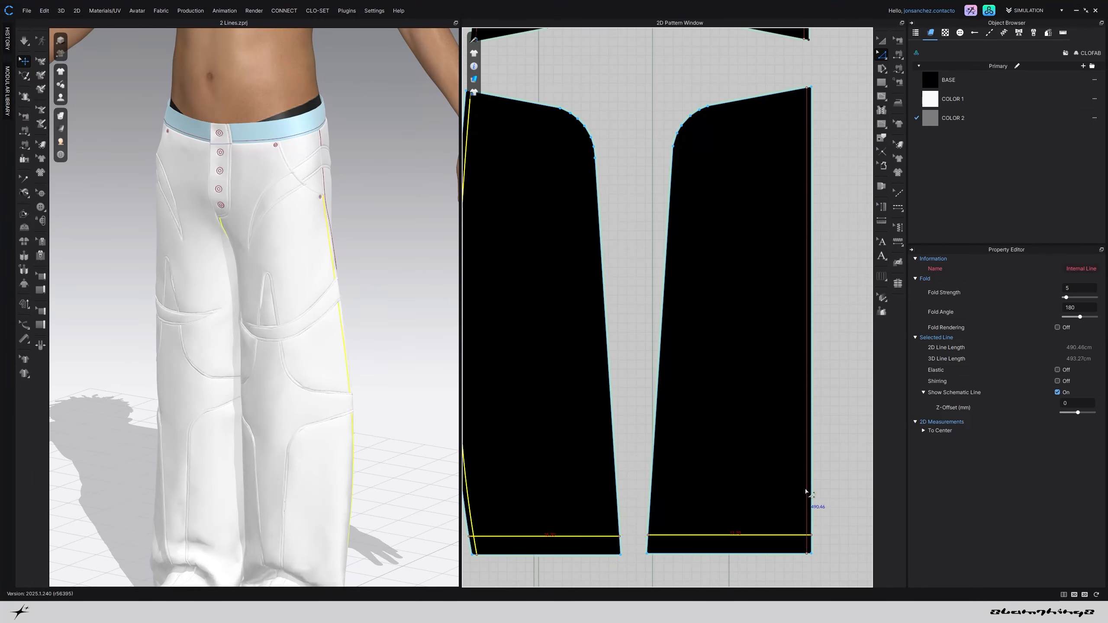
left_click(807, 492, "shift")
middle_click_drag(809, 322, 760, 388)
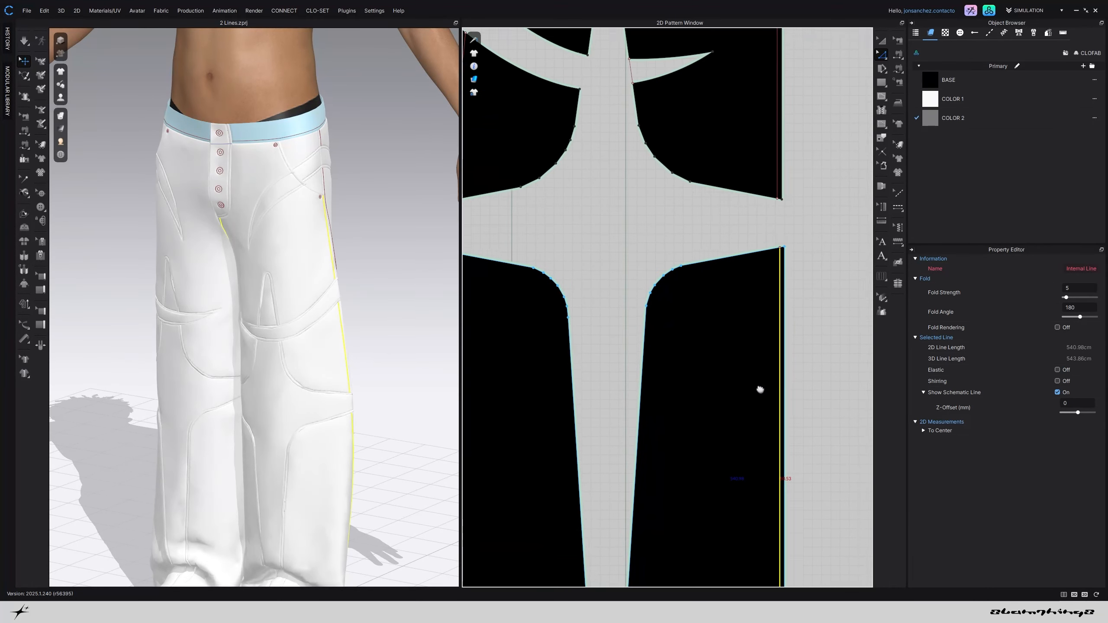
Add the third pattern's upper inseam and side seam internal lines to the selection, including the short one at the waist
left_click(779, 167, "shift")
middle_click_drag(779, 179, 812, 446)
scroll(807, 436, "down", 2)
scroll(576, 358, "up", 2)
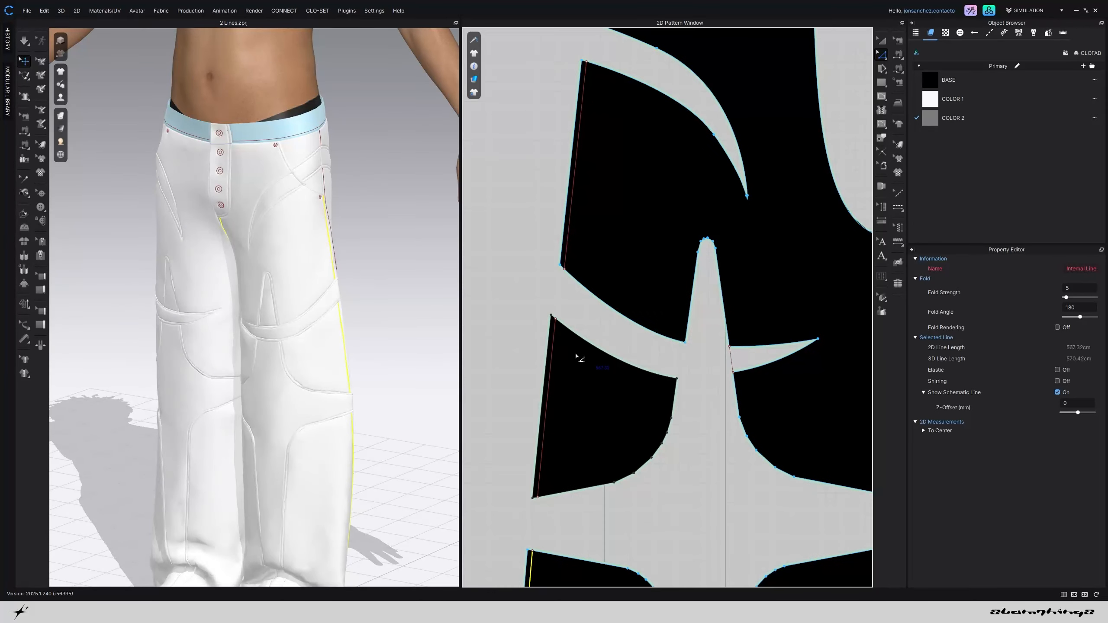
left_click(553, 355, "shift")
left_click(574, 218, "shift")
scroll(575, 217, "down", 2)
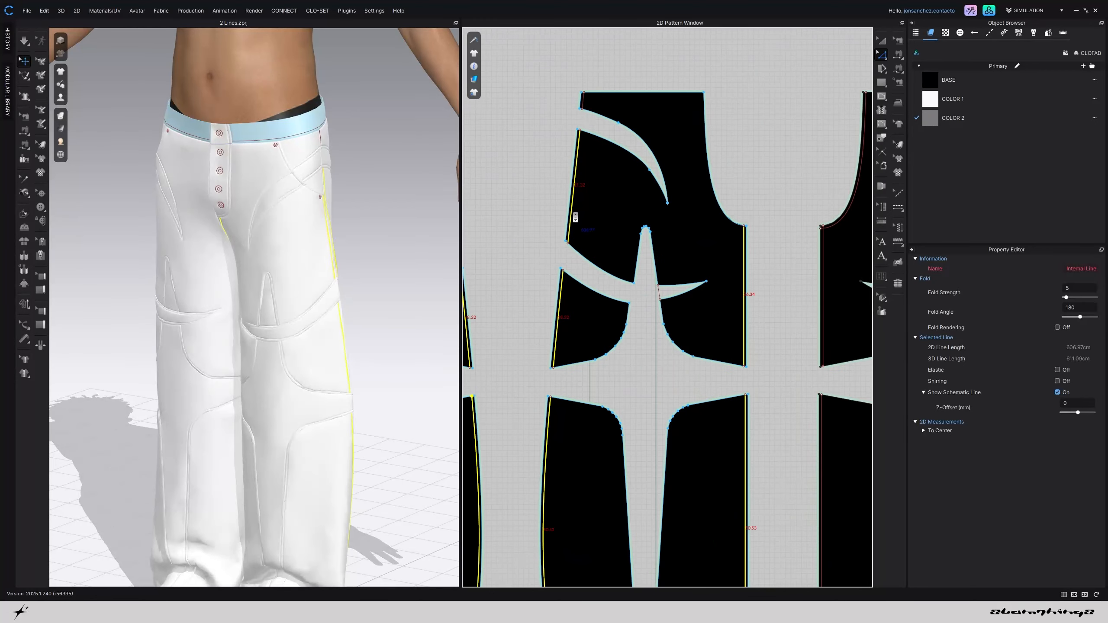
middle_click_drag(581, 104, 655, 205)
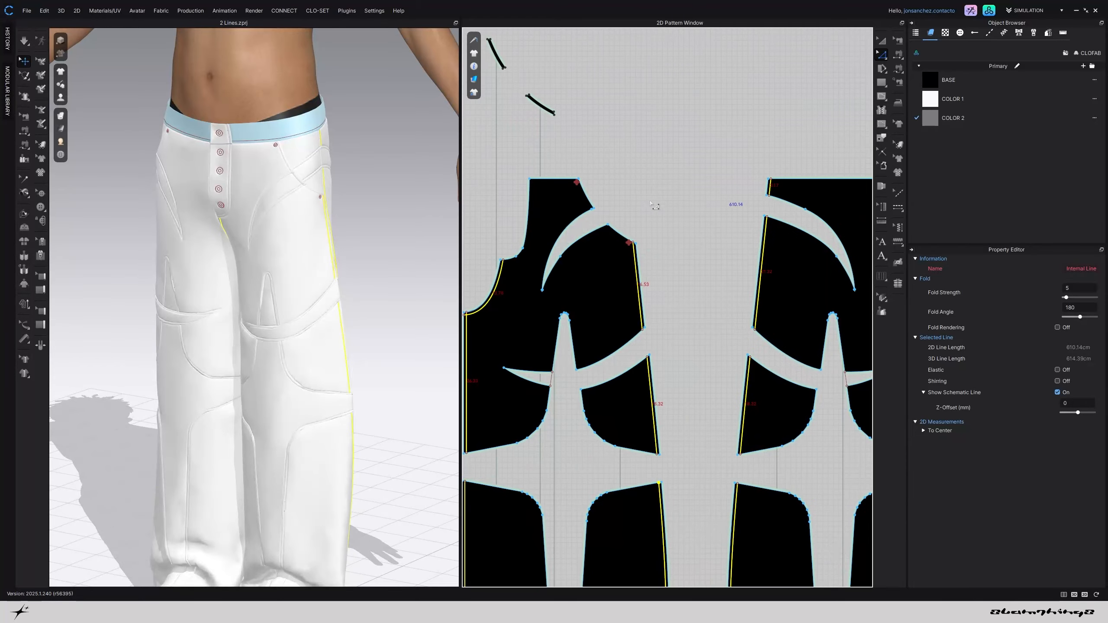
Add the crotch curve, inseam and side seam internal lines of the fourth pattern's upper panels to the selection
scroll(580, 206, "down", 3)
scroll(634, 244, "up", 5)
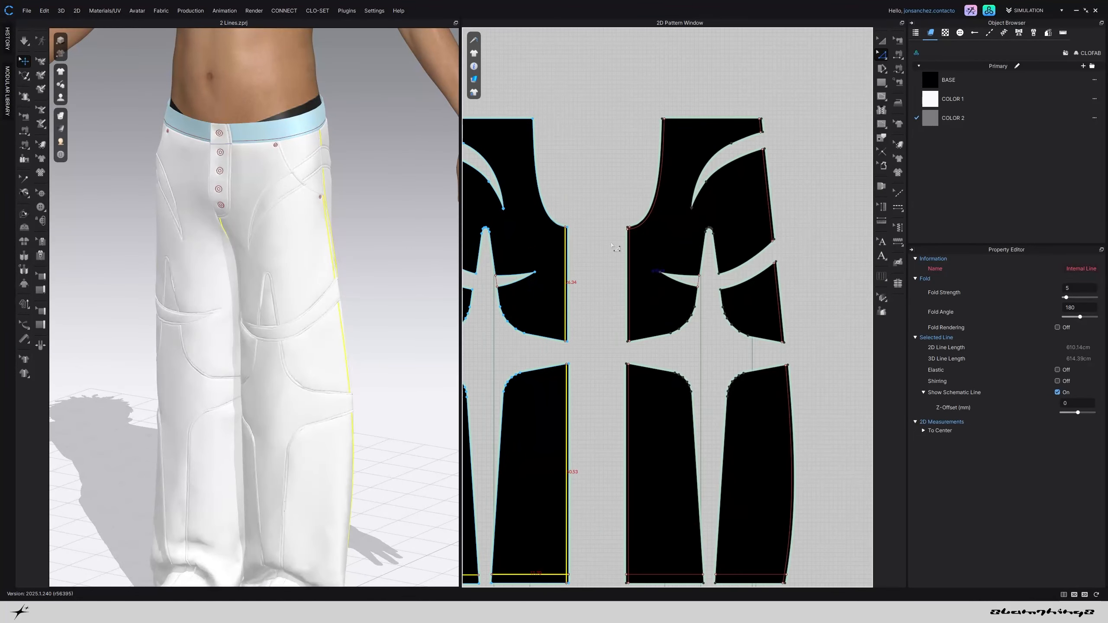
left_click(635, 236, "shift")
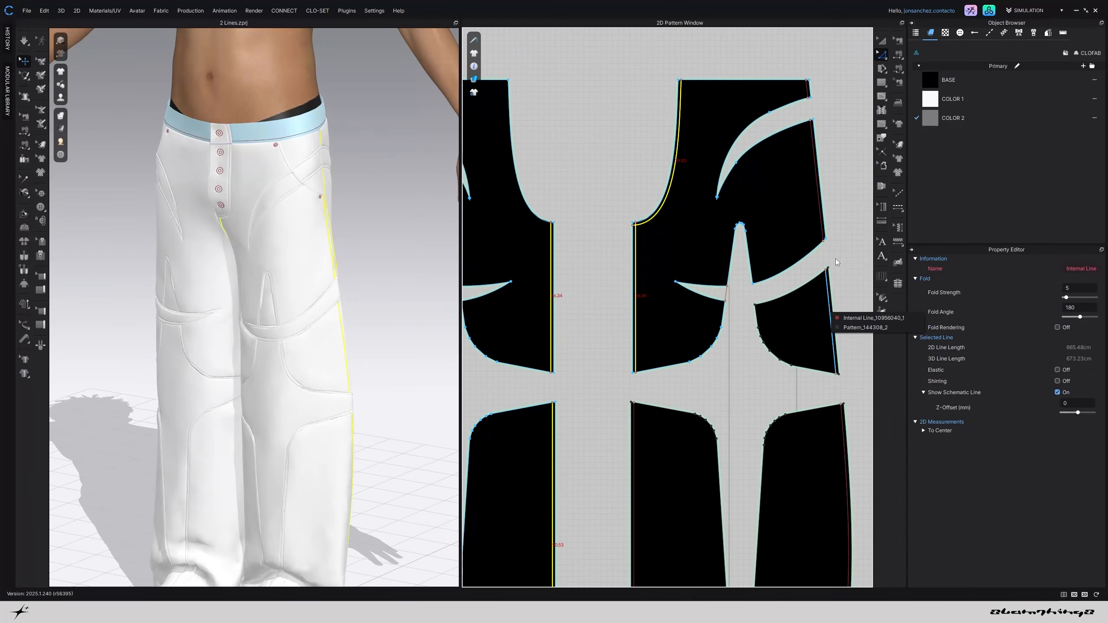
left_click(852, 310, "shift")
scroll(824, 235, "up", 3)
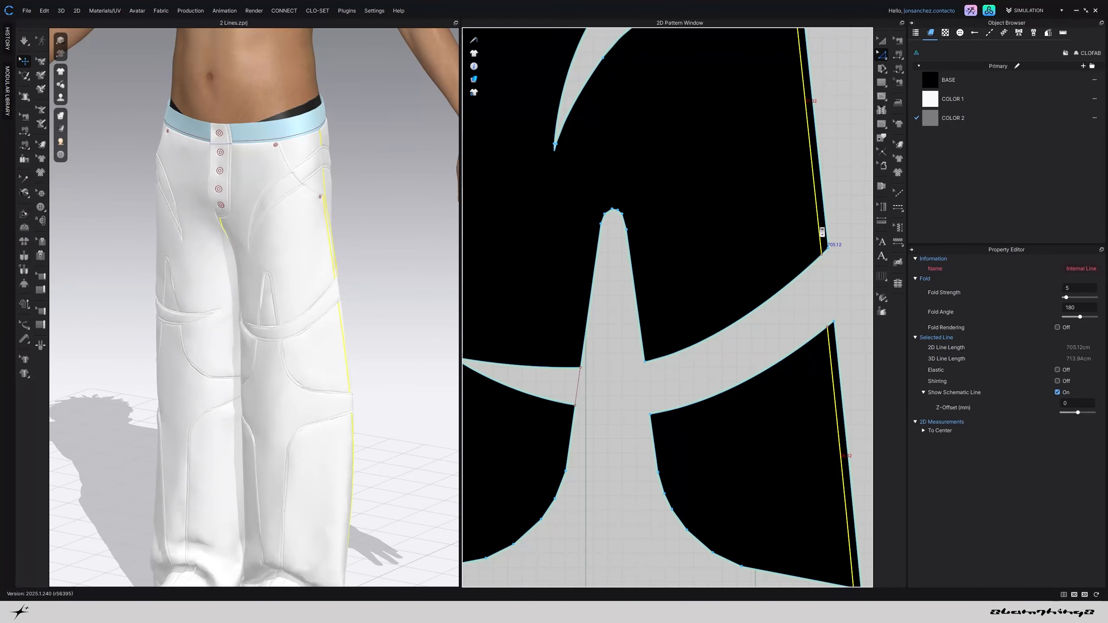
scroll(824, 235, "down", 3)
scroll(676, 417, "up", 3)
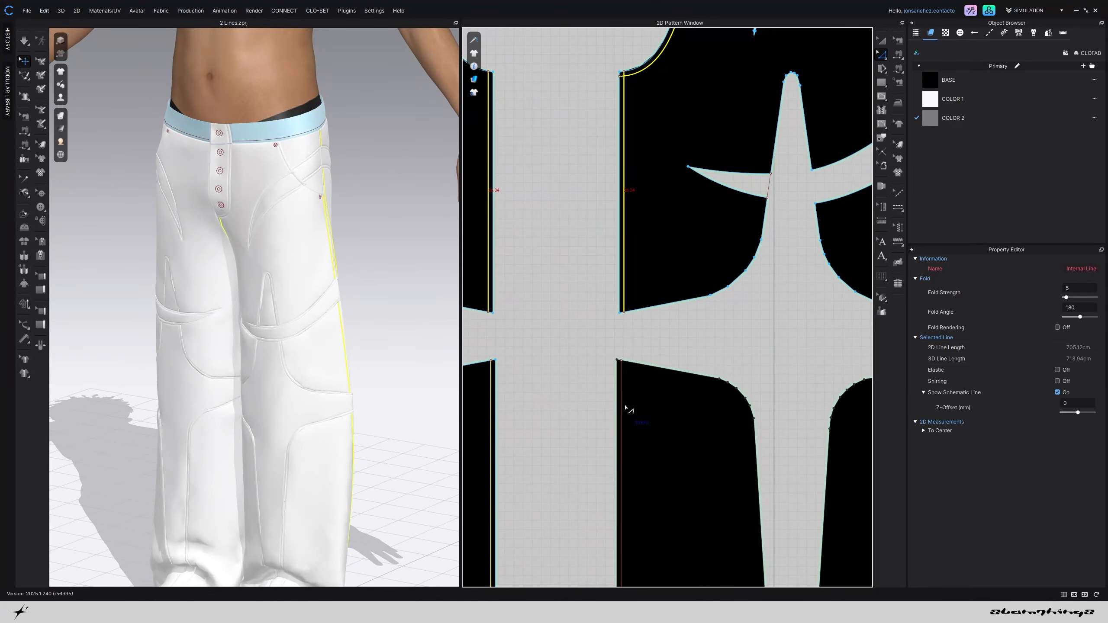
Add the fourth pattern's lower inseam, side seam and hem lines to the selection, and turn on Fold Rendering for all selected lines
left_click(628, 410, "shift")
scroll(676, 349, "down", 3)
scroll(688, 303, "up", 3)
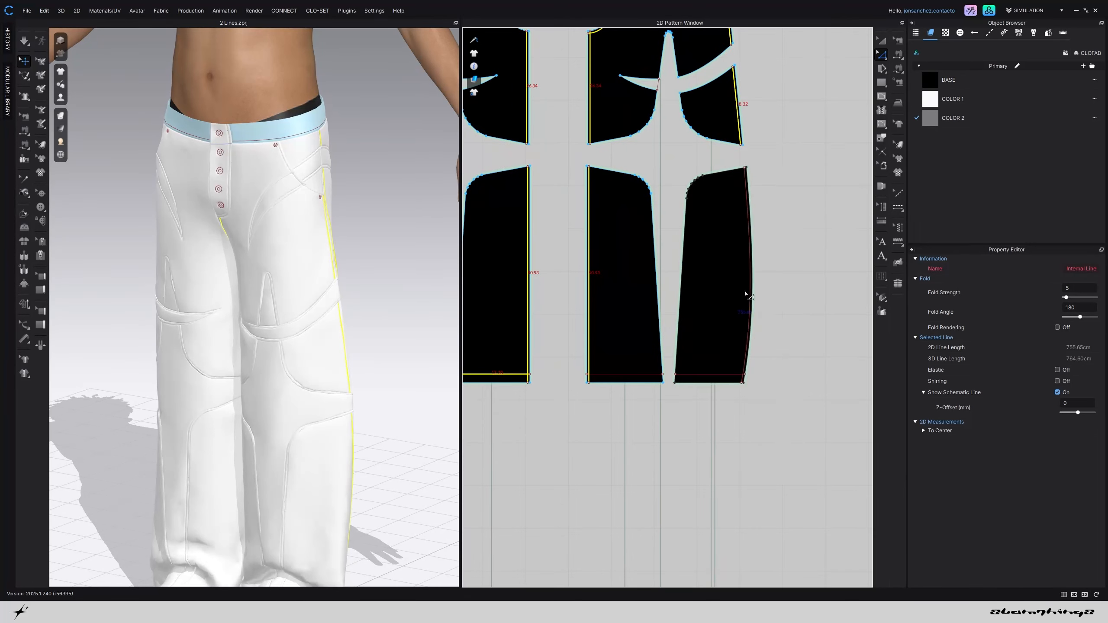
left_click(746, 295, "shift")
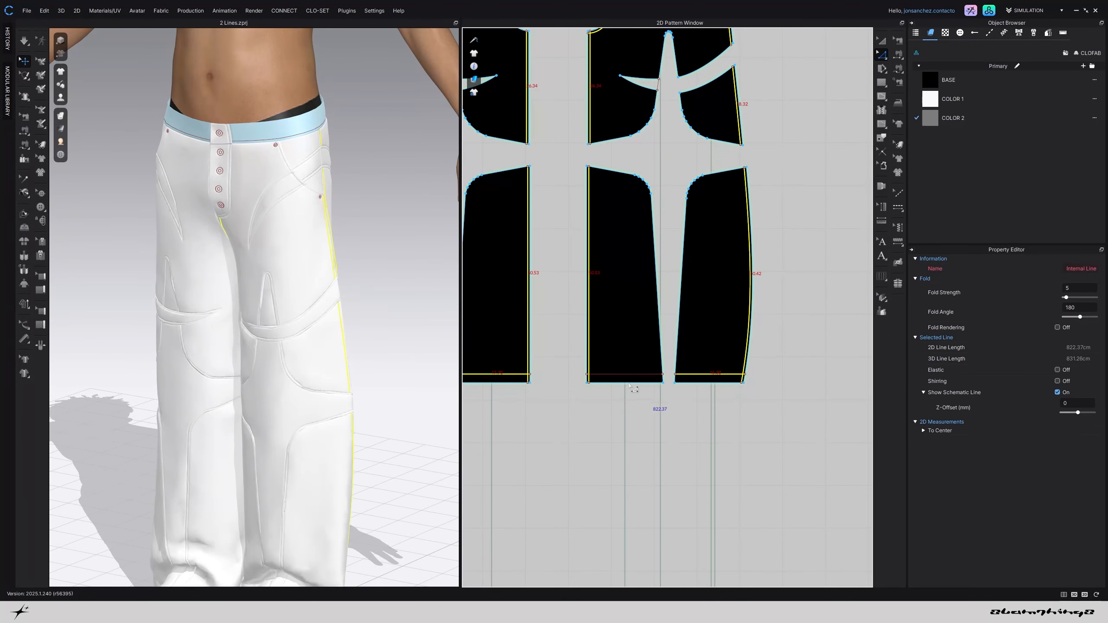
left_click(1058, 327)
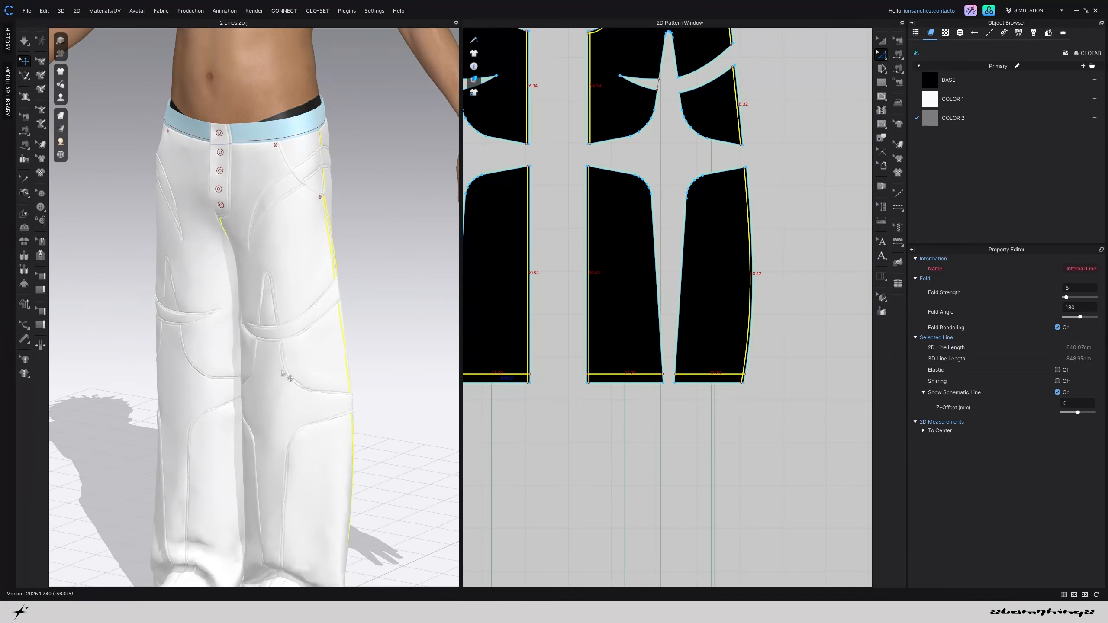
scroll(278, 376, "down", 3)
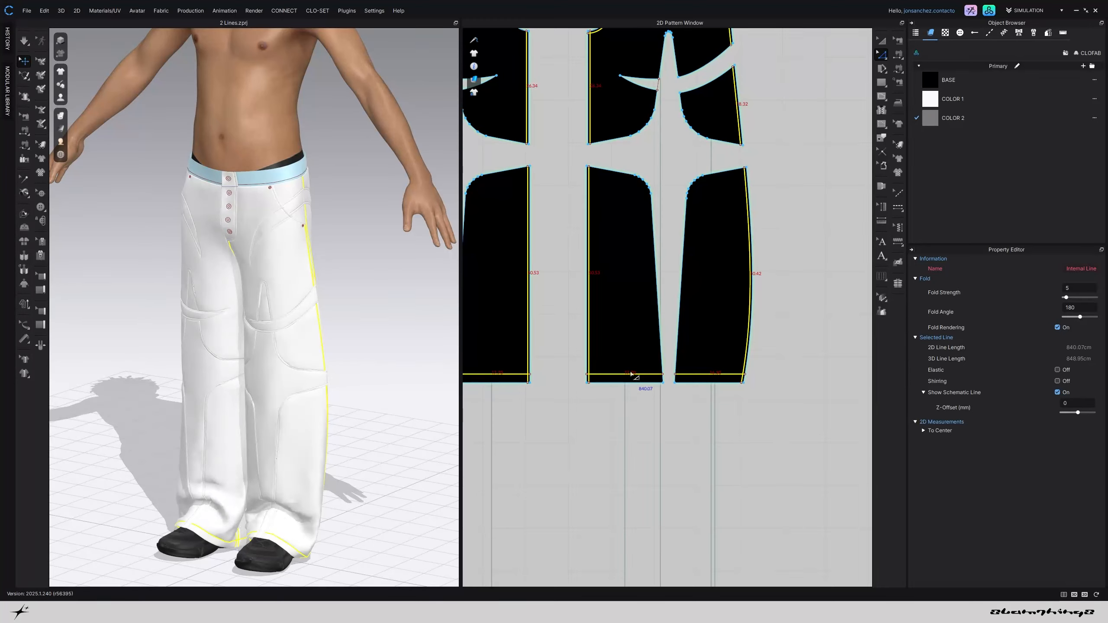
Set the fold strength of all selected hem and seam internal lines to 30
scroll(634, 378, "up", 2)
left_click(653, 372, "shift")
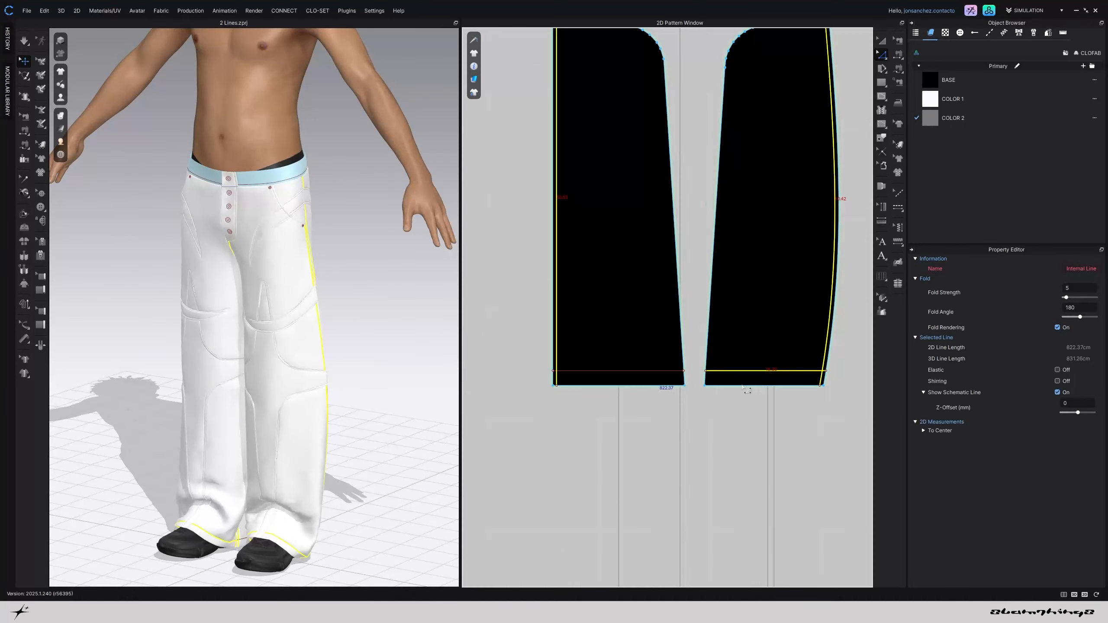
left_click(644, 374, "shift")
left_click(1079, 288)
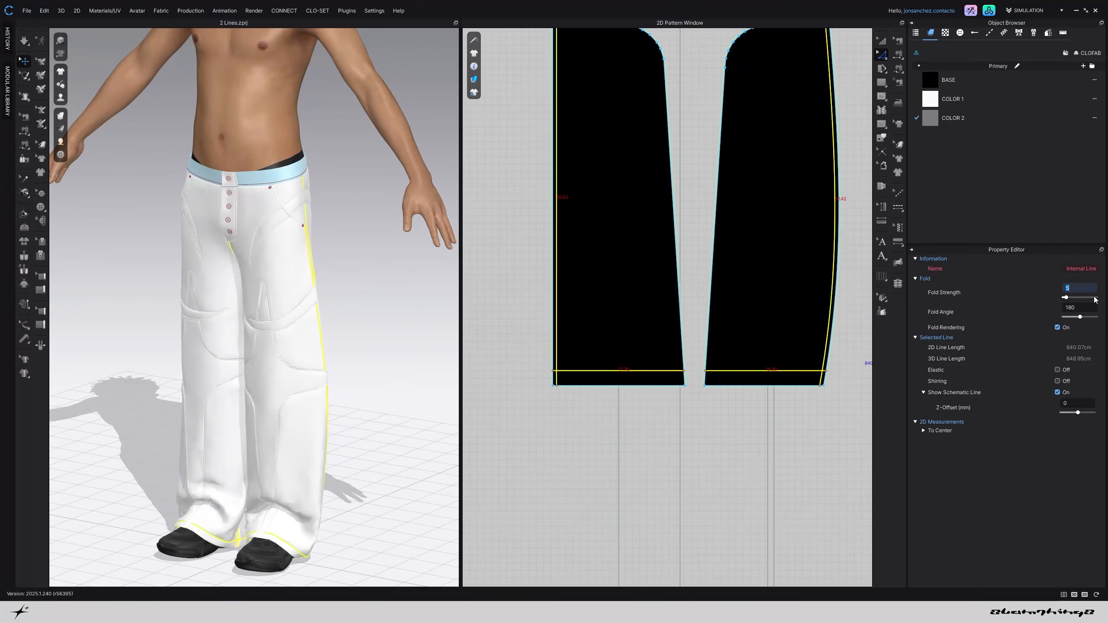
type("30")
key("Return")
Remove the hem internal lines of all four patterns' lower leg panels from the selection, keeping the crotch, inseam and side seam lines
left_click(783, 370)
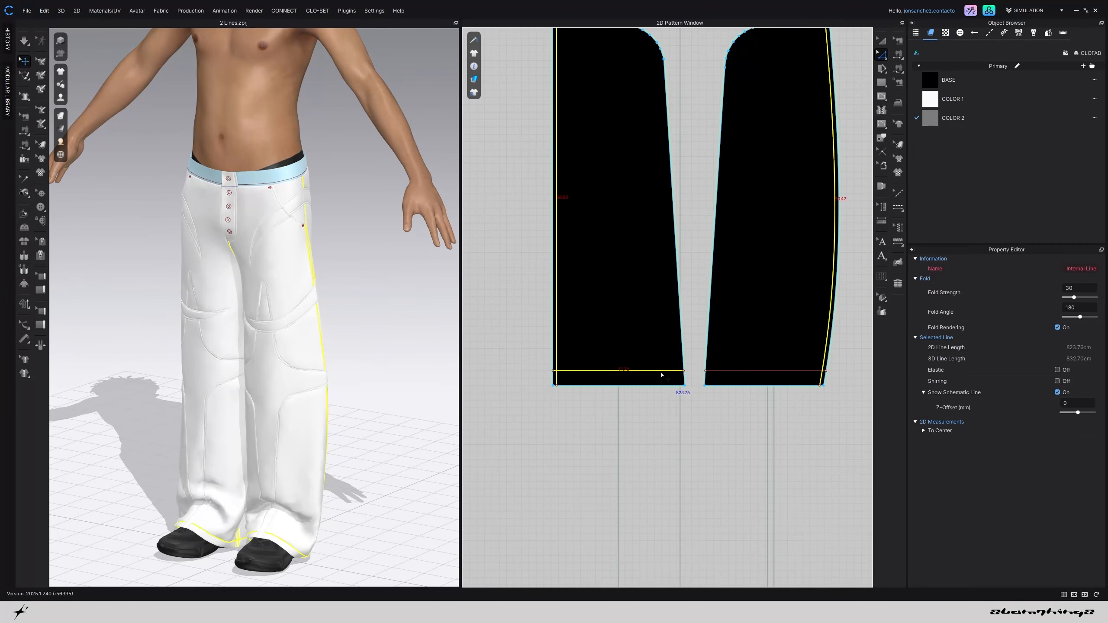
left_click(572, 371)
middle_click_drag(569, 365, 761, 356)
left_click(571, 362, "shift")
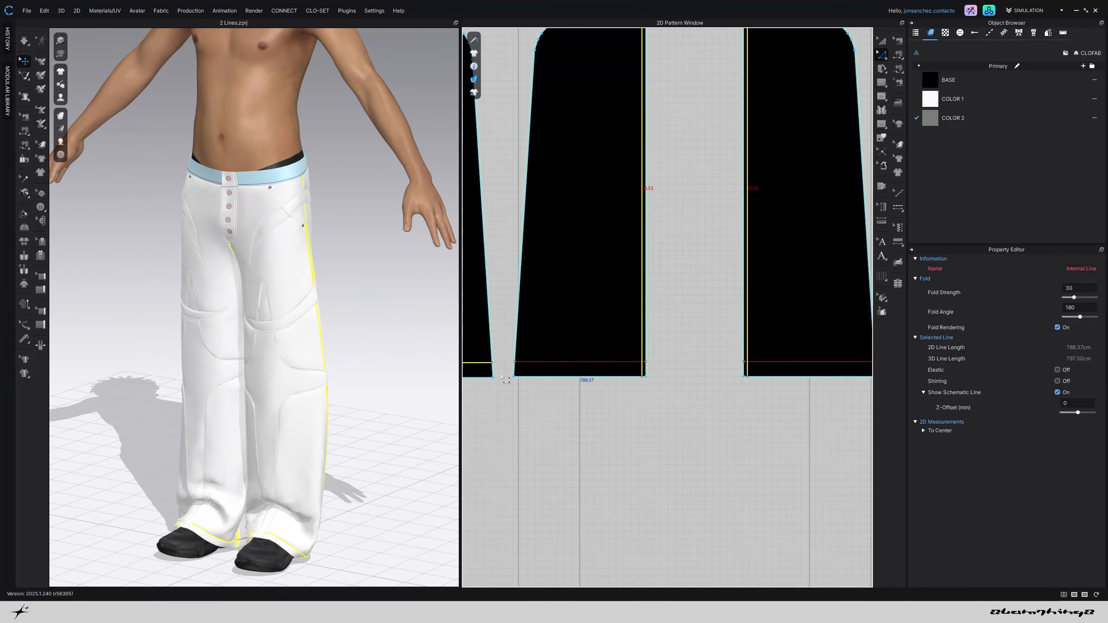
scroll(476, 366, "down", 4)
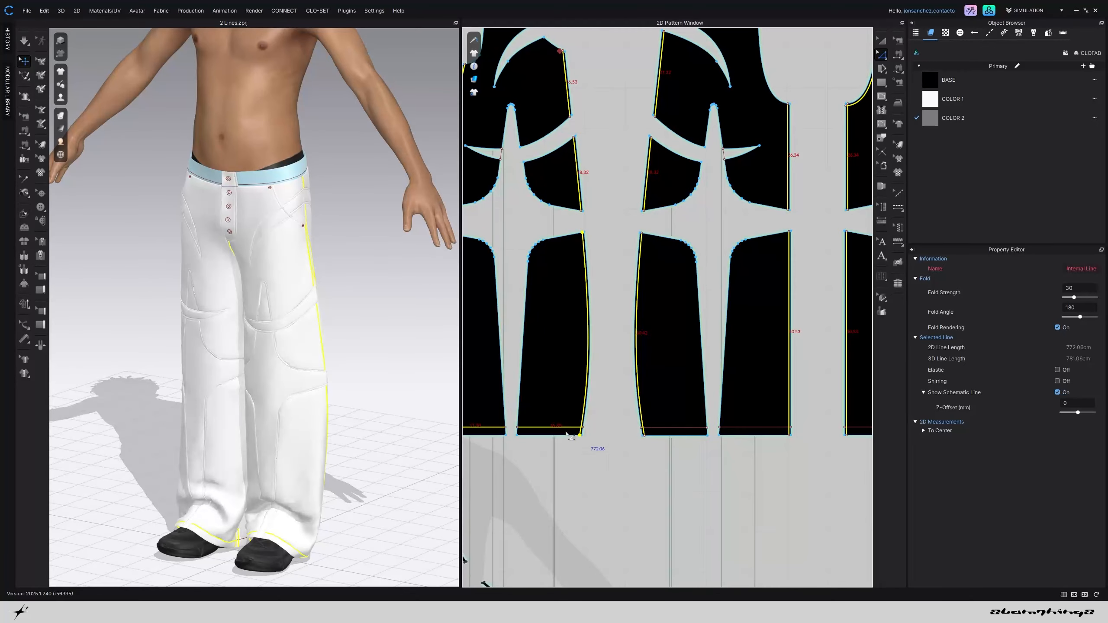
left_click(562, 432, "shift")
scroll(562, 433, "down", 2)
middle_click_drag(562, 432, 707, 422)
left_click(635, 420, "shift")
middle_click_drag(547, 431, 674, 415)
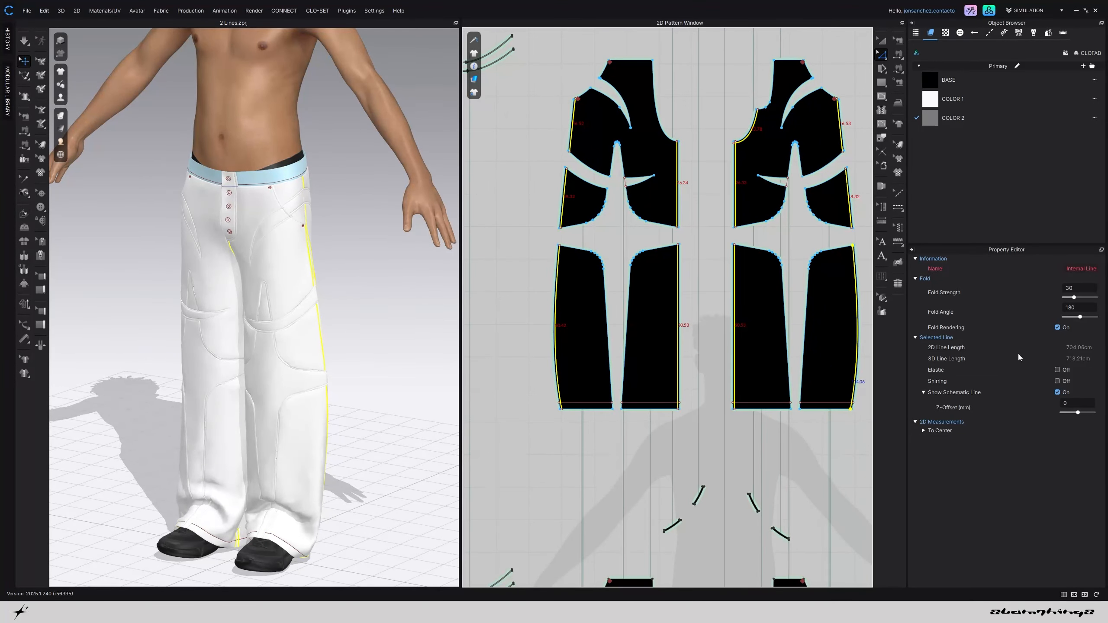
Set the fold angle of the selected crotch, inseam and side seam lines to 250, and simulate the garment
double_click(1080, 308)
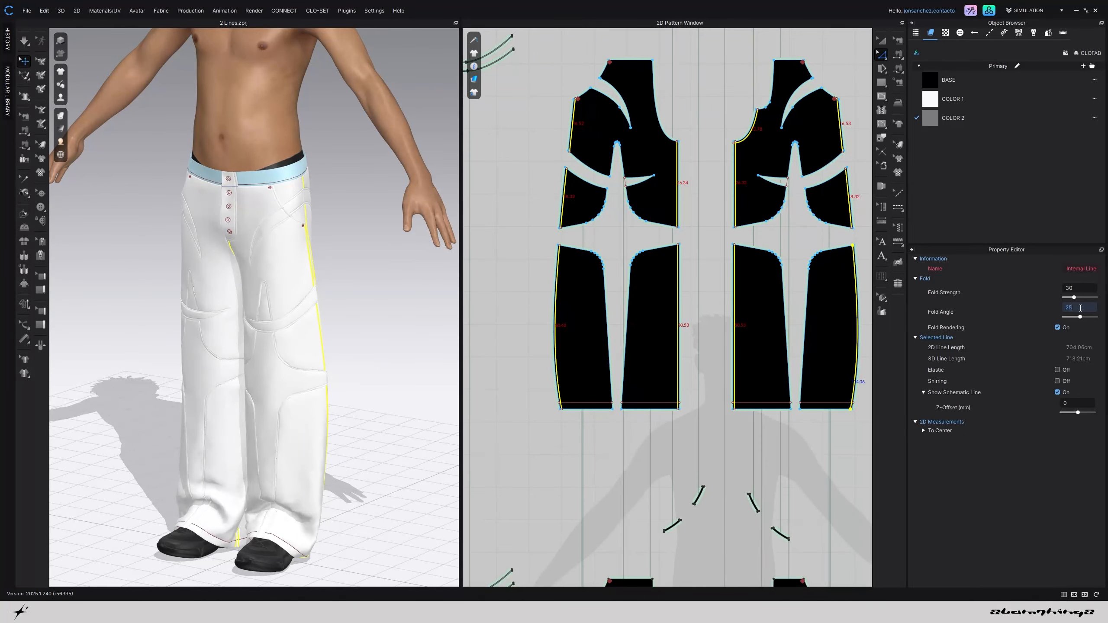
left_click(882, 41)
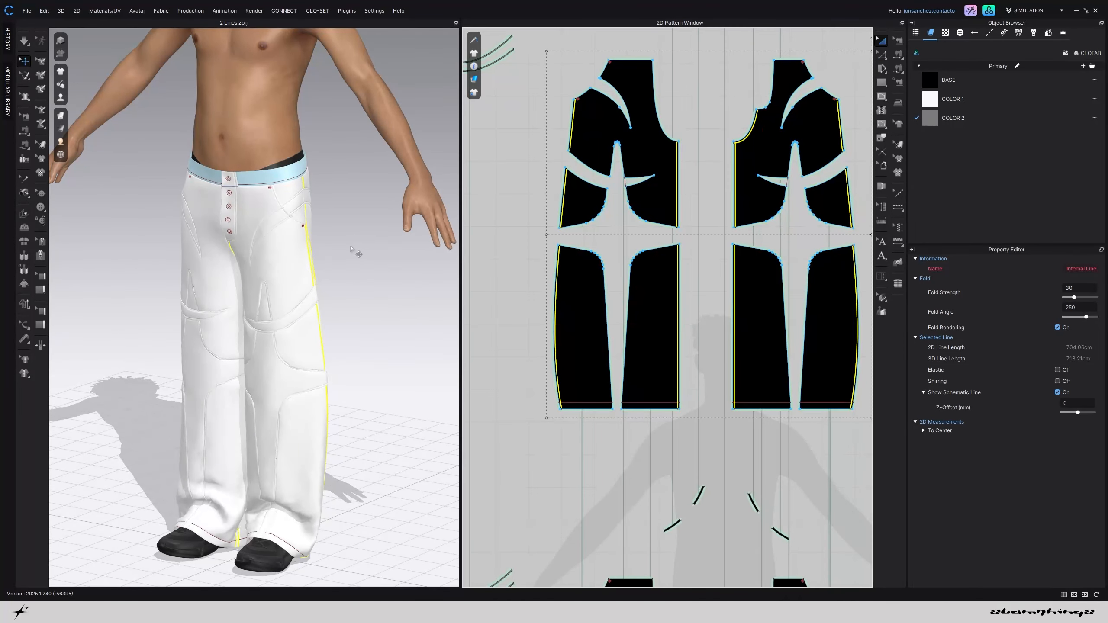
scroll(266, 268, "up", 5)
key("space")
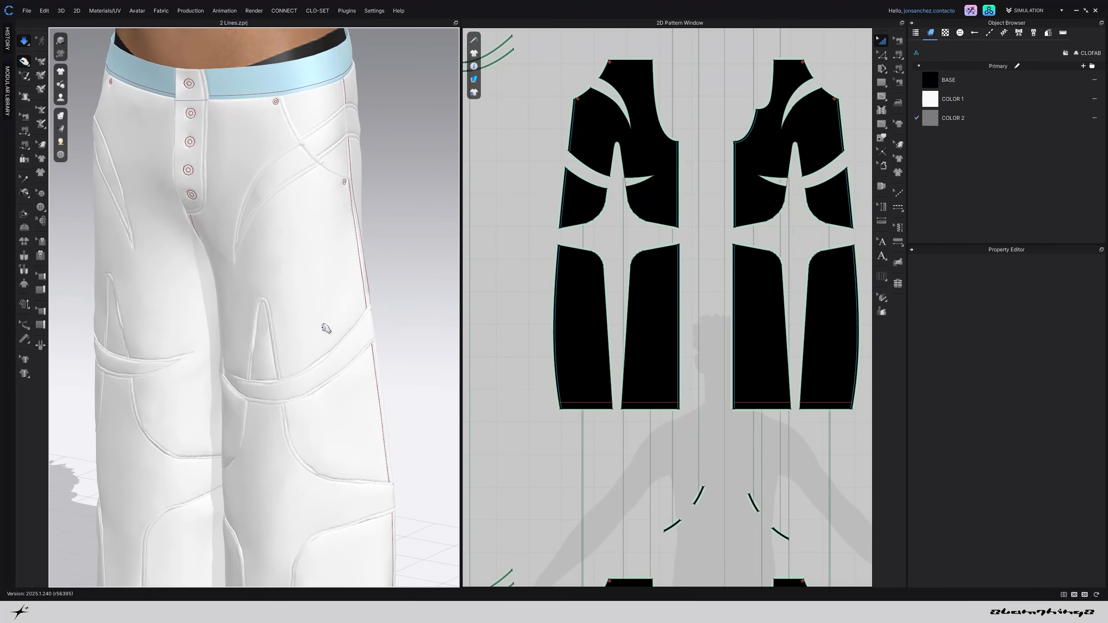
scroll(816, 265, "down", 5)
key("space")
left_click(670, 314)
scroll(671, 314, "down", 2)
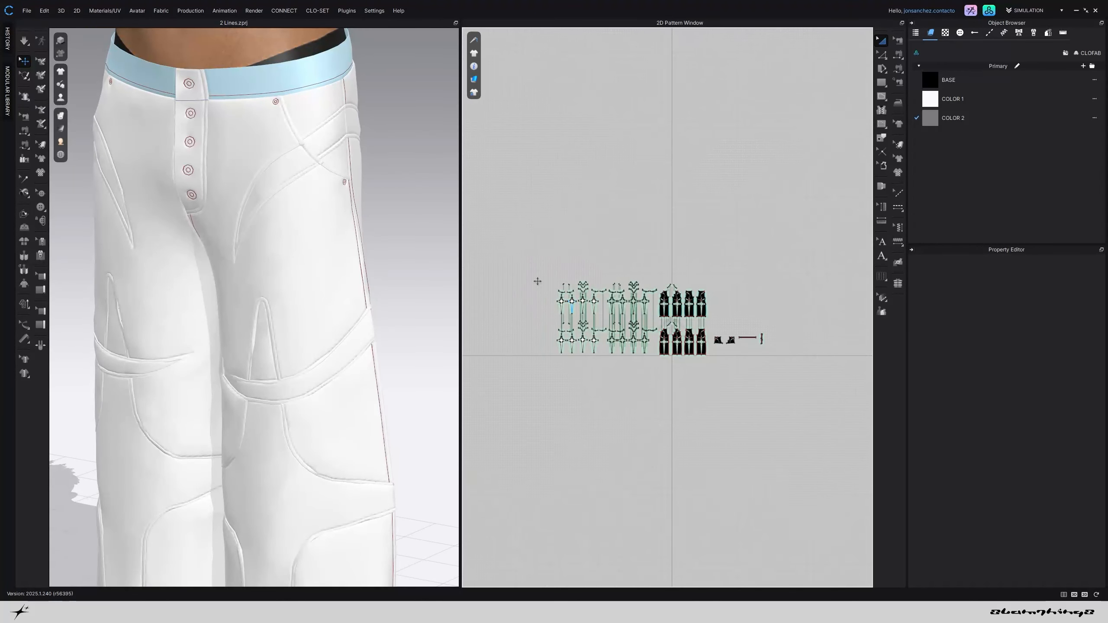
left_click_drag(538, 282, 781, 378)
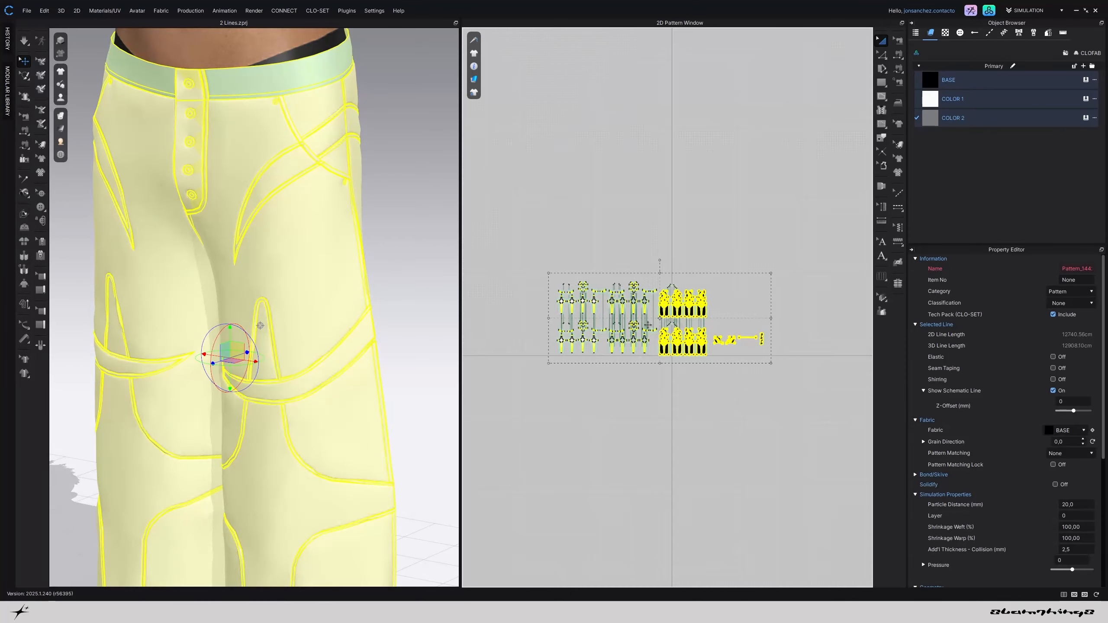
left_click(398, 227)
Clone the main panel of the upper button fly with Layer Clone (Over) and place the copy above the original
scroll(253, 306, "up", 5)
left_click(254, 316)
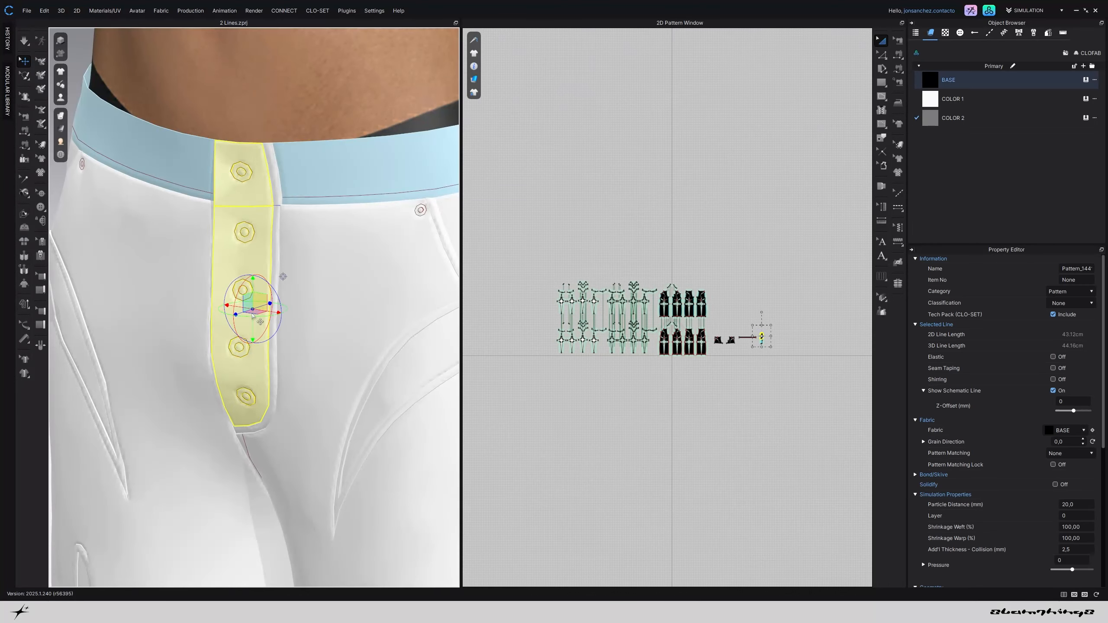
scroll(253, 316, "down", 3)
scroll(763, 338, "up", 5)
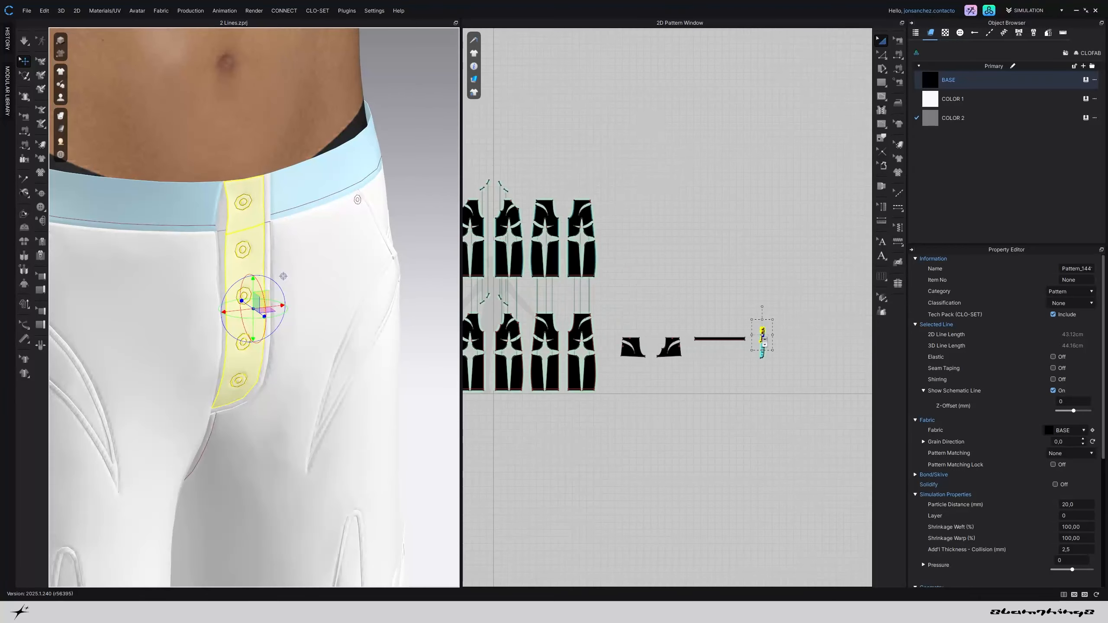
scroll(763, 337, "up", 5)
right_click(774, 317)
left_click(765, 290)
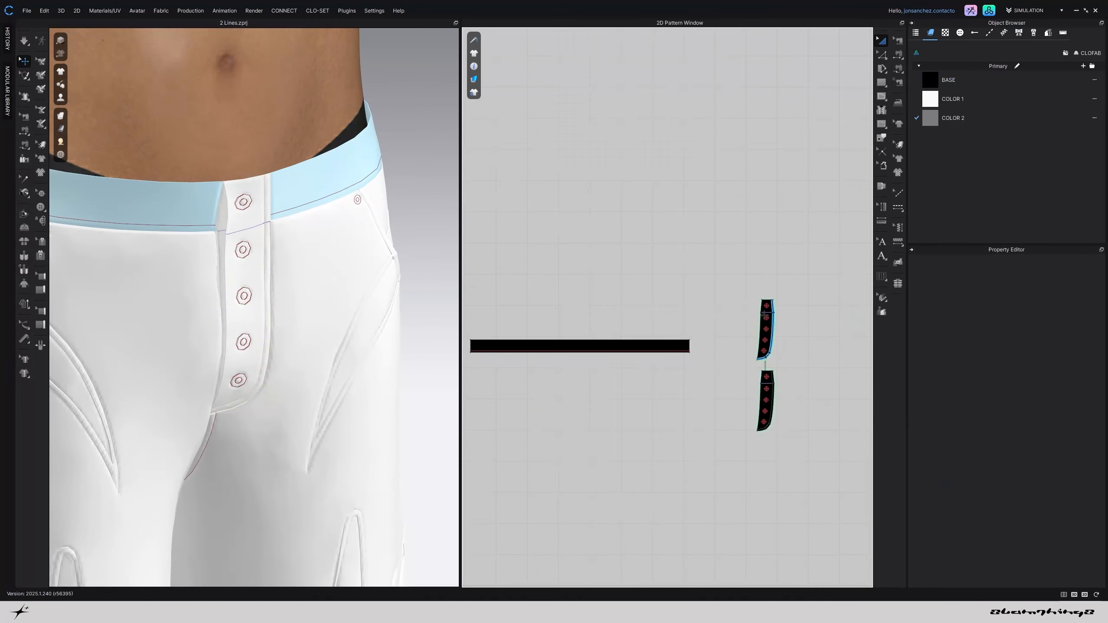
scroll(765, 315, "up", 4)
right_click(760, 312)
left_click(803, 246)
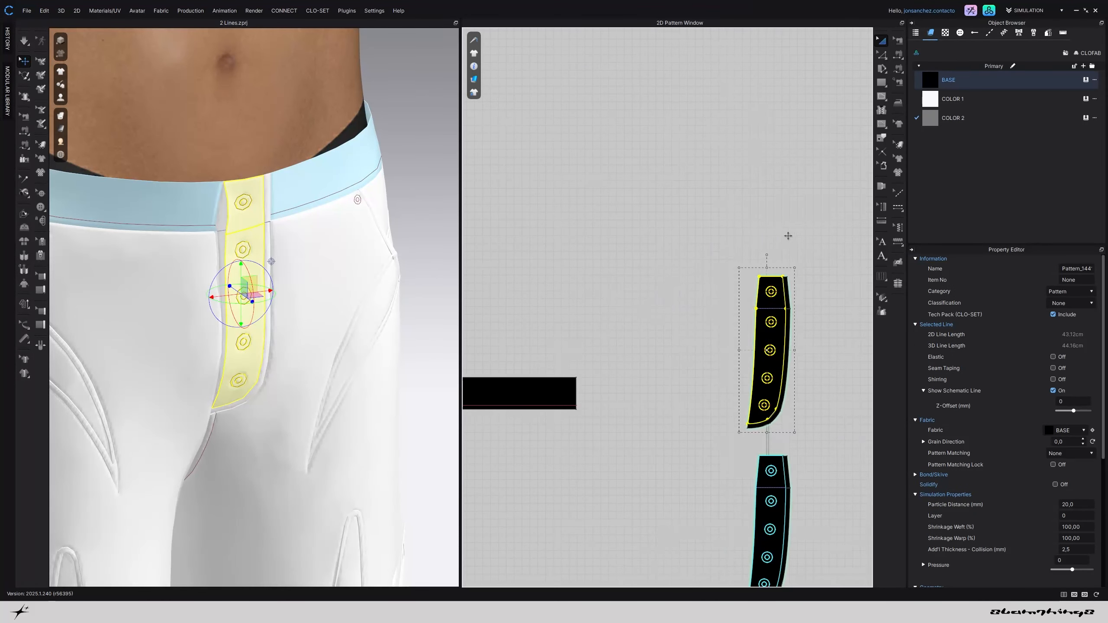
left_click(787, 66)
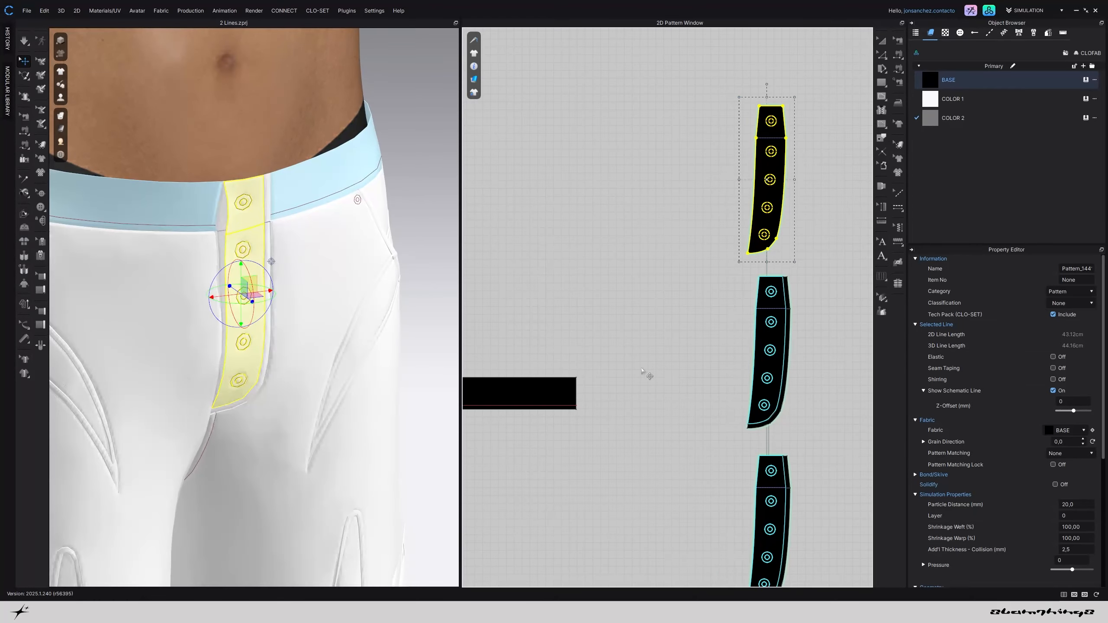
Clone the fly's curved edge strip with Layer Clone (Over) and place the copy beside the cloned fly panel
right_click(790, 315)
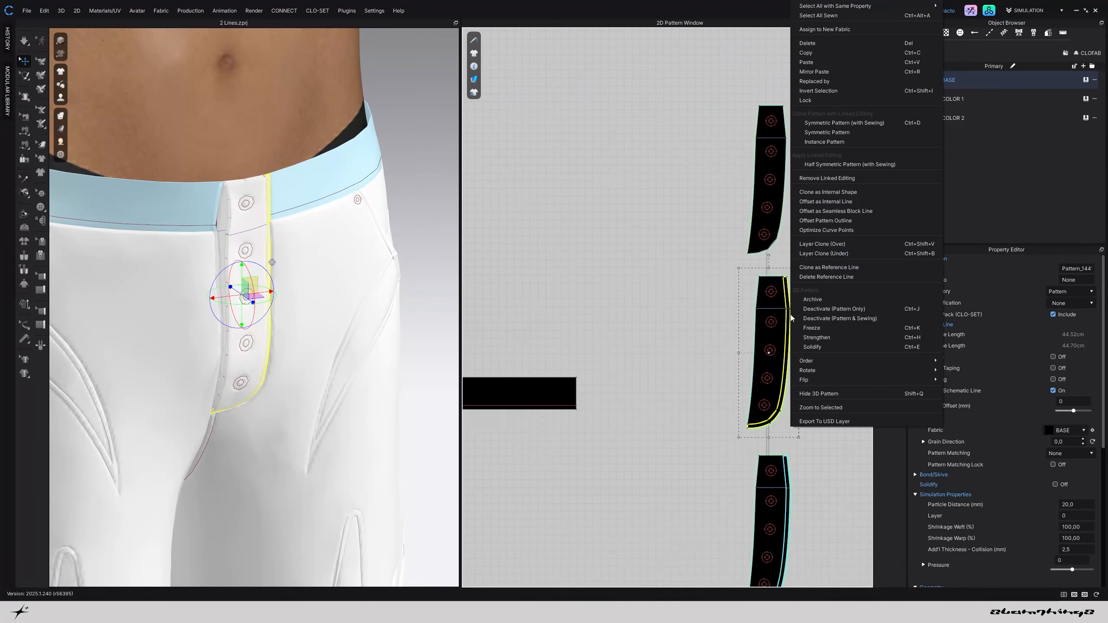
left_click(812, 245)
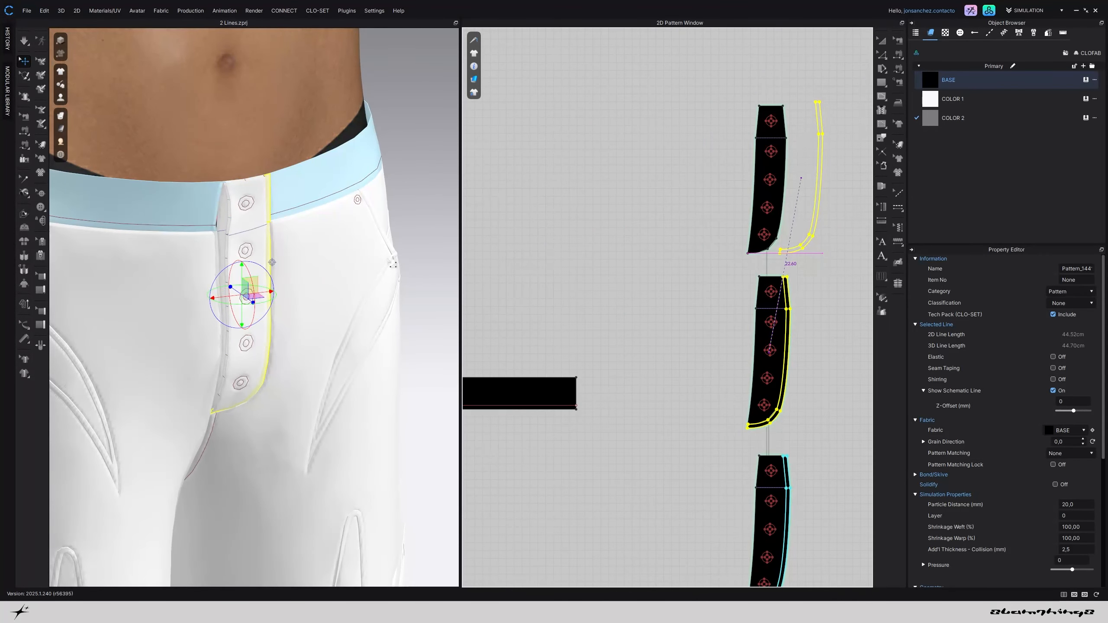
left_click(801, 178)
Set the additional rendering thickness of both cloned fly pieces to 0.3 mm and simulate the garment
left_click_drag(708, 98, 867, 266)
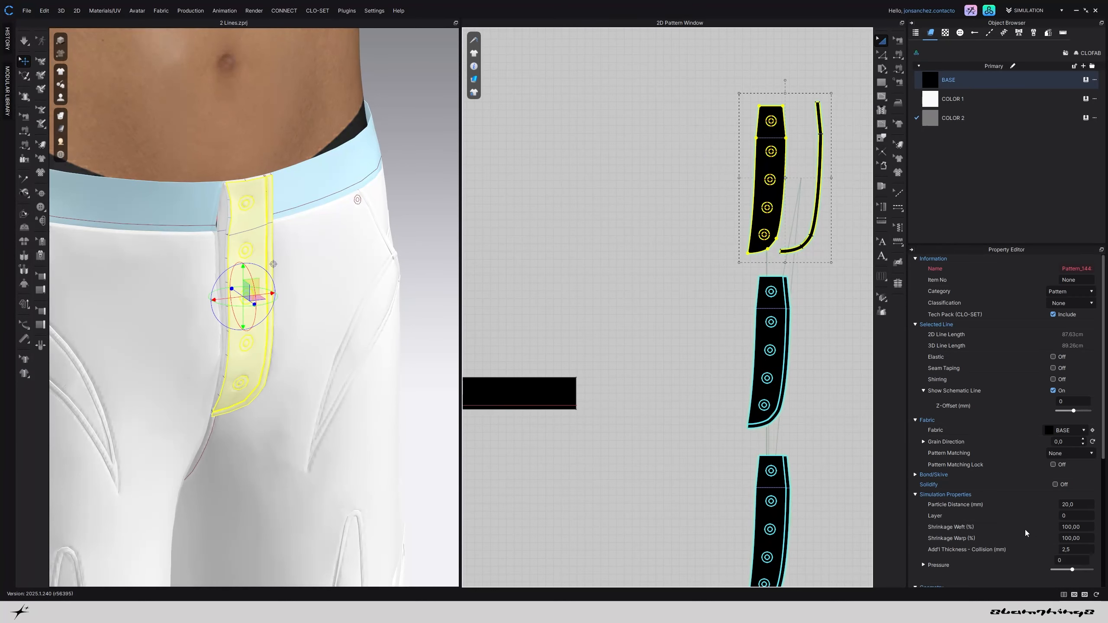
scroll(1071, 509, "down", 3)
left_click(1091, 491)
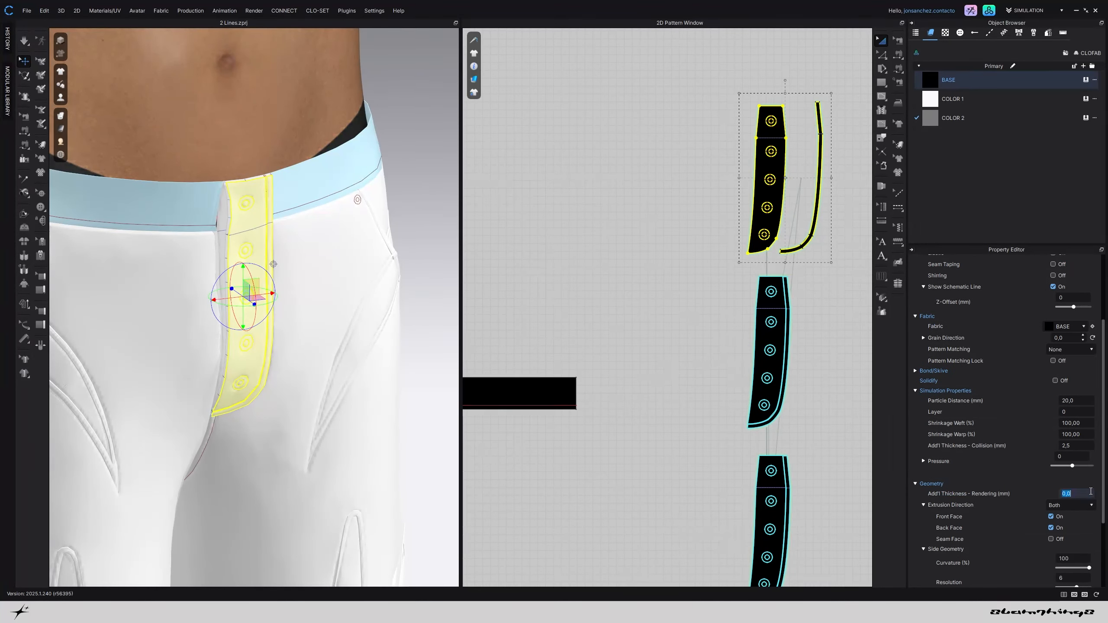
key("Return")
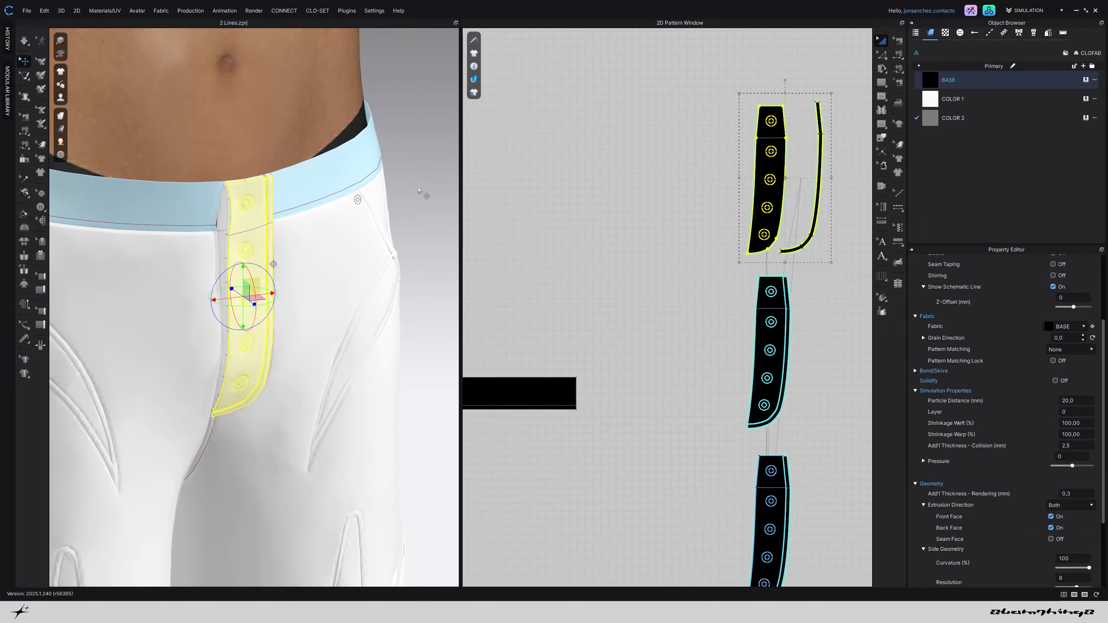
left_click(405, 201)
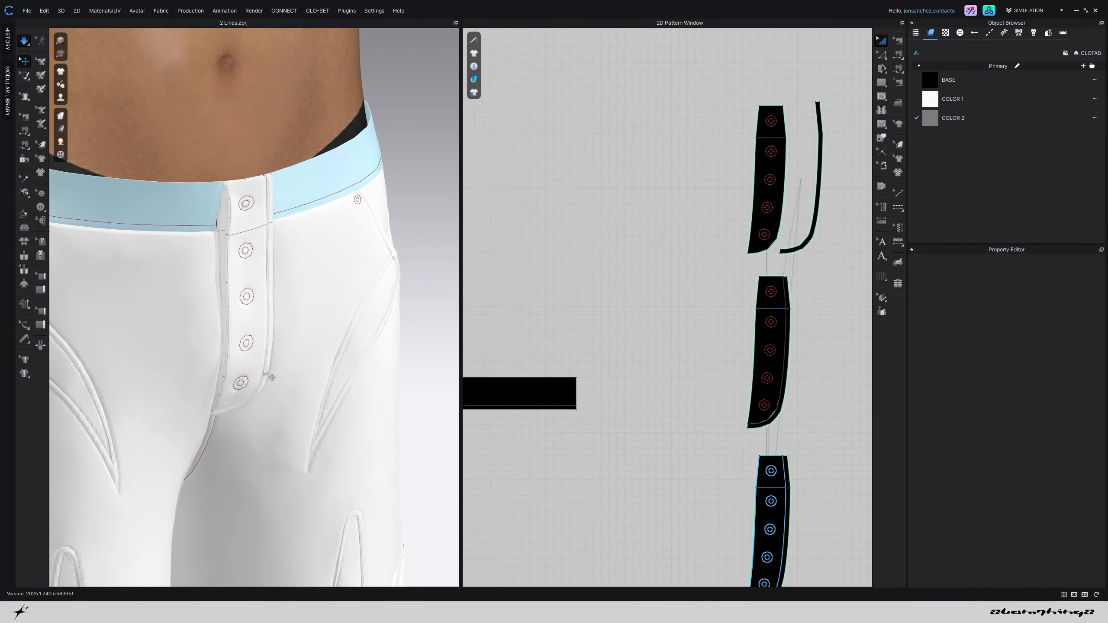
key("space")
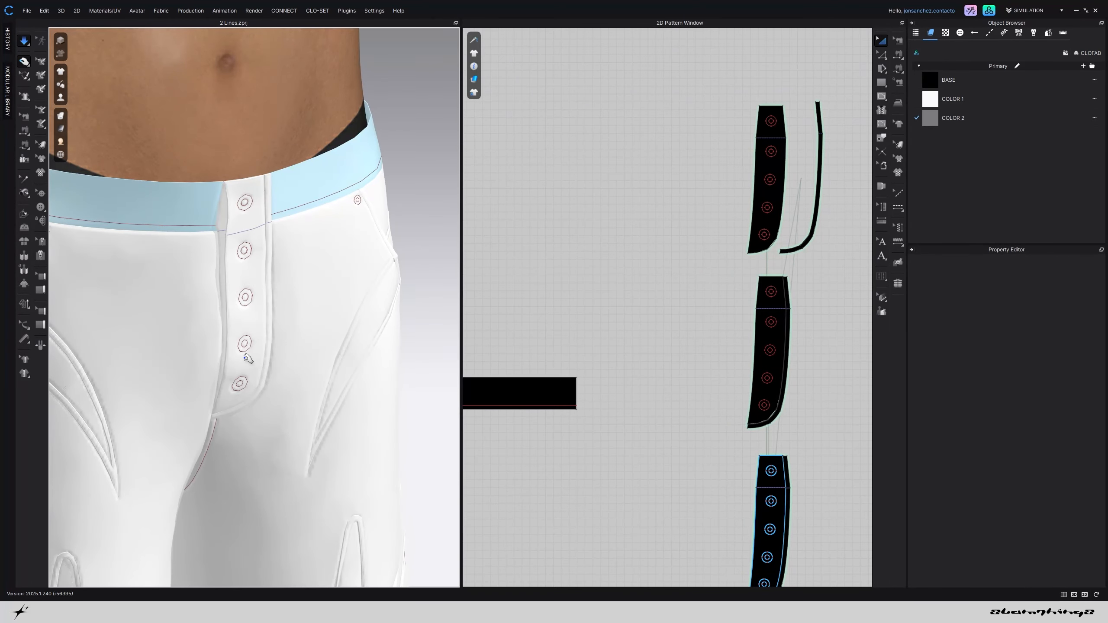
key("space")
Cut and sew the waistband along the internal line running near its lower edge
scroll(246, 358, "down", 10)
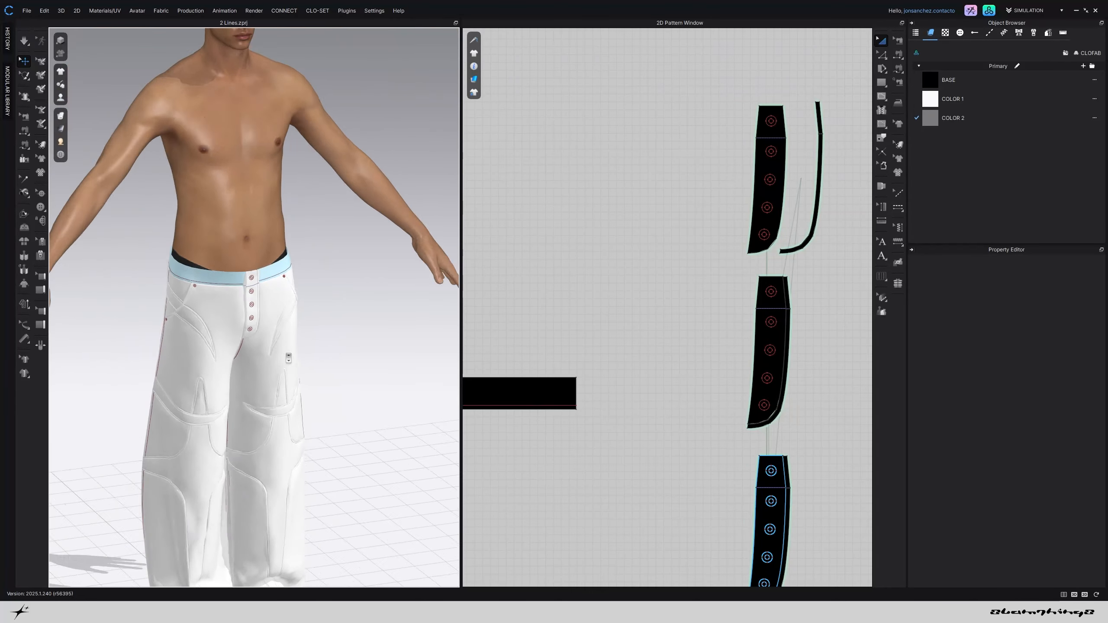
right_click_drag(287, 359, 212, 337)
scroll(600, 297, "down", 7)
middle_click_drag(599, 310, 794, 289)
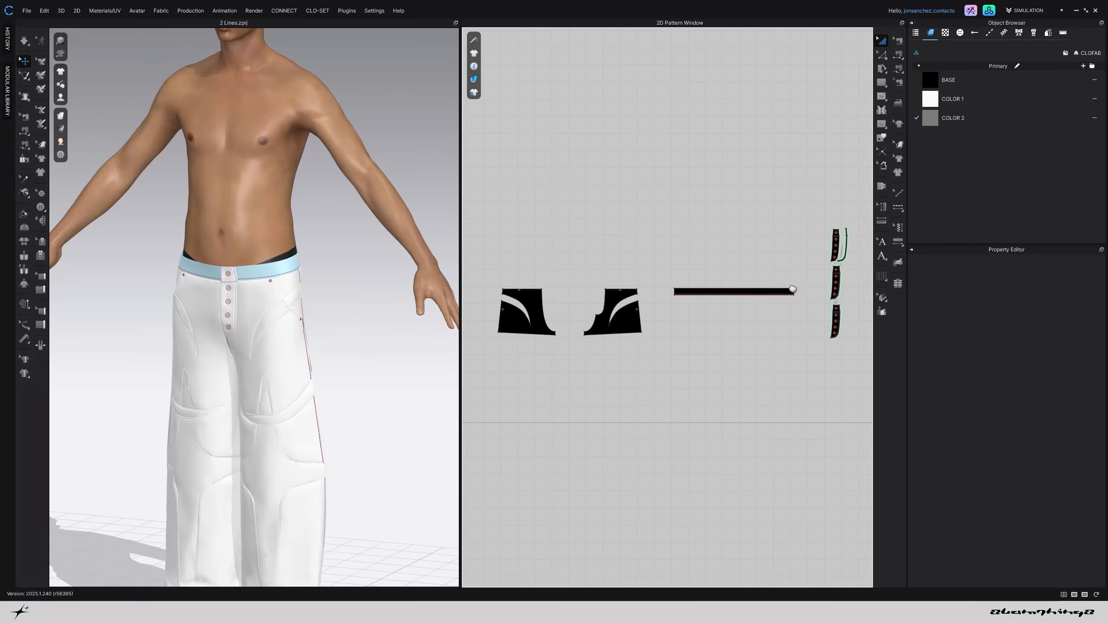
scroll(749, 287, "up", 4)
left_click(739, 285)
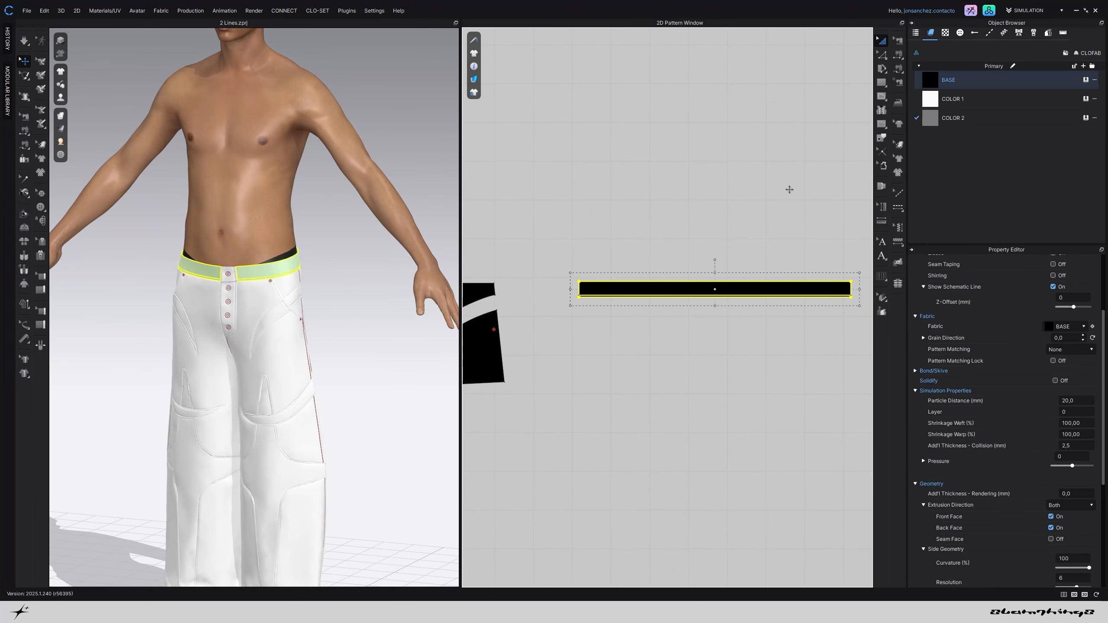
left_click(887, 56)
left_click(666, 194)
scroll(111, 302, "up", 5)
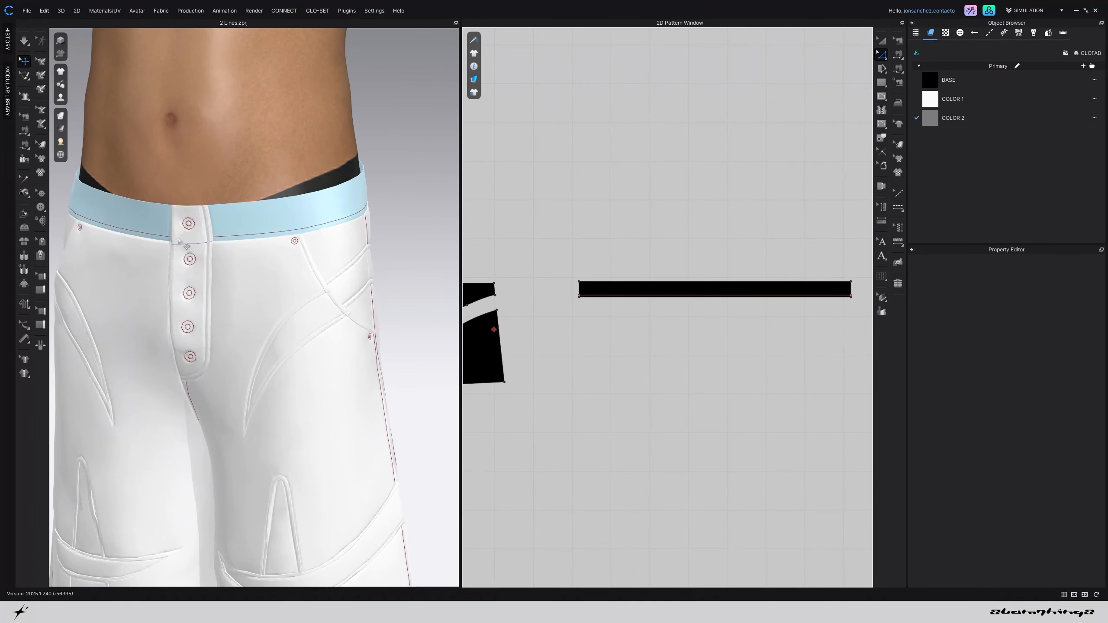
scroll(625, 296, "up", 3)
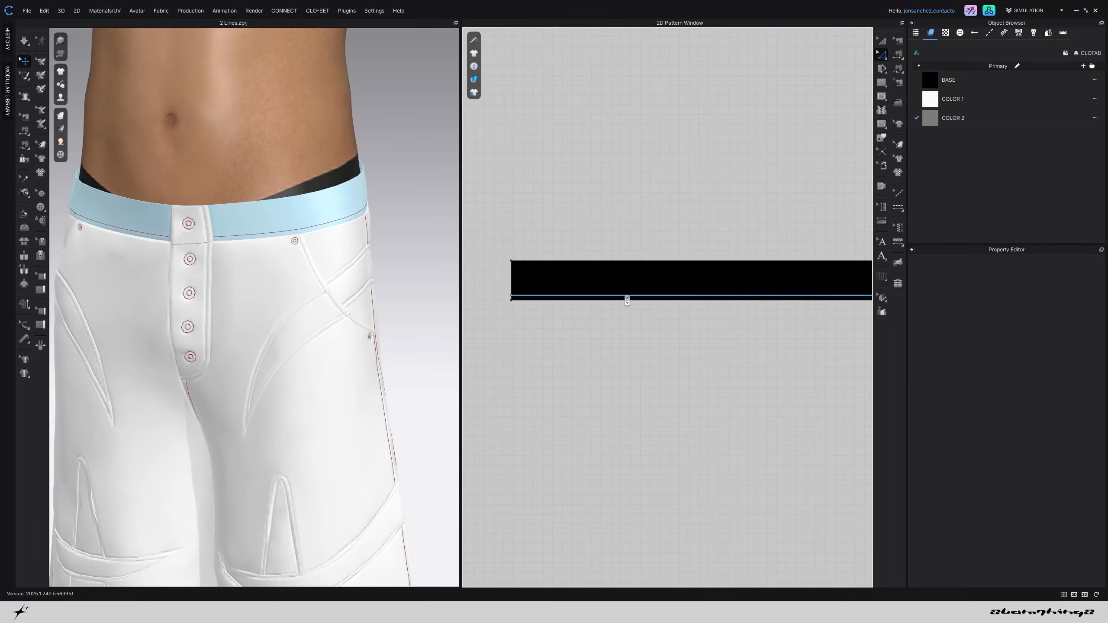
left_click(626, 297)
right_click(624, 296)
left_click(665, 434)
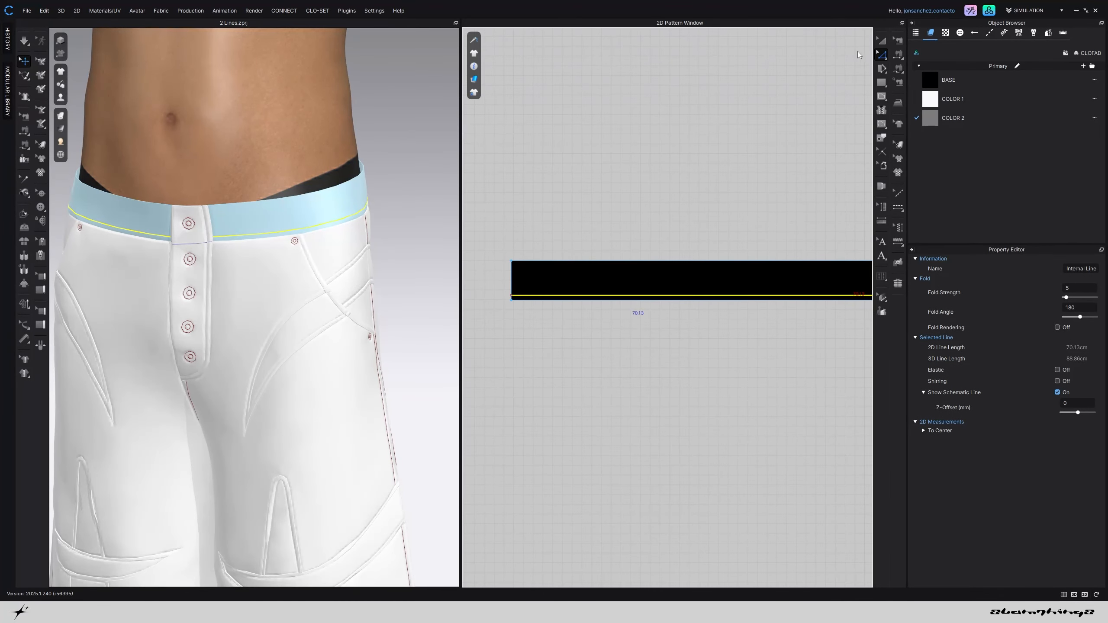
left_click(861, 57)
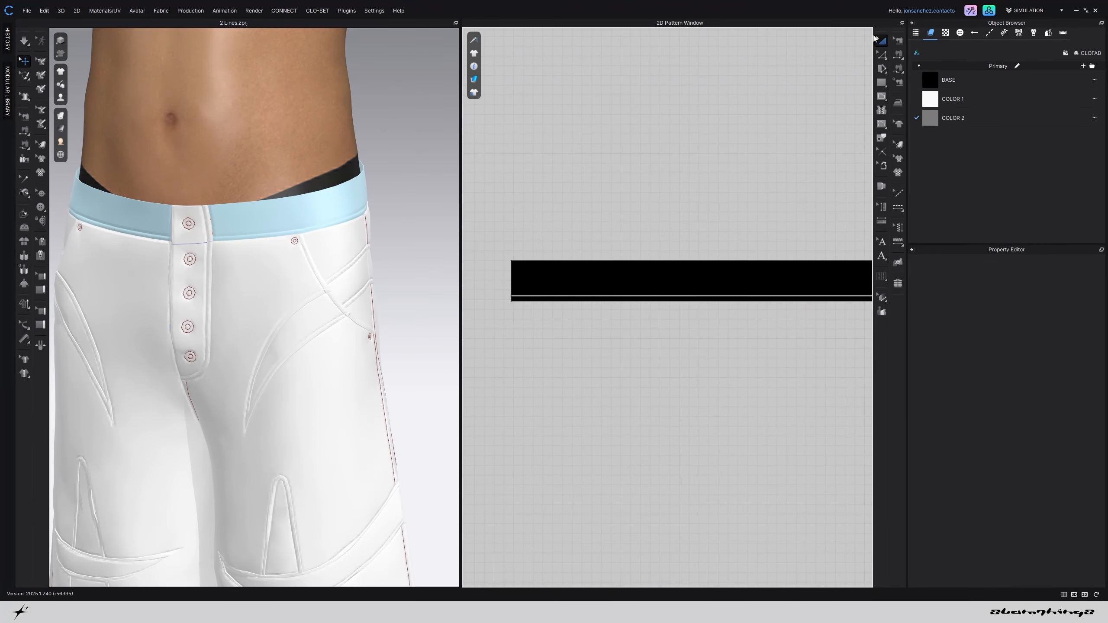
Layer-clone the two waistband pieces and place the copies directly above the originals in the 2D layout
scroll(737, 209, "down", 3)
scroll(737, 209, "down", 4)
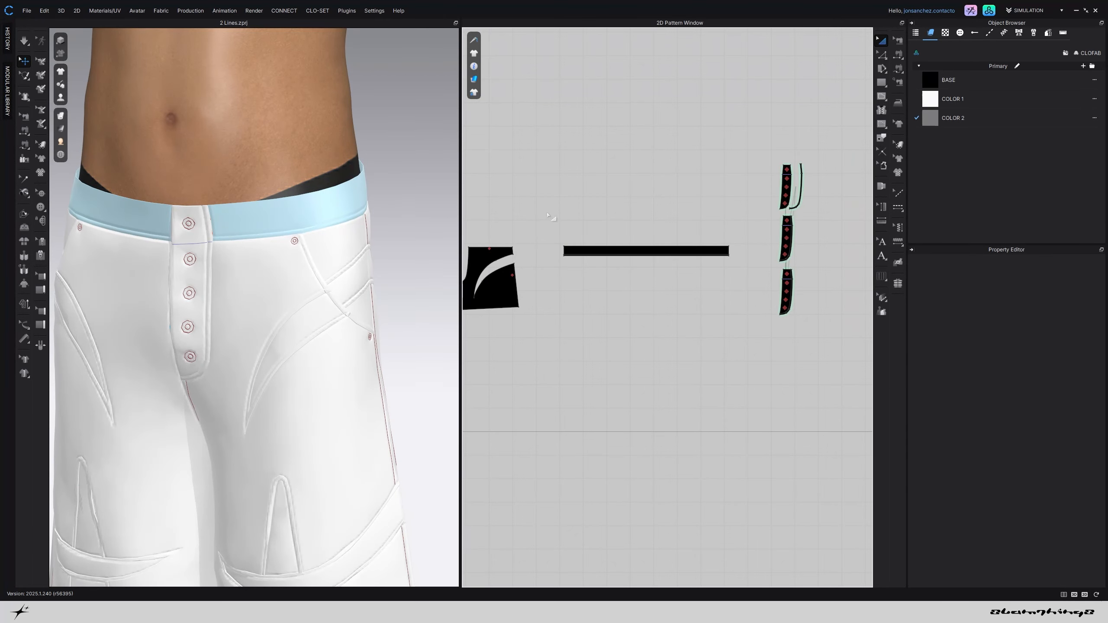
left_click(716, 253)
right_click(716, 253)
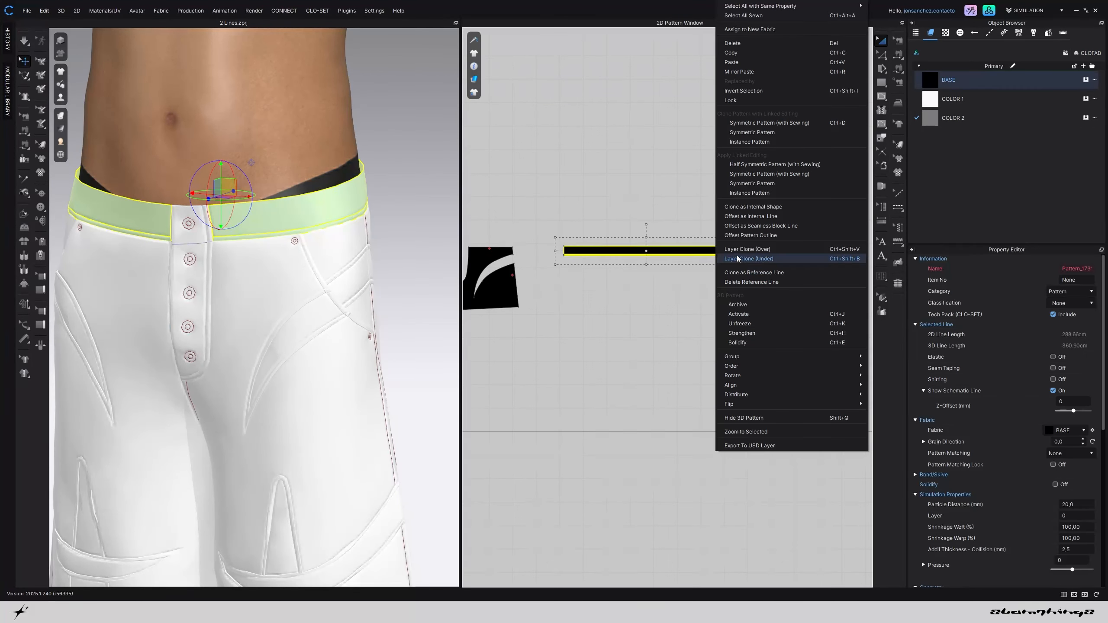
left_click(735, 258)
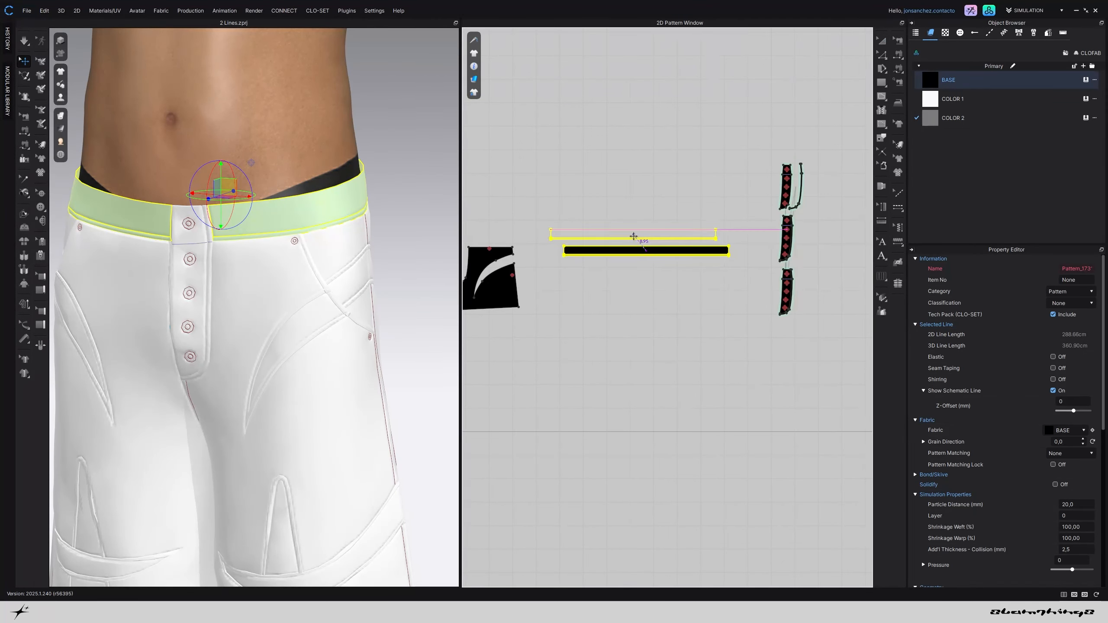
left_click(648, 238)
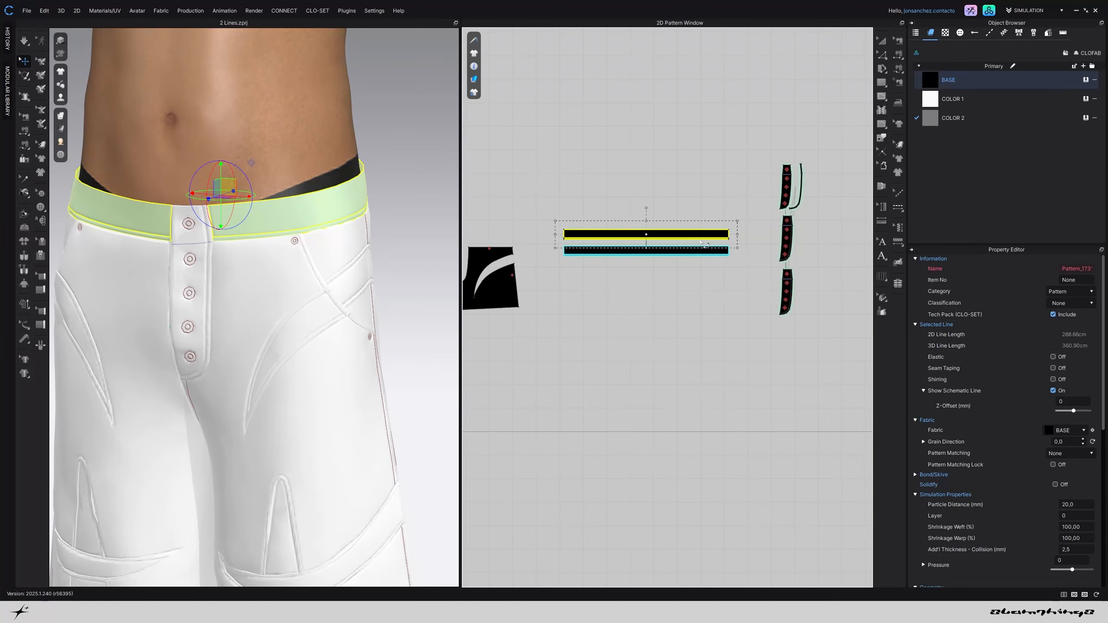
Clone the original waistband's two pieces with Layer Clone (Under) and place the copy directly below them in the 2D layout
mouse_move(747, 248)
left_mouse_down()
mouse_move(567, 251)
mouse_move(547, 265)
left_mouse_up()
right_click(575, 252)
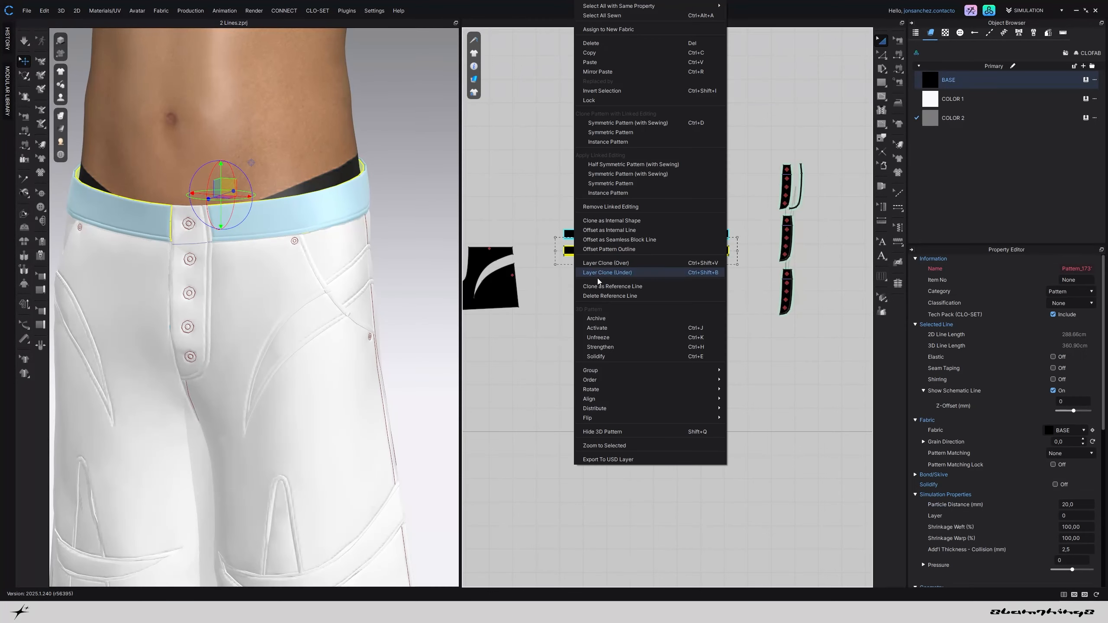
left_click(602, 273)
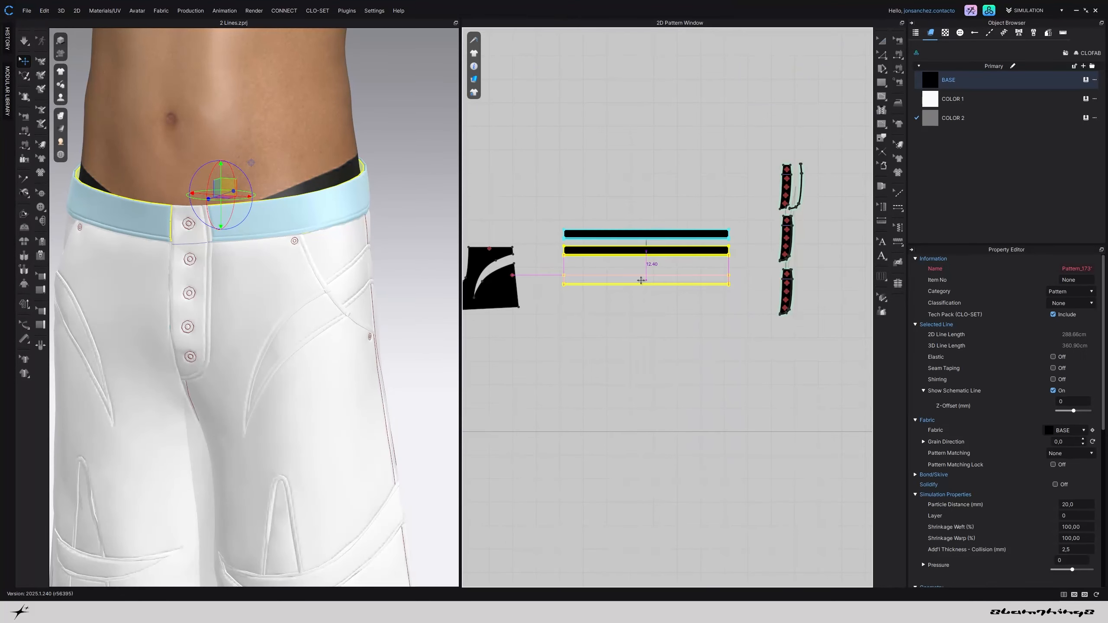
left_click(607, 263)
left_click(540, 211)
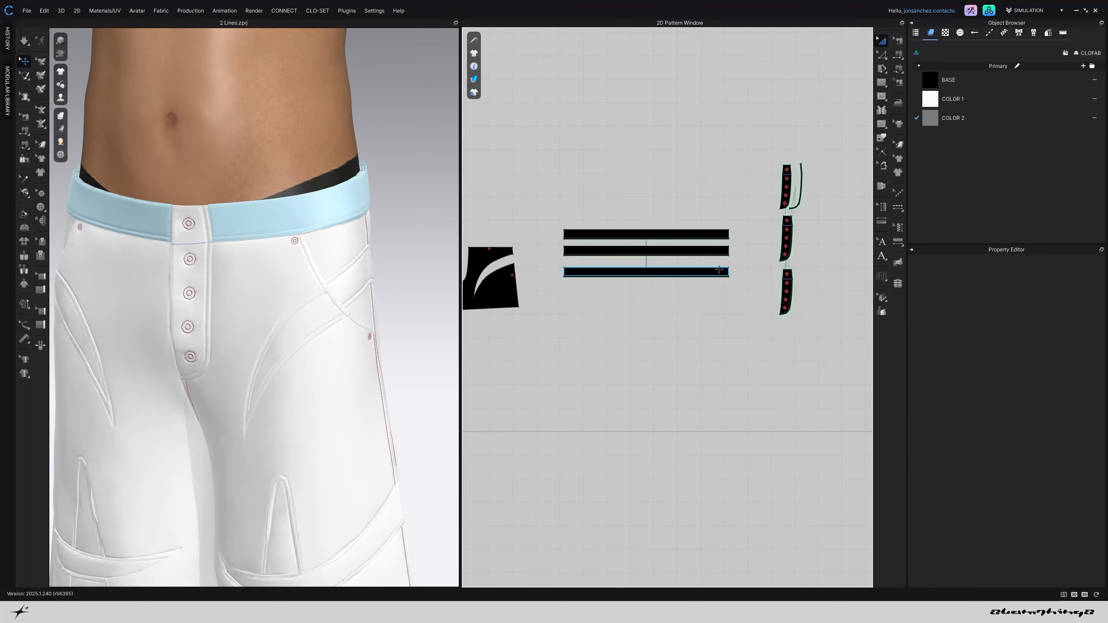
Unfreeze all three waistband layers and simulate the garment
right_click(719, 269)
left_click(671, 212)
left_click_drag(549, 299, 777, 190)
right_click(710, 251)
left_click(724, 311)
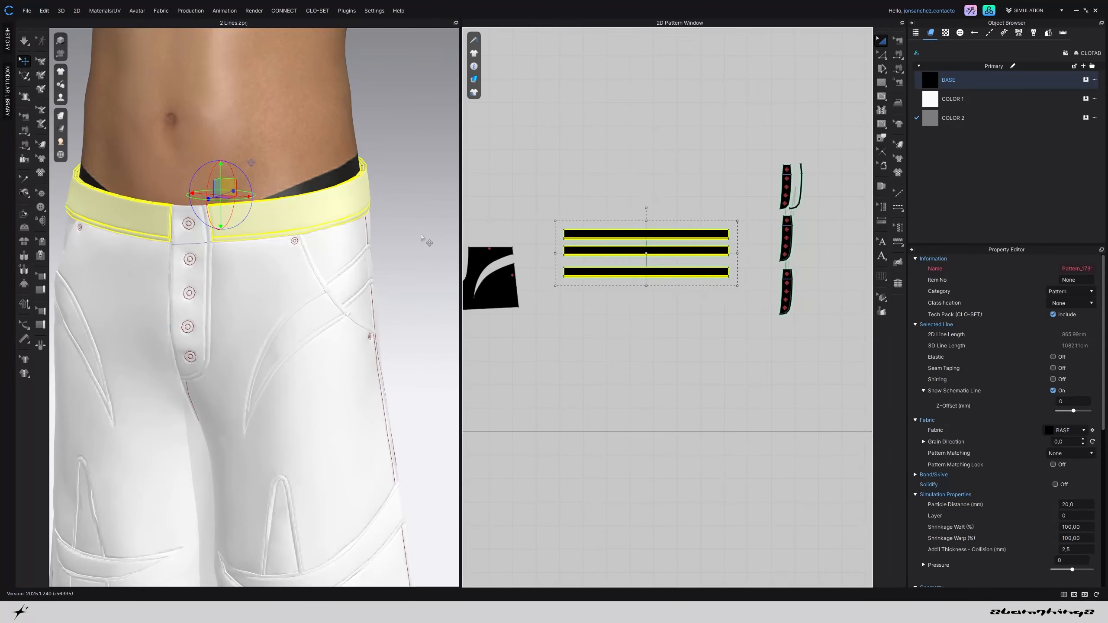
key("space")
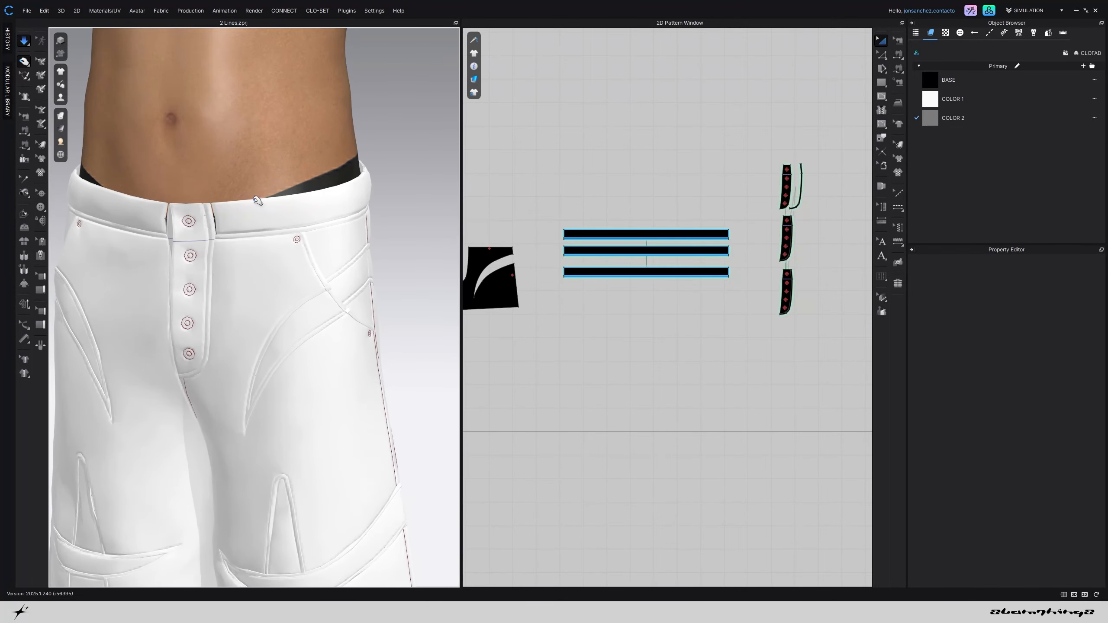
key("space")
Select all of the trousers' pattern pieces and set their particle distance to 5 mm
scroll(247, 244, "down", 3)
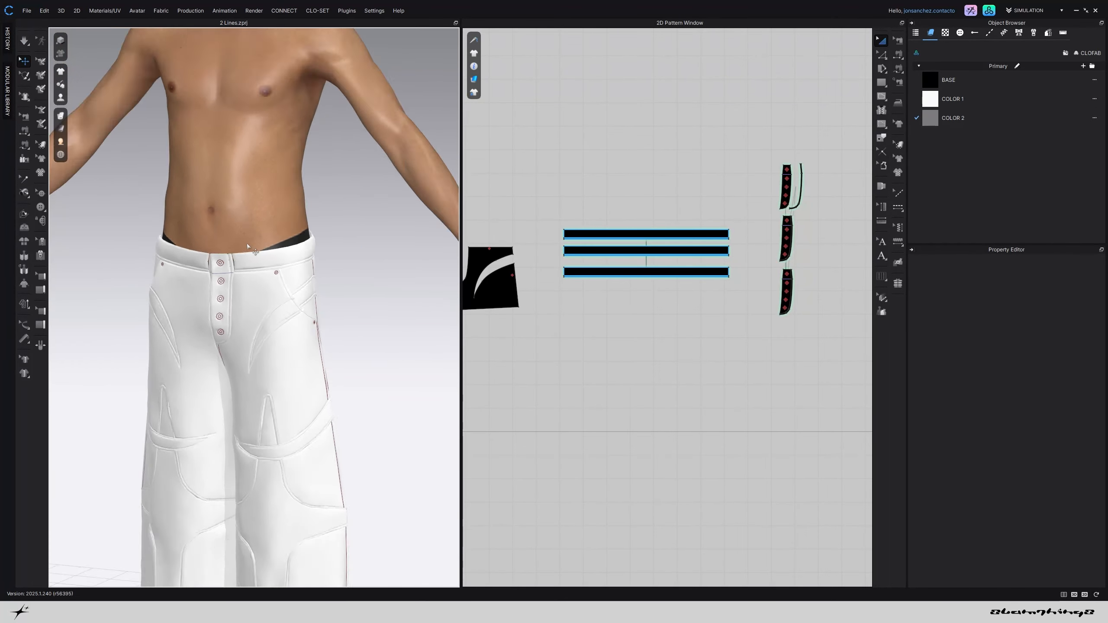
scroll(247, 244, "down", 3)
right_click_drag(255, 258, 323, 269)
scroll(323, 269, "up", 5)
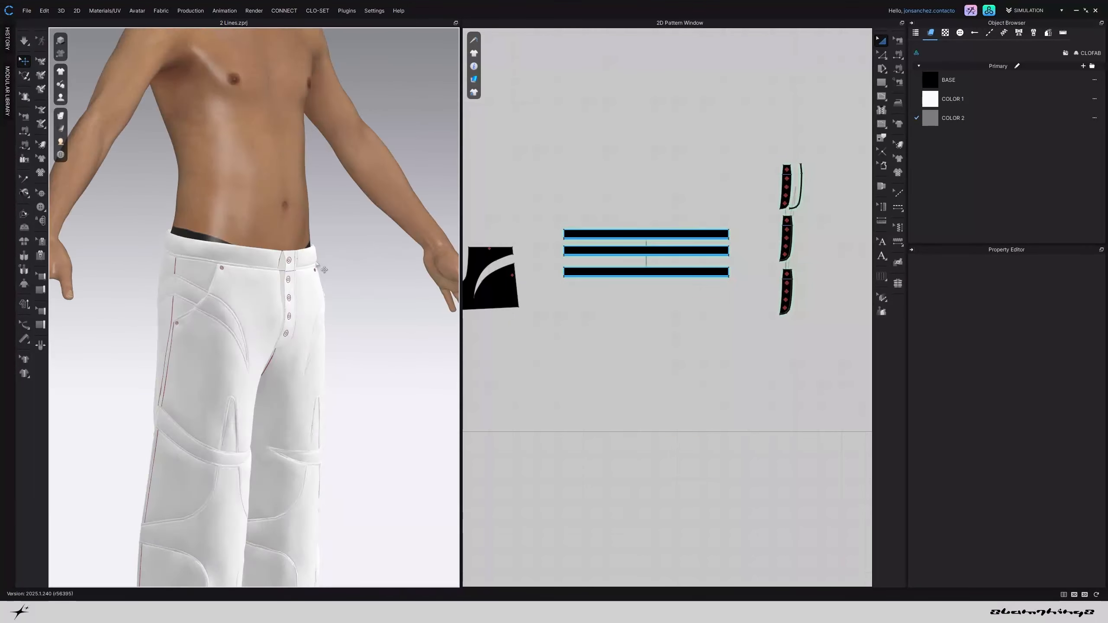
key("2")
left_click(344, 294)
scroll(589, 304, "down", 4)
scroll(699, 332, "down", 1)
middle_click_drag(611, 325, 743, 310)
scroll(670, 326, "down", 4)
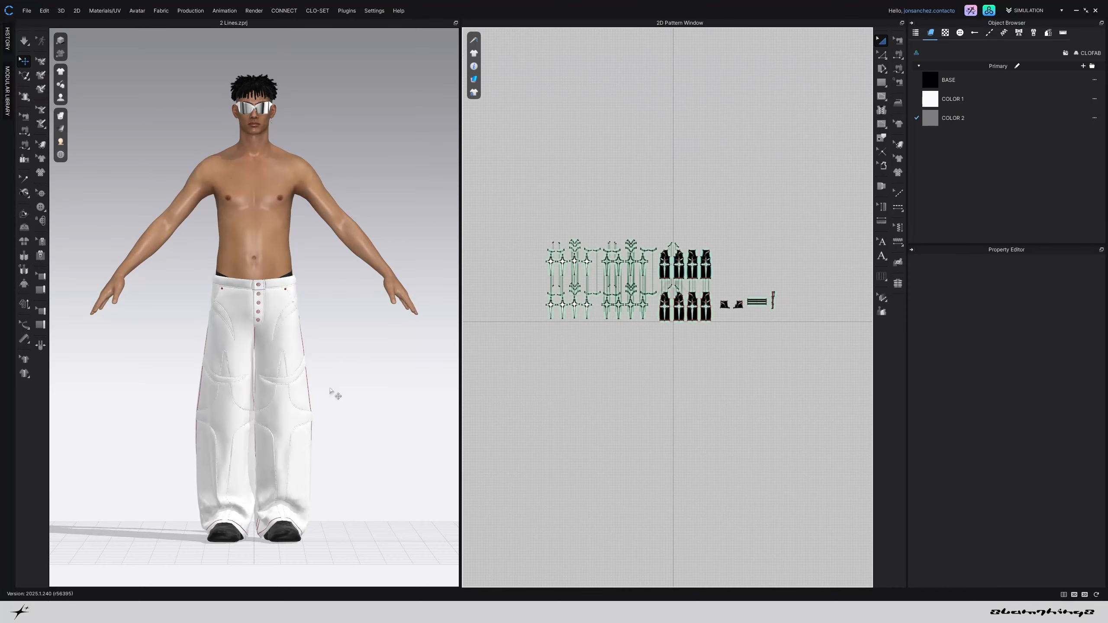
left_click_drag(536, 212, 785, 380)
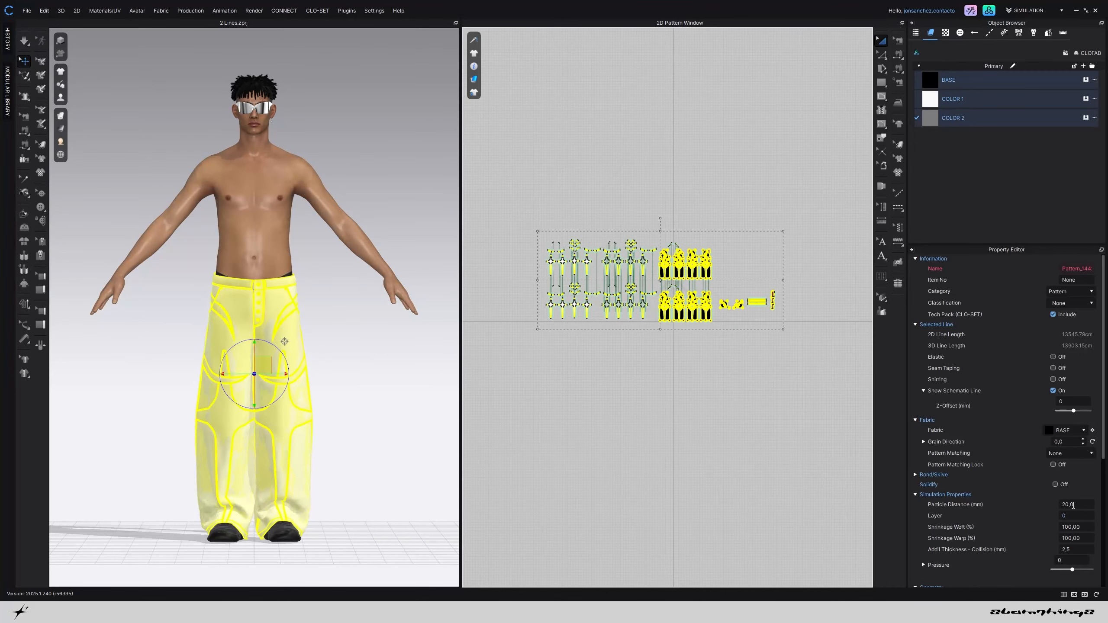
left_click(1072, 505)
type("5")
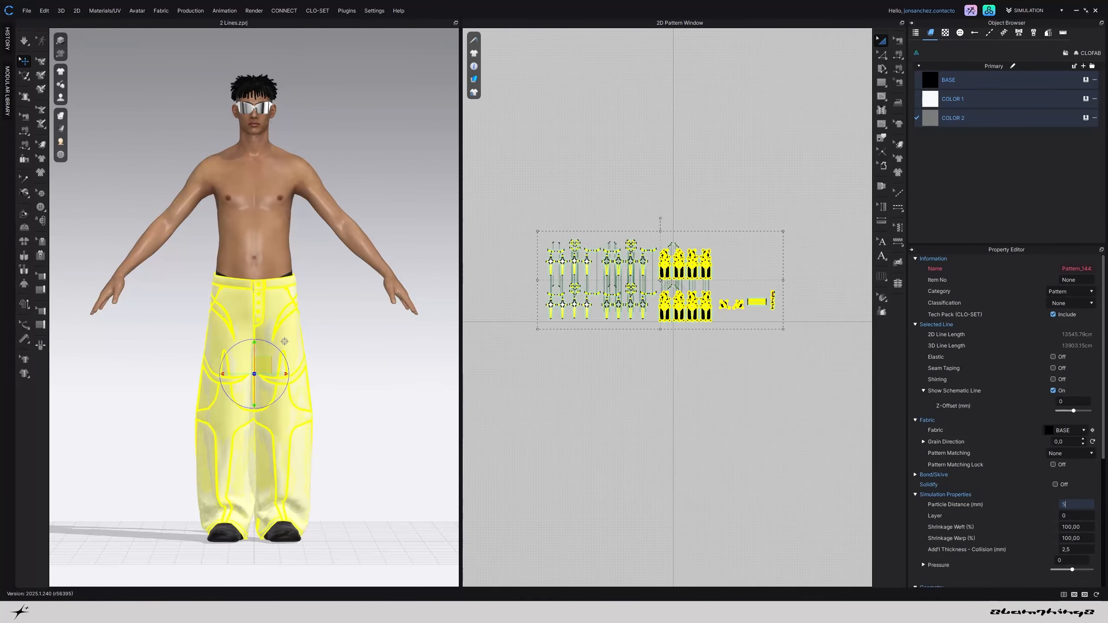
key("Return")
Simulate the whole garment with the finer particle distance
left_click(392, 387)
scroll(300, 424, "up", 6)
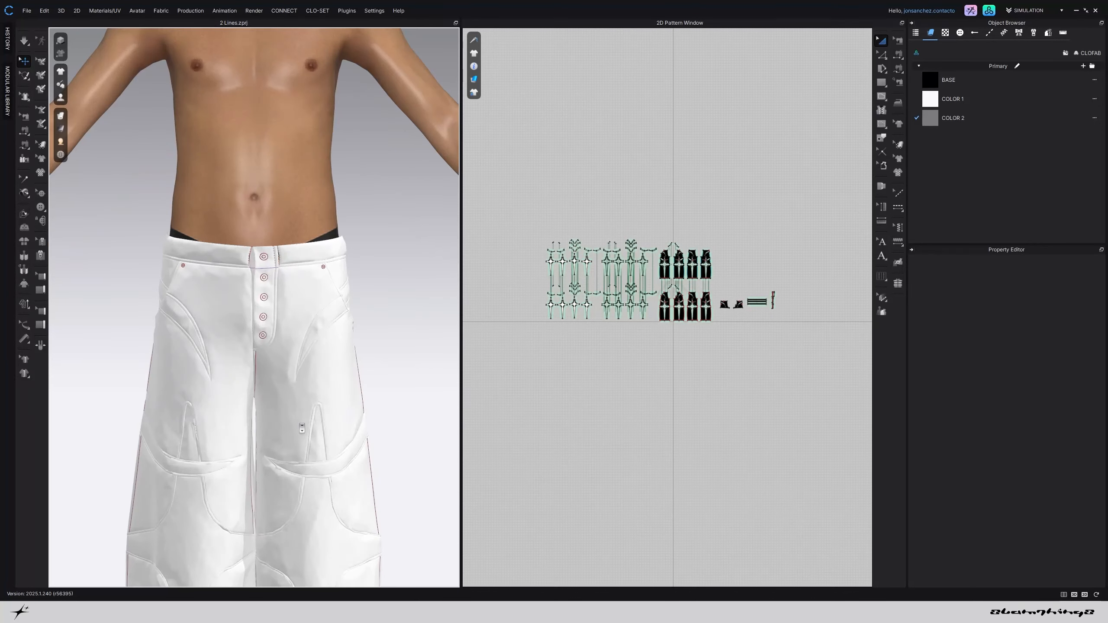
key("space")
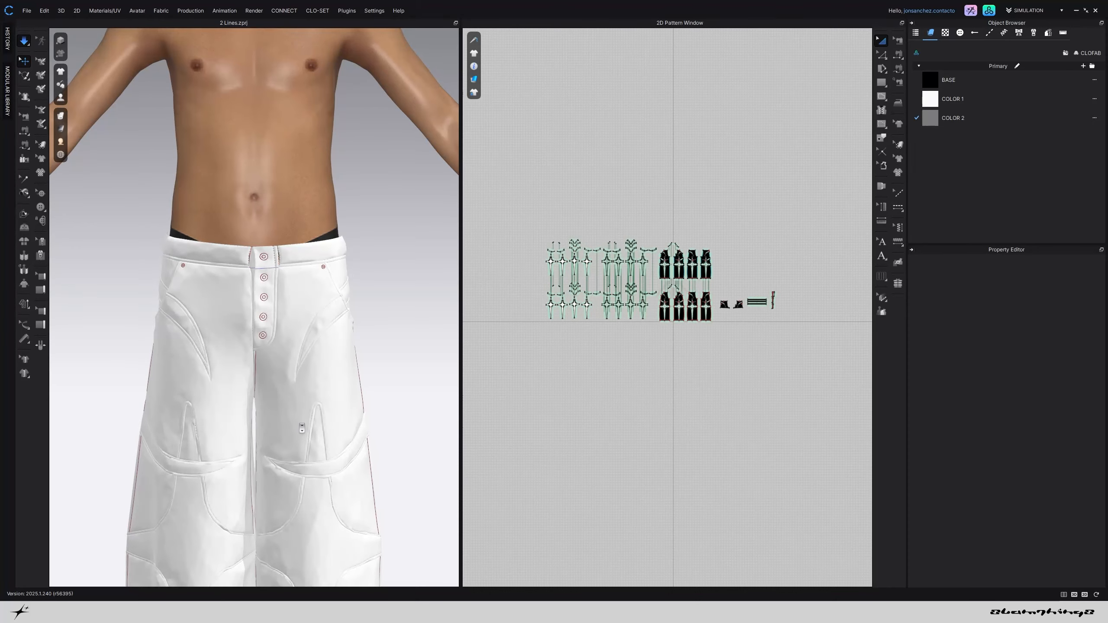
key("space")
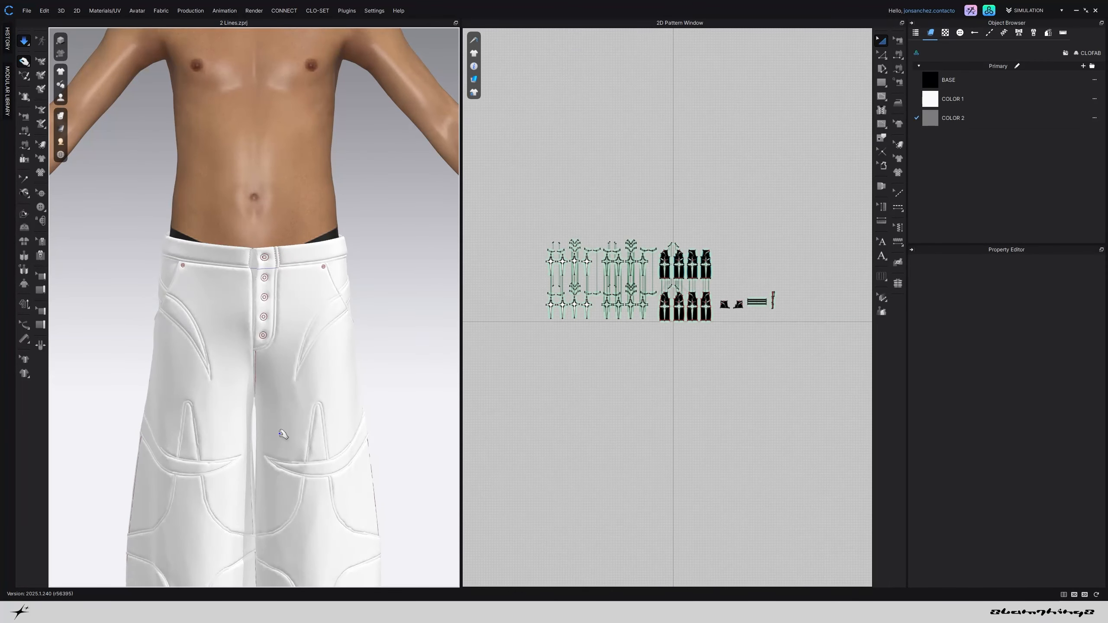
key("space")
Examine the simulated trousers' outer side seam, knee seams and overall silhouette from the side and front
scroll(279, 433, "down", 3)
scroll(269, 423, "down", 3)
scroll(267, 411, "up", 3)
middle_click_drag(268, 471, 268, 343)
right_click_drag(267, 344, 215, 341)
scroll(235, 324, "up", 5)
middle_click_drag(234, 324, 207, 406)
right_click_drag(208, 406, 201, 404)
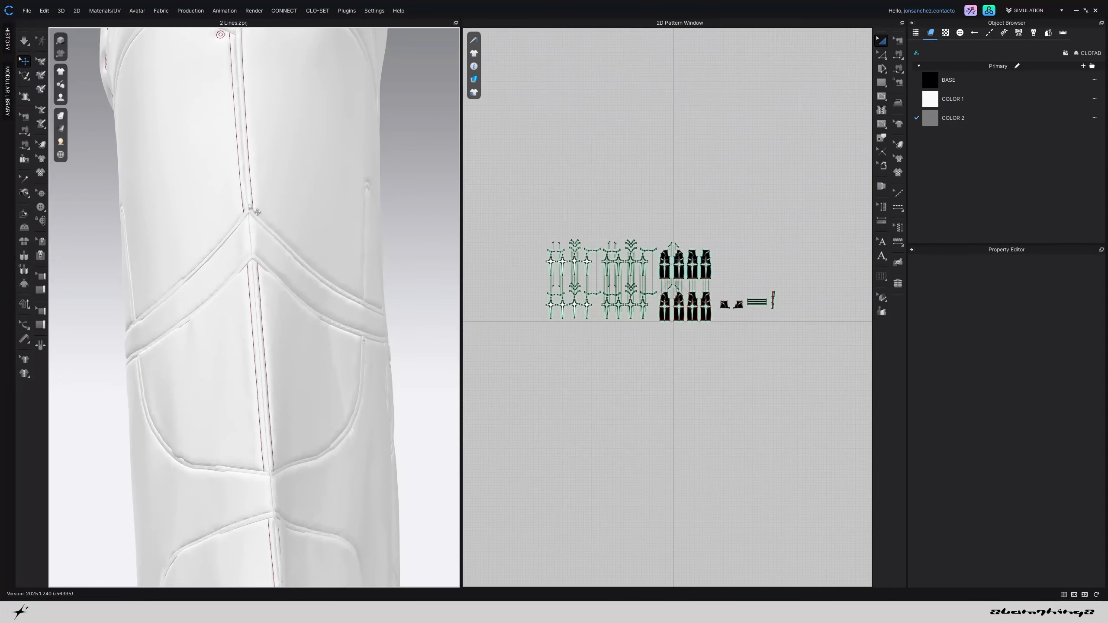
left_click(256, 211)
right_click_drag(255, 191, 324, 241)
key("2")
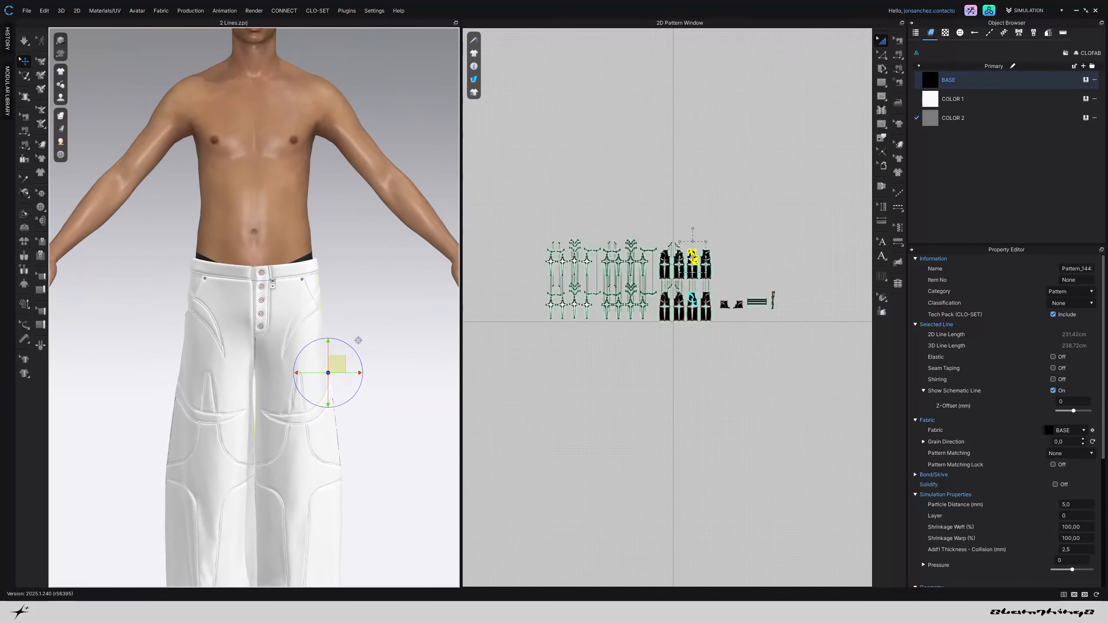
scroll(306, 275, "down", 10)
right_click_drag(305, 279, 211, 286)
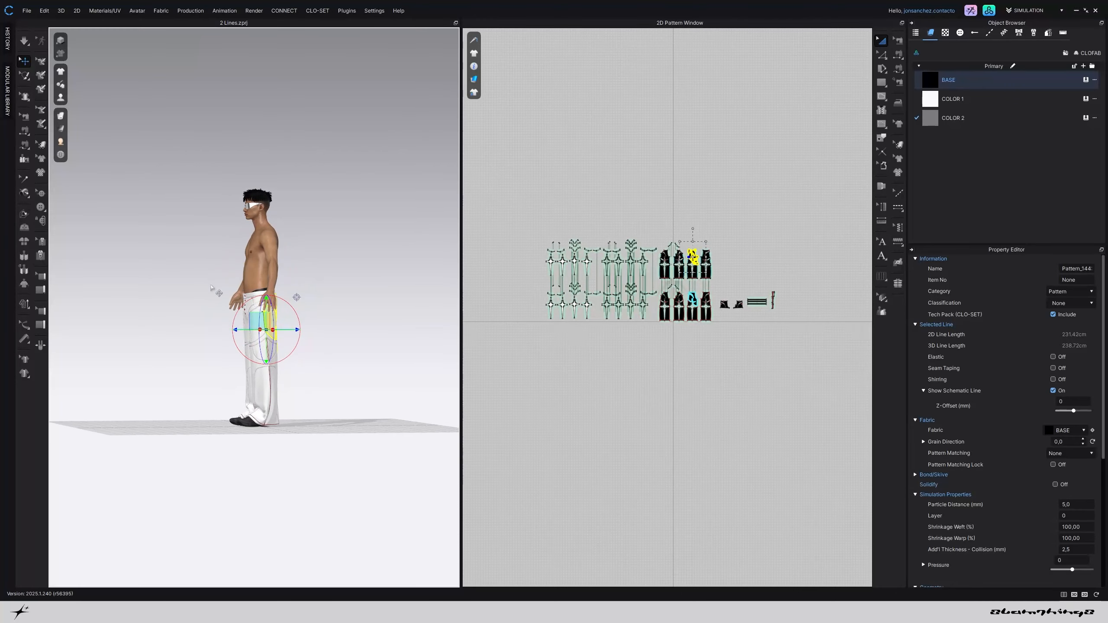
Apply the V2_Woven_Denim_1 physical property preset to the BASE, COLOR 1 and COLOR 2 fabrics together, and simulate the garment
key("2")
left_click(986, 82)
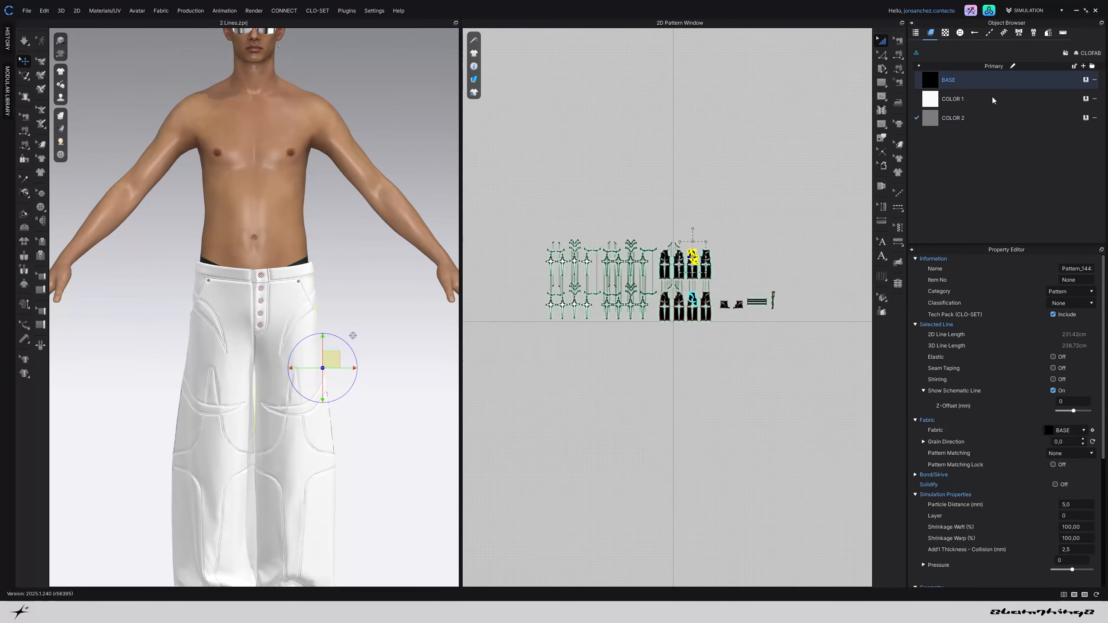
left_click(996, 118, "shift")
scroll(981, 497, "down", 3)
scroll(982, 497, "down", 1)
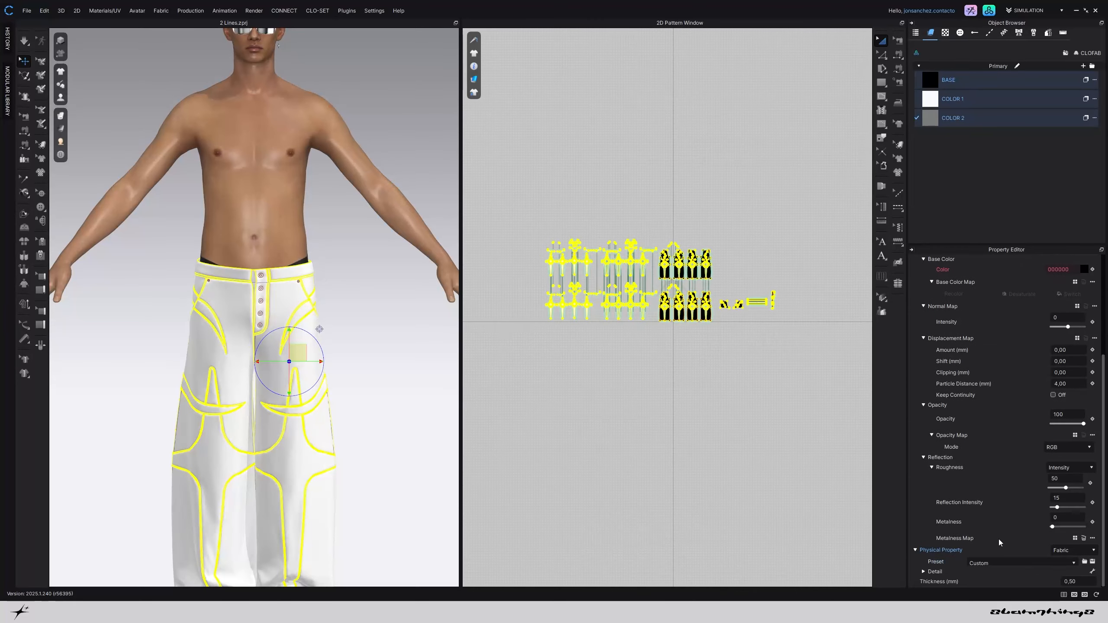
left_click(1000, 562)
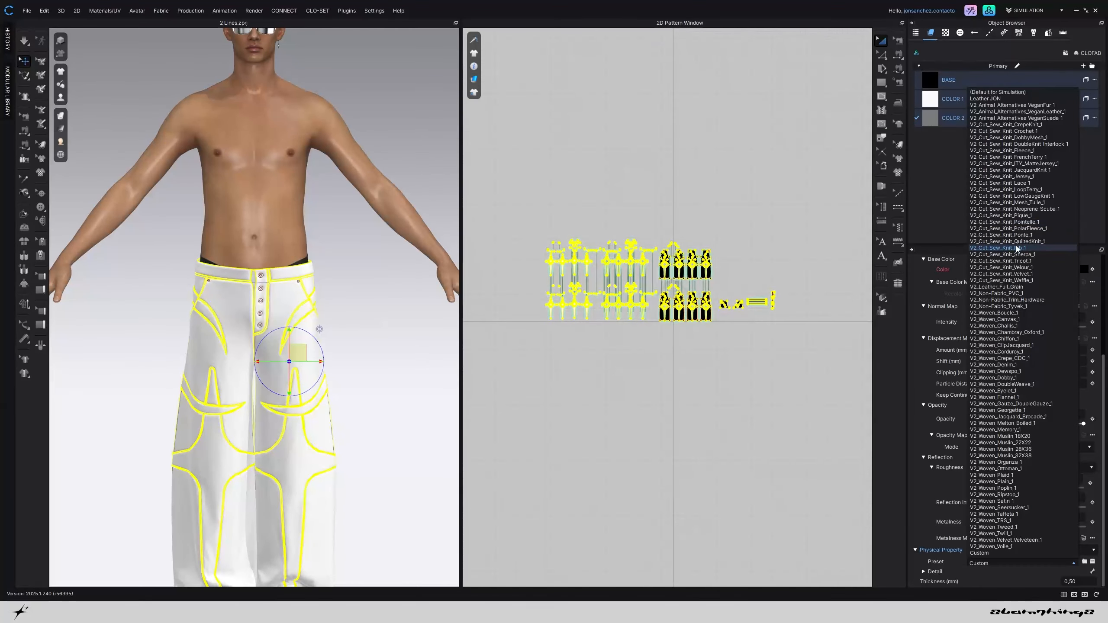
left_click(1026, 366)
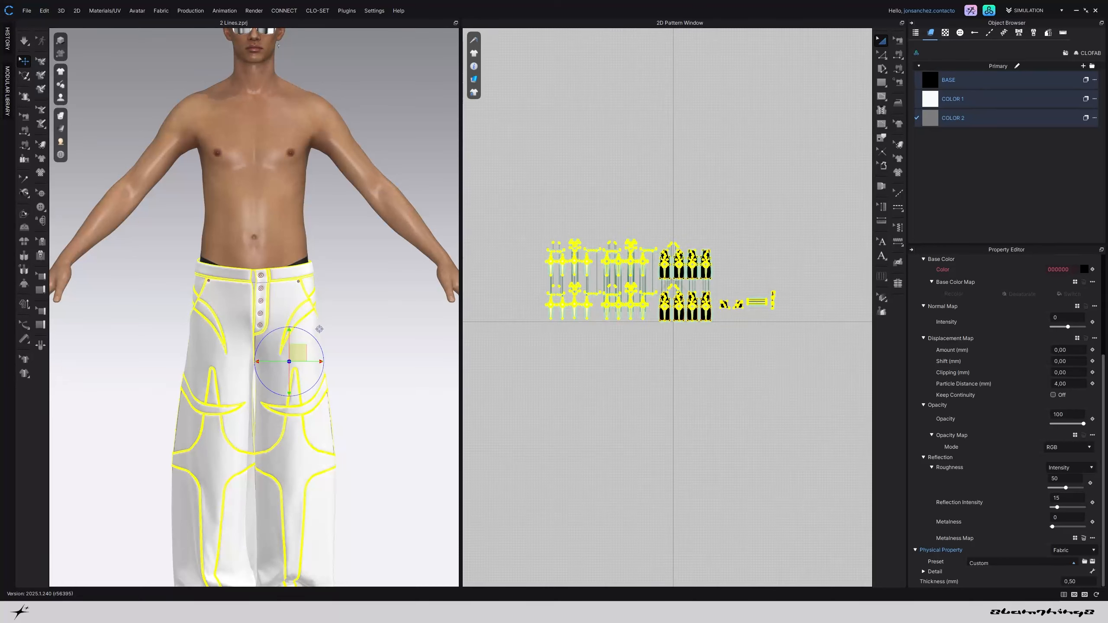
left_click(511, 314)
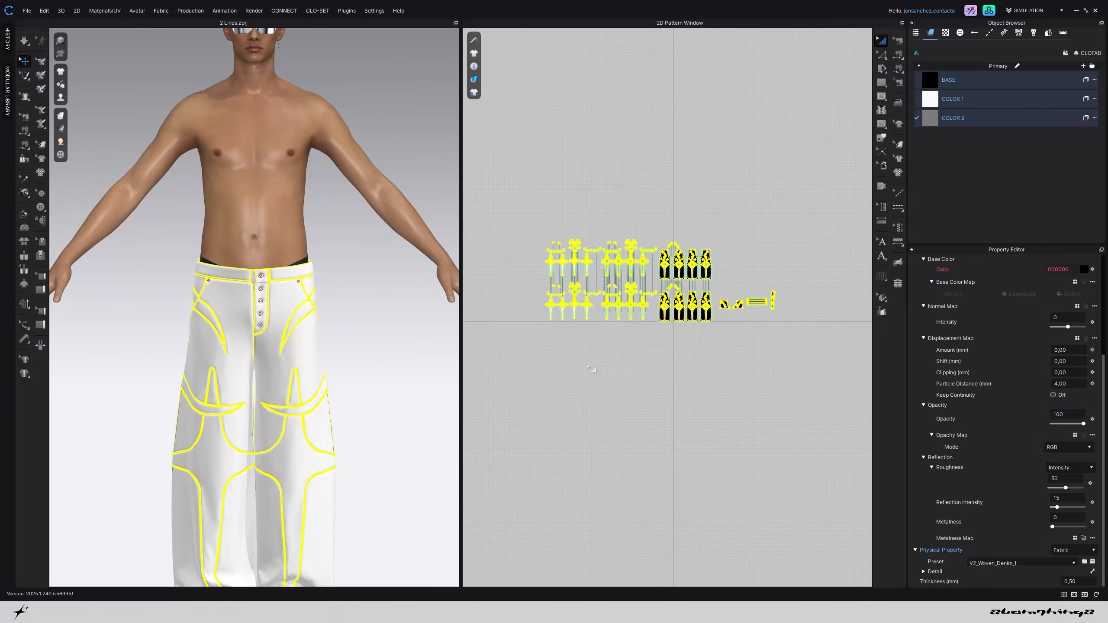
left_click(347, 314)
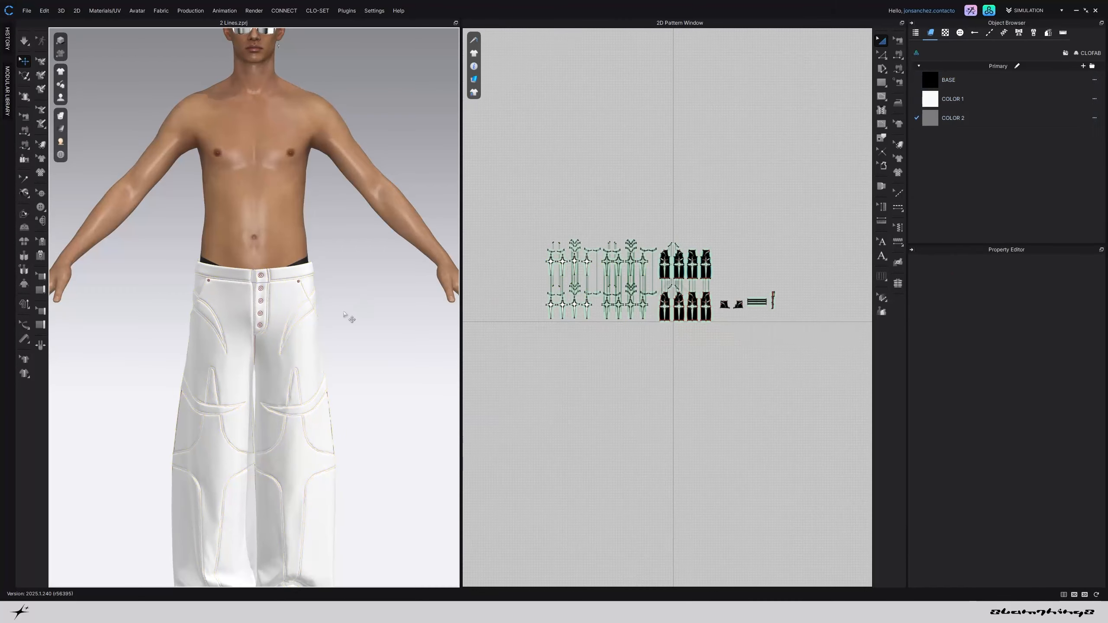
scroll(348, 270, "up", 3)
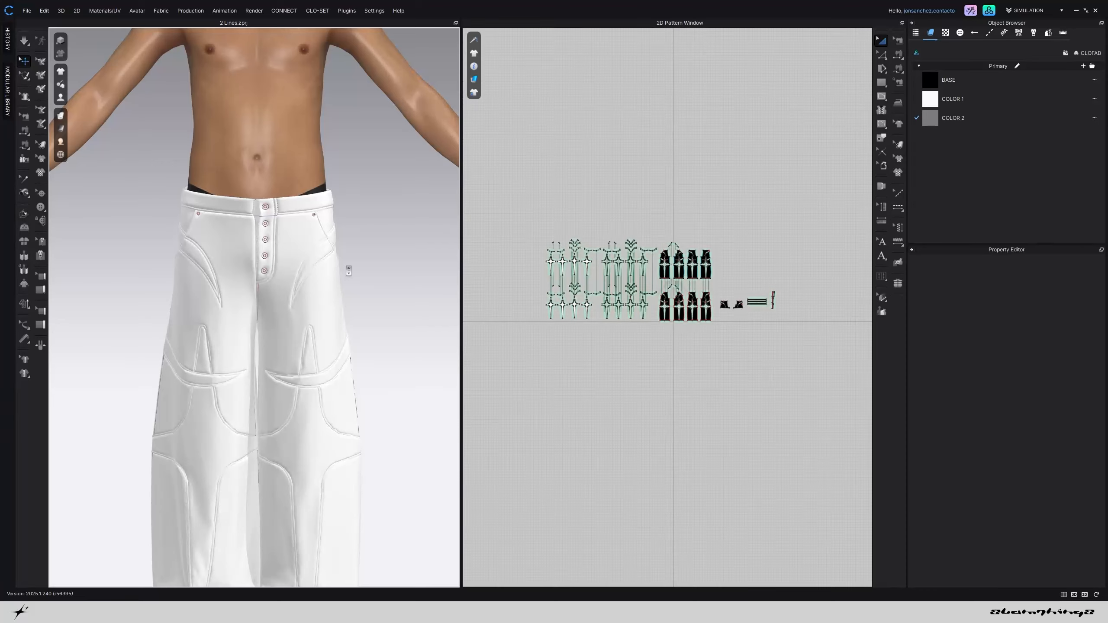
key("space")
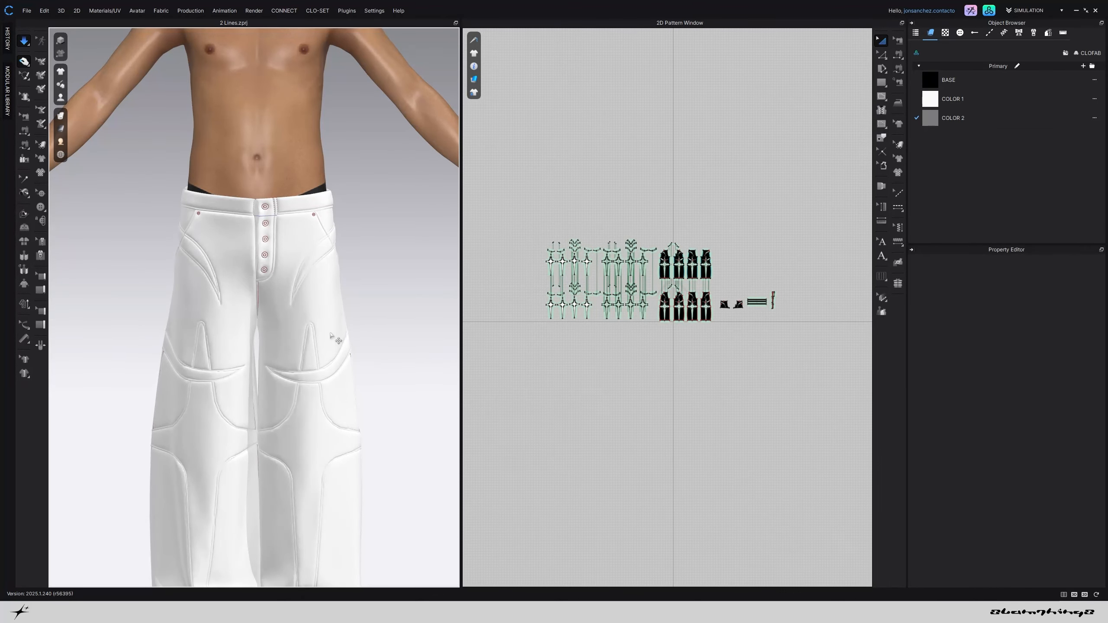
Inspect the seams around the knee and check the additional rendering thickness of the crescent, star and adjoining base pieces
scroll(336, 329, "down", 5)
right_click_drag(337, 329, 267, 401)
scroll(230, 331, "up", 10)
left_click(238, 325)
scroll(237, 329, "down", 2)
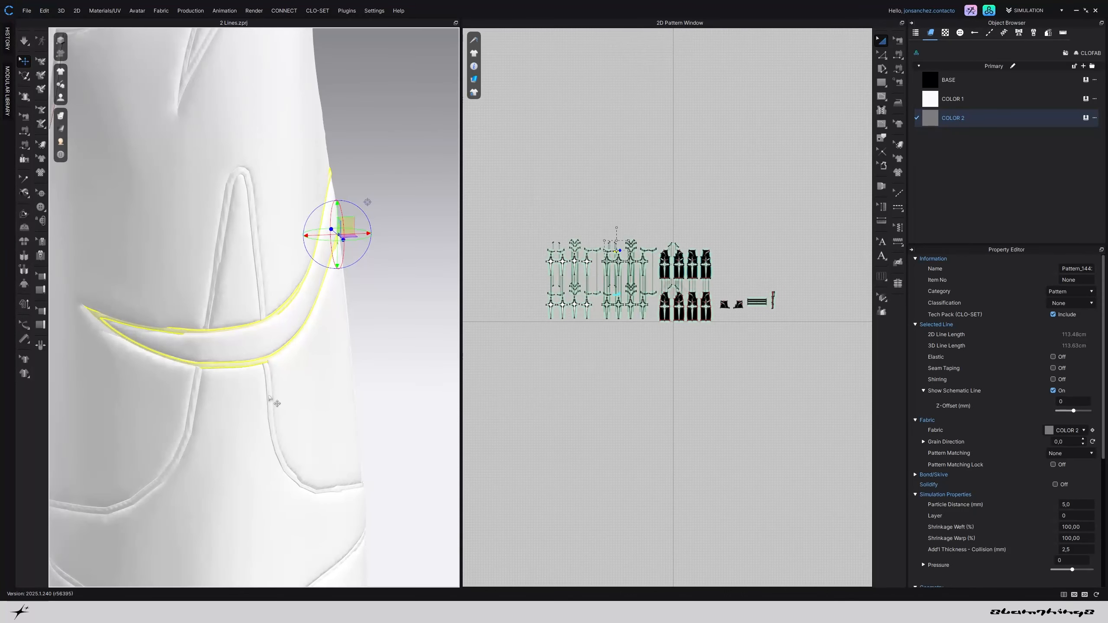
left_click(271, 396)
scroll(271, 396, "up", 3)
left_click(216, 415)
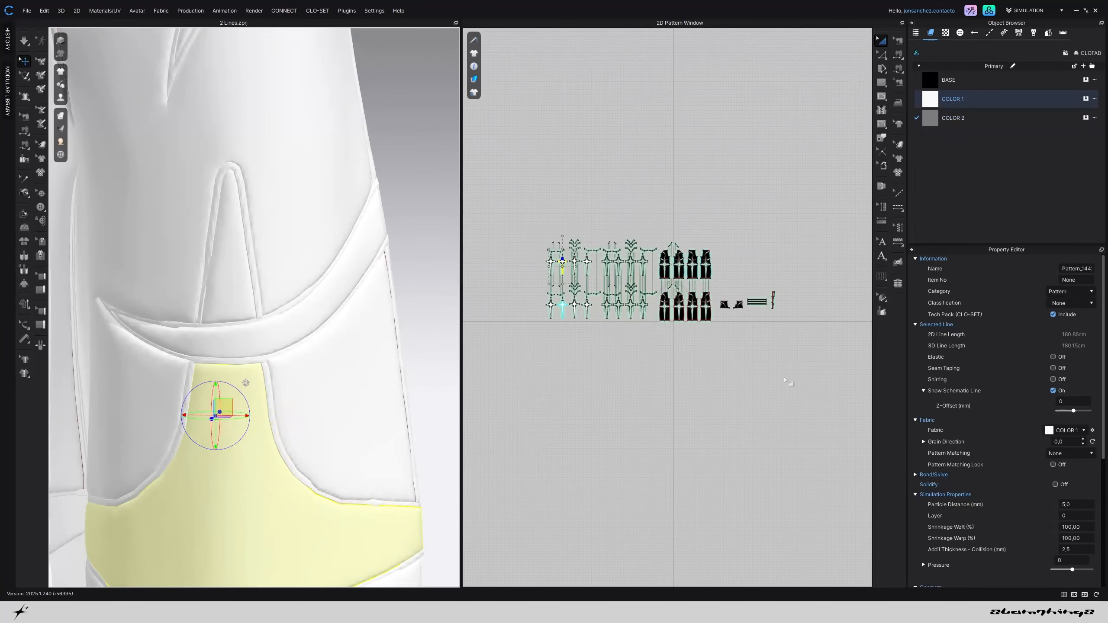
scroll(956, 484, "down", 3)
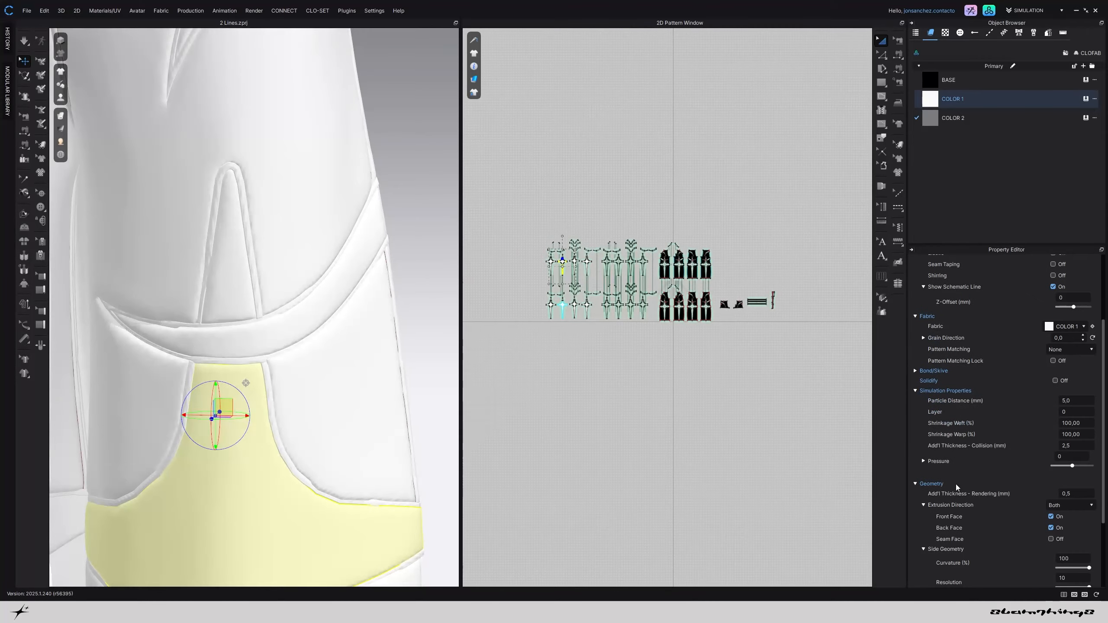
scroll(576, 287, "up", 2)
left_click(376, 383)
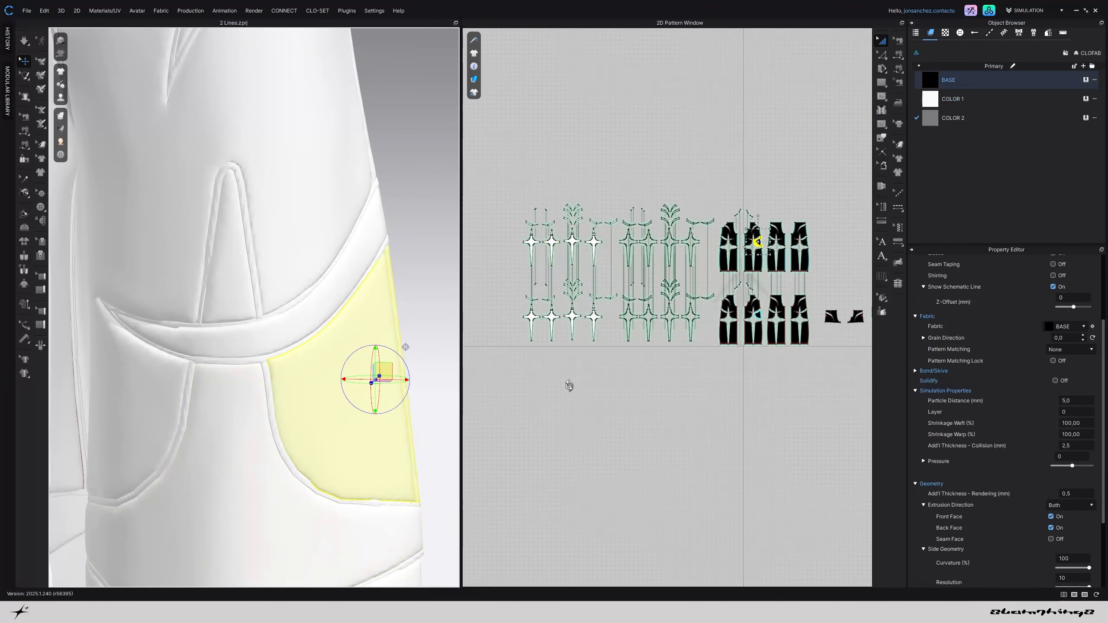
Inspect the lower-leg star outline, front panels and outer side seam, checking the rendering thickness of the outline and star pieces
right_click_drag(261, 382, 234, 444)
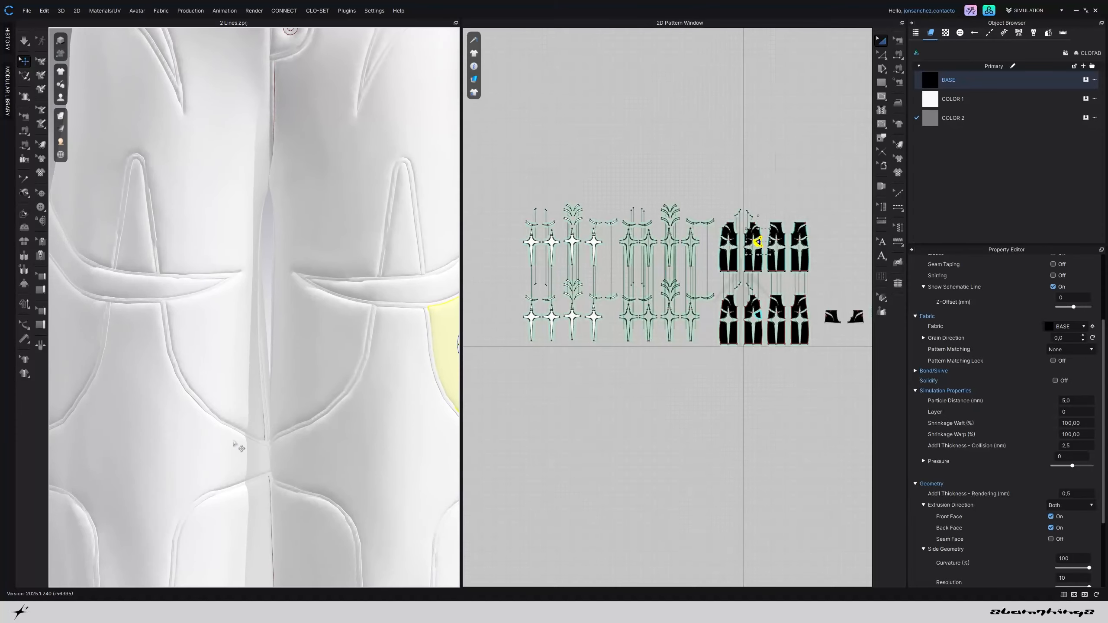
left_click(200, 502)
scroll(200, 502, "down", 10)
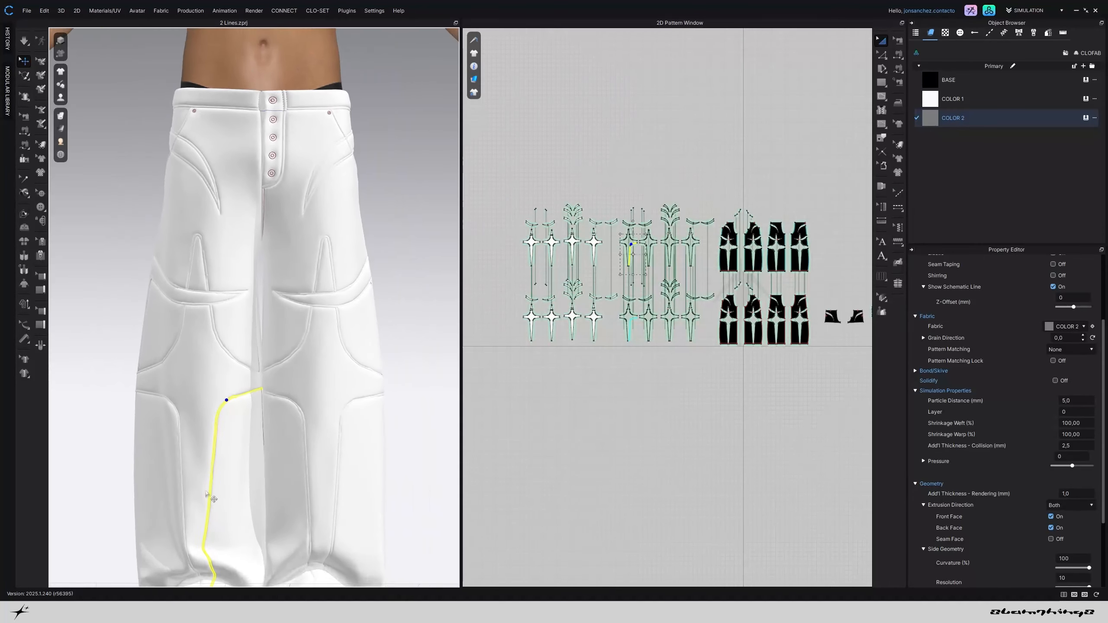
left_click(368, 436)
scroll(235, 396, "down", 2)
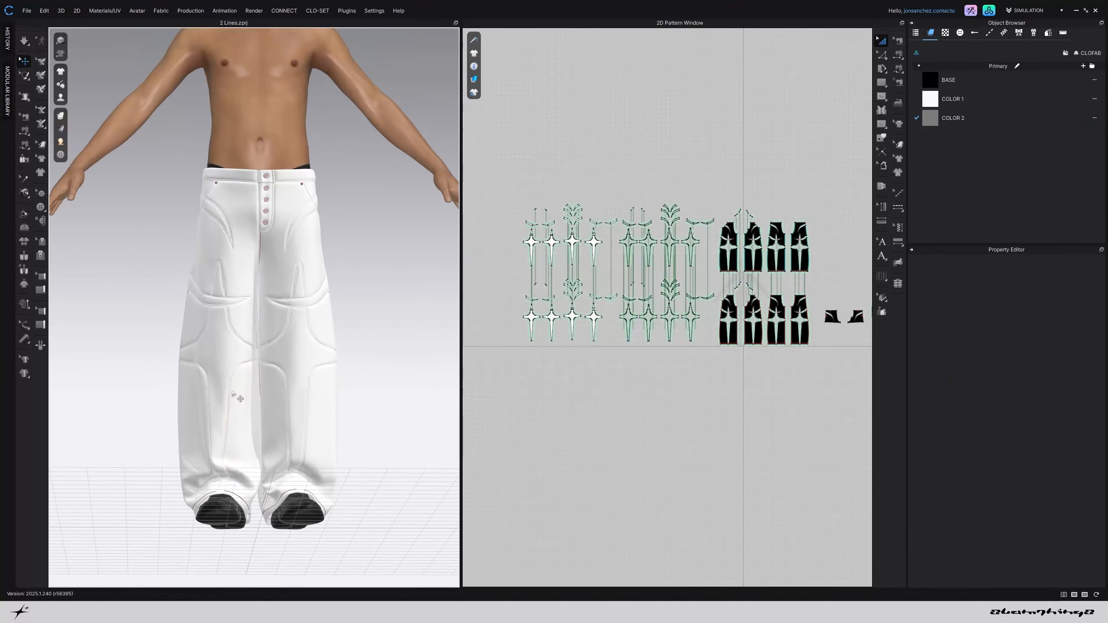
right_click_drag(235, 395, 290, 378)
scroll(271, 412, "up", 5)
scroll(270, 413, "up", 4)
left_click(223, 386)
middle_click_drag(257, 363, 315, 559)
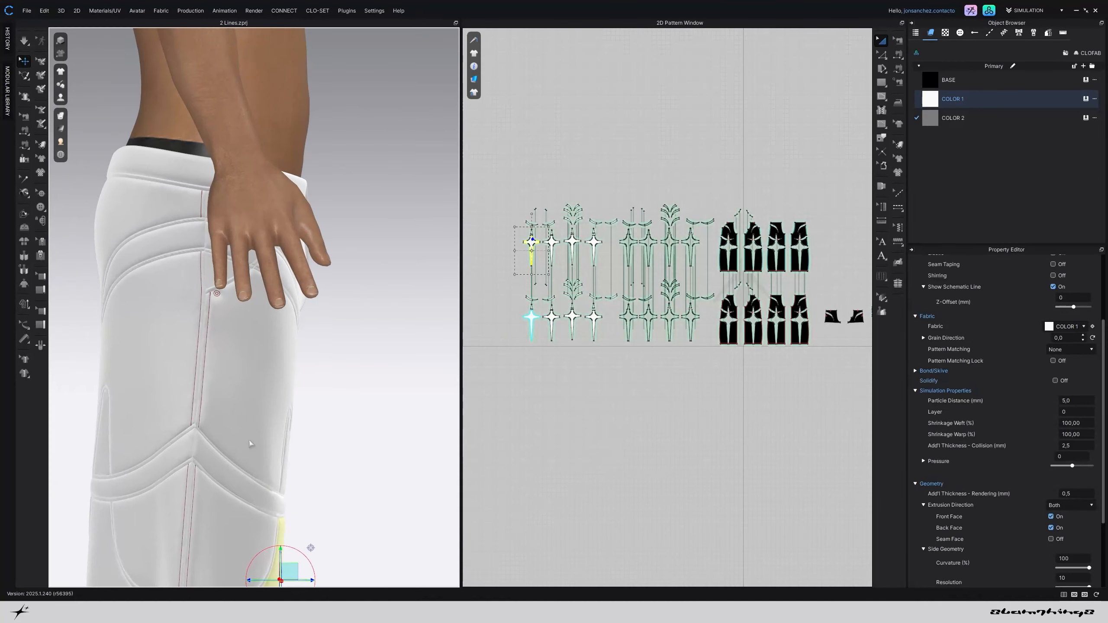
right_click_drag(257, 383, 203, 373)
scroll(204, 374, "down", 5)
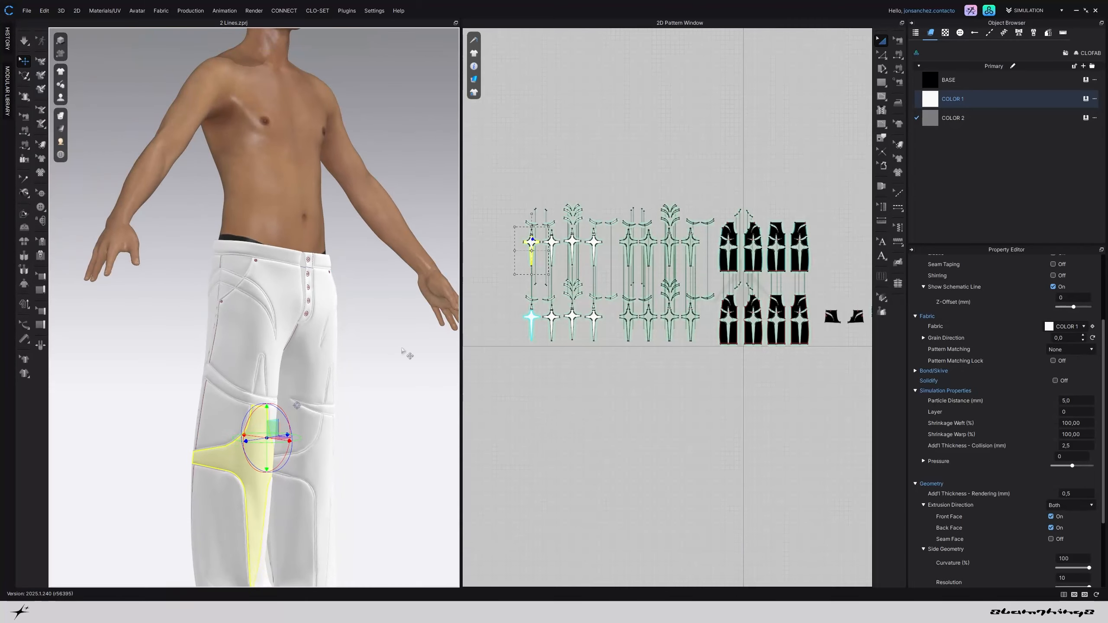
Switch the 3D garment display from monochrome to a textured style showing the black and white fabric colours
left_click(351, 378)
middle_click_drag(323, 437, 299, 340)
scroll(296, 340, "up", 5)
right_click_drag(270, 356, 219, 357)
scroll(262, 367, "down", 8)
scroll(174, 292, "up", 8)
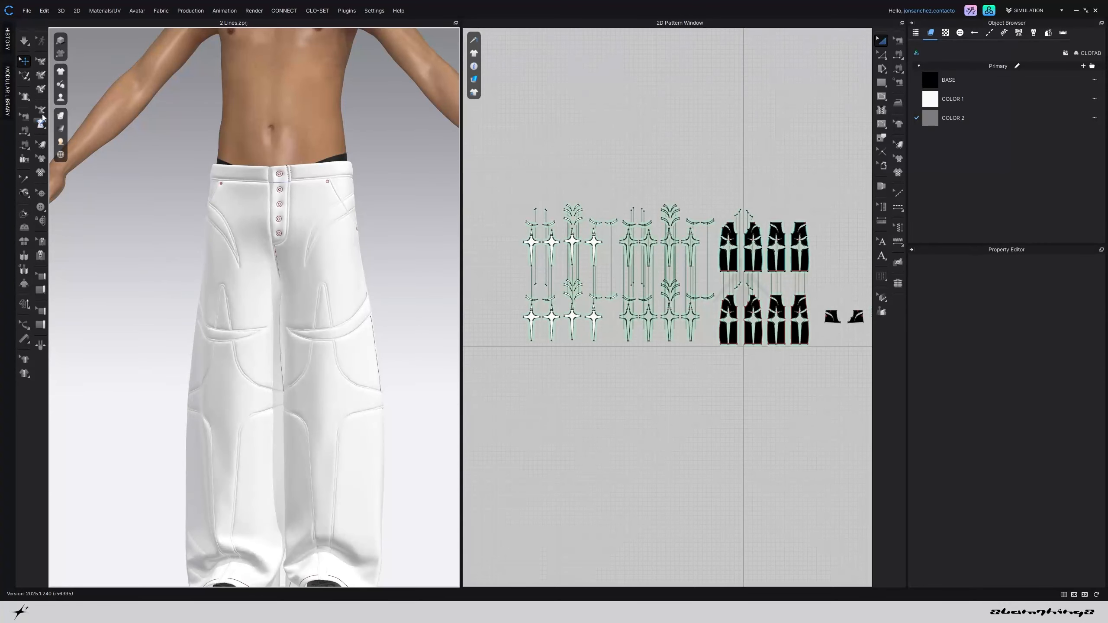
mouse_move(67, 117)
left_click(87, 133)
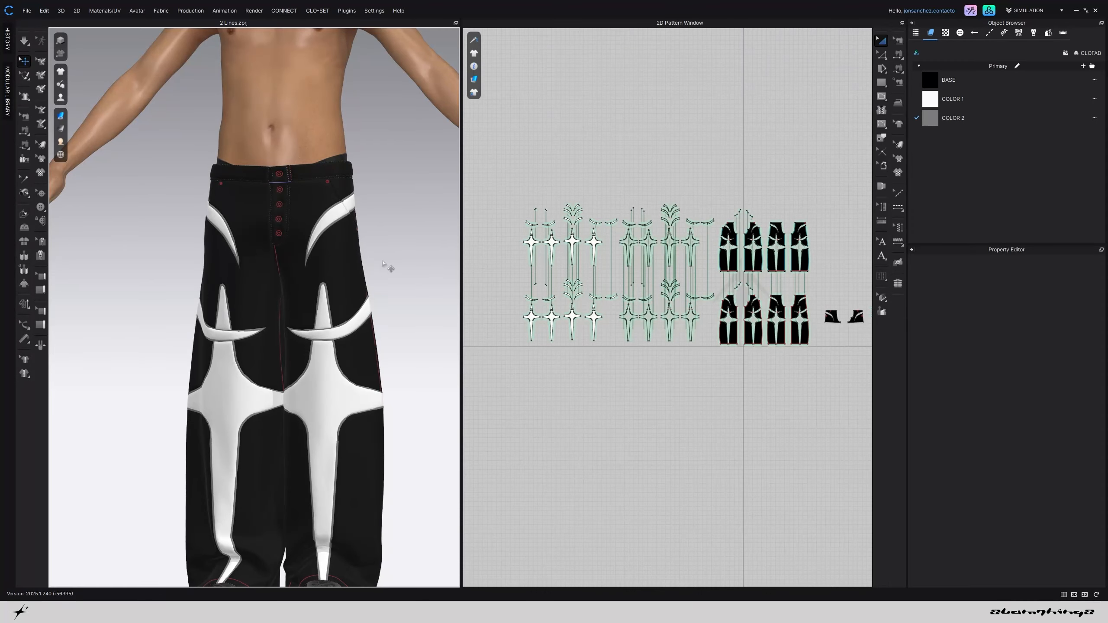
Examine the textured trousers' outer side seam, hip crescent and knee star on one leg up close
scroll(382, 265, "down", 5)
right_click_drag(381, 278, 296, 283)
scroll(304, 291, "up", 5)
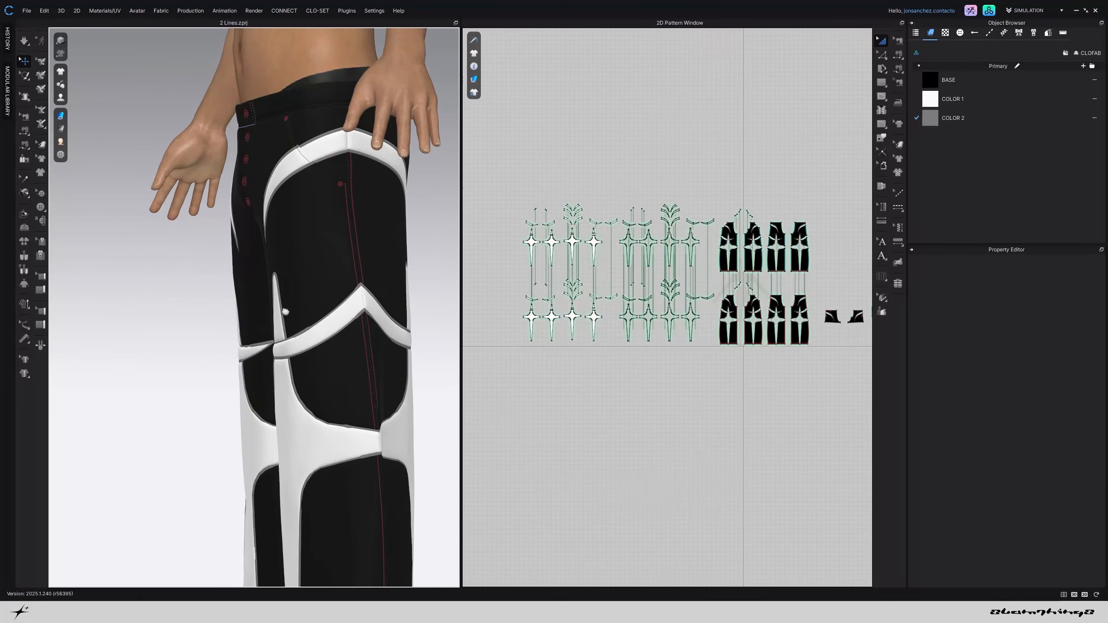
scroll(244, 356, "up", 8)
right_click_drag(223, 342, 282, 352)
middle_click_drag(244, 278, 251, 358)
scroll(251, 359, "up", 3)
scroll(252, 359, "down", 5)
Review the black and white trousers at full length from the opposite side and the front, including fly and hem
right_click_drag(252, 360, 364, 364)
scroll(288, 358, "down", 5)
scroll(287, 357, "down", 8)
scroll(291, 321, "up", 5)
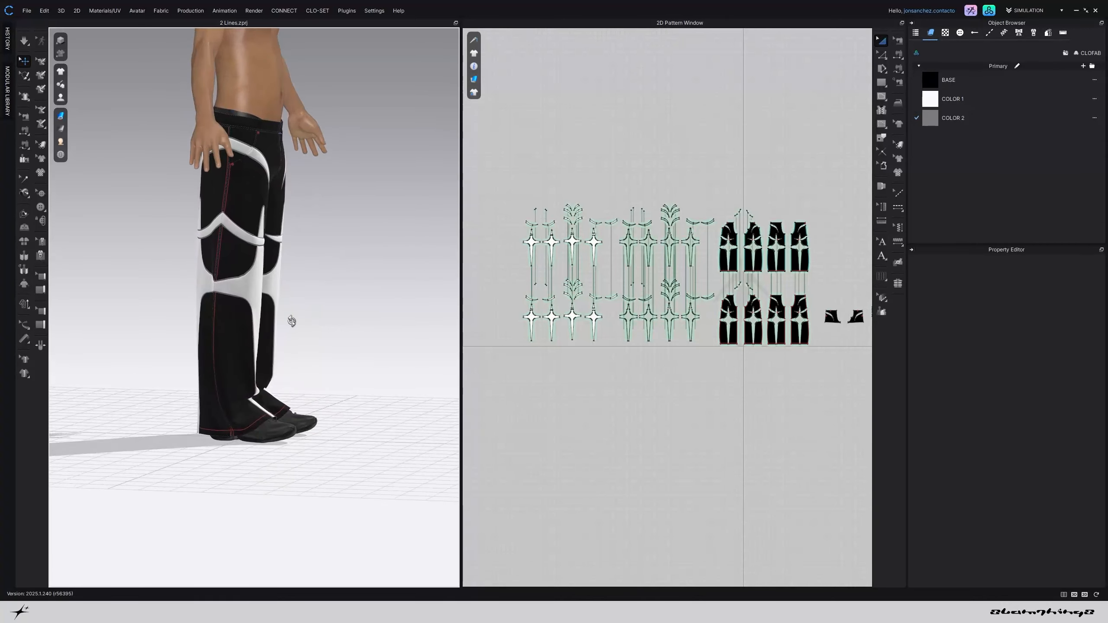
right_click_drag(248, 369, 224, 352)
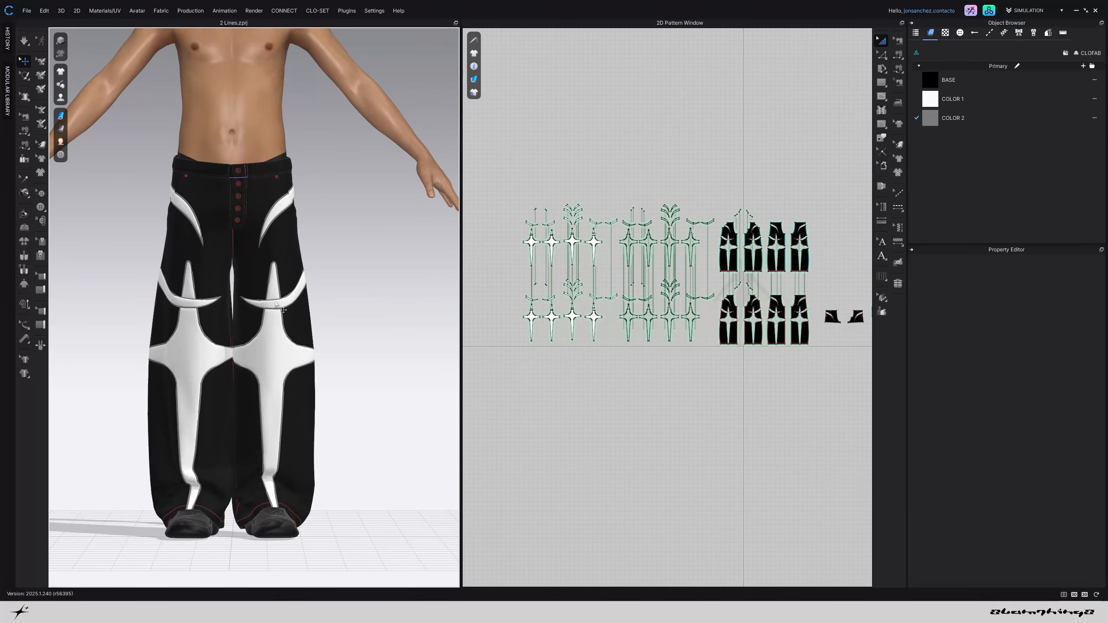
scroll(270, 344, "up", 5)
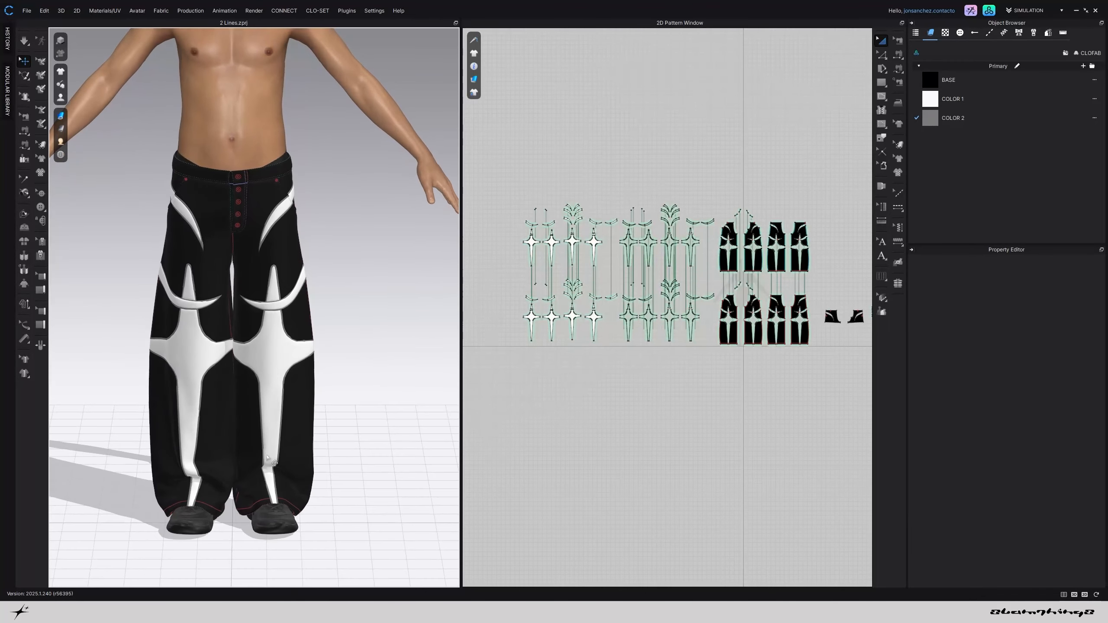
scroll(280, 463, "down", 5)
right_click_drag(262, 376, 239, 424)
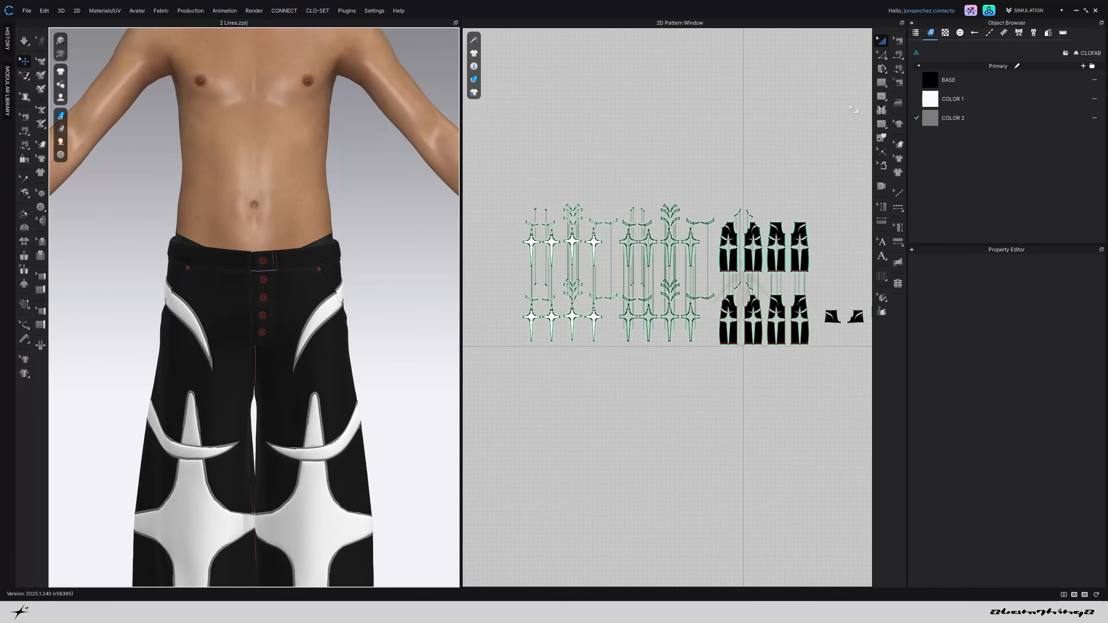
Change the Default Button's shape to a plain round one without thread holes
left_click(960, 34)
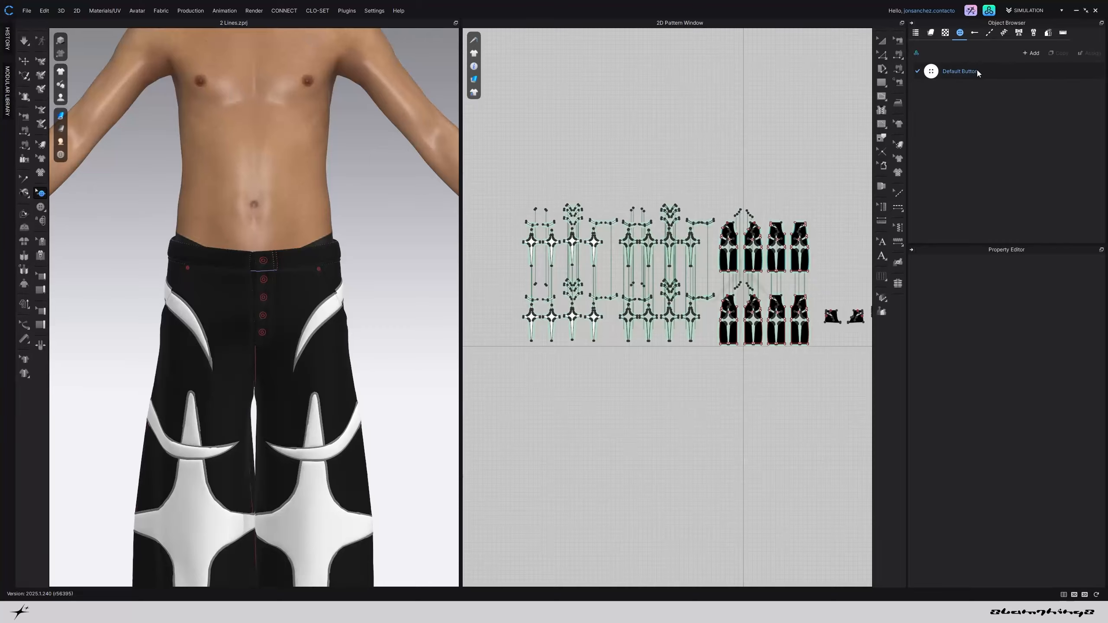
left_click(976, 70)
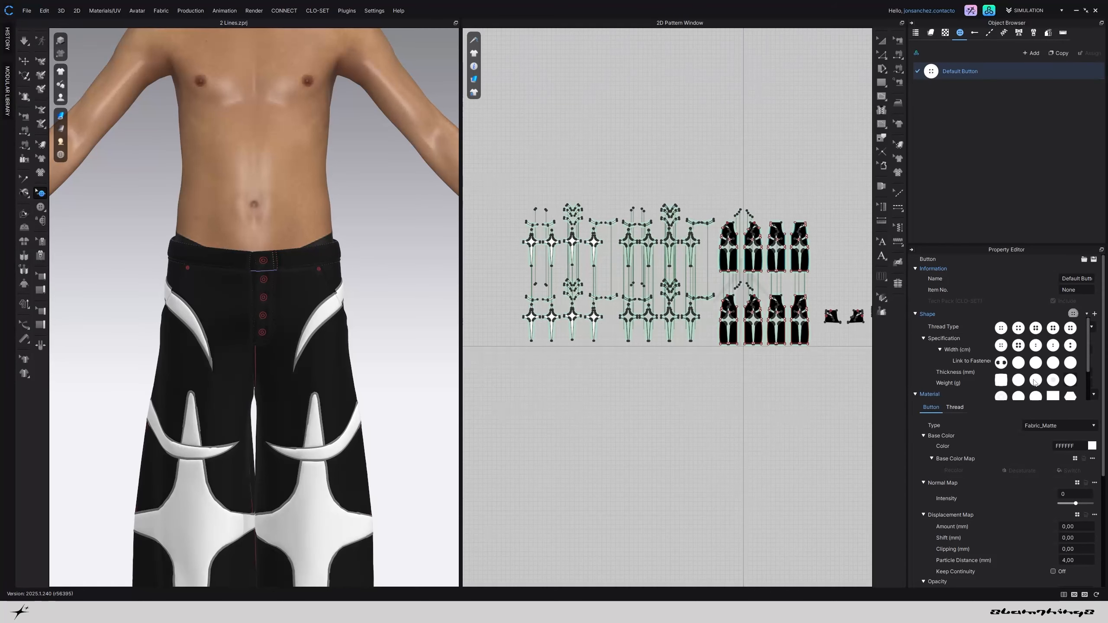
left_click(1071, 381)
Place the Default Button on each of the five circular marks along the trouser fly
scroll(690, 277, "up", 3)
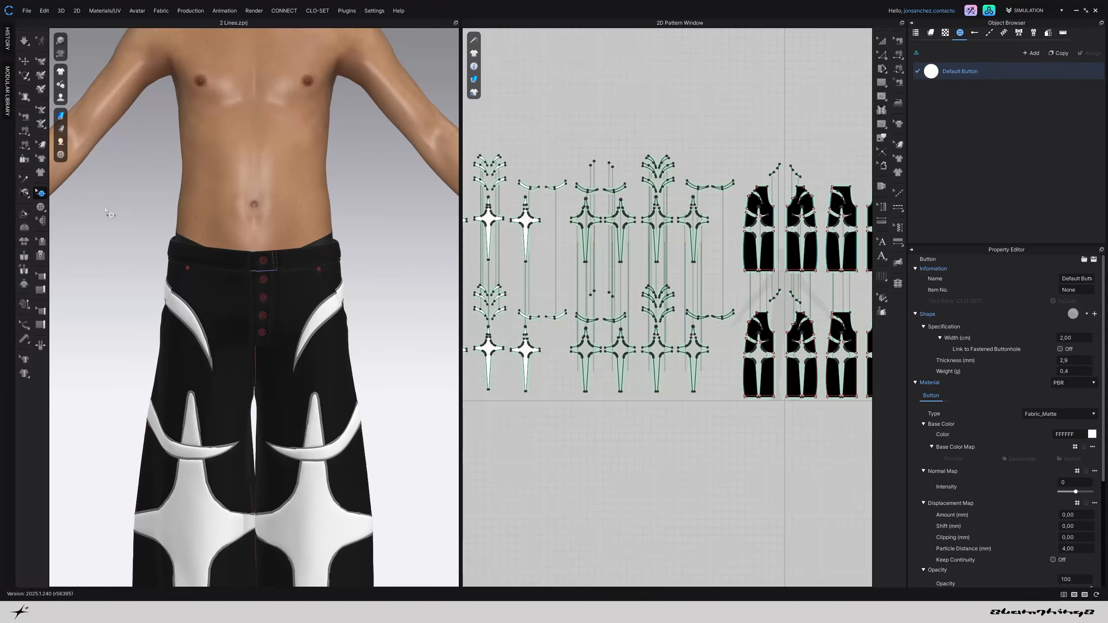
left_click(41, 208)
middle_click_drag(773, 198, 494, 297)
middle_click_drag(696, 333, 596, 224)
scroll(709, 299, "up", 6)
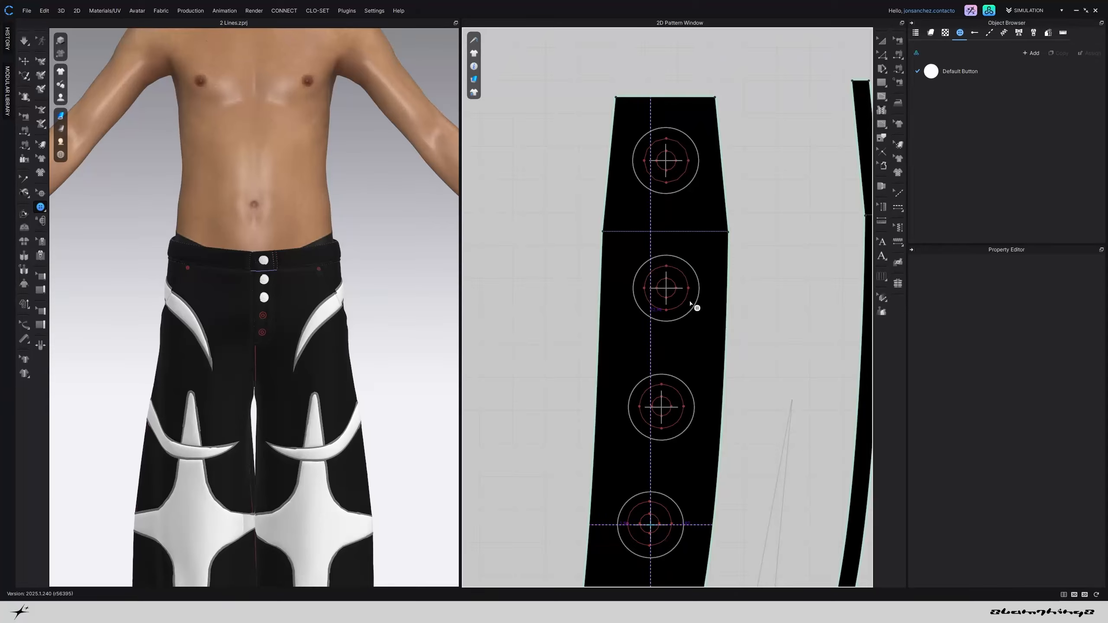
middle_click_drag(690, 302, 714, 131)
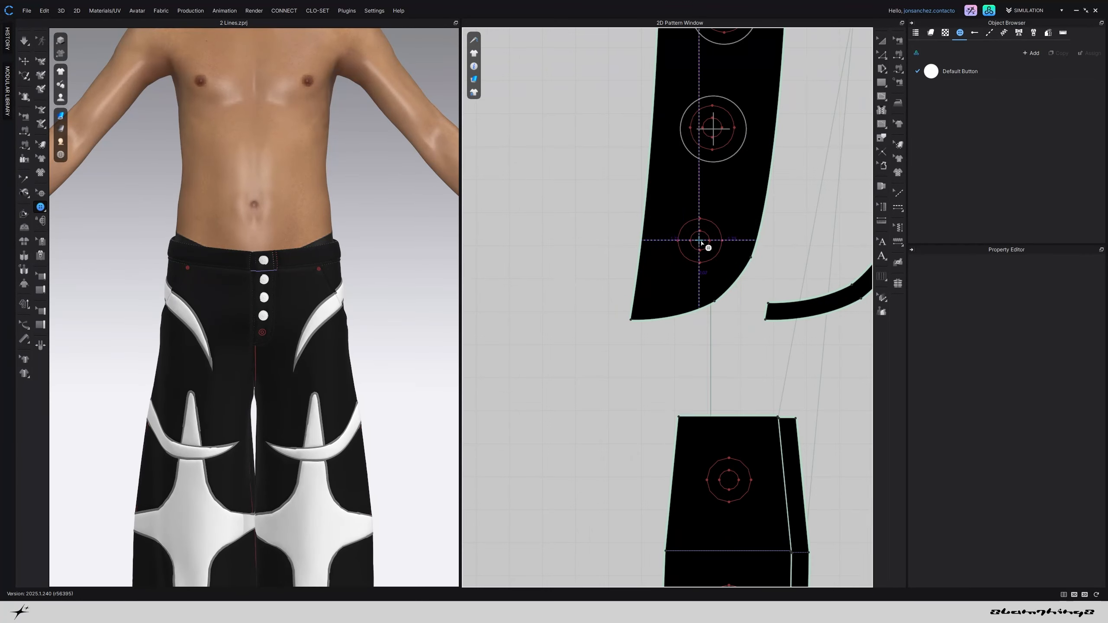
left_click(263, 332)
scroll(266, 334, "up", 6)
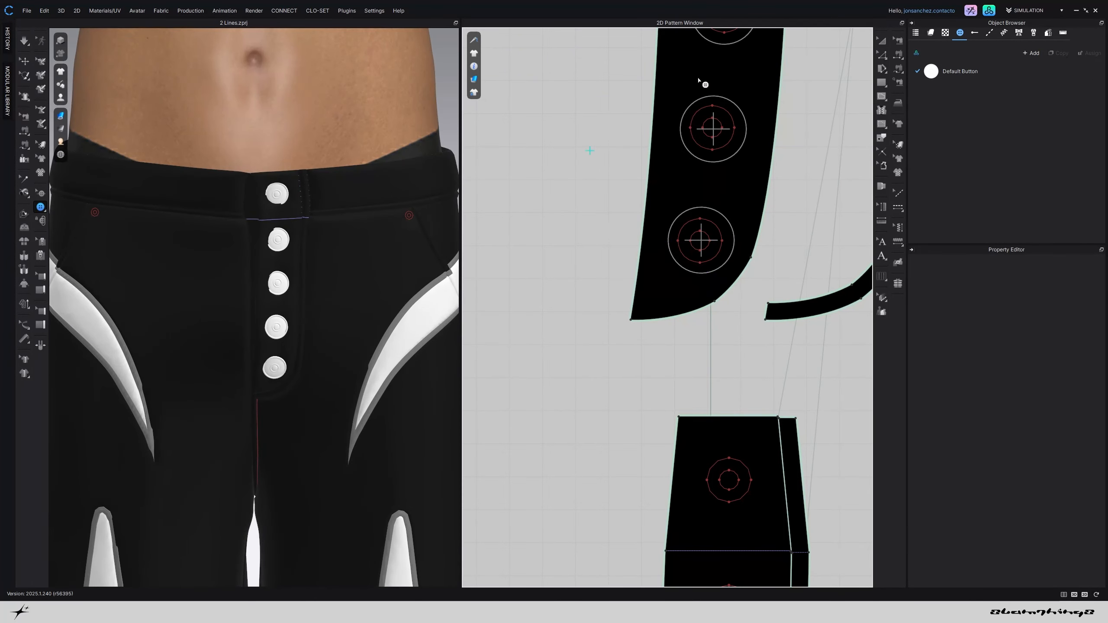
Set the Default Button's width to 1.5 cm
left_click(997, 72)
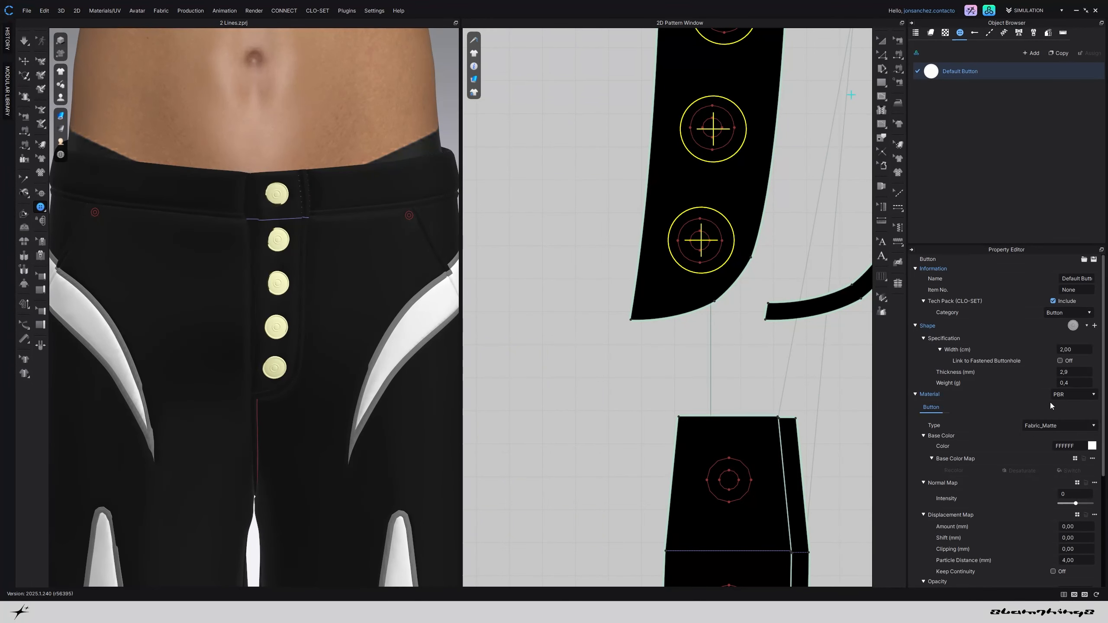
left_click(1075, 349)
type("1,5")
key("Return")
scroll(204, 343, "down", 6)
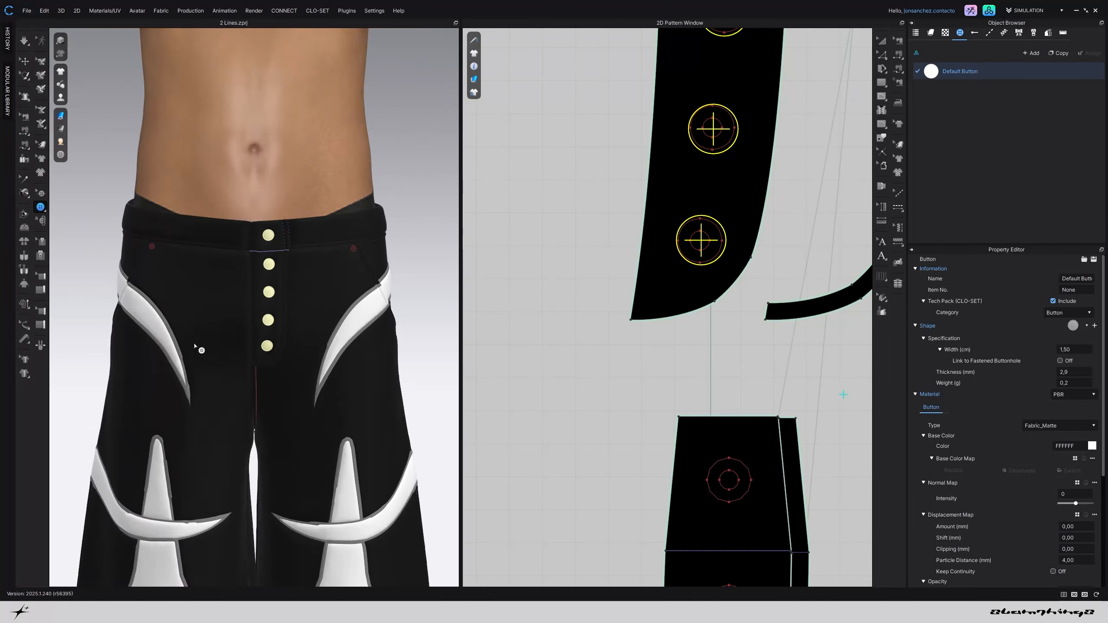
scroll(204, 343, "up", 5)
scroll(204, 343, "up", 4)
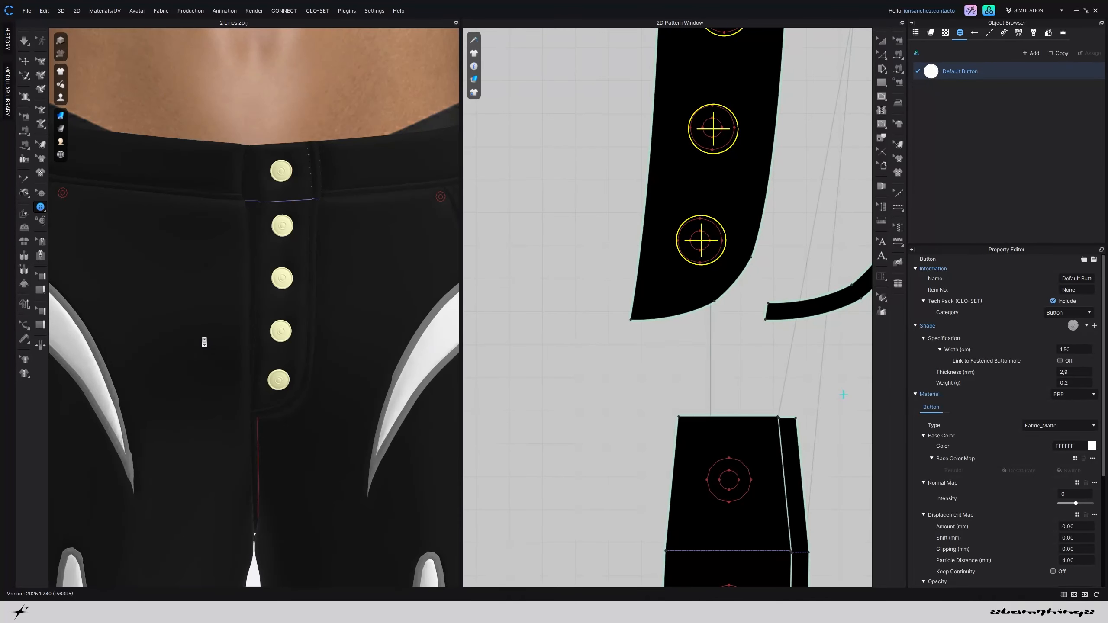
Set the Default Button's material type to Metal, and make a copy of it with a width of 0.80 cm
left_click(1056, 426)
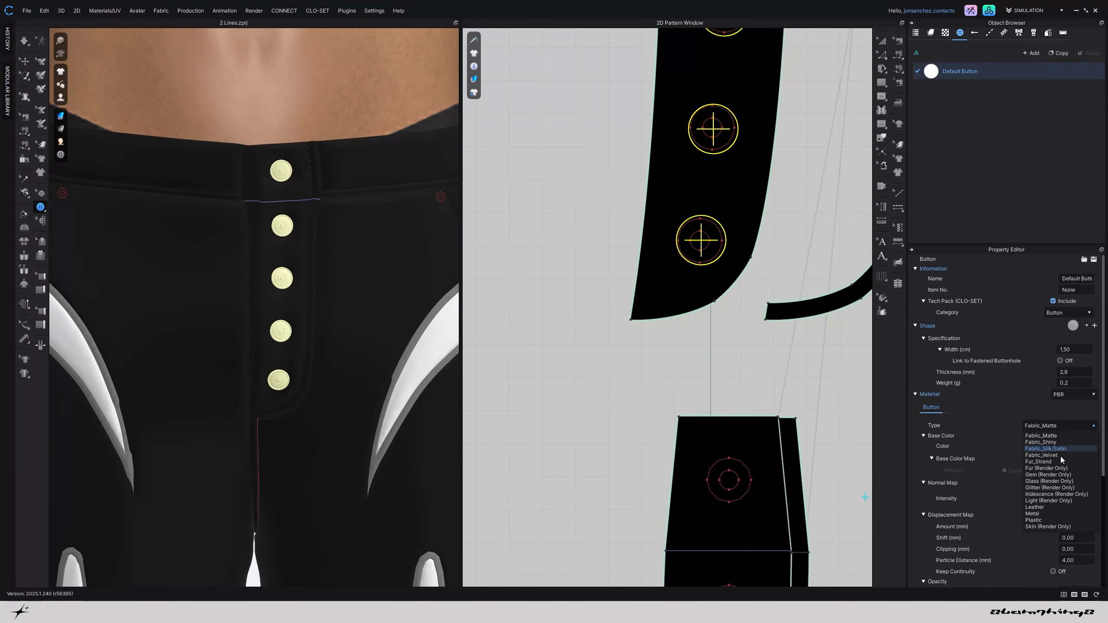
scroll(324, 349, "down", 5)
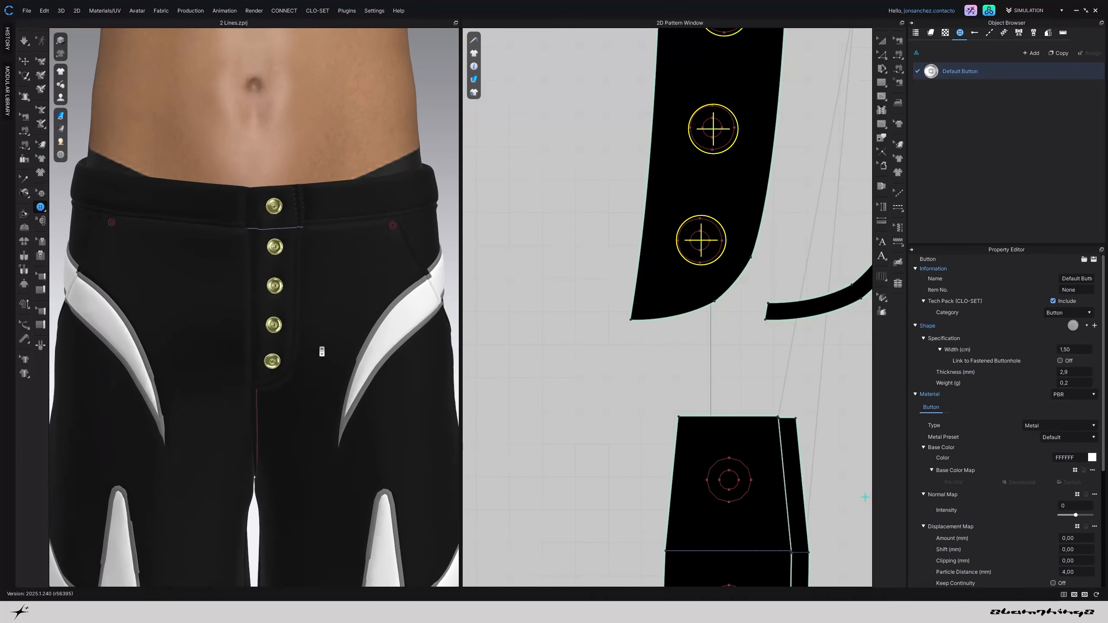
right_click_drag(241, 347, 335, 319)
scroll(356, 292, "down", 8)
scroll(342, 318, "up", 5)
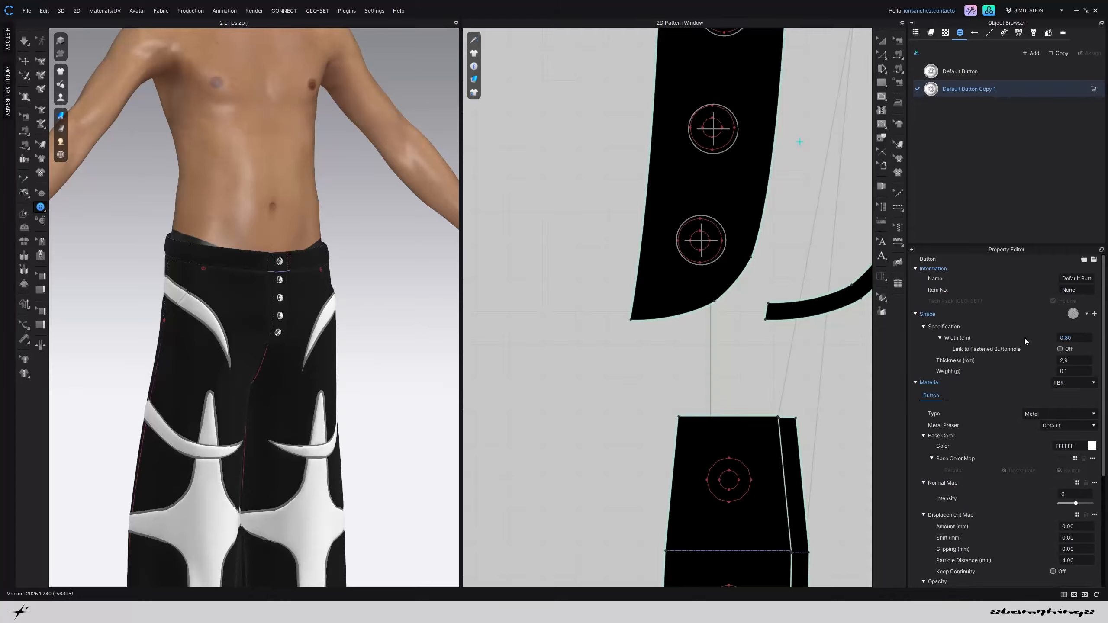
Place the small metal button copy on the upper pocket-corner mark of the wearer's left front panel
scroll(697, 273, "down", 8)
scroll(732, 307, "up", 4)
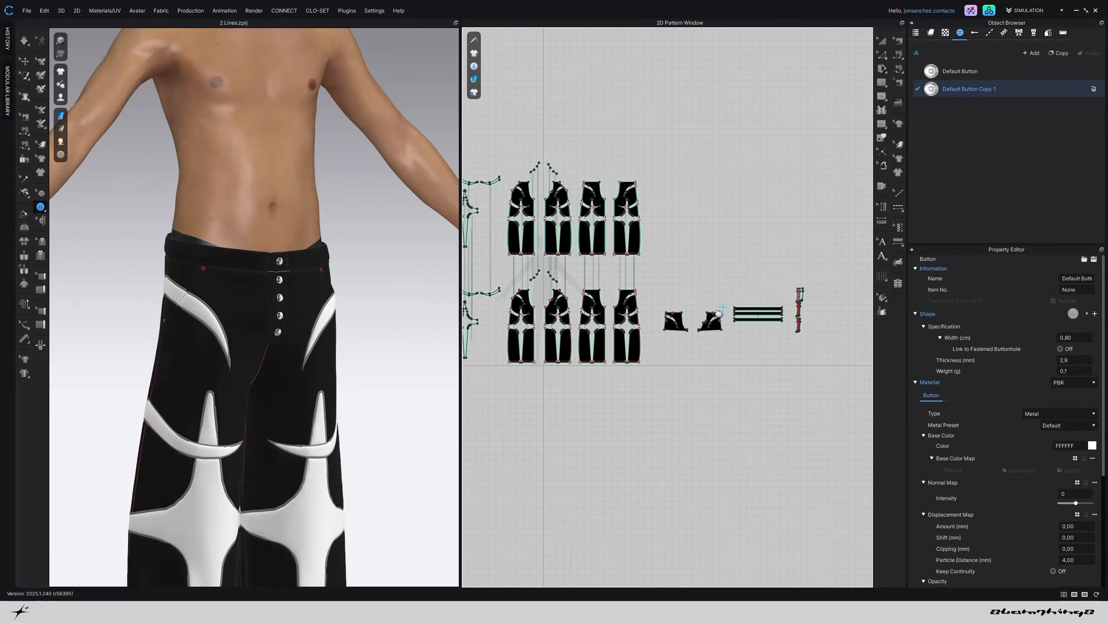
scroll(716, 312, "up", 3)
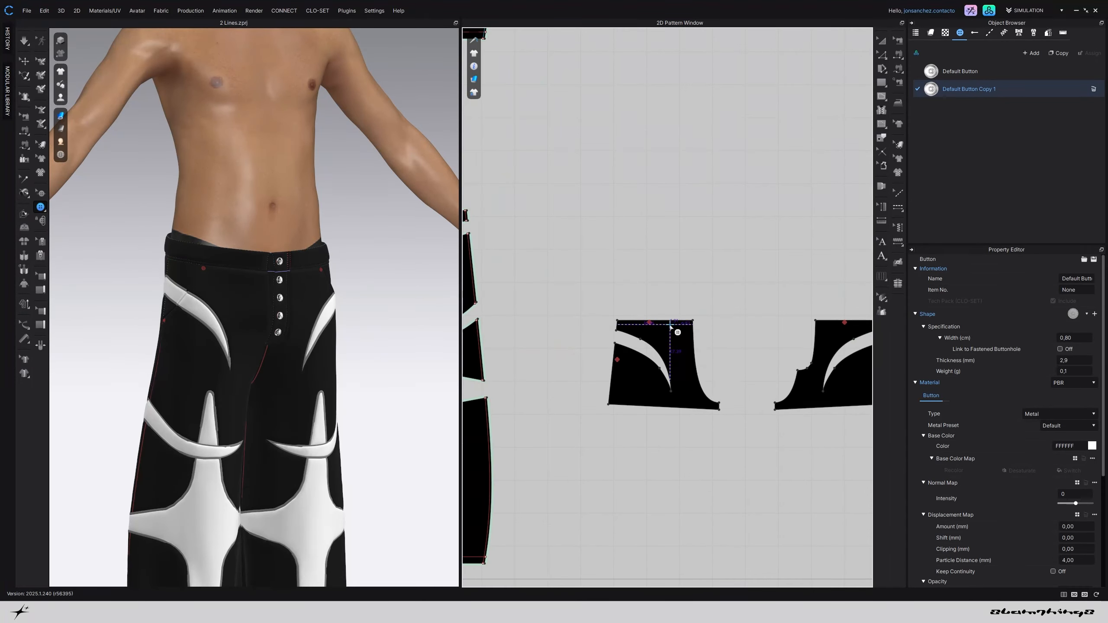
scroll(703, 312, "down", 7)
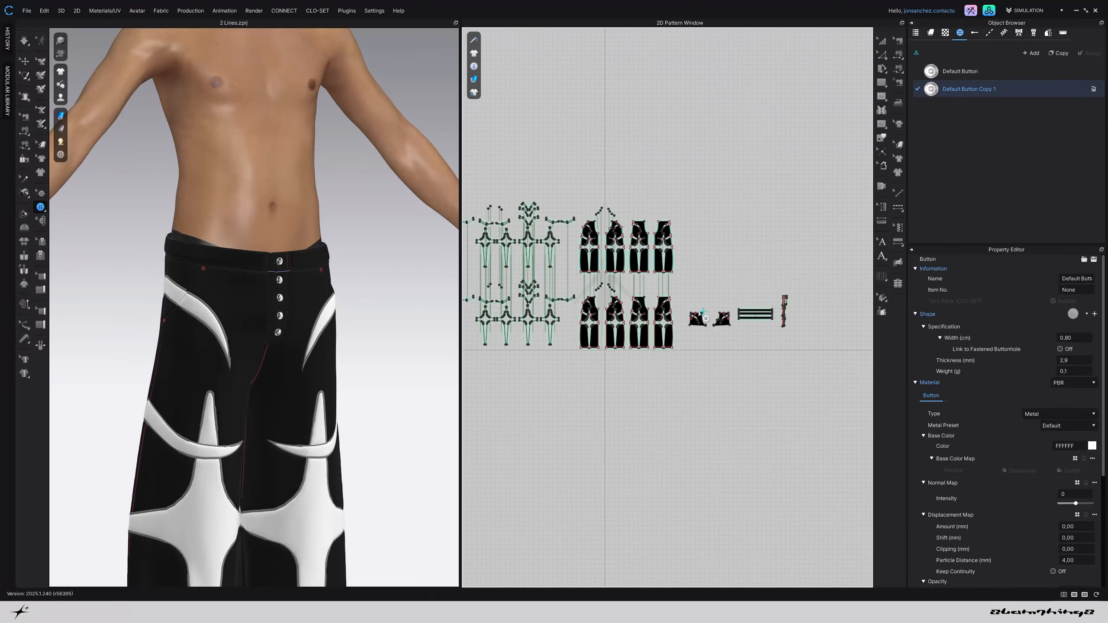
scroll(641, 230, "up", 6)
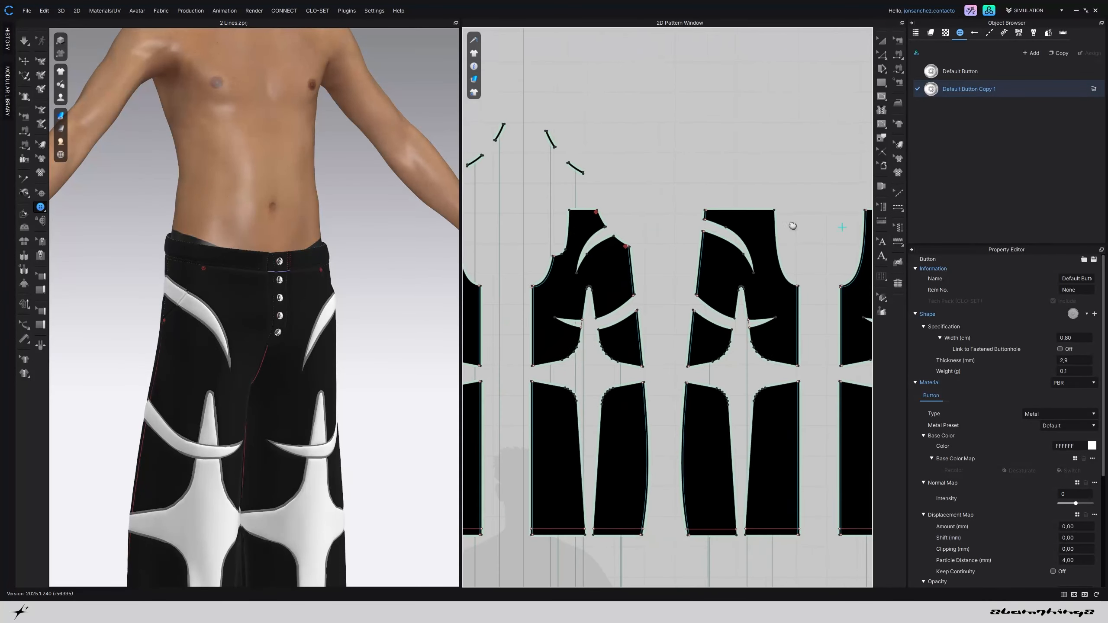
scroll(592, 214, "up", 8)
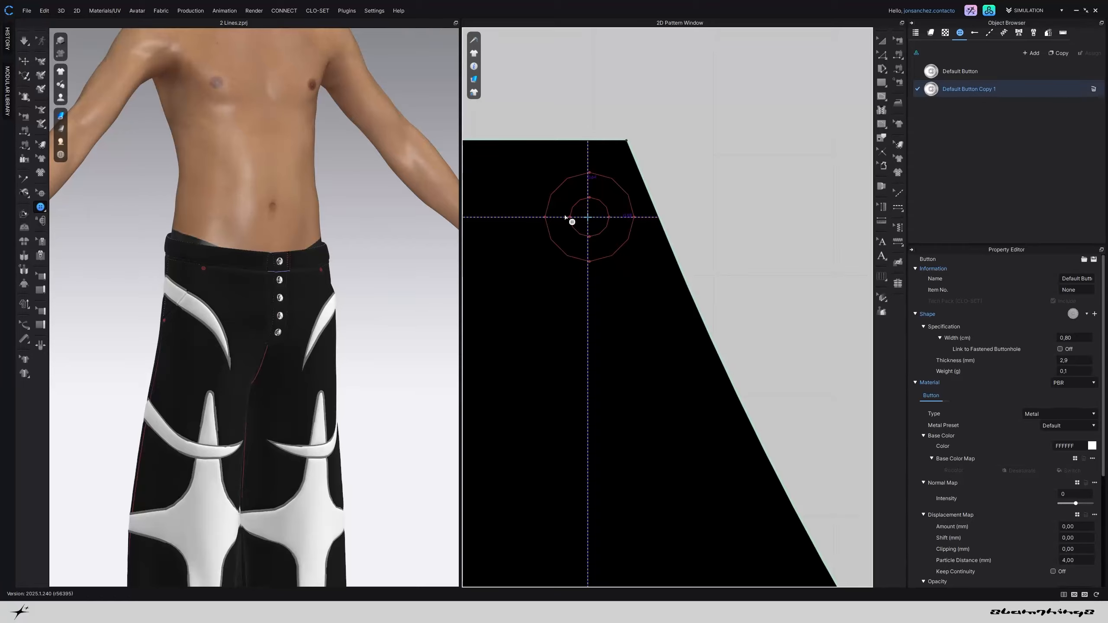
left_click(590, 247)
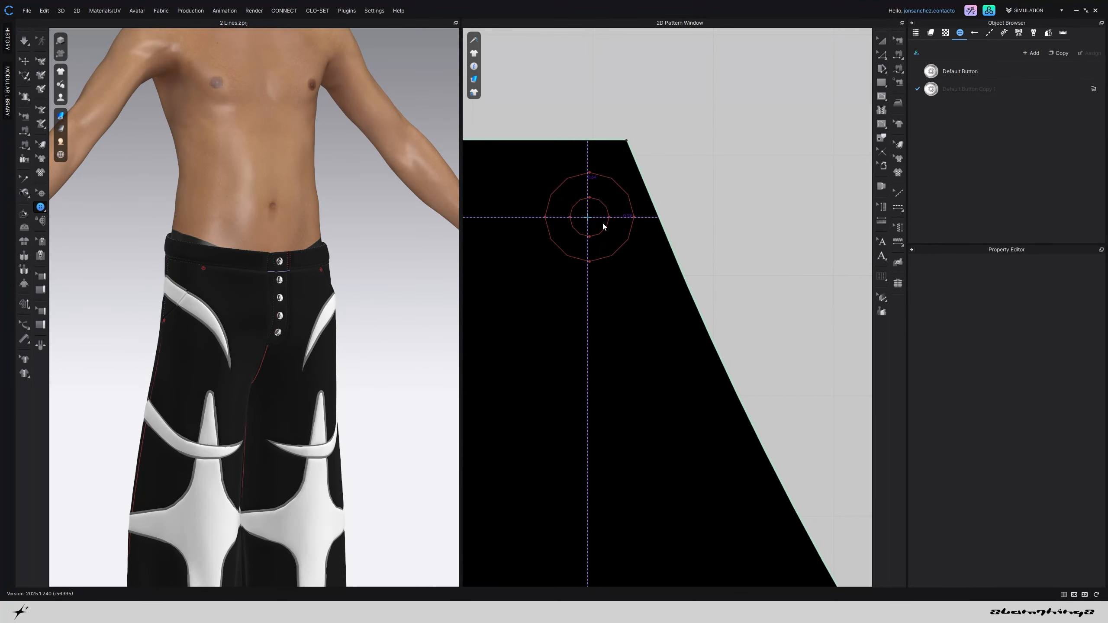
left_click(617, 227)
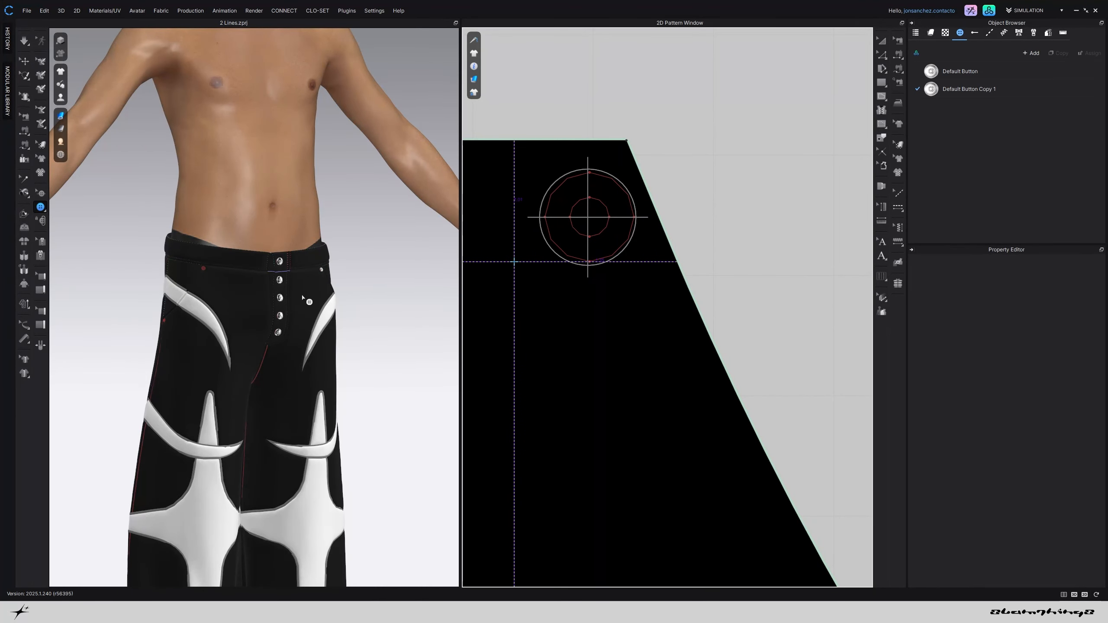
Place another small metal button on the lower pocket mark near the outer side seam of the wearer's left front panel
scroll(264, 300, "up", 5)
scroll(643, 170, "down", 4)
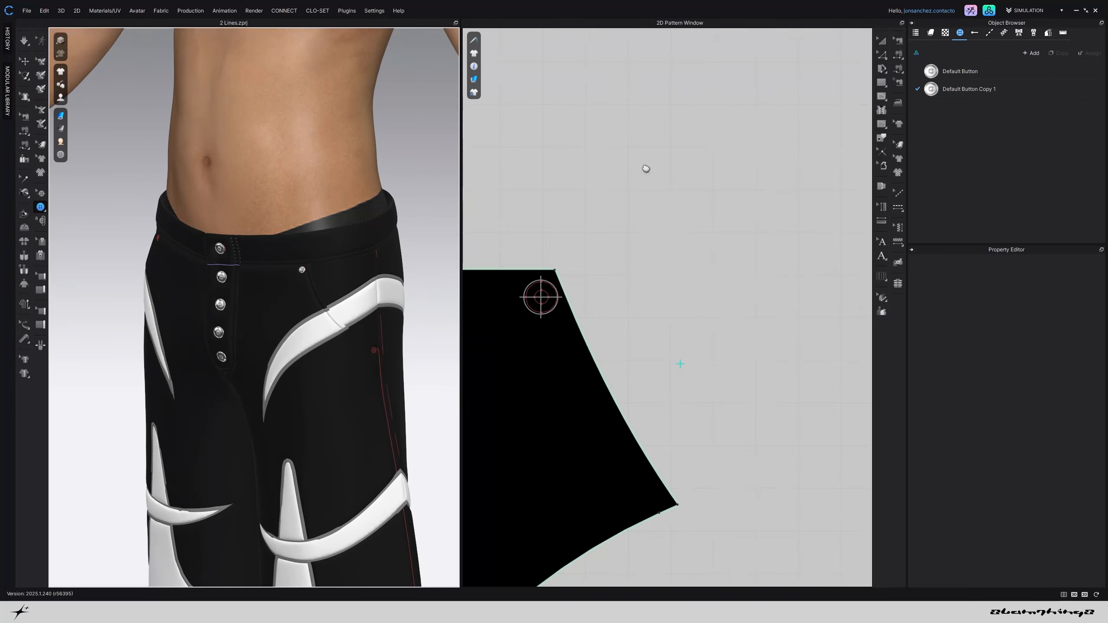
scroll(782, 408, "up", 6)
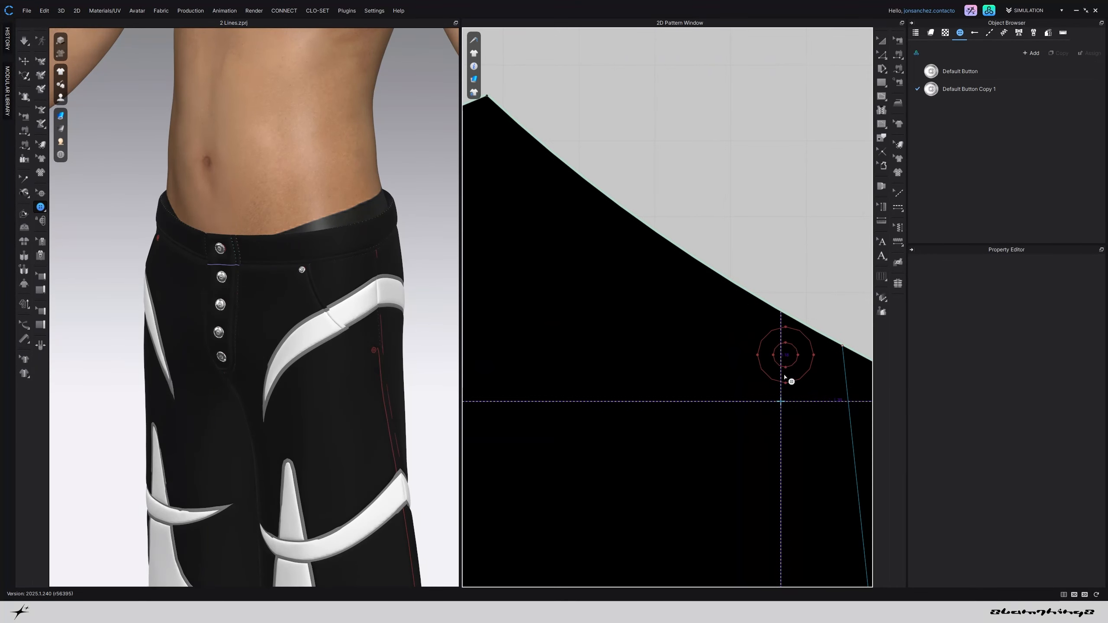
left_click(785, 350)
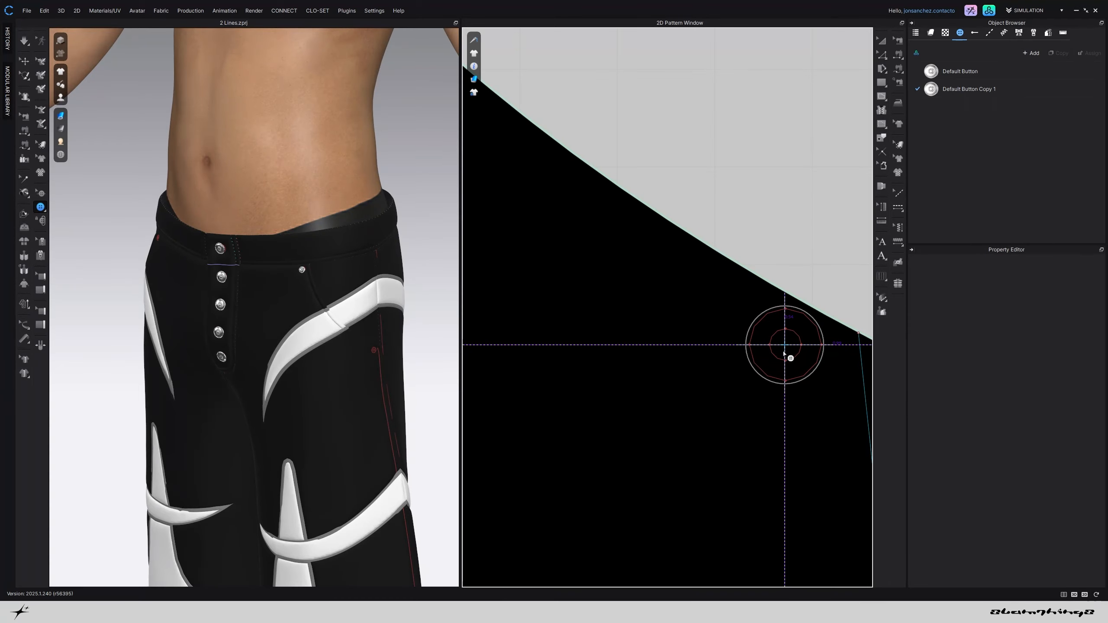
Place small metal buttons on the upper and lower pocket marks of the wearer's right front panel
scroll(785, 354, "down", 5)
scroll(620, 323, "down", 2)
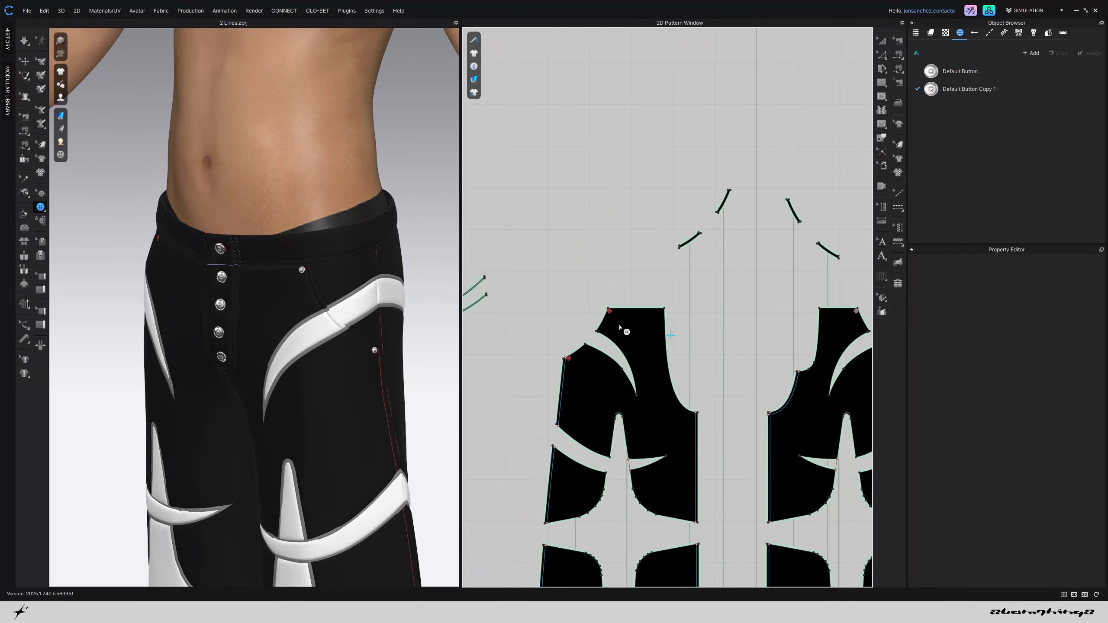
scroll(620, 306, "up", 6)
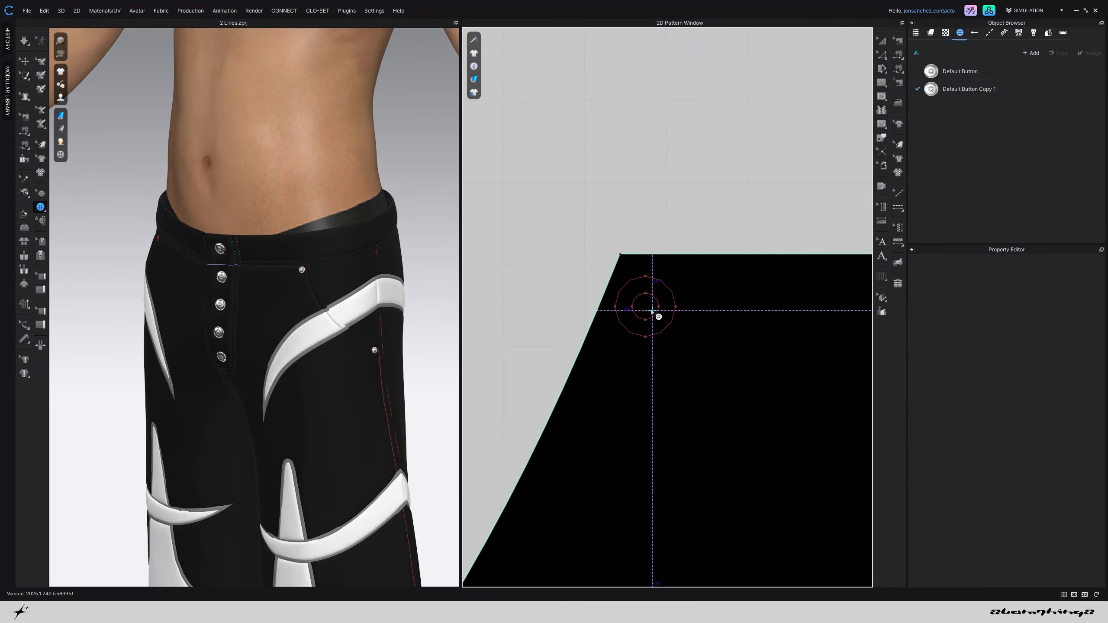
left_click(646, 309)
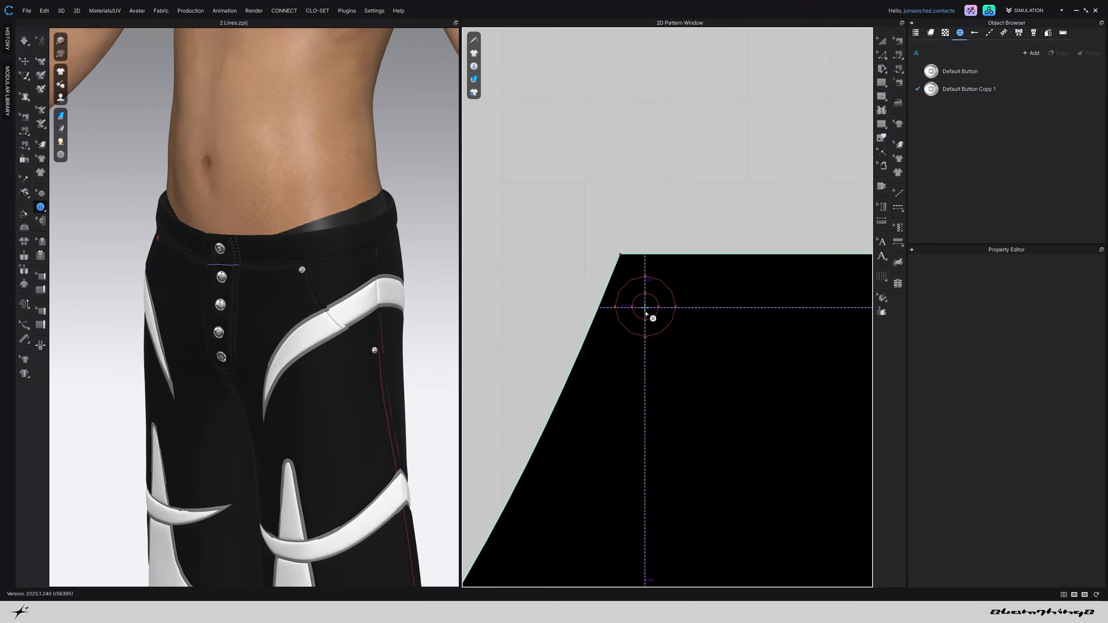
scroll(642, 393, "down", 3)
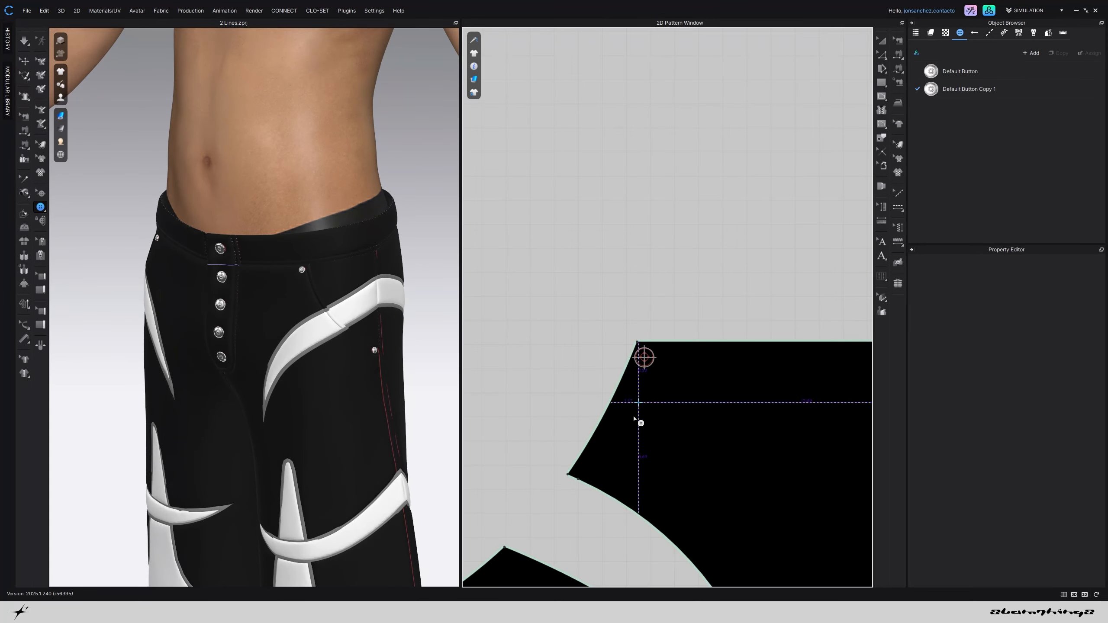
scroll(672, 371, "up", 6)
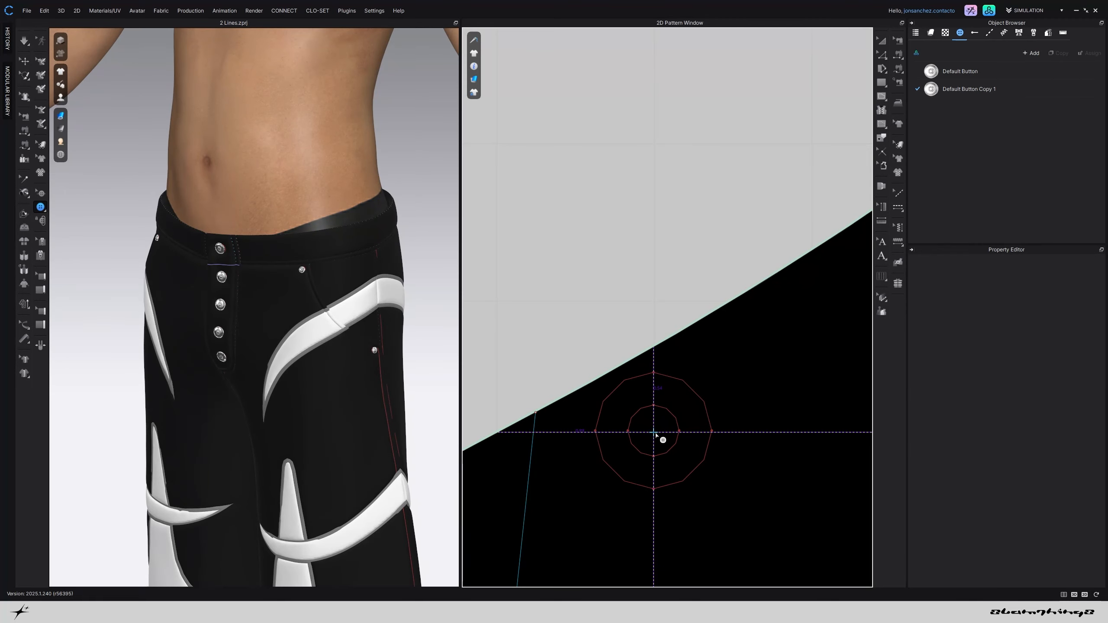
left_click(655, 433)
Inspect the fly buttons, pocket rivets and nearby appliqué outlines from the sides and front of the trousers
scroll(345, 380, "down", 3)
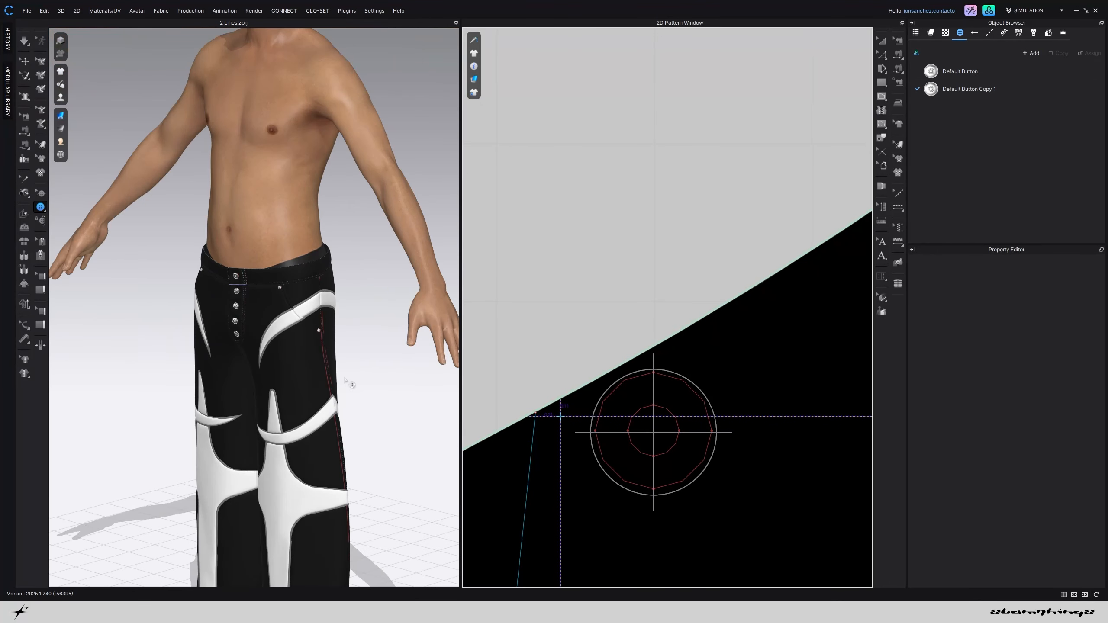
scroll(346, 381, "down", 3)
right_click_drag(317, 376, 427, 358)
scroll(238, 421, "up", 4)
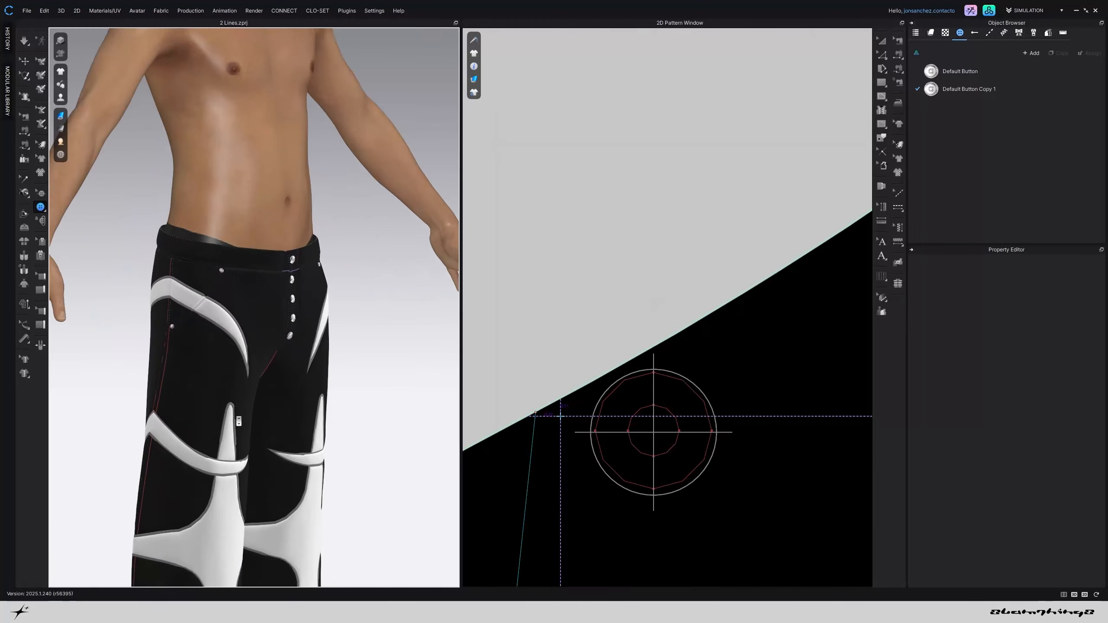
scroll(239, 422, "up", 8)
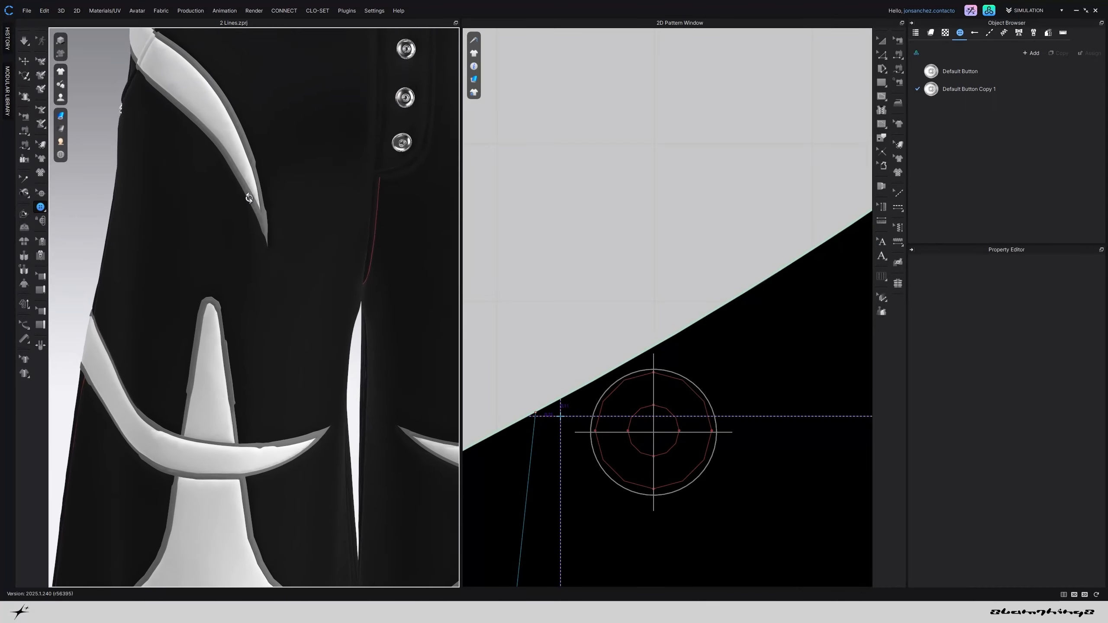
Set the additional rendering thickness of all pieces in the outer-layer pattern set to 0 mm, leaving the inner layer unselected
scroll(248, 198, "down", 8)
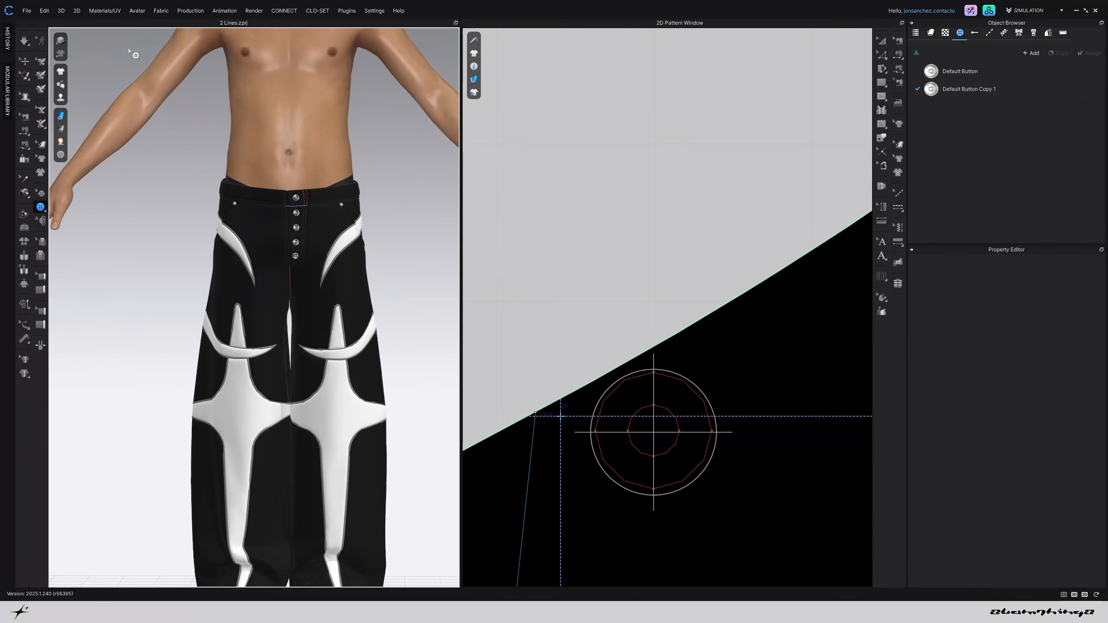
key("Escape")
scroll(655, 180, "down", 6)
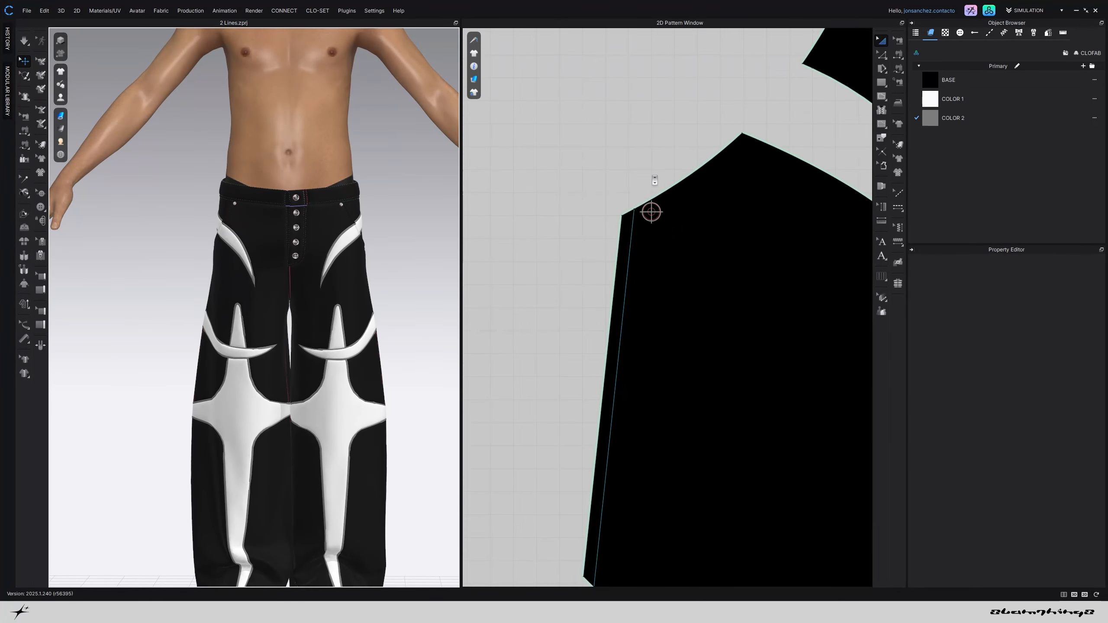
scroll(651, 212, "down", 8)
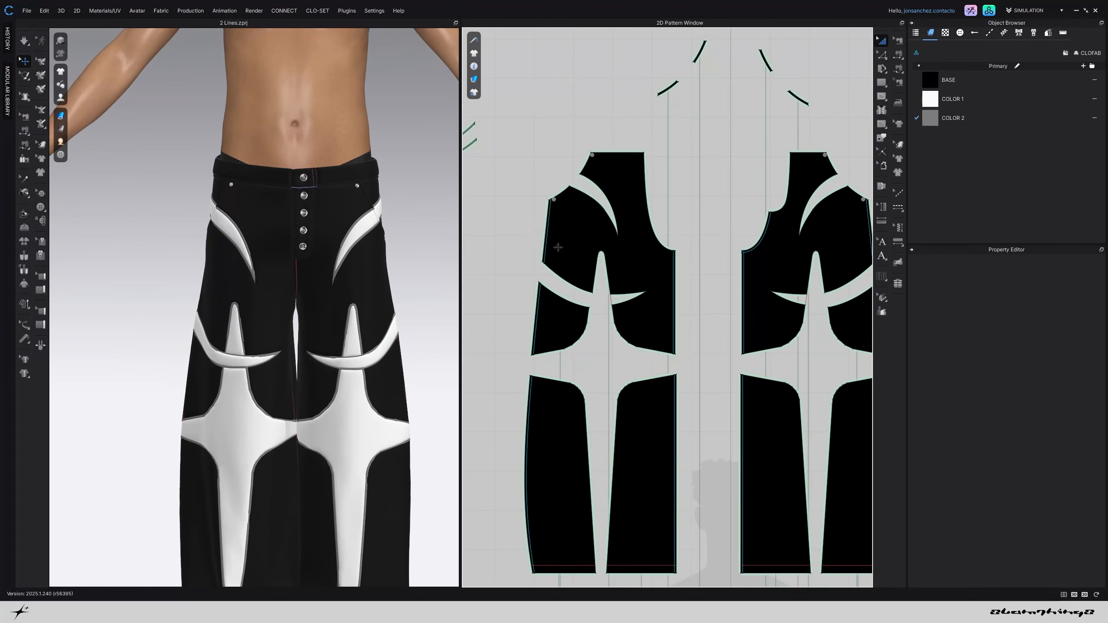
left_click(1013, 82)
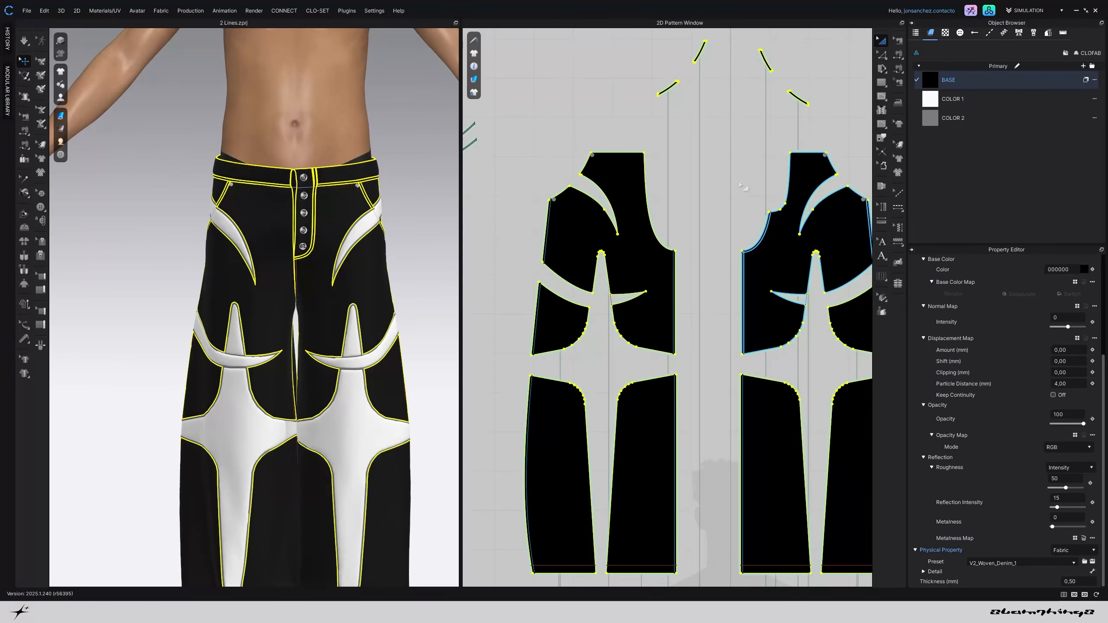
scroll(742, 187, "down", 5)
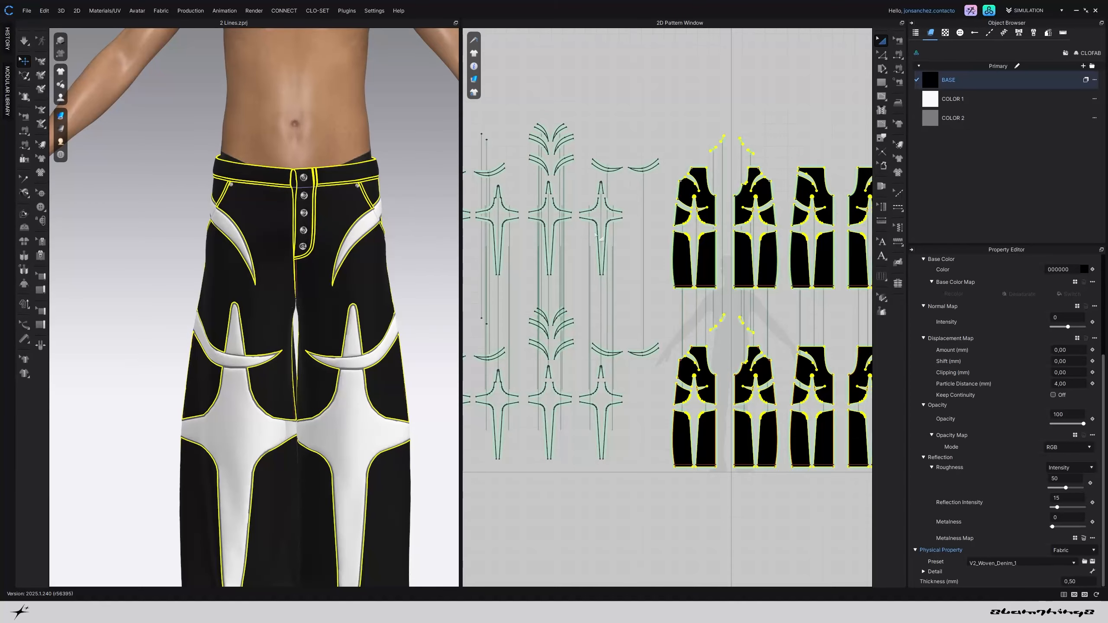
scroll(596, 236, "down", 5)
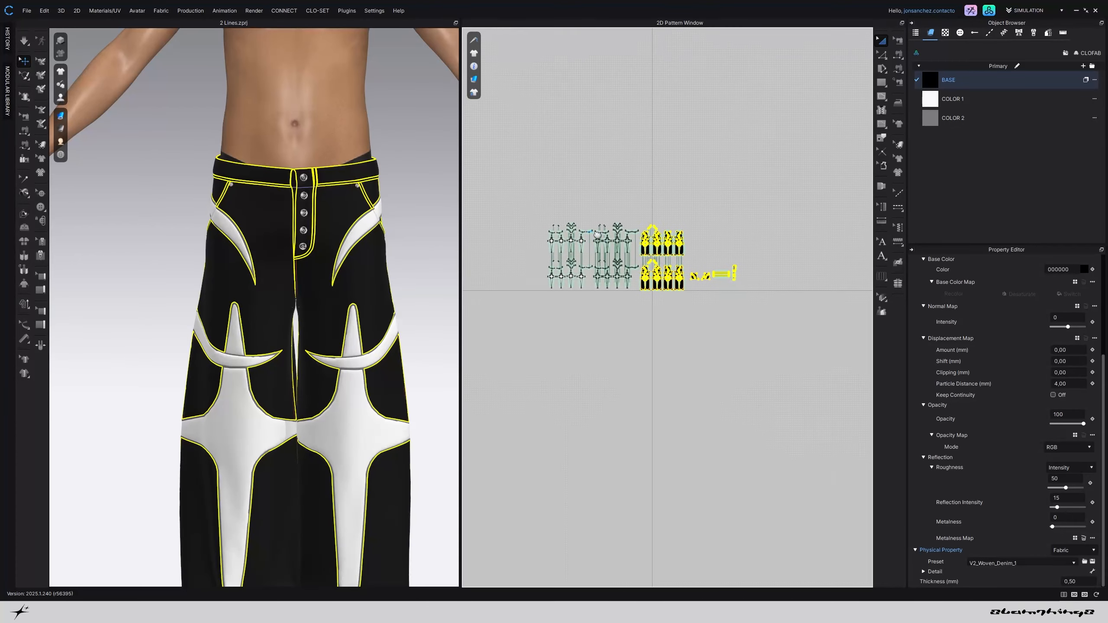
scroll(563, 218, "up", 4)
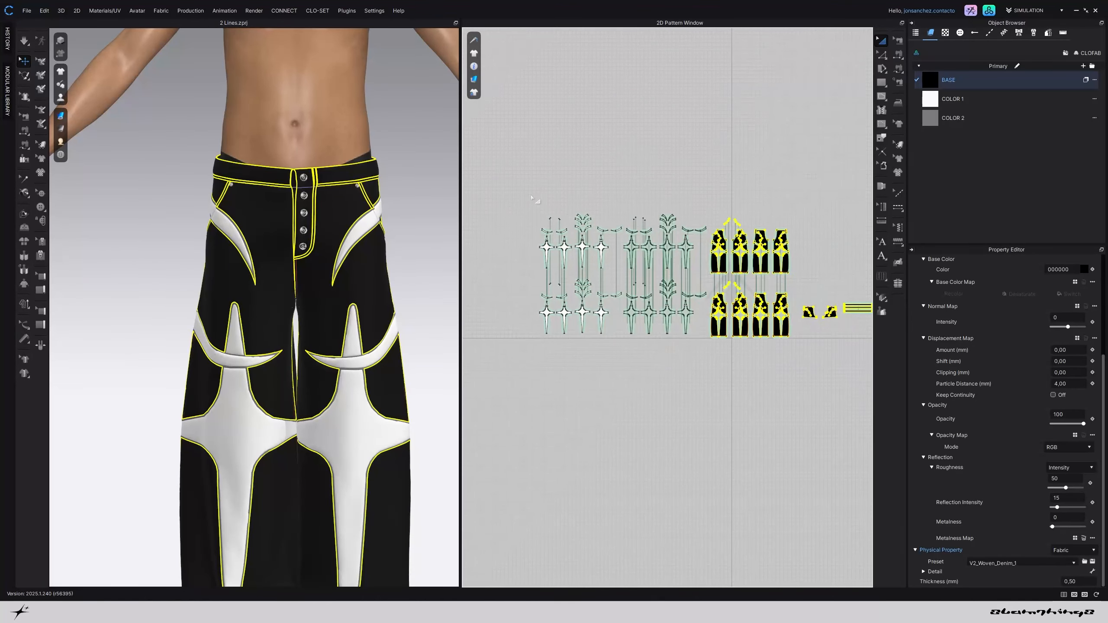
left_click_drag(508, 188, 798, 275)
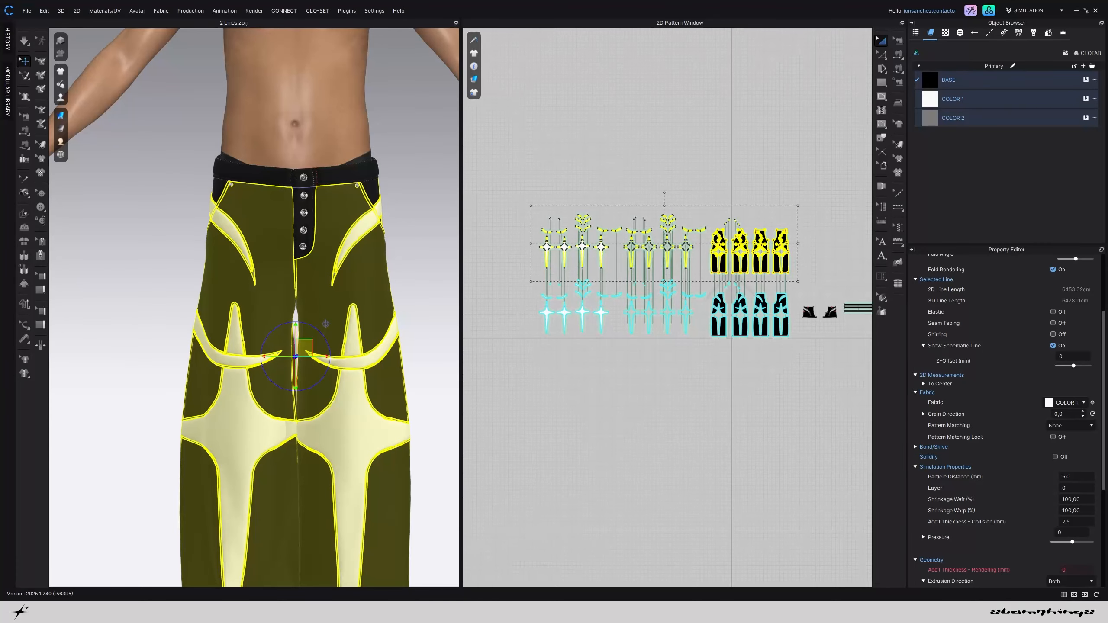
key("Return")
left_click(437, 304)
Set the physical thickness of the BASE, COLOR 1 and COLOR 2 fabrics together to 1 mm
scroll(432, 306, "up", 5)
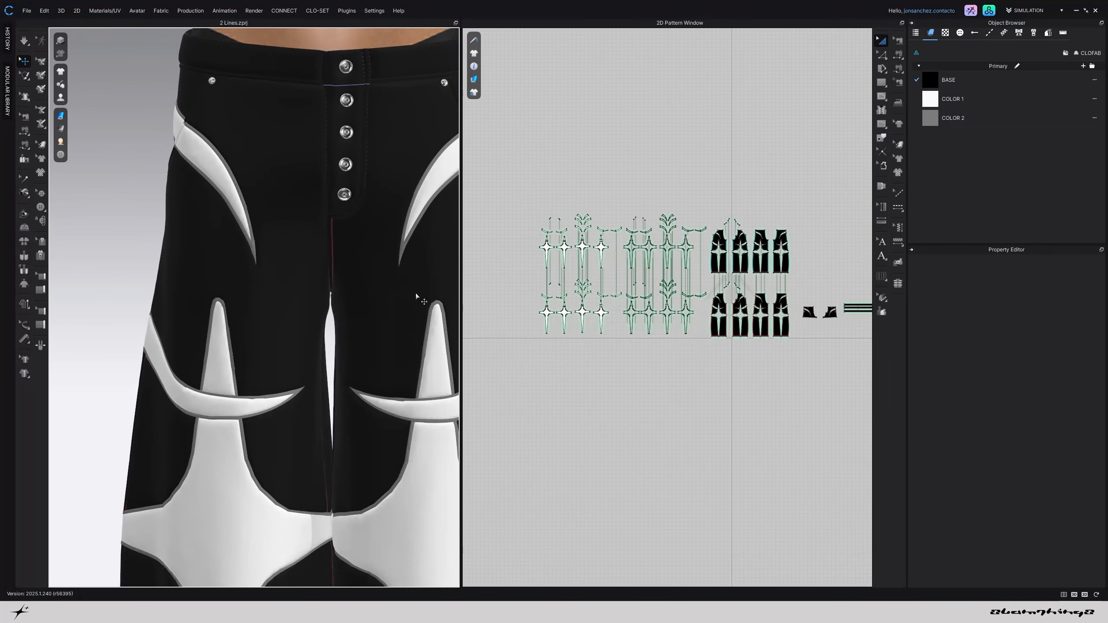
right_click_drag(417, 295, 215, 324)
scroll(394, 339, "down", 5)
scroll(239, 287, "up", 6)
scroll(239, 287, "down", 4)
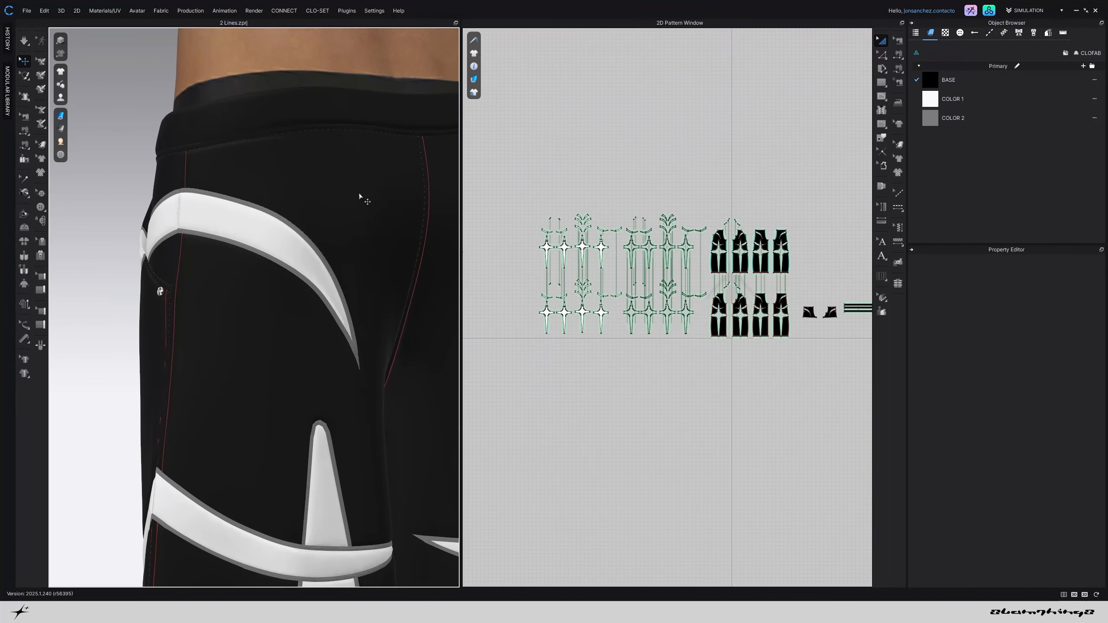
right_click_drag(287, 203, 319, 157)
left_click(320, 160)
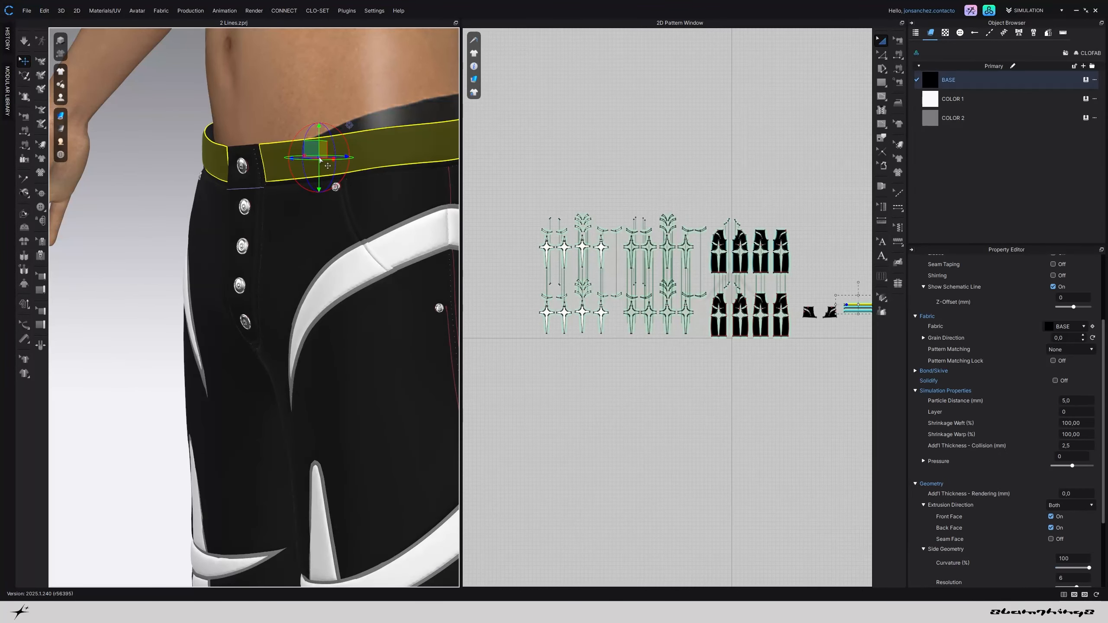
left_click(1015, 84)
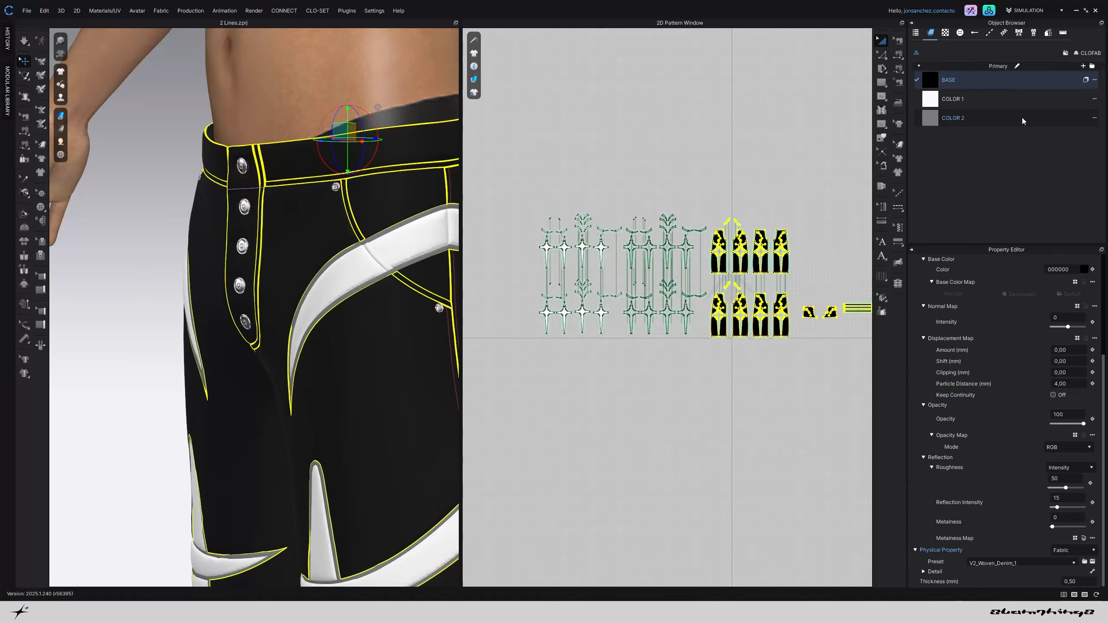
left_click(1022, 118, "shift")
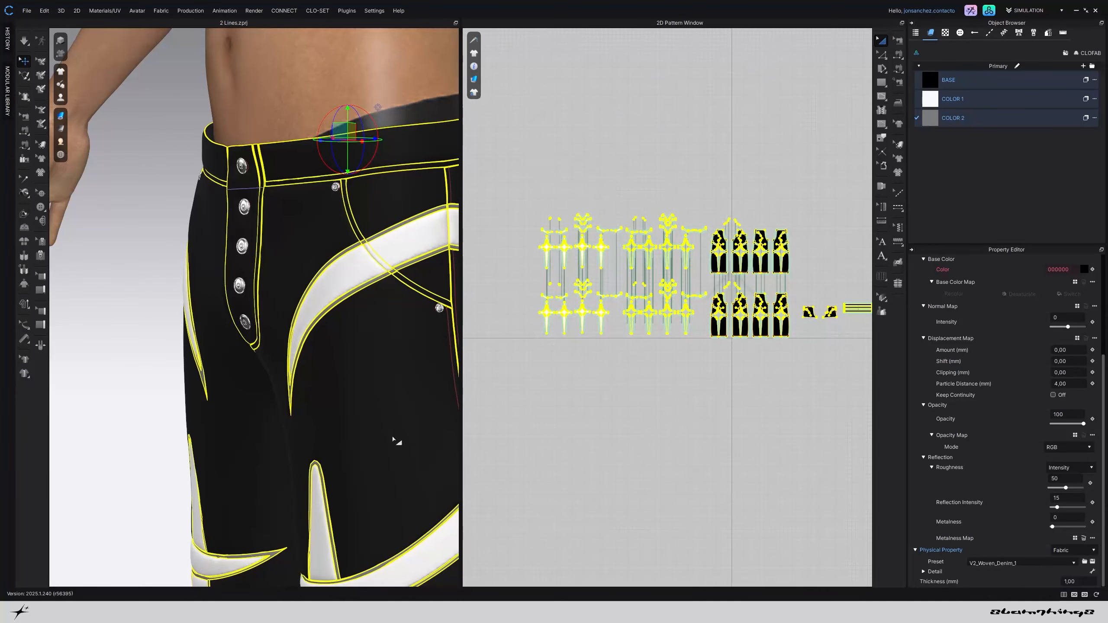
scroll(172, 343, "down", 5)
left_click(149, 340)
Inspect the thickened trousers and appliqué edges from the side, back and full front
right_click_drag(150, 340, 203, 337)
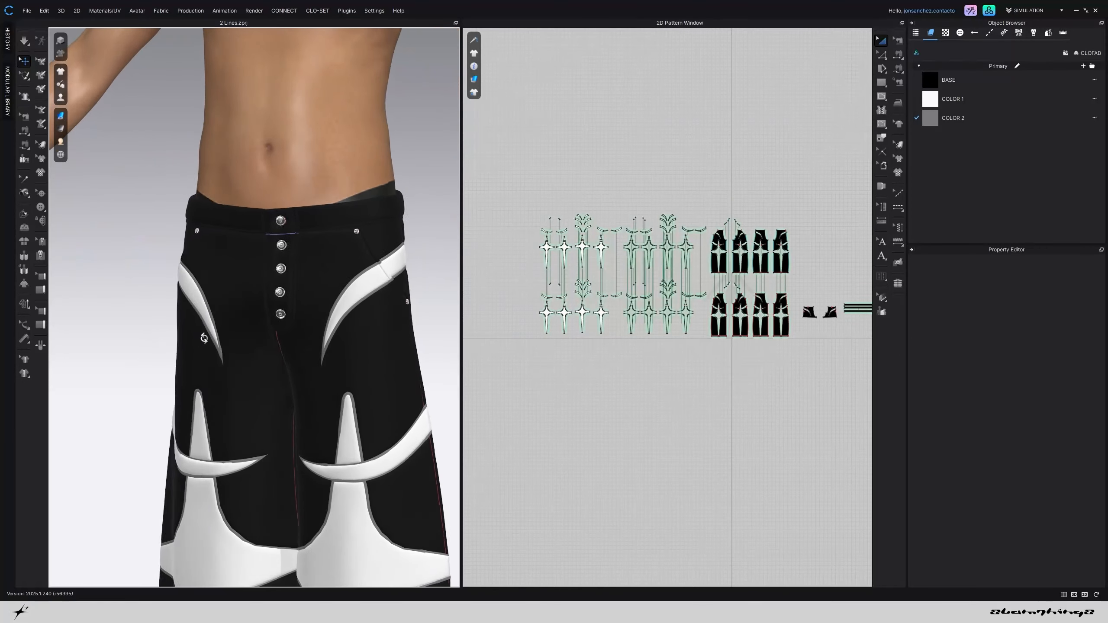
middle_click_drag(204, 336, 198, 244)
right_click_drag(197, 243, 135, 278)
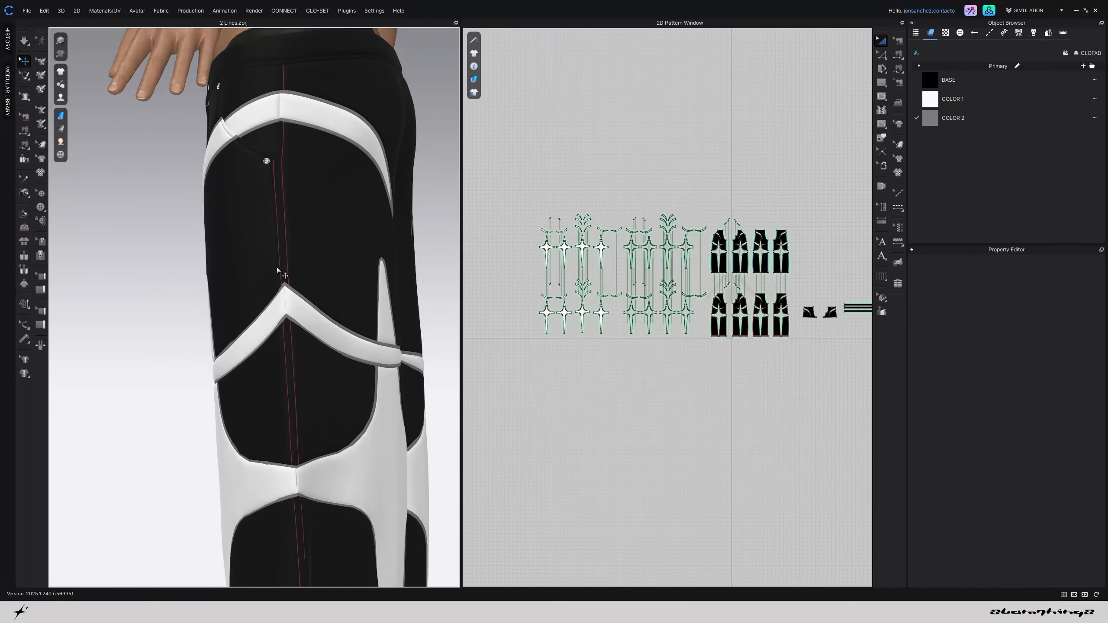
scroll(212, 283, "down", 10)
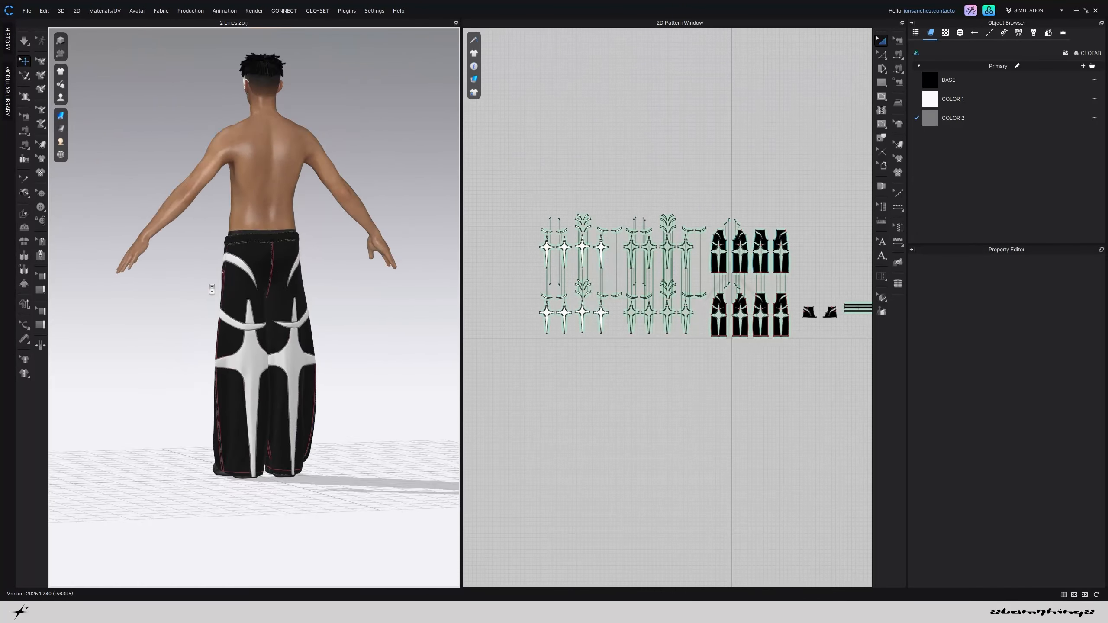
key("2")
scroll(212, 289, "down", 6)
right_click_drag(247, 318, 386, 322)
key("2")
scroll(364, 326, "down", 6)
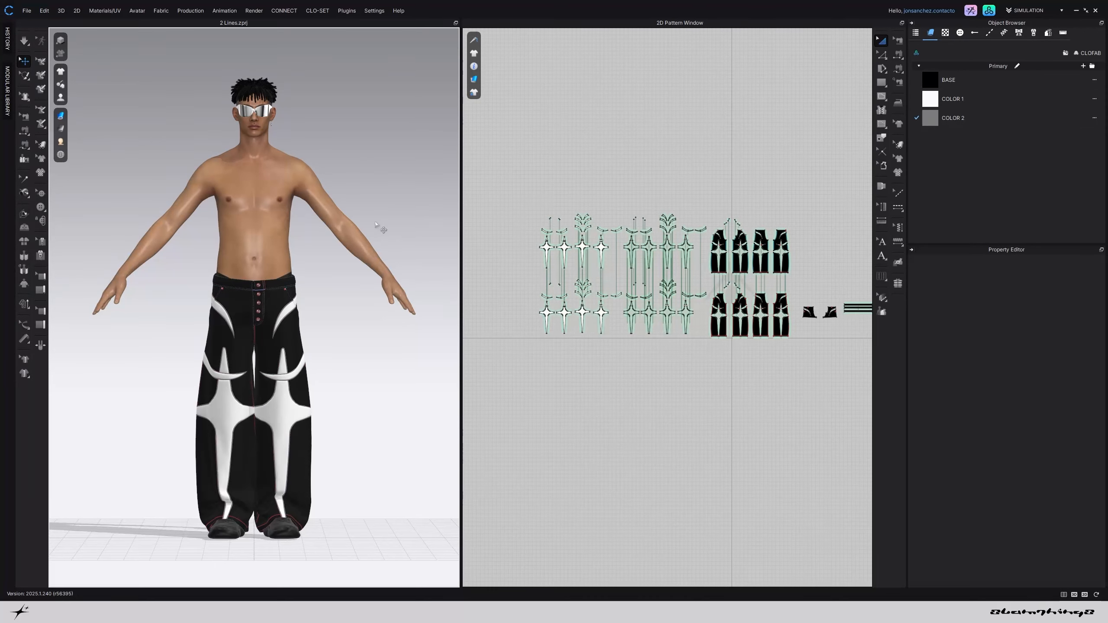
Pack all pattern pieces into the 0 to 1 UV area with the default packing options and return to the 2D patterns
left_click(100, 12)
left_click(107, 20)
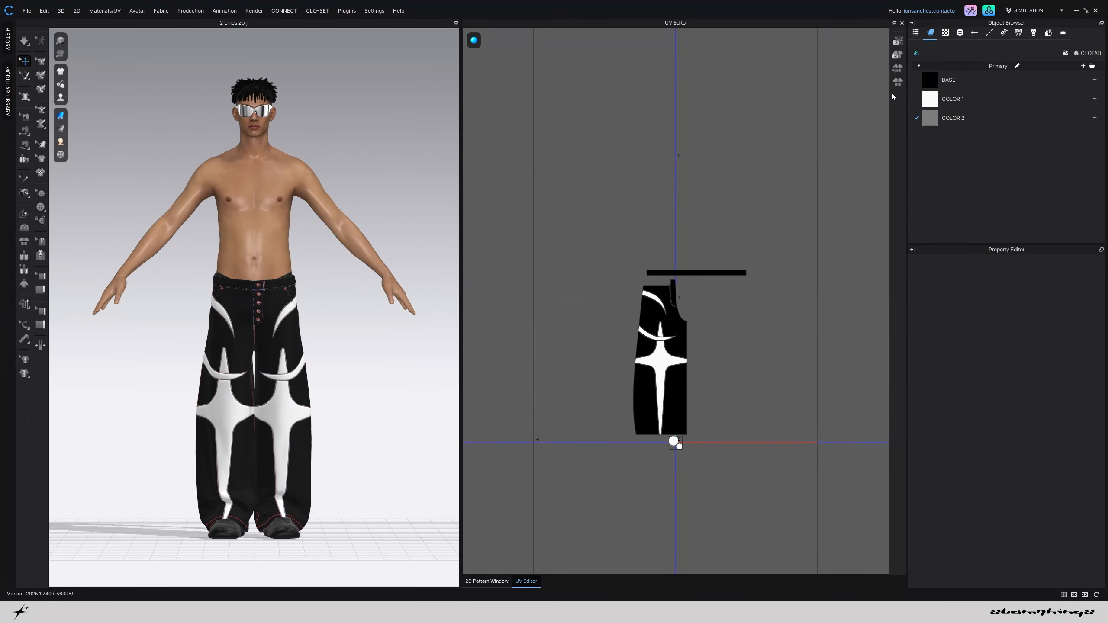
left_click(897, 82)
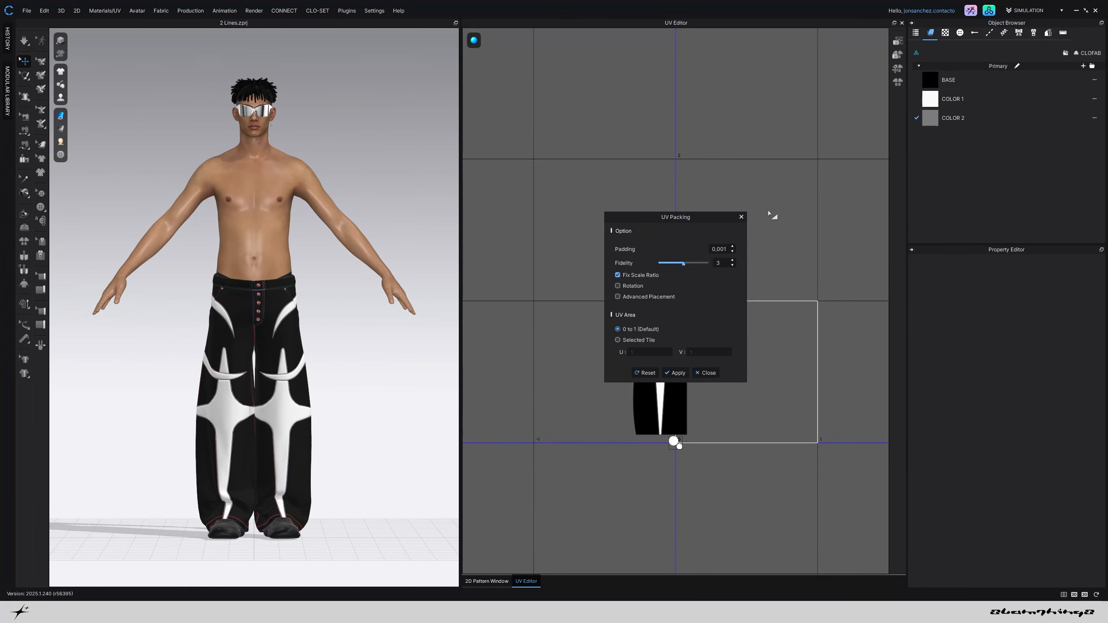
left_click(683, 375)
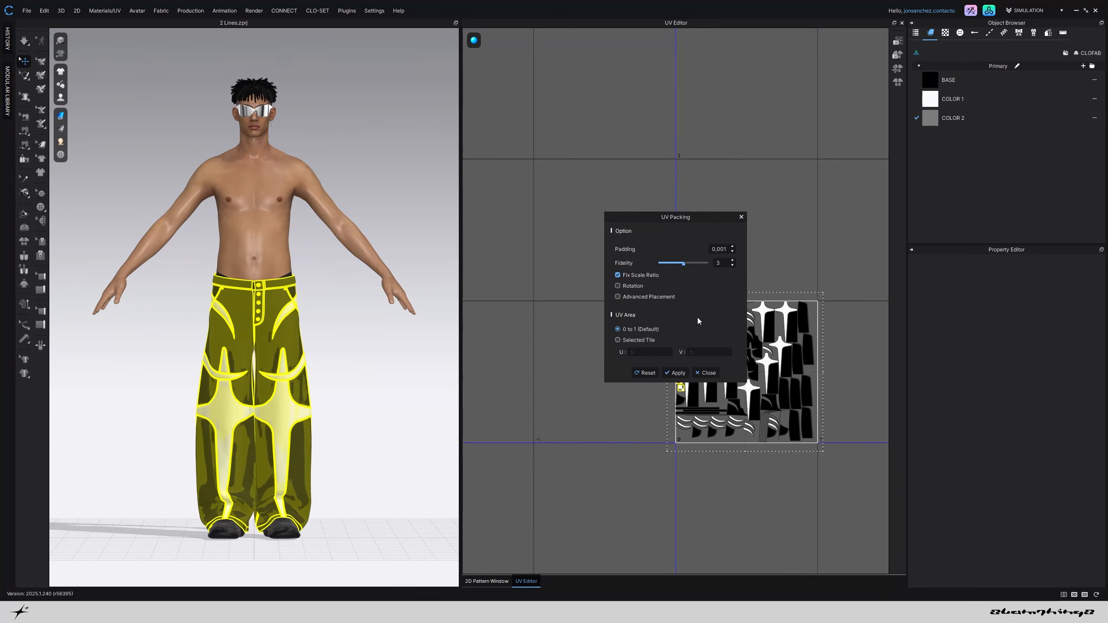
left_click(742, 217)
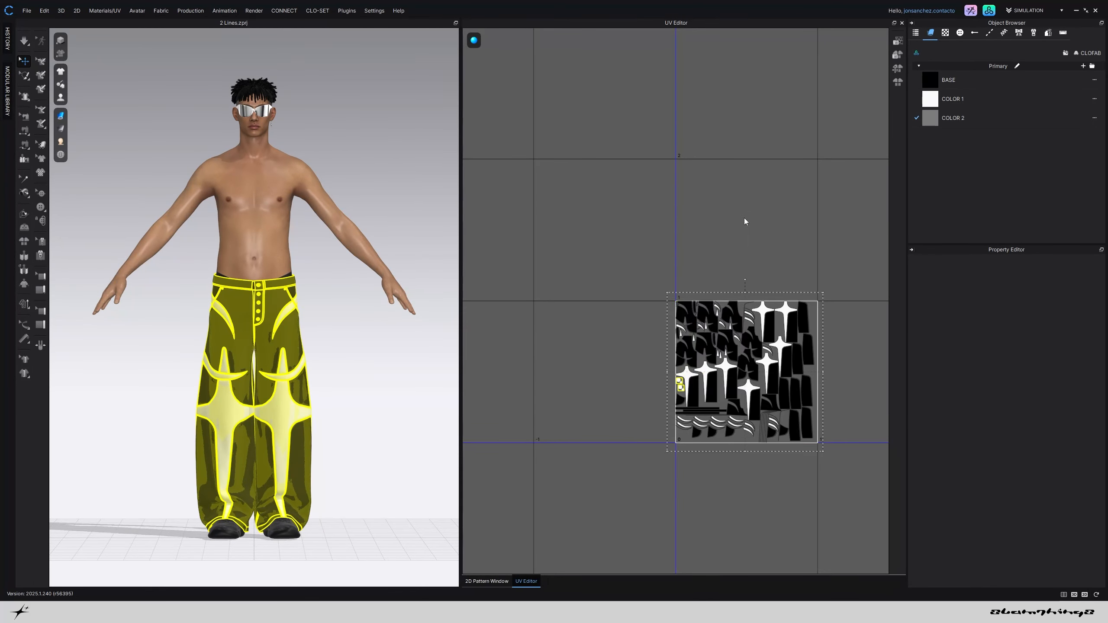
left_click(484, 581)
left_click(192, 252)
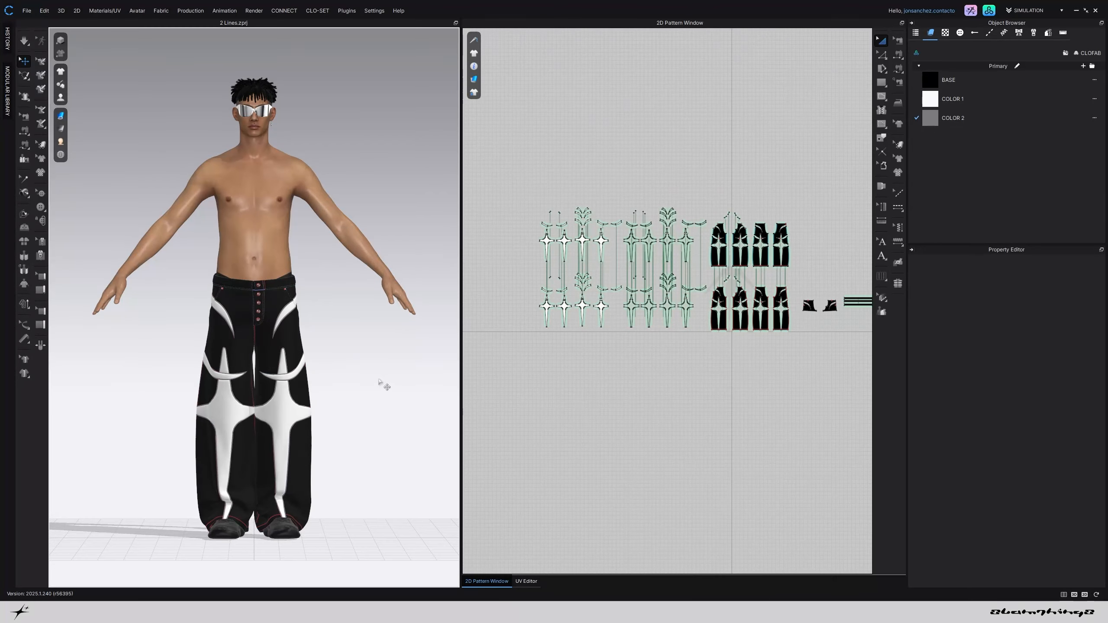
Examine the crotch and back seams, curved back appliqué, waistband and fly buttons up close
scroll(371, 386, "up", 8)
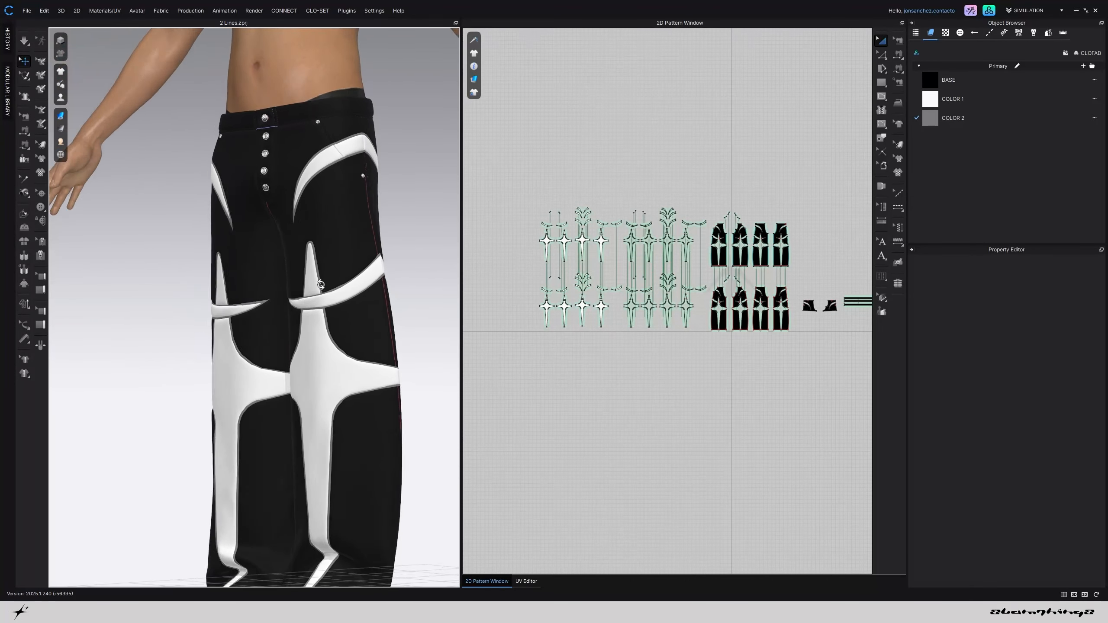
right_click_drag(321, 284, 204, 341)
middle_click_drag(203, 341, 155, 517)
scroll(254, 241, "up", 5)
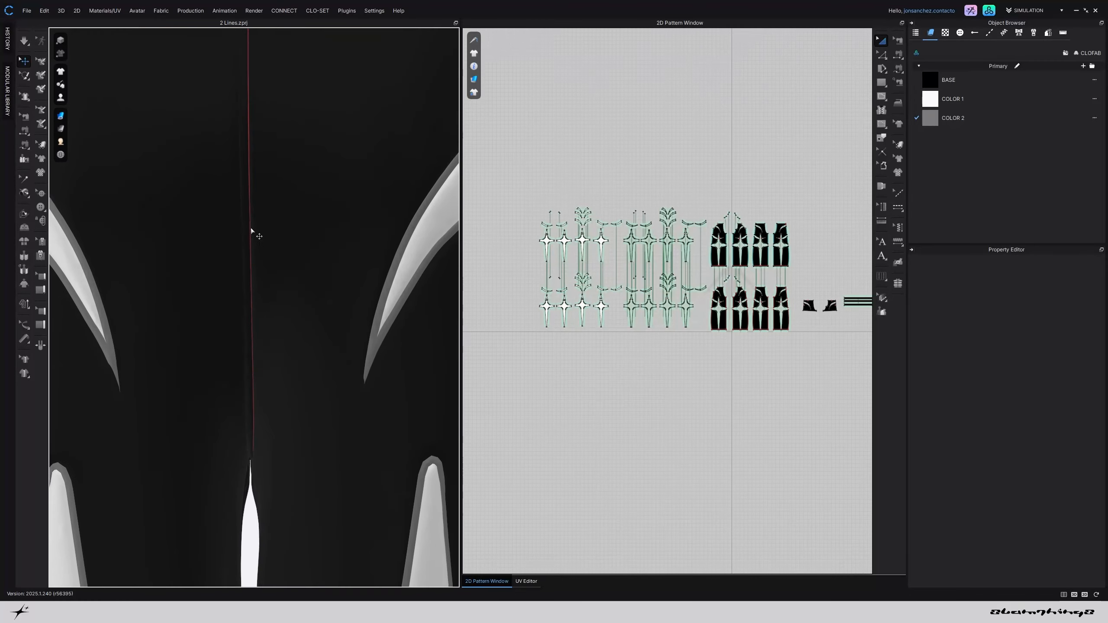
middle_click_drag(252, 233, 255, 272)
right_click_drag(255, 272, 290, 275)
middle_click_drag(290, 275, 305, 278)
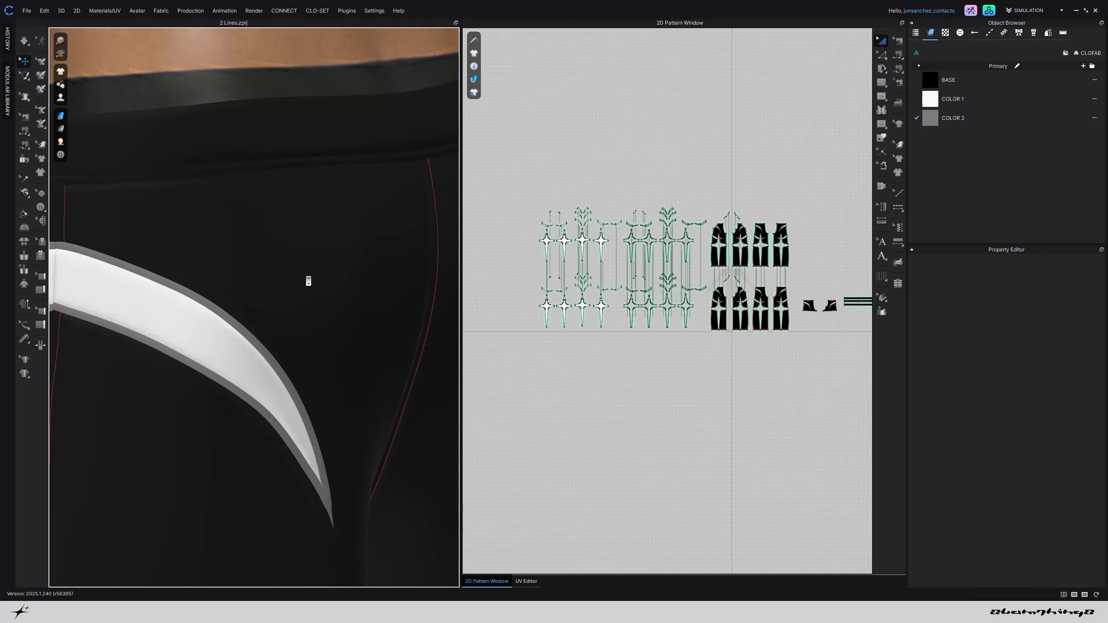
scroll(308, 279, "down", 4)
right_click_drag(309, 280, 442, 231)
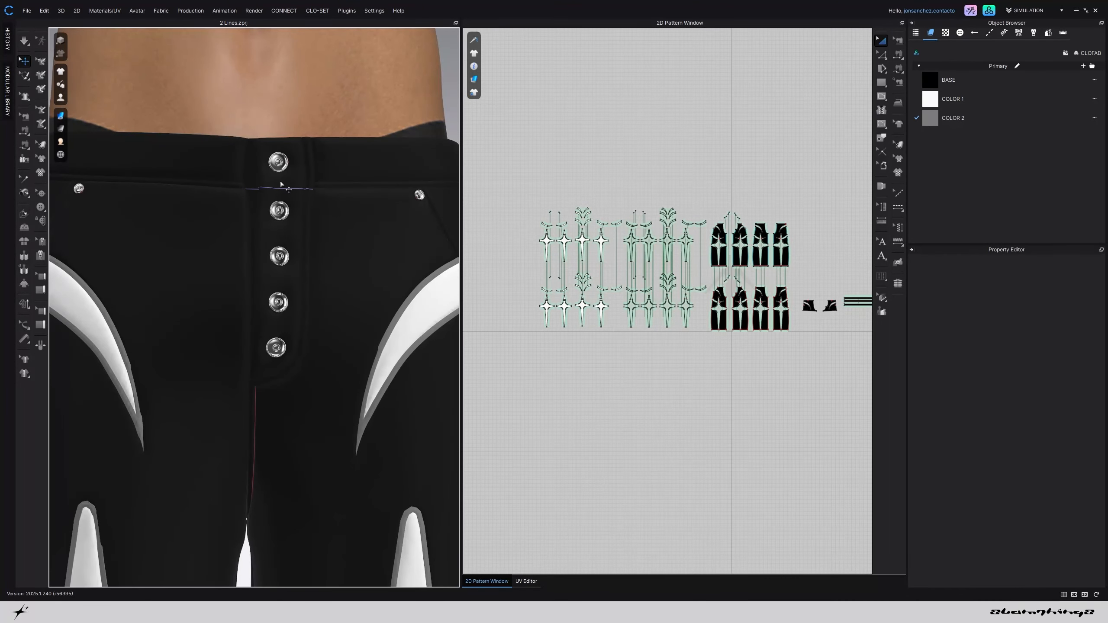
Review the overall fit and silhouette of the full trousers, including the lower legs, from several angles
scroll(279, 192, "down", 10)
middle_click_drag(267, 370, 272, 337)
right_click_drag(272, 337, 215, 370)
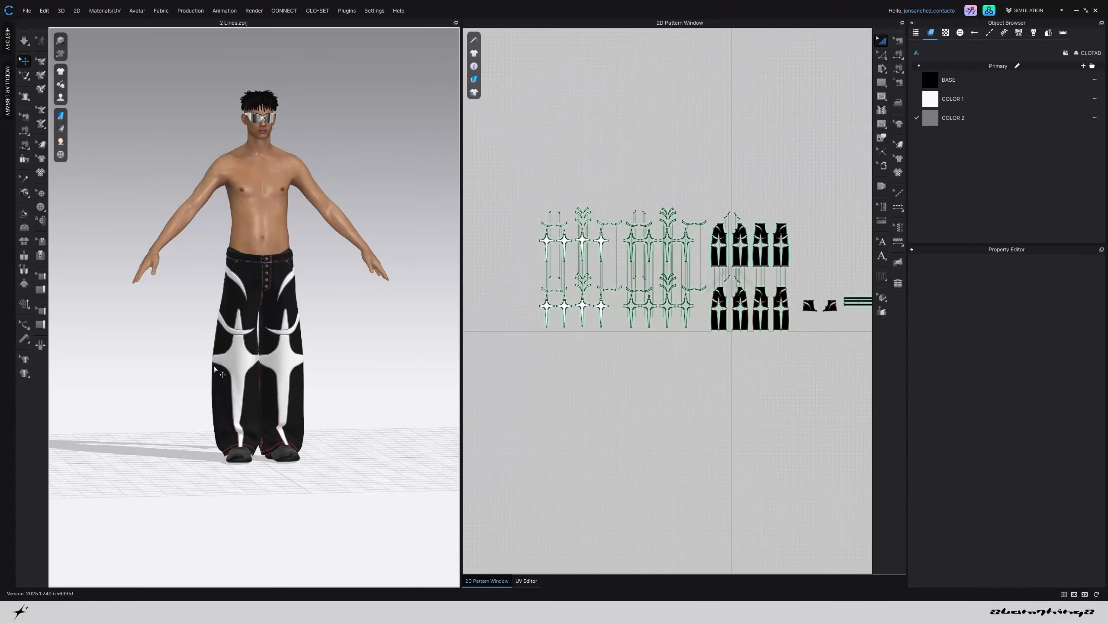
scroll(214, 370, "up", 5)
scroll(210, 359, "down", 3)
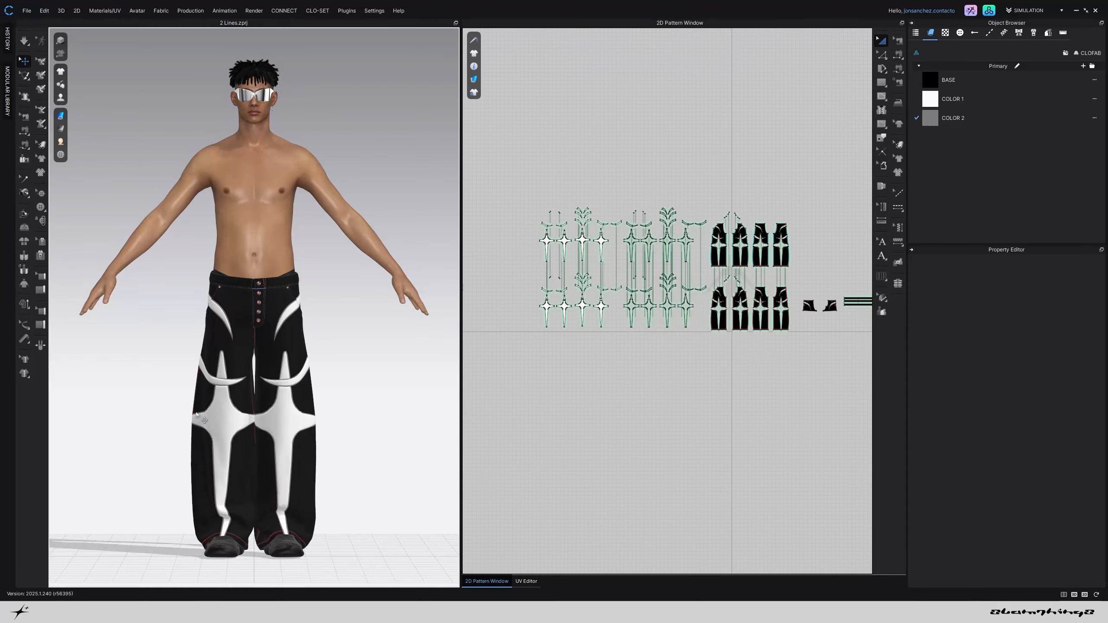
right_click_drag(274, 471, 227, 465)
scroll(227, 465, "up", 2)
middle_click_drag(228, 465, 231, 410)
right_click_drag(264, 481, 371, 502)
scroll(358, 513, "up", 3)
scroll(357, 513, "down", 3)
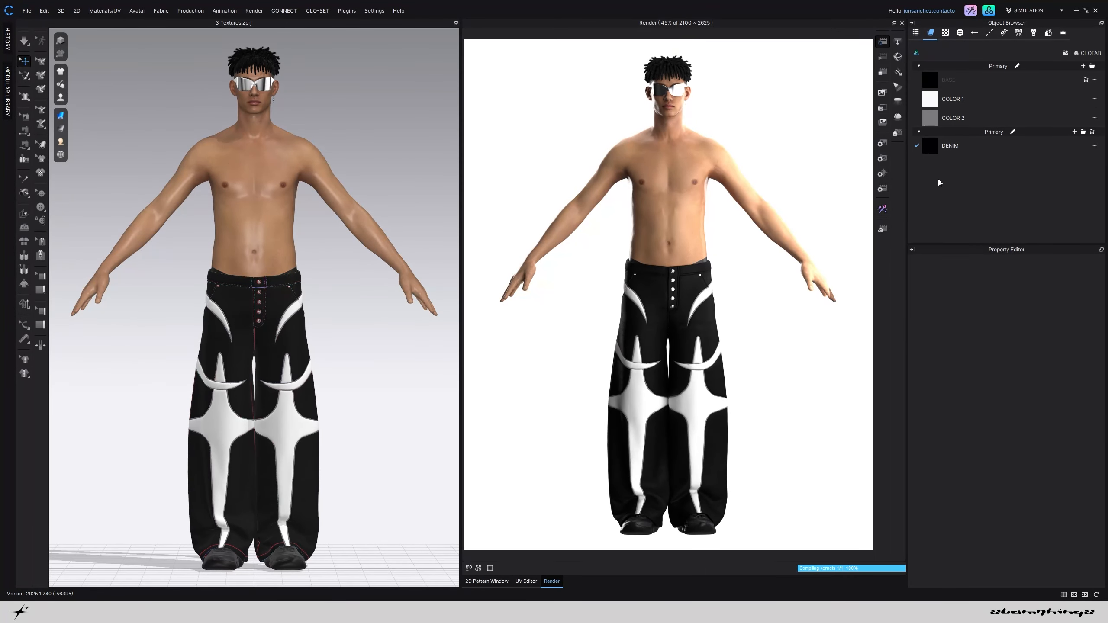
Examine the denim texture, fly buttons and pocket rivets up close in the live render
scroll(313, 364, "up", 5)
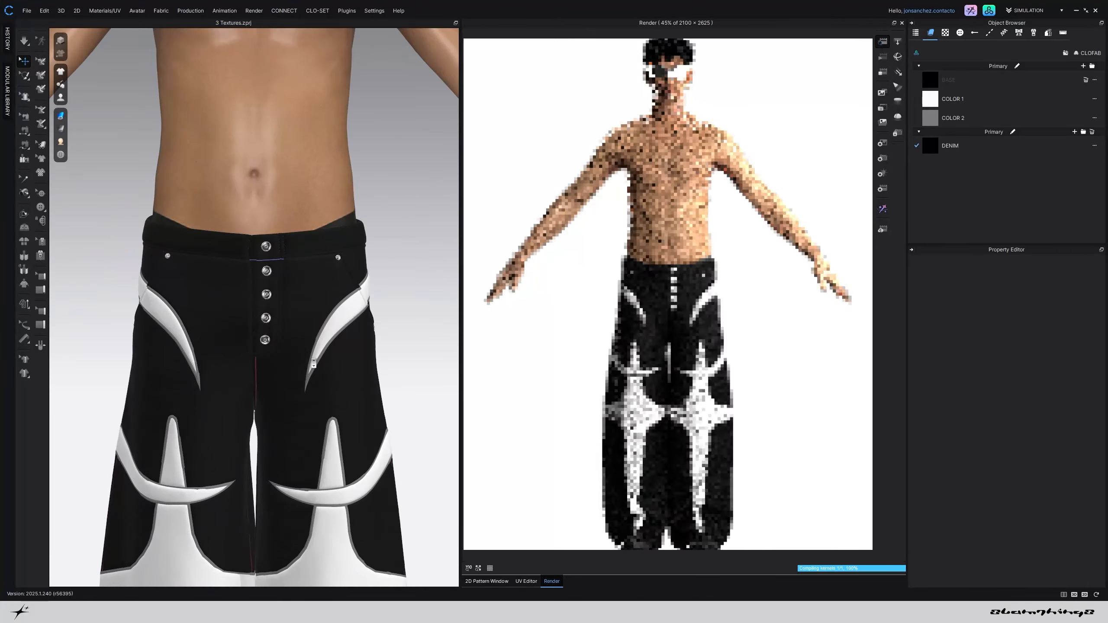
scroll(254, 307, "up", 3)
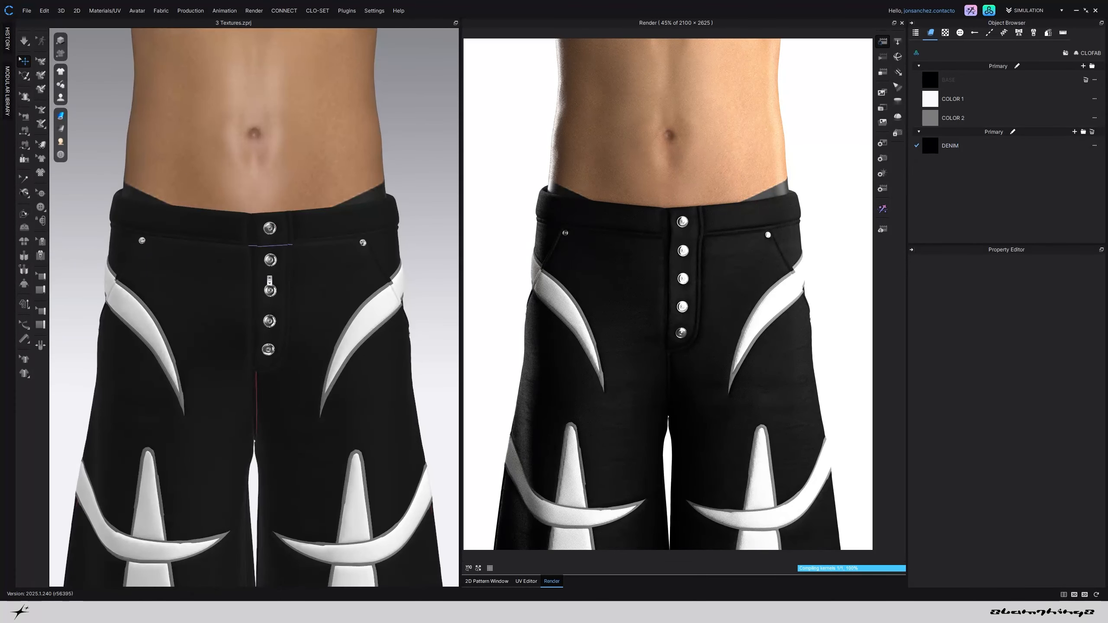
scroll(269, 281, "down", 10)
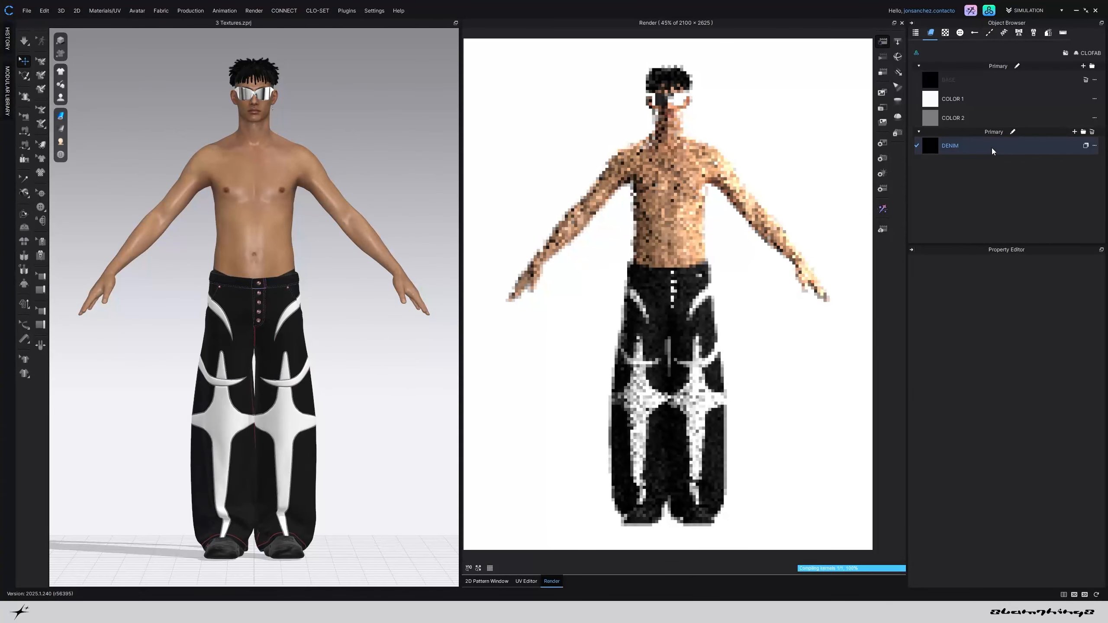
Select the DENIM fabric and review its base color, normal and displacement map settings
left_click(992, 147)
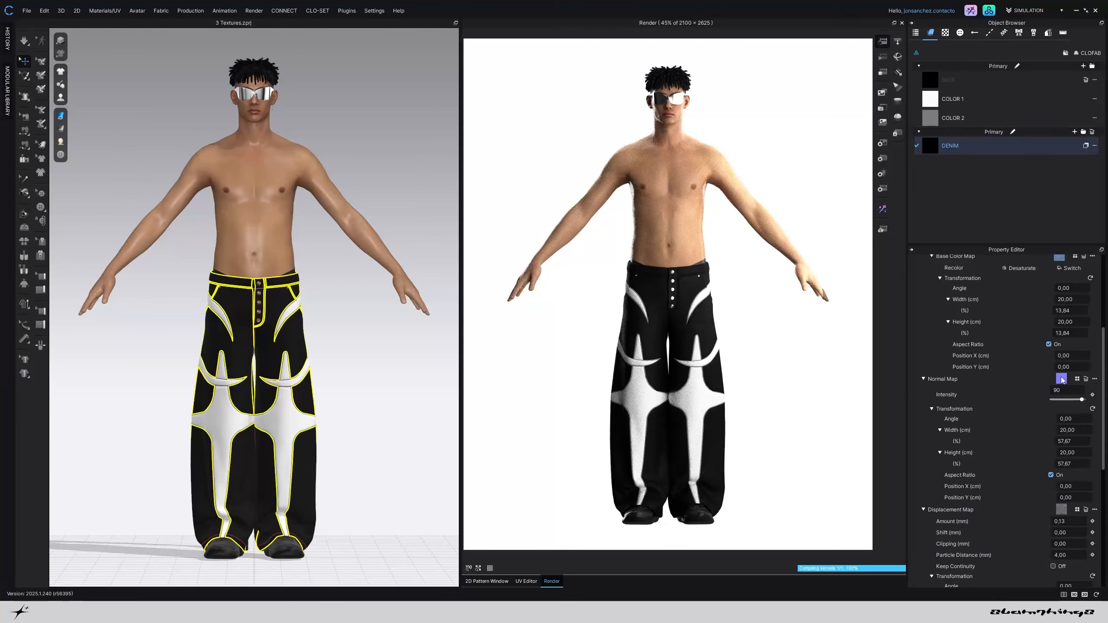
scroll(1055, 509, "down", 2)
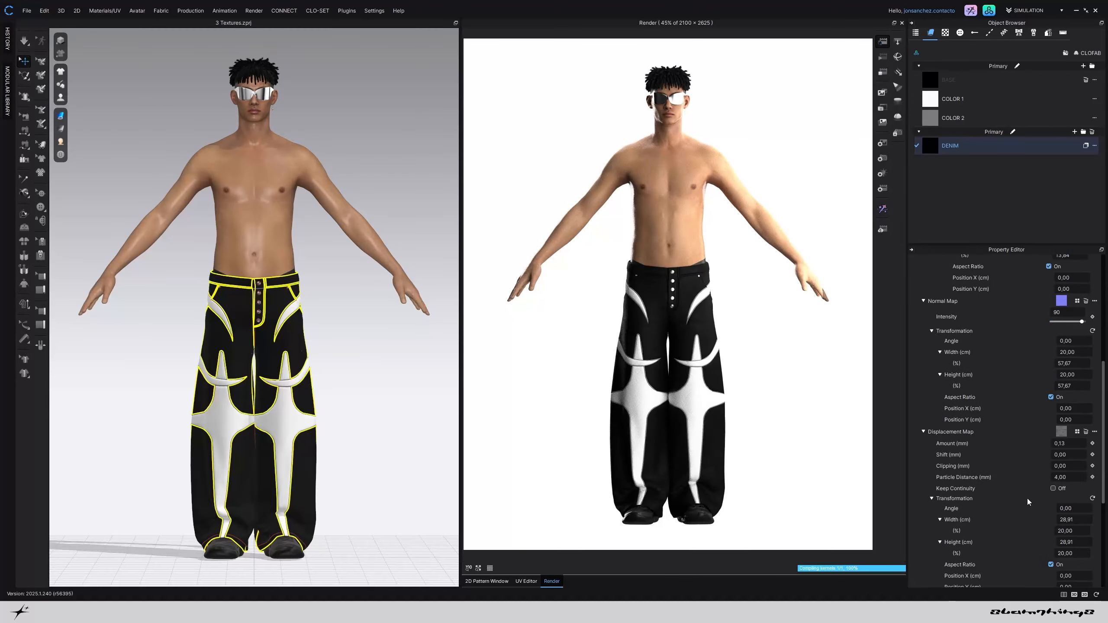
scroll(1013, 490, "up", 1)
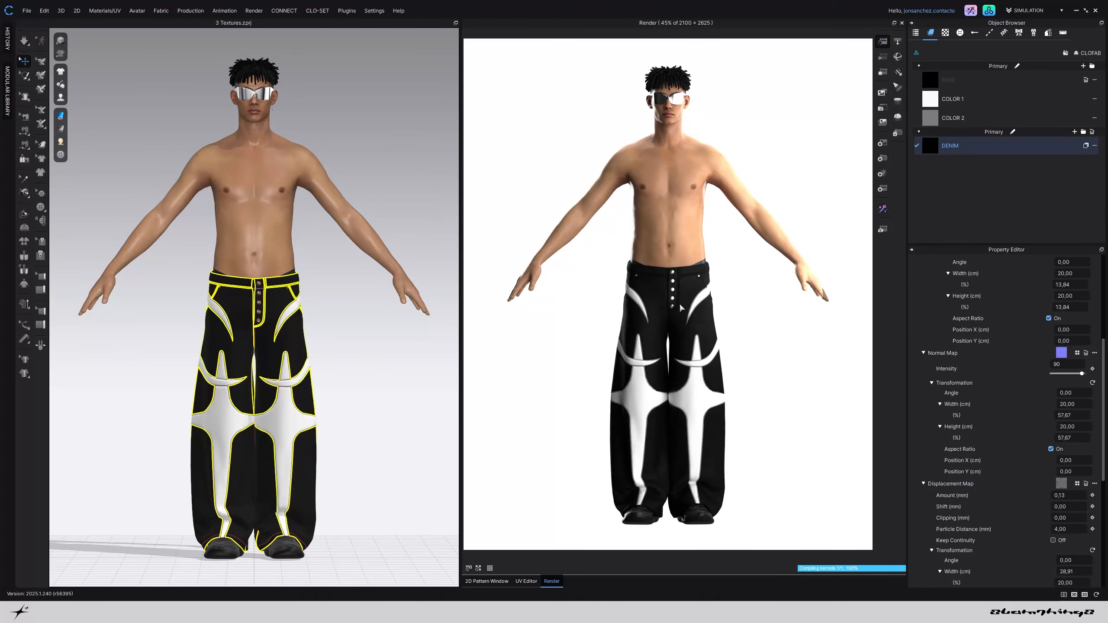
Leave the render and bring up the 2D patterns
left_click(880, 75)
left_click(486, 581)
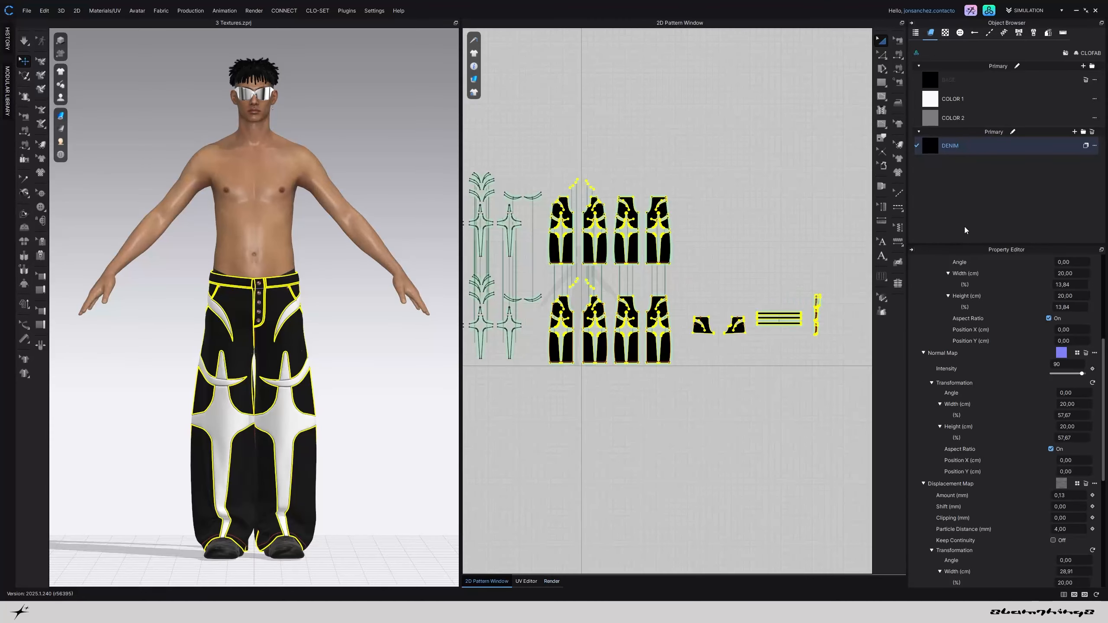
left_click(1074, 132)
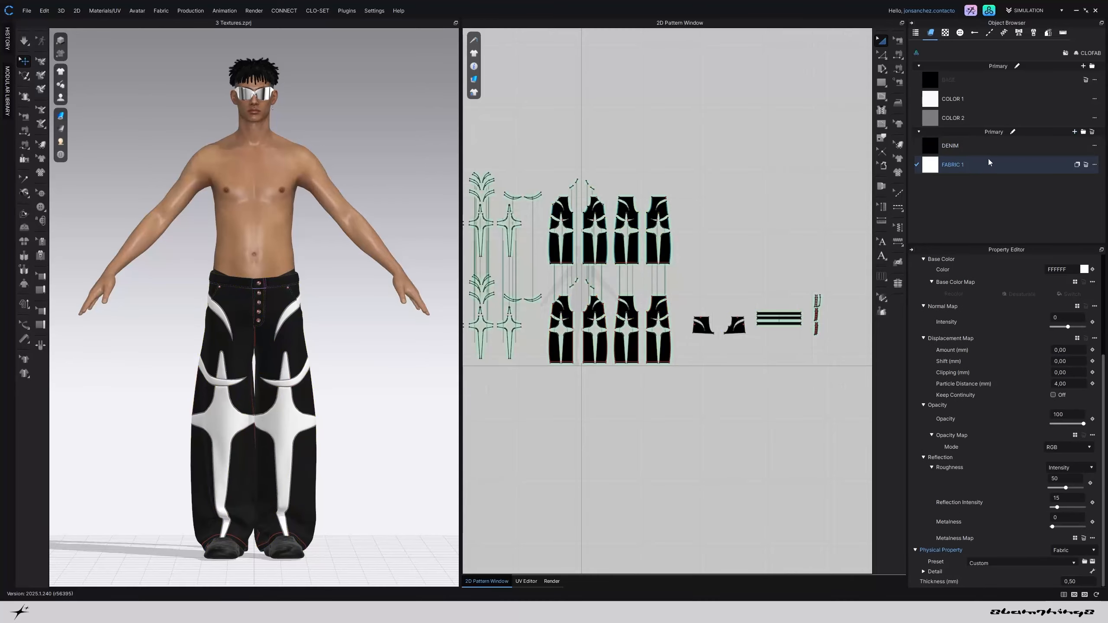
left_click(1086, 165)
left_click(1096, 147)
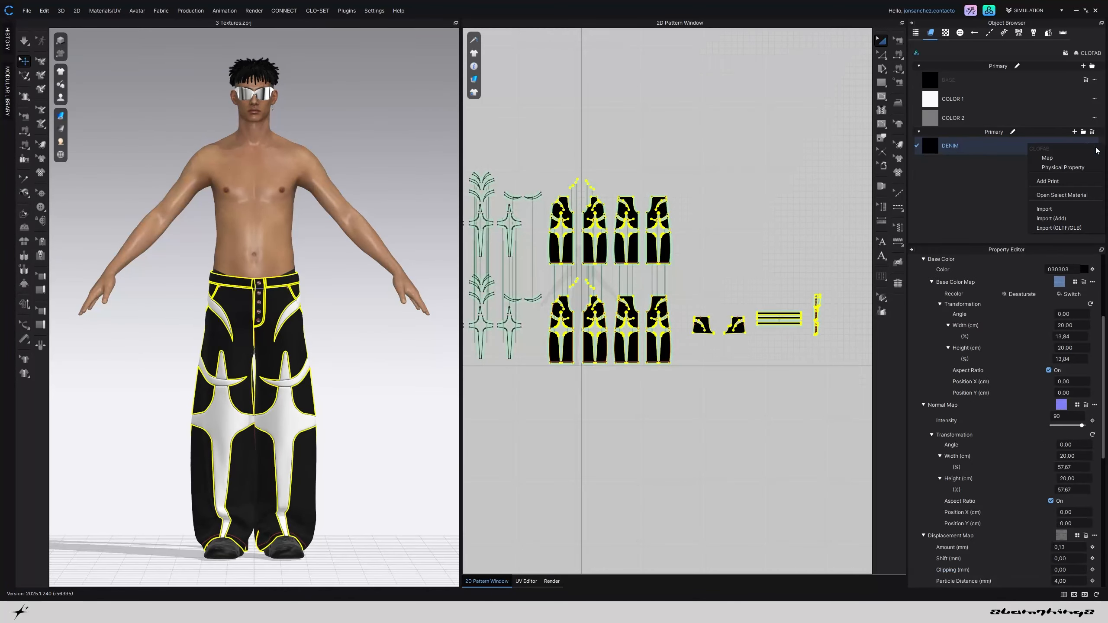
left_click(1014, 160)
Duplicate the DENIM fabric and rename the copy WHITE
left_click(1086, 147)
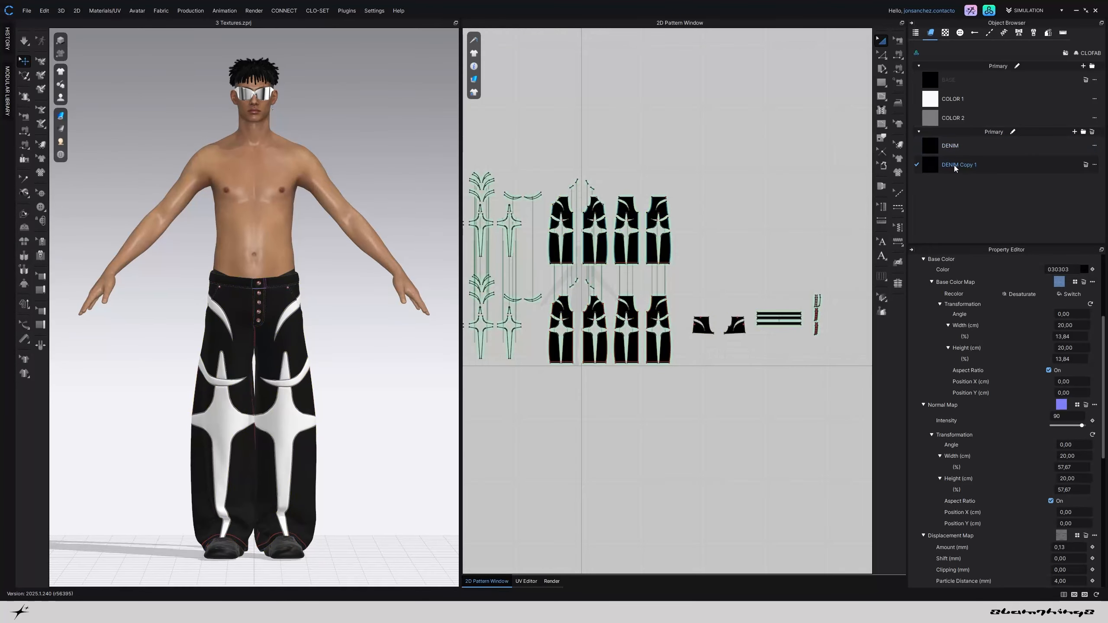
double_click(955, 165)
type("WHI")
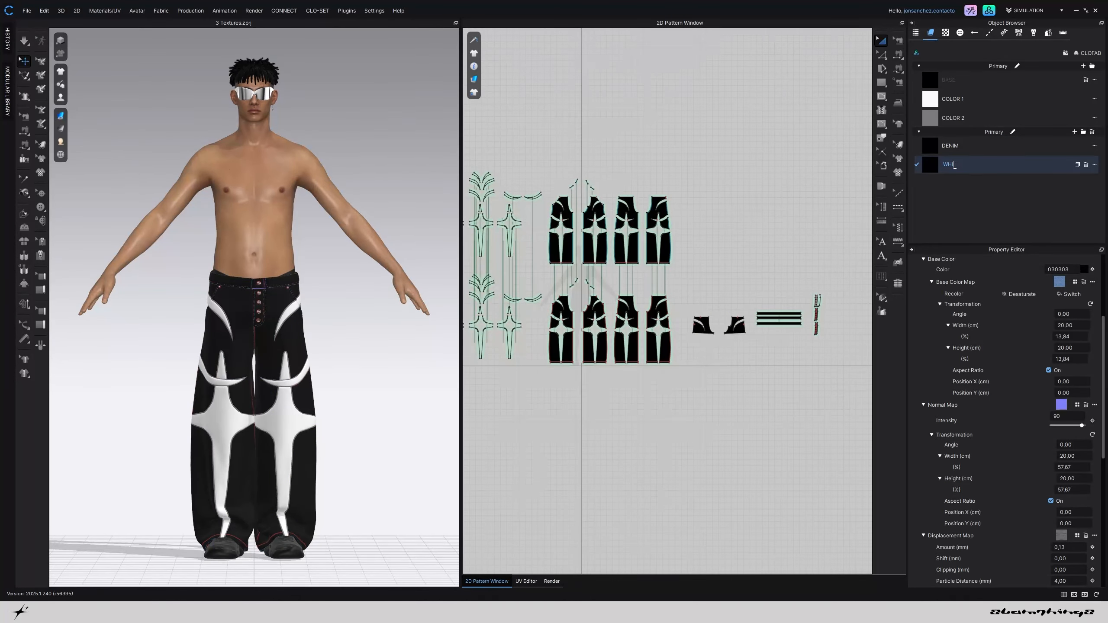
type("TE")
Duplicate the WHITE fabric and rename the copy GREY
left_click(1077, 164)
double_click(961, 184)
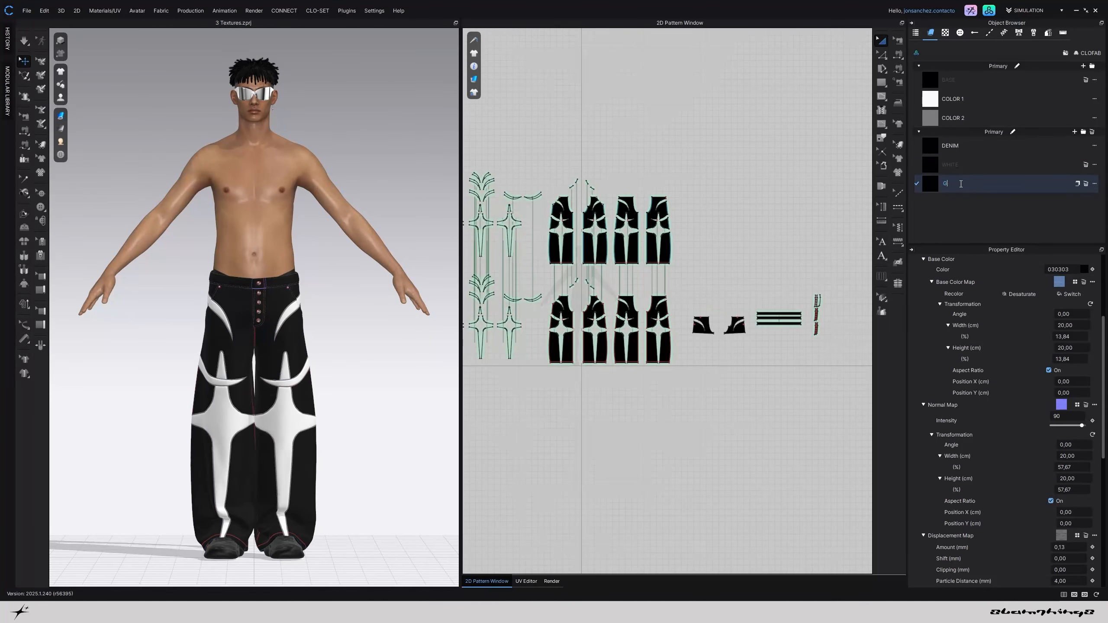
key("Return")
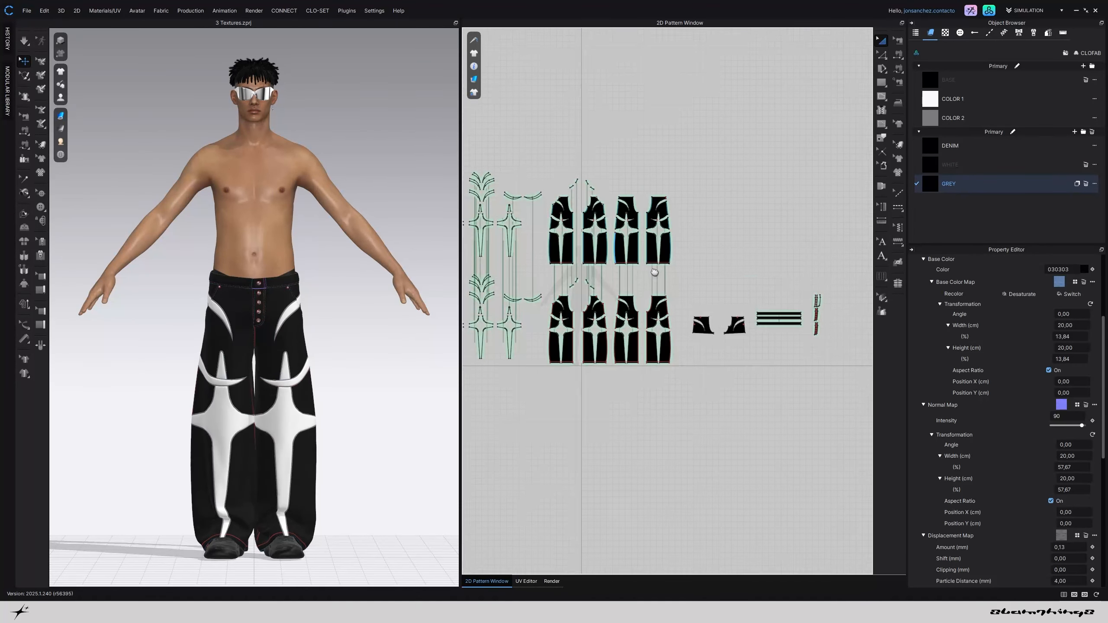
Assign the WHITE fabric to all star and curved appliqué patterns that use COLOR 1
middle_click_drag(582, 256, 791, 289)
left_click_drag(477, 181, 618, 422)
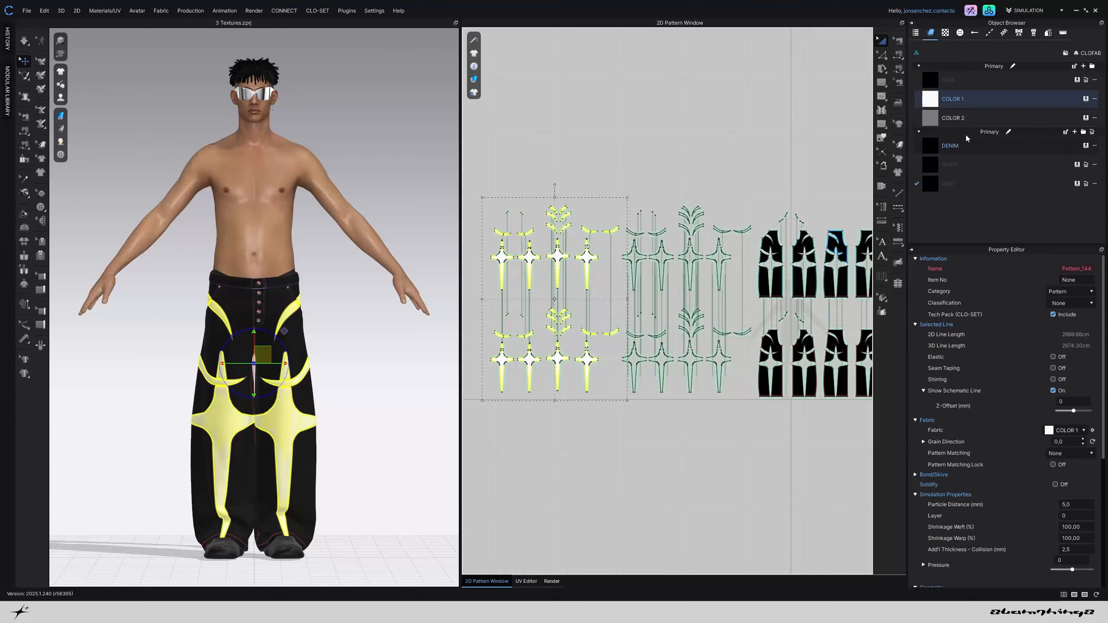
left_click_drag(958, 165, 557, 257)
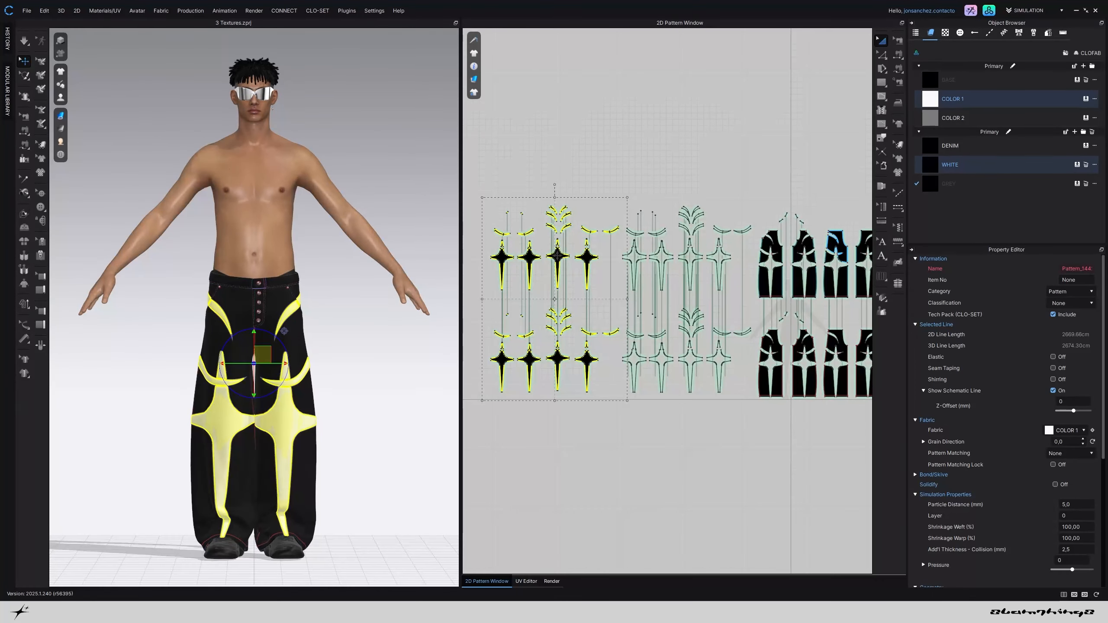
Set the WHITE fabric's base color to EFEFEF and desaturate its base color map
left_click(1036, 168)
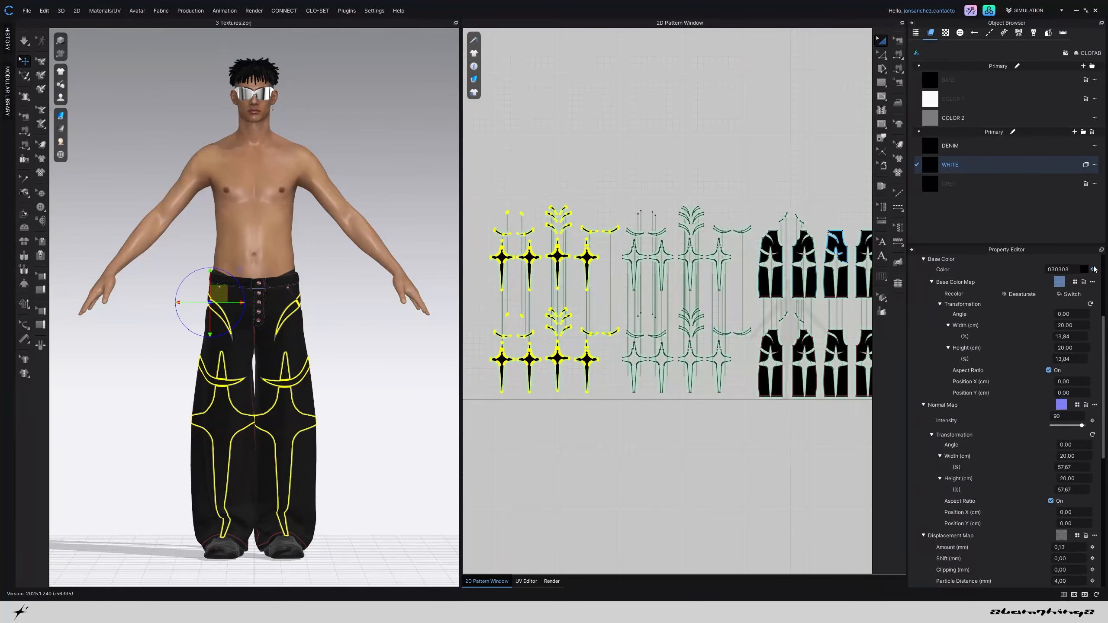
left_click(1085, 269)
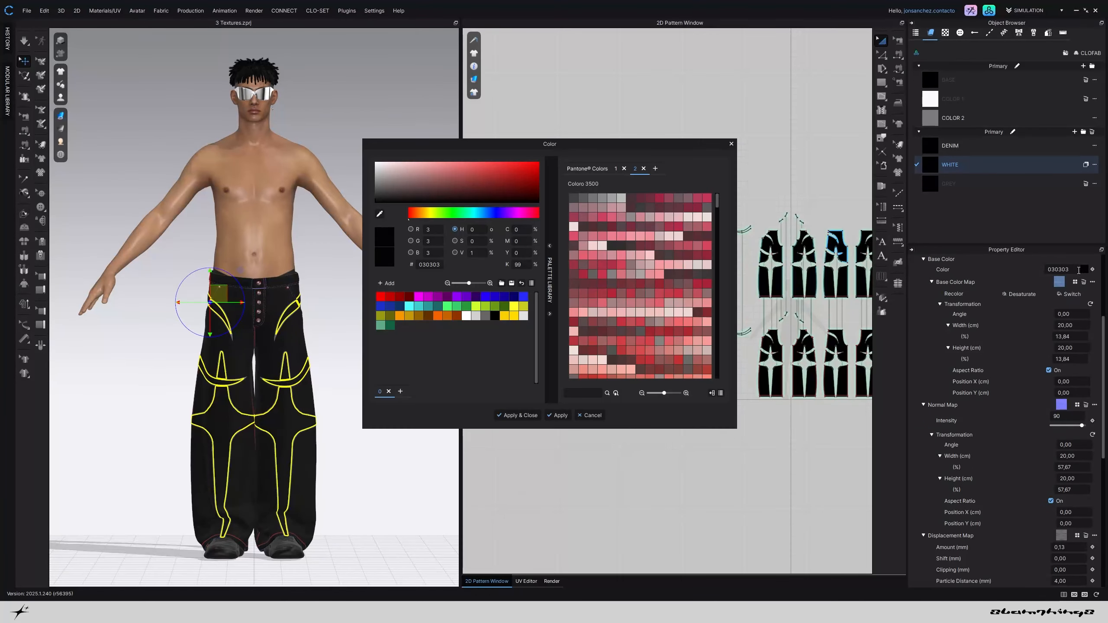
left_click(378, 165)
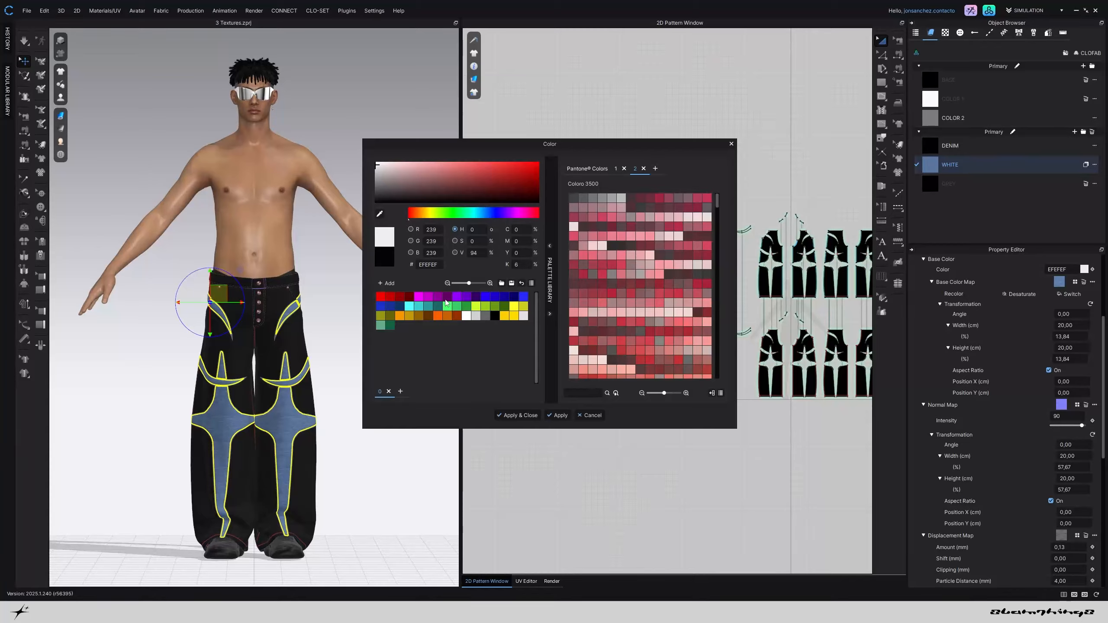
left_click(525, 416)
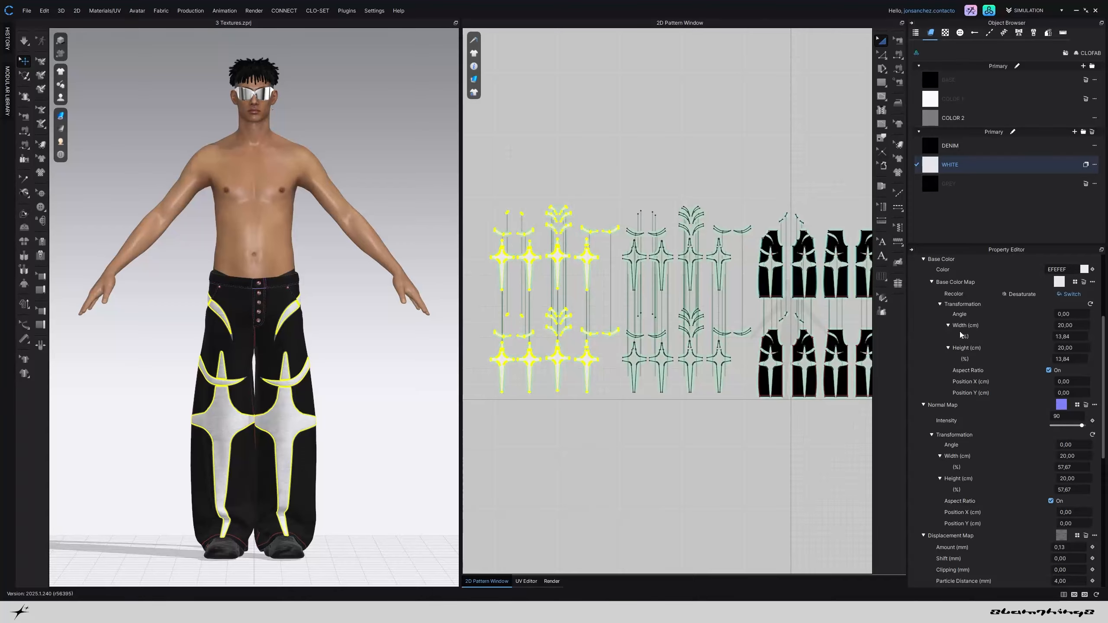
scroll(288, 380, "up", 5)
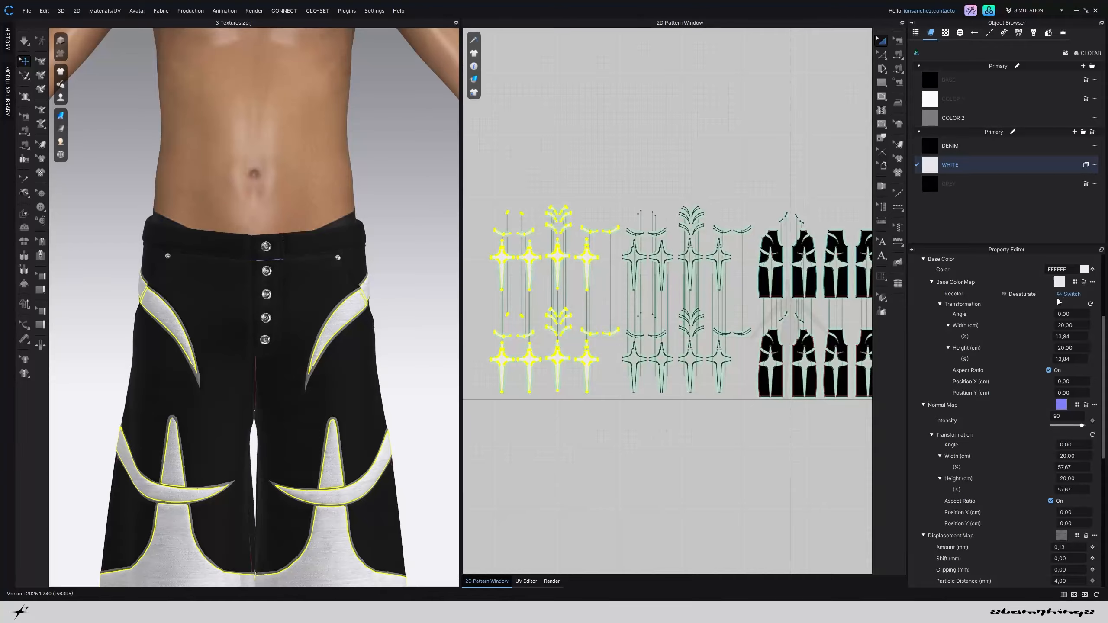
left_click(1018, 295)
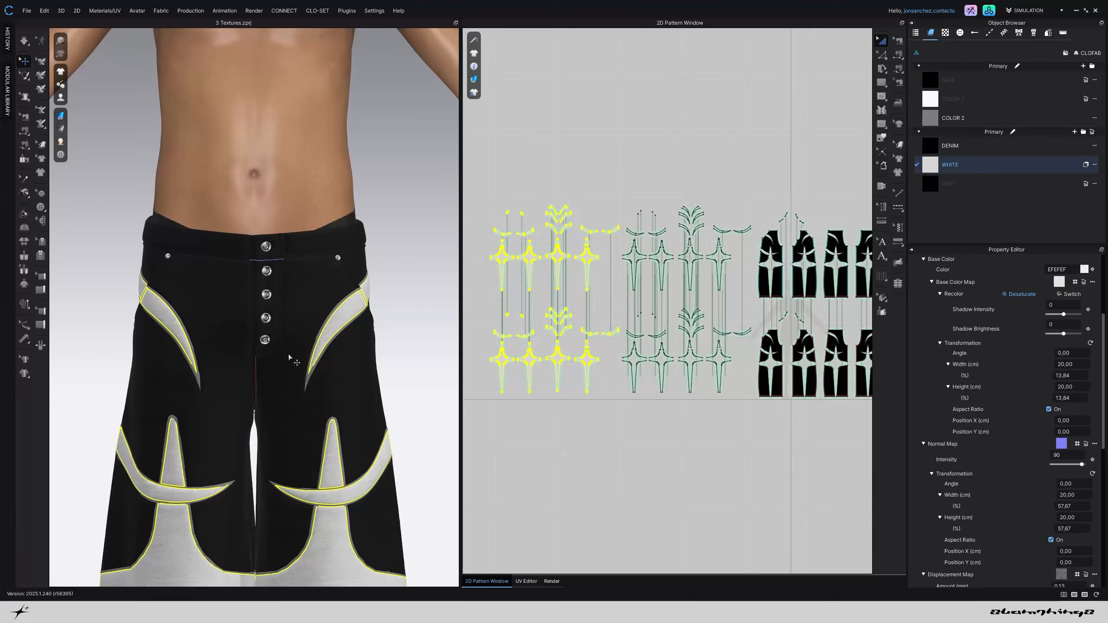
Examine the white denim appliqué, its edges and the fly area up close on the 3D trousers
scroll(330, 424, "down", 5)
left_click(384, 404)
right_click_drag(335, 411, 366, 414)
scroll(365, 413, "up", 8)
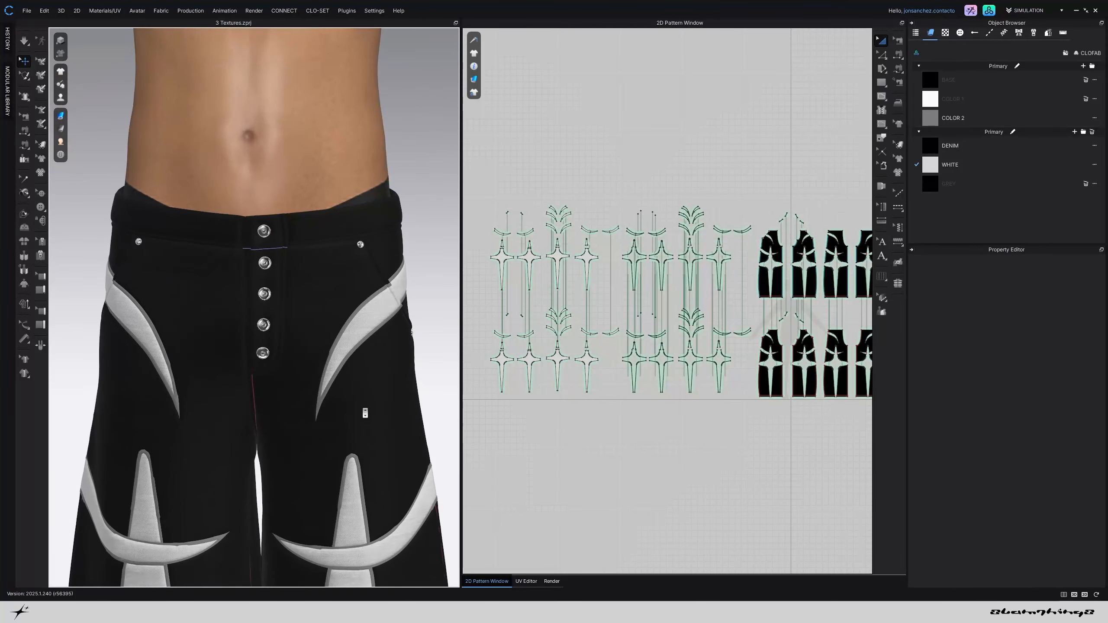
scroll(366, 413, "up", 3)
scroll(366, 413, "up", 3)
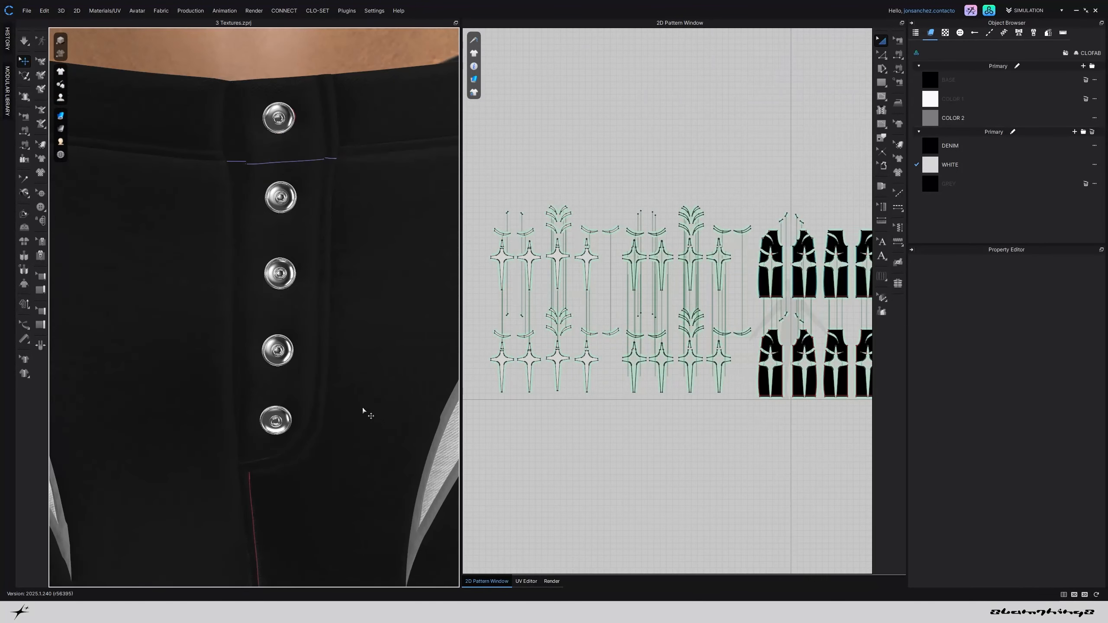
scroll(366, 413, "down", 12)
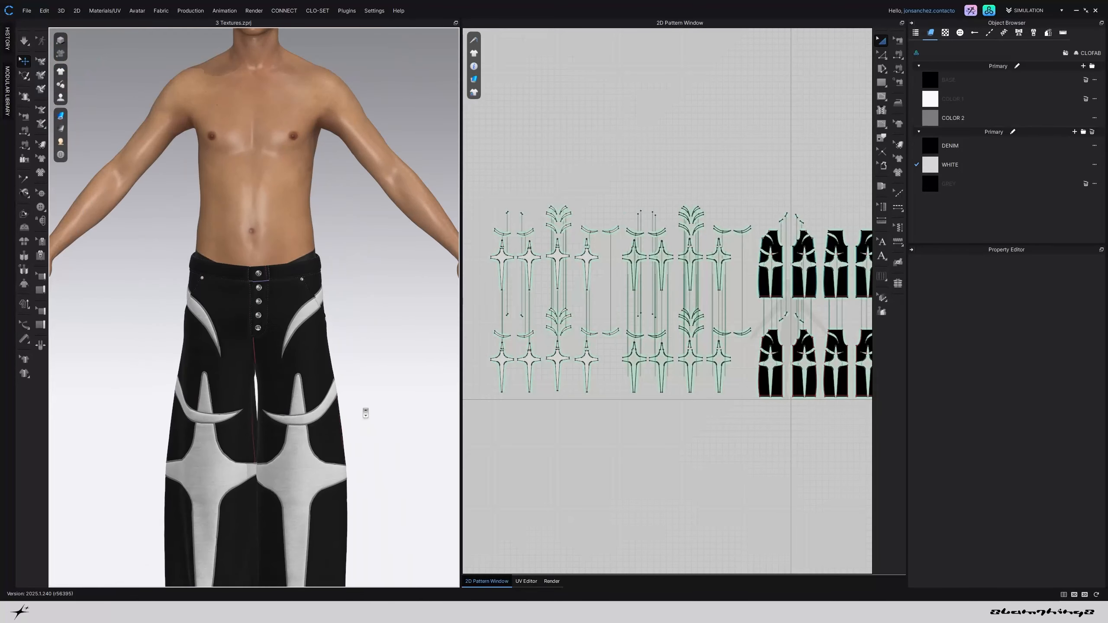
Set the GREY fabric's base color to 8F8F8F
left_click(973, 184)
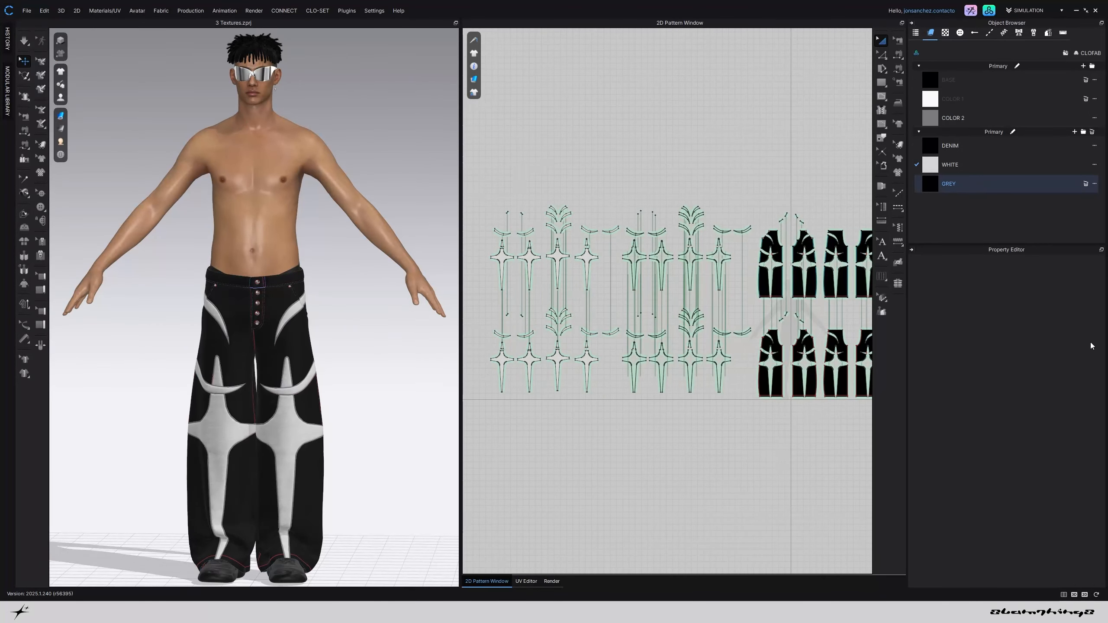
left_click(1084, 270)
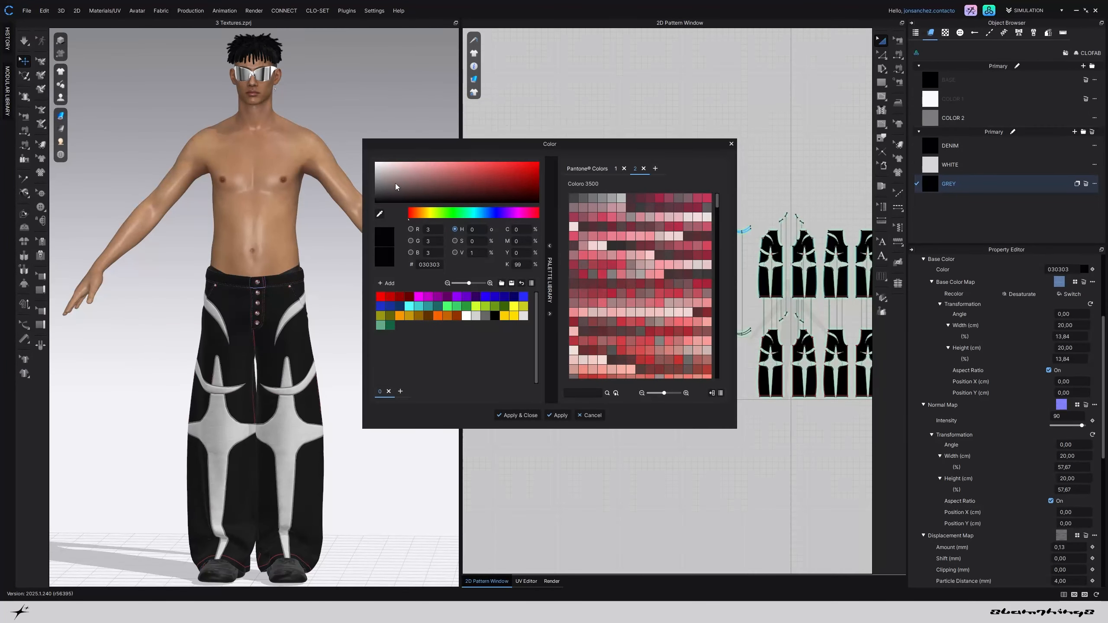
left_click_drag(395, 184, 361, 184)
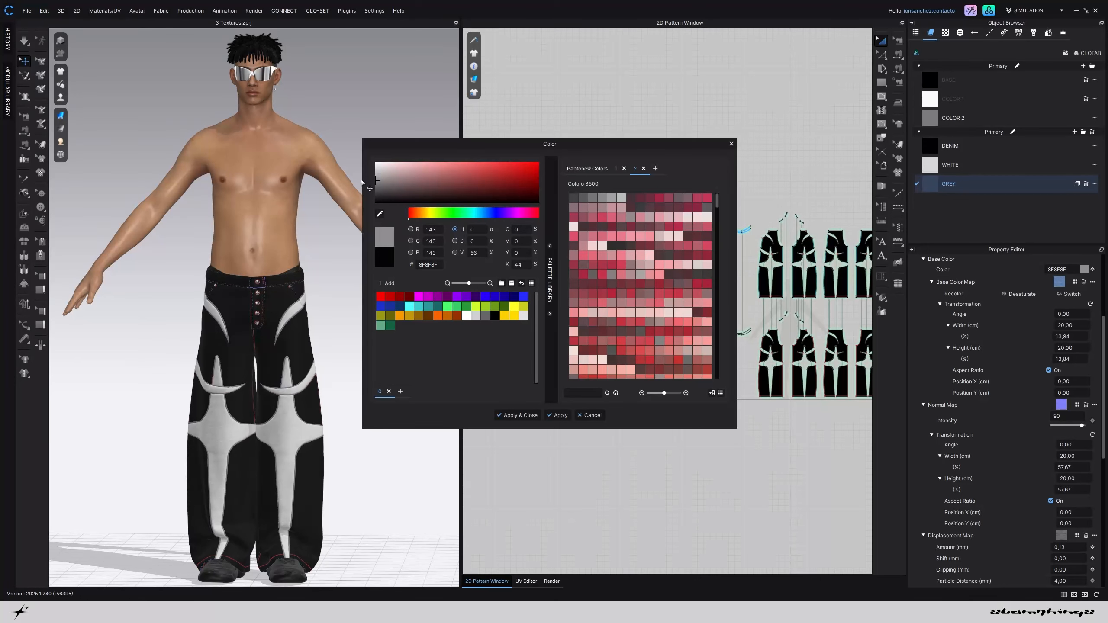
left_click(517, 415)
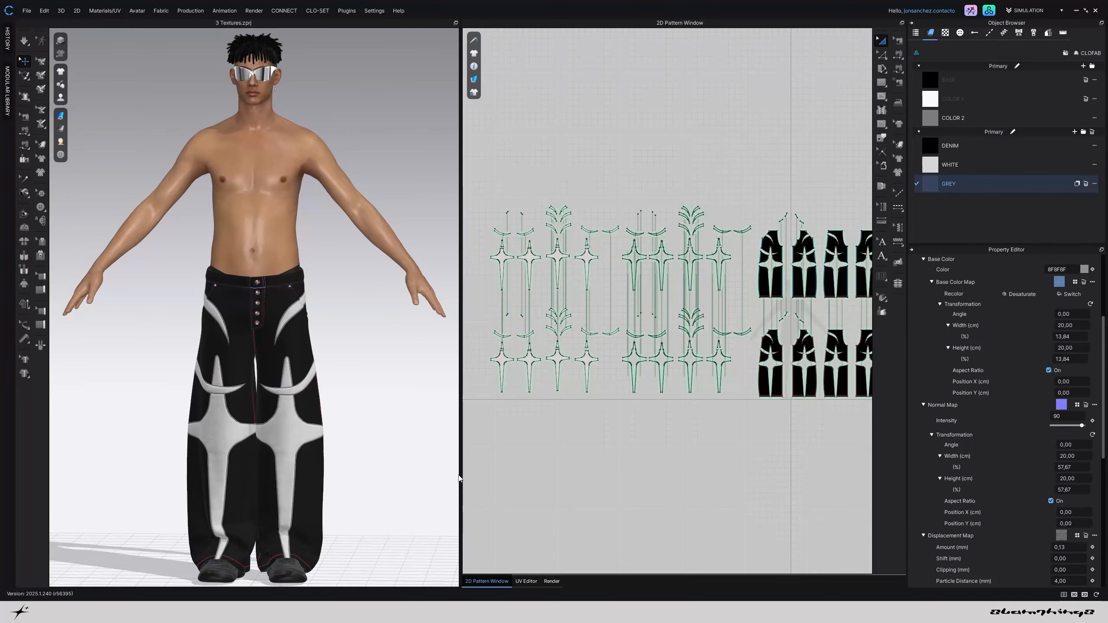
Assign the GREY fabric to the star and curved appliqué patterns that use COLOR 2
left_click_drag(628, 195, 762, 402)
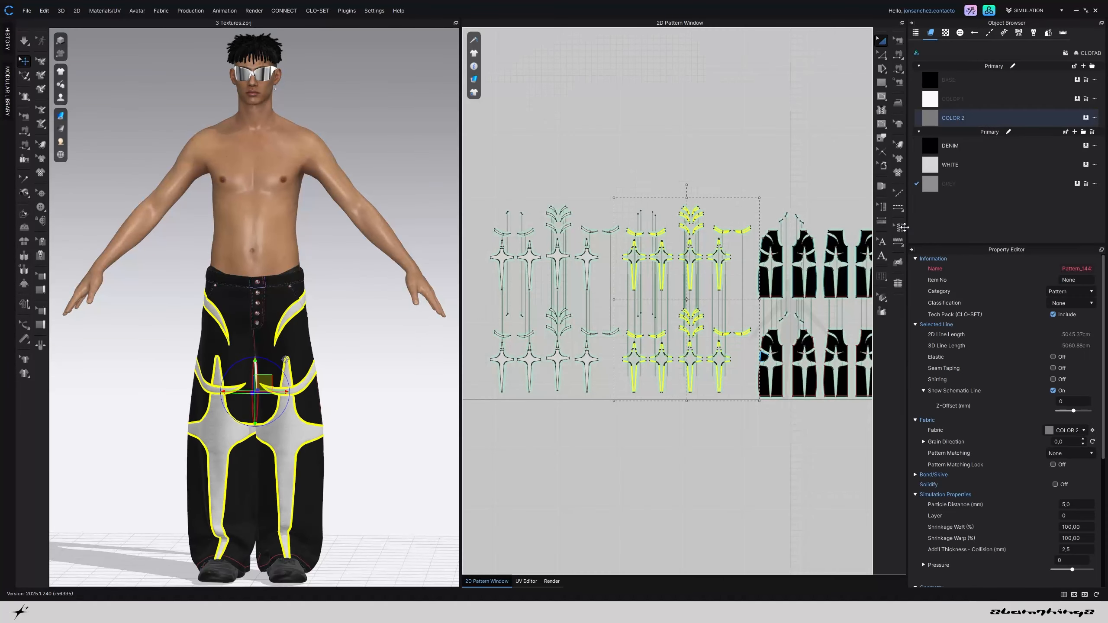
left_click(1066, 429)
left_click(1064, 502)
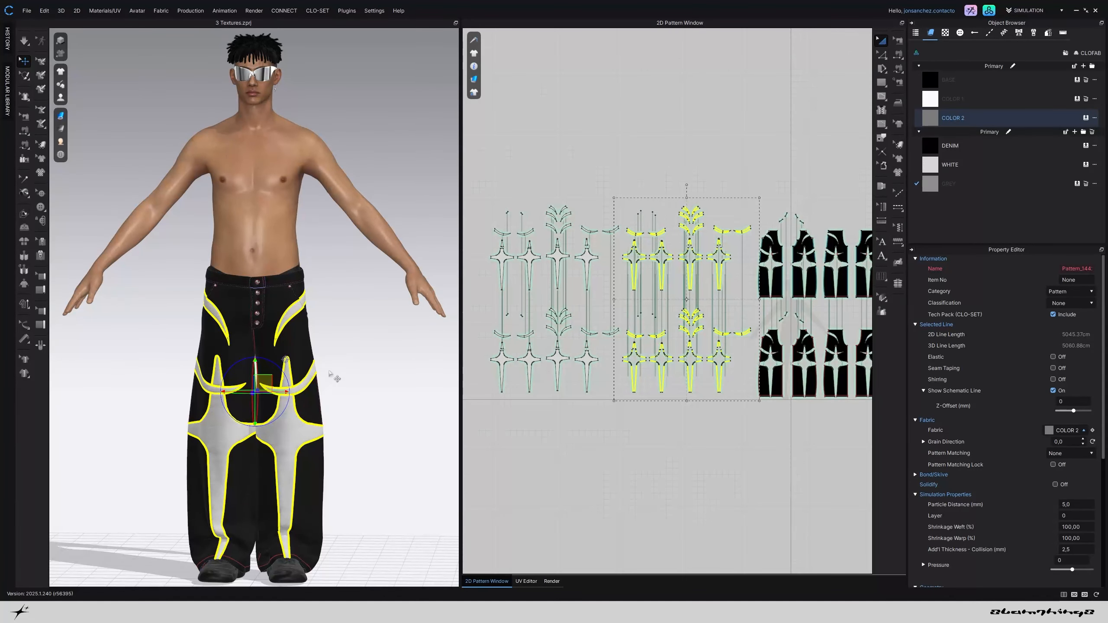
Examine the grey edging around the white appliqué up close and across the full trousers
scroll(336, 369, "up", 5)
scroll(351, 353, "down", 1)
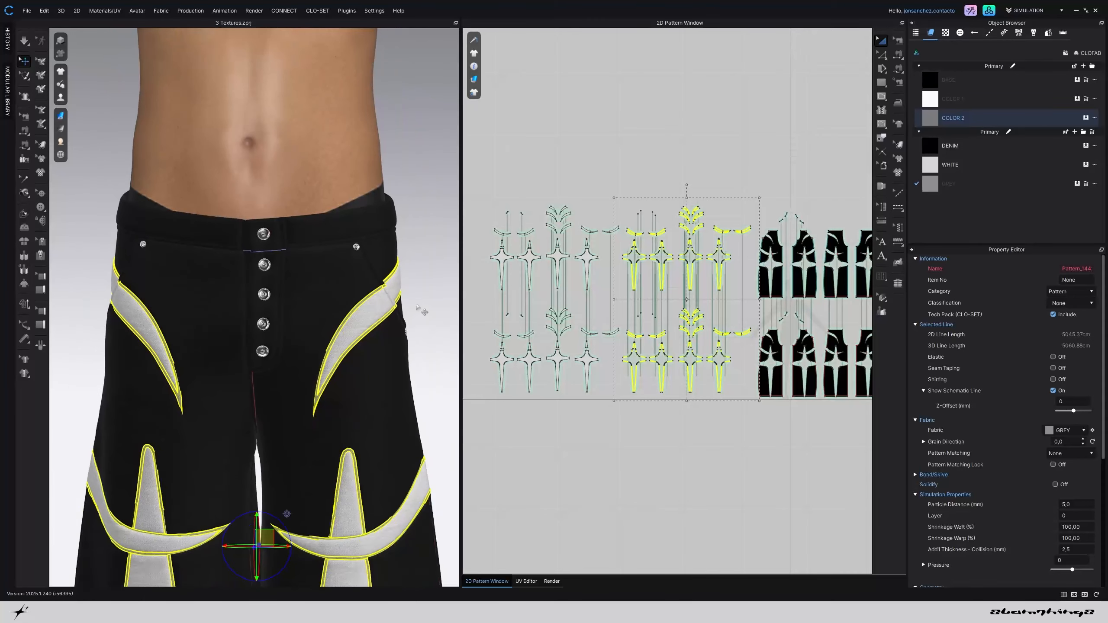
left_click(421, 310)
scroll(421, 310, "up", 1)
scroll(419, 309, "down", 4)
scroll(418, 309, "down", 6)
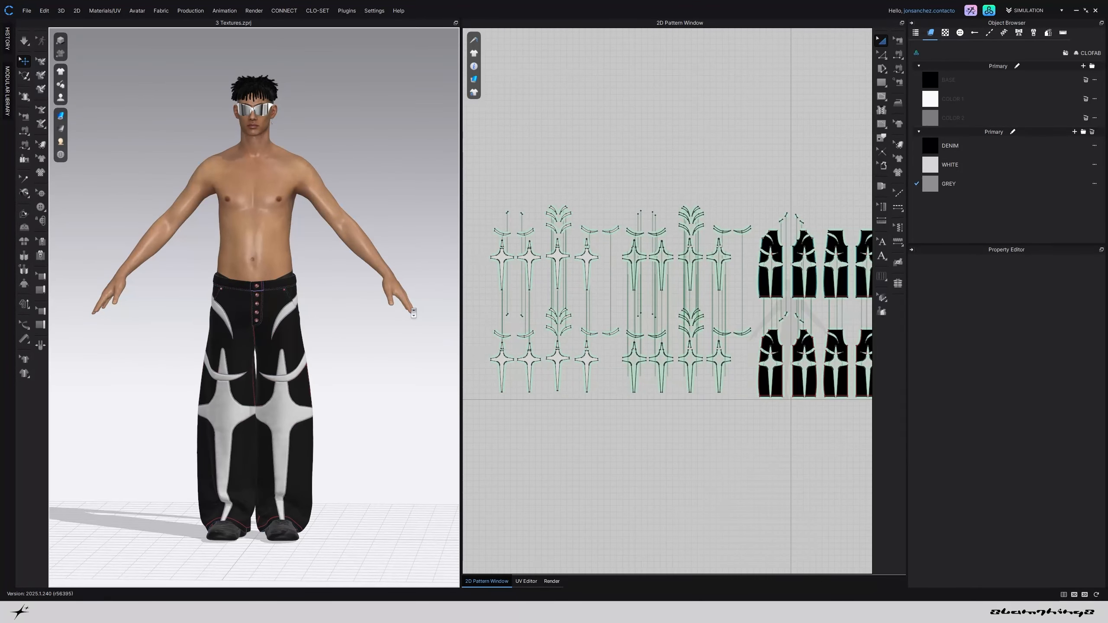
scroll(414, 313, "up", 3)
scroll(414, 312, "down", 3)
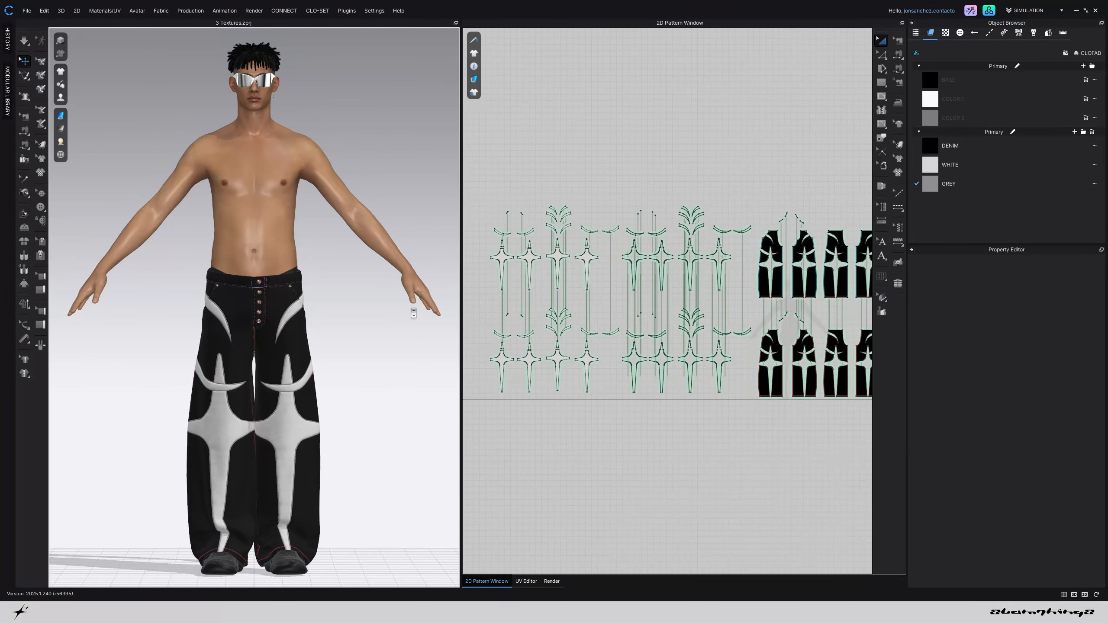
scroll(414, 312, "down", 1)
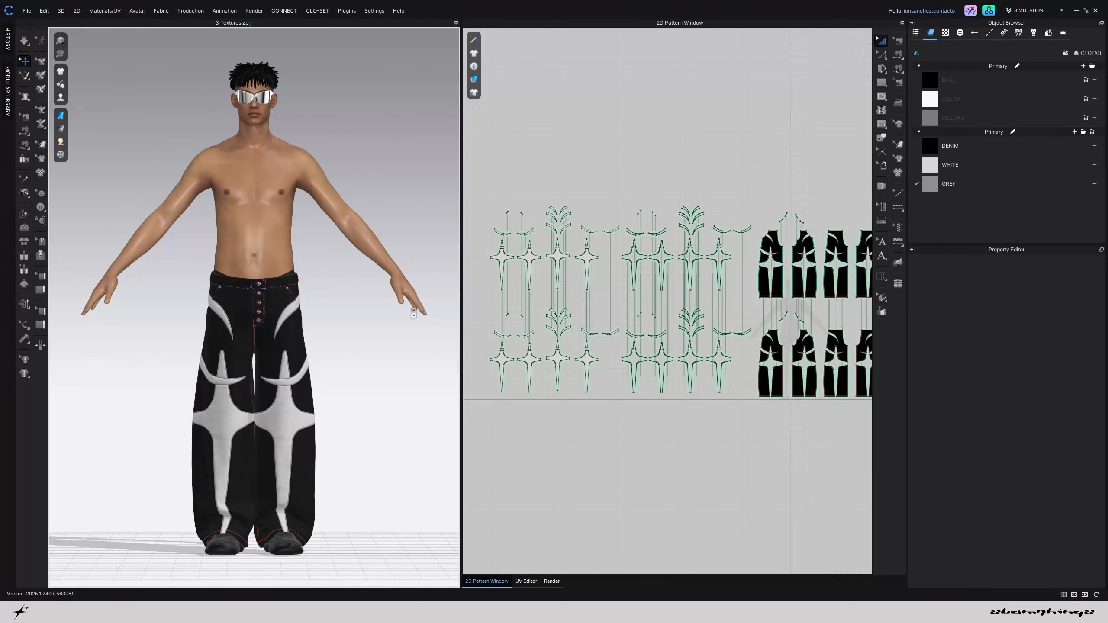
Open the render and review how the white and grey denim appliqué looks
left_click(259, 12)
left_click(261, 23)
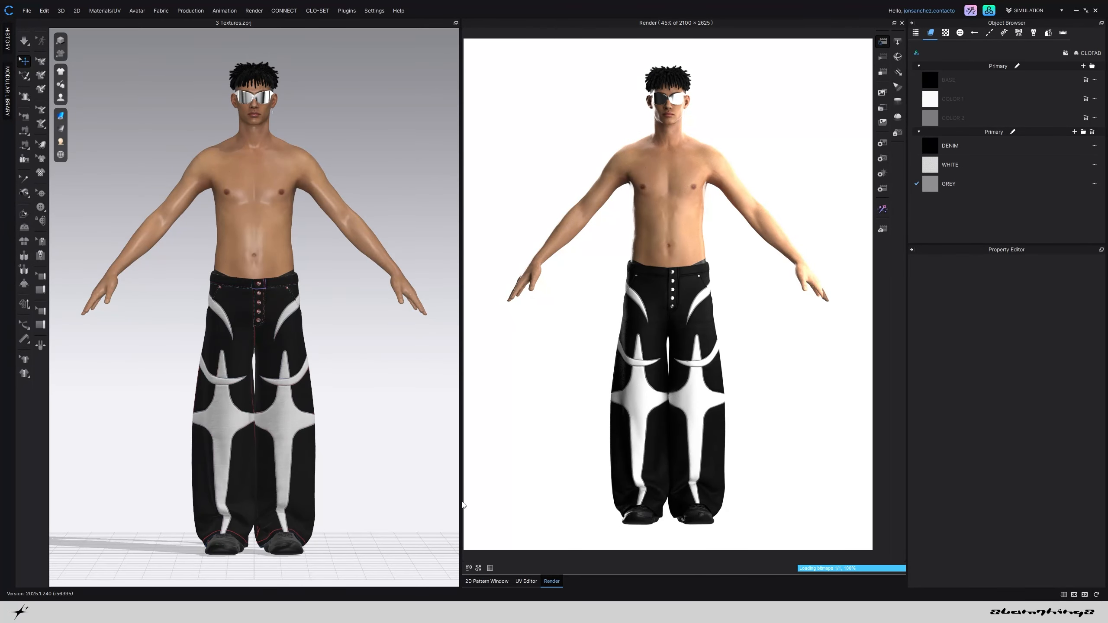
scroll(283, 450, "up", 2)
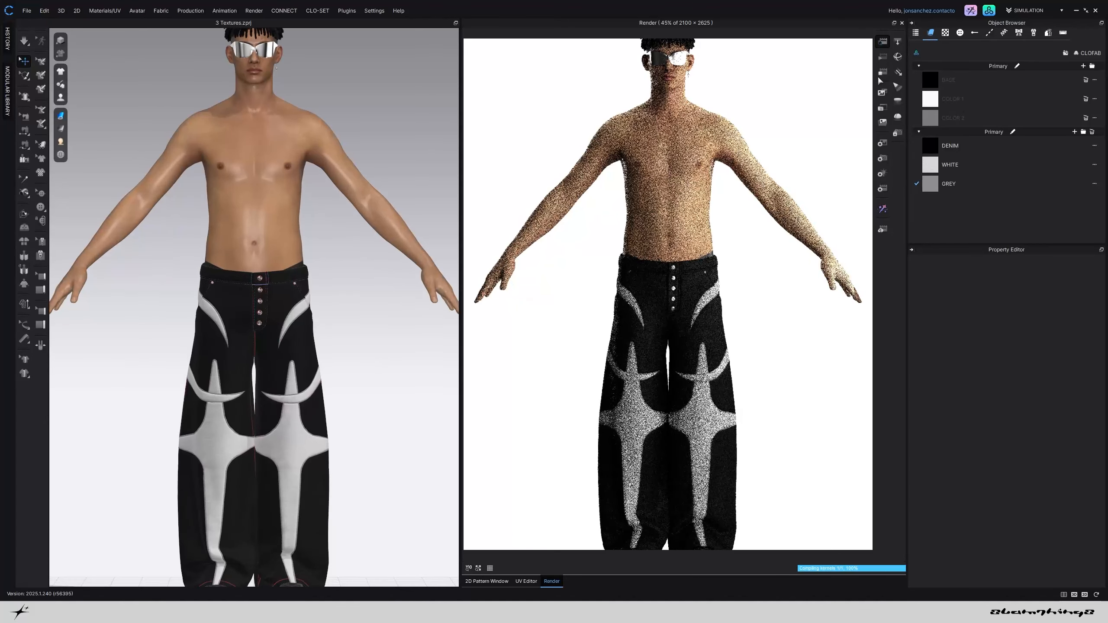
Select the appliqué patterns that use GREY in the 2D layout and assign them the WHITE fabric
left_click(487, 581)
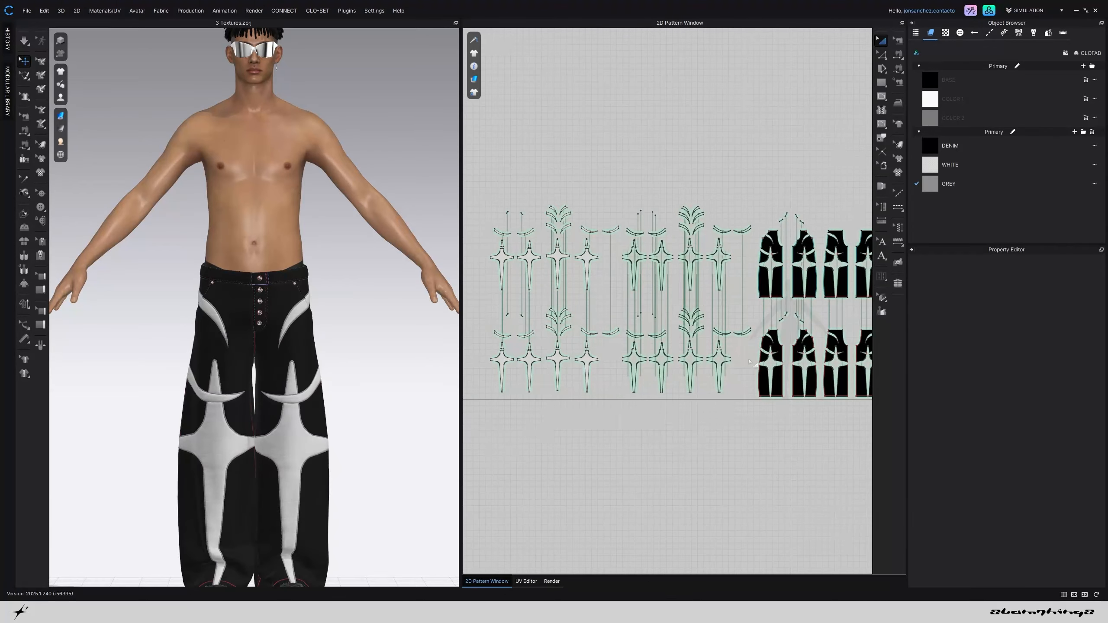
left_click_drag(618, 177, 760, 413)
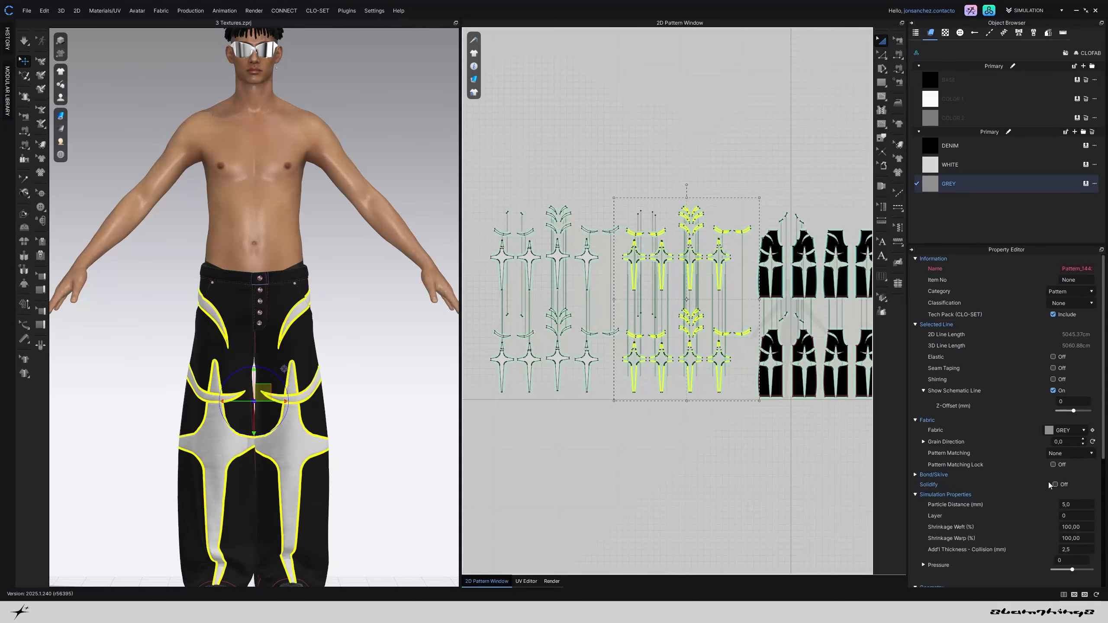
left_click(1056, 444)
left_click(1062, 431)
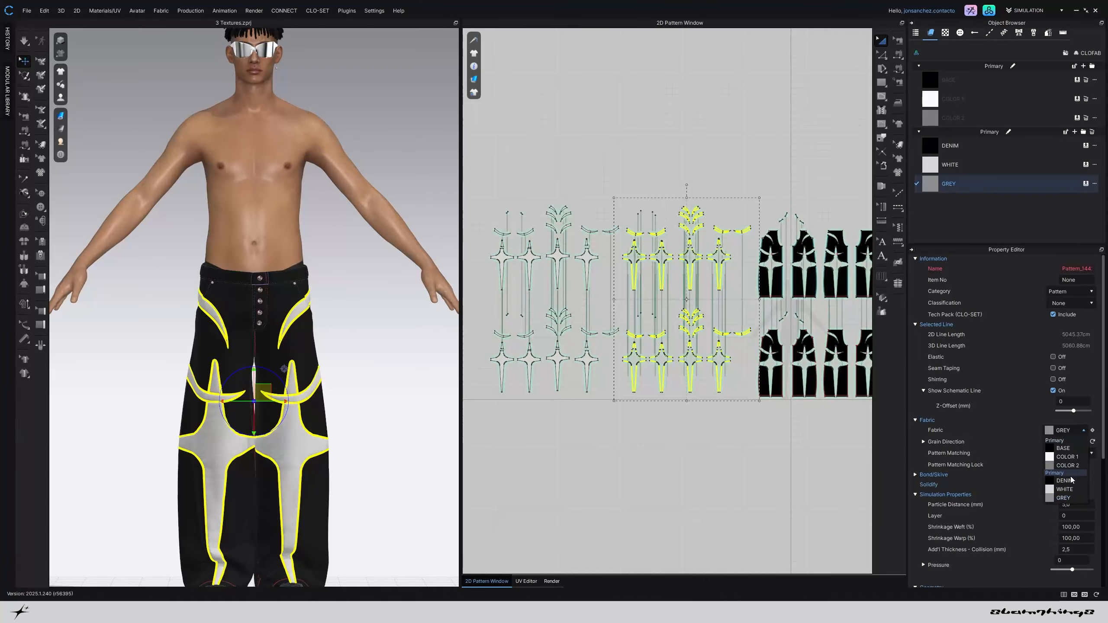
left_click(1064, 484)
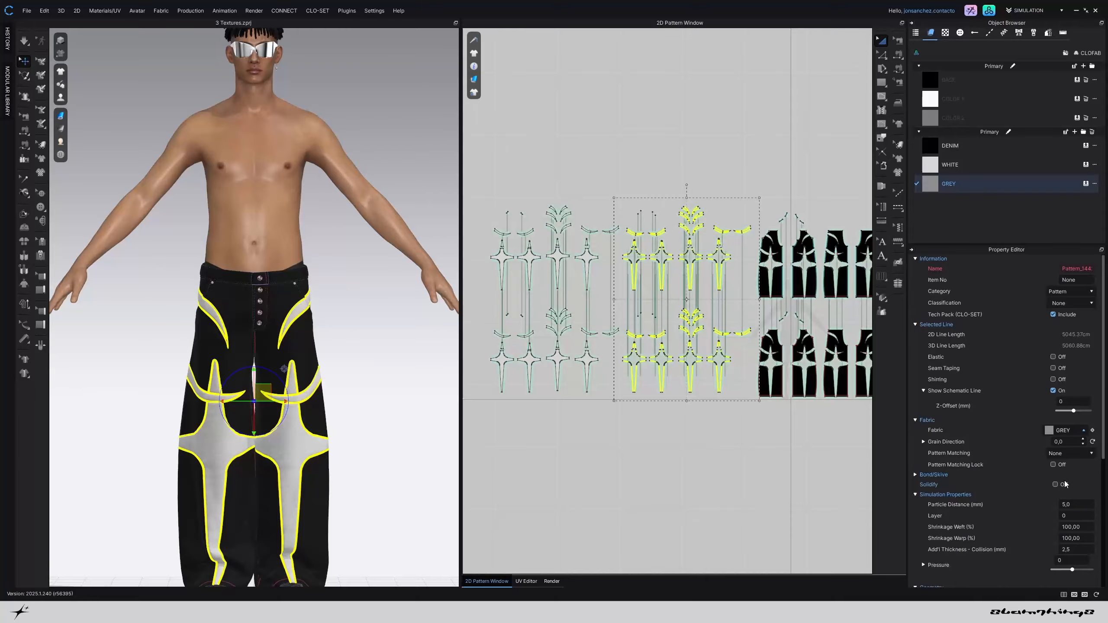
Examine the star and crescent appliqué on the trouser legs up close in 3D
left_click(364, 383)
scroll(366, 406, "up", 5)
right_click_drag(365, 413, 329, 412)
scroll(329, 411, "down", 3)
middle_click_drag(332, 411, 311, 279)
scroll(309, 276, "up", 6)
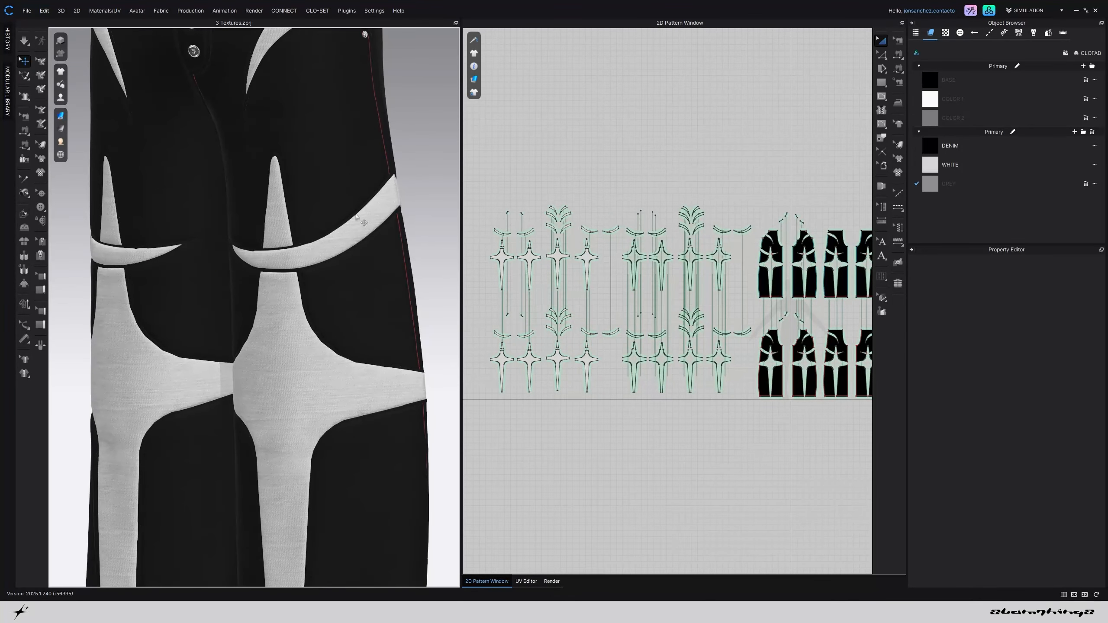
Review the white appliqué across the full trousers from the front in 3D and check the patterns' UV layout
scroll(322, 297, "down", 6)
scroll(353, 317, "up", 4)
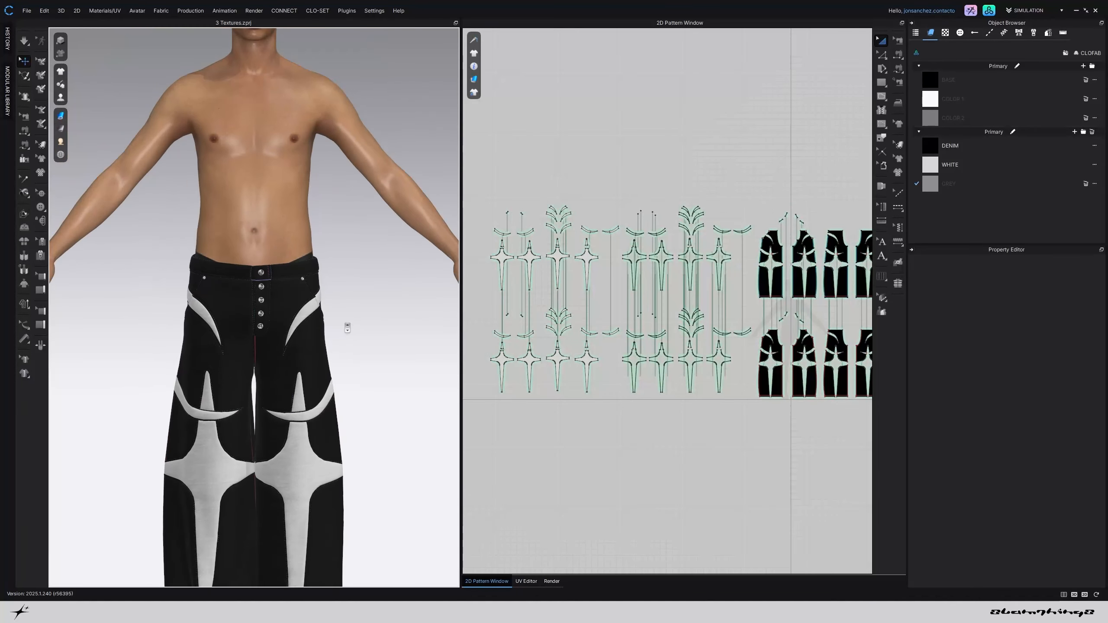
scroll(347, 328, "down", 4)
right_click_drag(346, 354, 308, 379)
key("2")
scroll(309, 381, "up", 5)
scroll(309, 381, "down", 5)
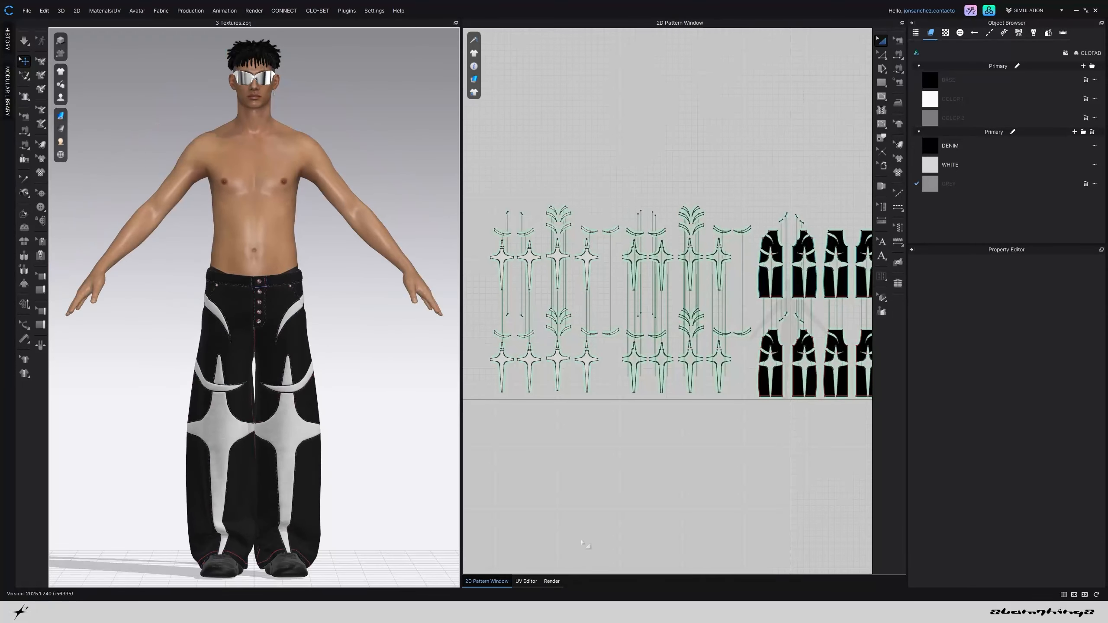
left_click(526, 581)
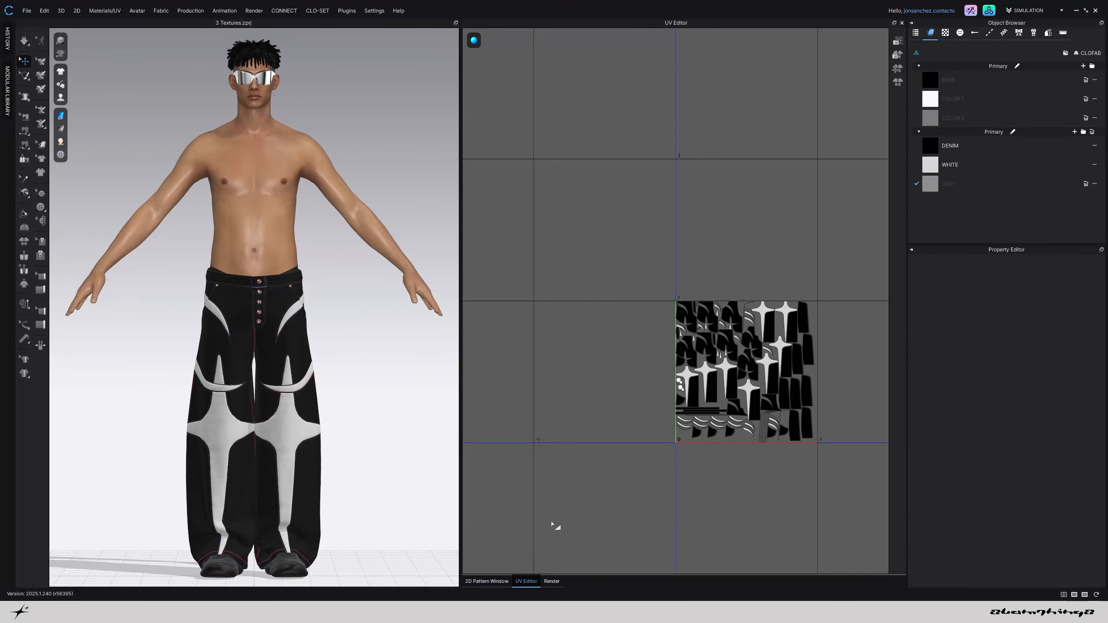
left_click(484, 581)
Examine the curved appliqué, rivets and side seam around the hip in 3D, and return to the trousers' front view
scroll(301, 495, "up", 6)
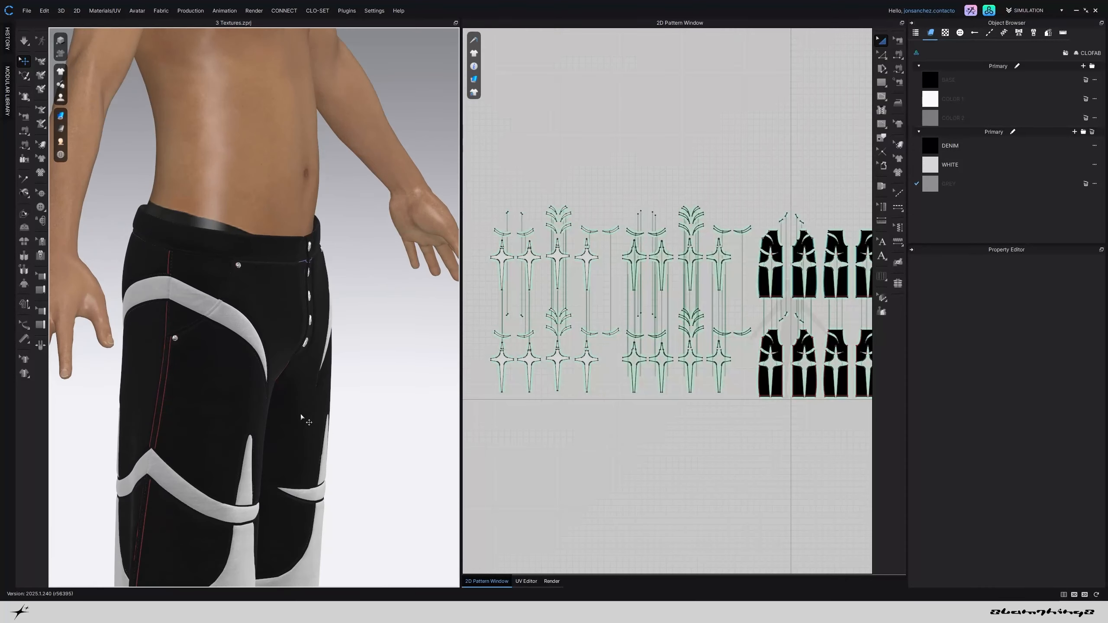
right_click_drag(301, 419, 228, 288)
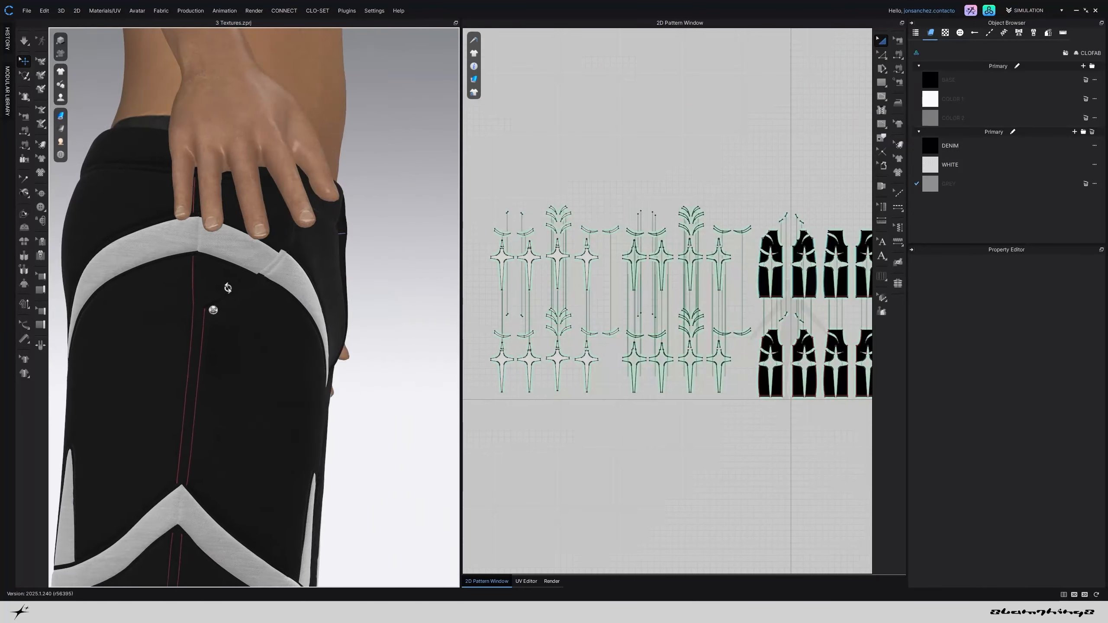
key("2")
scroll(223, 363, "down", 8)
right_click_drag(269, 364, 363, 373)
key("2")
scroll(347, 366, "down", 3)
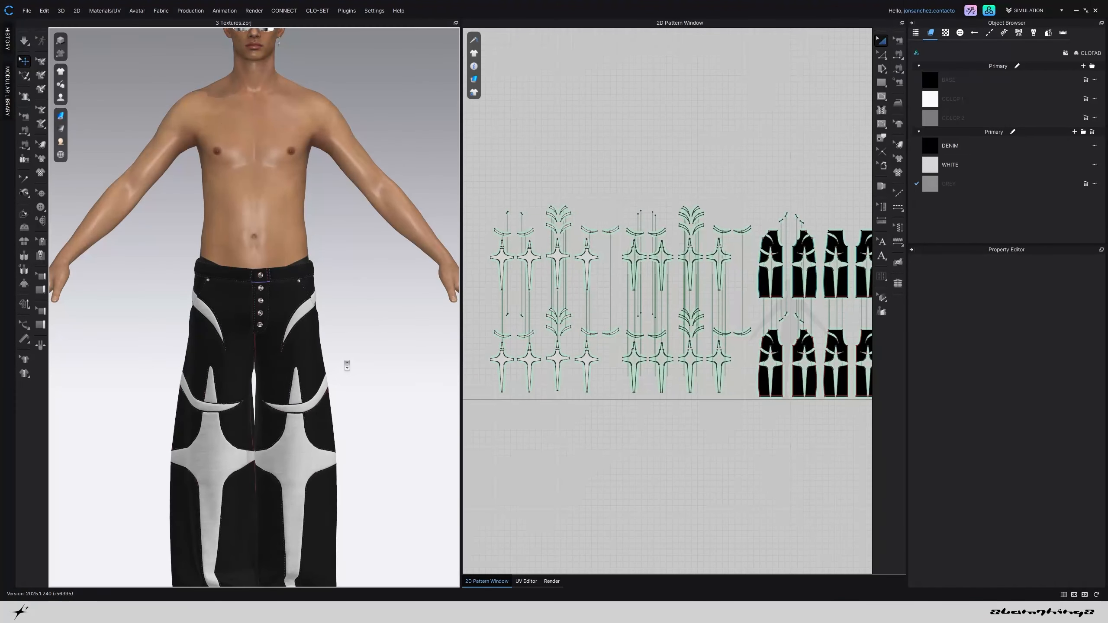
scroll(347, 365, "down", 5)
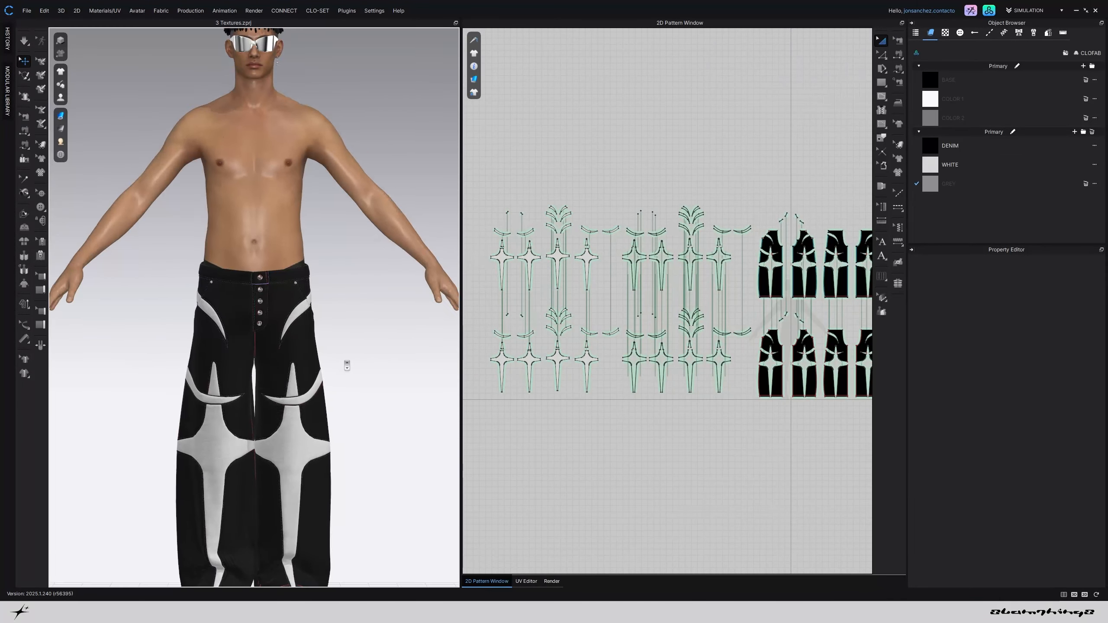